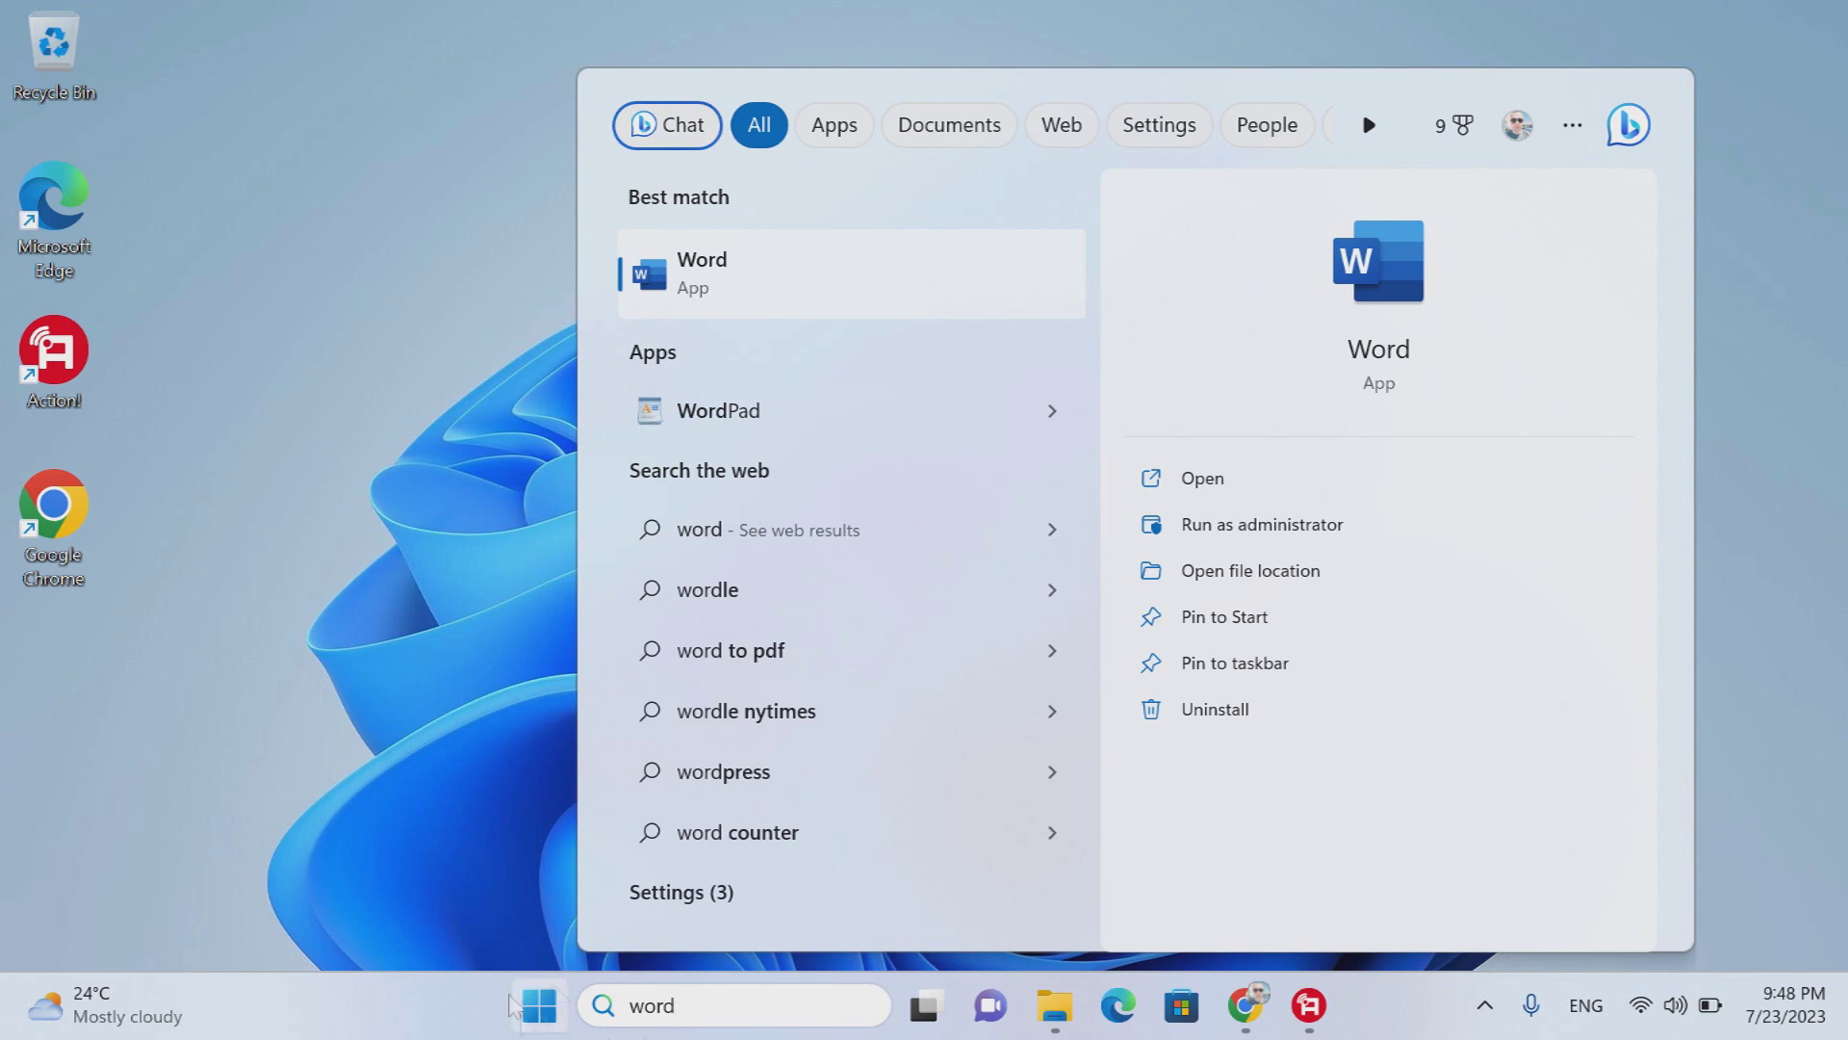
- Open Word, look through the available templates and create a new blank document
{"action": "left_click", "coordinate": [642, 279]}
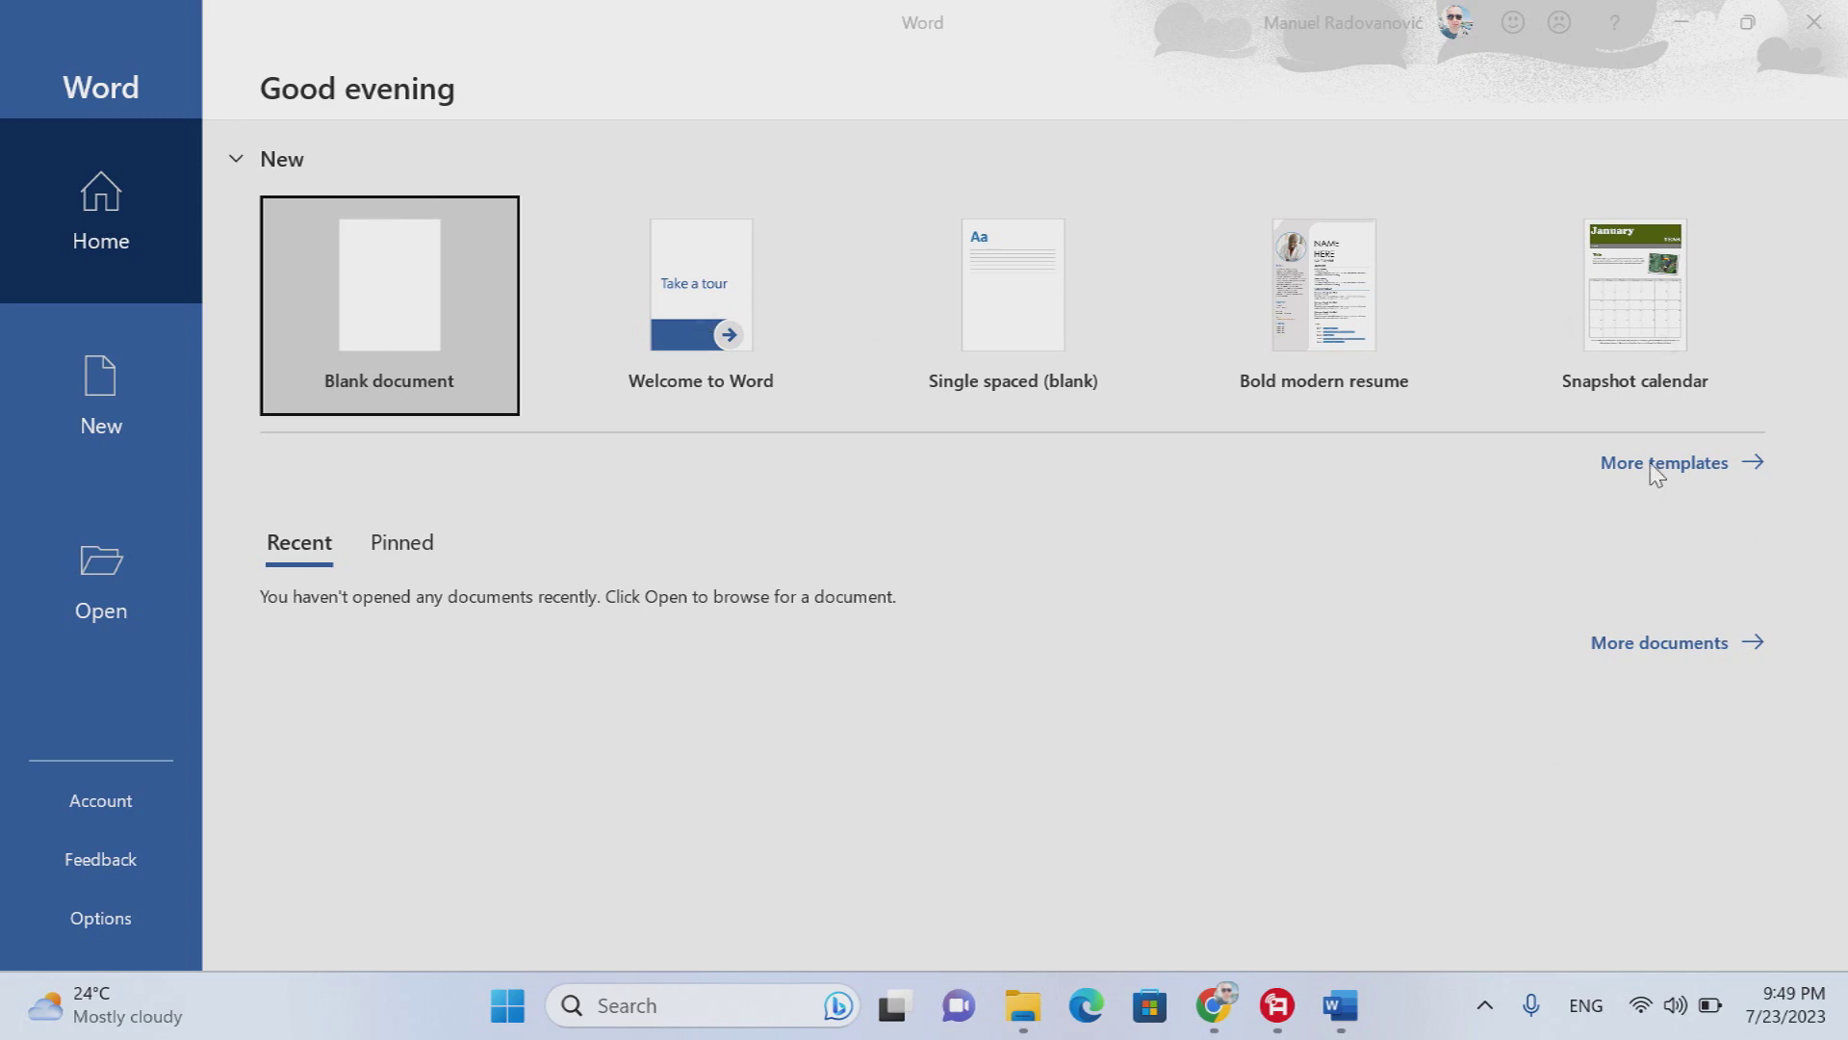
{"action": "left_click", "coordinate": [1769, 472]}
{"action": "scroll", "coordinate": [1232, 429], "scroll_direction": "down", "scroll_amount": 10}
{"action": "scroll", "coordinate": [1158, 616], "scroll_direction": "down", "scroll_amount": 10}
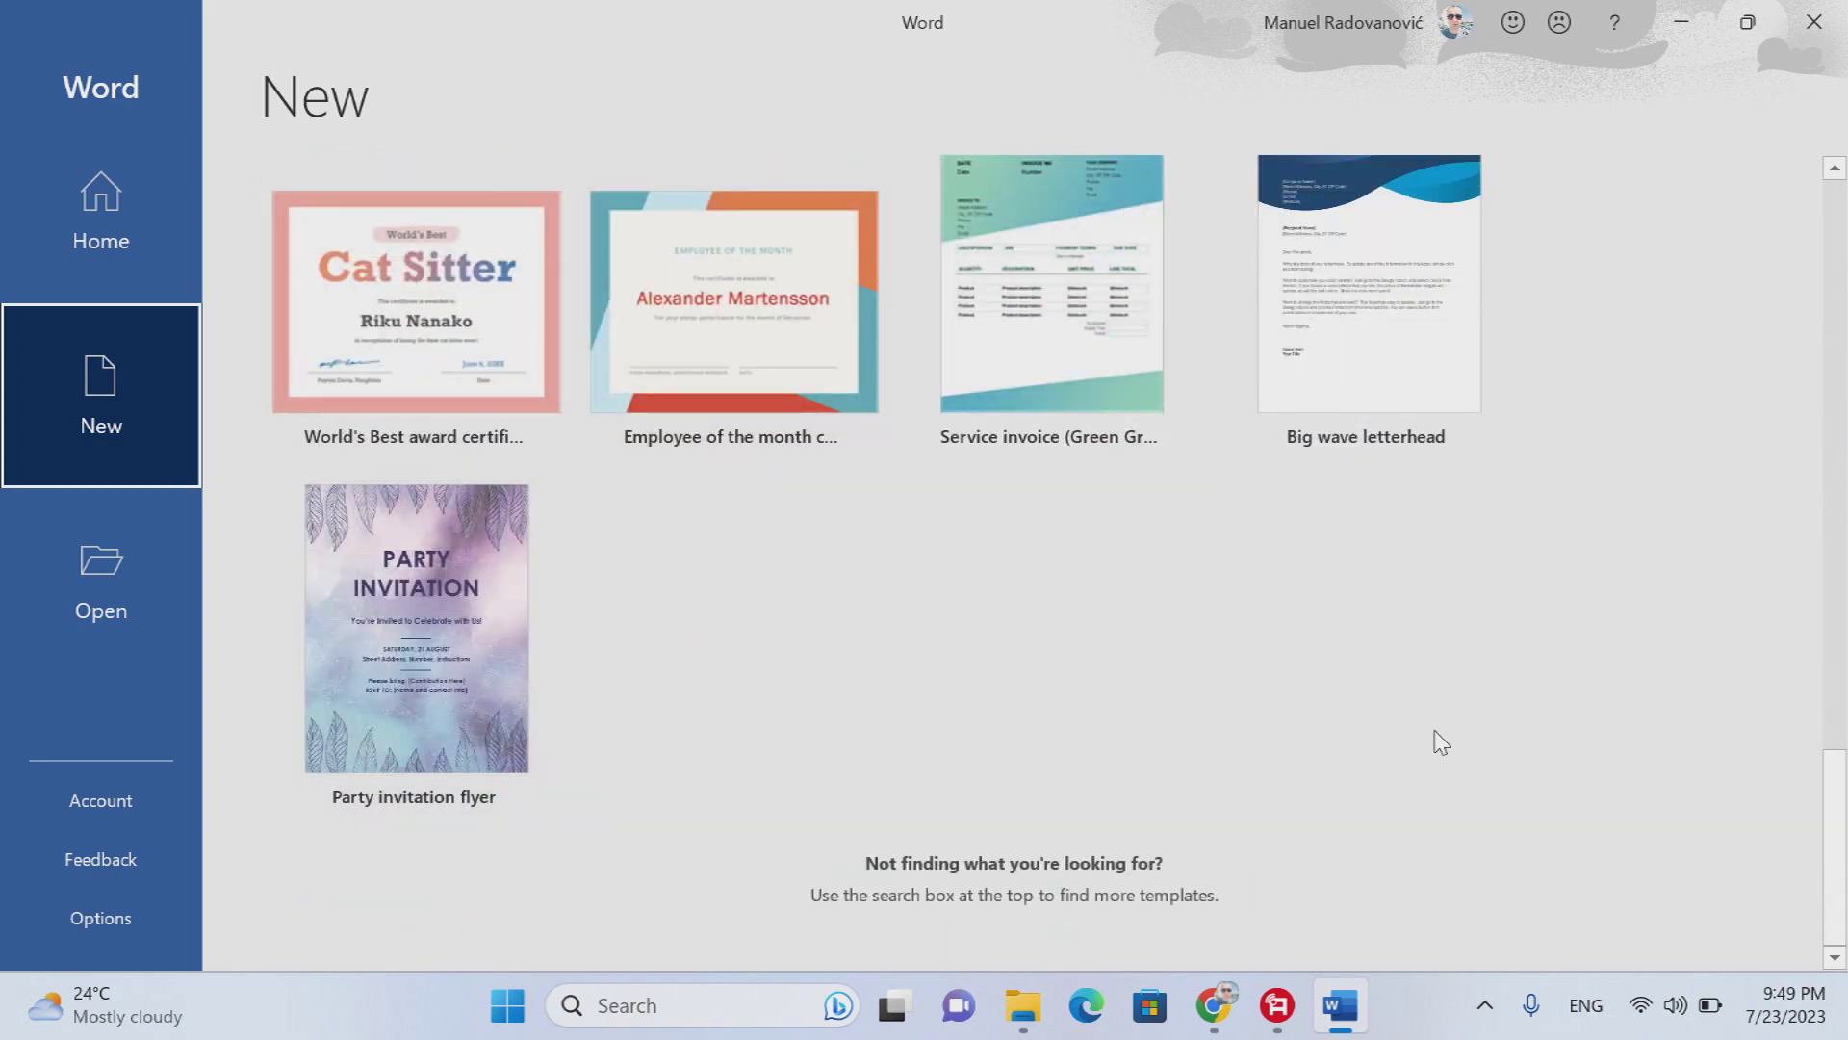
{"action": "scroll", "coordinate": [1441, 741], "scroll_direction": "up", "scroll_amount": 15}
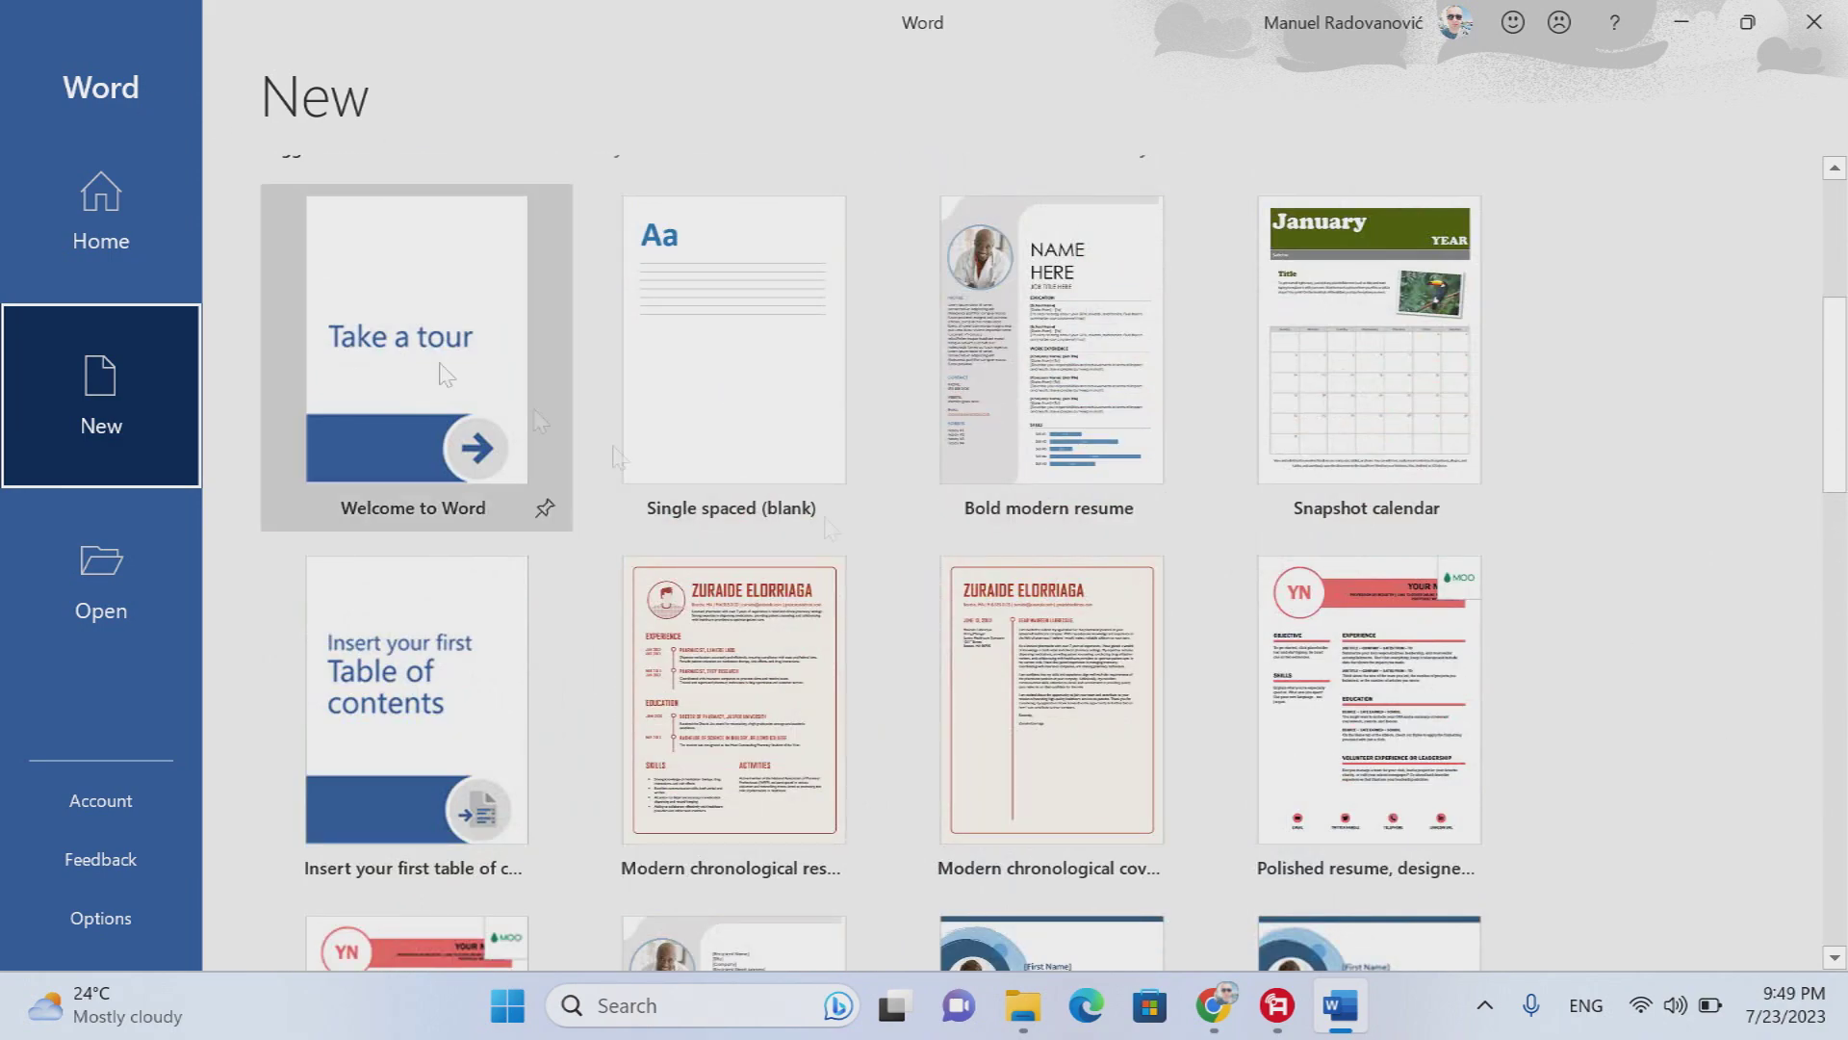
{"action": "scroll", "coordinate": [1630, 735], "scroll_direction": "up", "scroll_amount": 3}
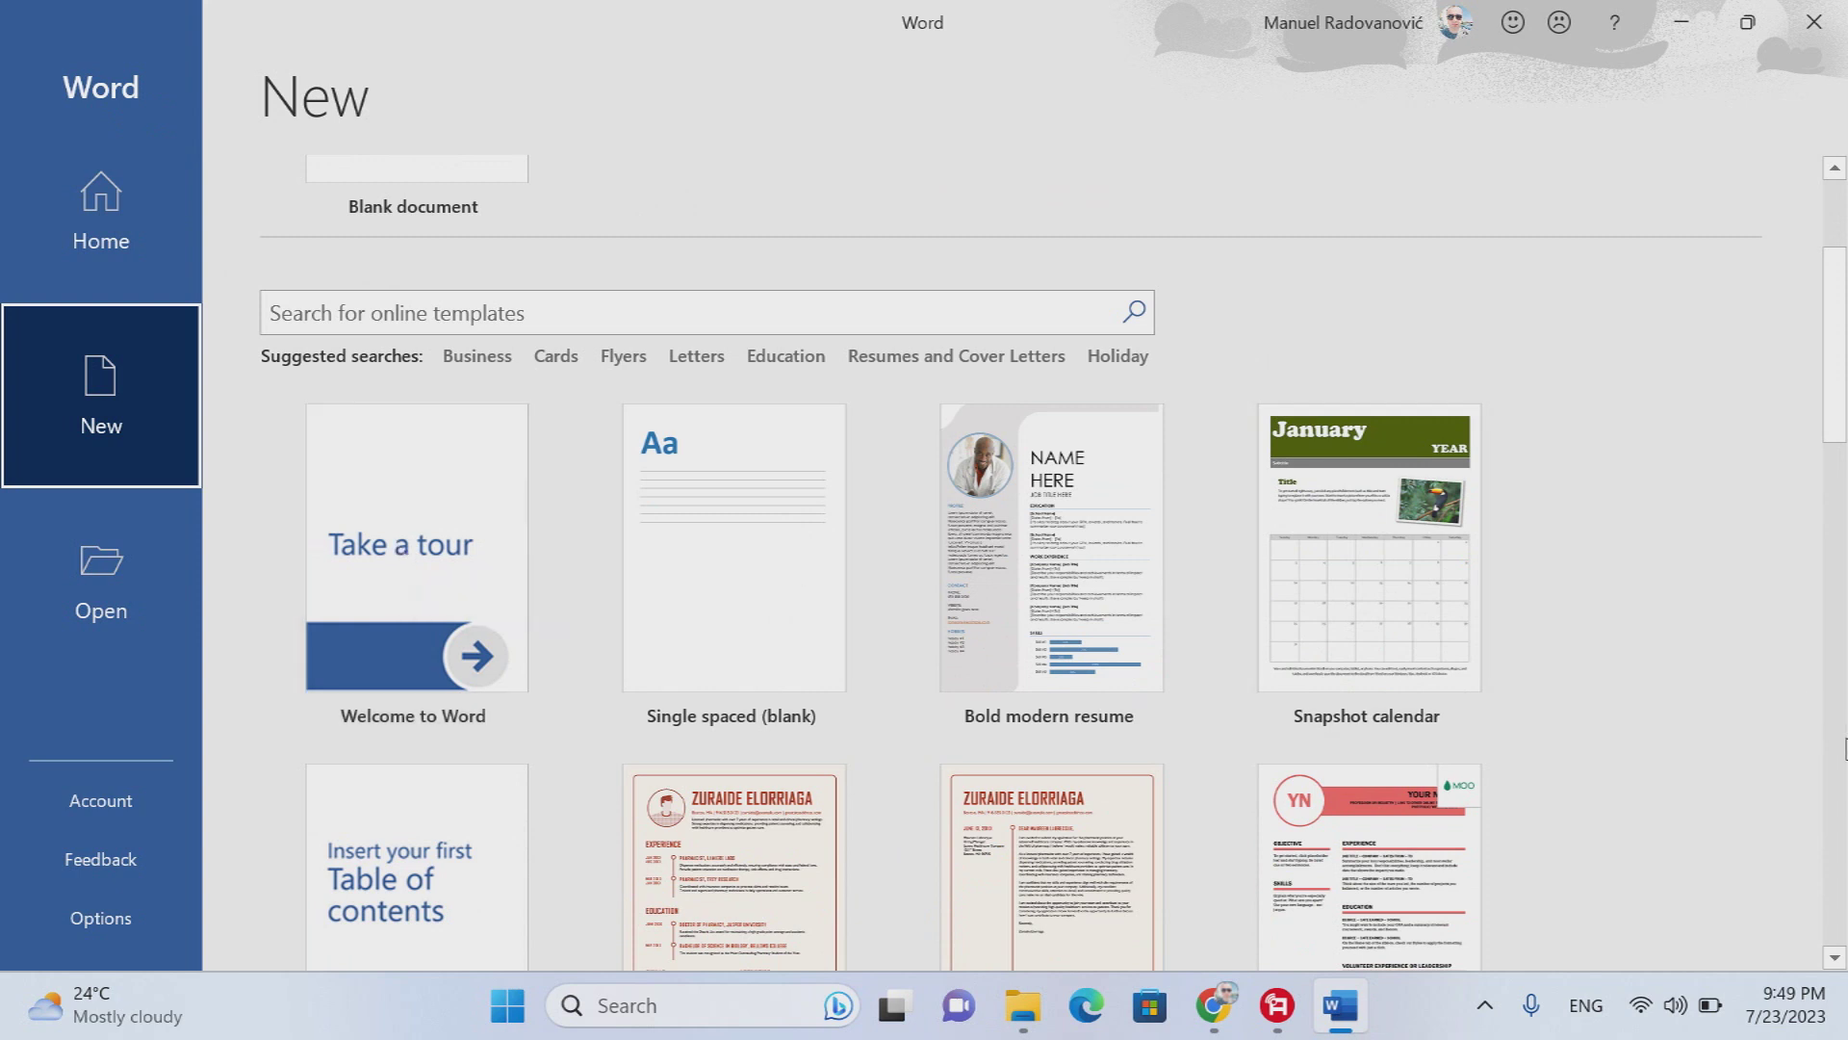
{"action": "scroll", "coordinate": [1846, 748], "scroll_direction": "up", "scroll_amount": 3}
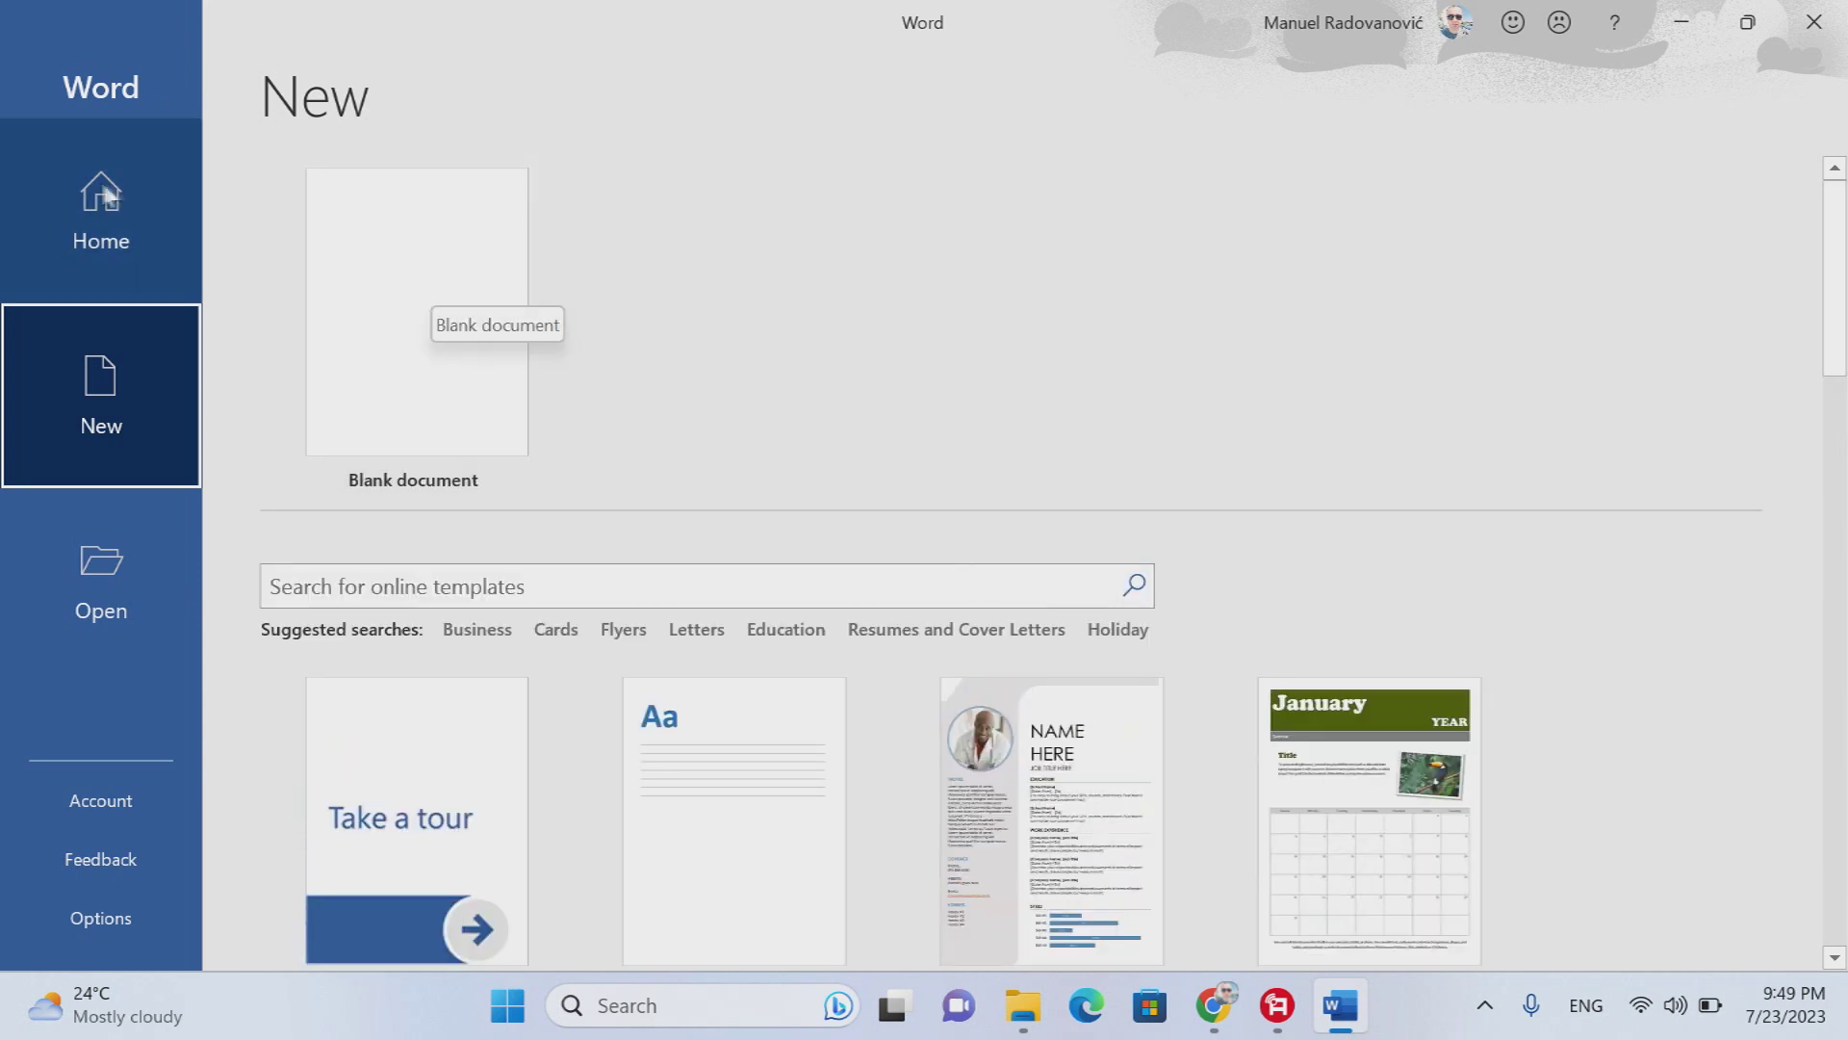
{"action": "left_click", "coordinate": [396, 351]}
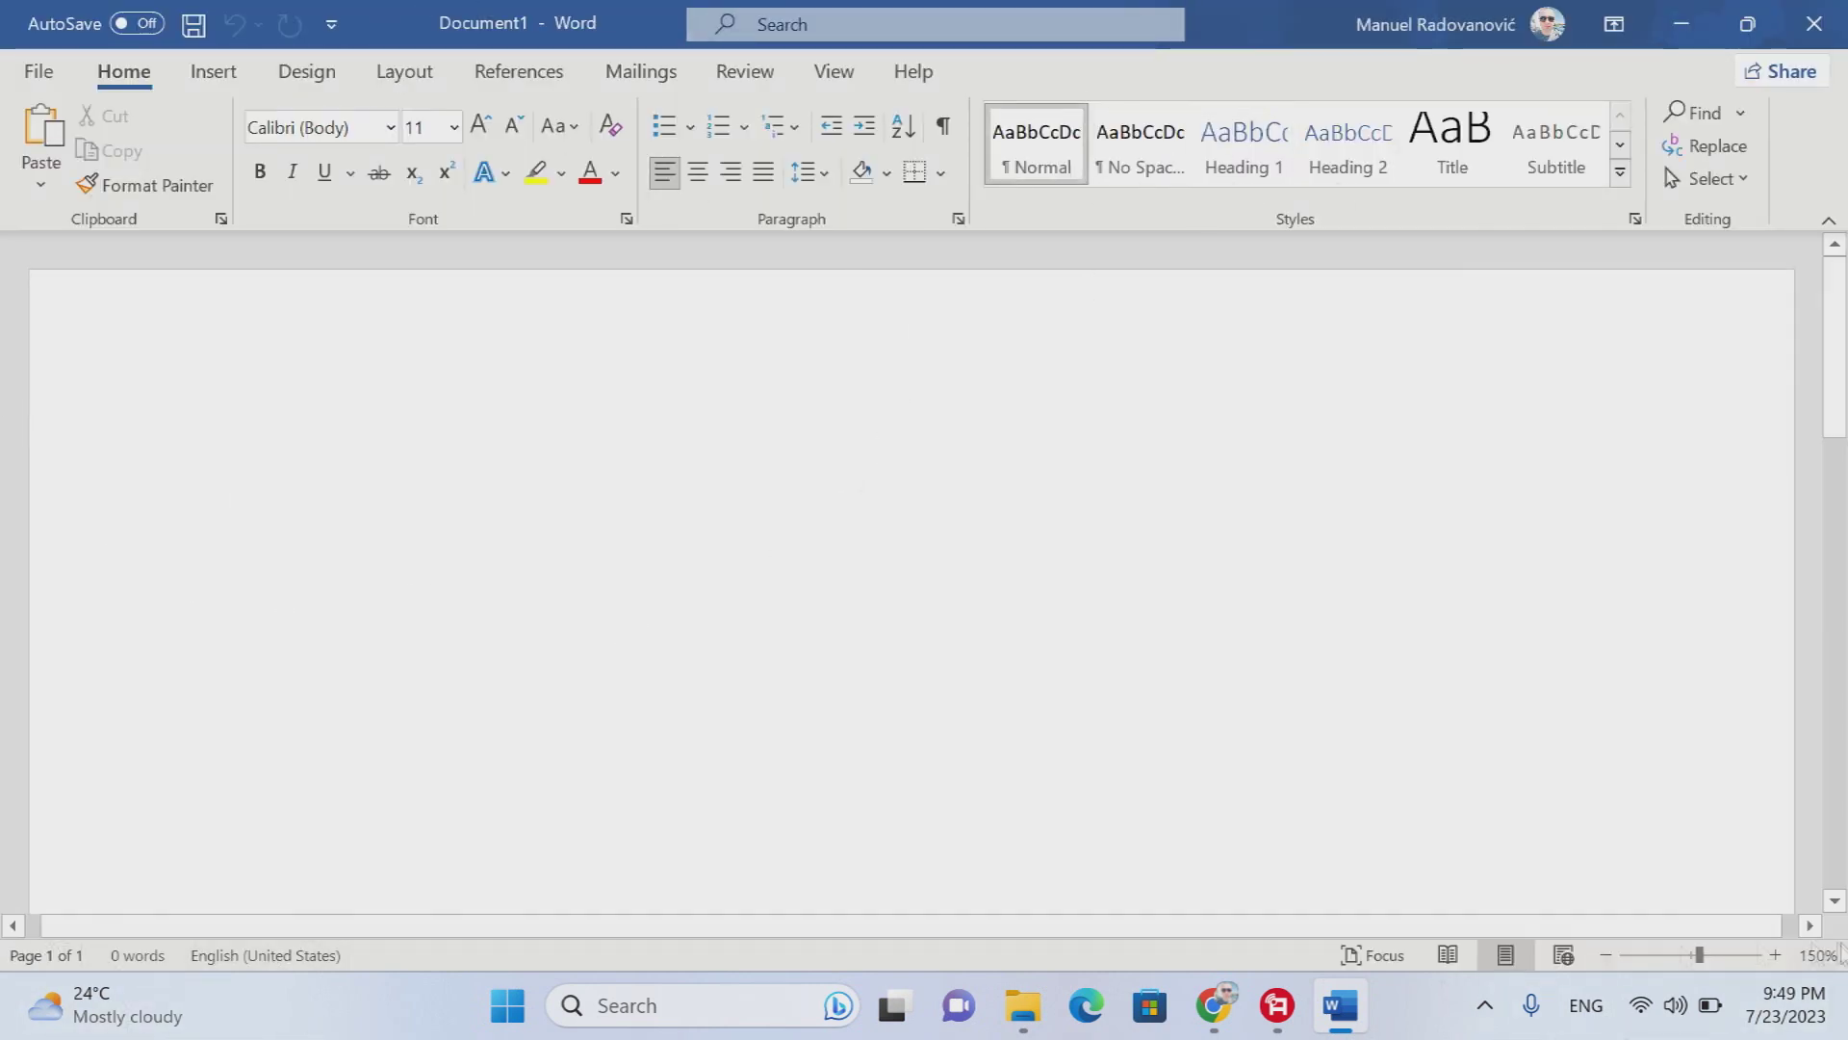
- Reduce the page zoom to 100% and bring it back up to 150%
{"action": "left_click", "coordinate": [1695, 955]}
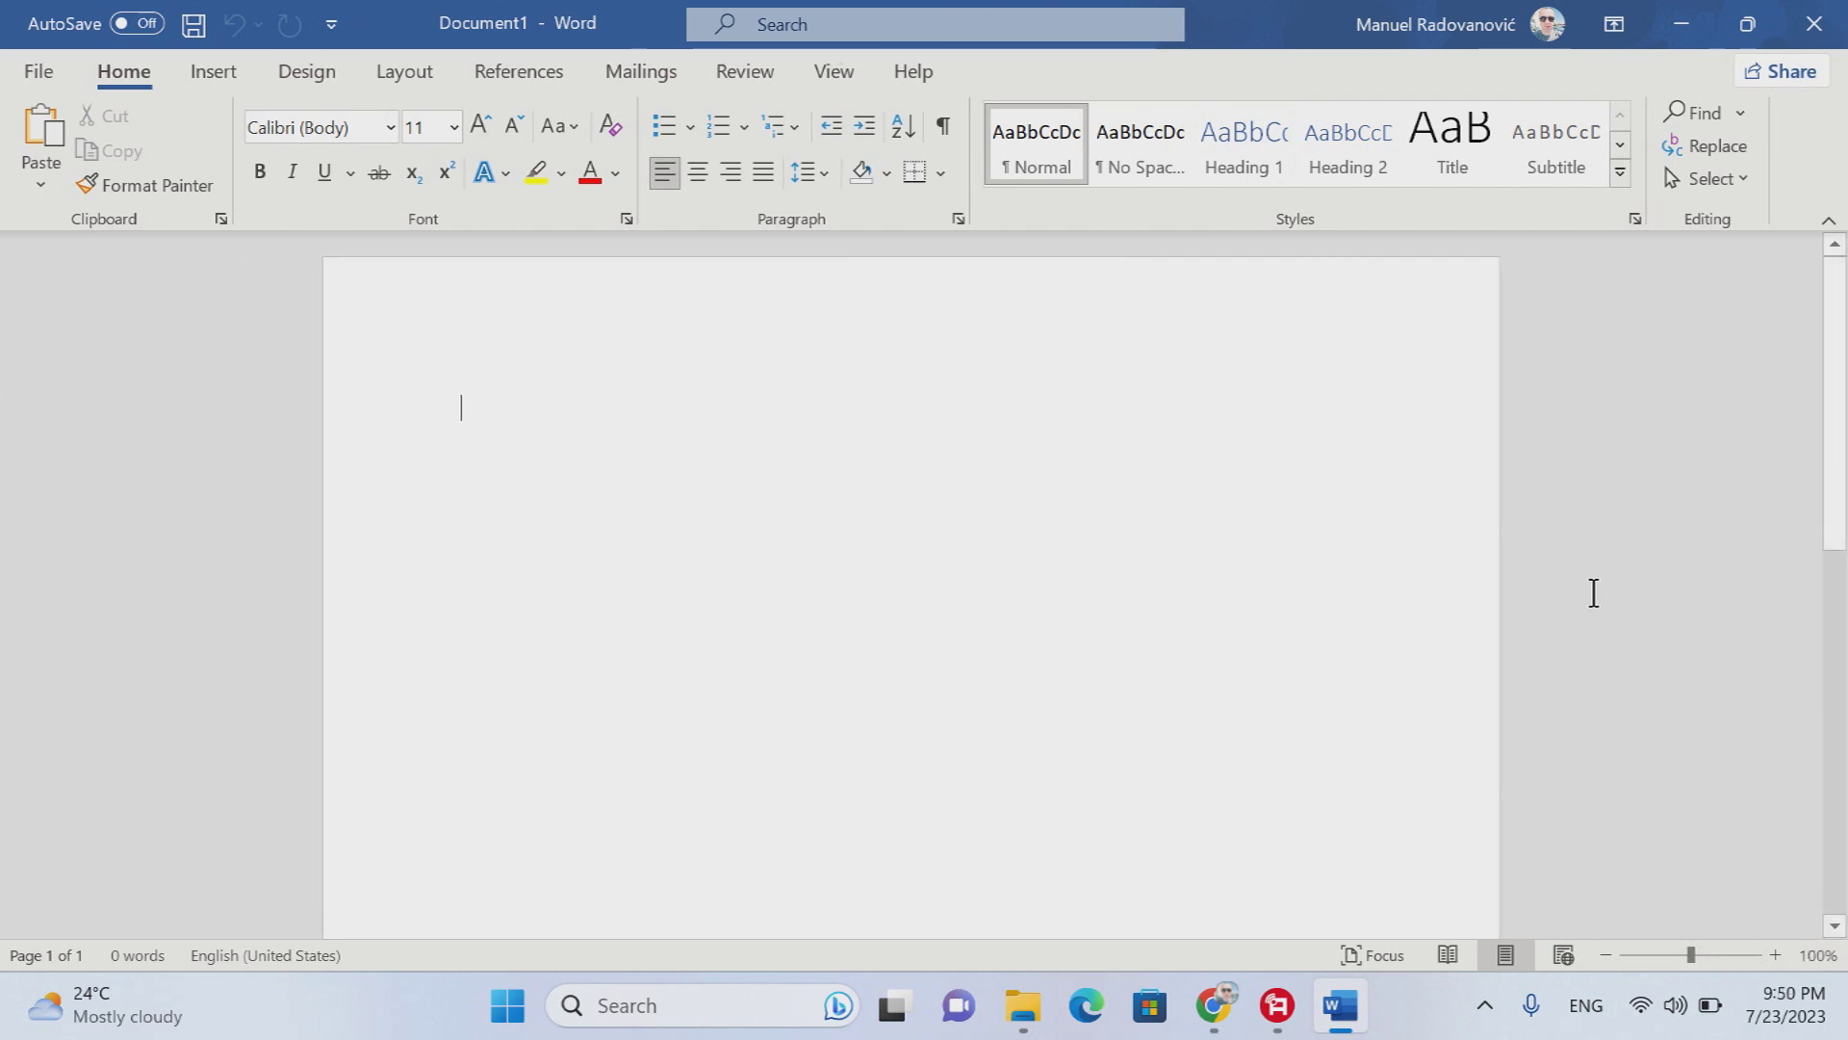
{"action": "left_click", "coordinate": [1776, 955]}
{"action": "left_click", "coordinate": [1776, 955]}
{"action": "left_click", "coordinate": [1776, 955]}
{"action": "left_click", "coordinate": [1776, 955]}
{"action": "left_click", "coordinate": [1776, 954]}
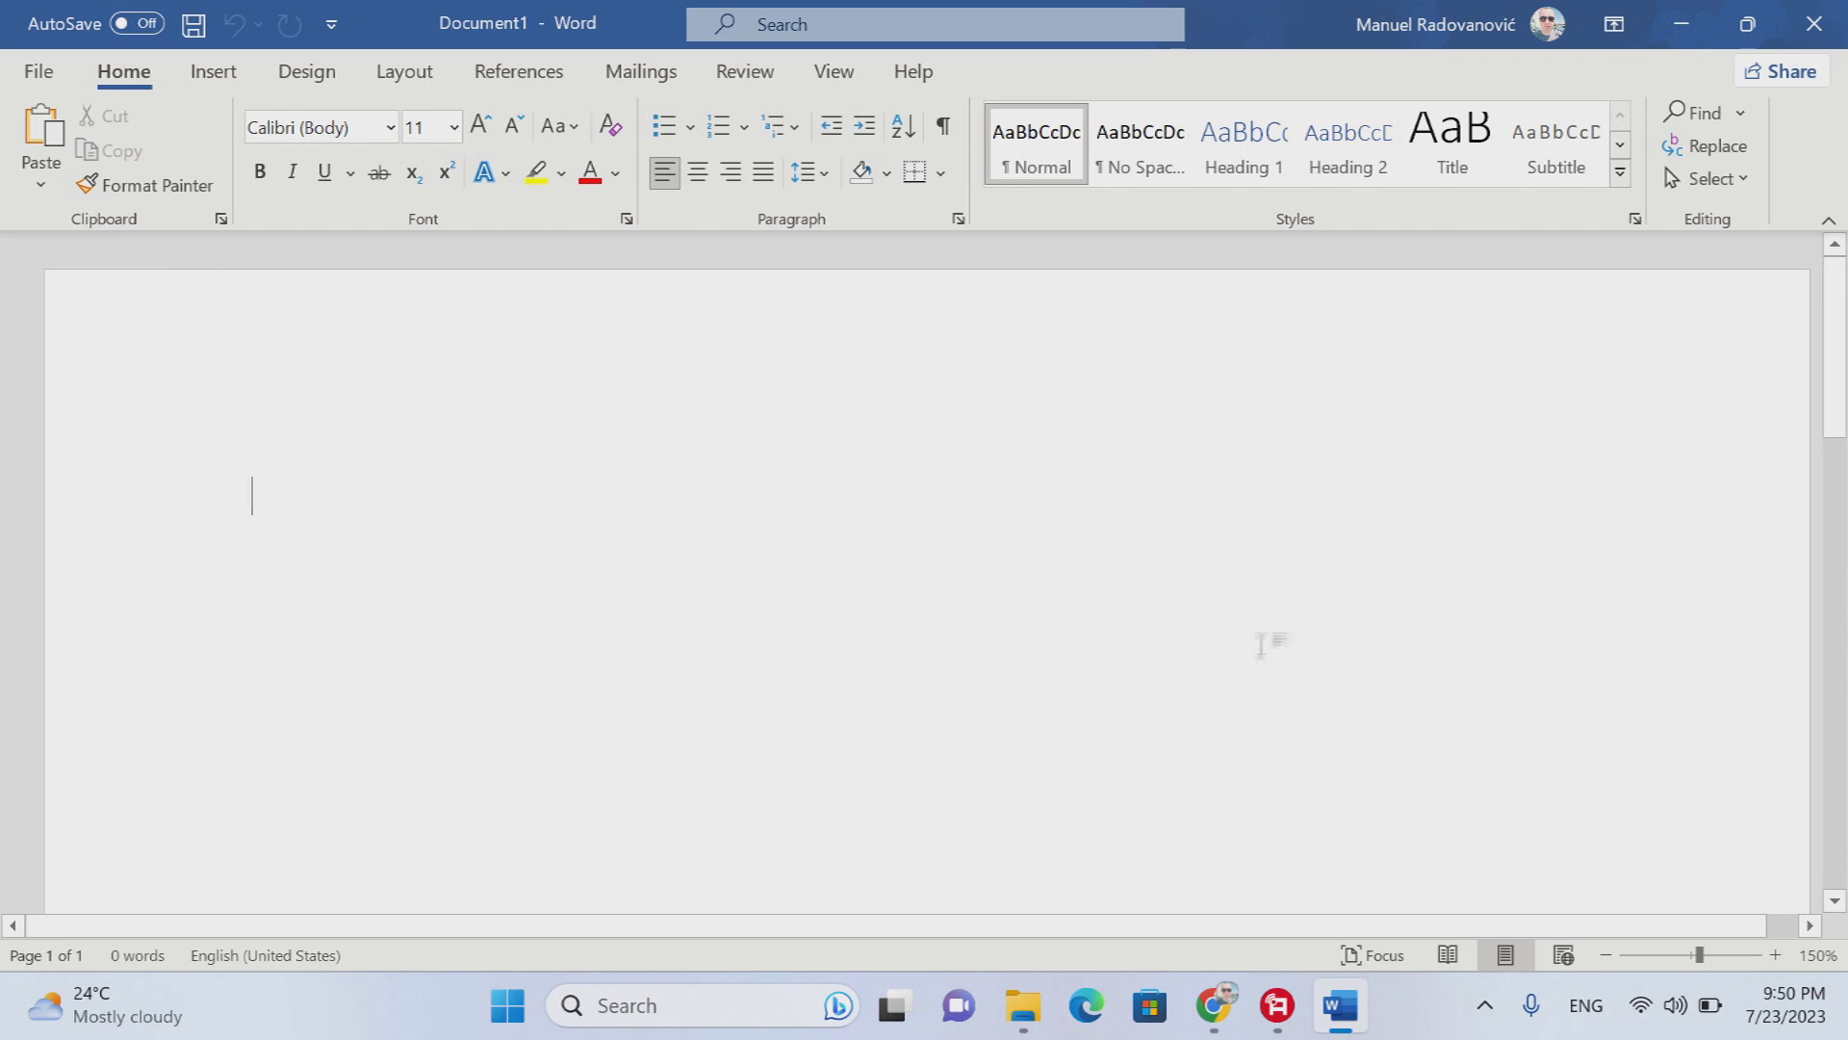
- Apply the No Spacing style and write the first line "Hello World, this is my first document!"
{"action": "left_click", "coordinate": [1141, 154]}
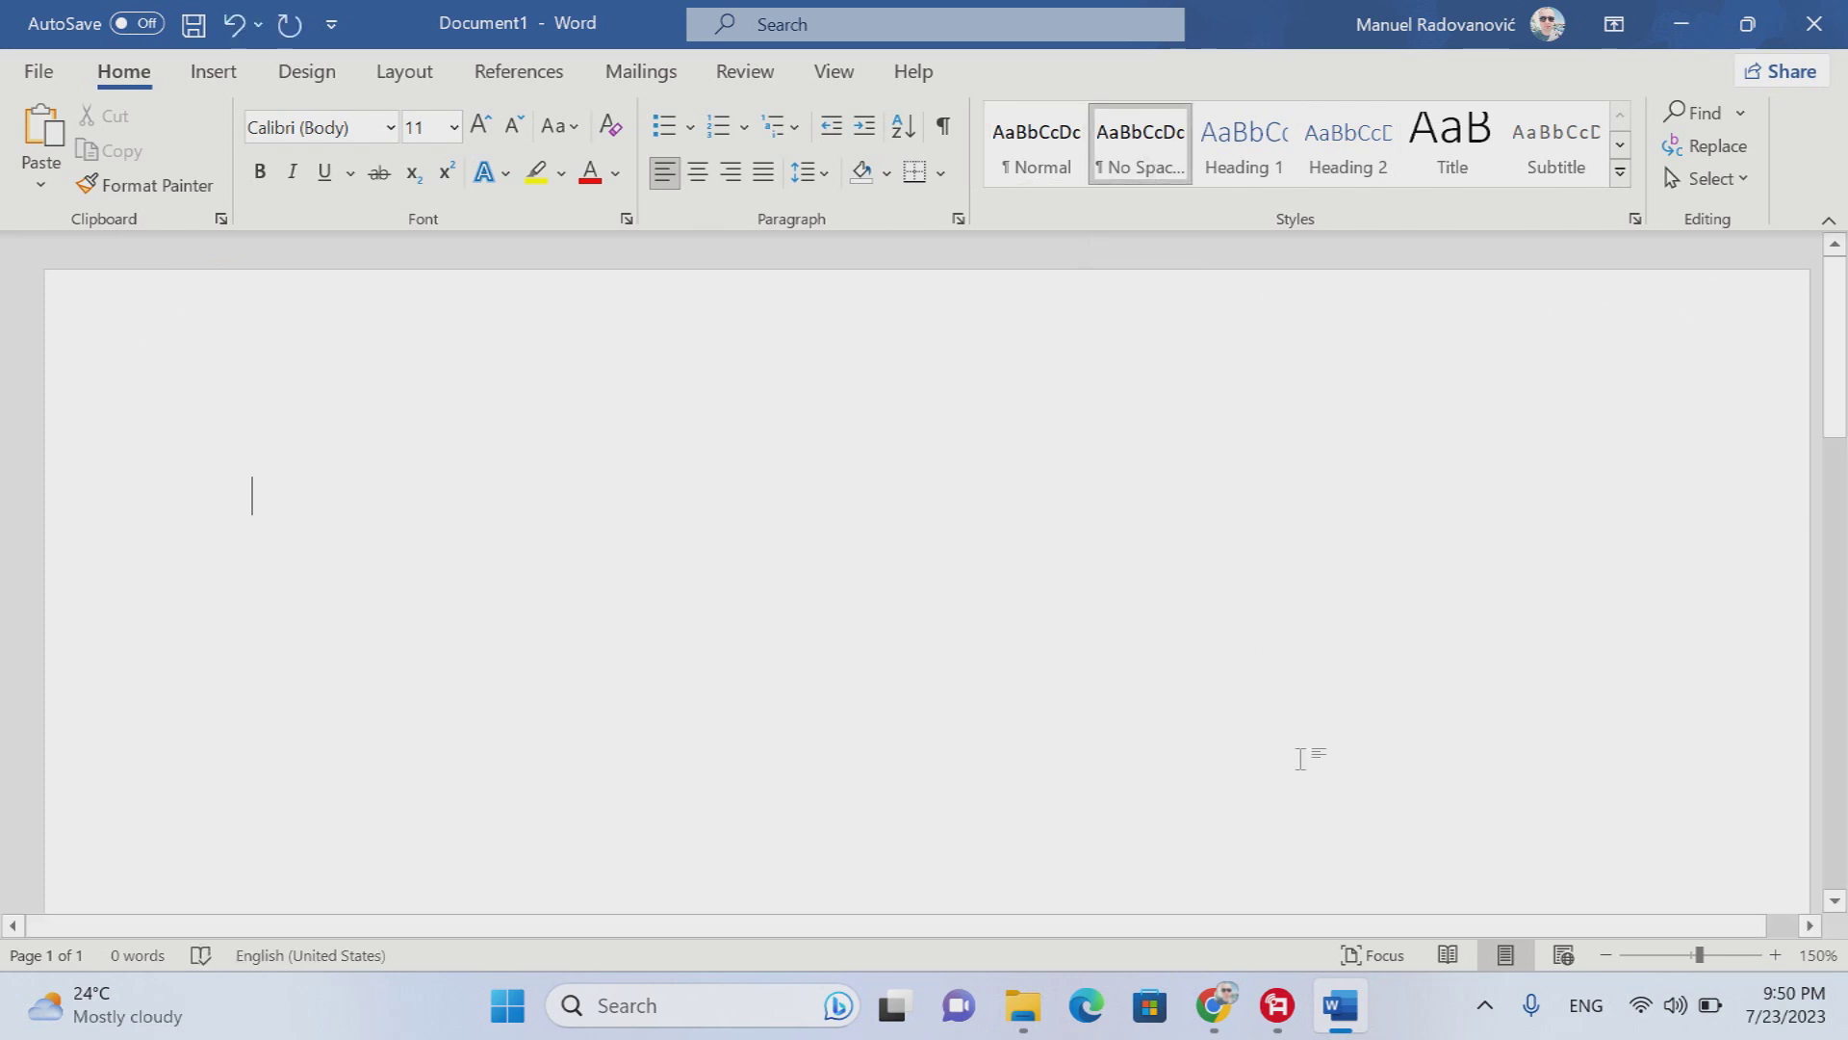
{"action": "type", "text": "Hello "}
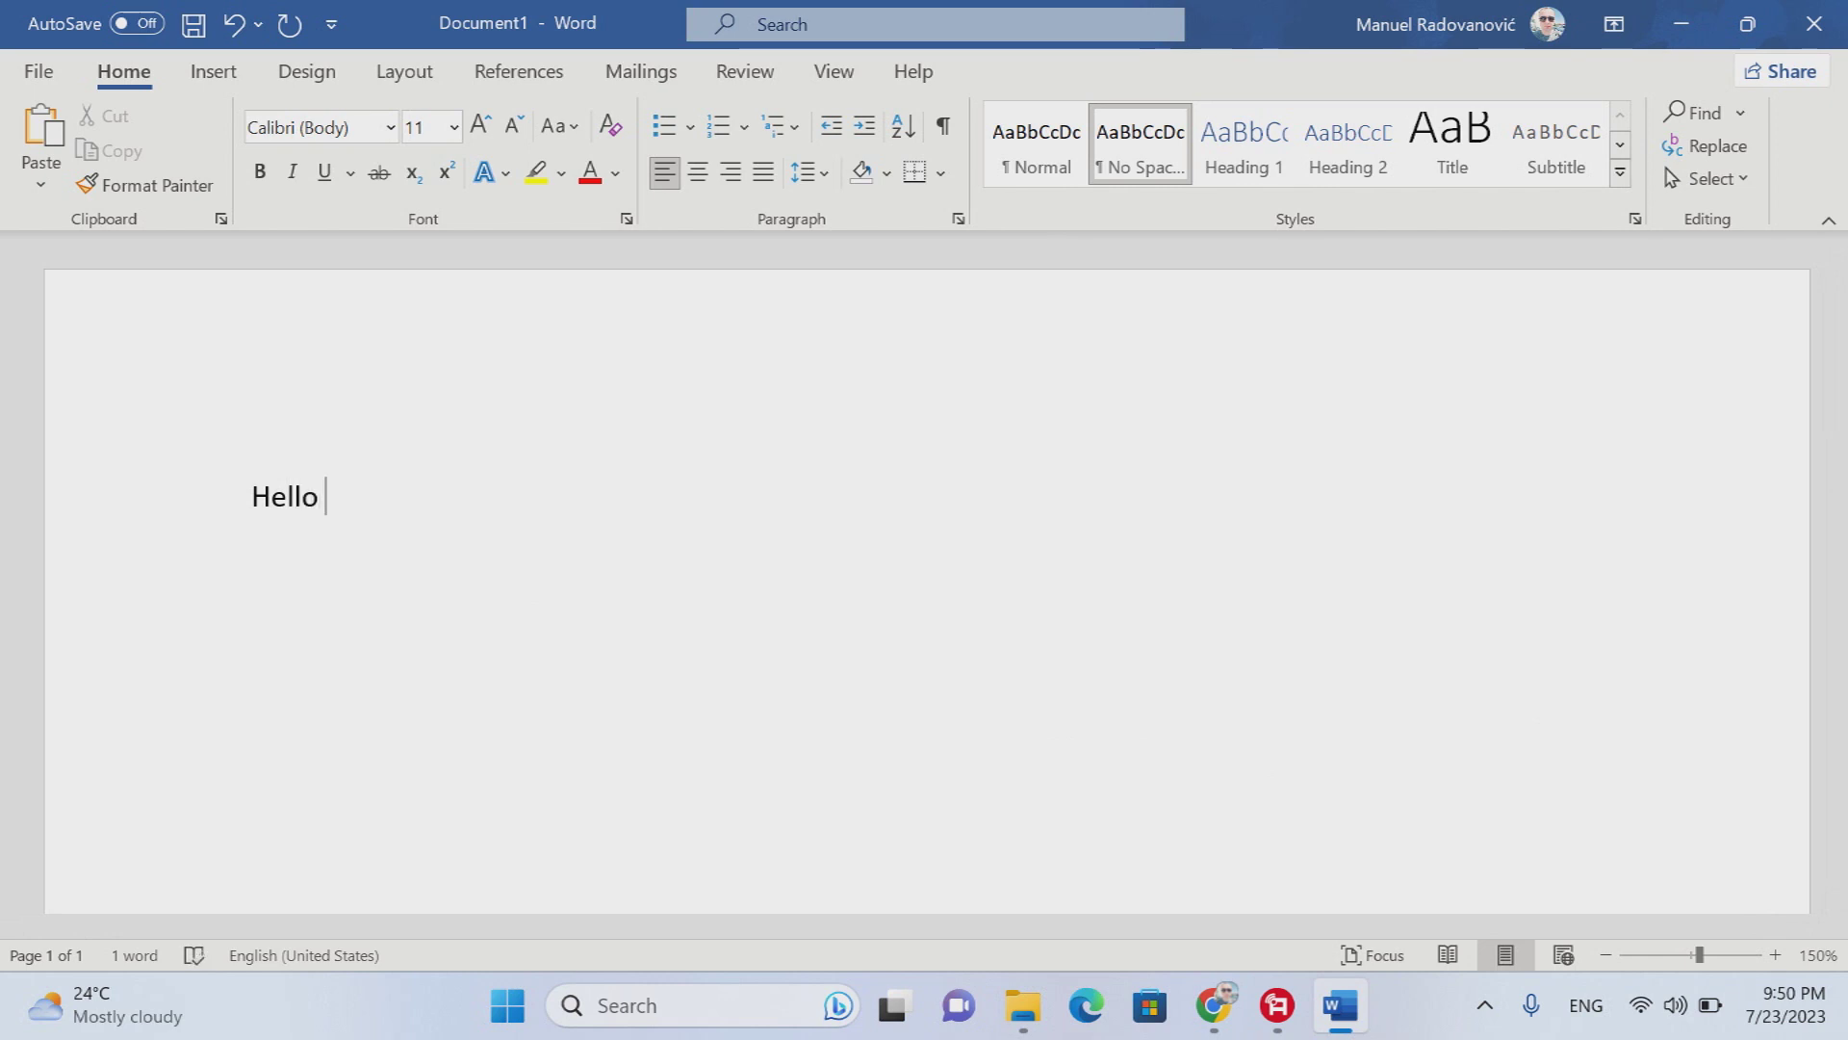
{"action": "type", "text": "Worl"}
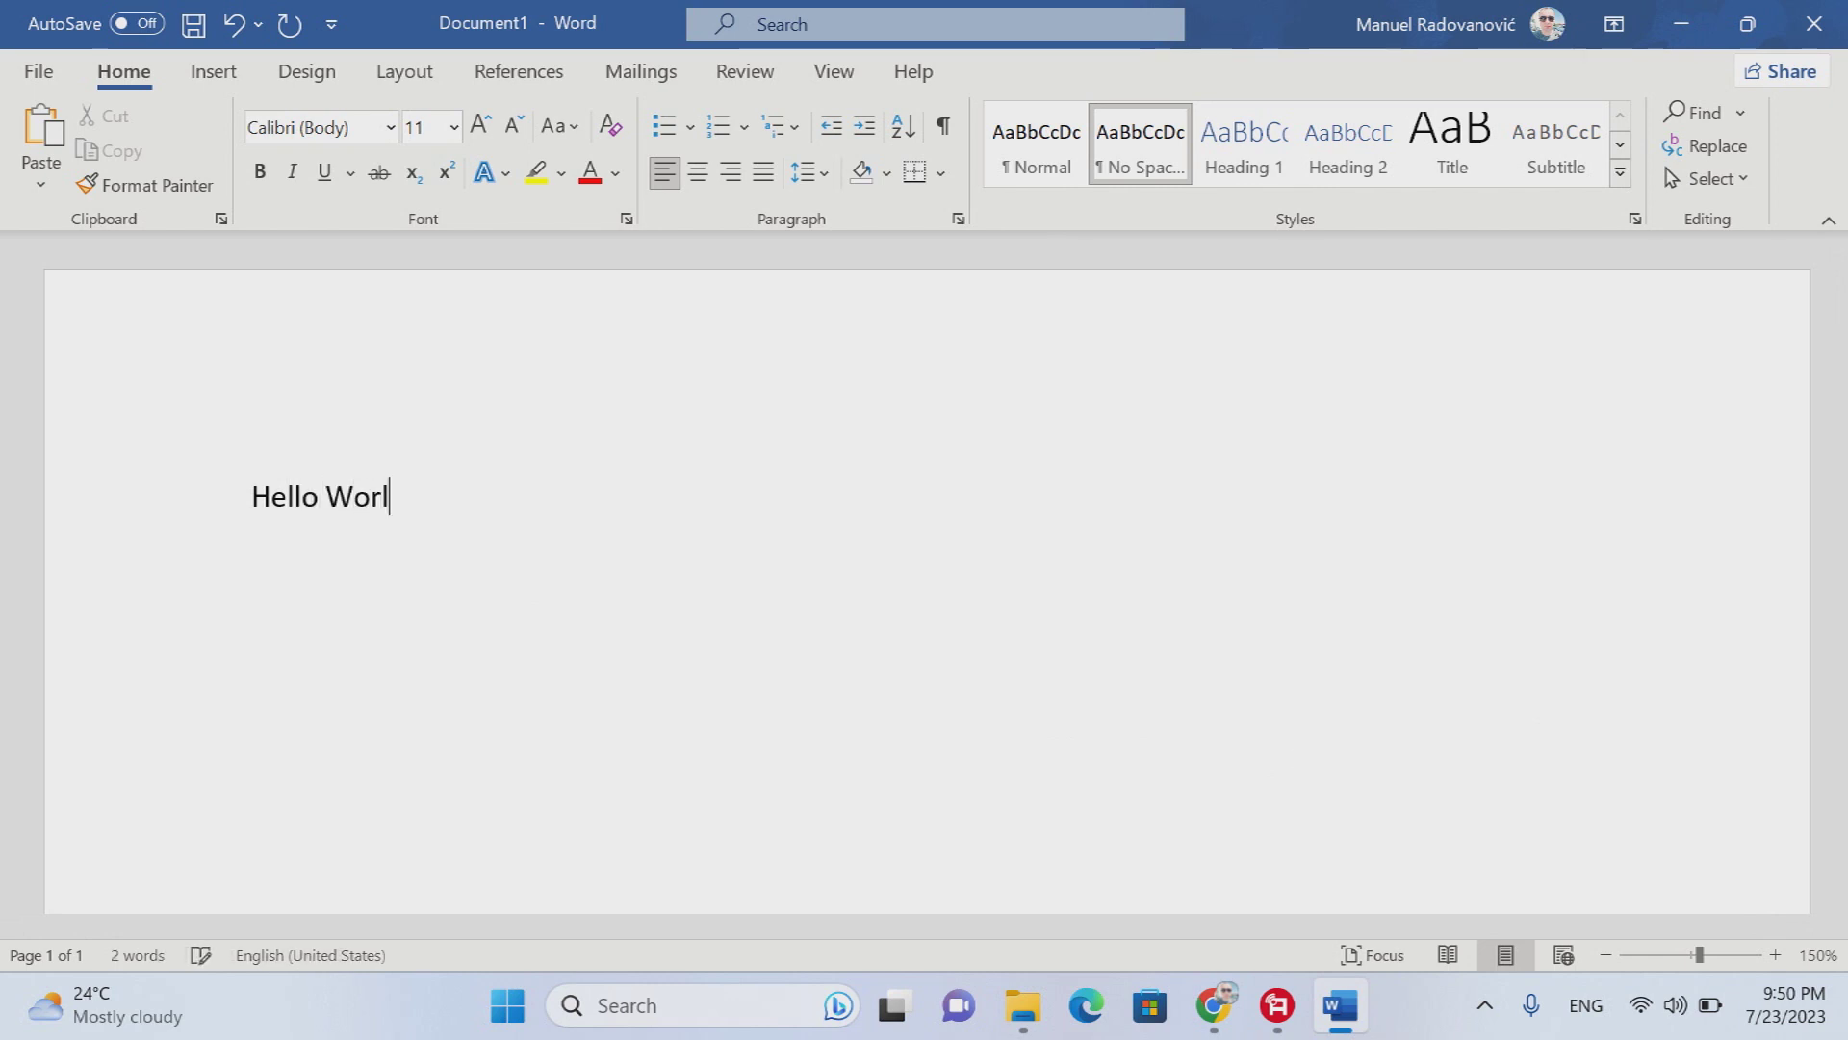
{"action": "type", "text": "d, this is my firs"}
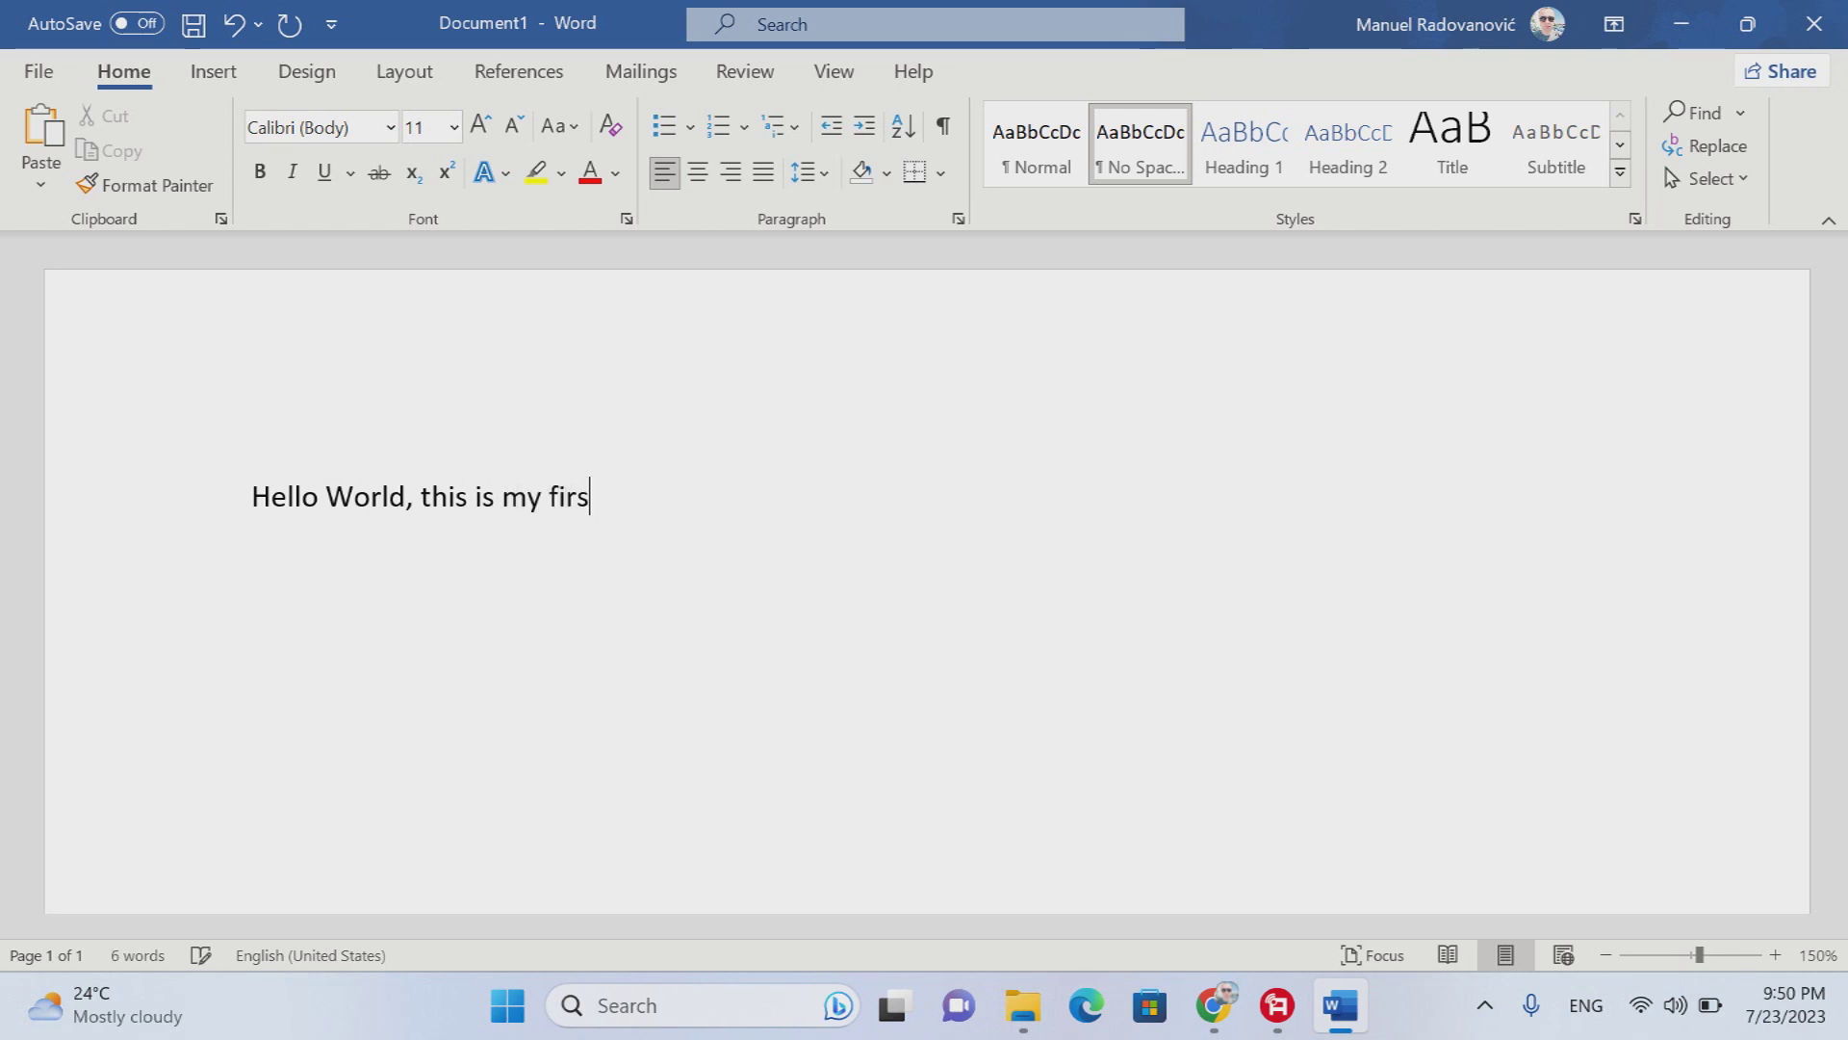
{"action": "type", "text": "t document!"}
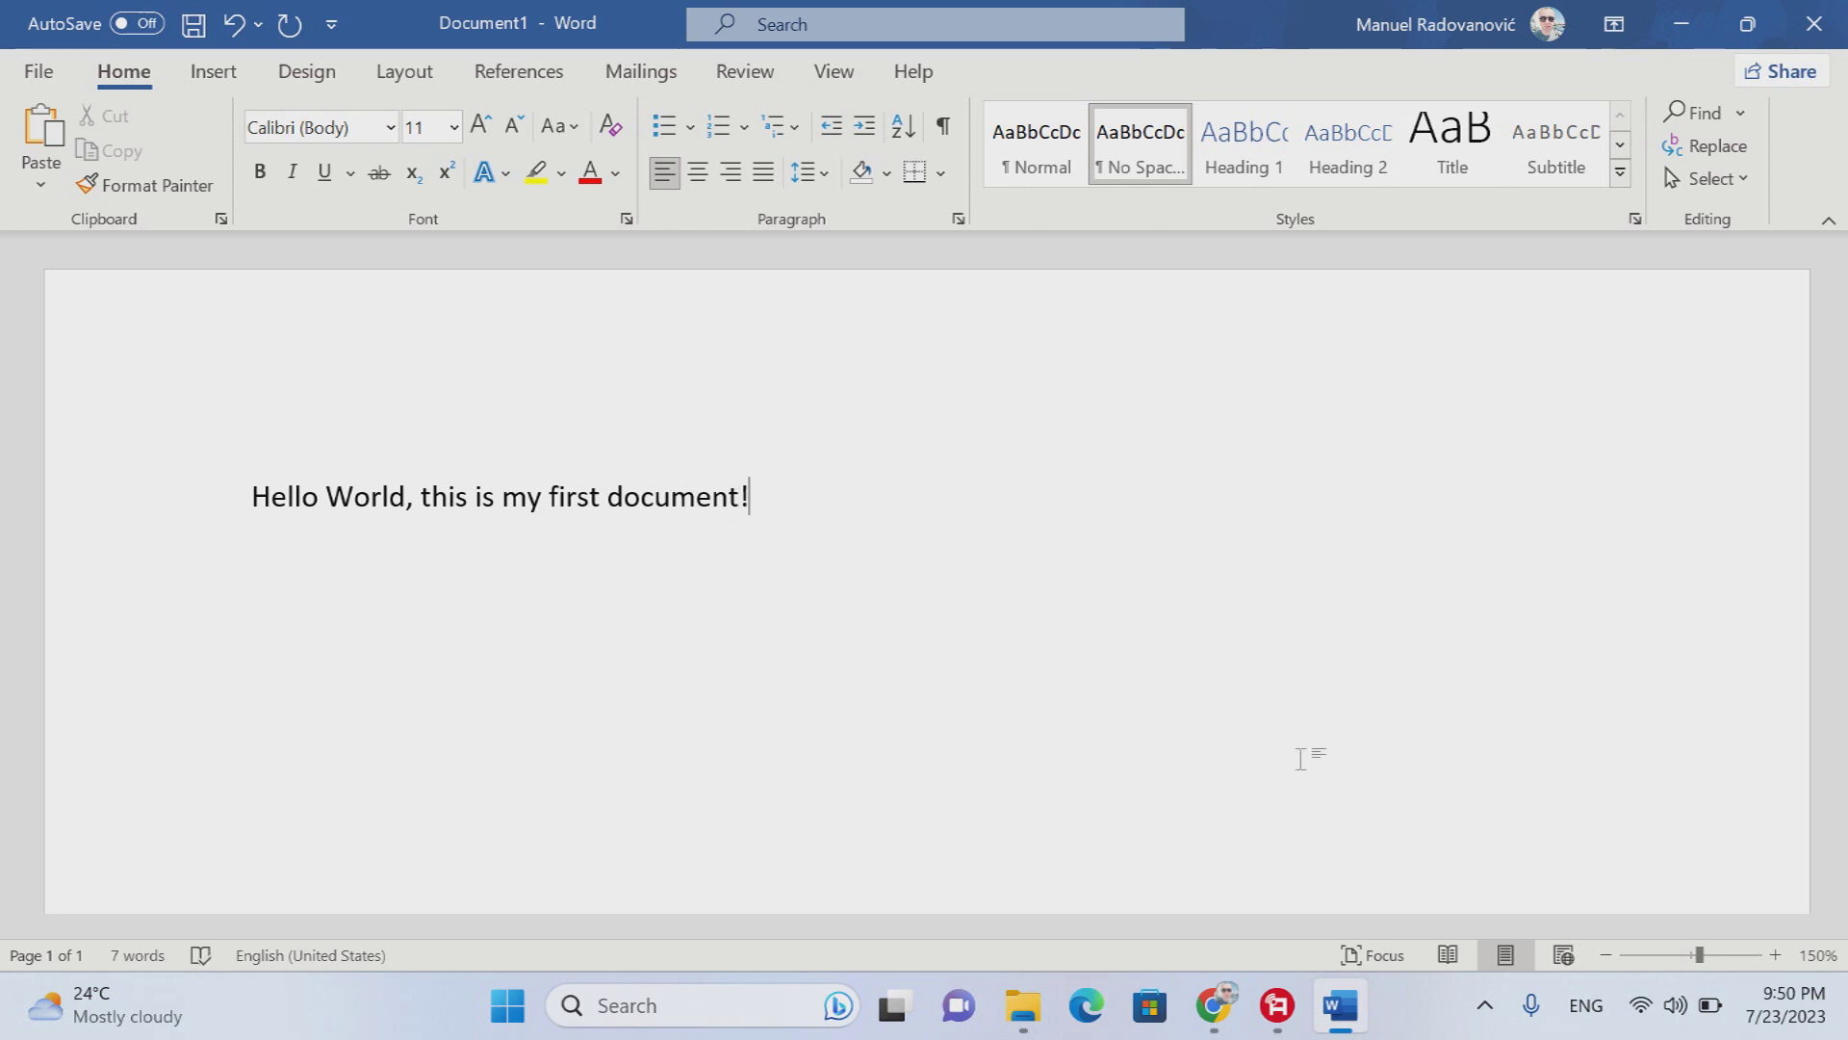
- Add a second line giving the author's full name after "My name's", followed by "I am from Belgrade."
{"action": "key", "text": "Return"}
{"action": "type", "text": "My na"}
{"action": "type", "text": "me's"}
{"action": "type", "text": " M"}
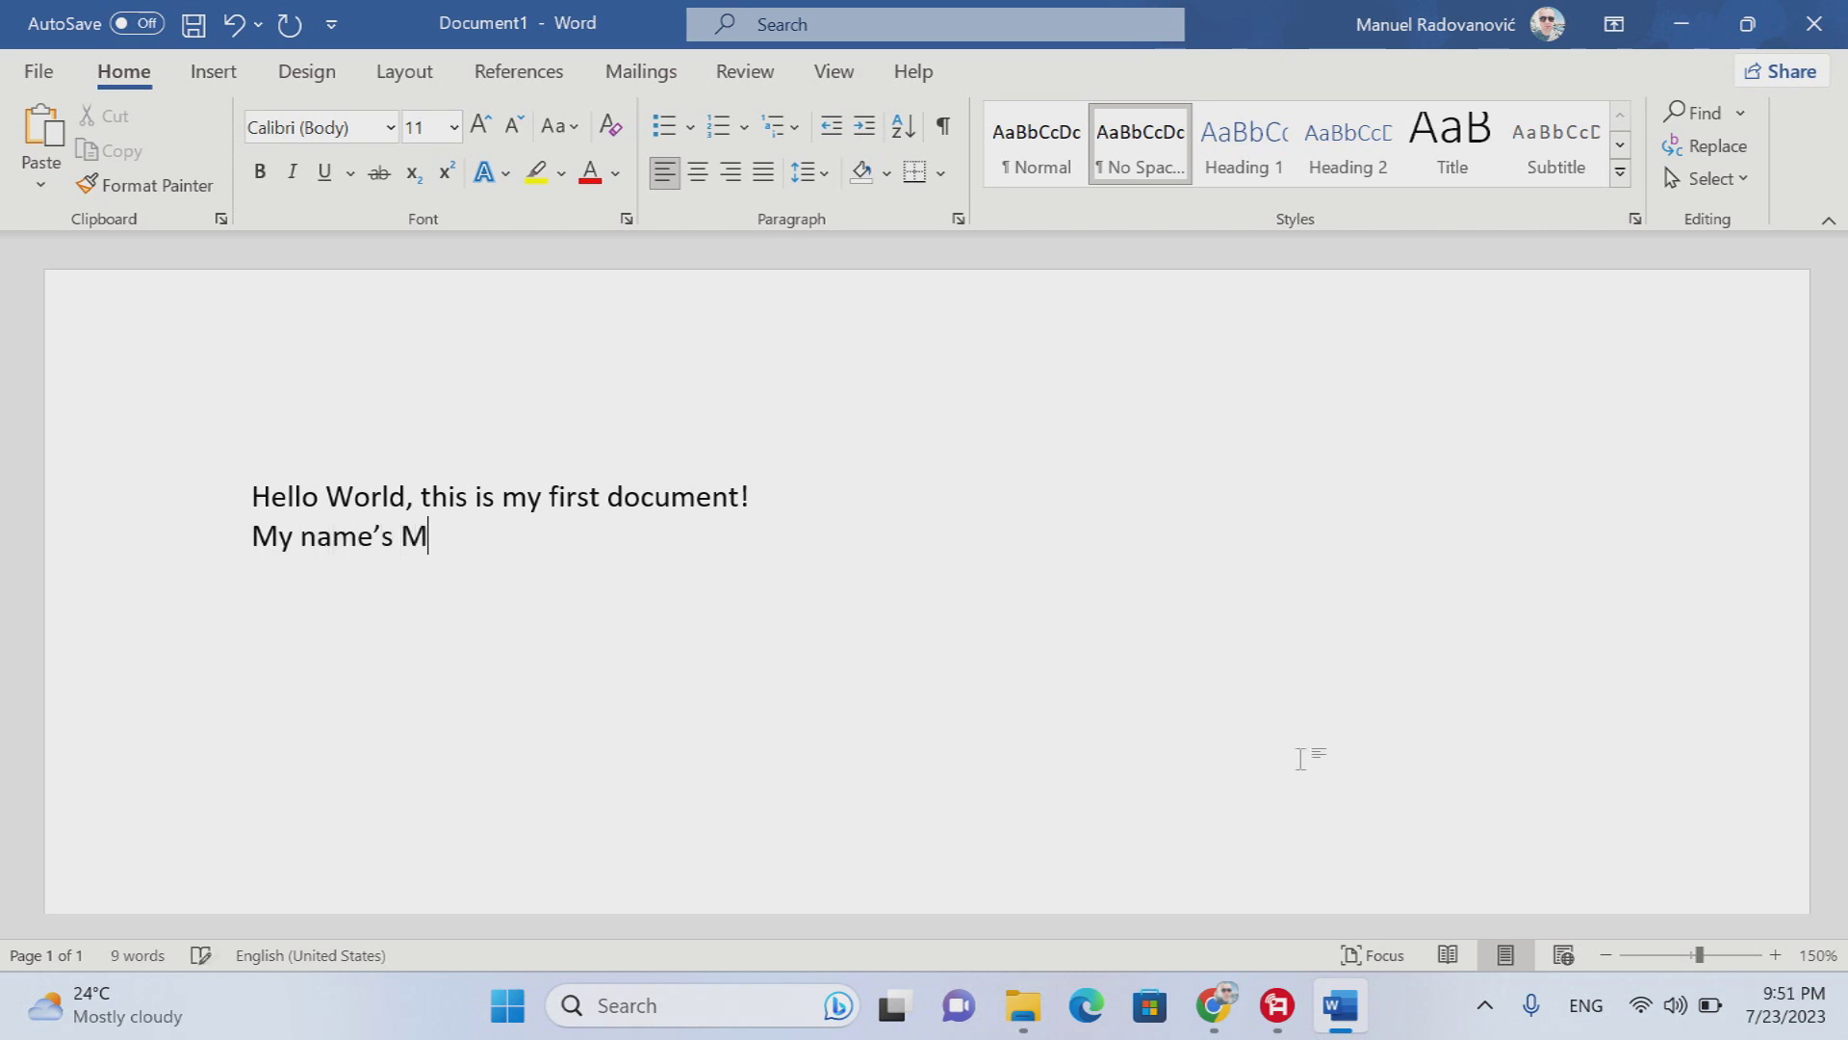
{"action": "type", "text": "anuel Rado"}
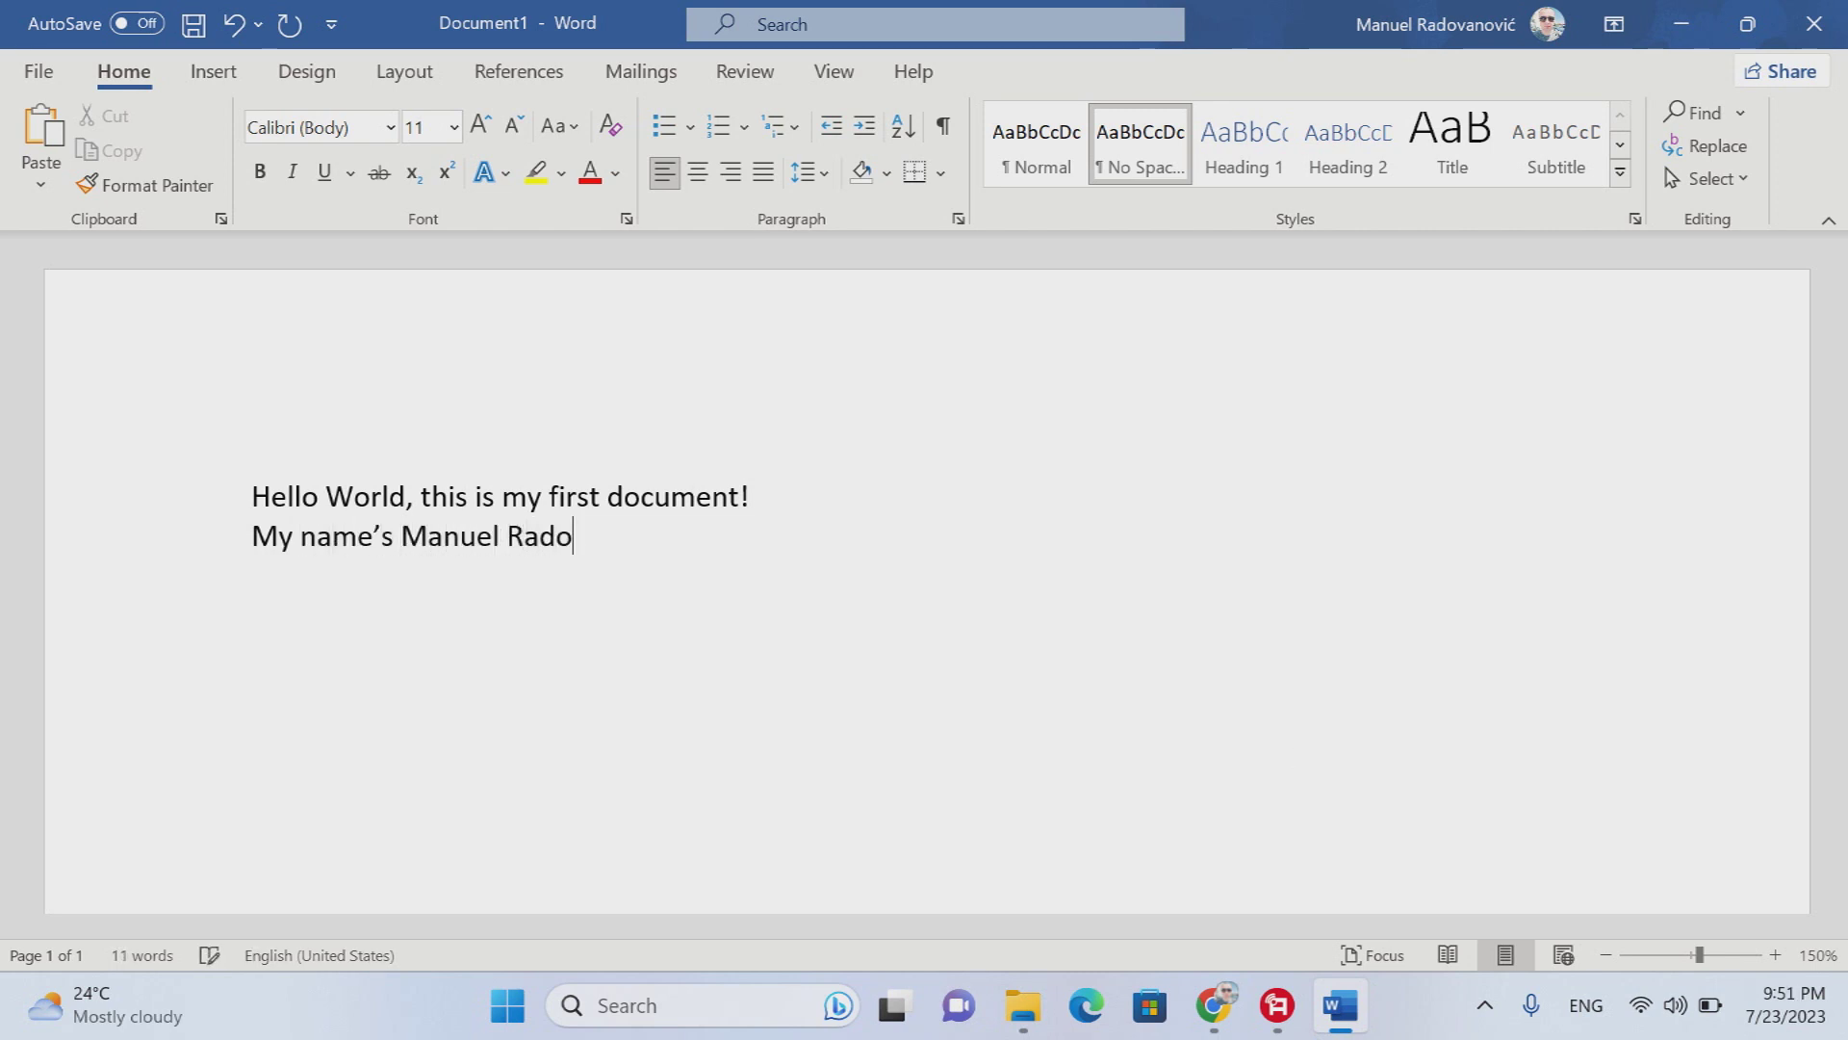
{"action": "type", "text": "vanovic. I am from Belgrade."}
- Add a third line reading "This capital city is in Serbia. Serbia is in Europe!"
{"action": "key", "text": "Return"}
{"action": "type", "text": "this "}
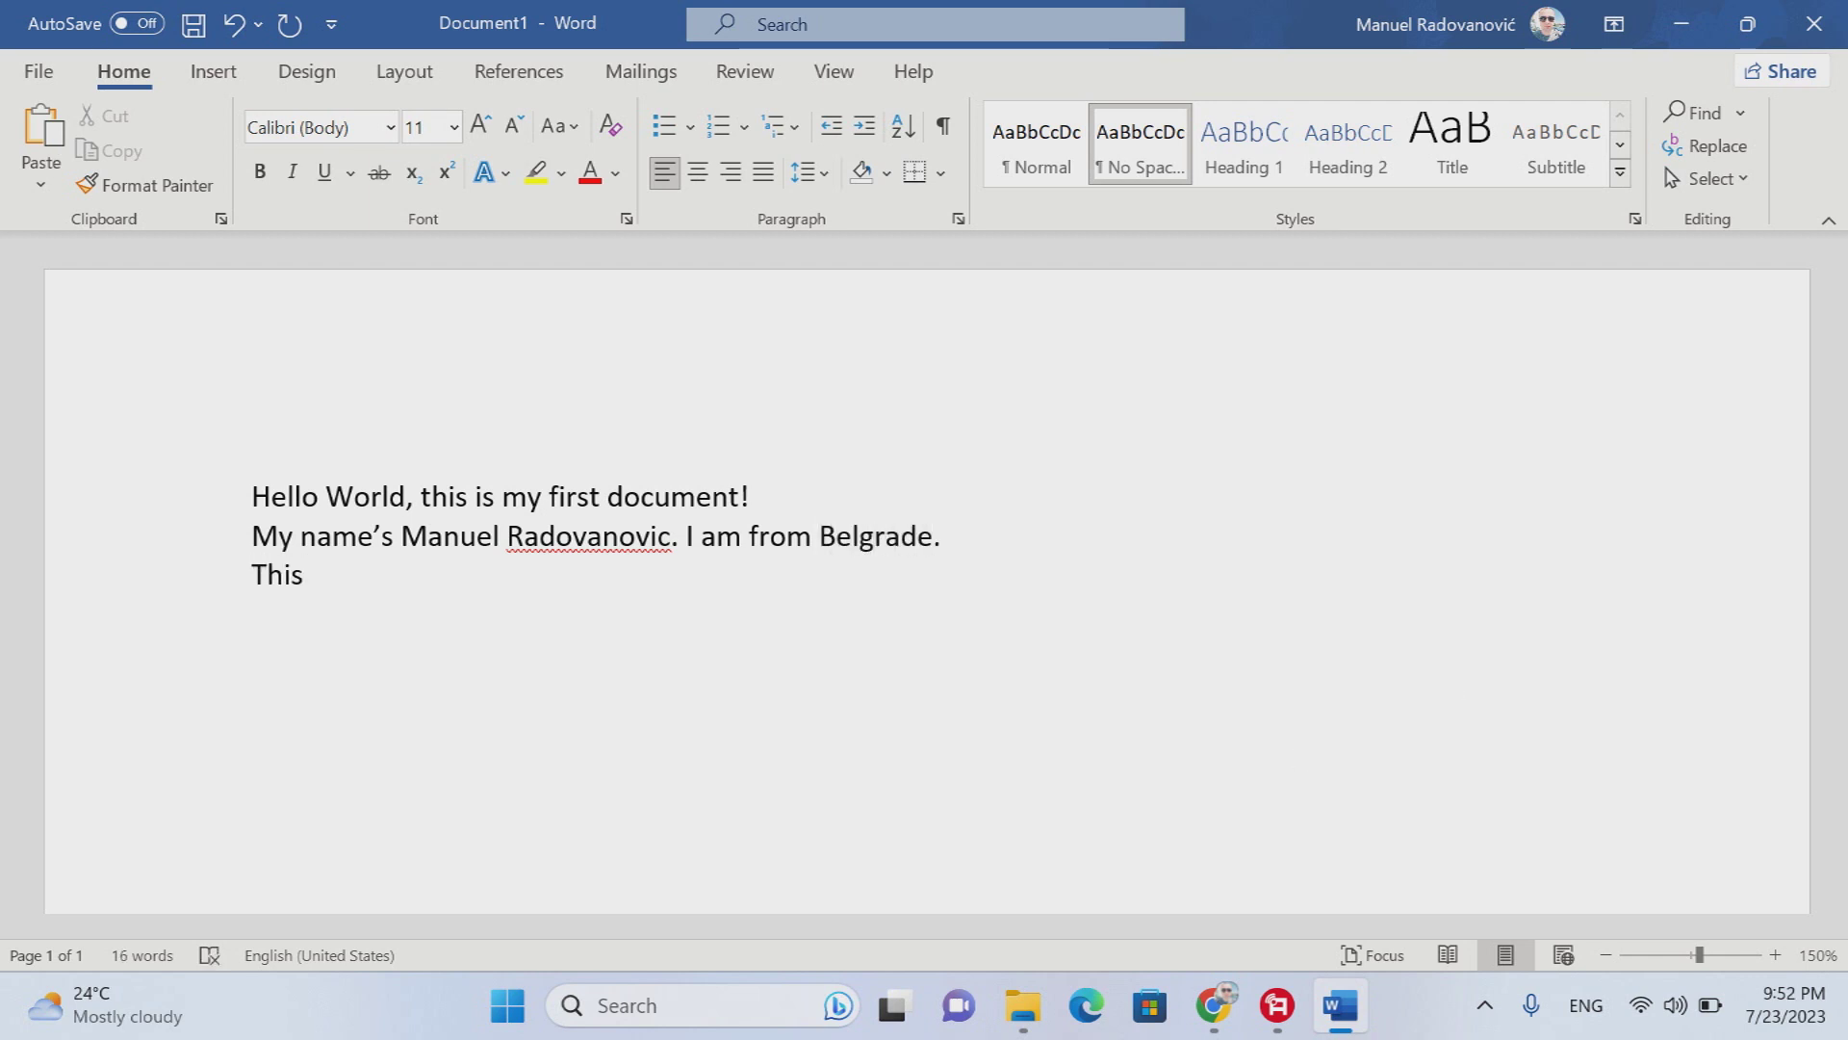
{"action": "type", "text": "capital city is "}
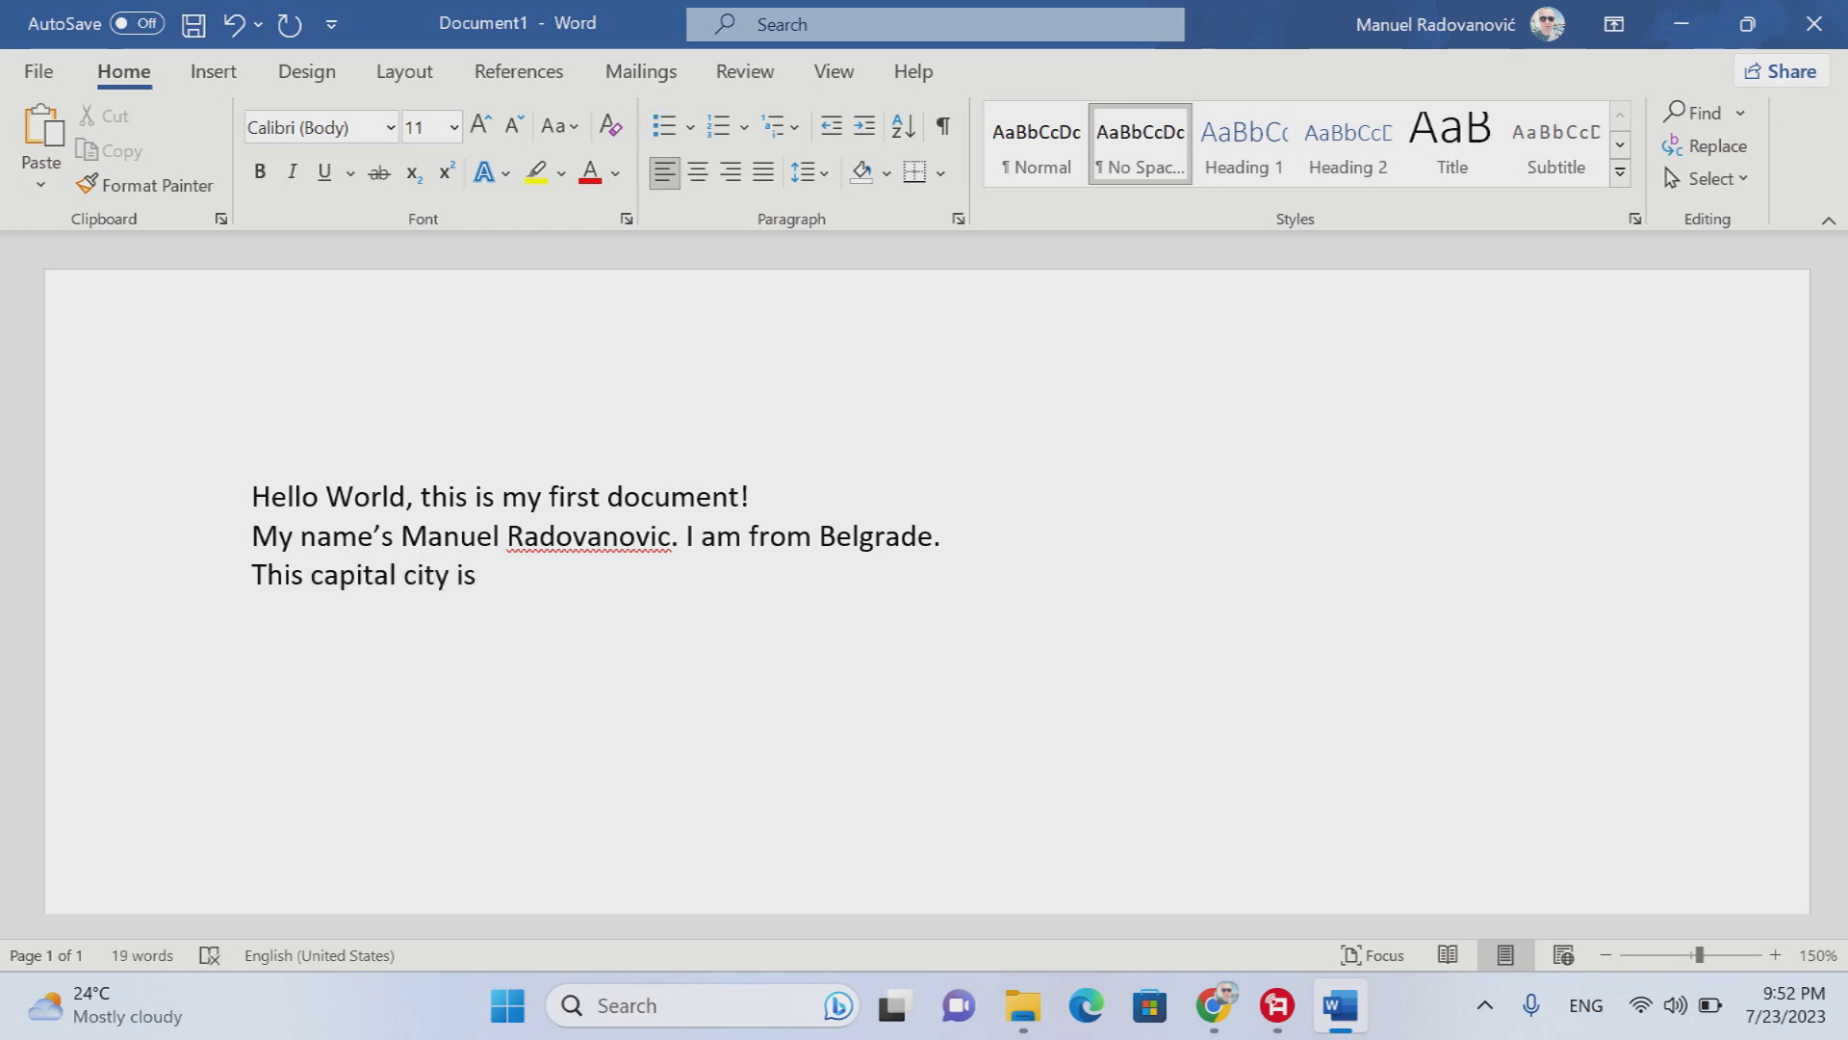
{"action": "type", "text": "in Serbia. serbia is in euroep"}
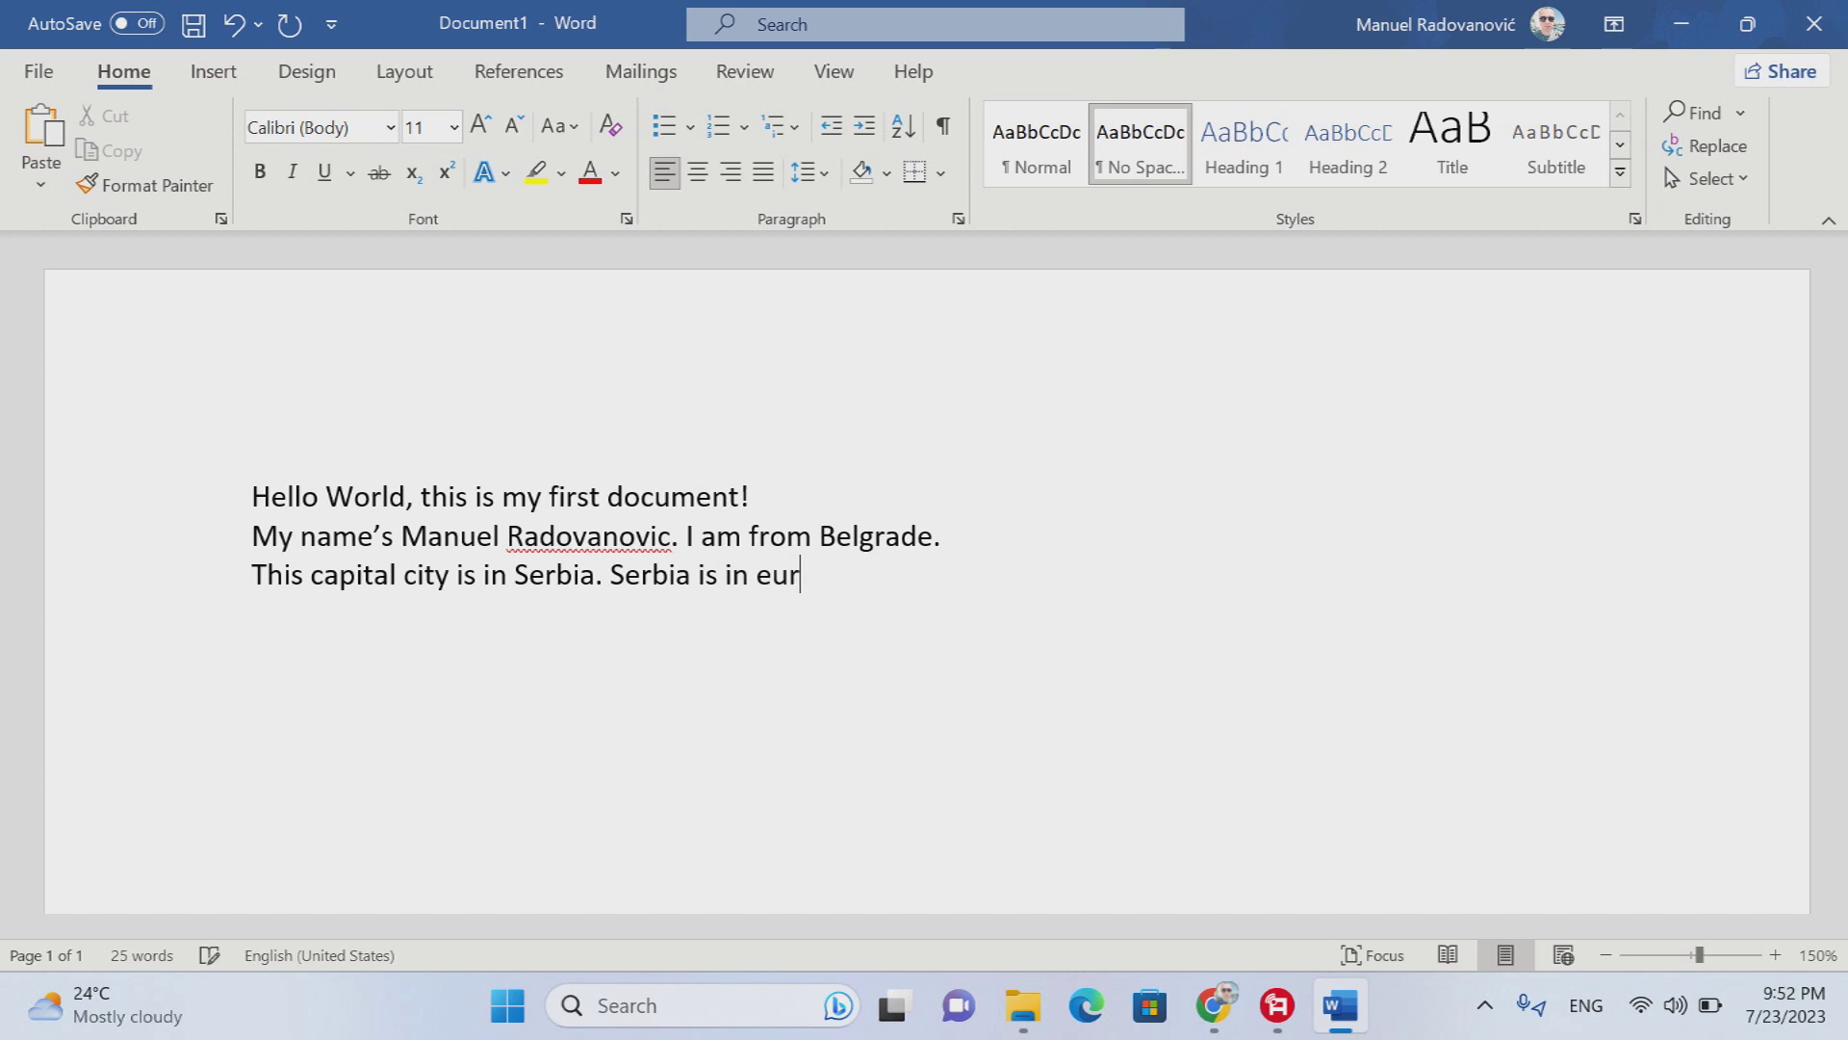
{"action": "key", "text": "BackSpace"}
{"action": "key", "text": "BackSpace"}
{"action": "type", "text": "pe!"}
- Add a fourth line reading "Today, we are going to learn using Microsoft Word!"
{"action": "key", "text": "Return"}
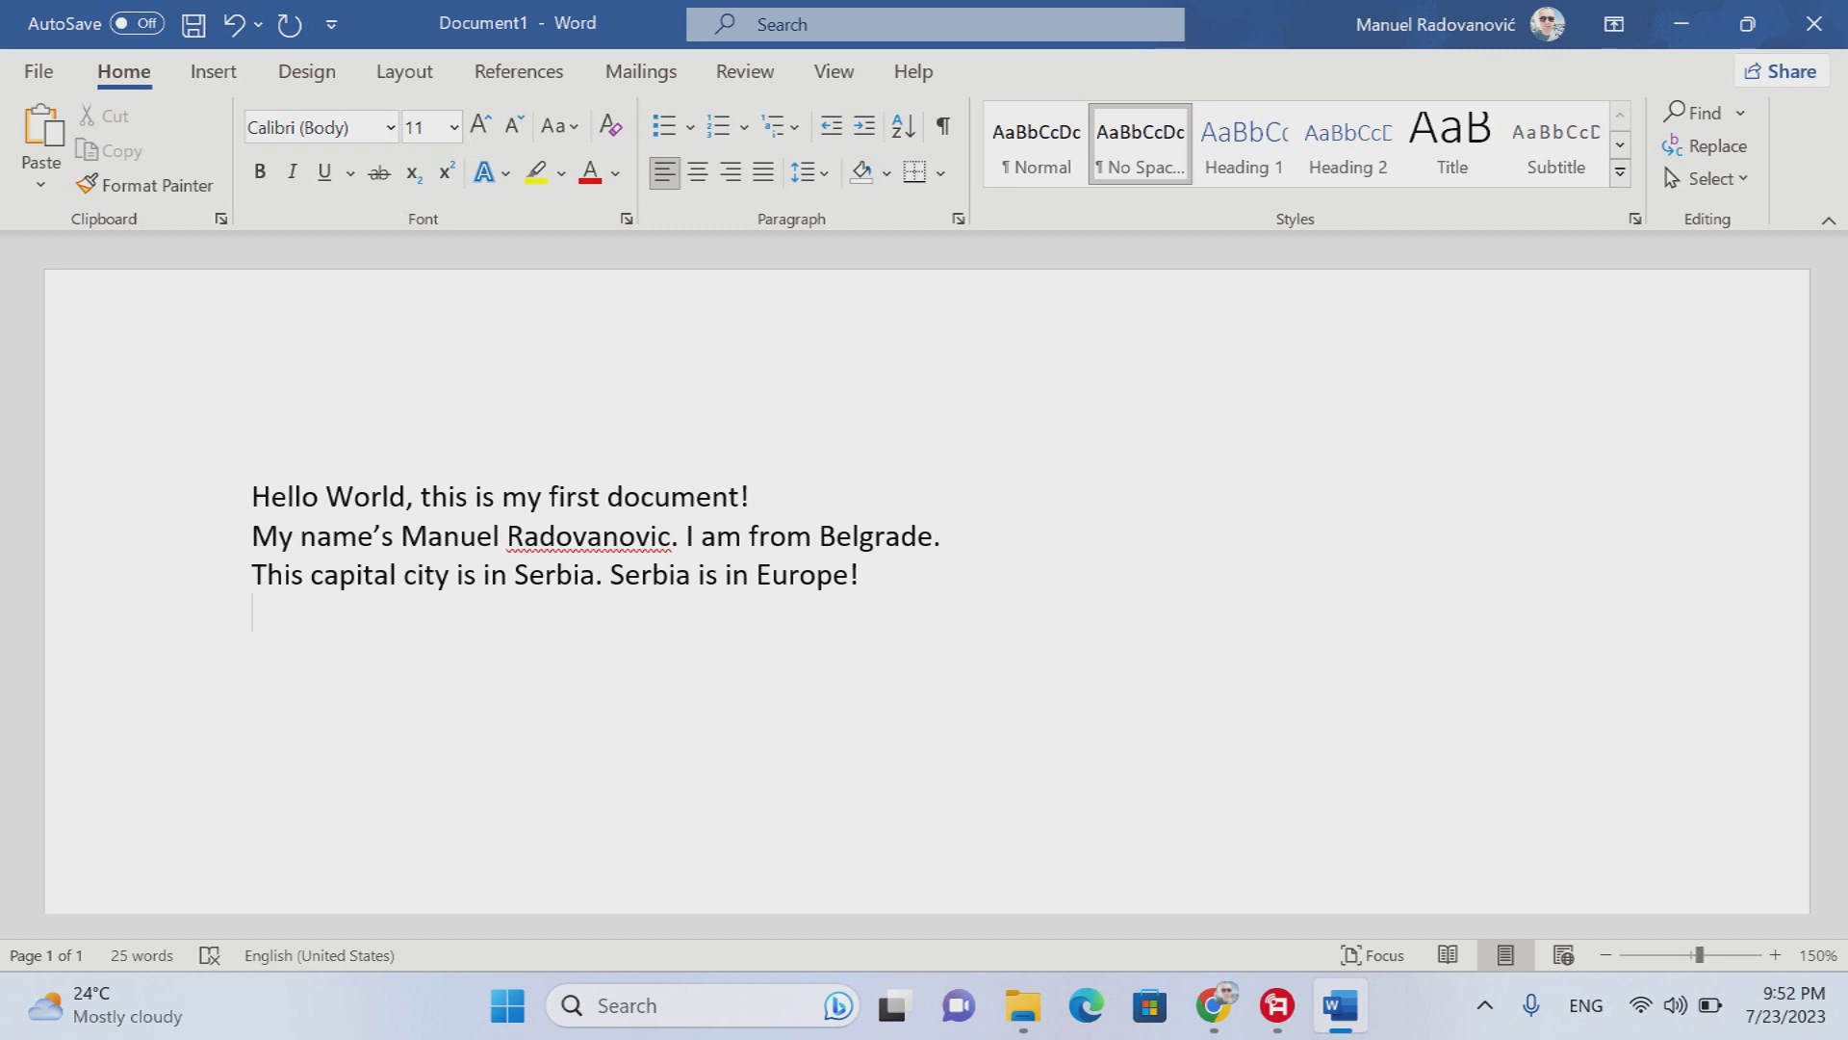
{"action": "type", "text": "Today"}
{"action": "type", "text": ", we are go"}
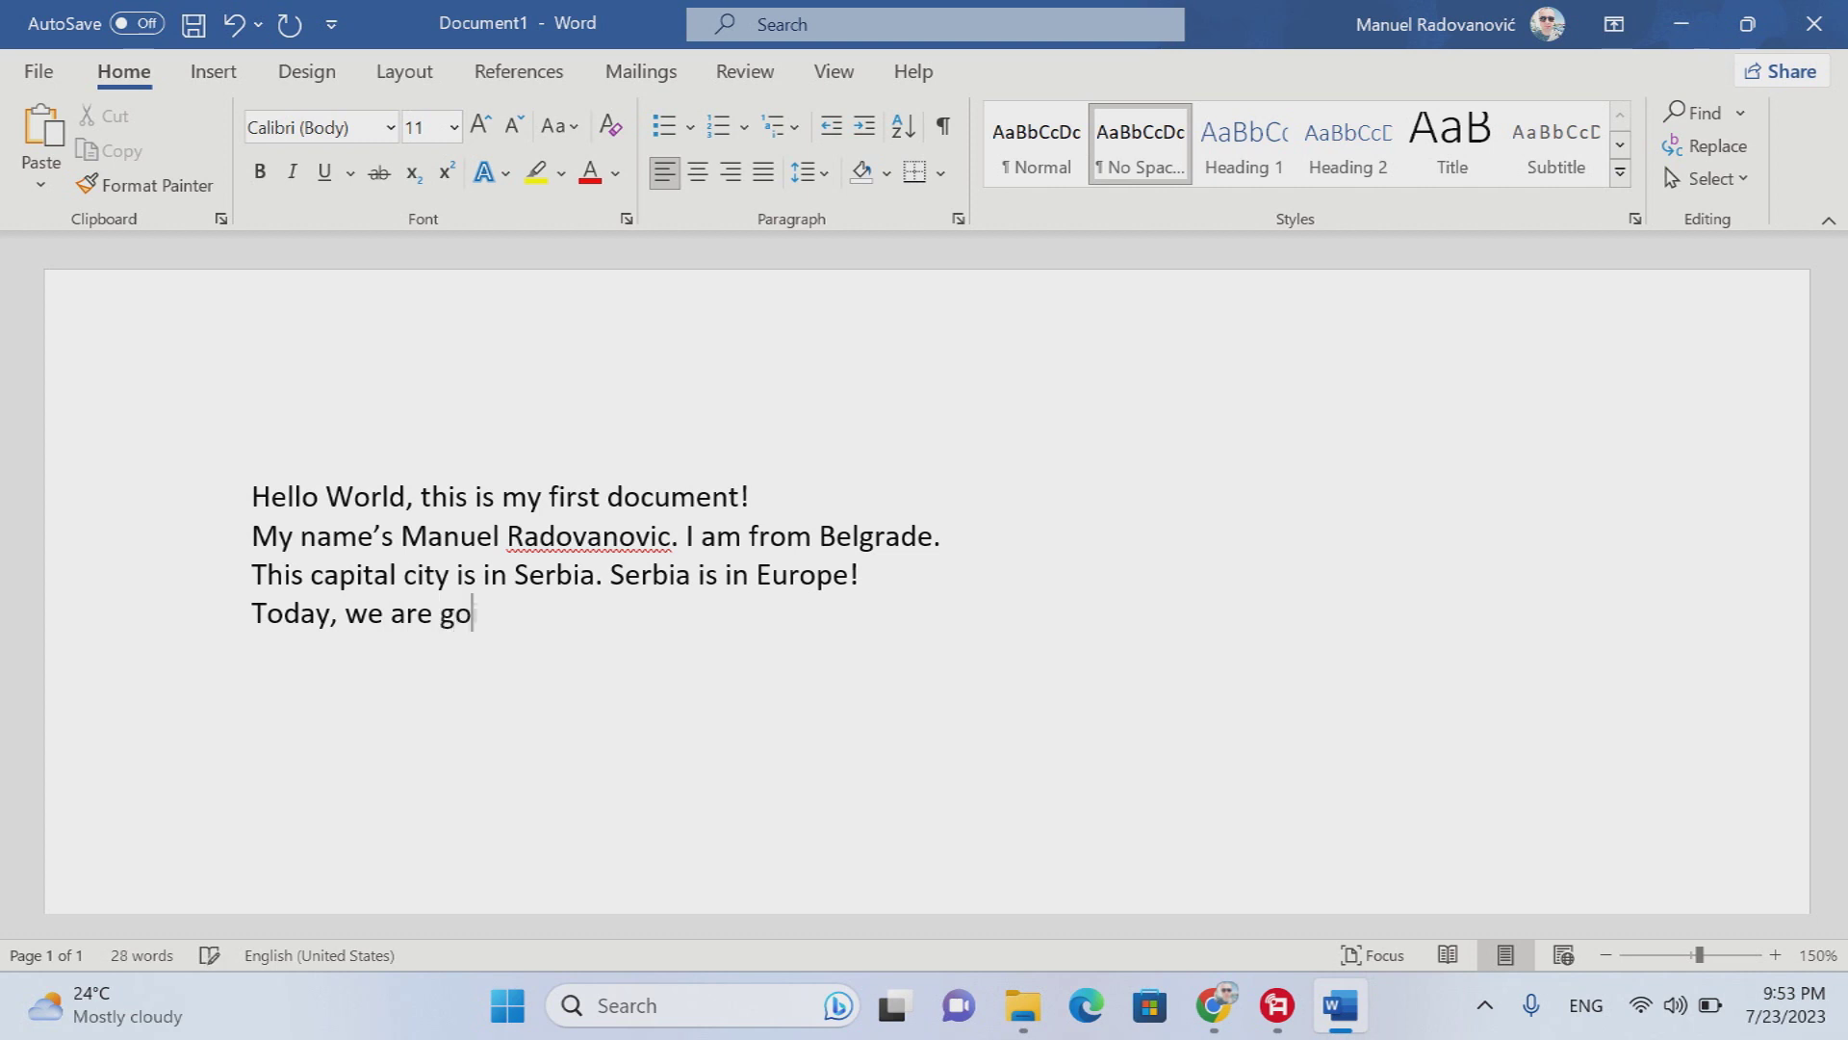
{"action": "type", "text": "ing to lear"}
{"action": "key", "text": "BackSpace"}
{"action": "type", "text": "arn using"}
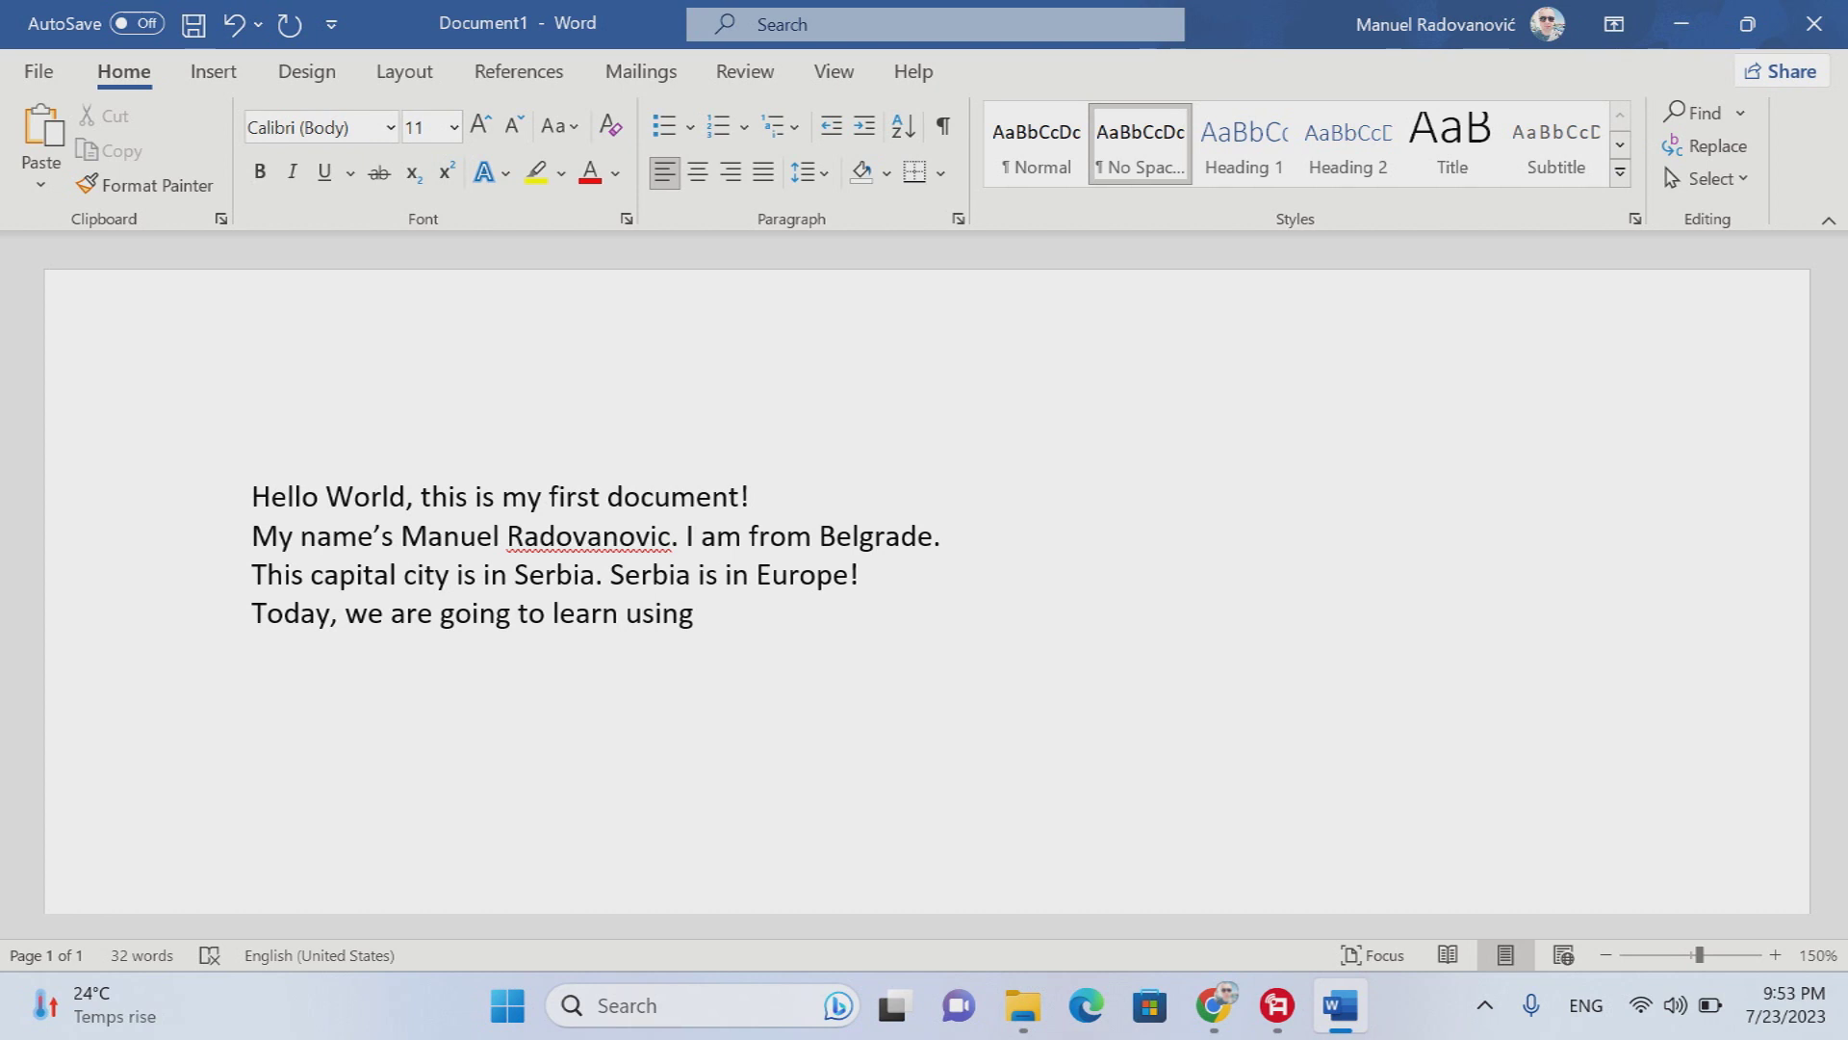
{"action": "type", "text": " Microsof"}
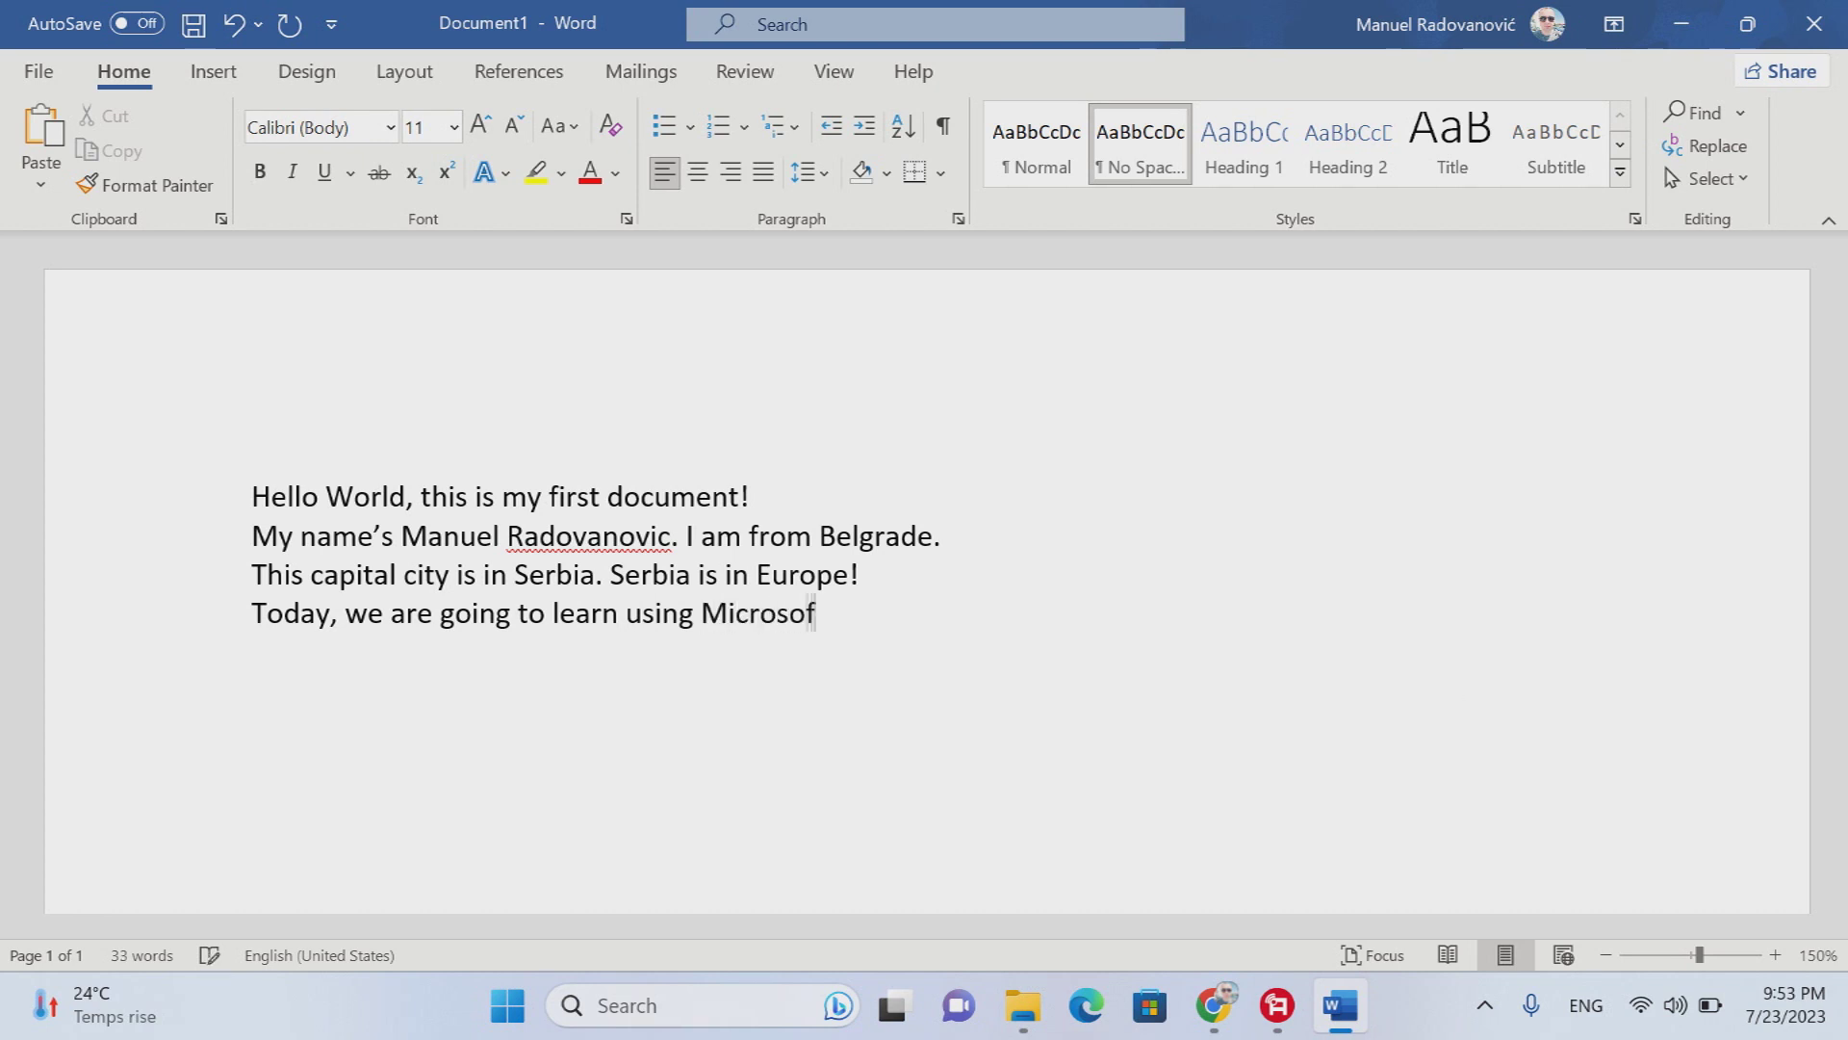
{"action": "type", "text": "t Word"}
{"action": "key", "text": "BackSpace"}
{"action": "type", "text": "!"}
- Leave a blank line and start a dash-bulleted list with the item "Open Microsoft Word!"
{"action": "key", "text": "Return"}
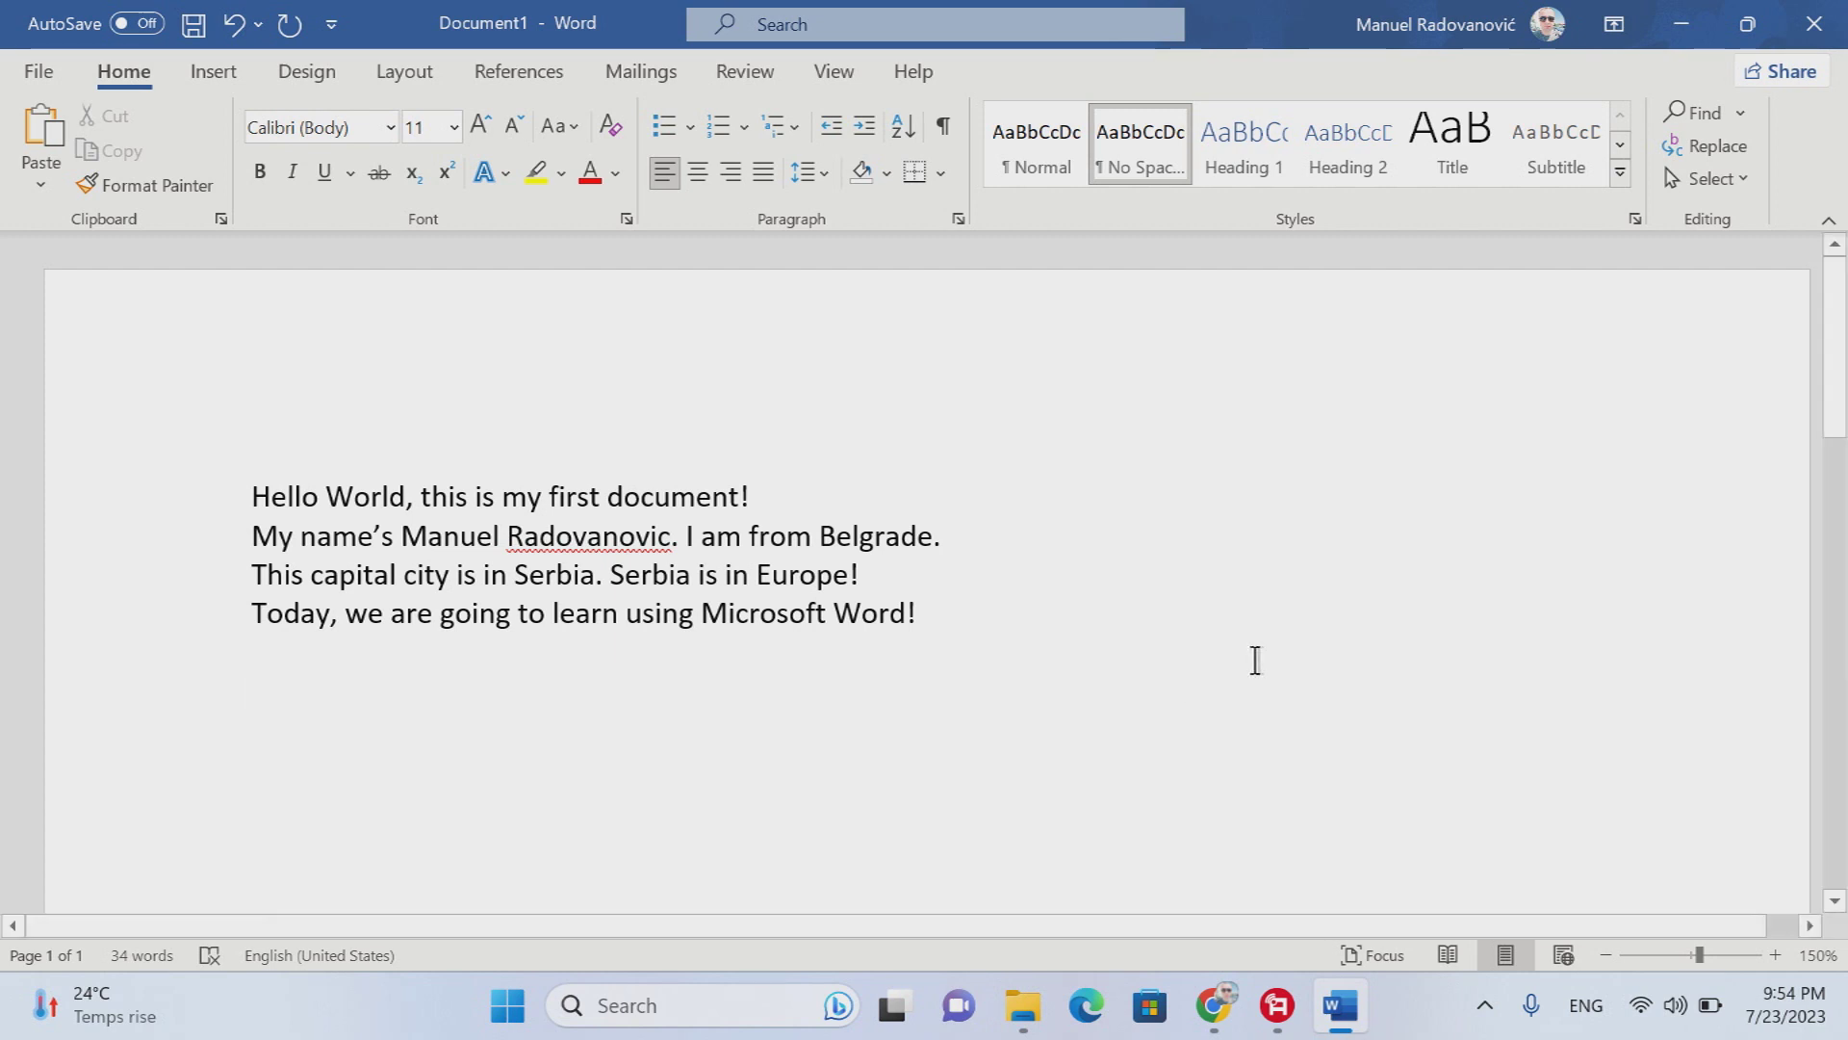
{"action": "type", "text": "="}
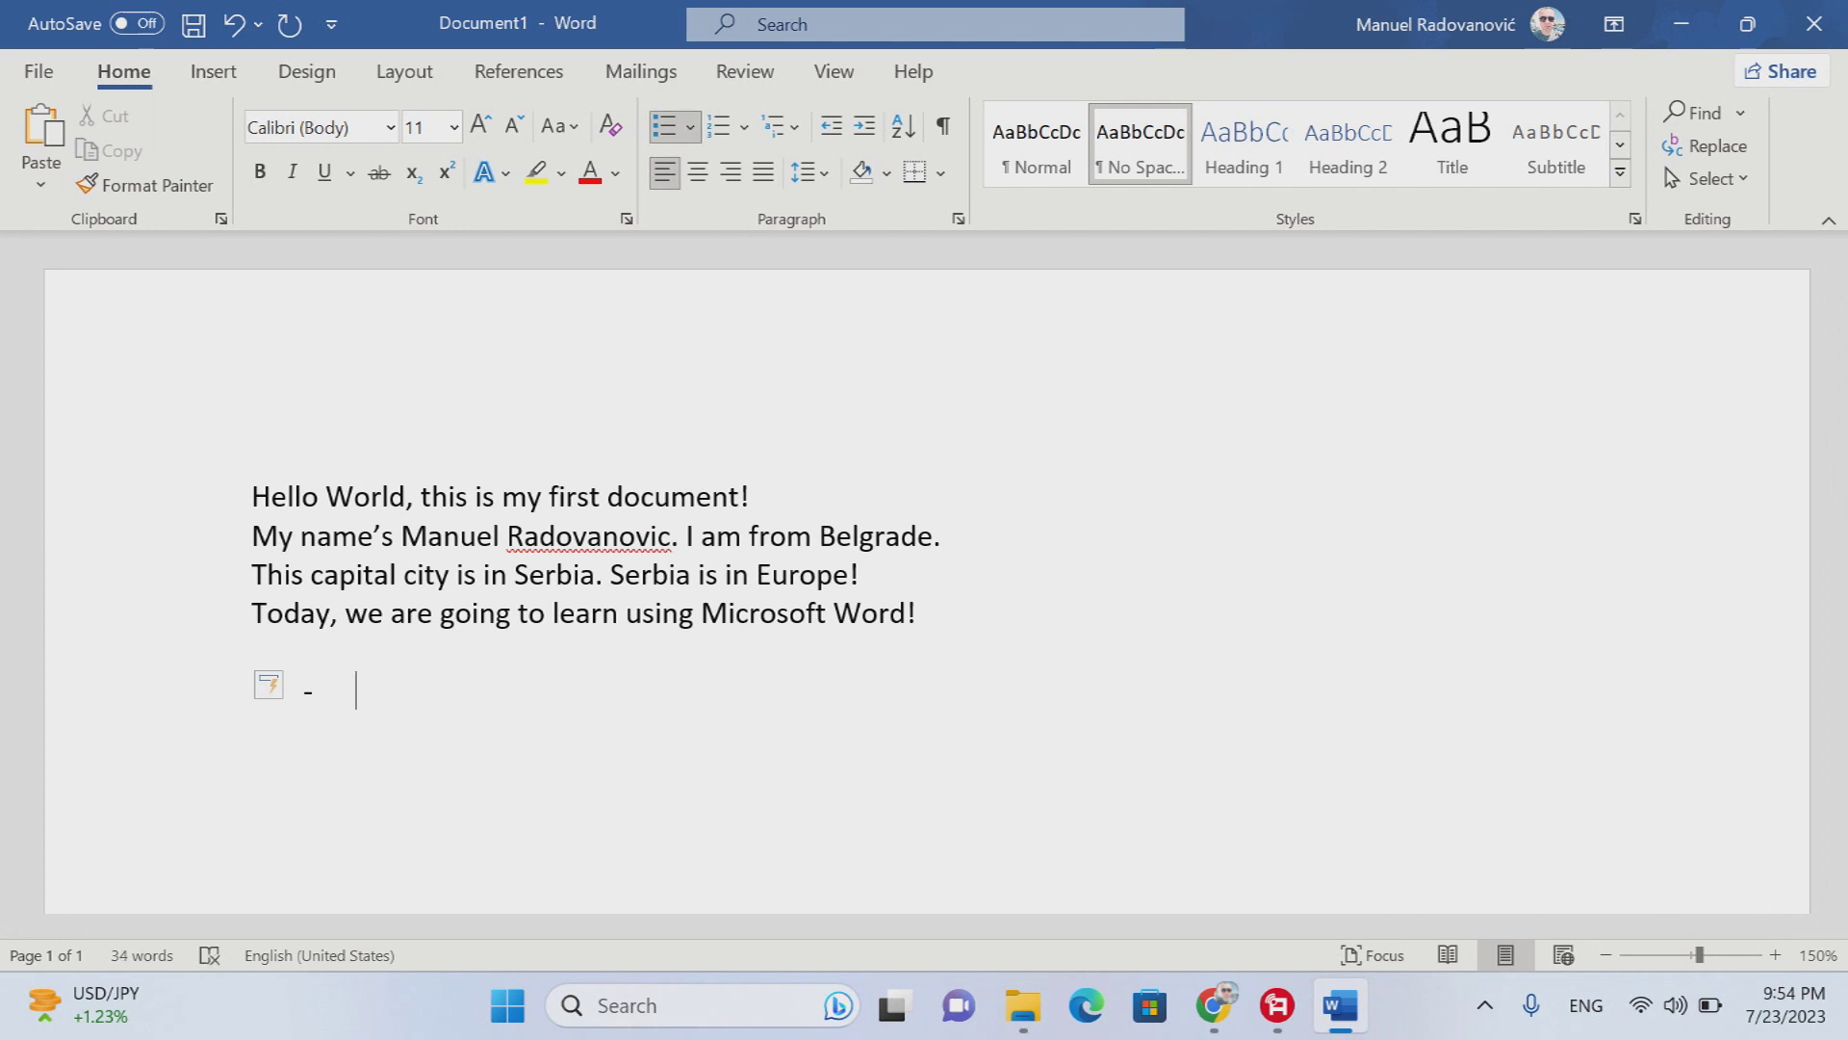
{"action": "type", "text": " Open"}
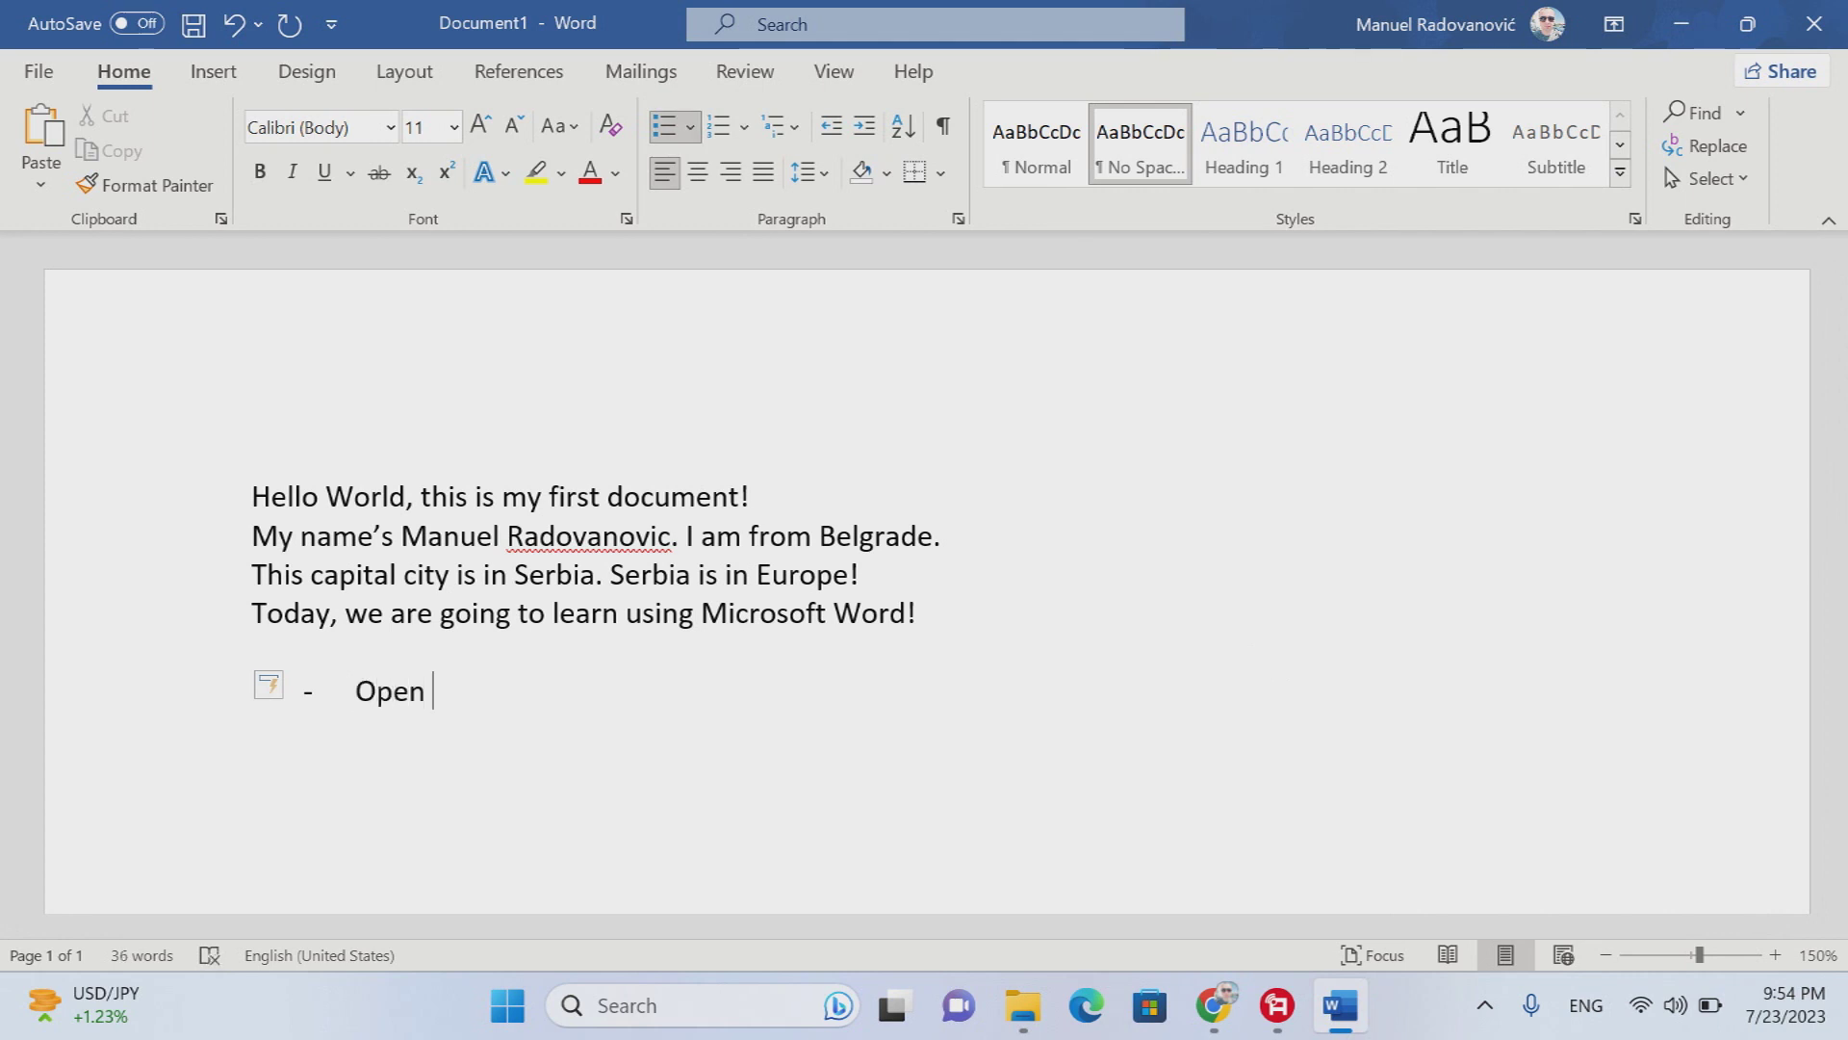
{"action": "type", "text": " Microsoft Word!"}
- Add a second list item reading "Click on new blank document!"
{"action": "key", "text": "Return"}
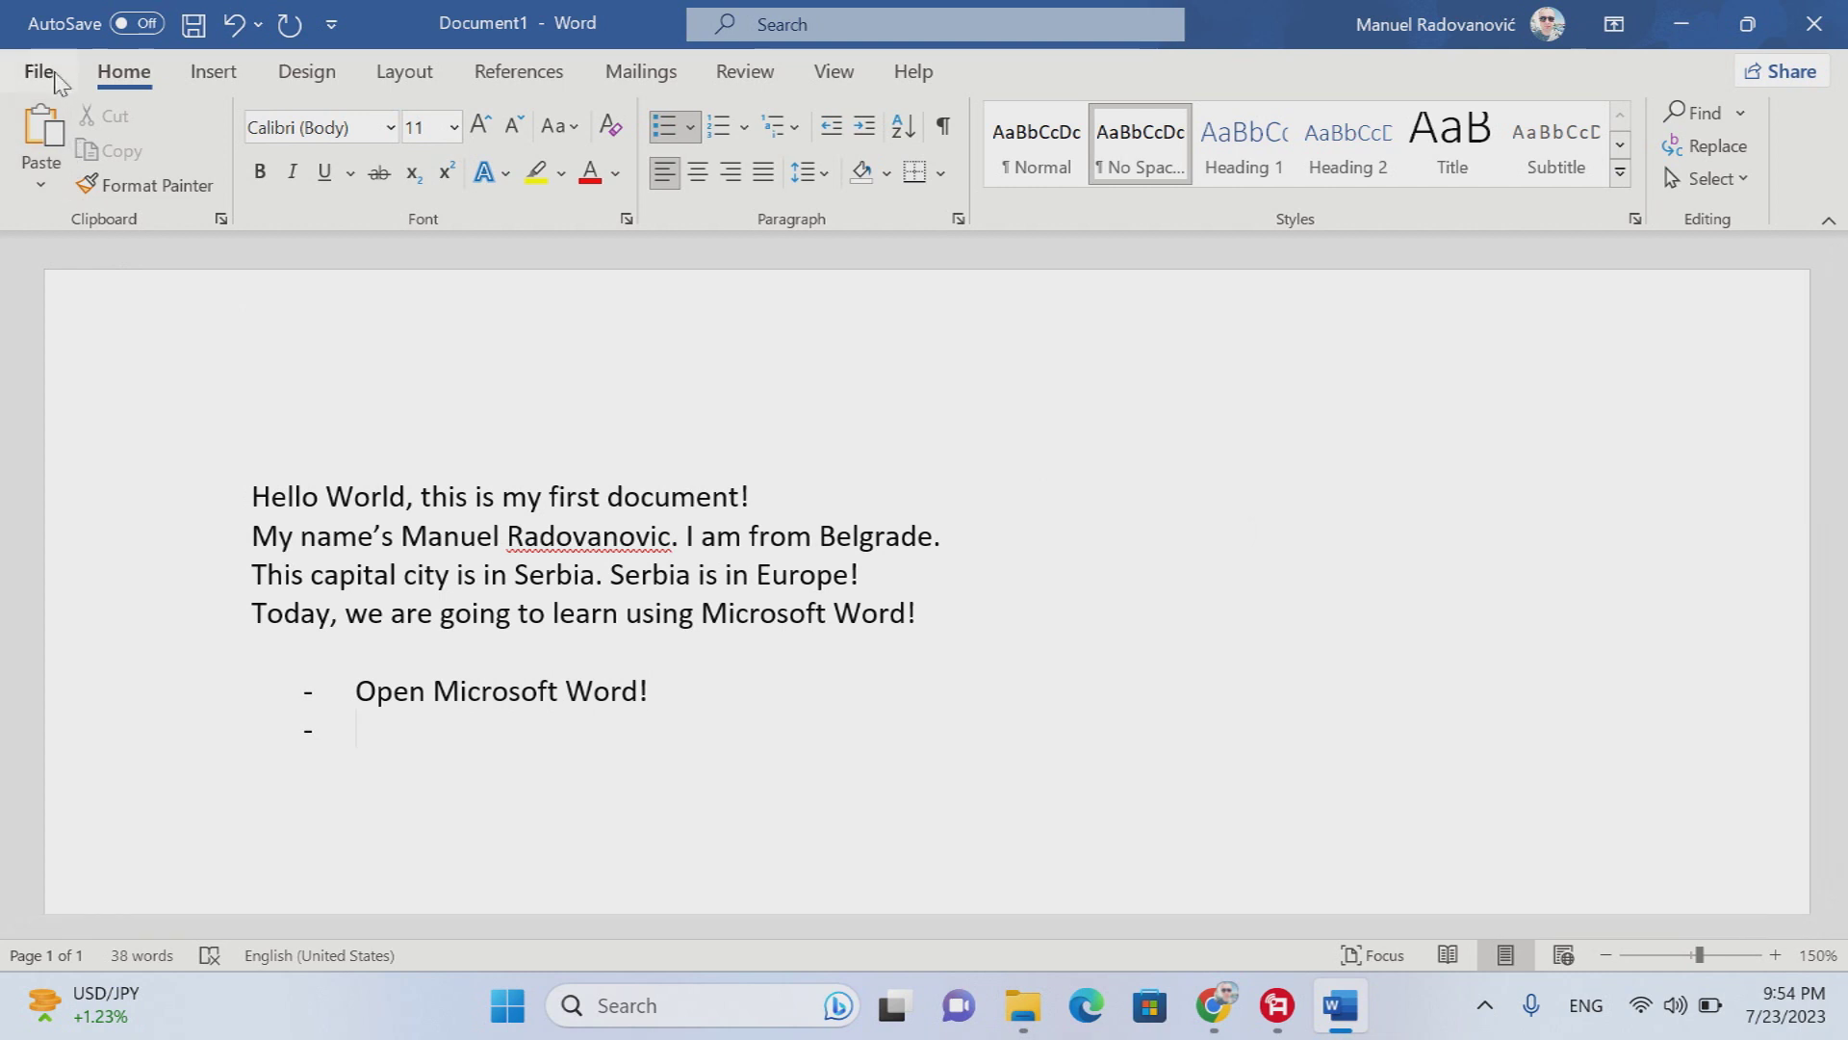
{"action": "left_click", "coordinate": [41, 72]}
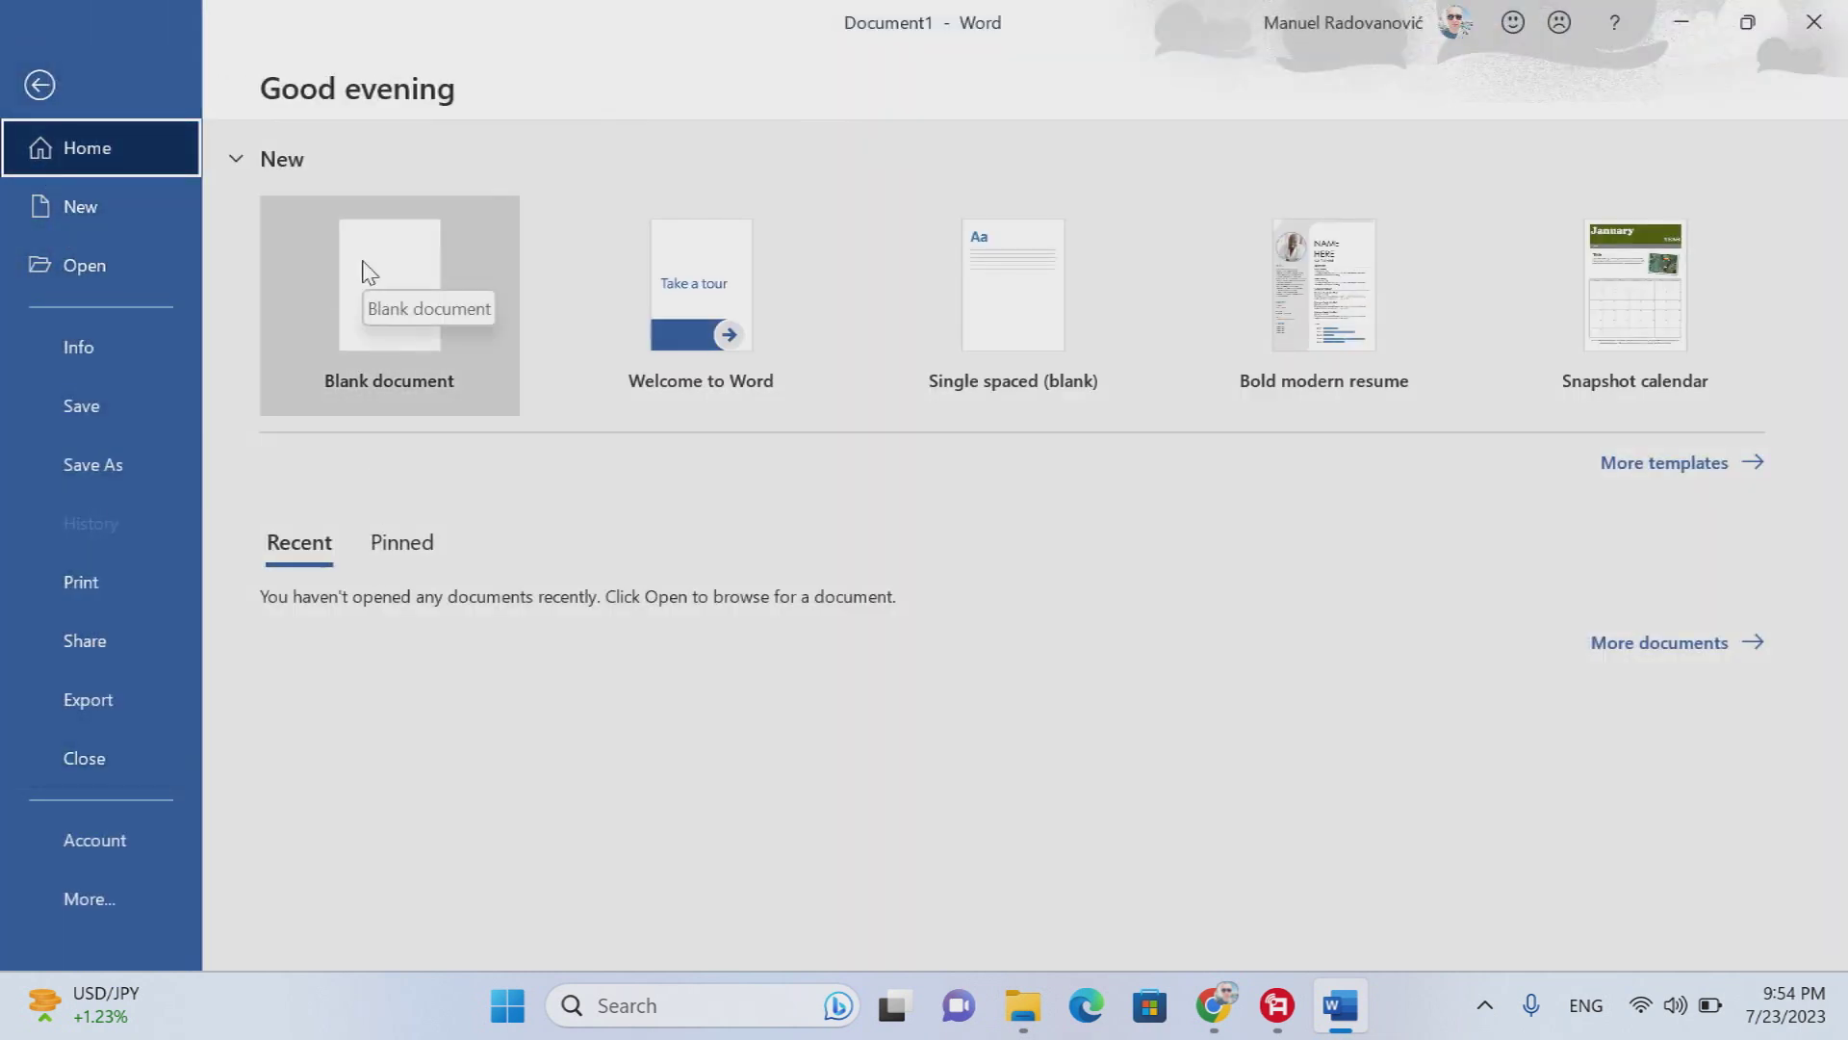
{"action": "left_click", "coordinate": [40, 84]}
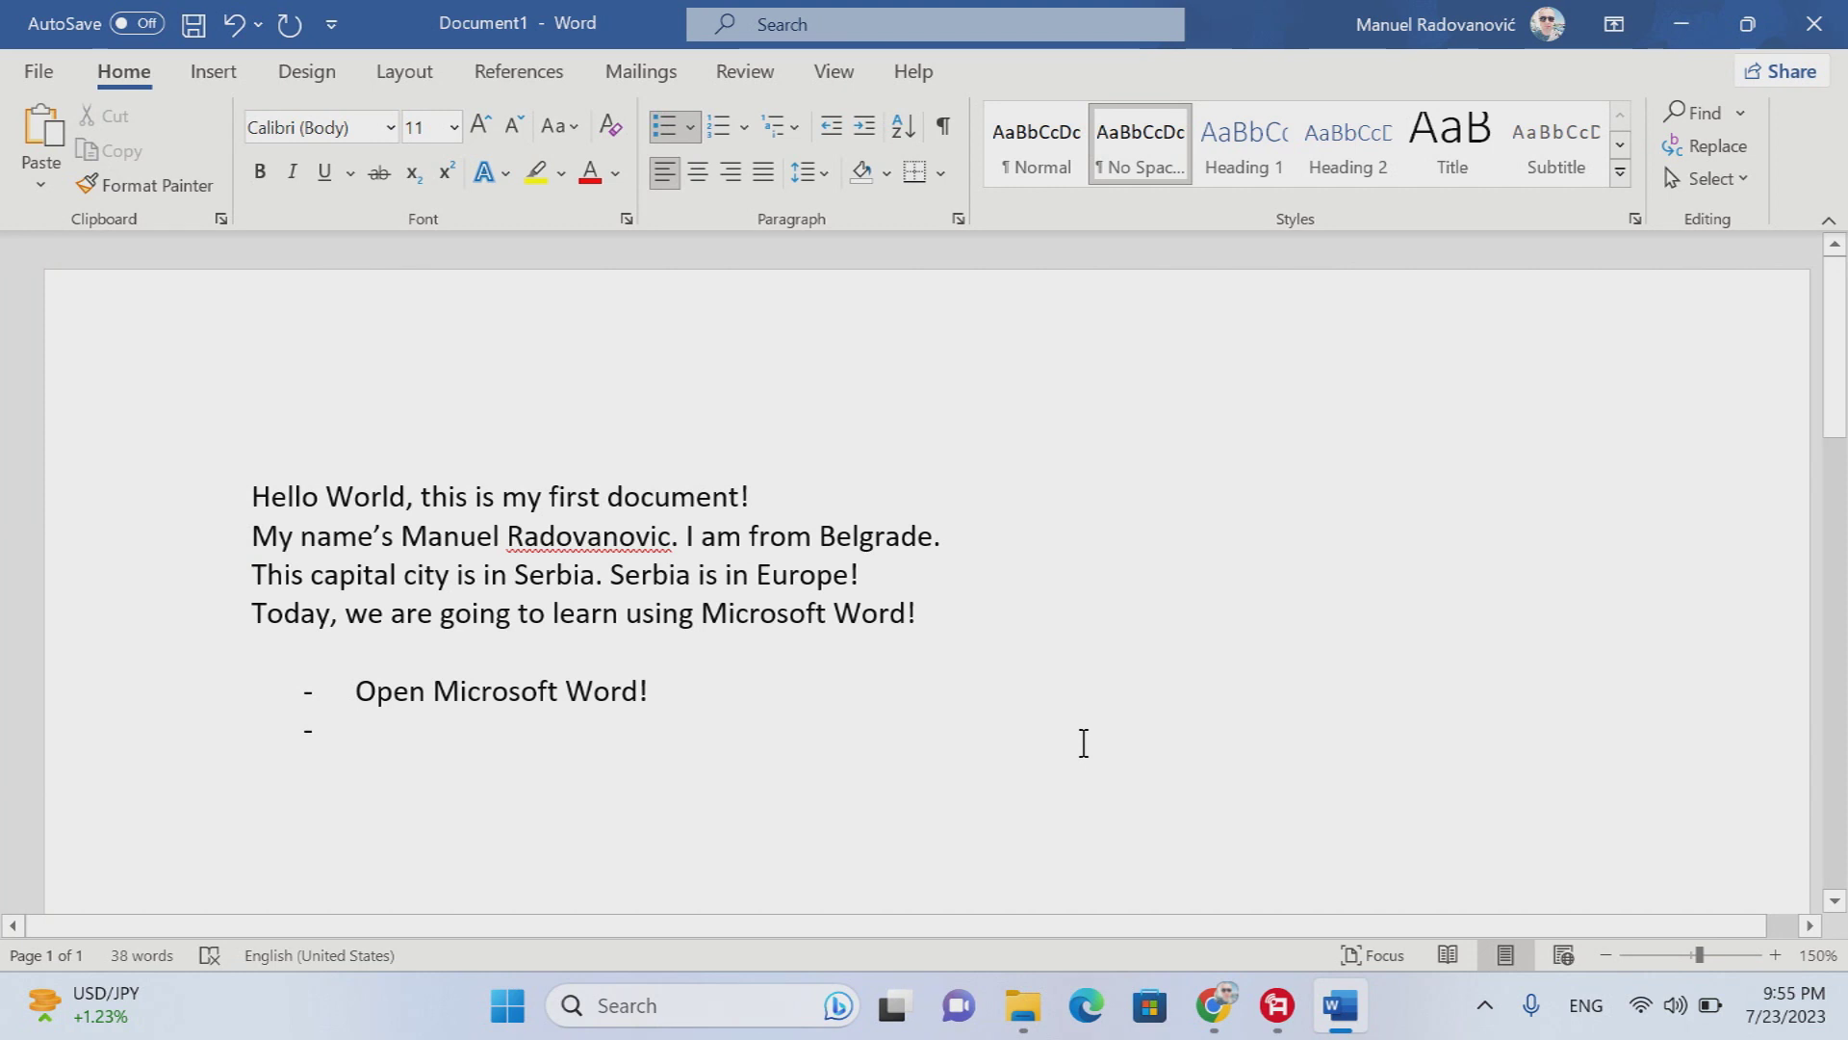
{"action": "type", "text": "Click o"}
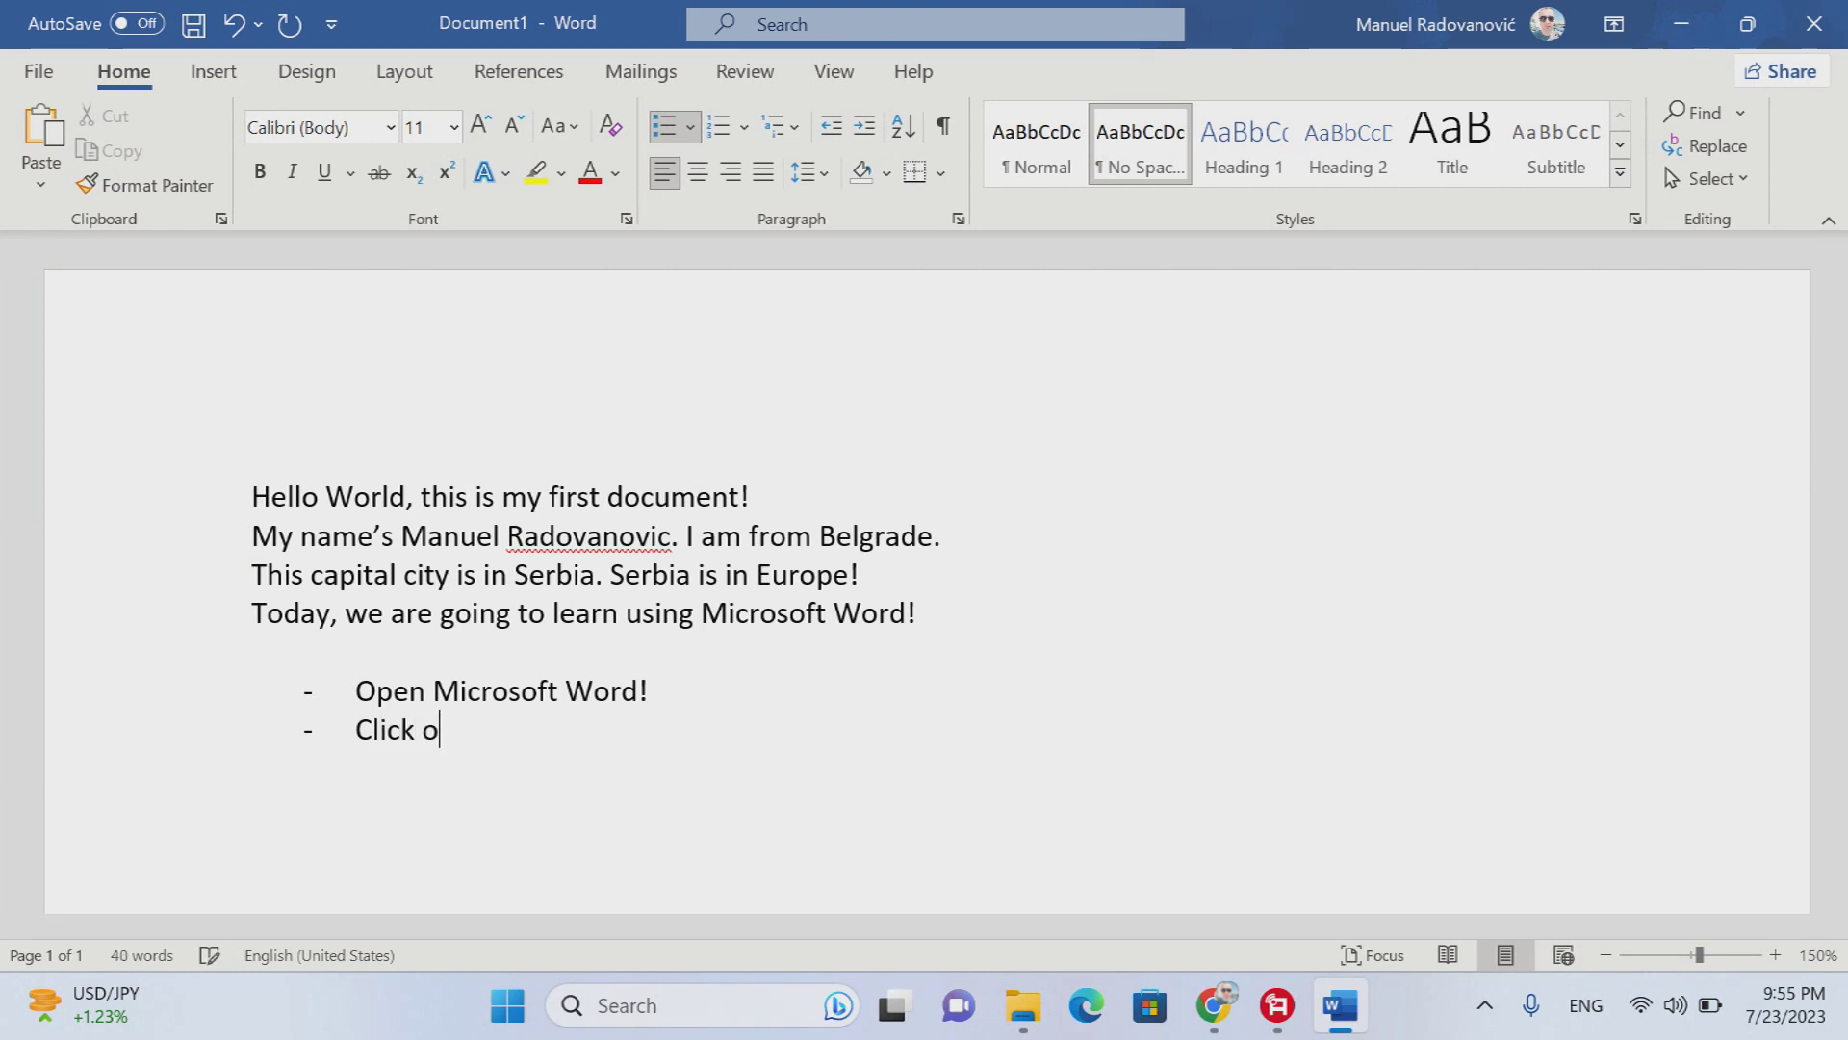
{"action": "type", "text": "n new blank document"}
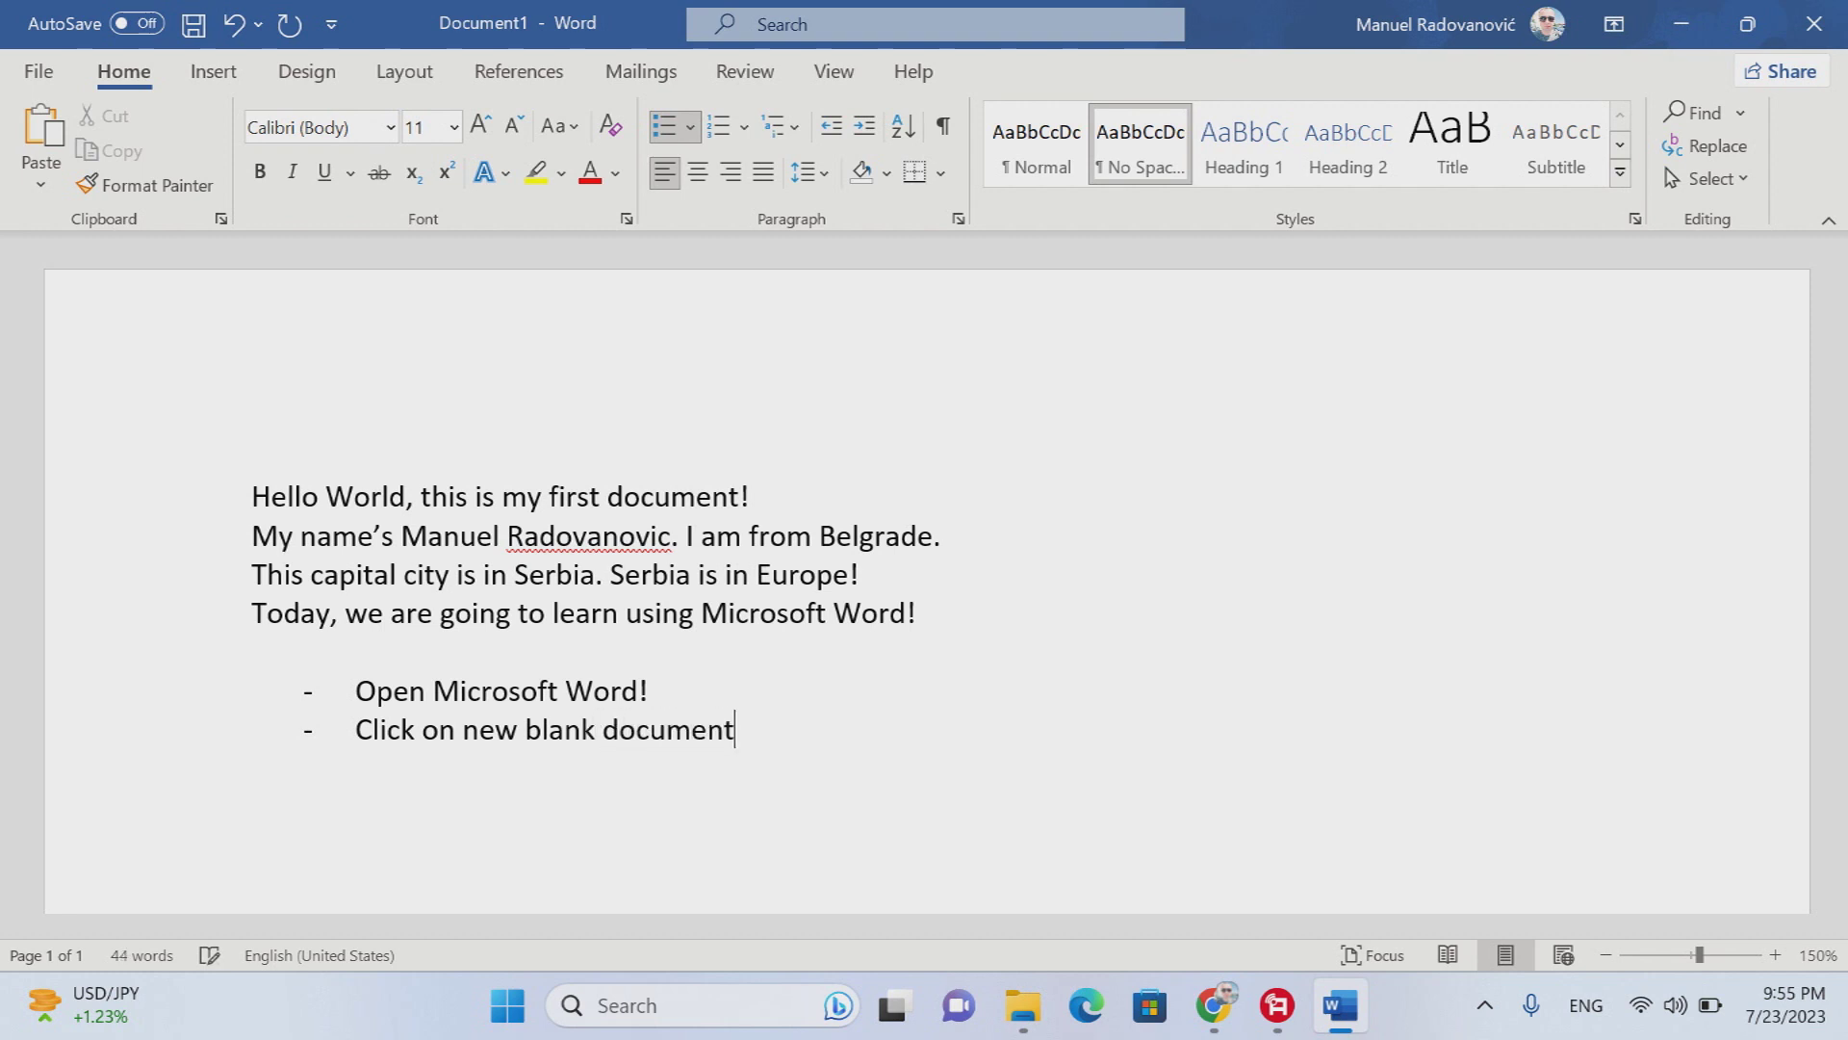
{"action": "type", "text": "!"}
- Add a third list item reading "Check Zoom Layot to be OK for you!"
{"action": "key", "text": "Return"}
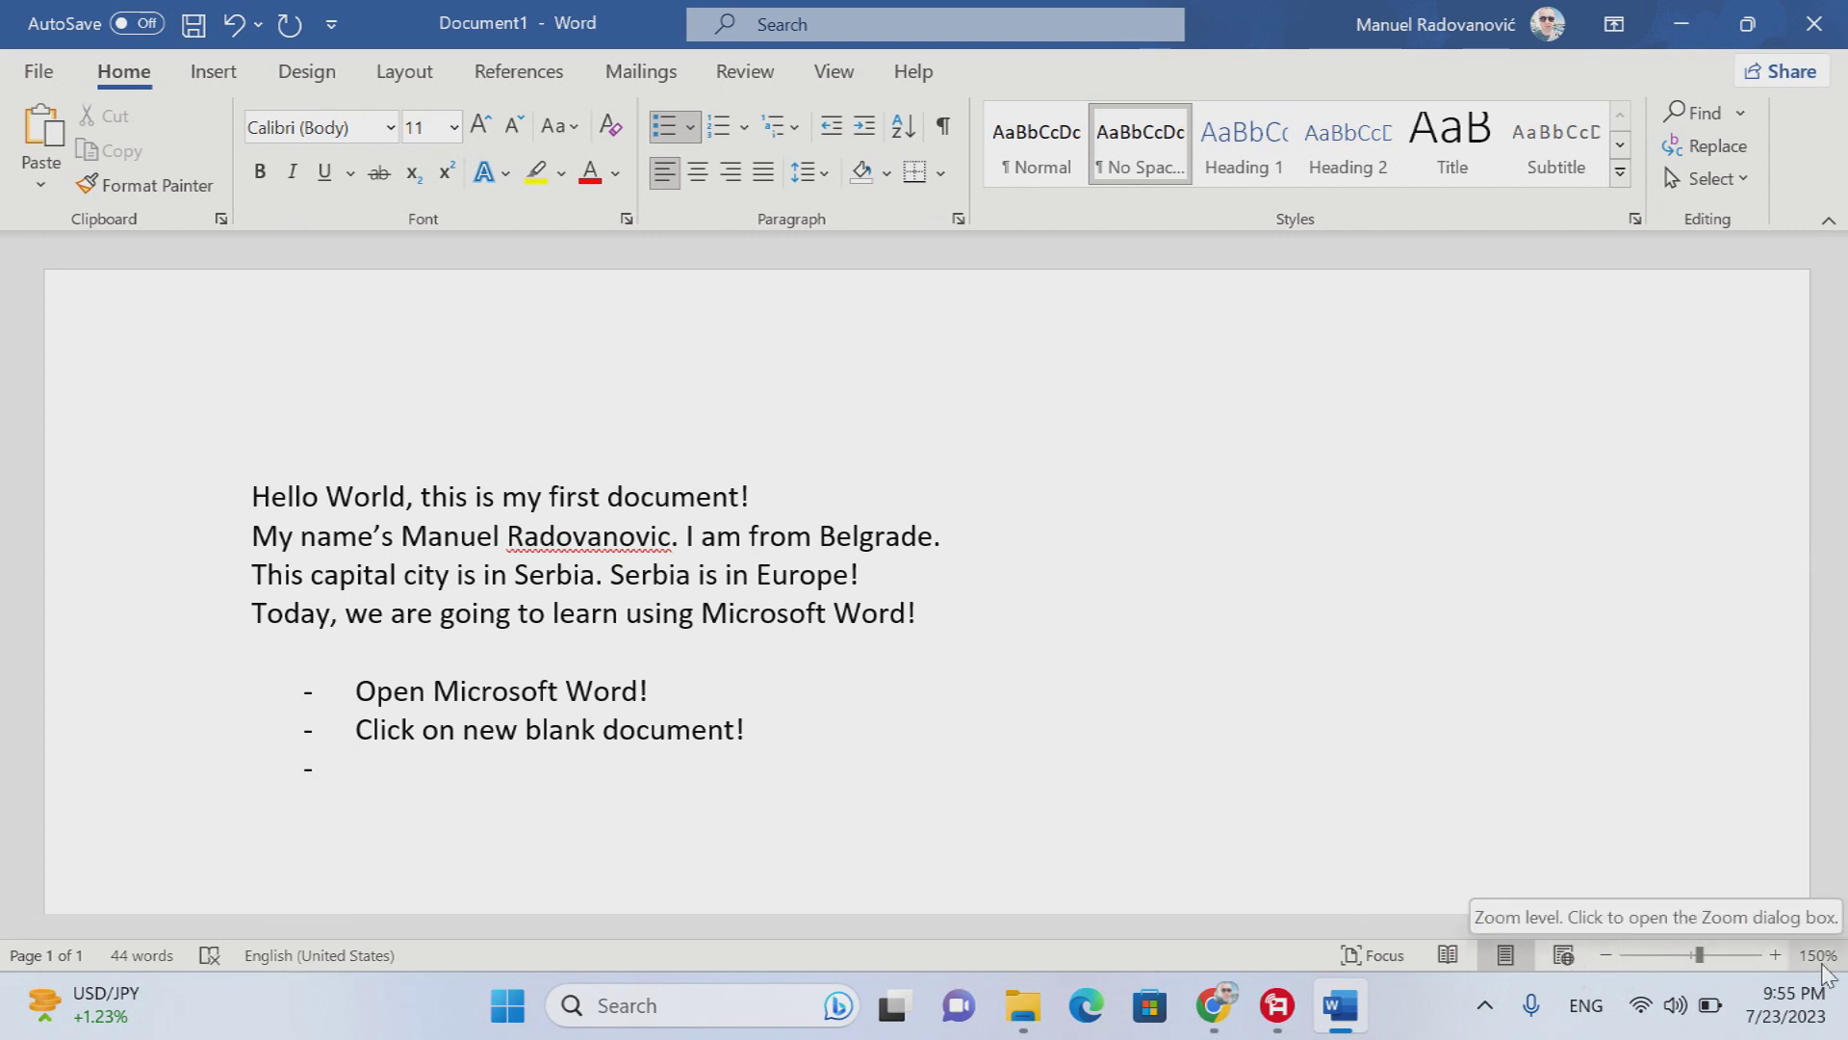
{"action": "type", "text": "Check Zoom L"}
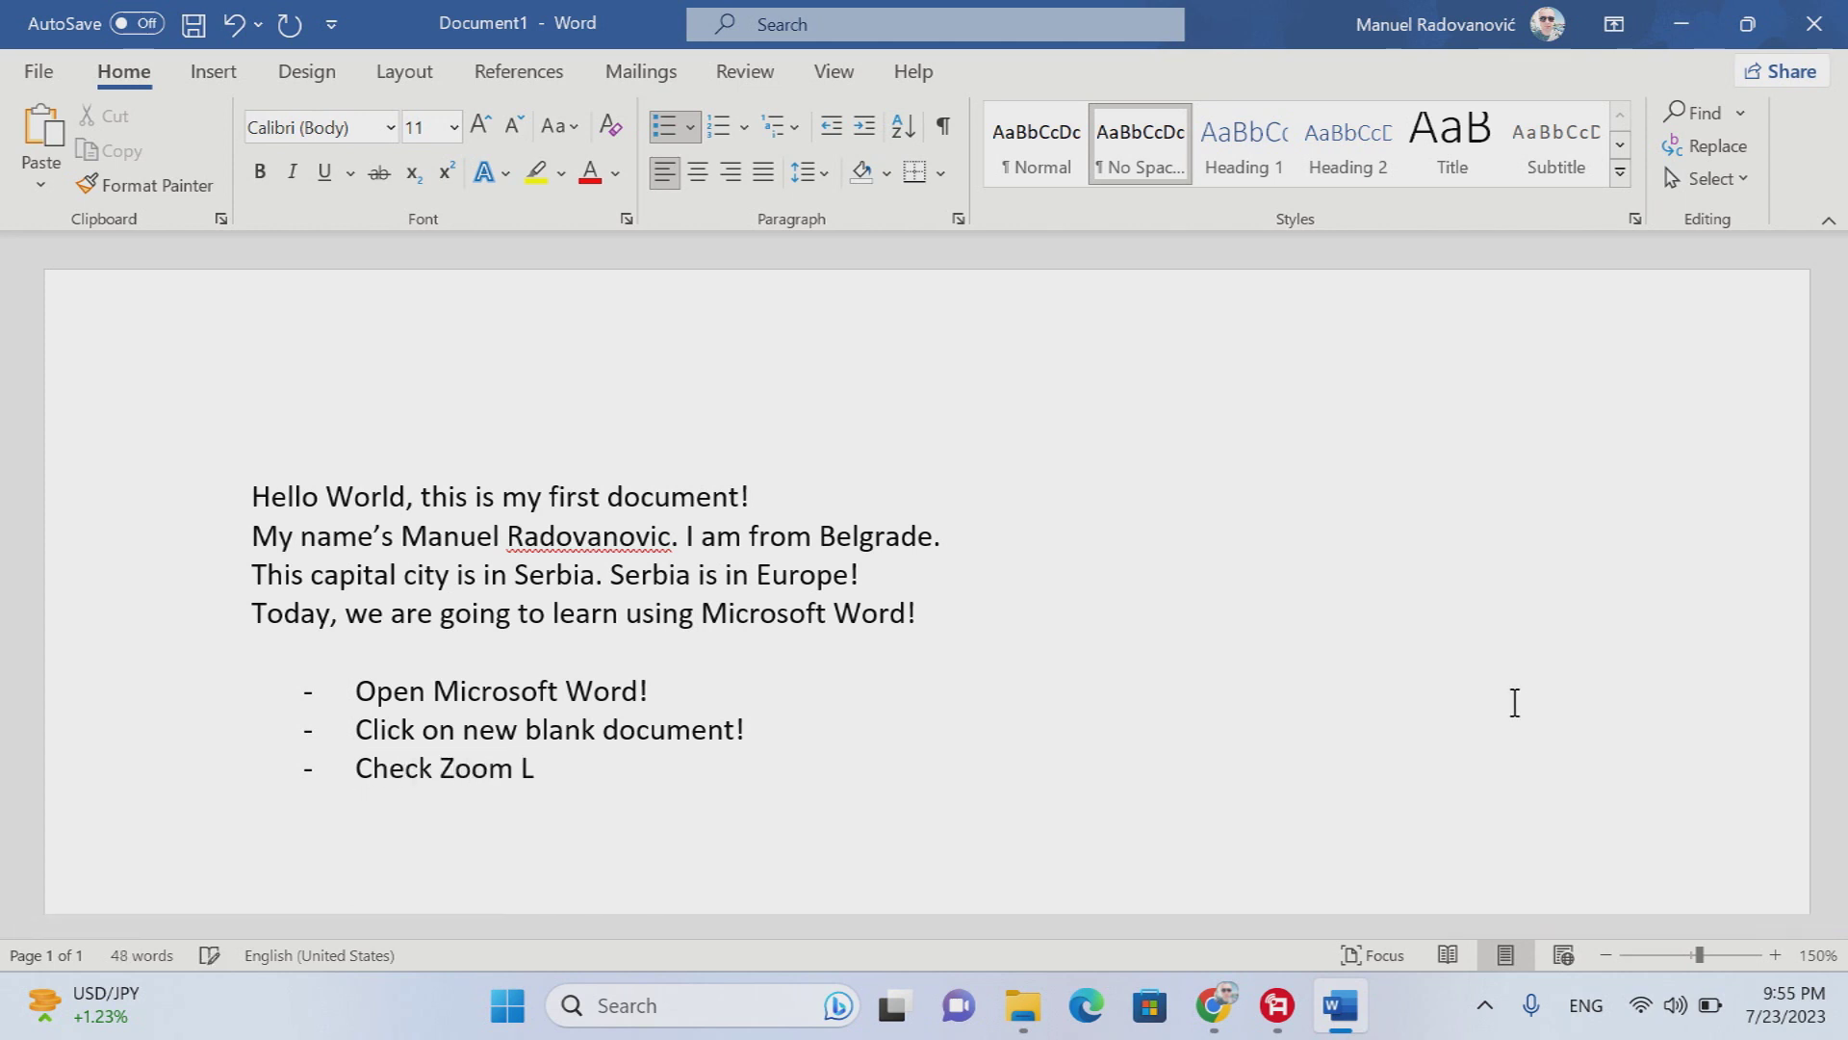
{"action": "type", "text": "ayot to be"}
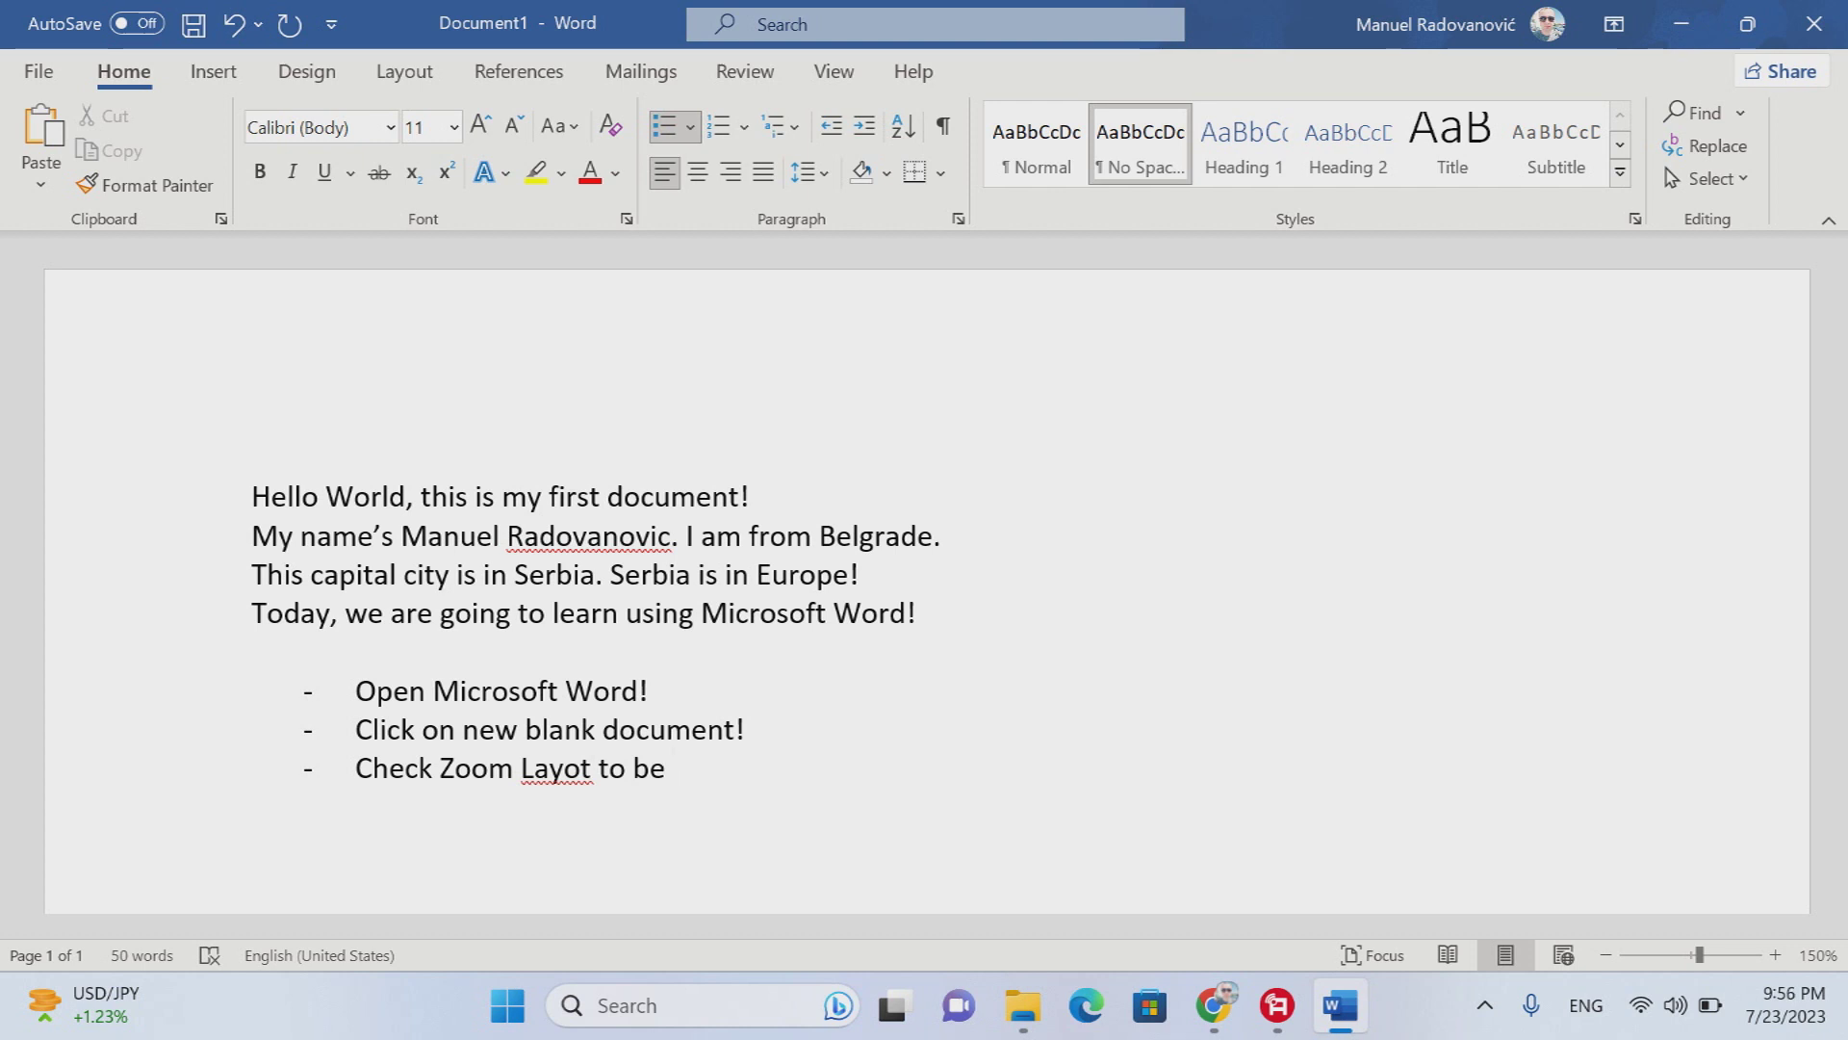
{"action": "type", "text": " OK for y"}
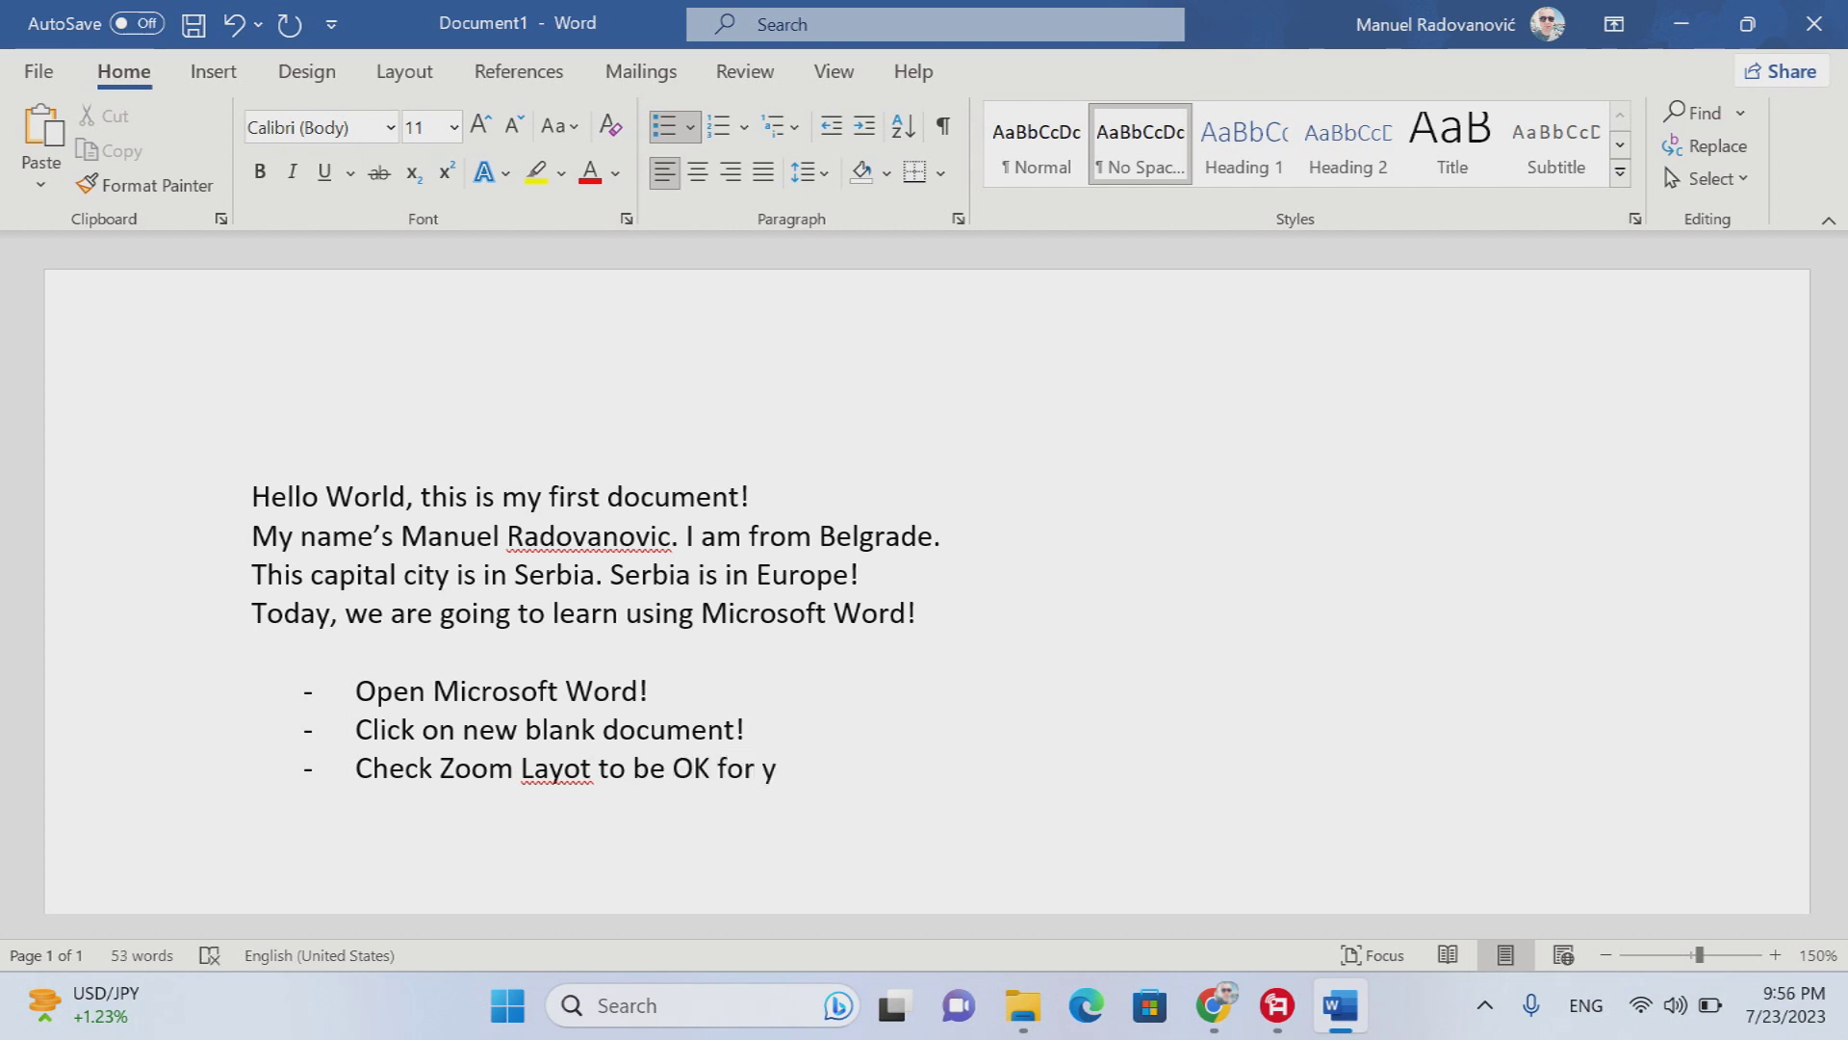
{"action": "type", "text": "ou!"}
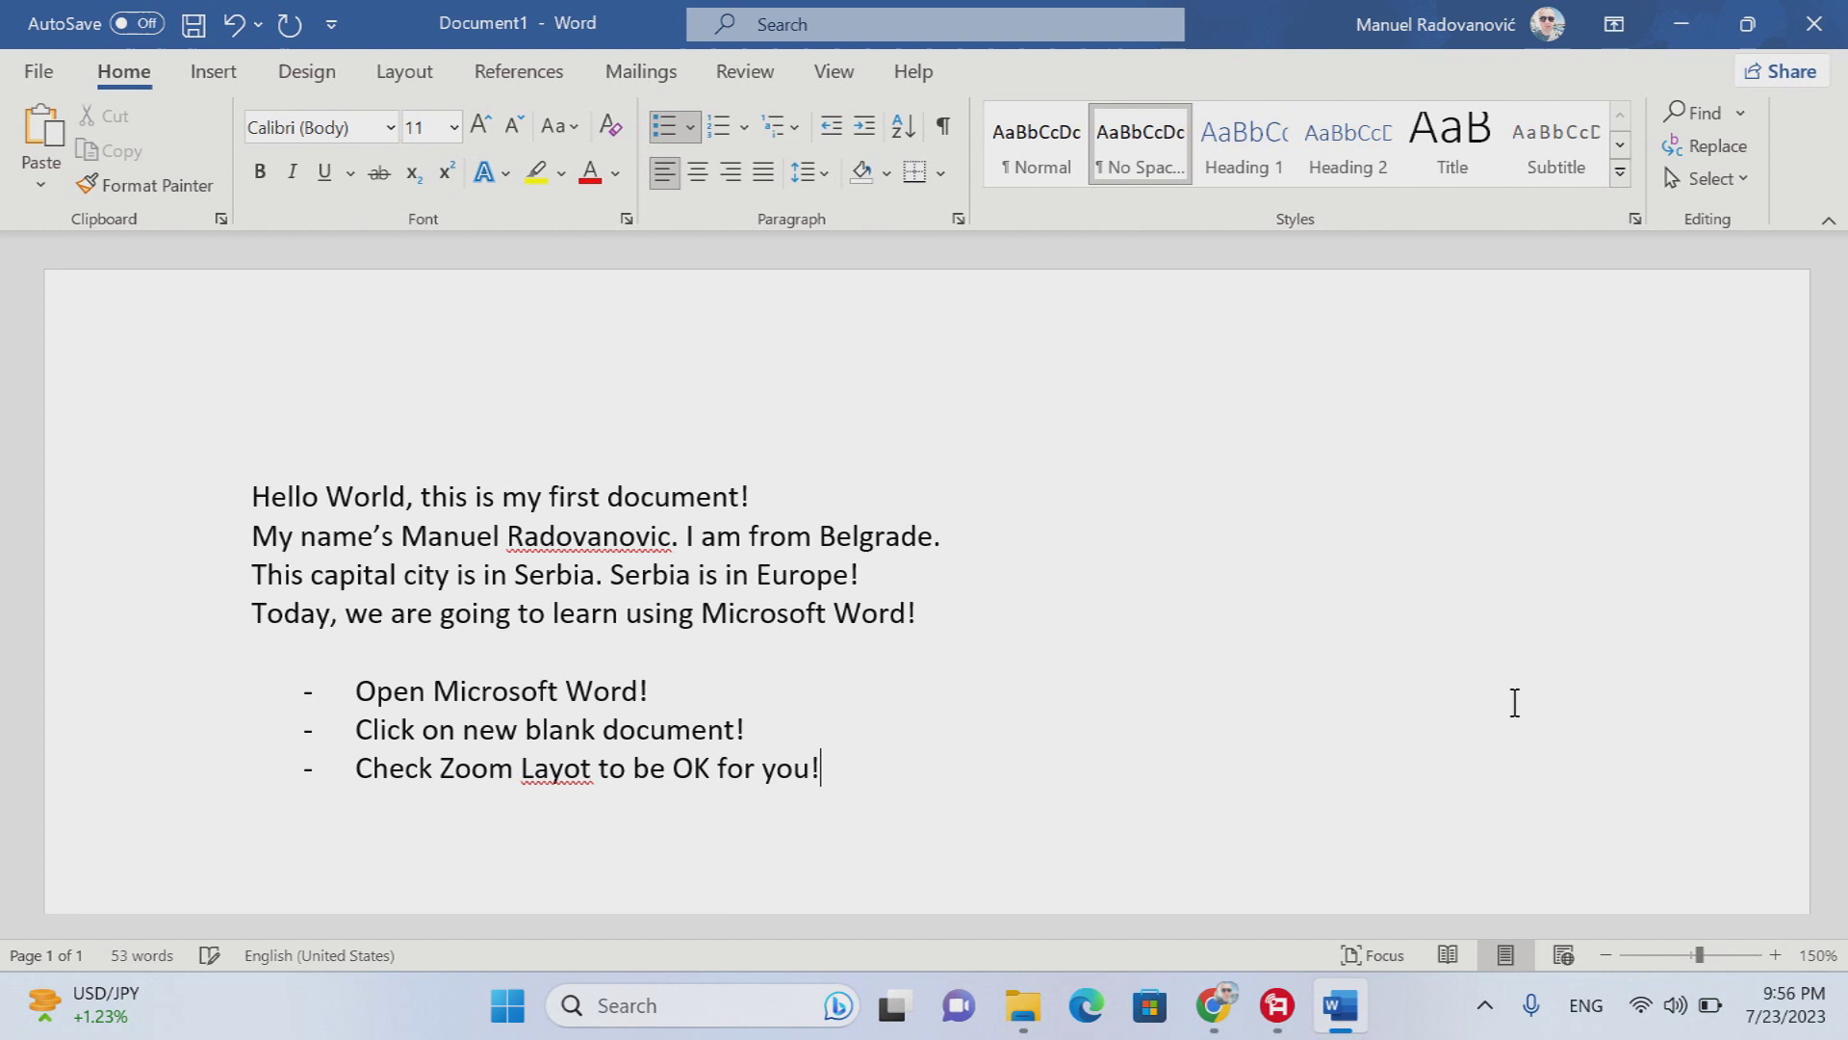
- Correct "Layot" to "Layout" in the third list item and add a fourth item reading "Write something into the document!"
{"action": "right_click", "coordinate": [554, 770]}
{"action": "left_click", "coordinate": [433, 155]}
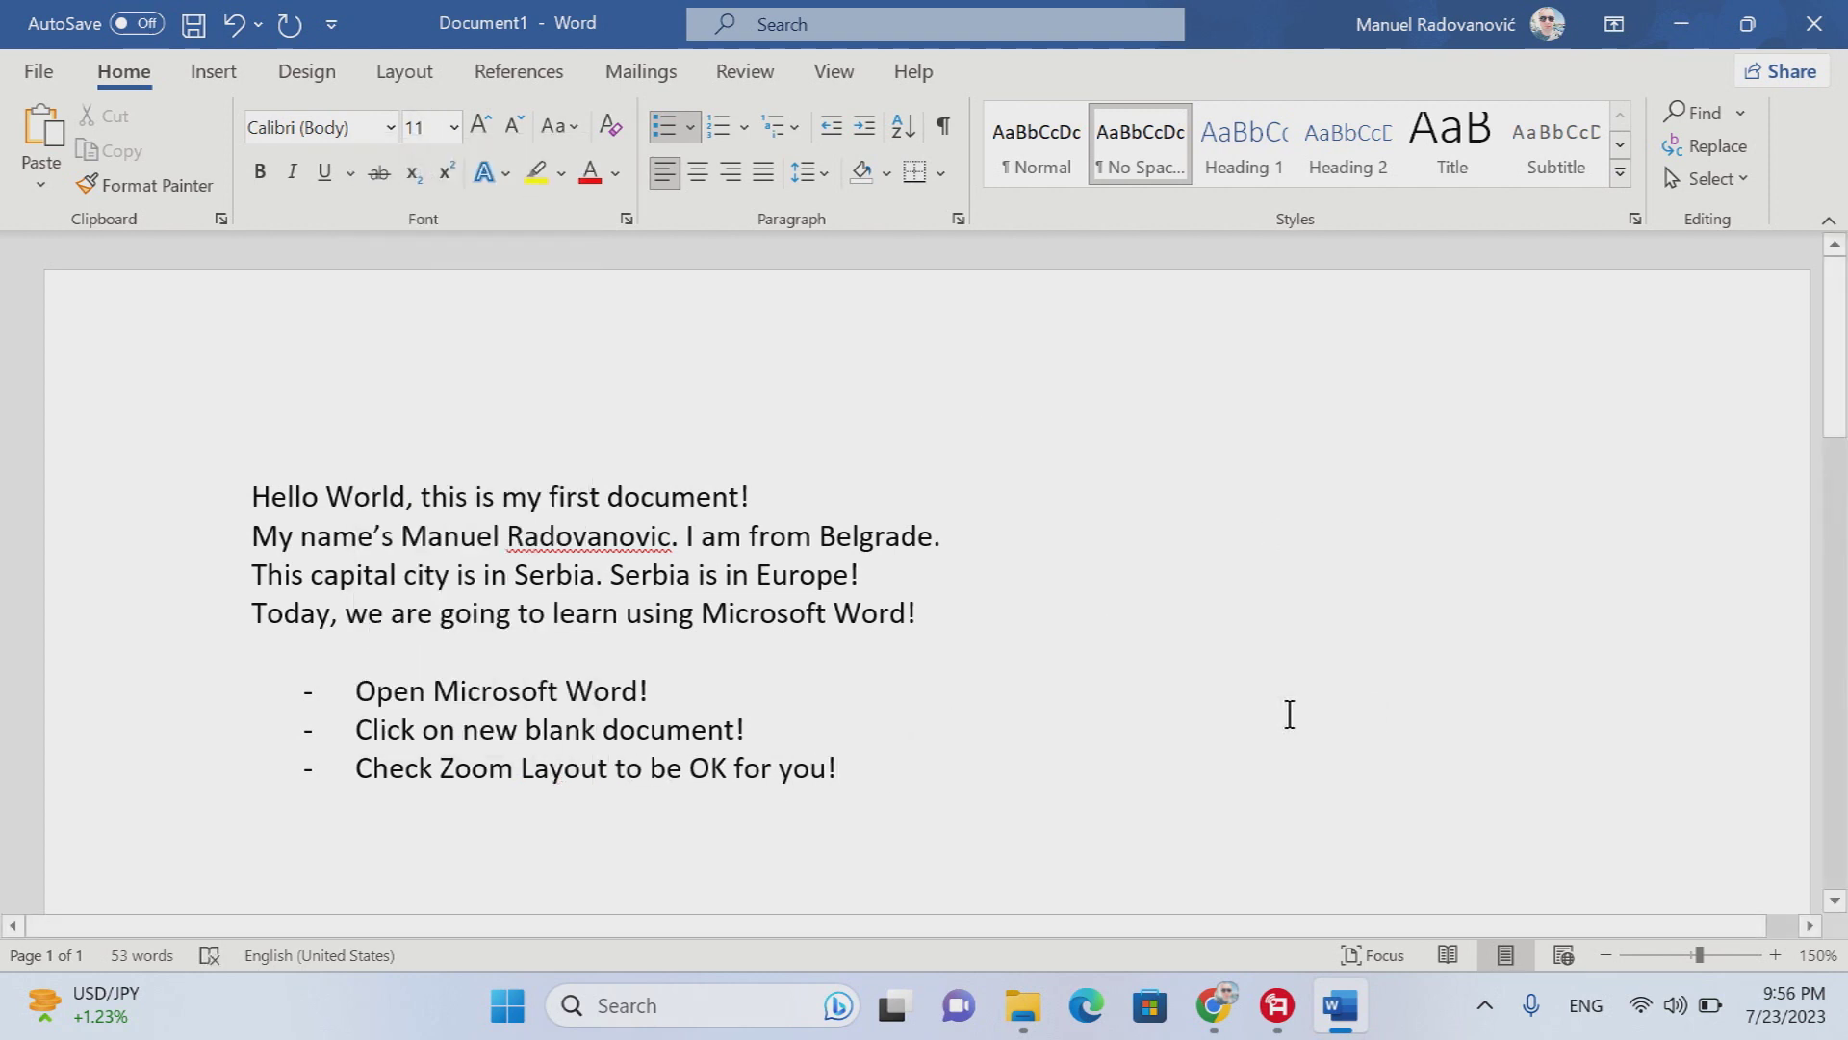
{"action": "key", "text": "Return"}
{"action": "type", "text": "Write somethib"}
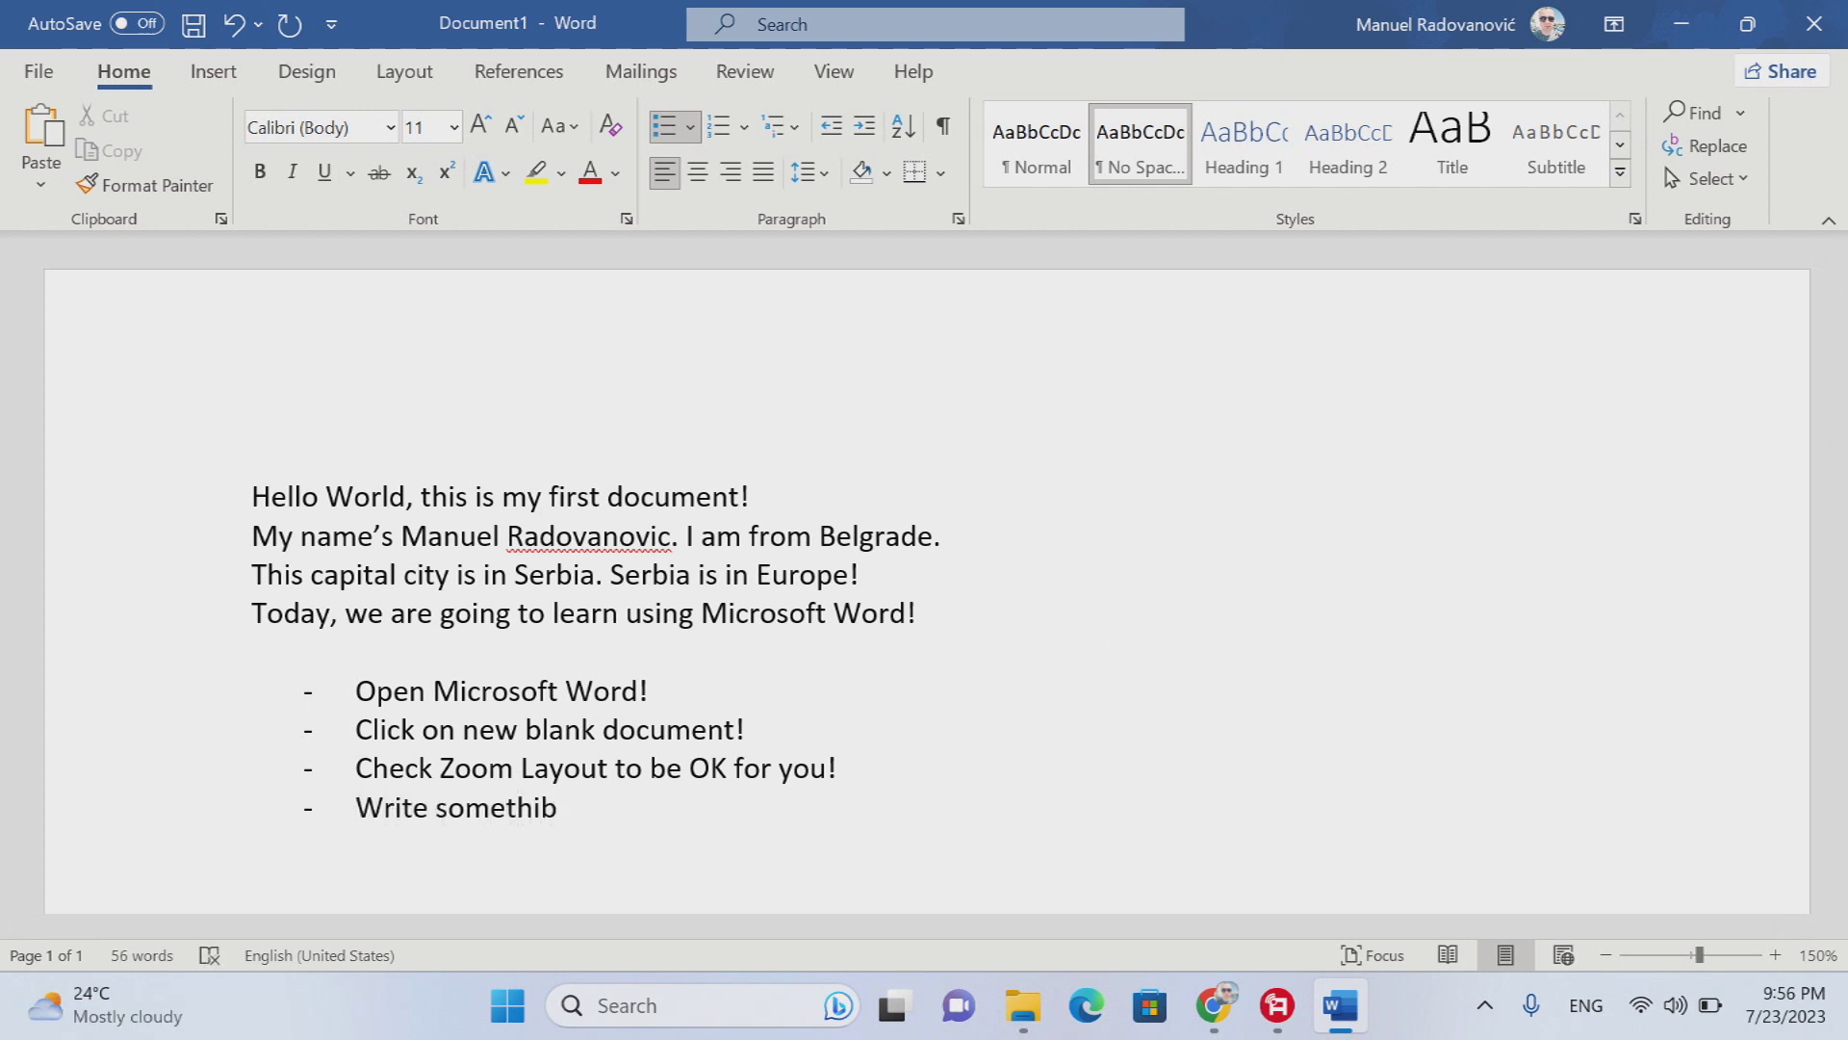
{"action": "key", "text": "BackSpace"}
{"action": "type", "text": "ng into document\\"}
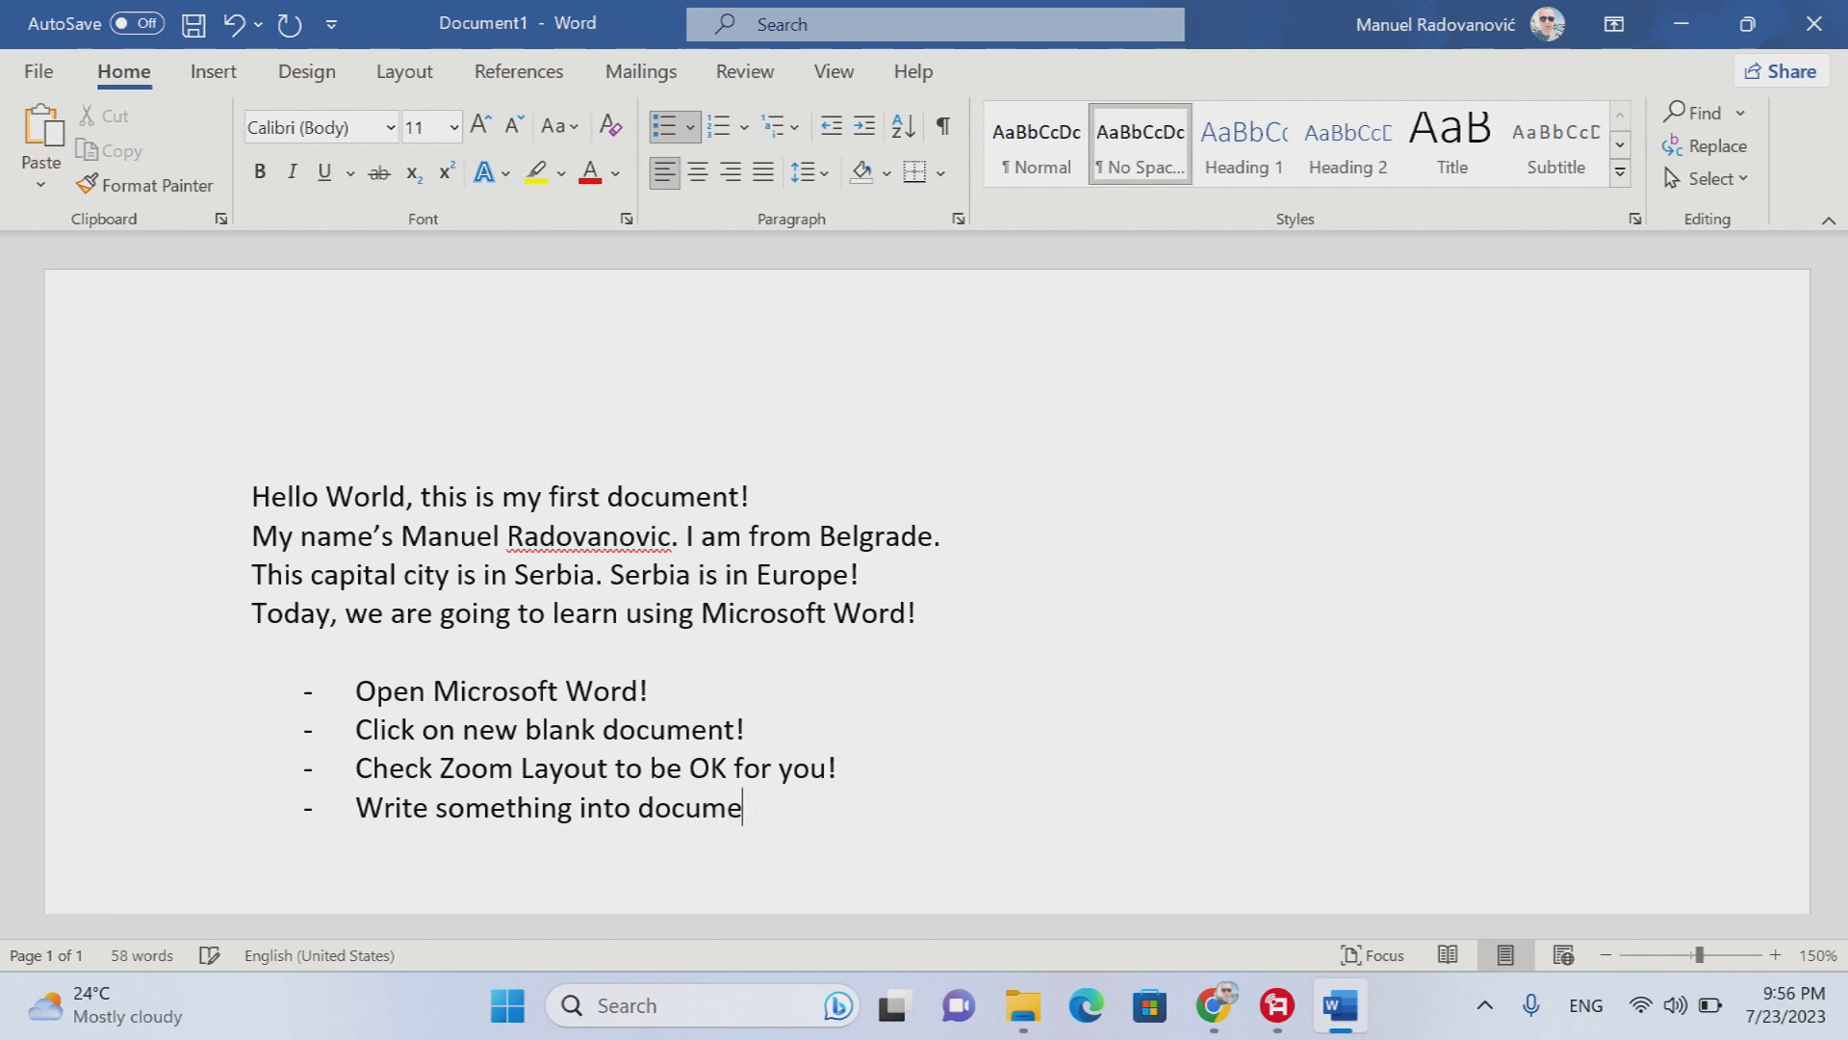
{"action": "key", "text": "BackSpace"}
{"action": "key", "text": "BackSpace"}
{"action": "type", "text": "to the"}
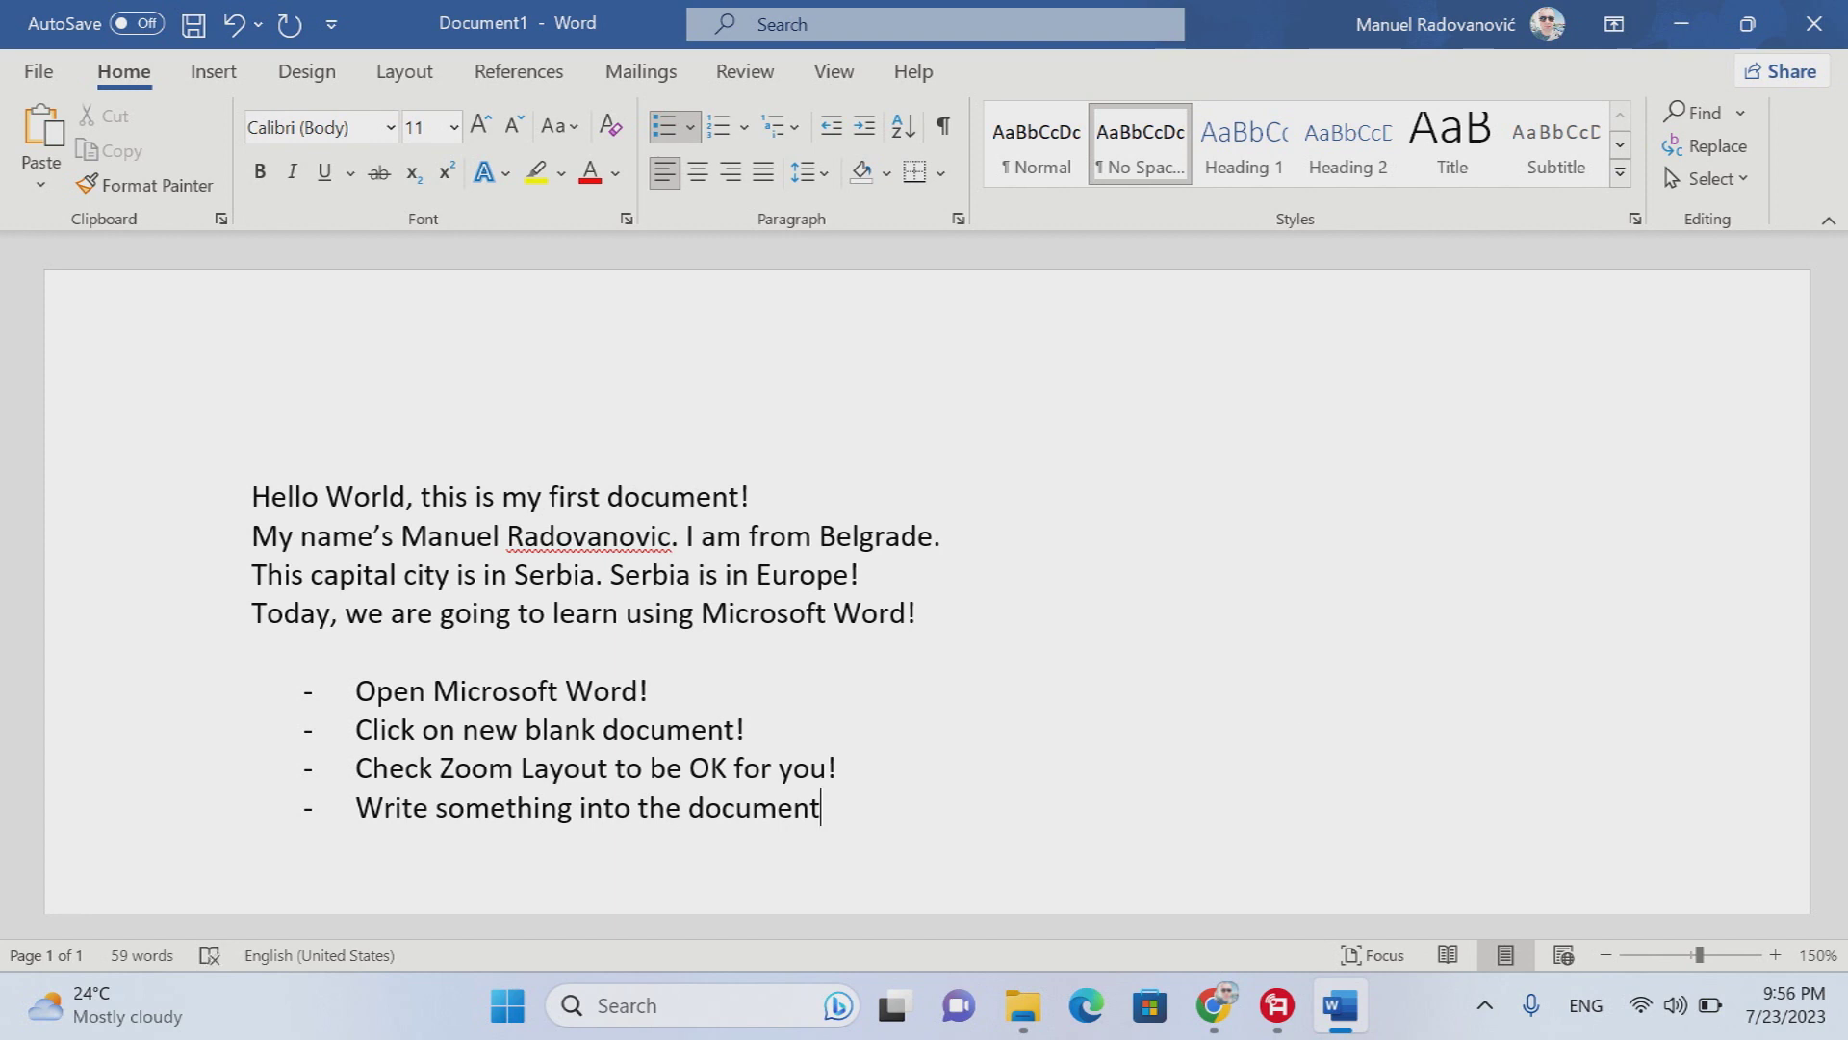
- Add a fifth list item reading "Save your document!"
{"action": "key", "text": "Return"}
{"action": "type", "text": "Save y"}
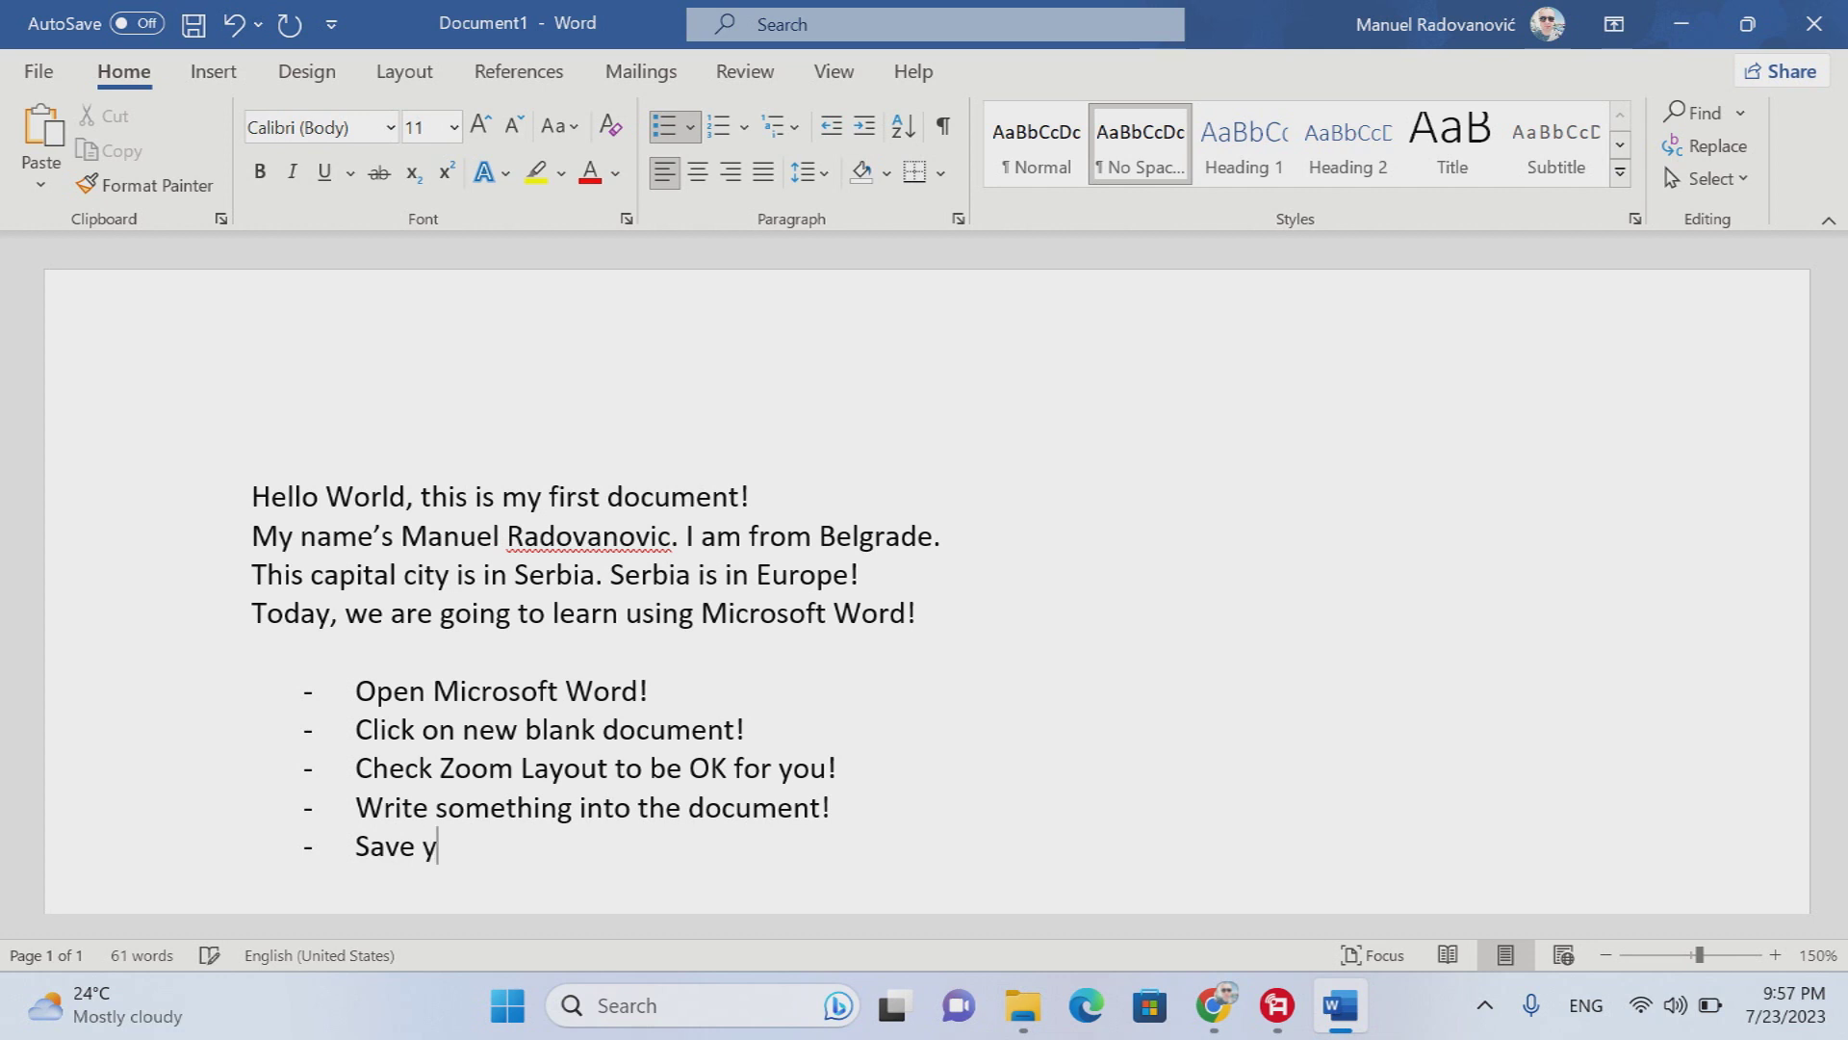
{"action": "type", "text": "our document"}
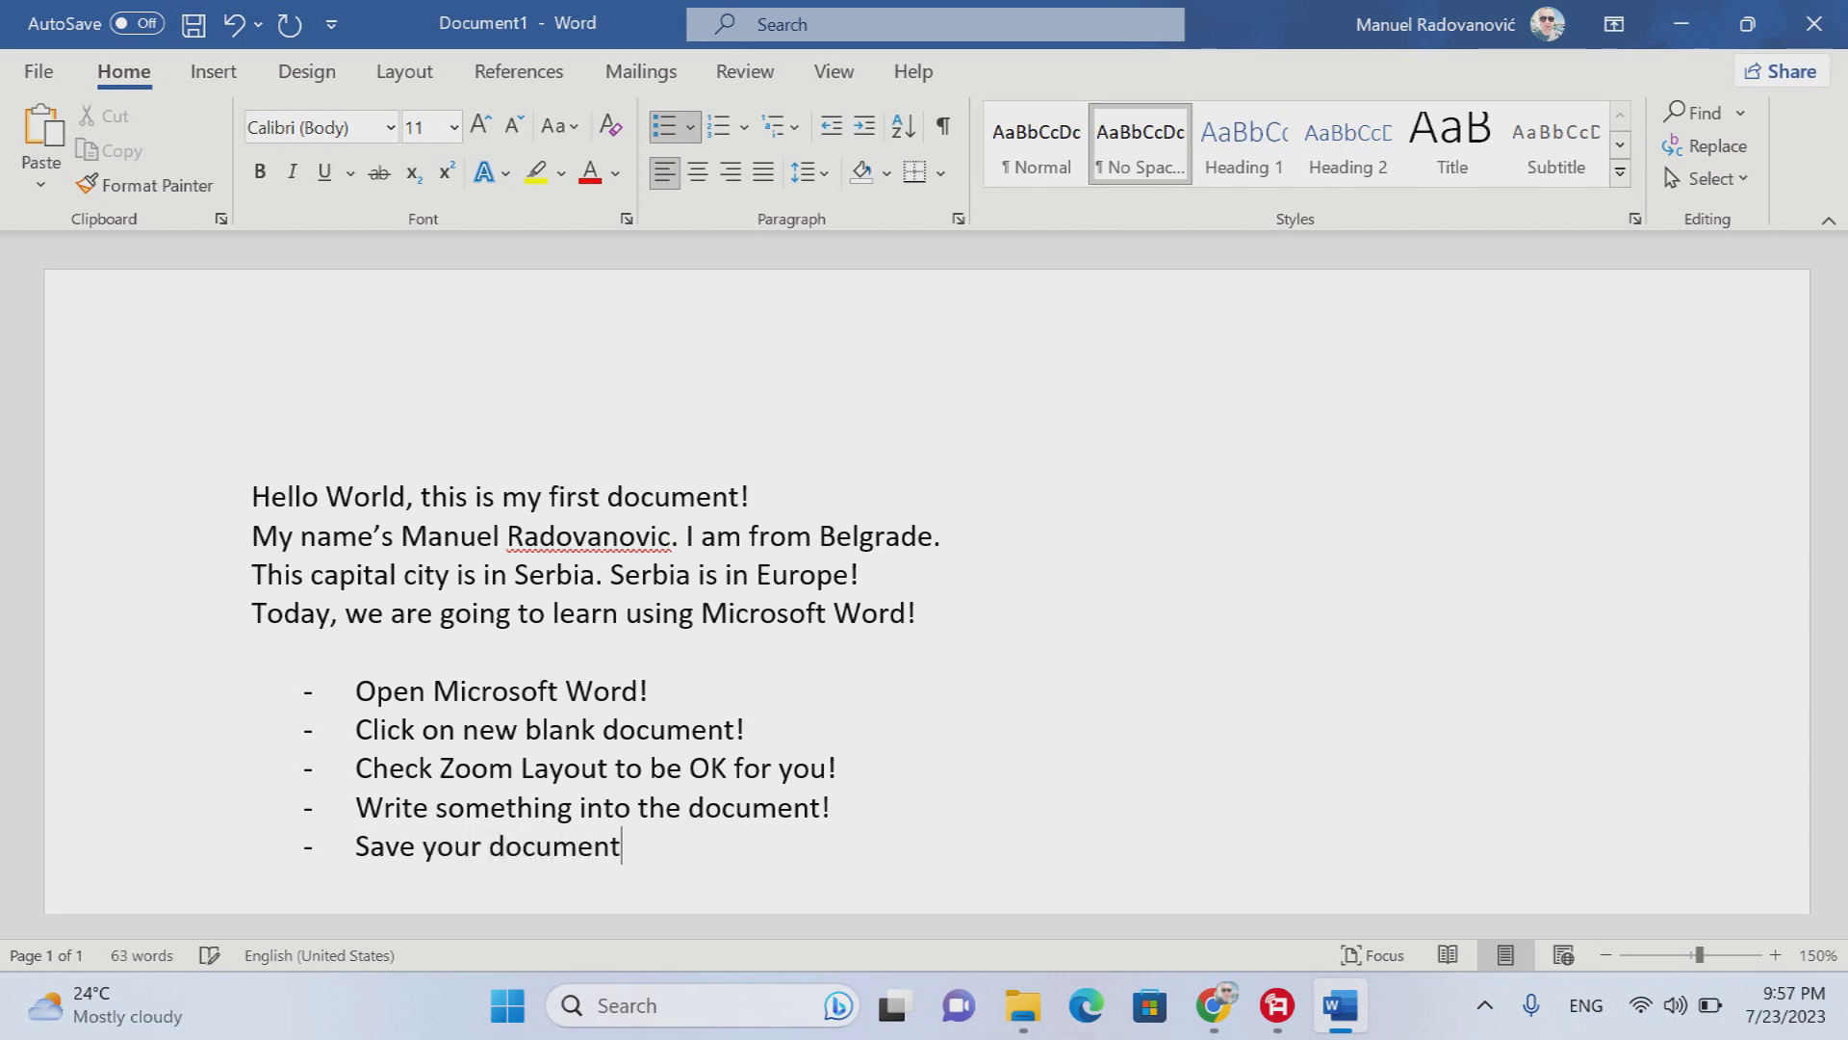
{"action": "type", "text": "!"}
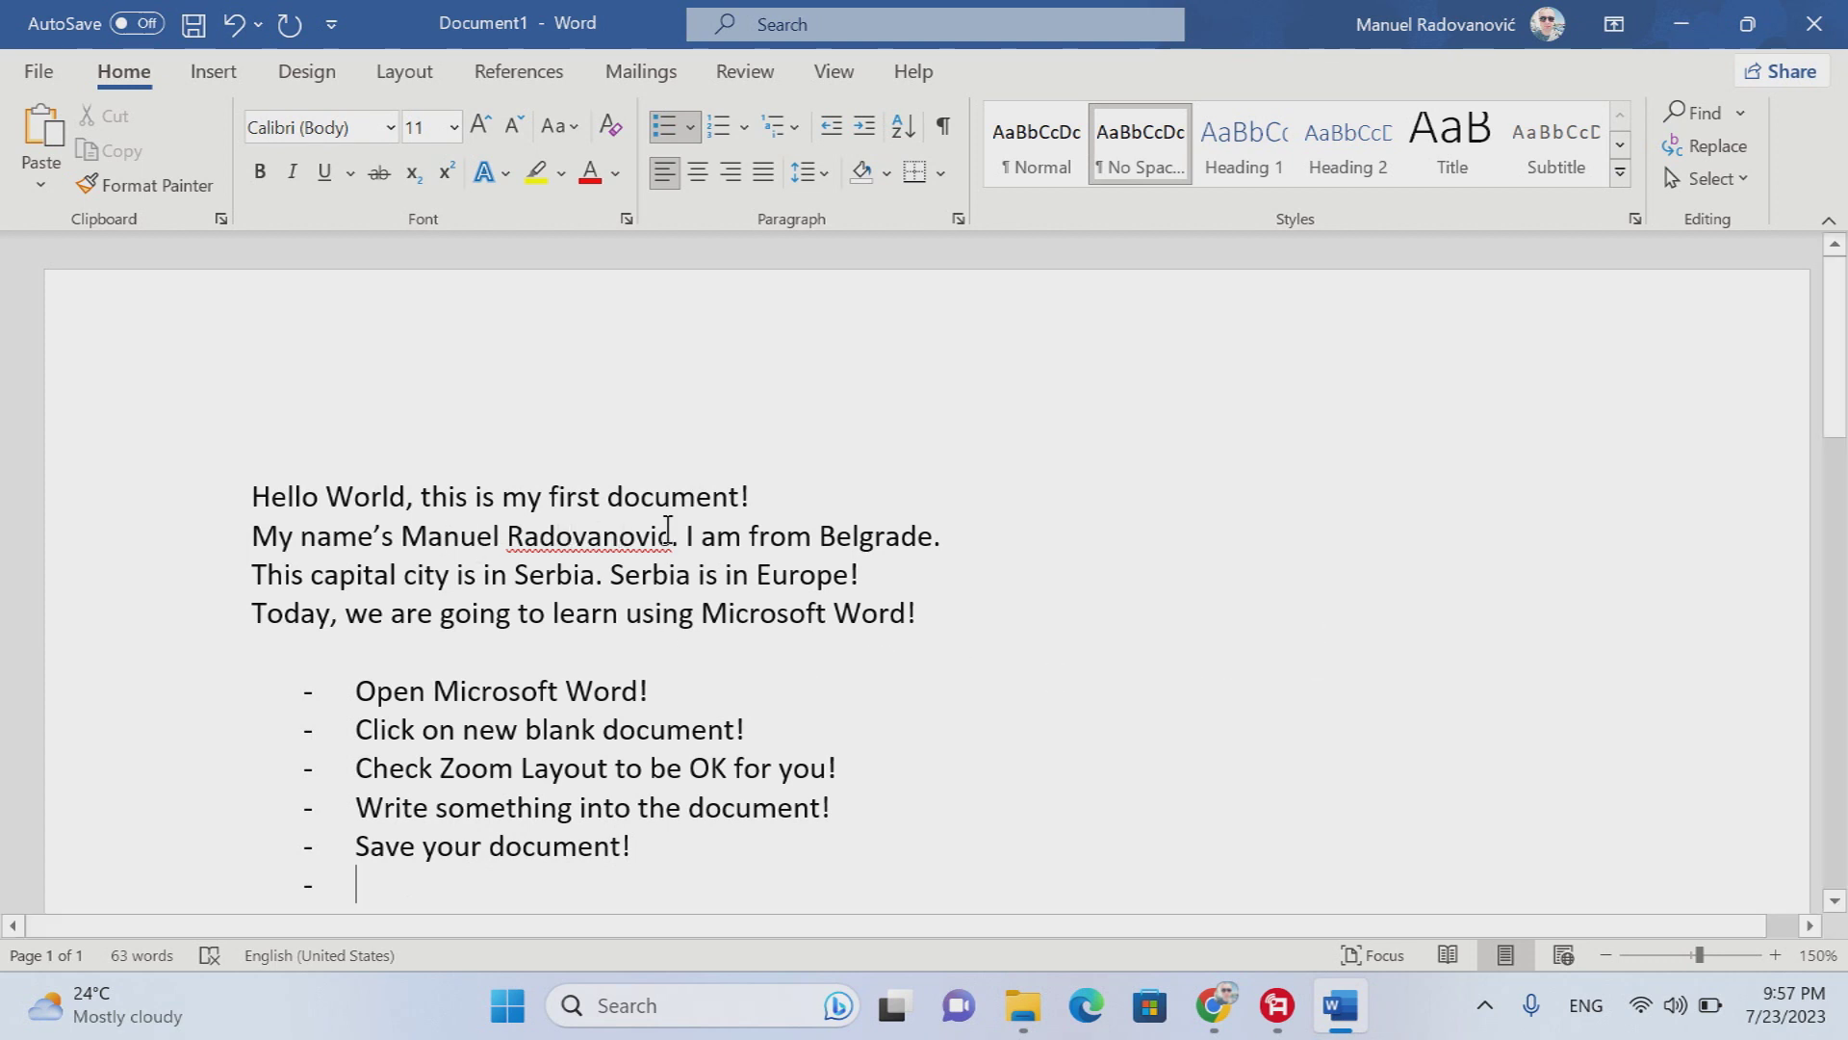
- Replace the flagged surname in the second line with the suggested spelling and return to the empty last list item
{"action": "right_click", "coordinate": [582, 535]}
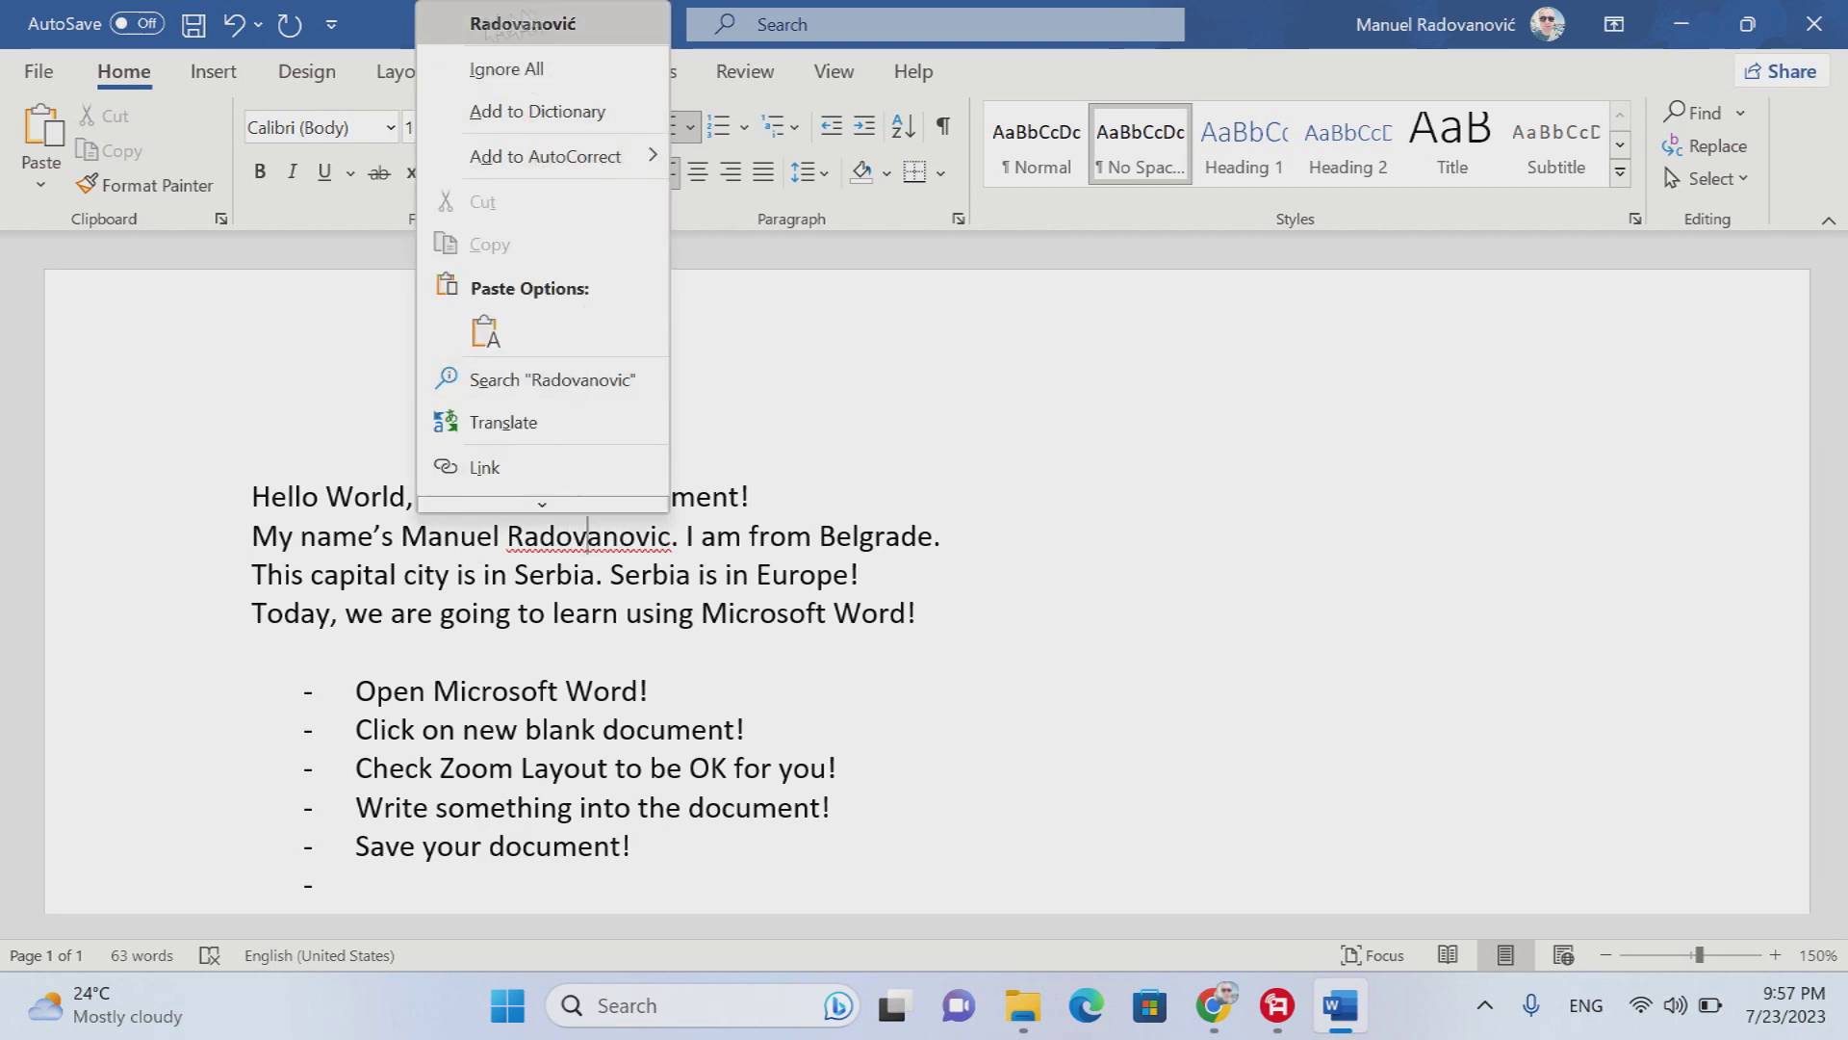
{"action": "left_click", "coordinate": [525, 24]}
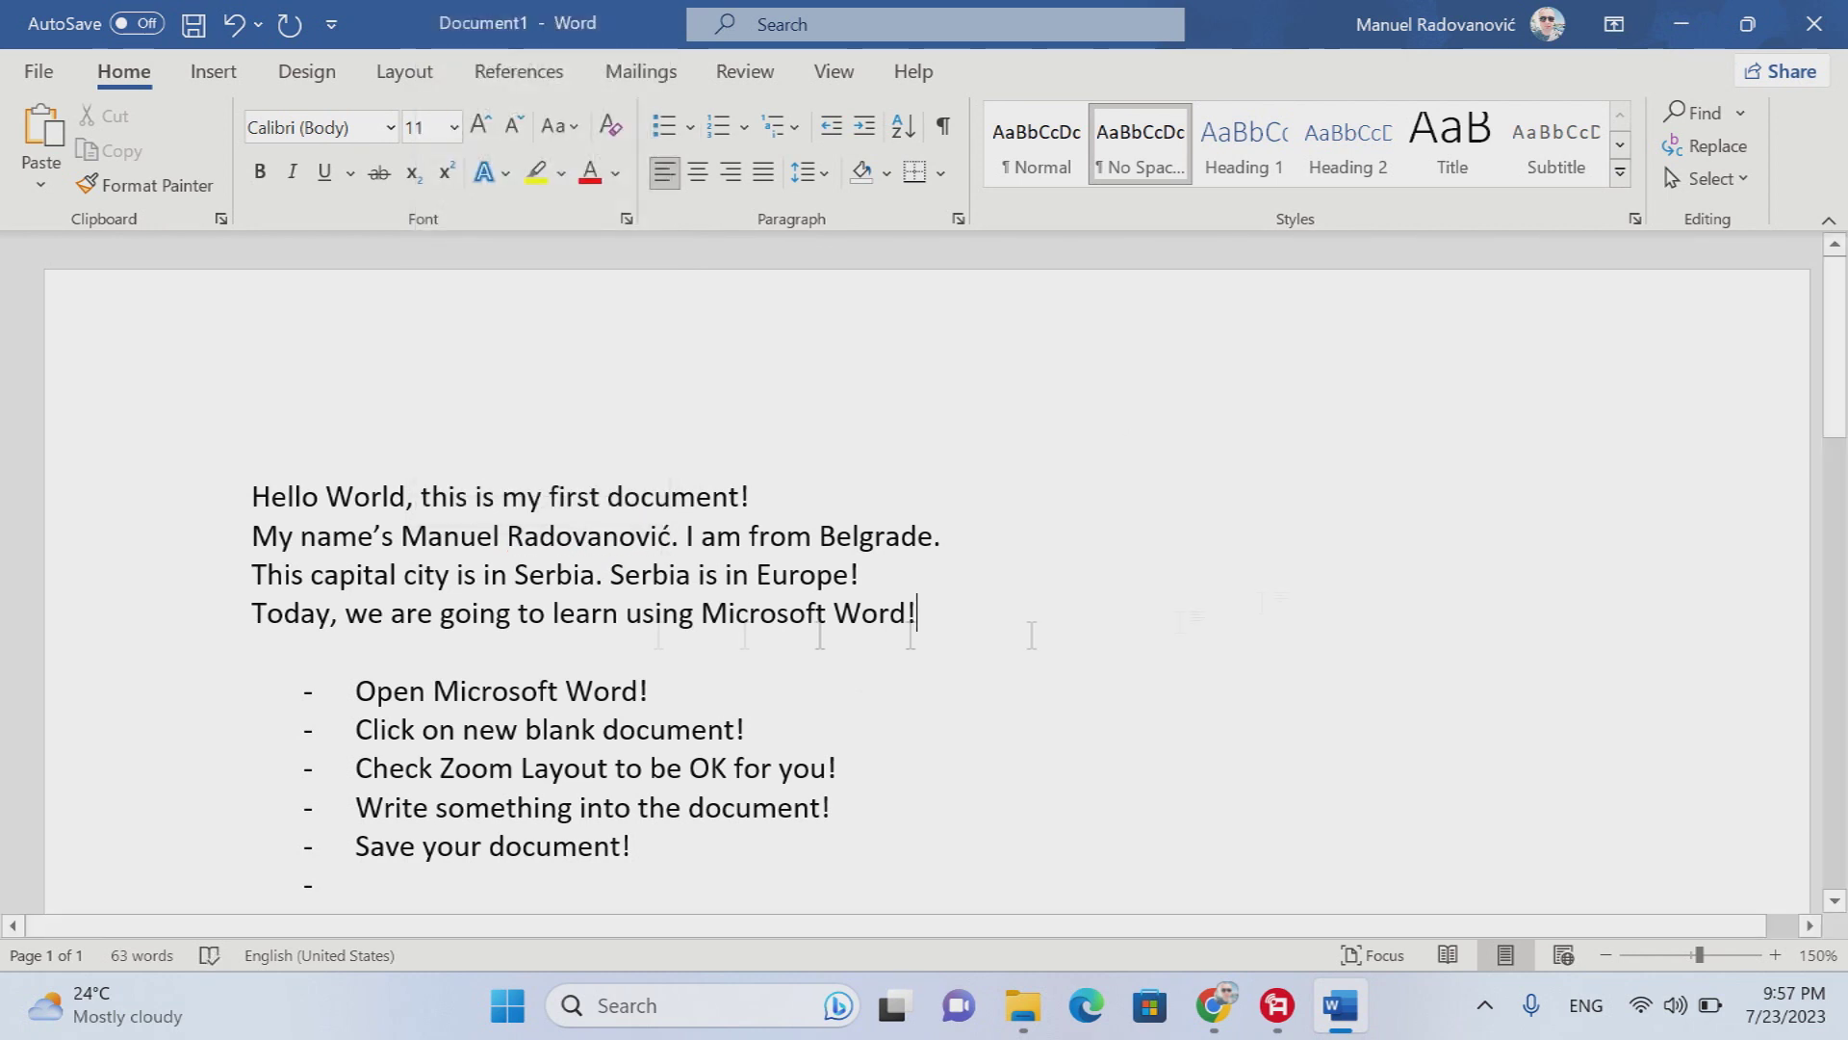
{"action": "left_click", "coordinate": [353, 881]}
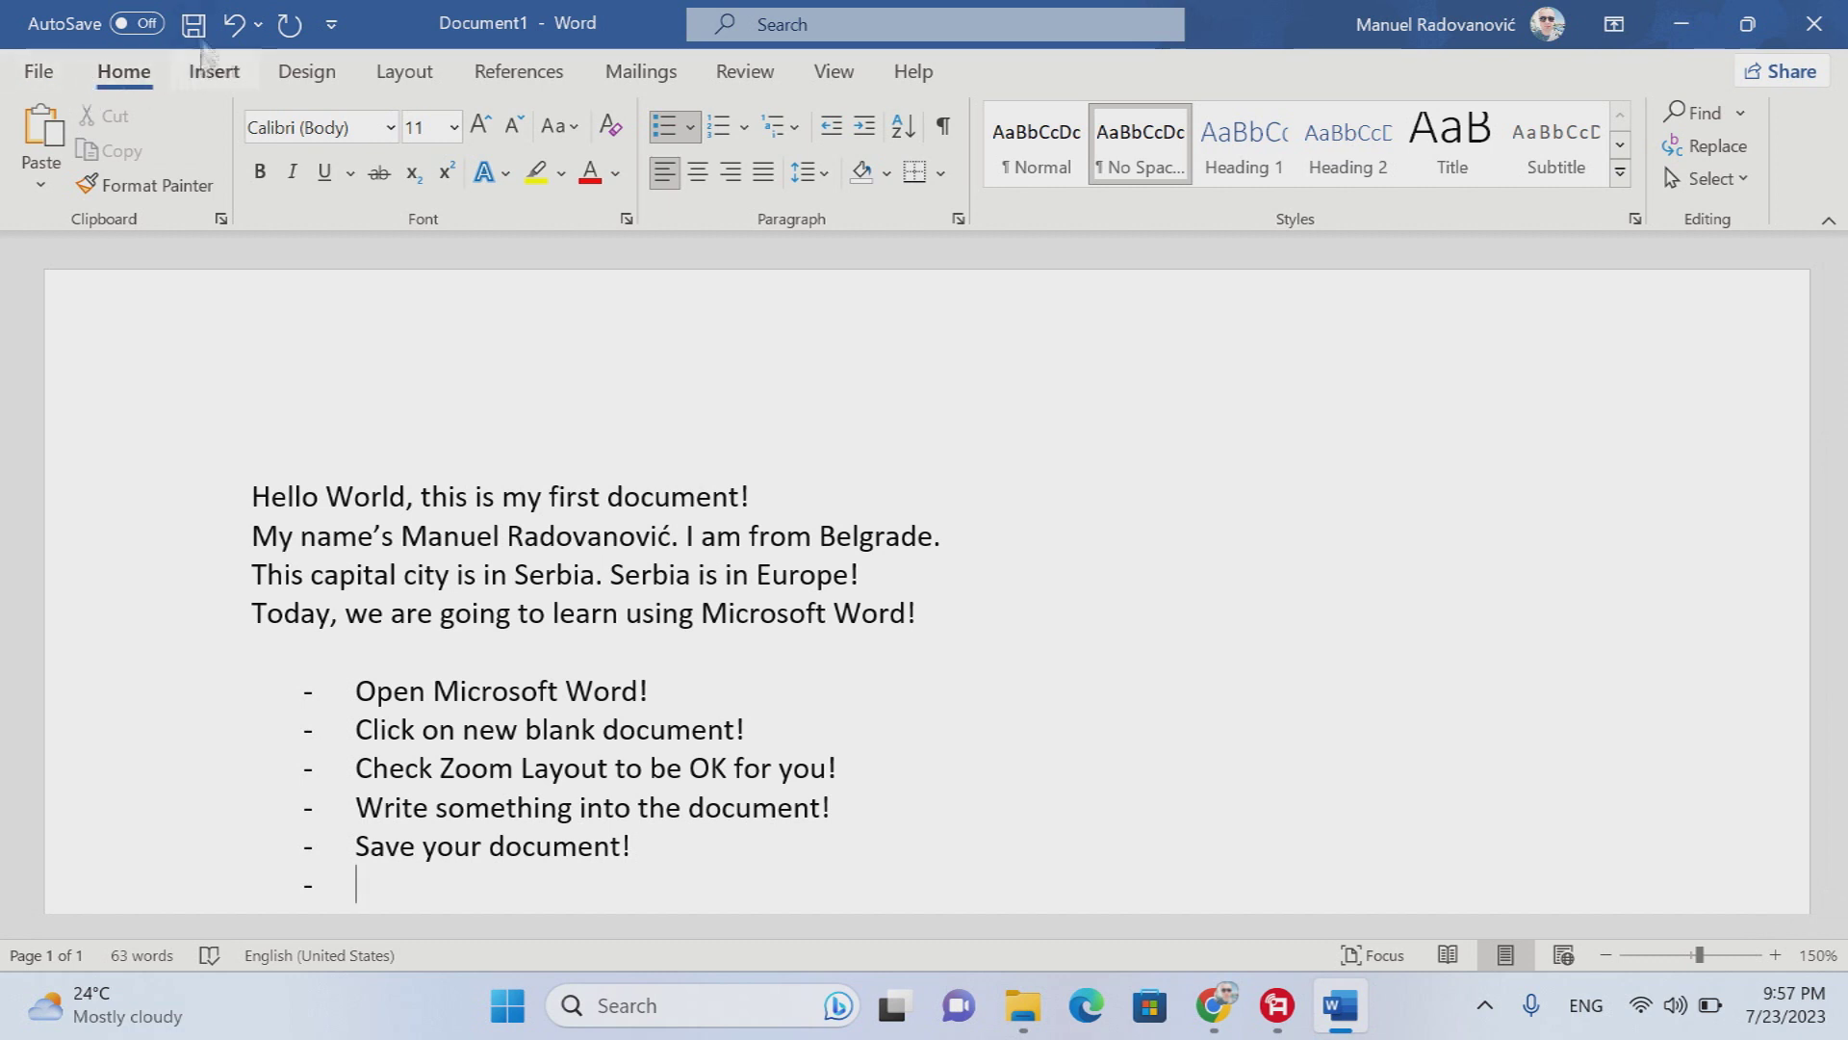
- Start saving the document and browse to the New Volume (D:) drive as the location
{"action": "left_click", "coordinate": [44, 71]}
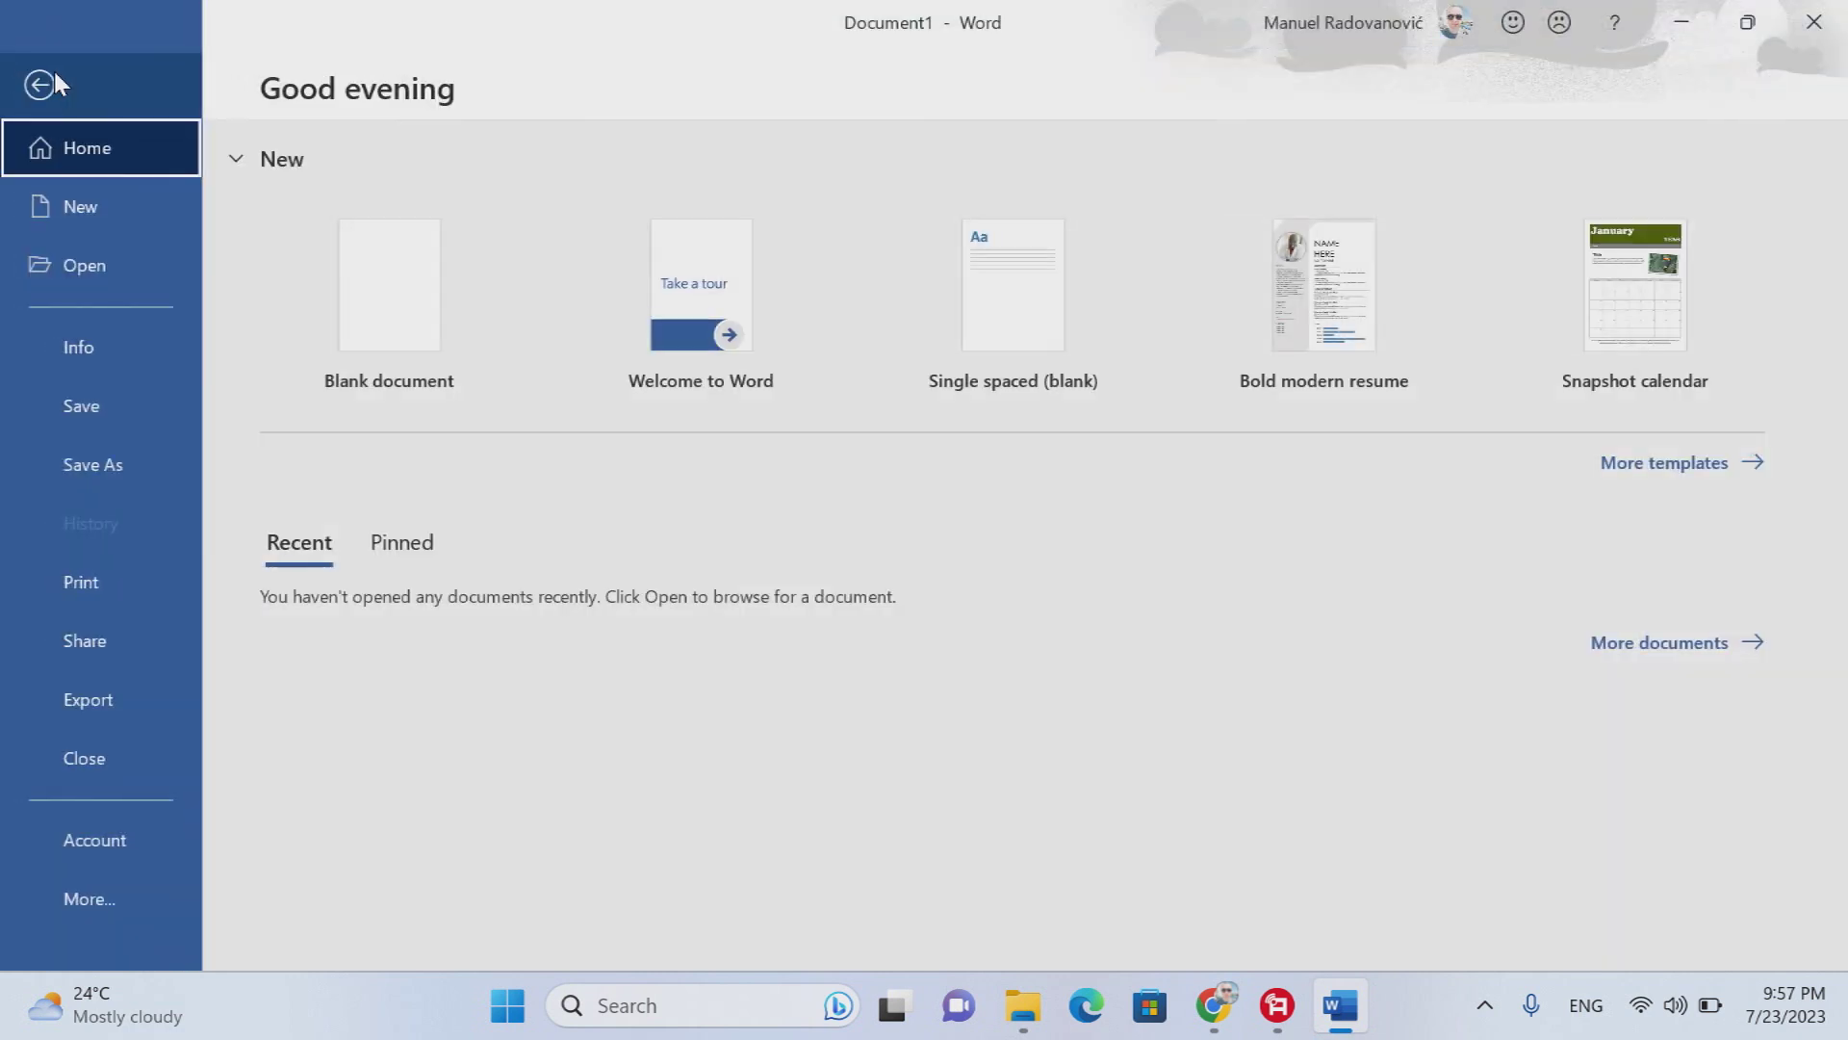
{"action": "left_click", "coordinate": [74, 406]}
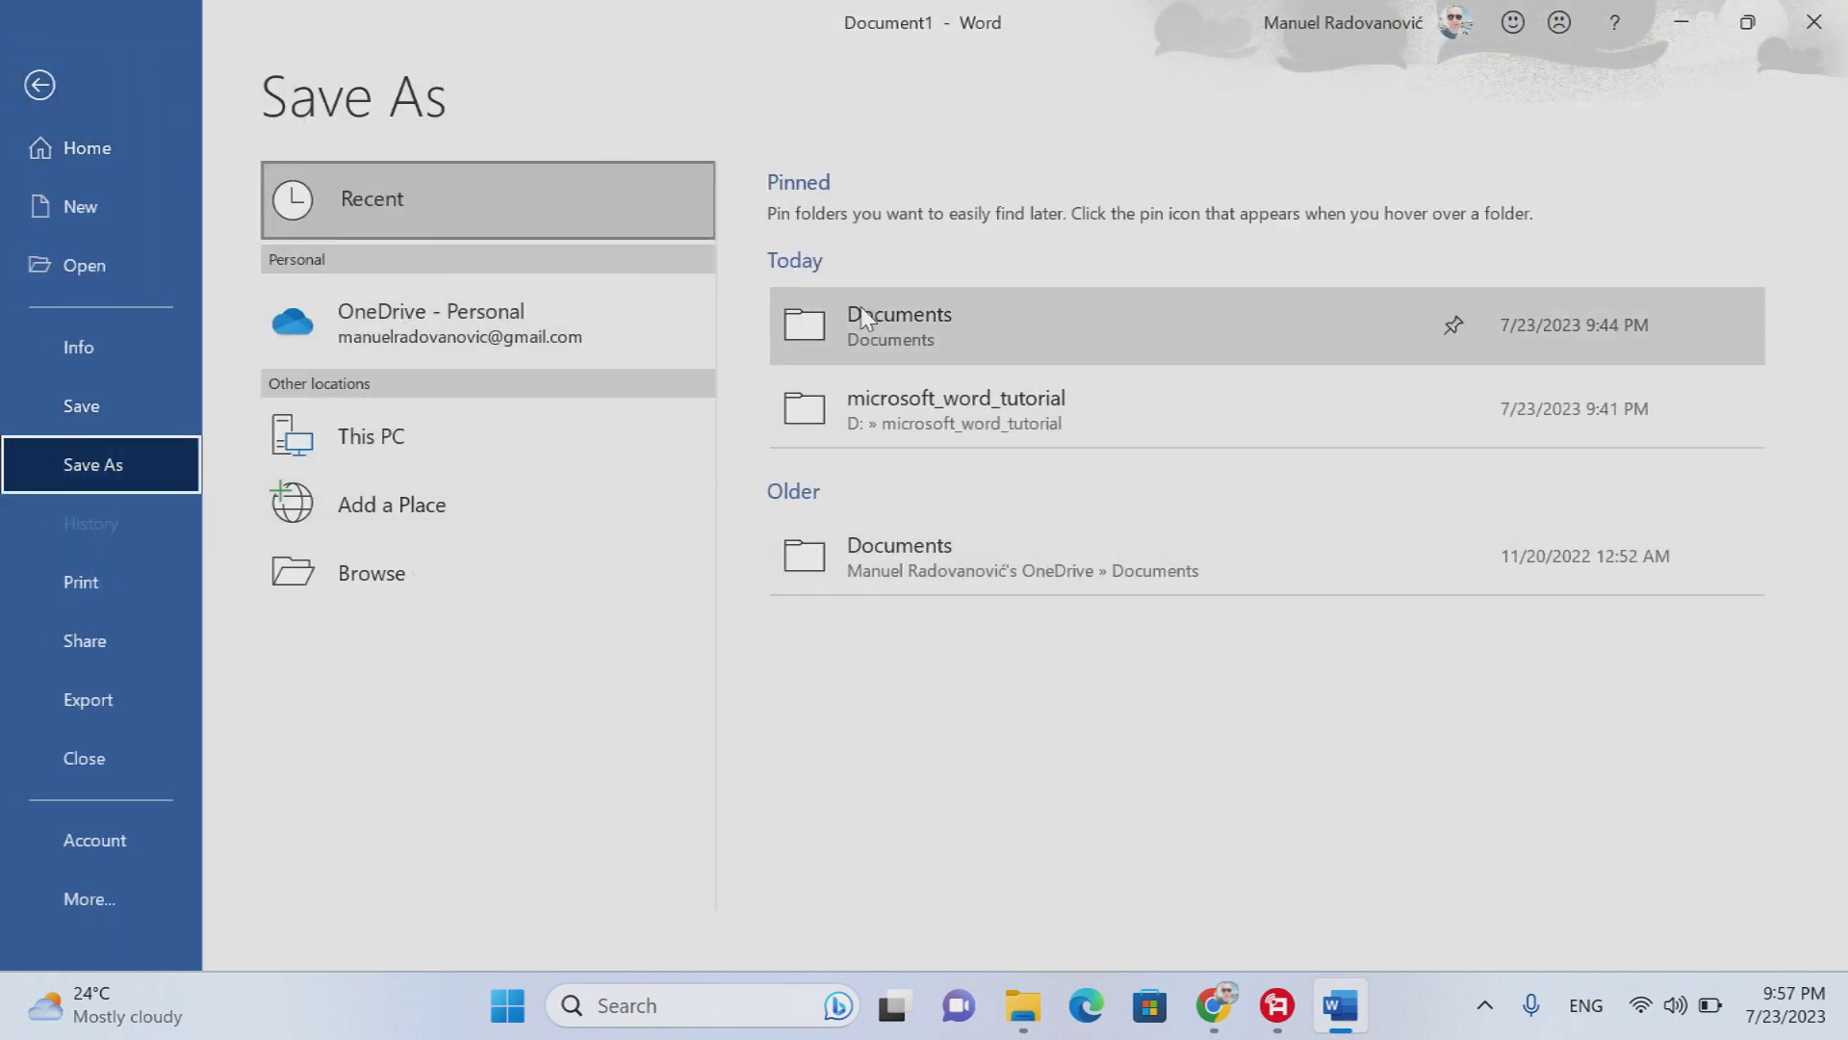
{"action": "left_click", "coordinate": [371, 572]}
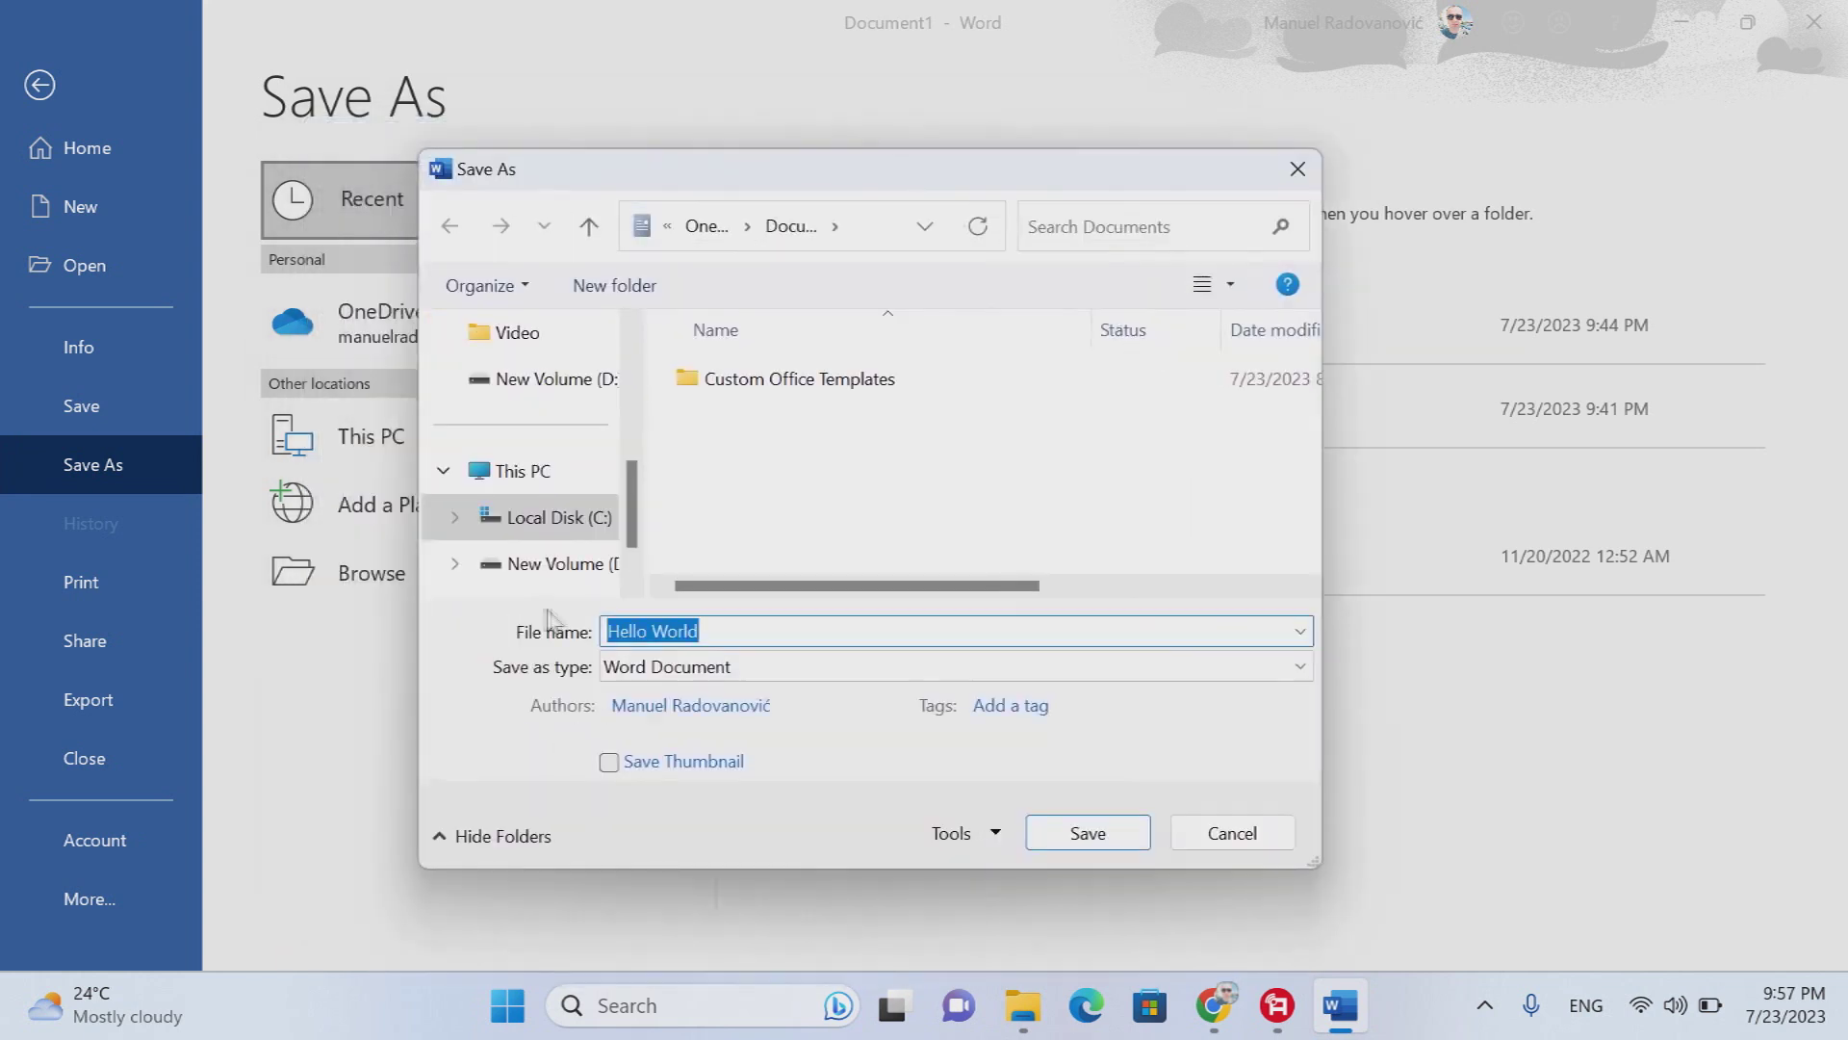
{"action": "scroll", "coordinate": [626, 504], "scroll_direction": "up", "scroll_amount": 3}
{"action": "scroll", "coordinate": [539, 462], "scroll_direction": "down", "scroll_amount": 2}
{"action": "left_click", "coordinate": [544, 425]}
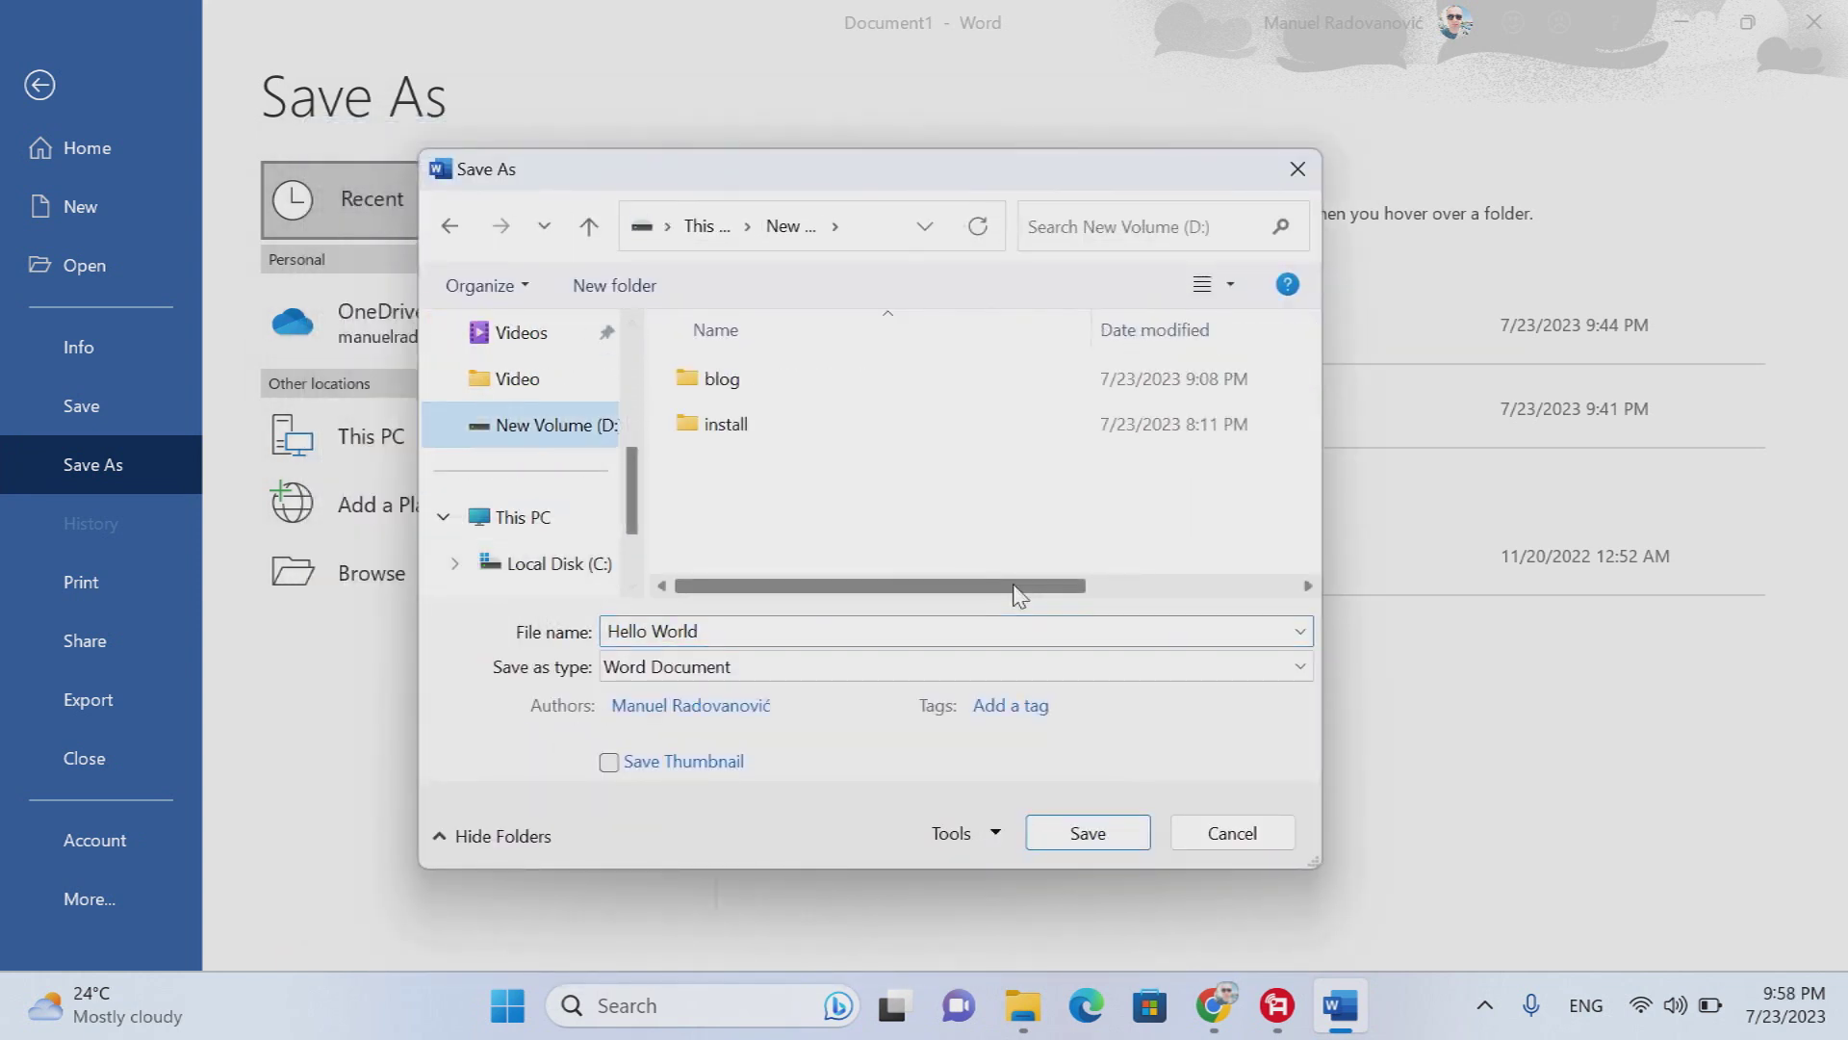
- Create a folder named microsoft_word_tutorial on the D: drive and open it as the save location
{"action": "left_click", "coordinate": [614, 284]}
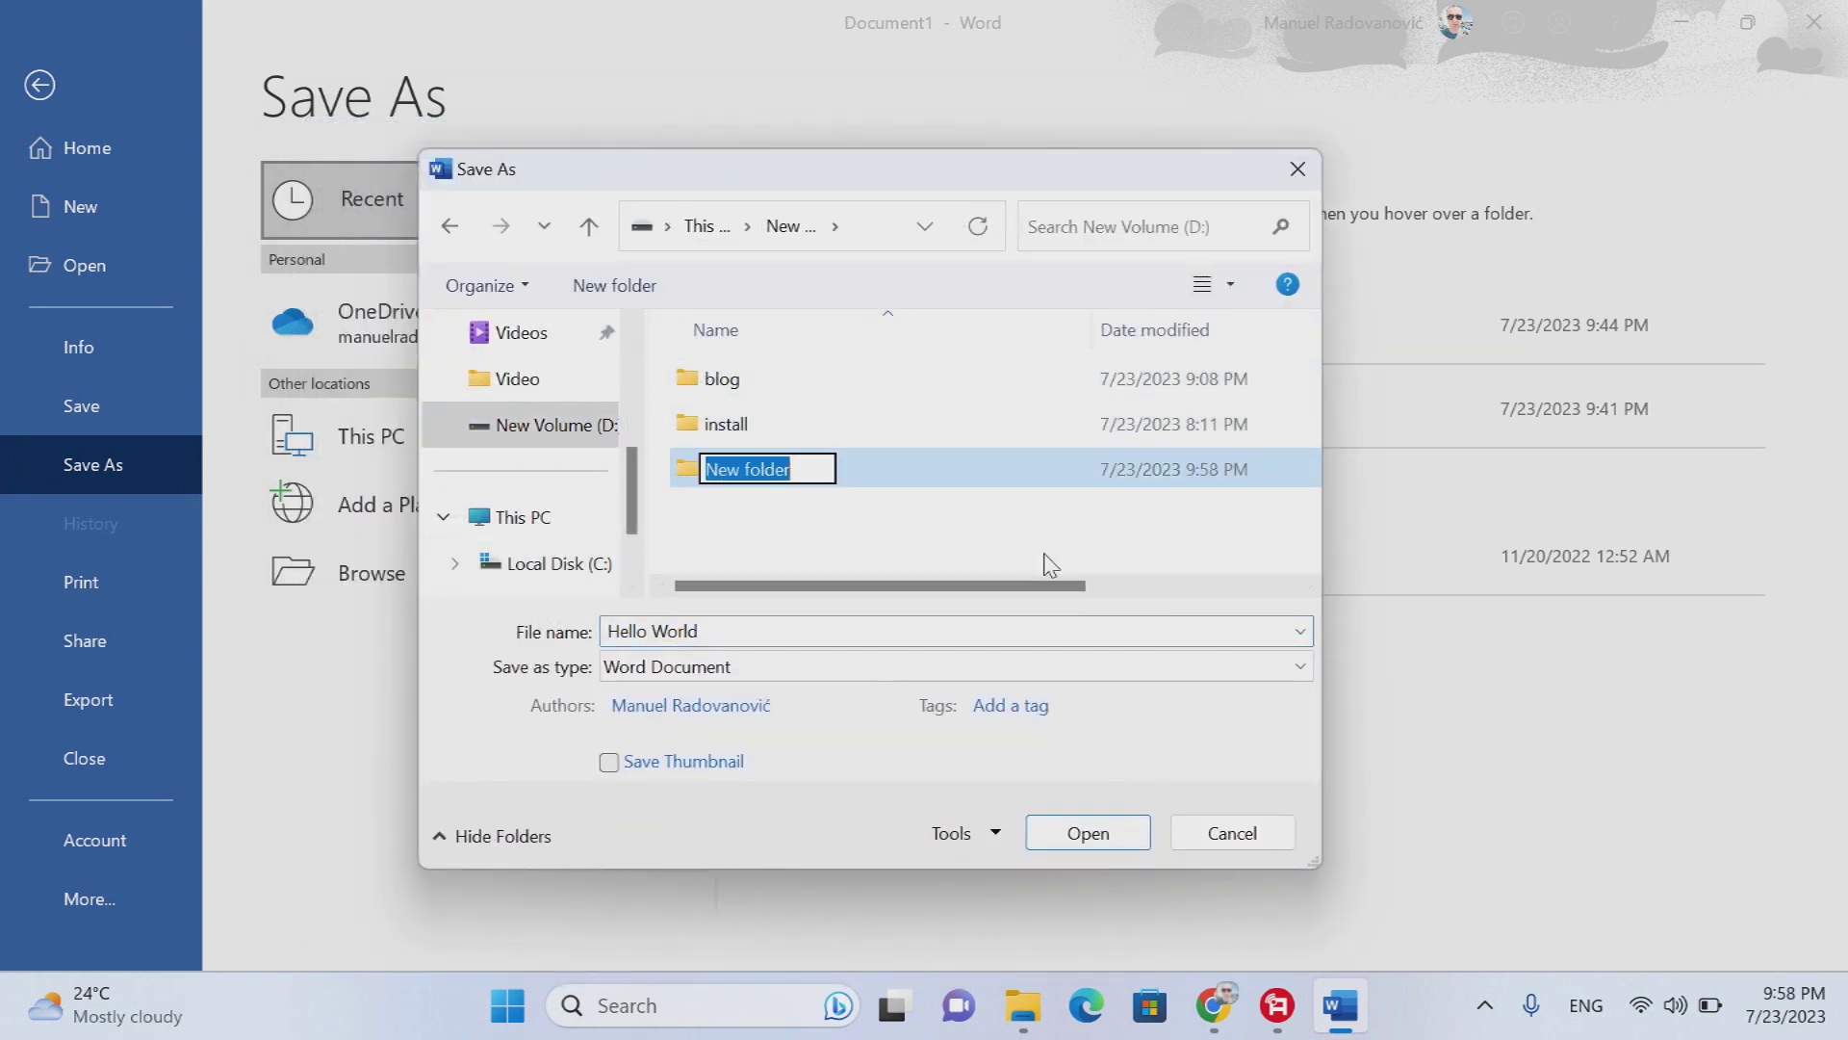
{"action": "type", "text": "microsoft+"}
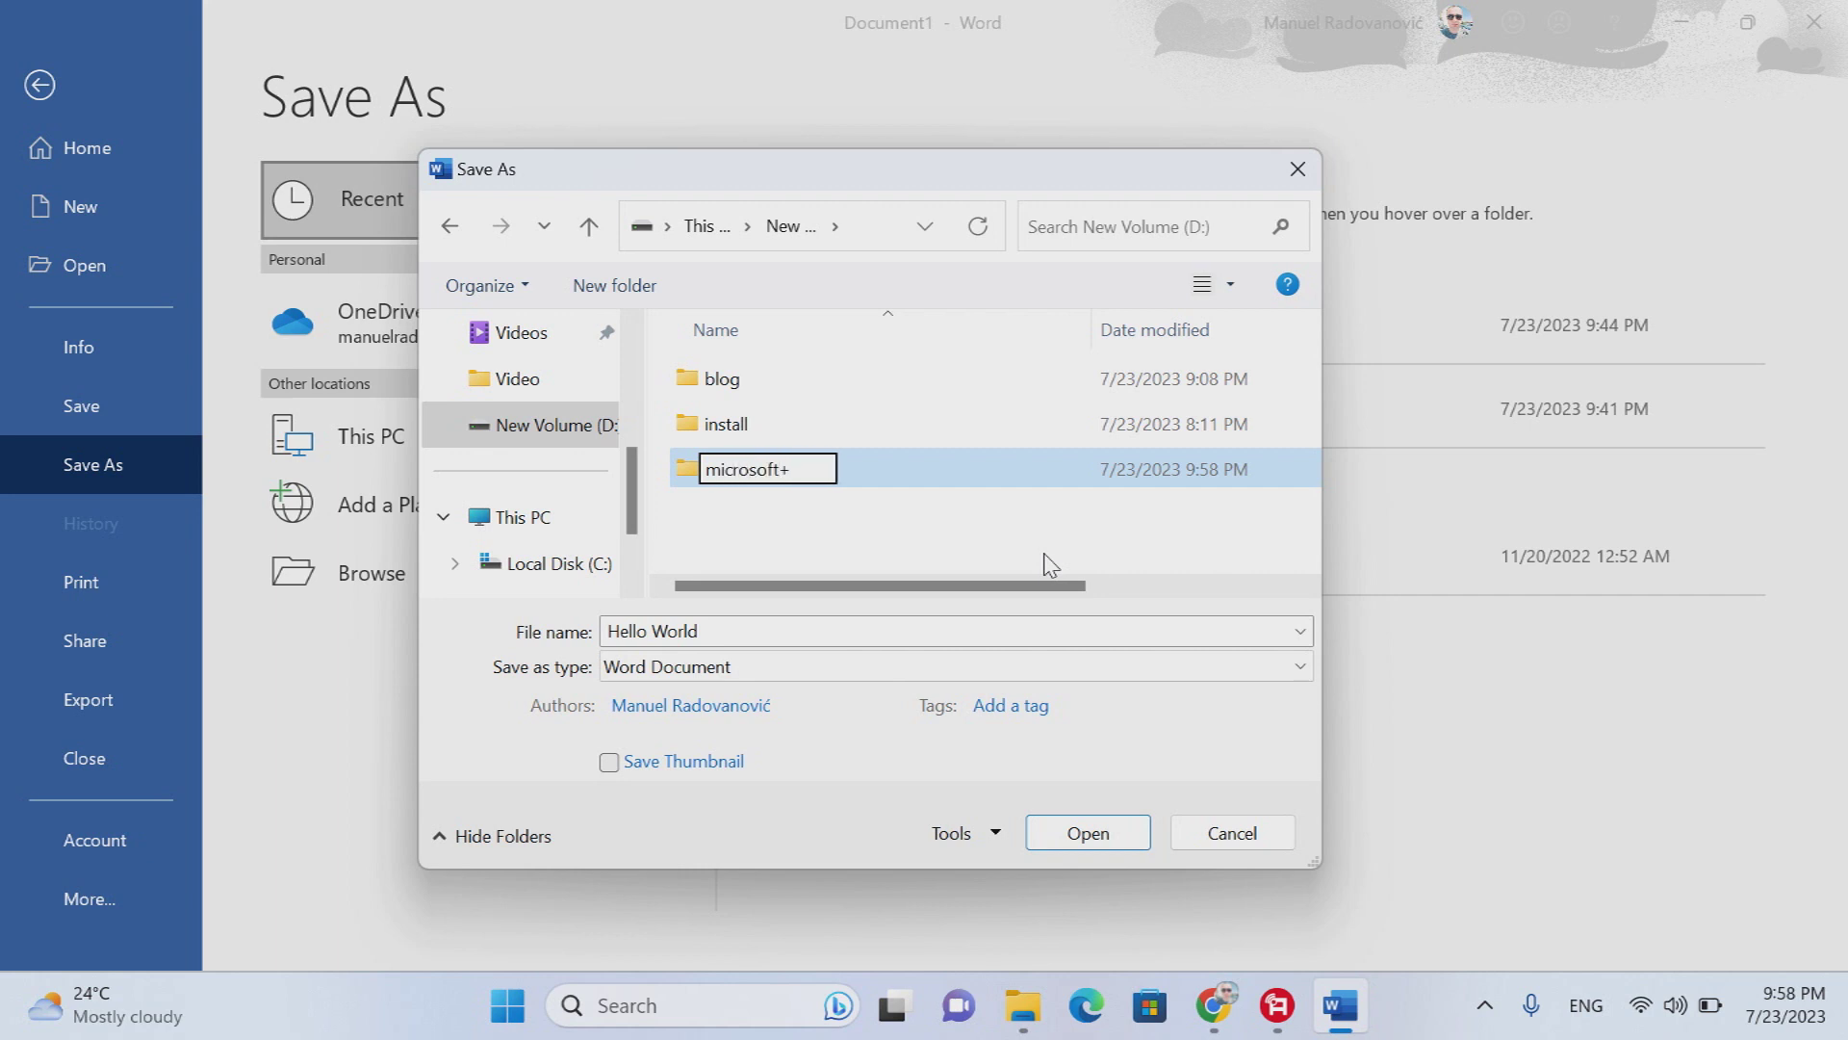
{"action": "key", "text": "slash"}
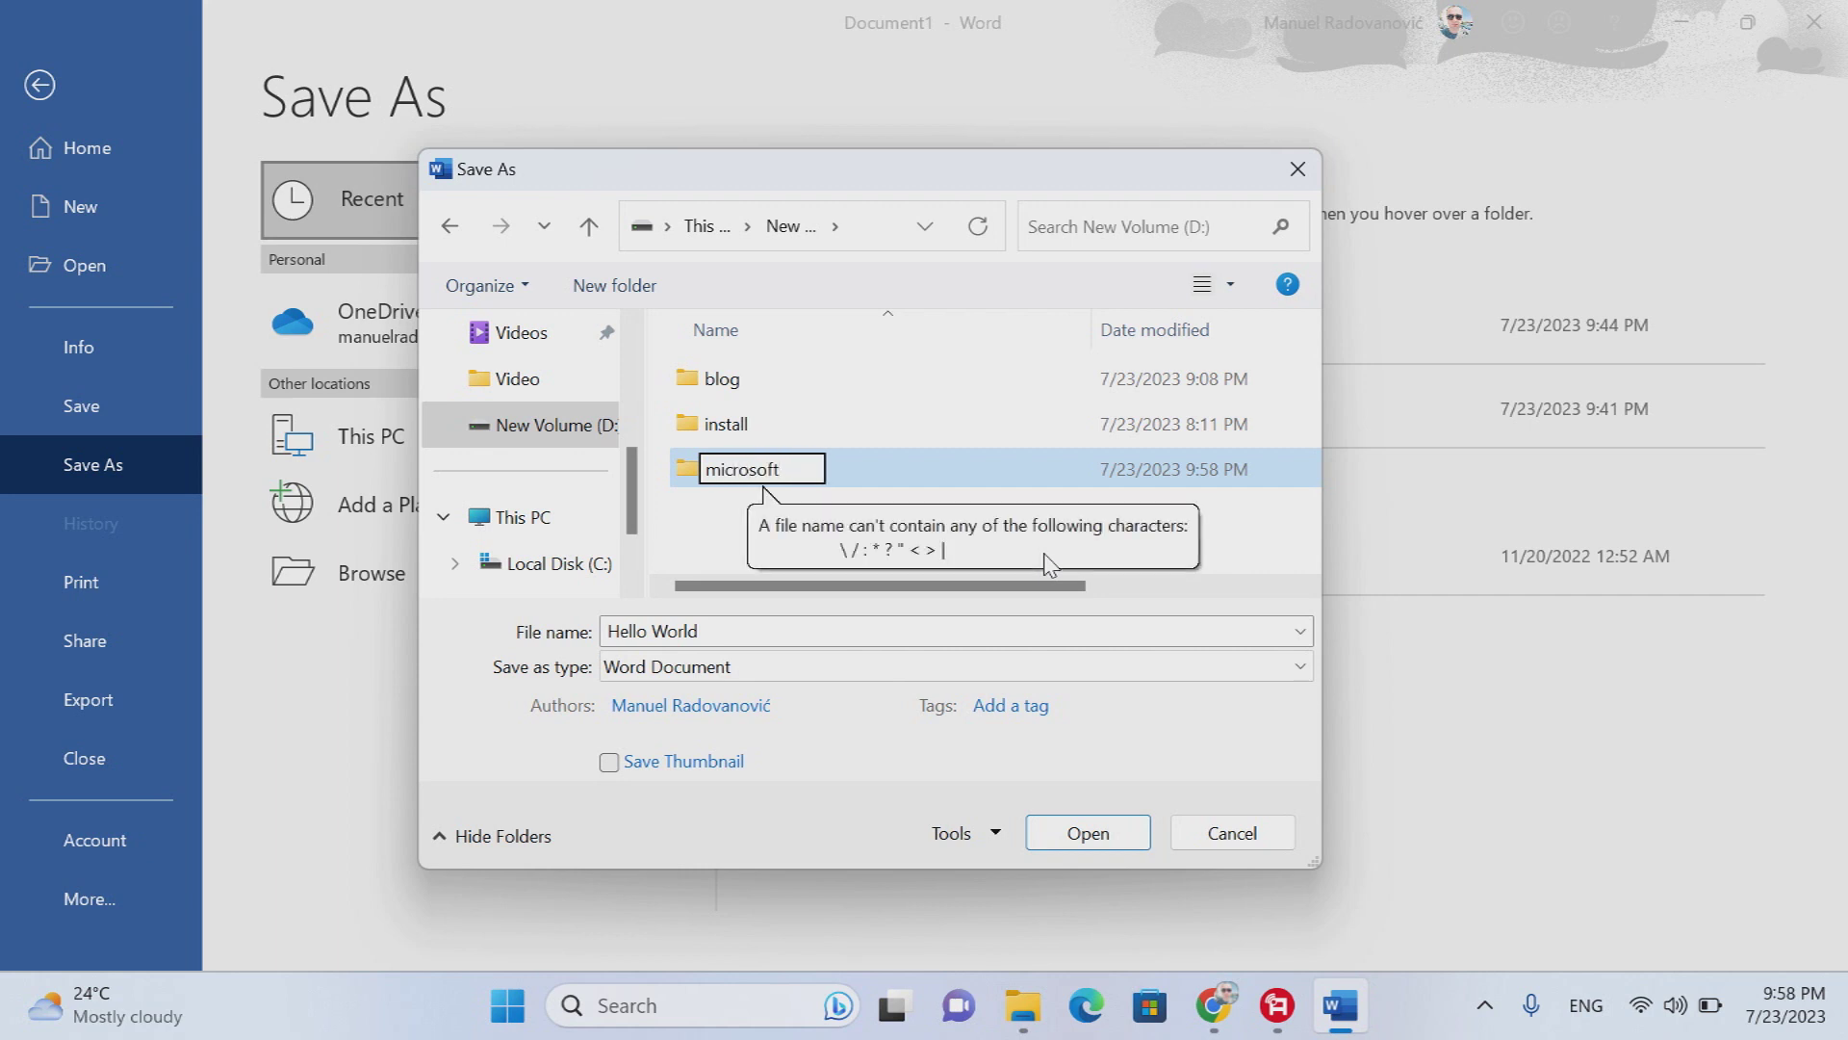
{"action": "type", "text": "_word"}
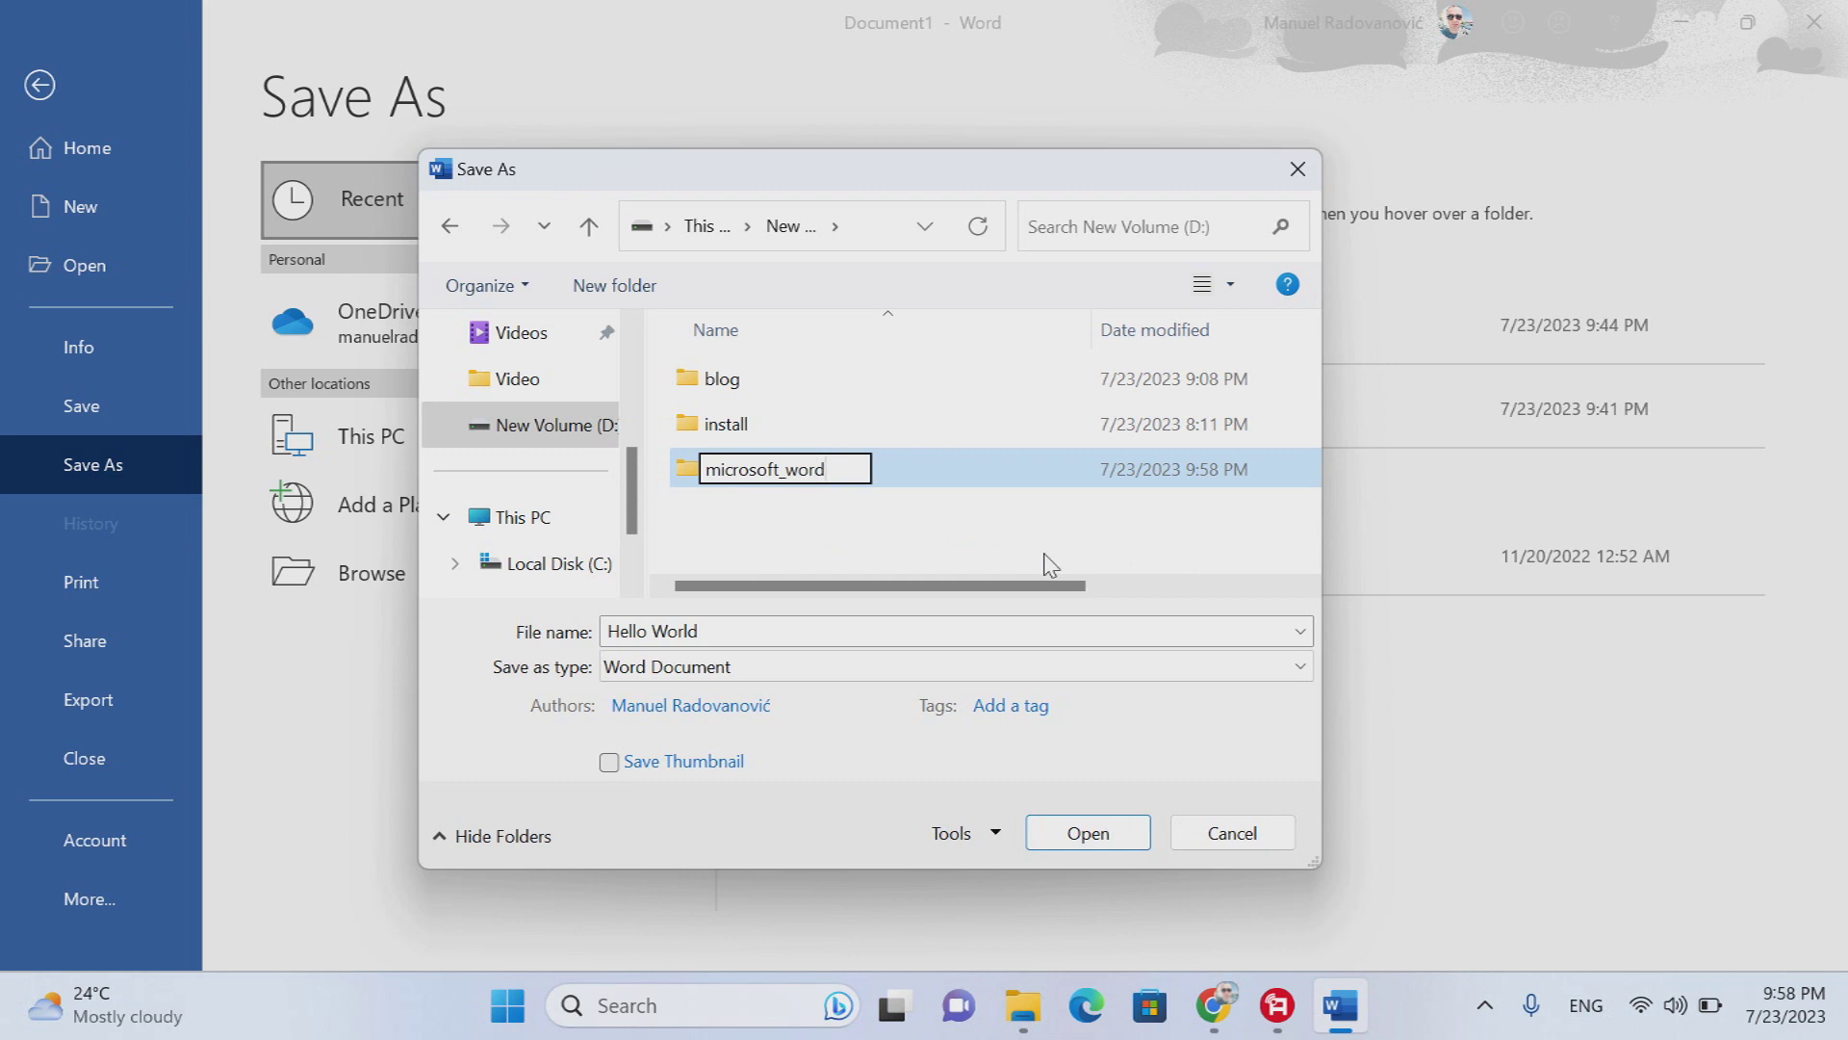
{"action": "type", "text": "_tutorial"}
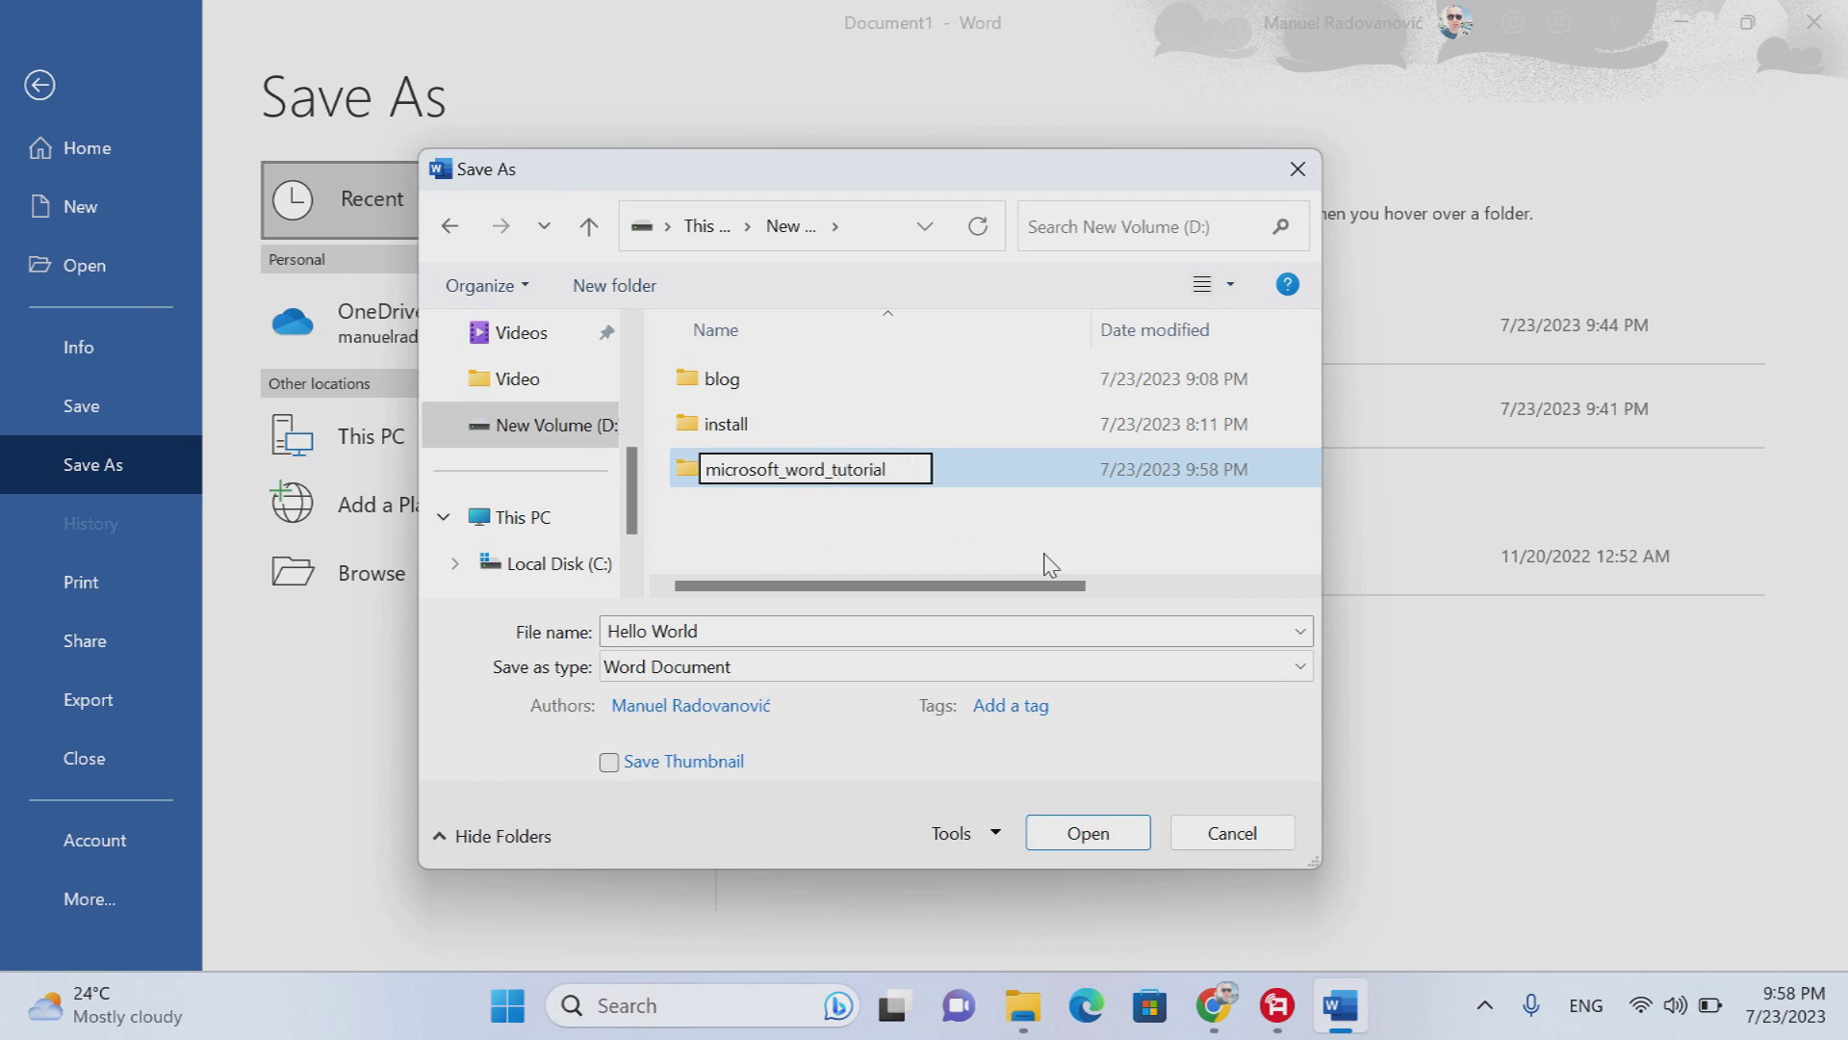
{"action": "key", "text": "Return"}
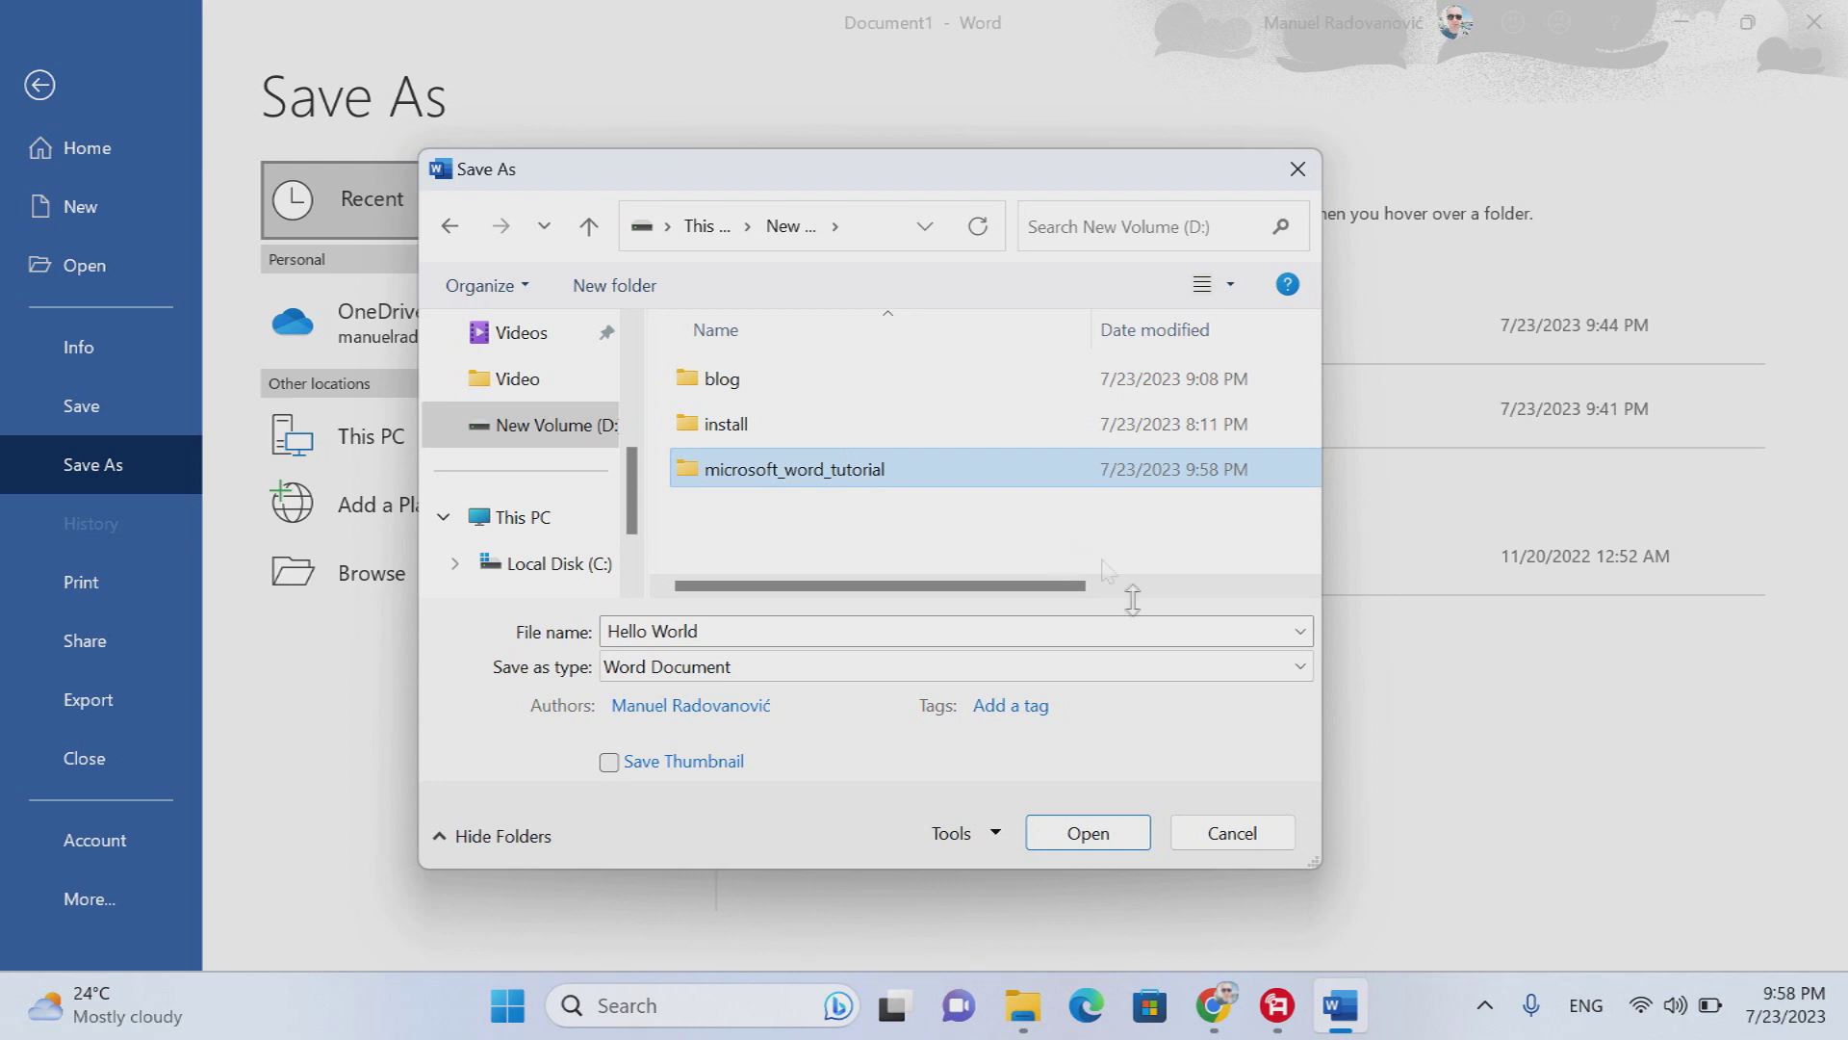
{"action": "double_click", "coordinate": [689, 472]}
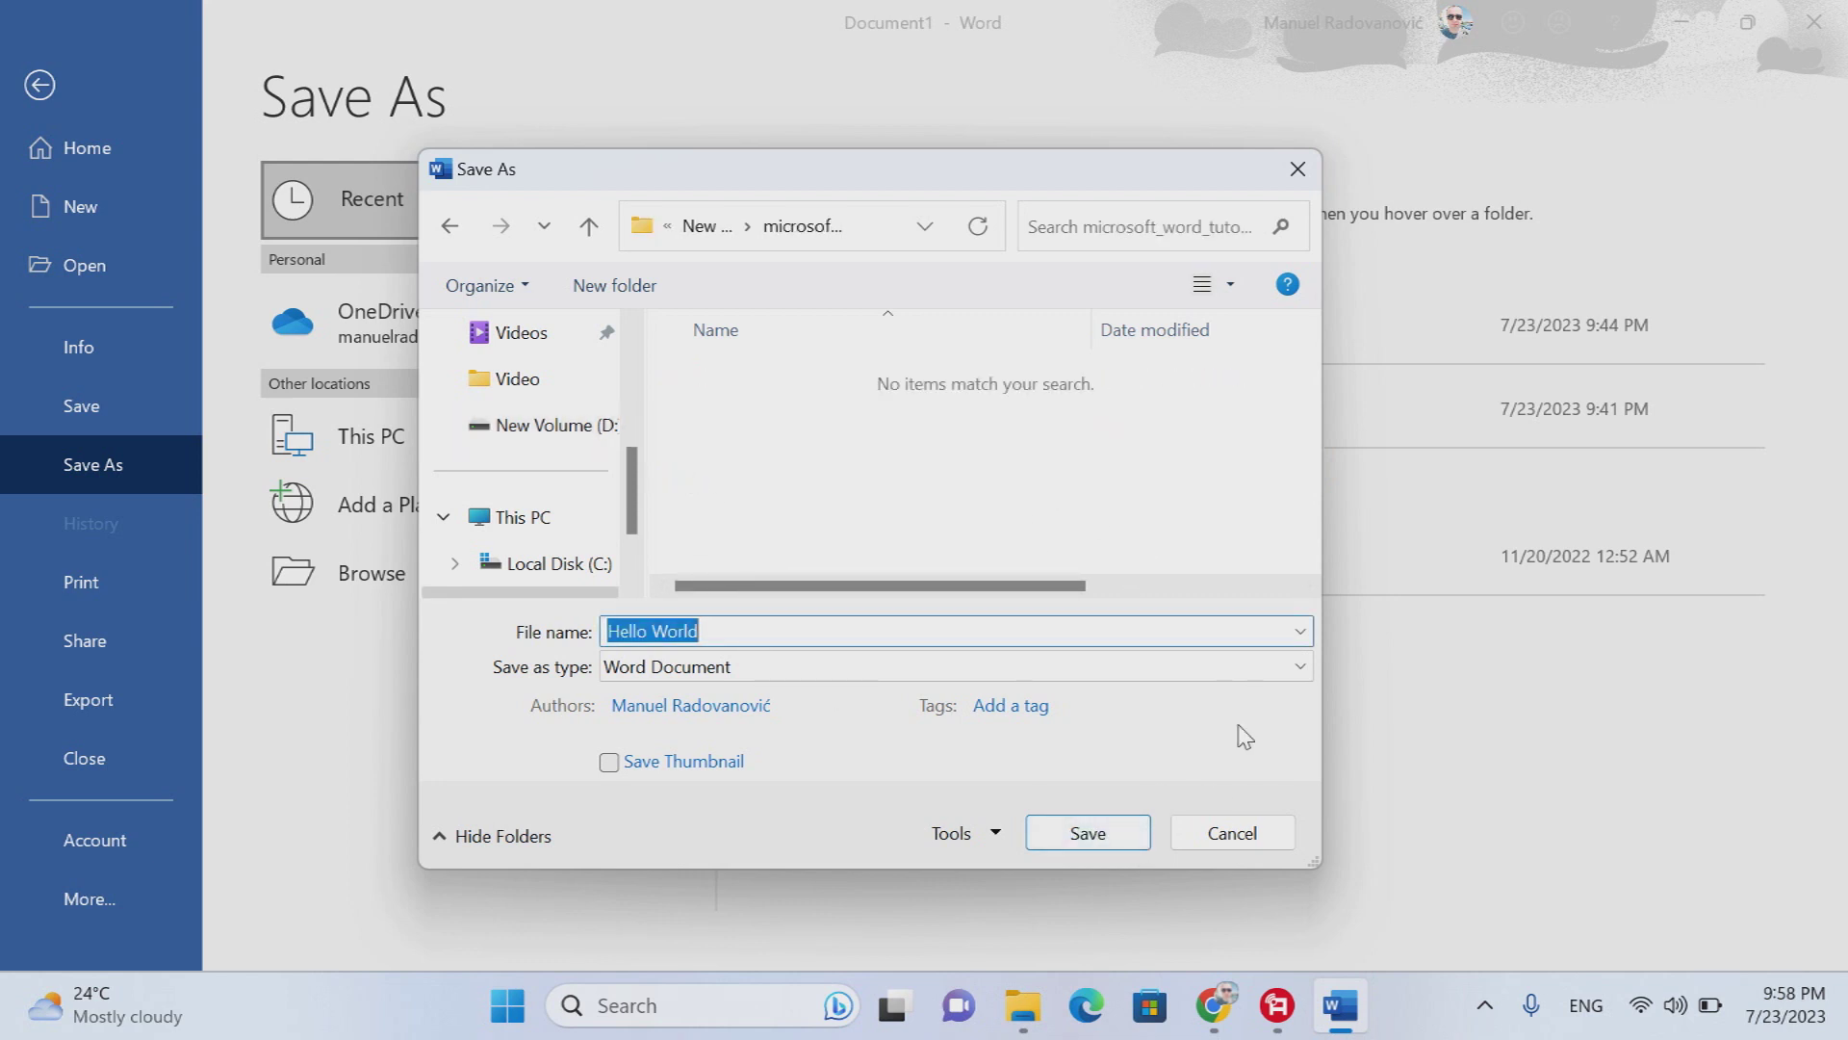
- Save the document in this folder as "01. Hello World, my first Microsoft Word document"
{"action": "type", "text": "01."}
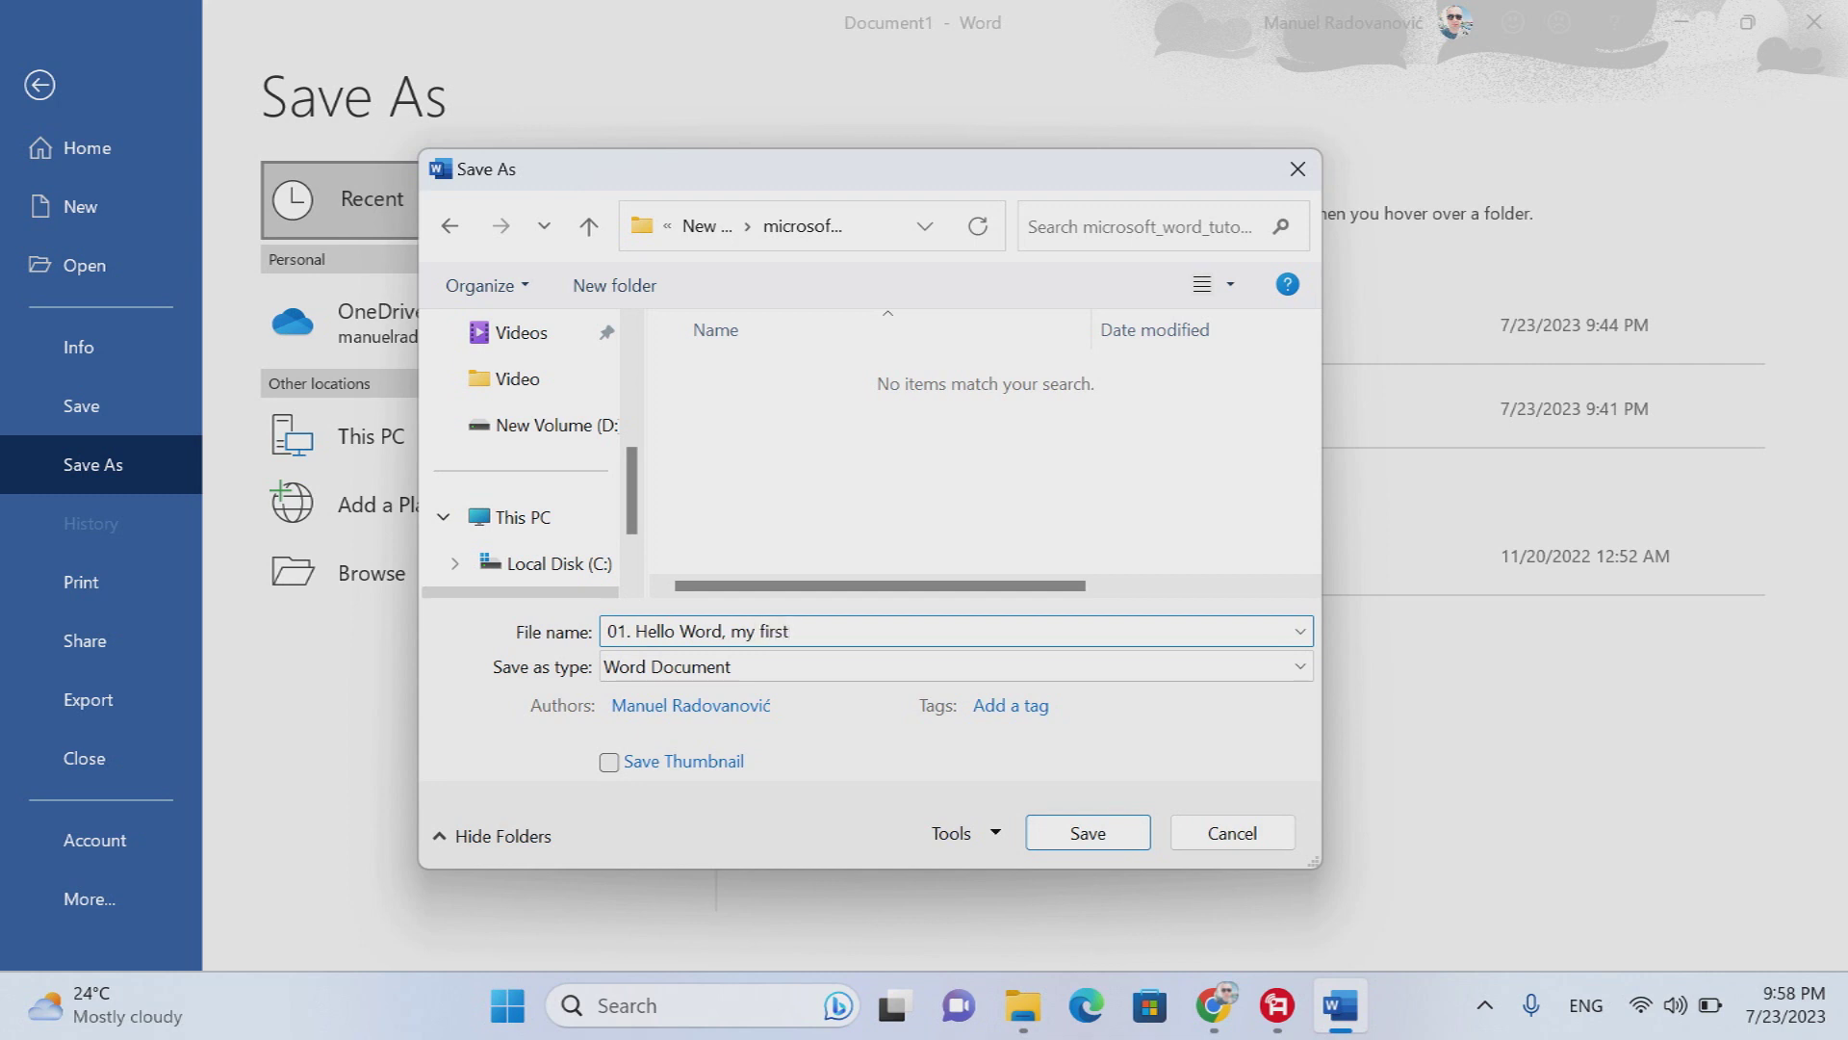
{"action": "left_click", "coordinate": [714, 632]}
{"action": "type", "text": "ld, my first Microsoft W"}
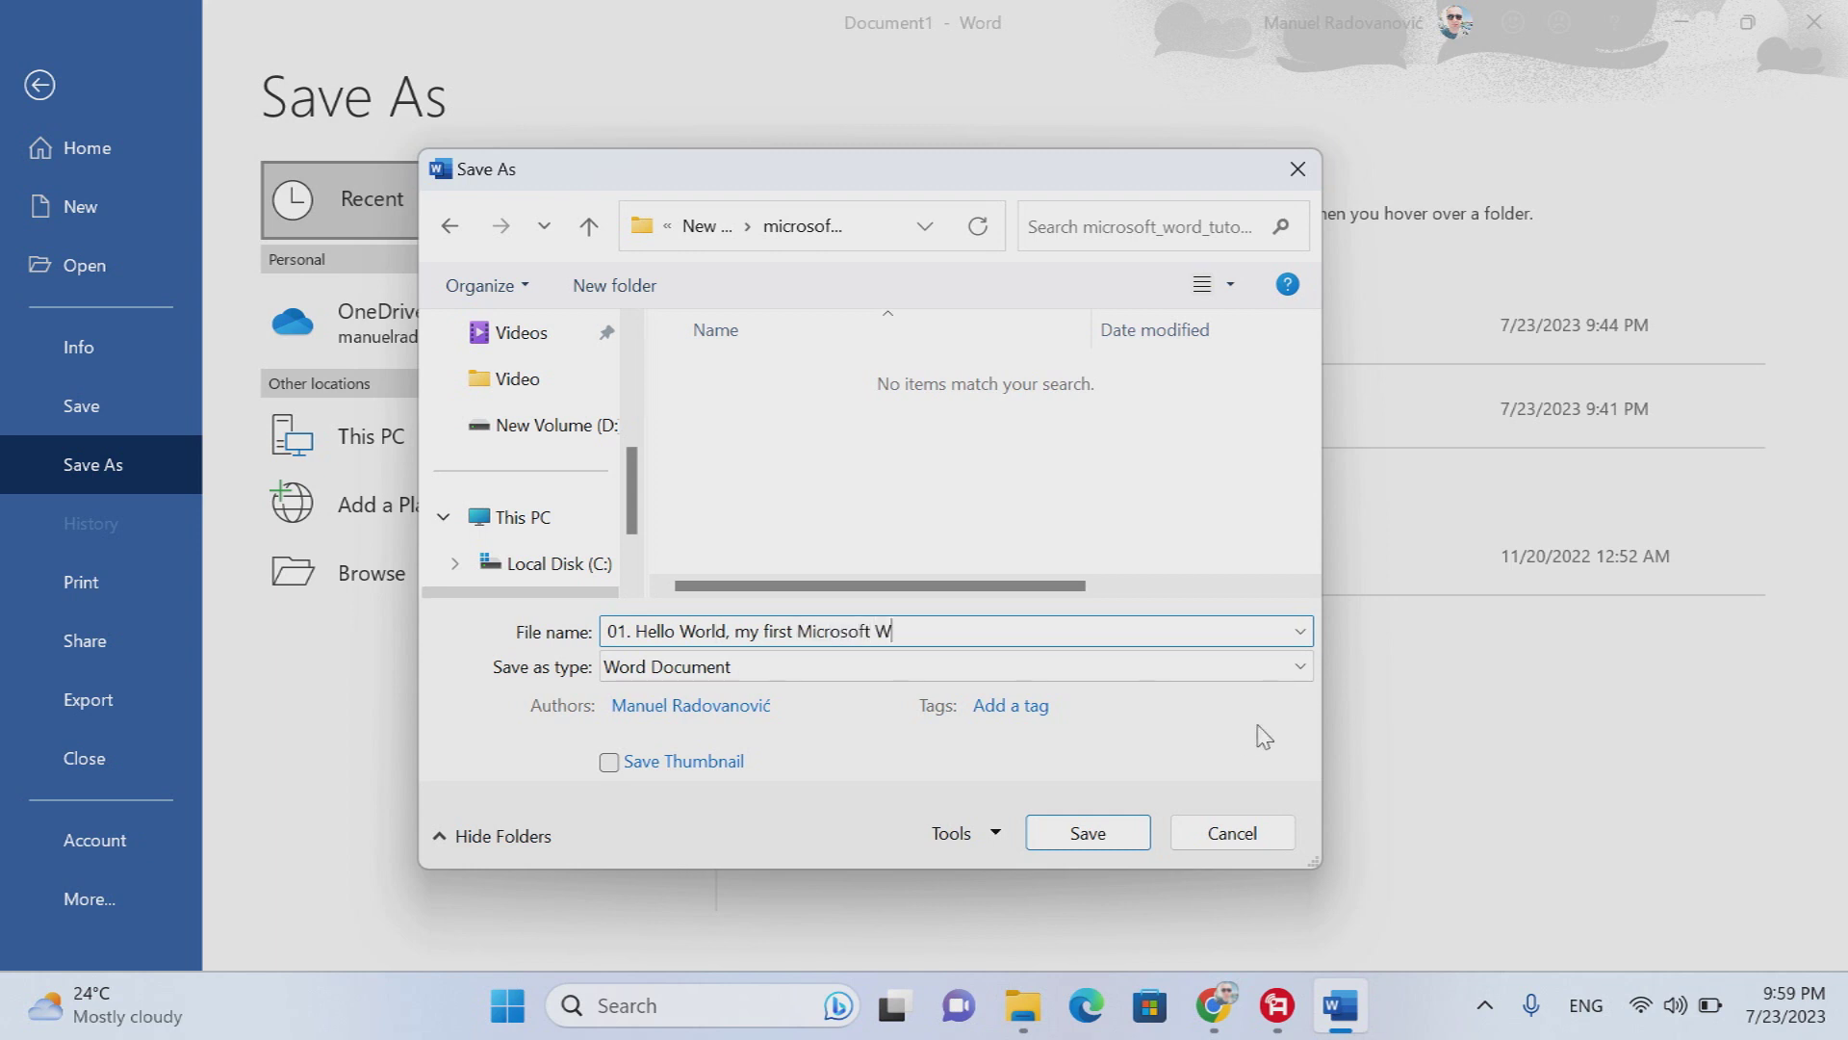
{"action": "type", "text": "ord document"}
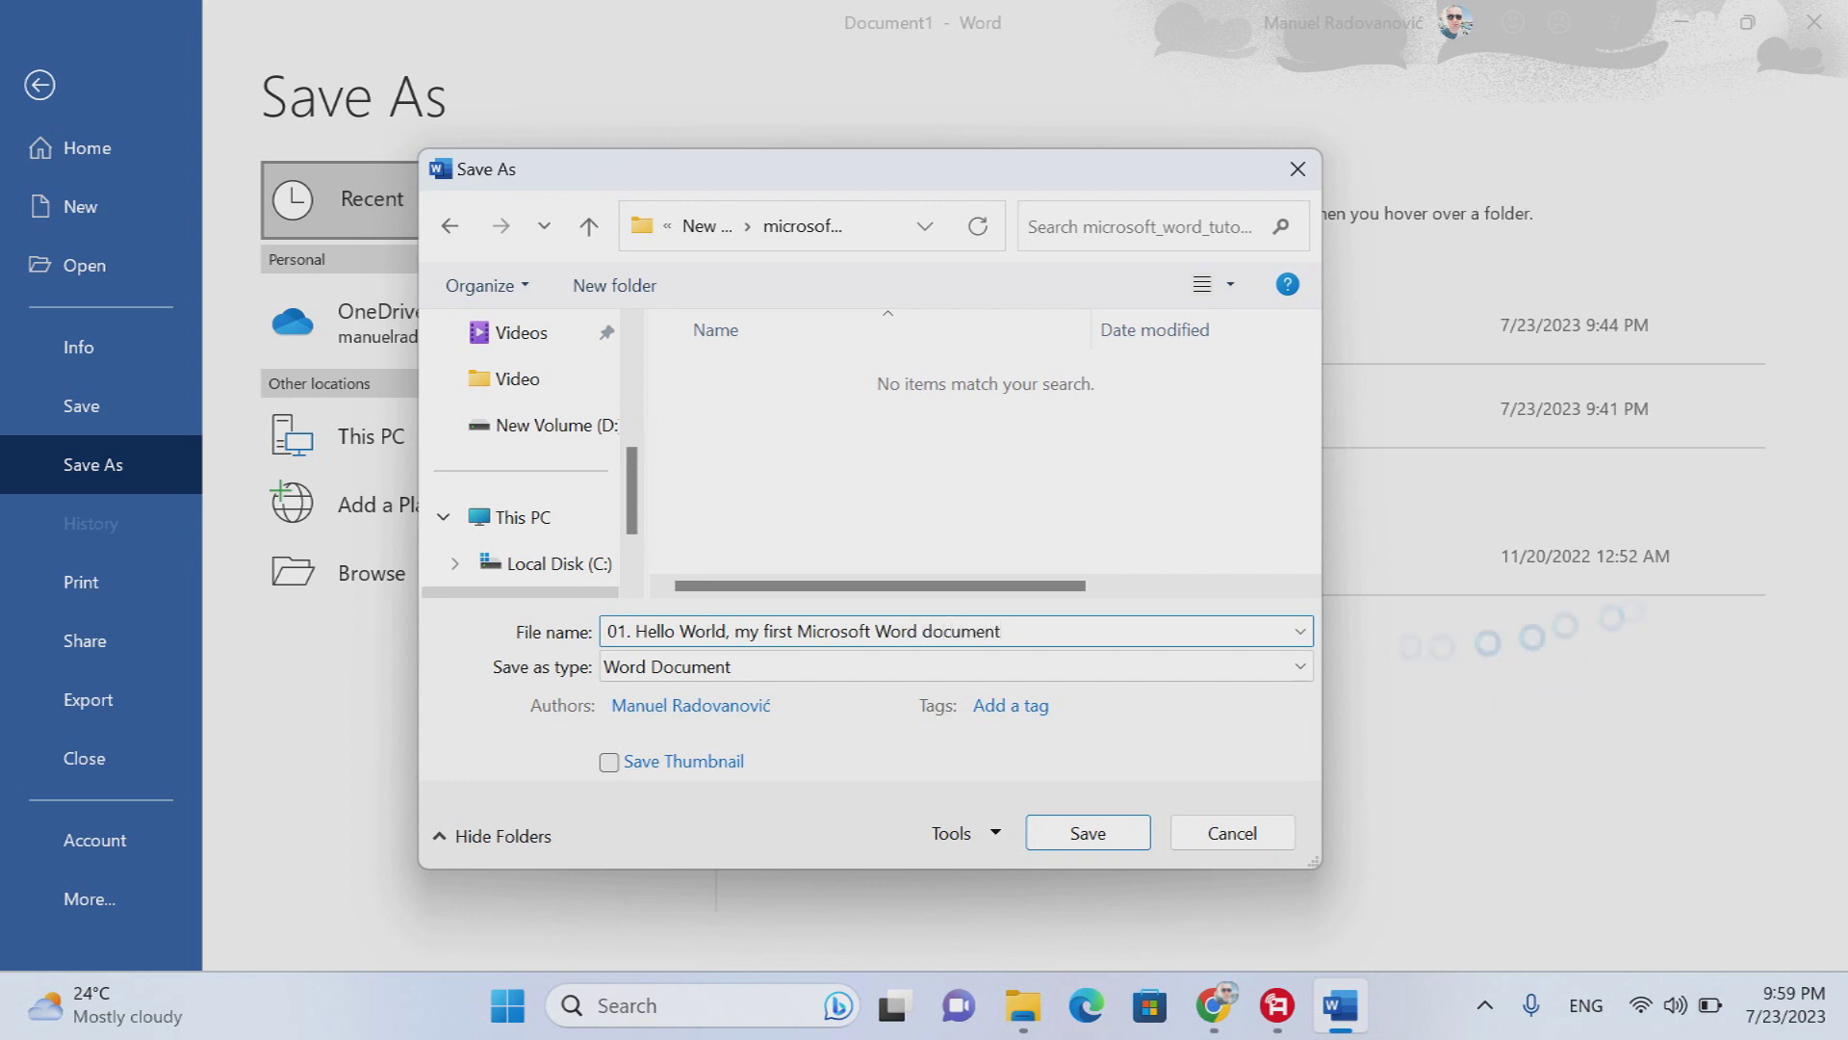
{"action": "left_click", "coordinate": [1126, 839]}
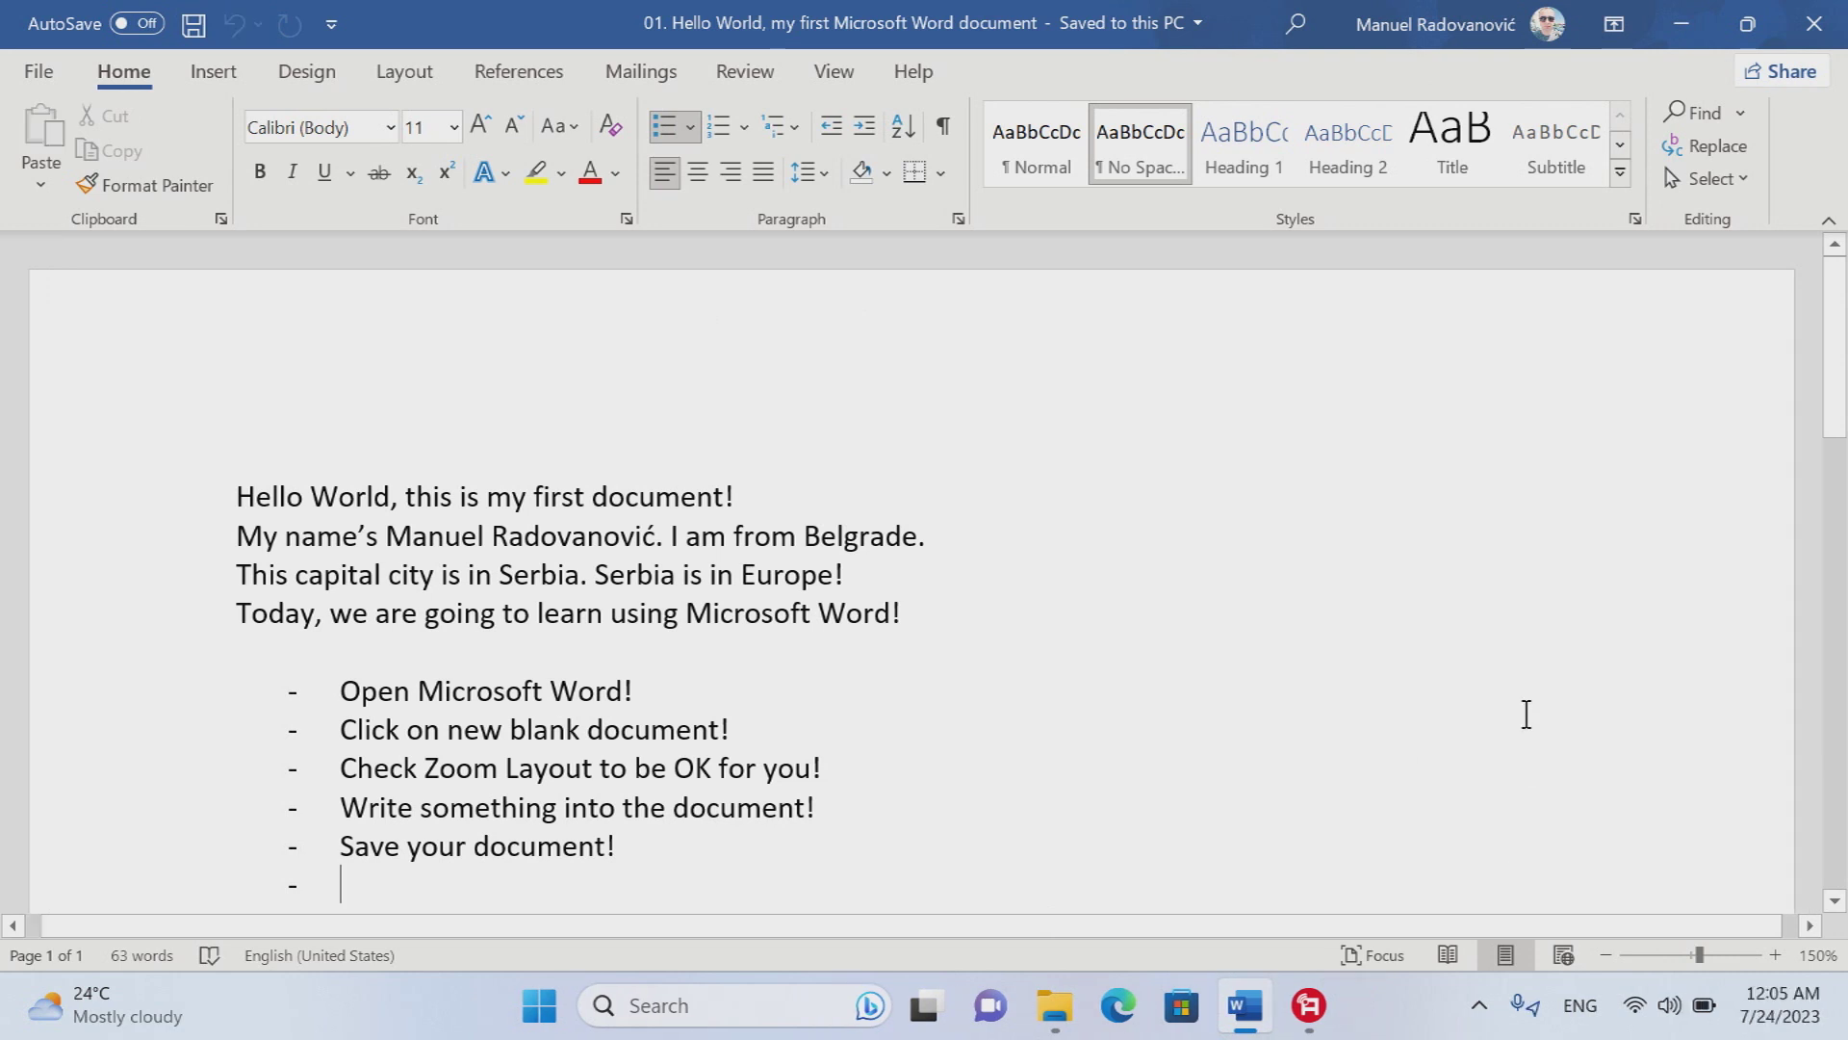
- Add a sixth list item reading "Save your document with another name!" and start a new empty item below it
{"action": "type", "text": "Save your docu"}
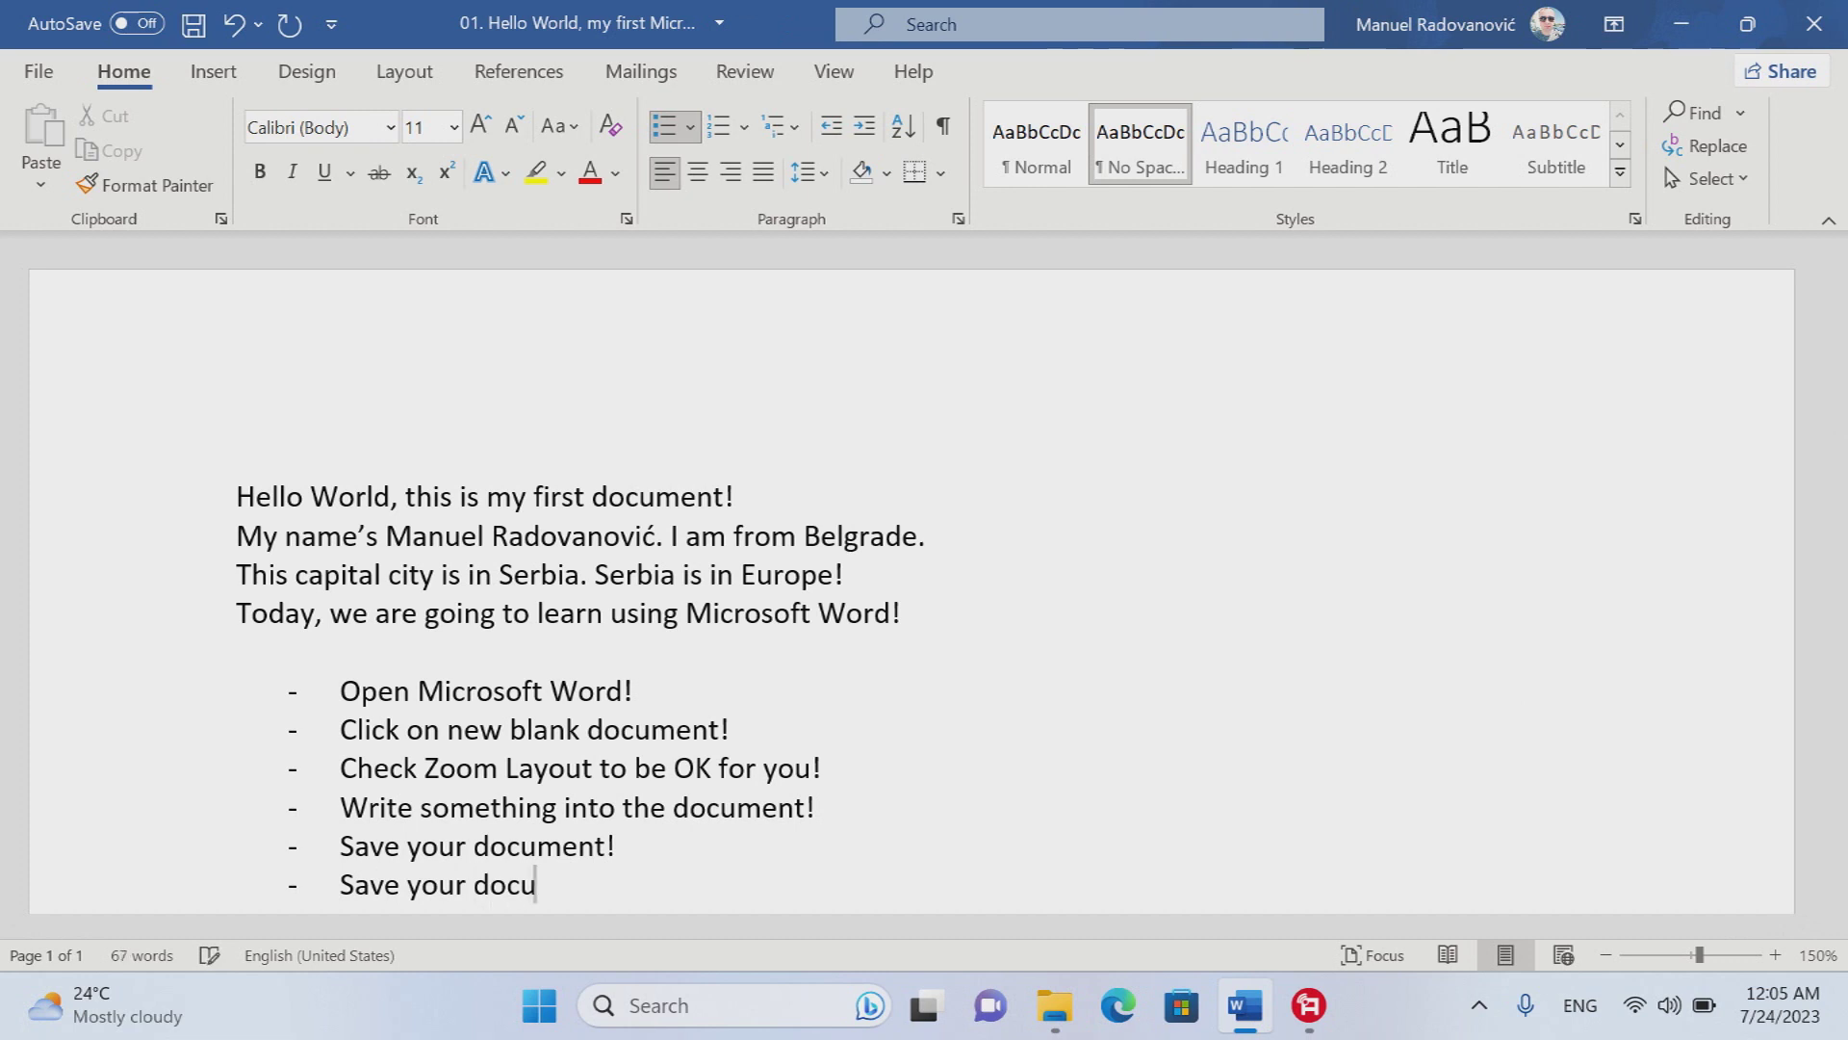
{"action": "type", "text": "ment with anothr"}
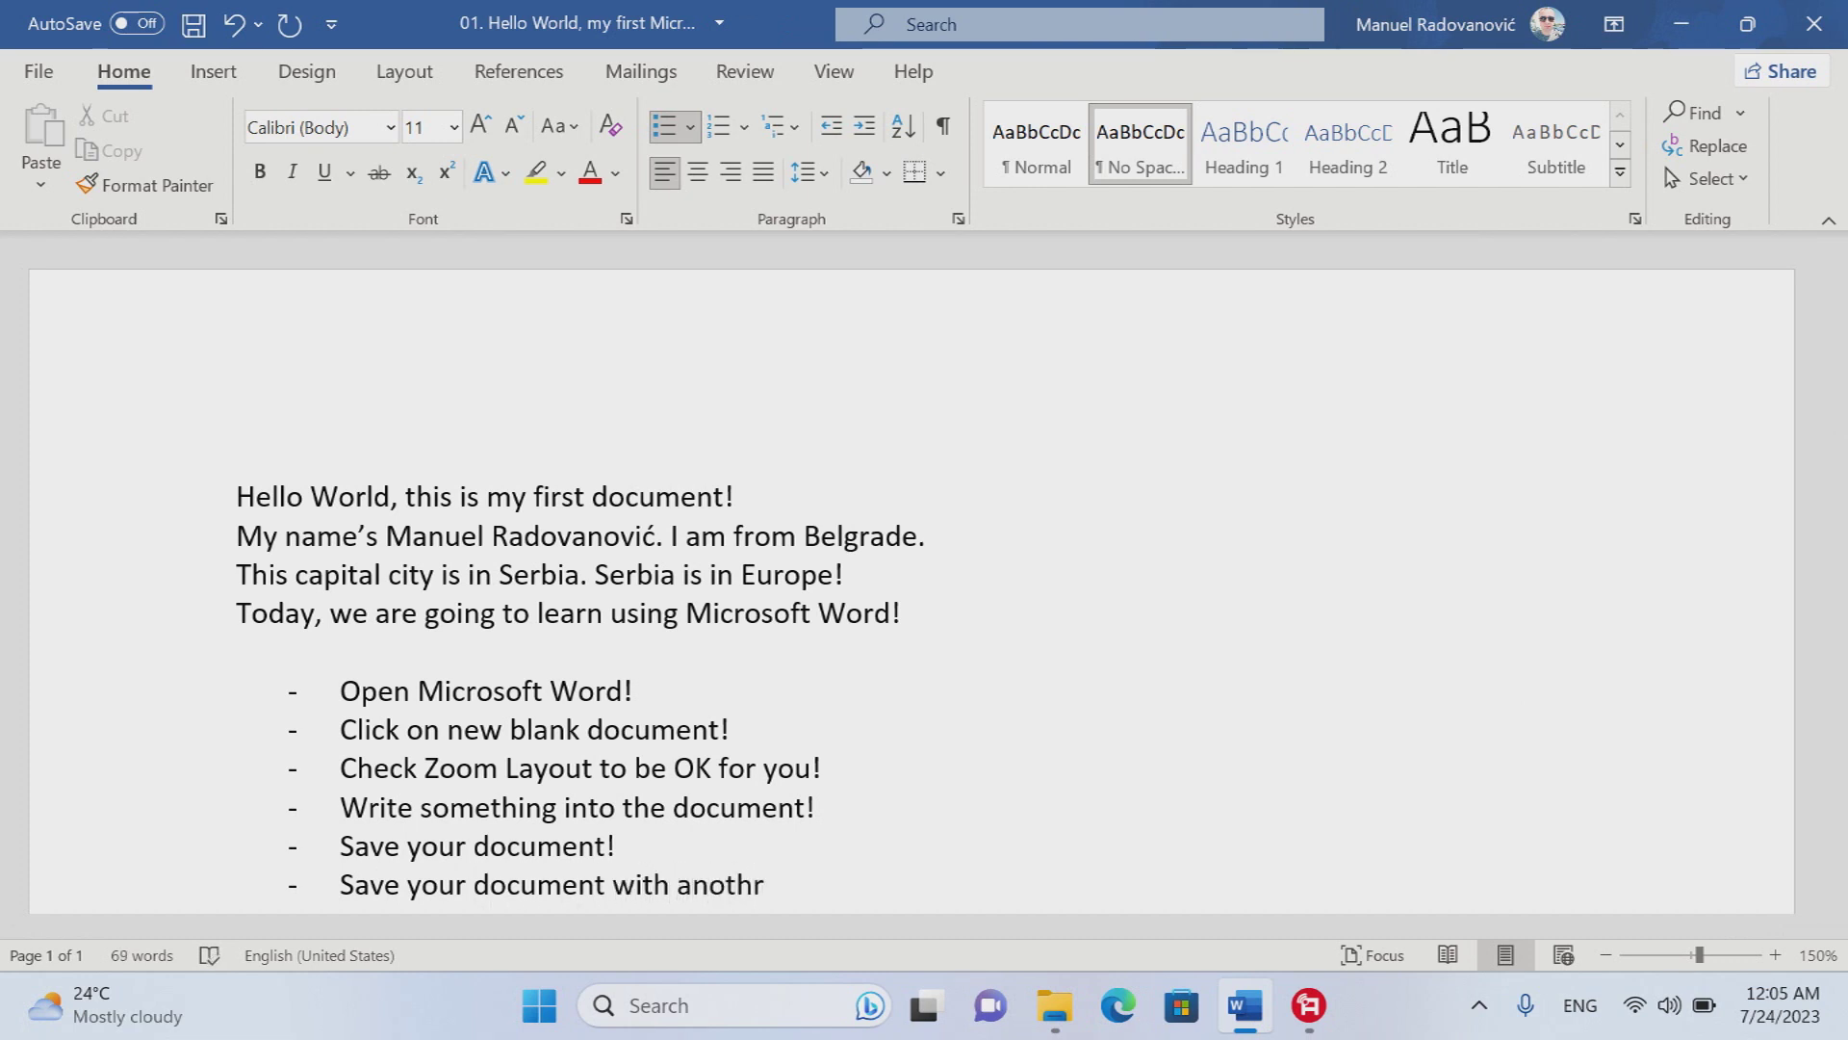
{"action": "key", "text": "BackSpace"}
{"action": "type", "text": "er name!"}
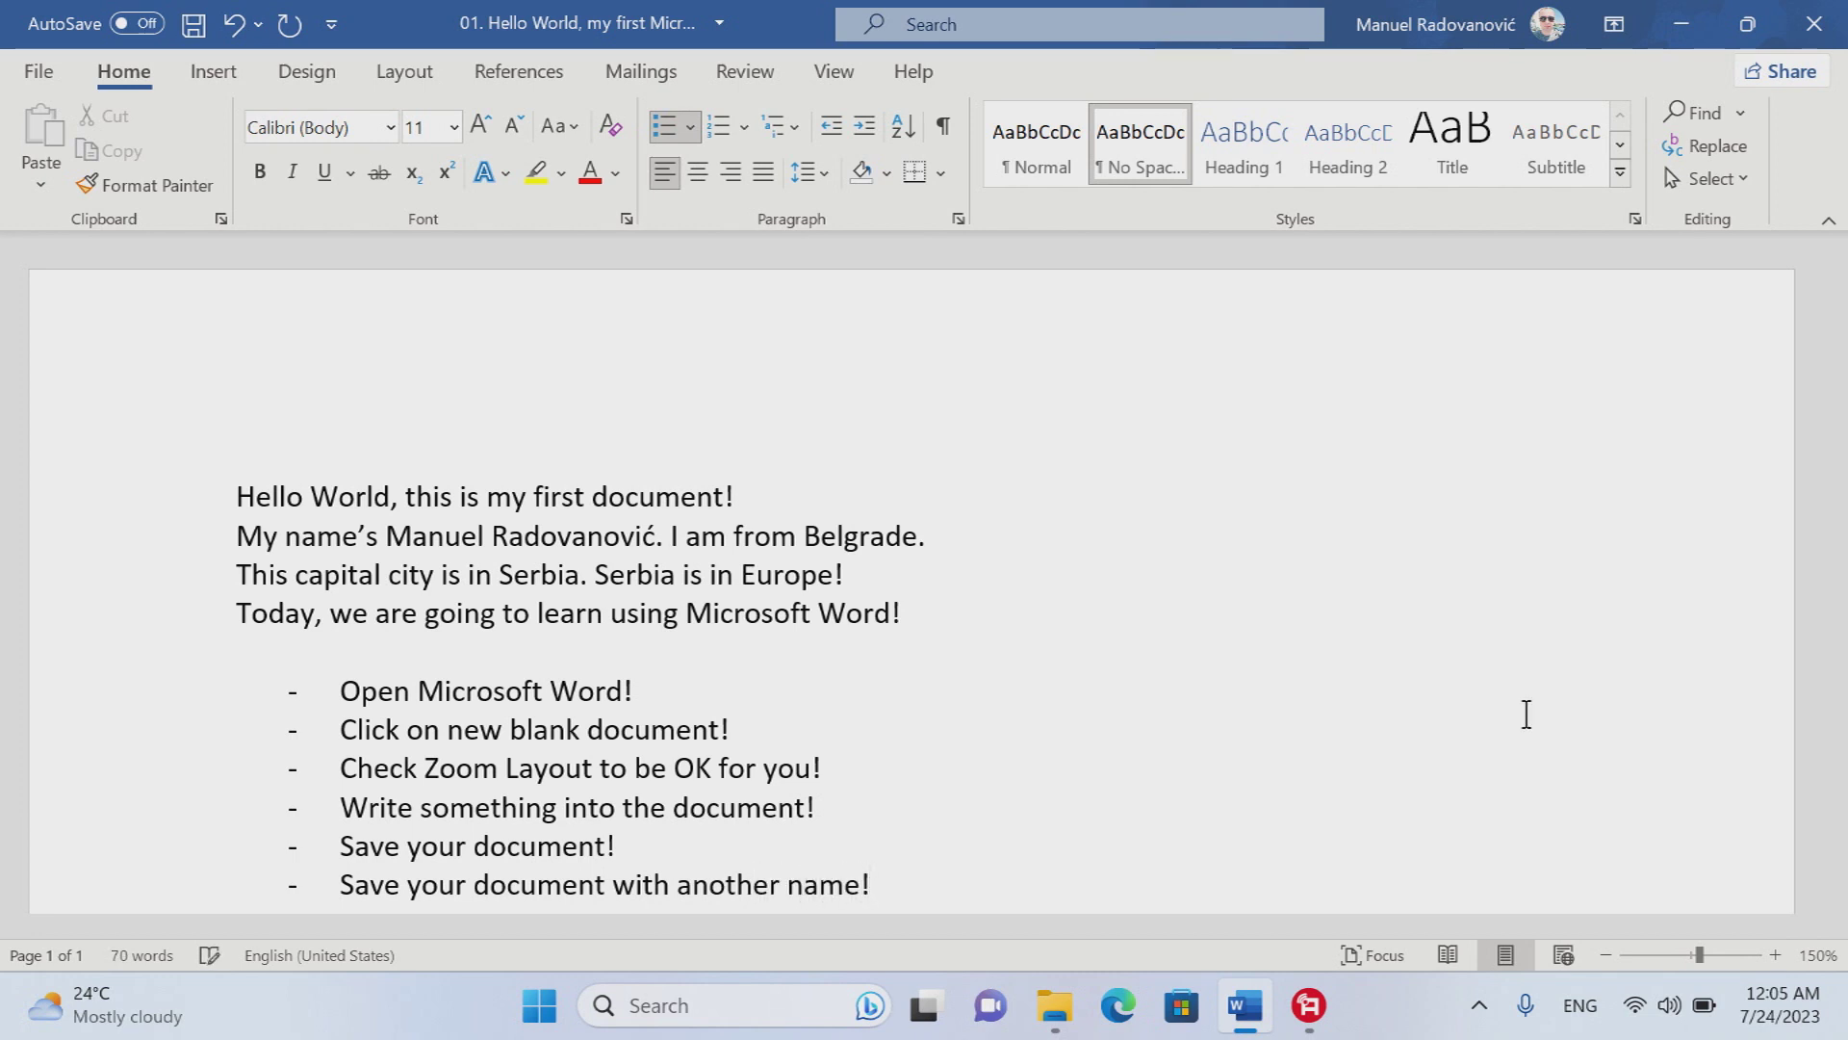
{"action": "key", "text": "Return"}
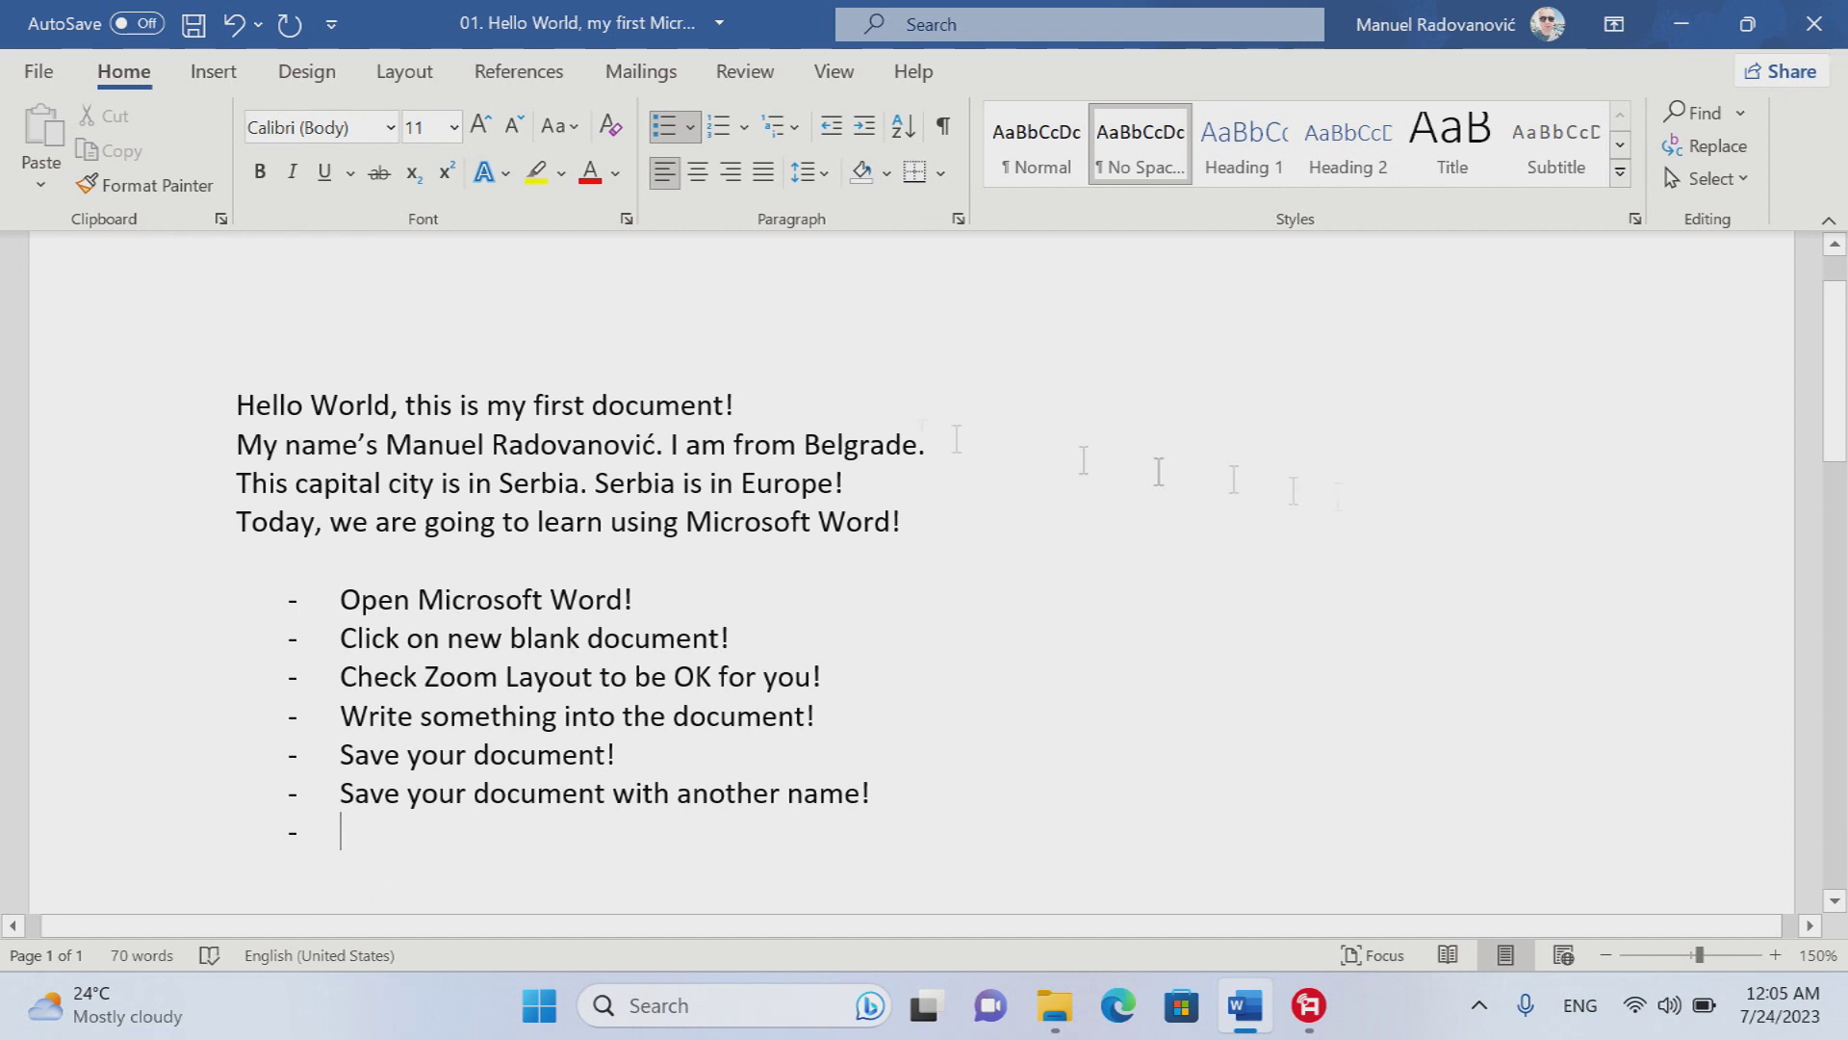
- Save the document under the new name "01. My First Microsoft Word Document" in the microsoft_word_tutorial folder
{"action": "left_click", "coordinate": [39, 71]}
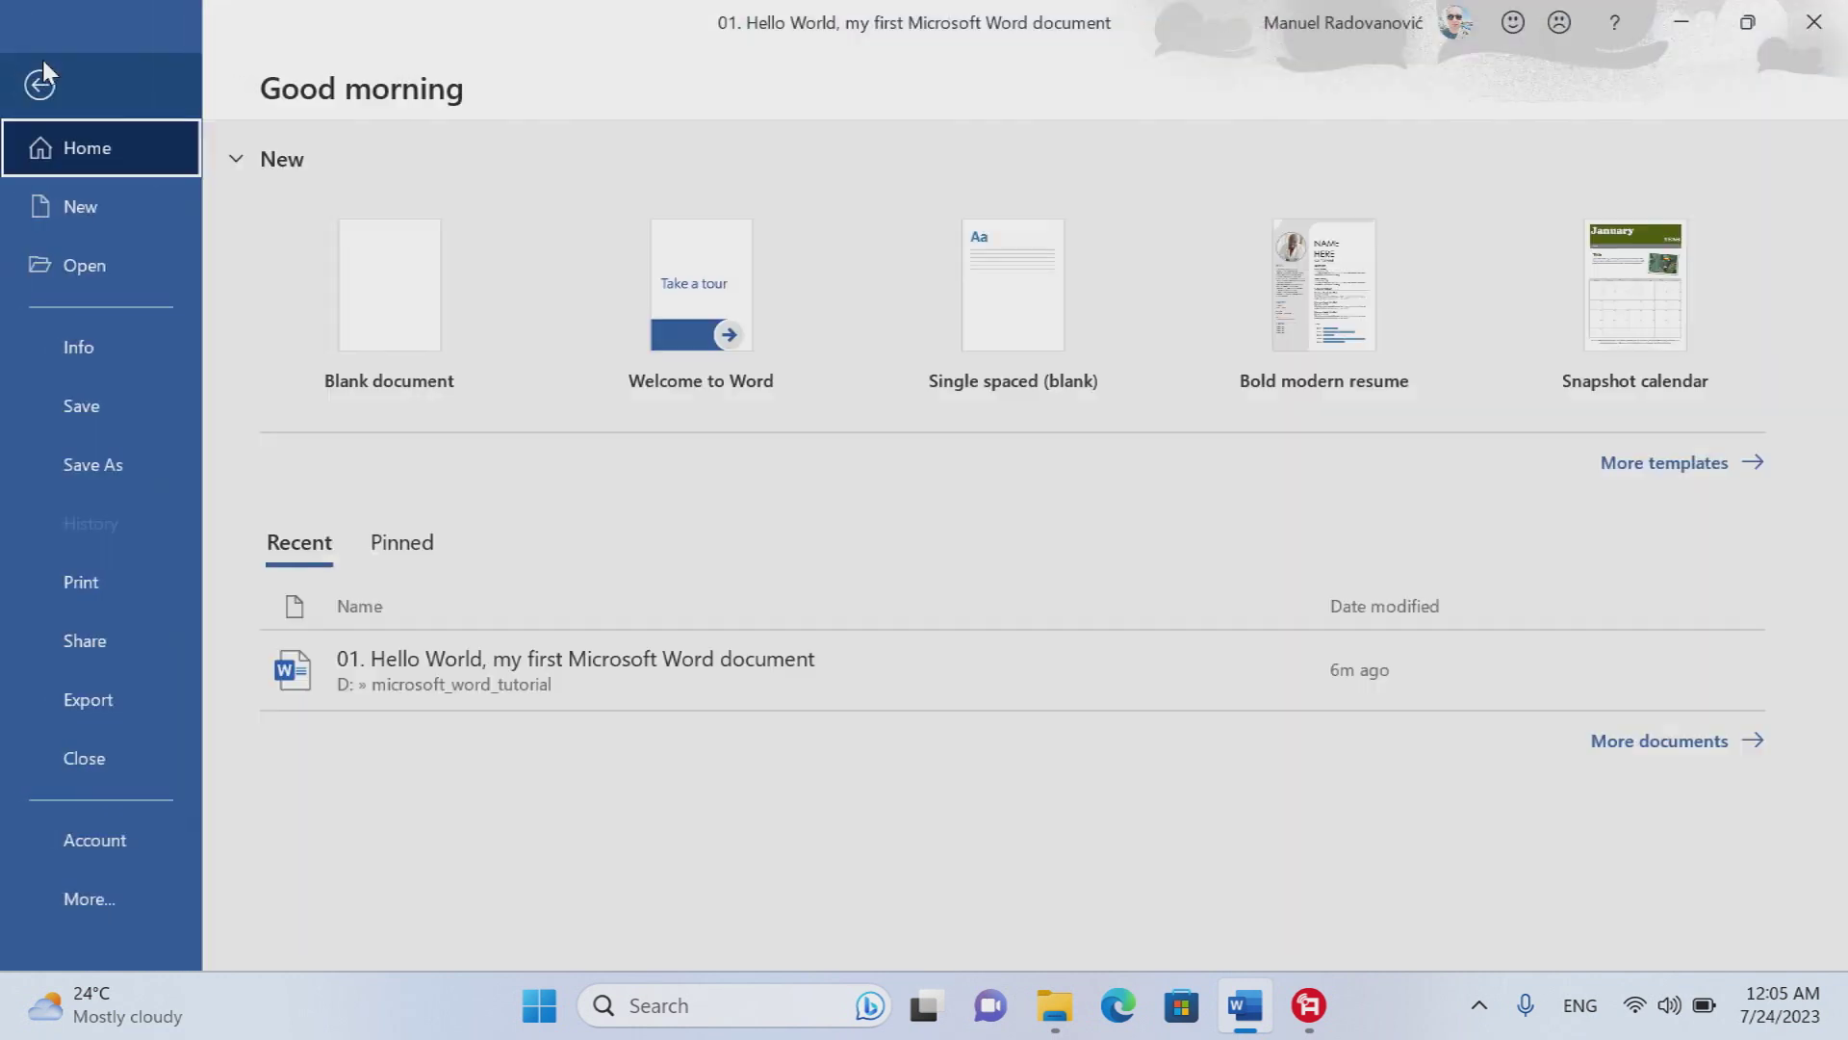
{"action": "left_click", "coordinate": [77, 471]}
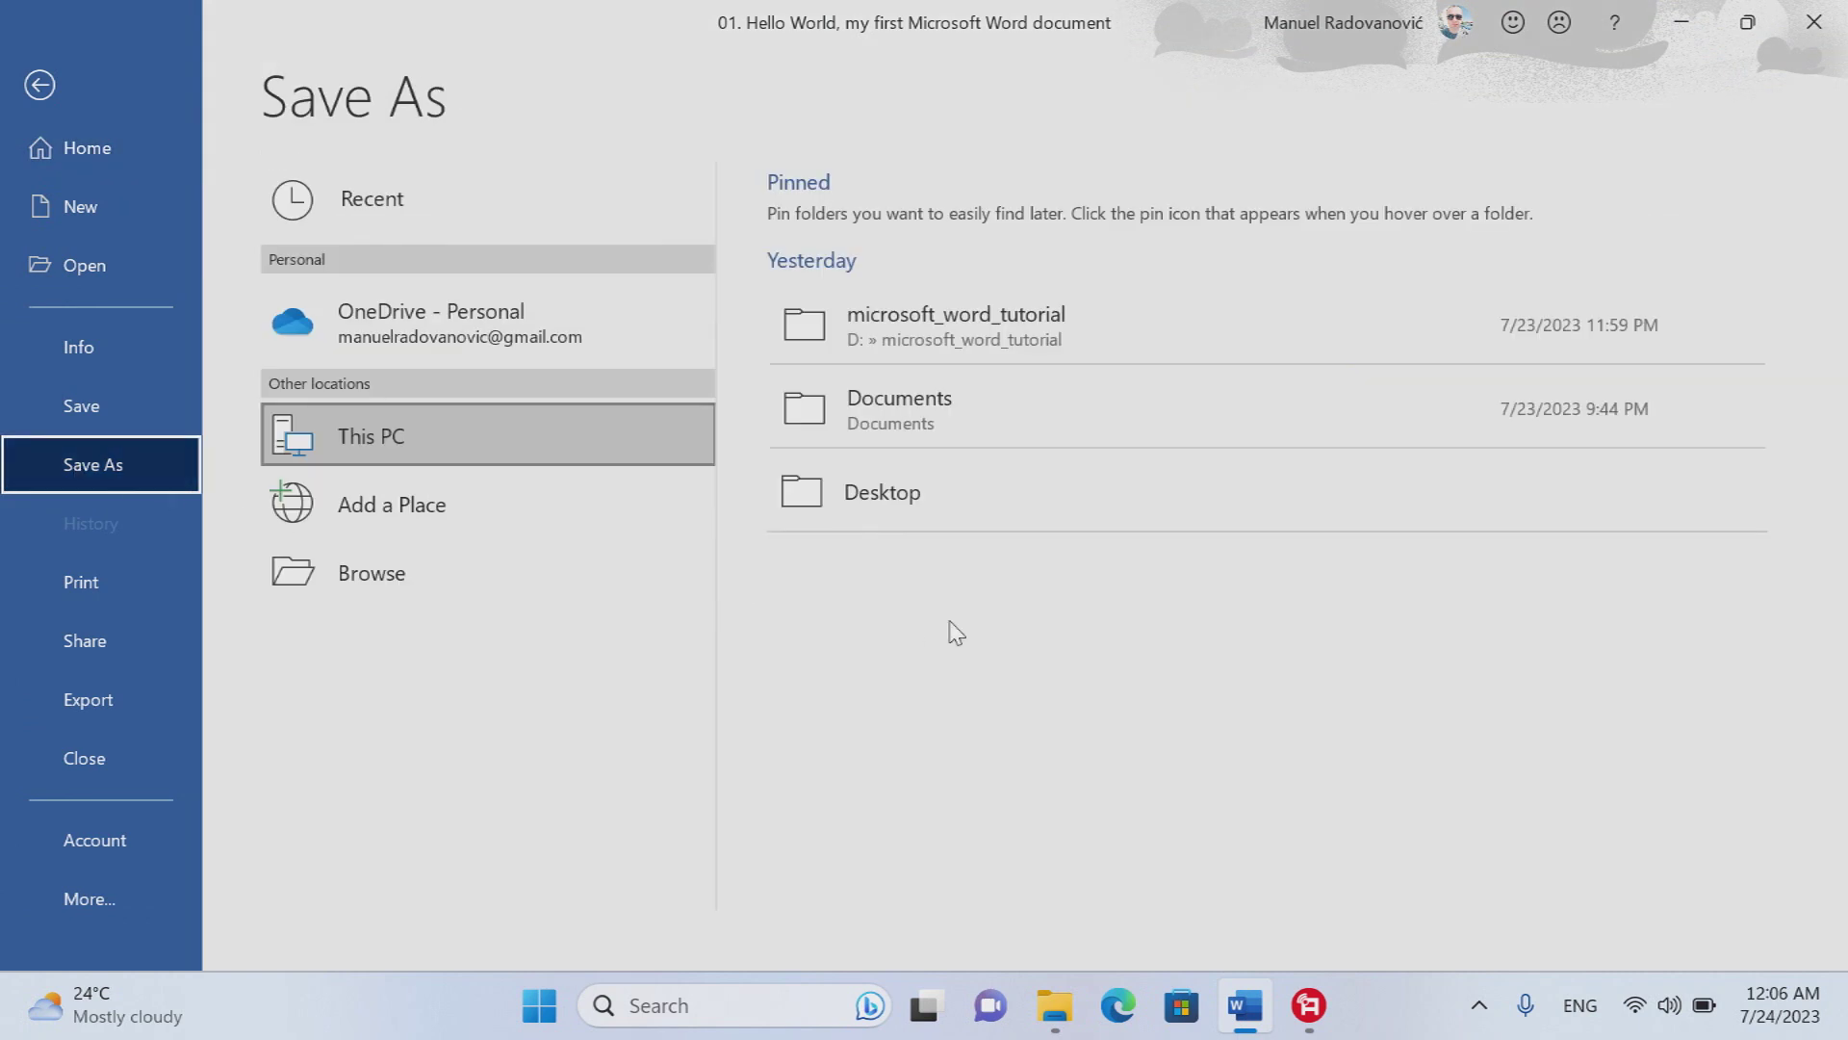
{"action": "left_click", "coordinate": [332, 575]}
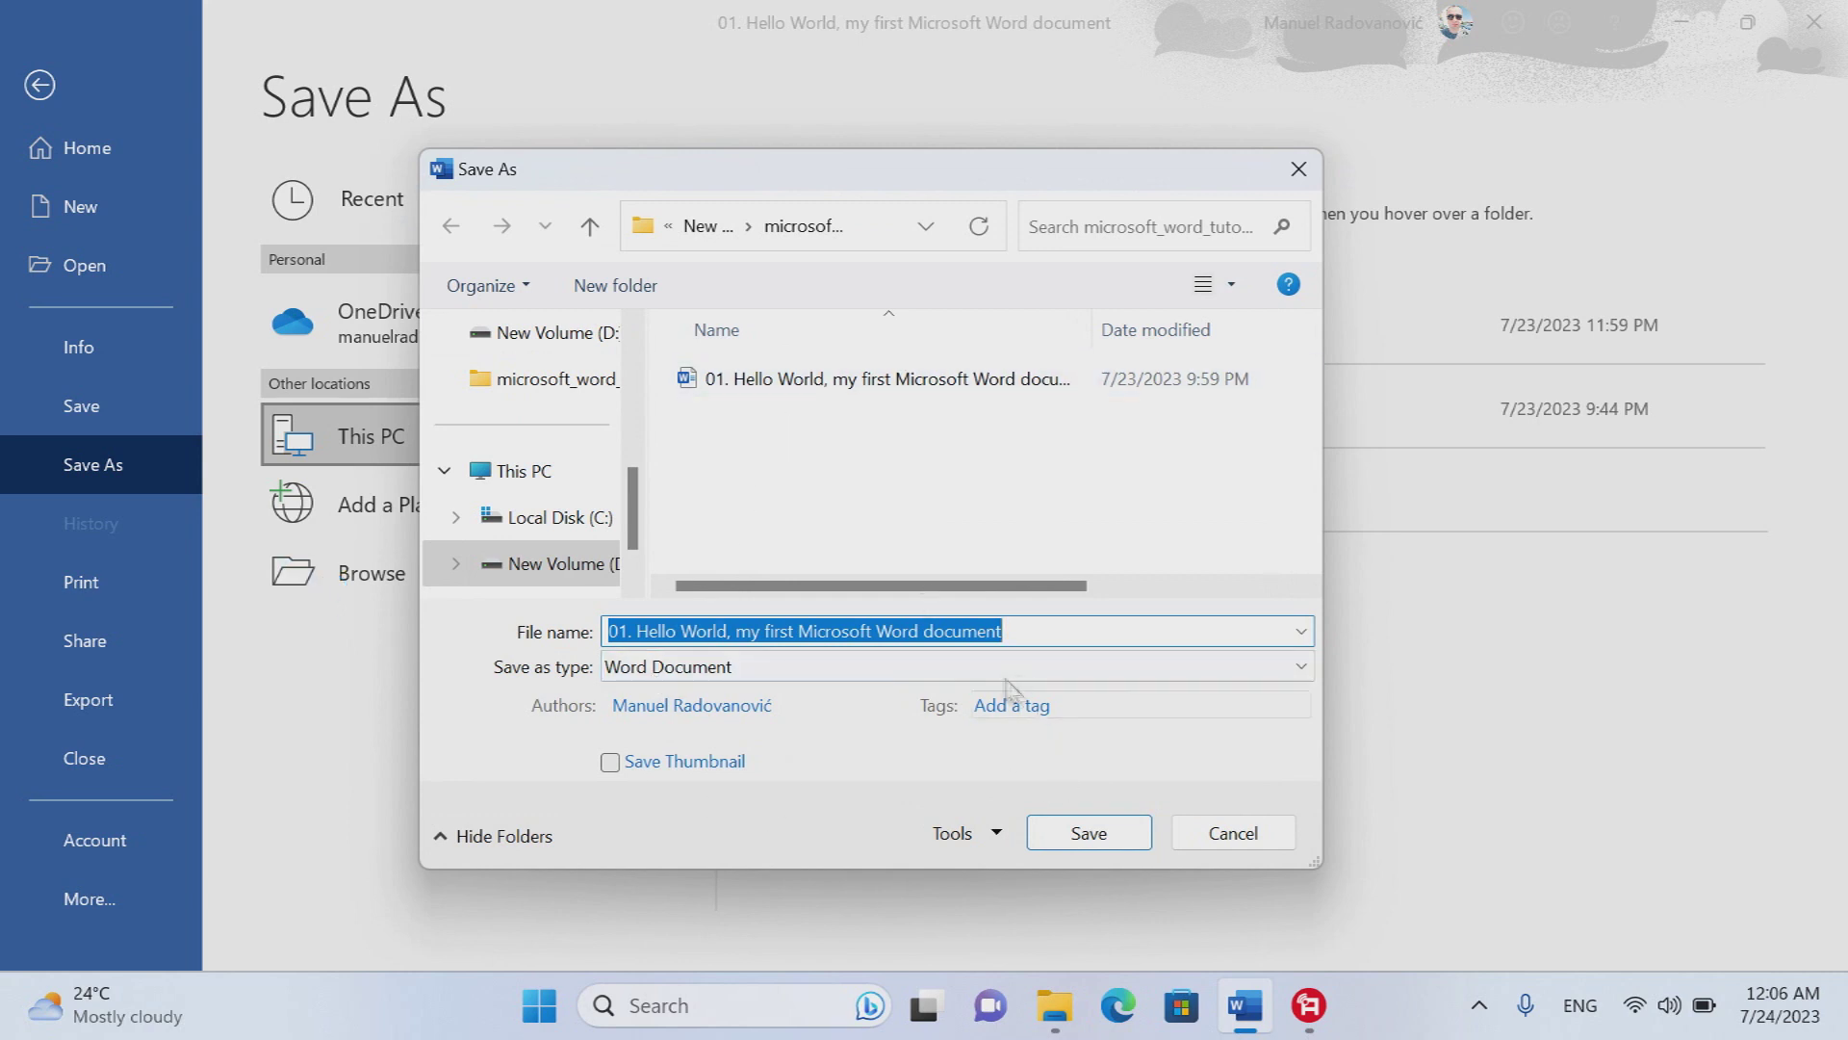
{"action": "left_click", "coordinate": [1107, 633]}
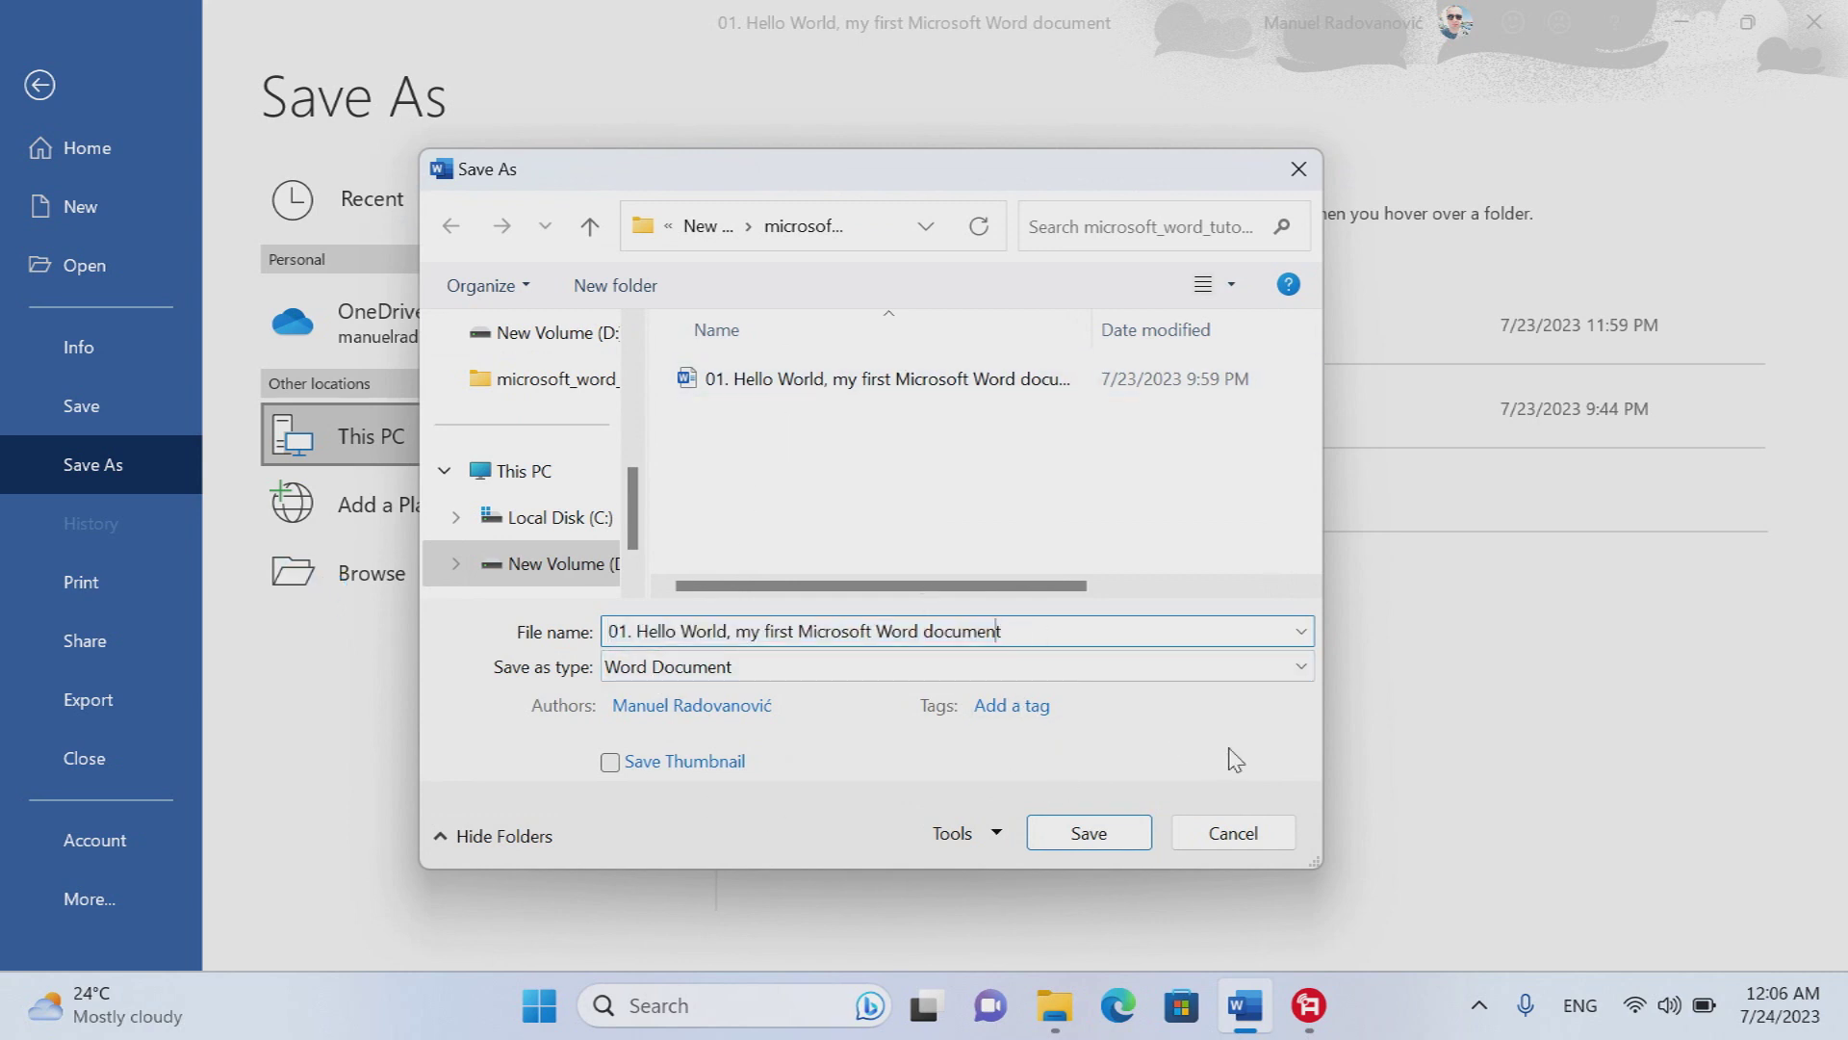
{"action": "key", "text": "BackSpace"}
{"action": "key", "text": "BackSpace"}
{"action": "key", "text": "BackSpace"}
{"action": "key", "text": "BackSpace"}
{"action": "key", "text": "BackSpace"}
{"action": "key", "text": "BackSpace"}
{"action": "key", "text": "BackSpace"}
{"action": "key", "text": "BackSpace"}
{"action": "key", "text": "BackSpace"}
{"action": "key", "text": "BackSpace"}
{"action": "key", "text": "BackSpace"}
{"action": "key", "text": "BackSpace"}
{"action": "key", "text": "BackSpace"}
{"action": "key", "text": "BackSpace"}
{"action": "type", "text": "M"}
{"action": "key", "text": "BackSpace"}
{"action": "type", "text": "F"}
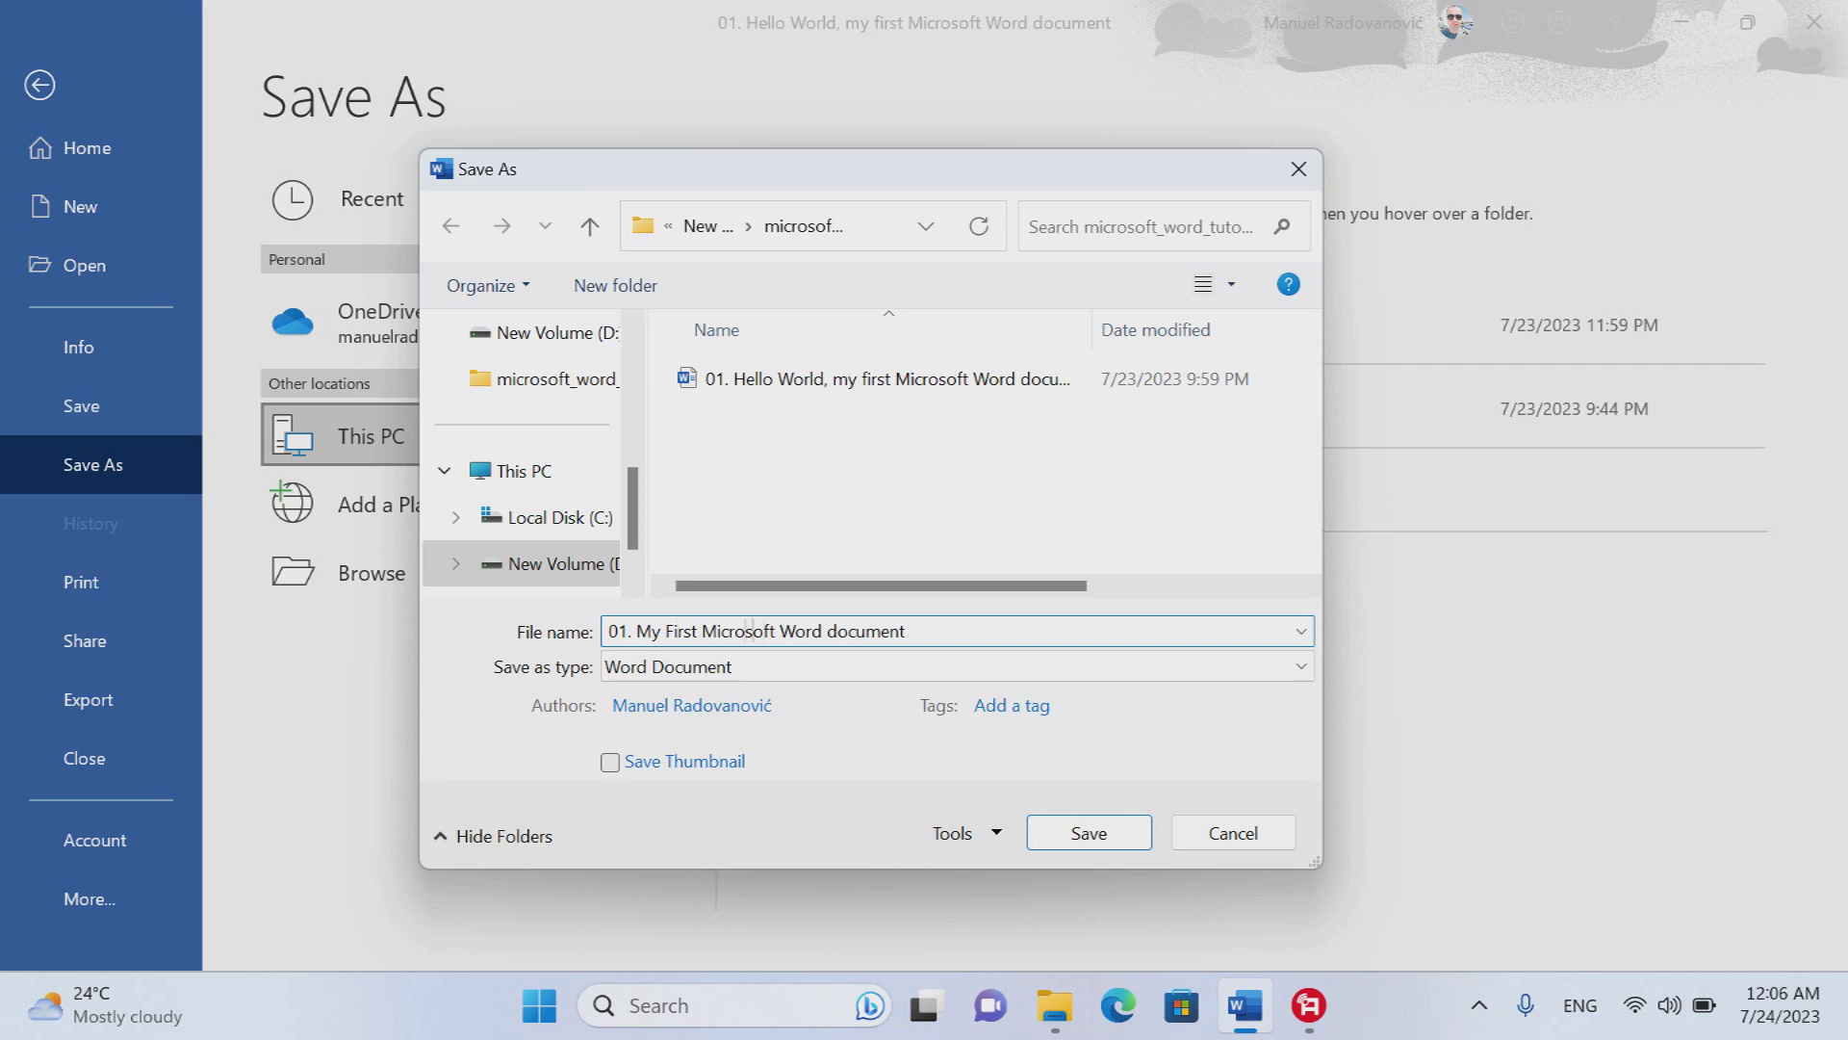
{"action": "key", "text": "BackSpace"}
{"action": "type", "text": "D"}
{"action": "left_click", "coordinate": [1089, 833]}
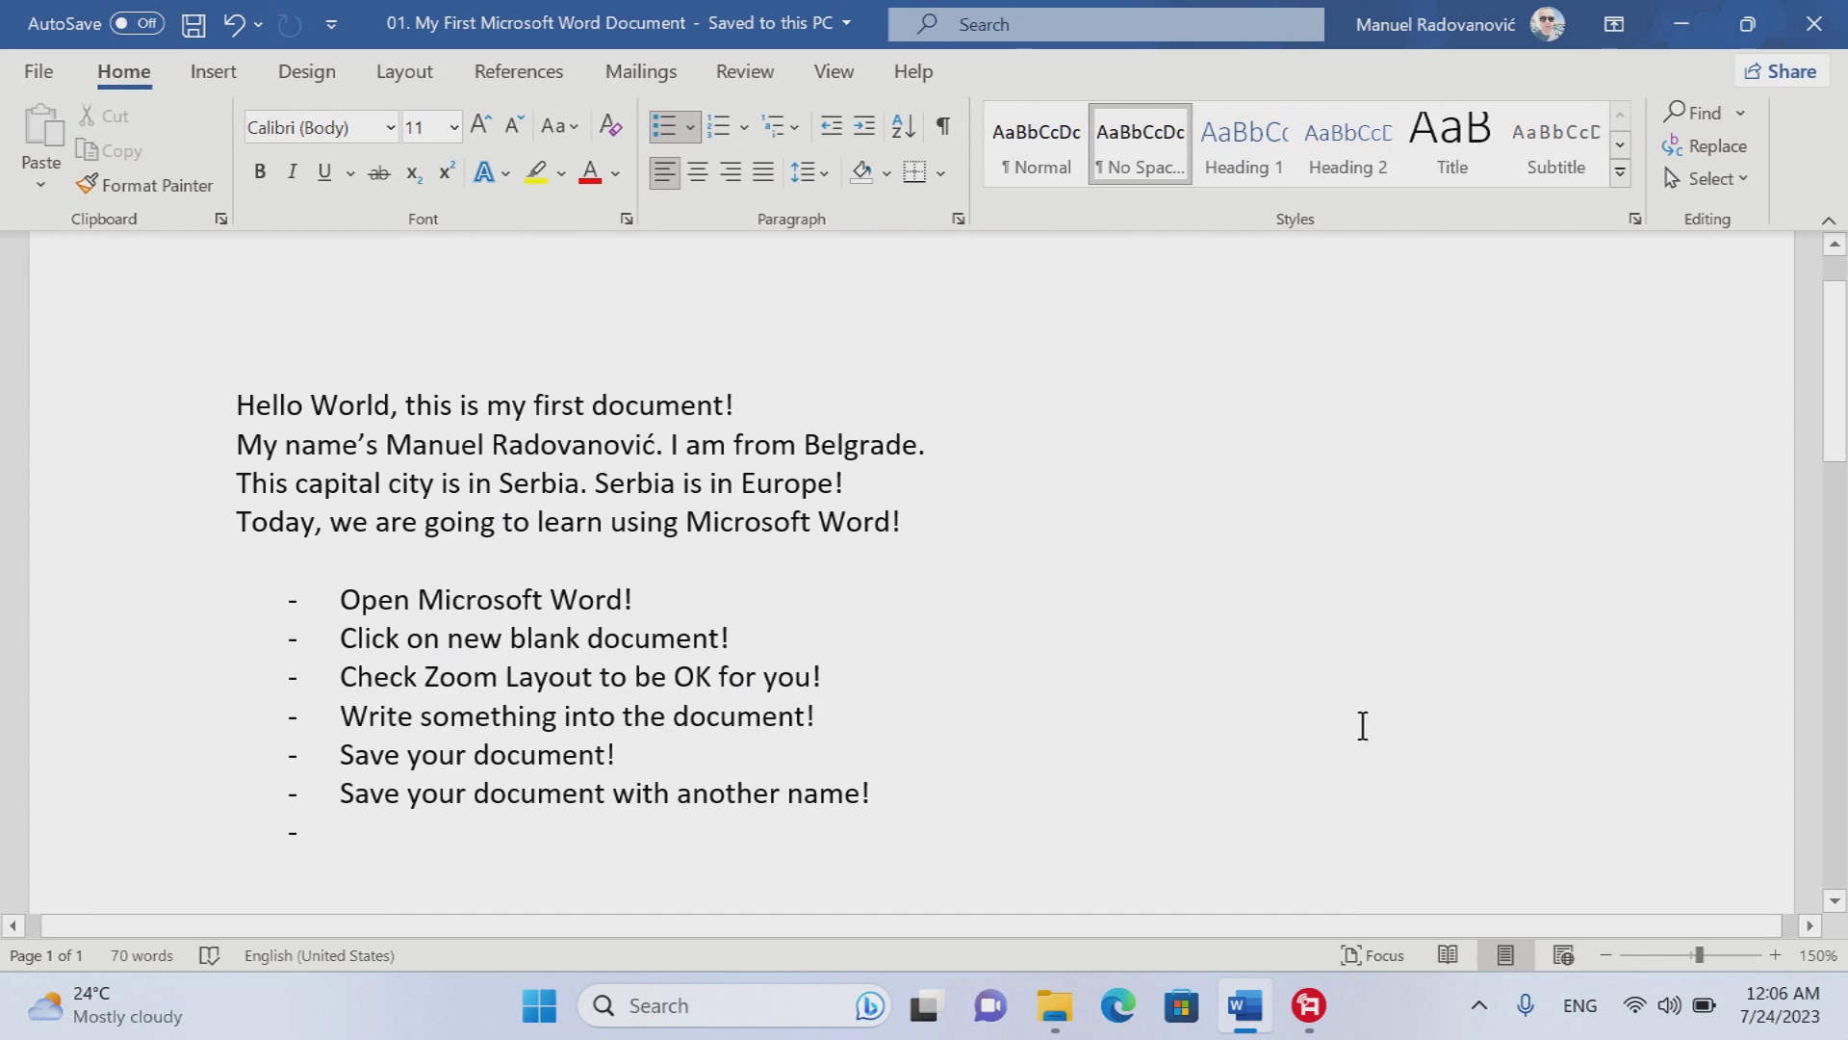
- Write the seventh list item as "Delete the old document!" and save the document
{"action": "type", "text": "De"}
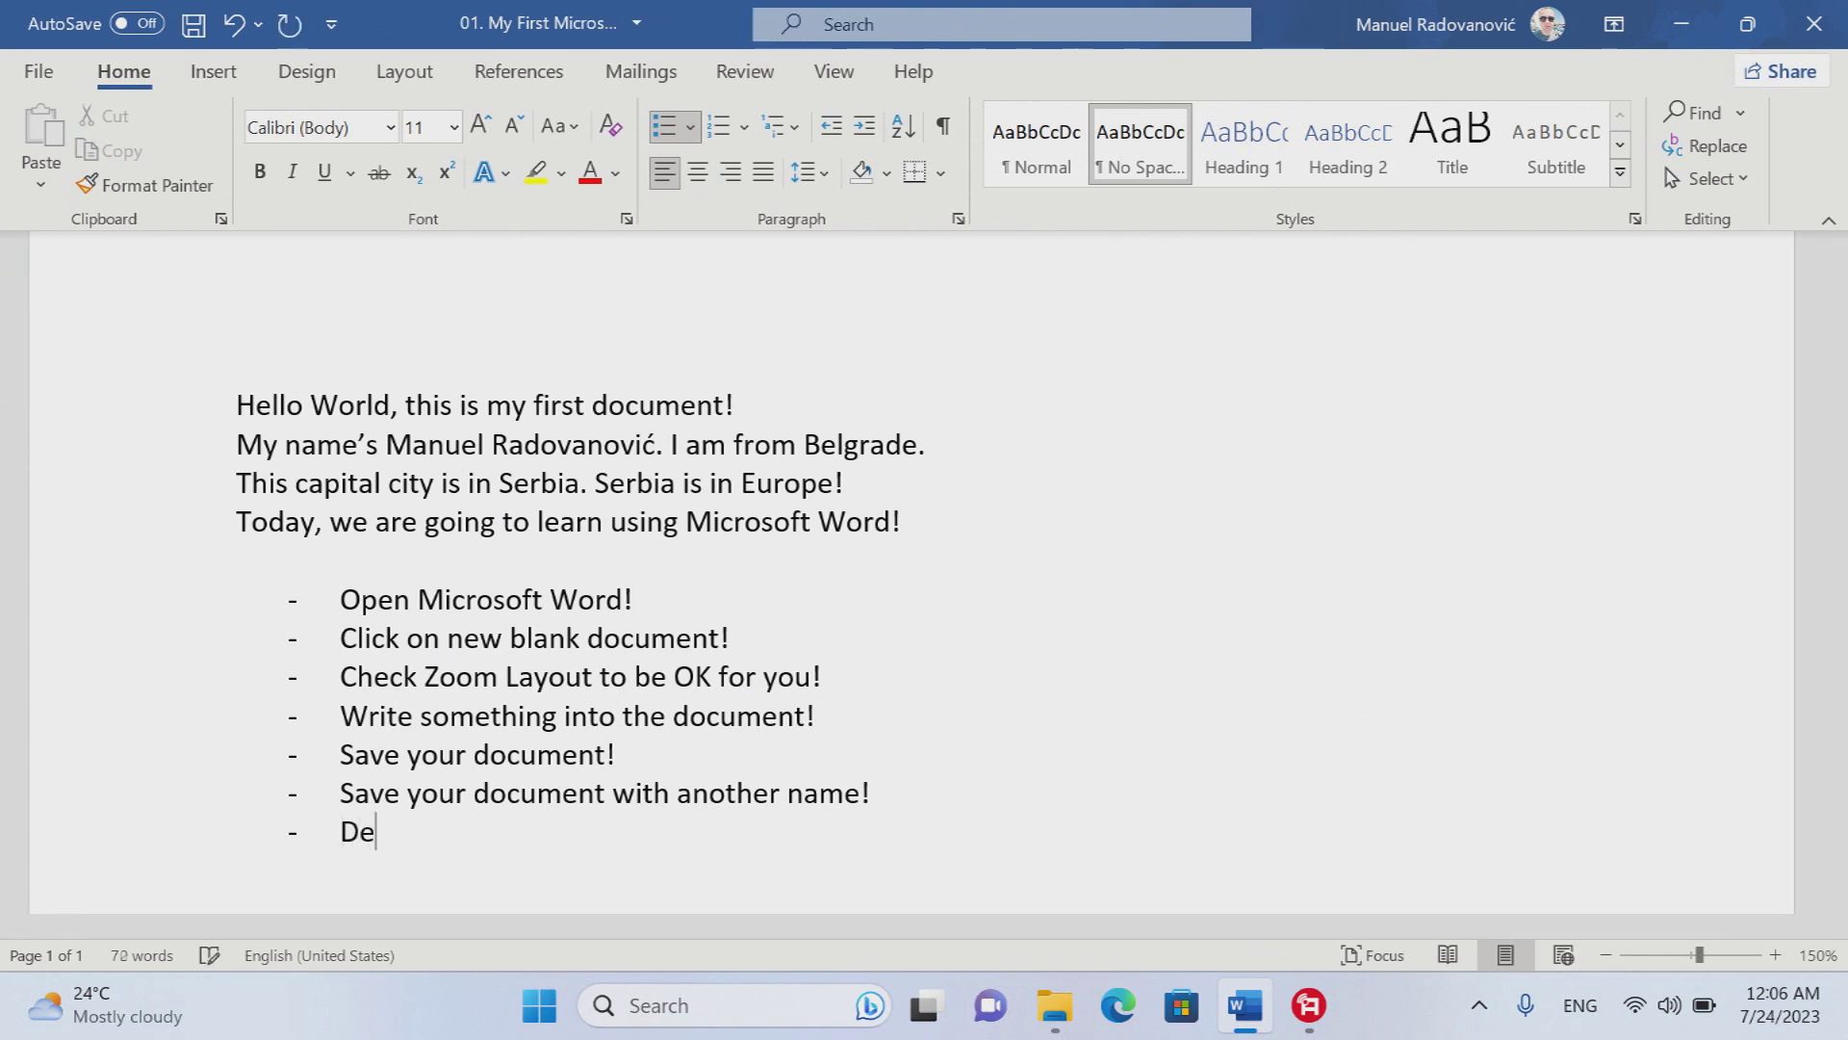
{"action": "type", "text": "lete old "}
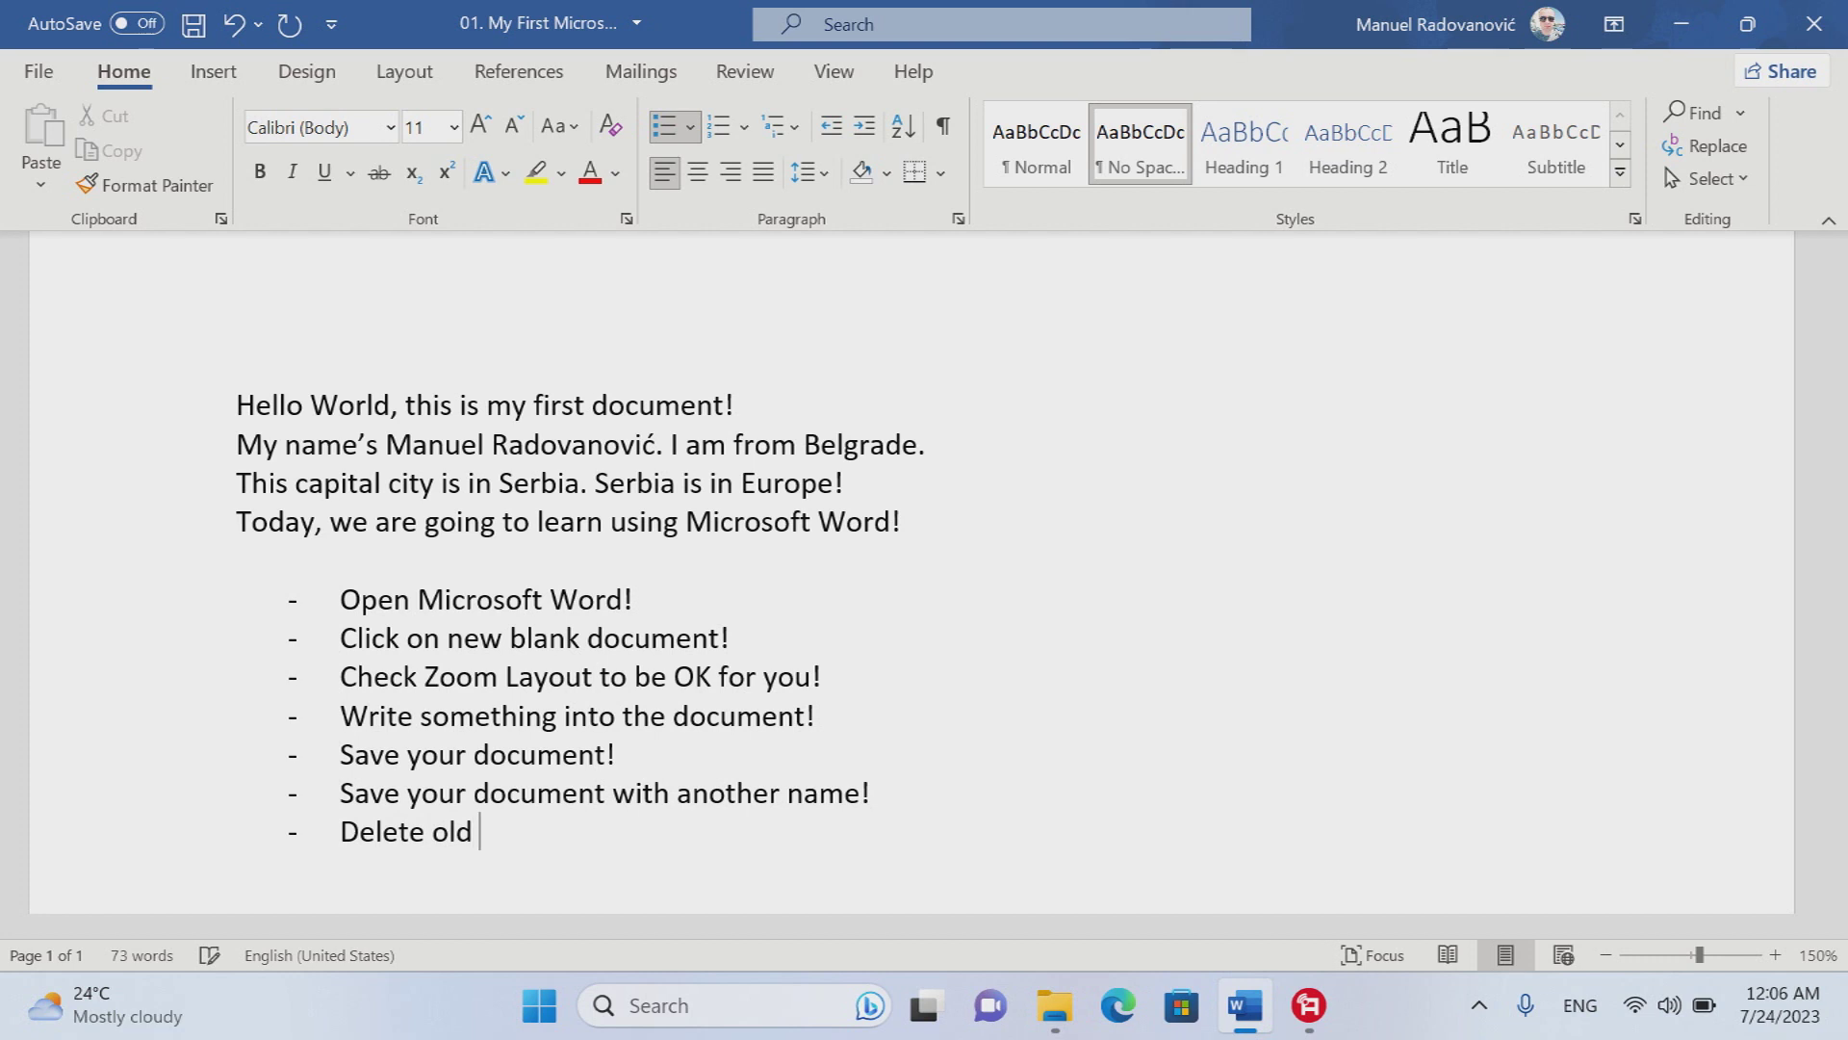
{"action": "type", "text": "document!"}
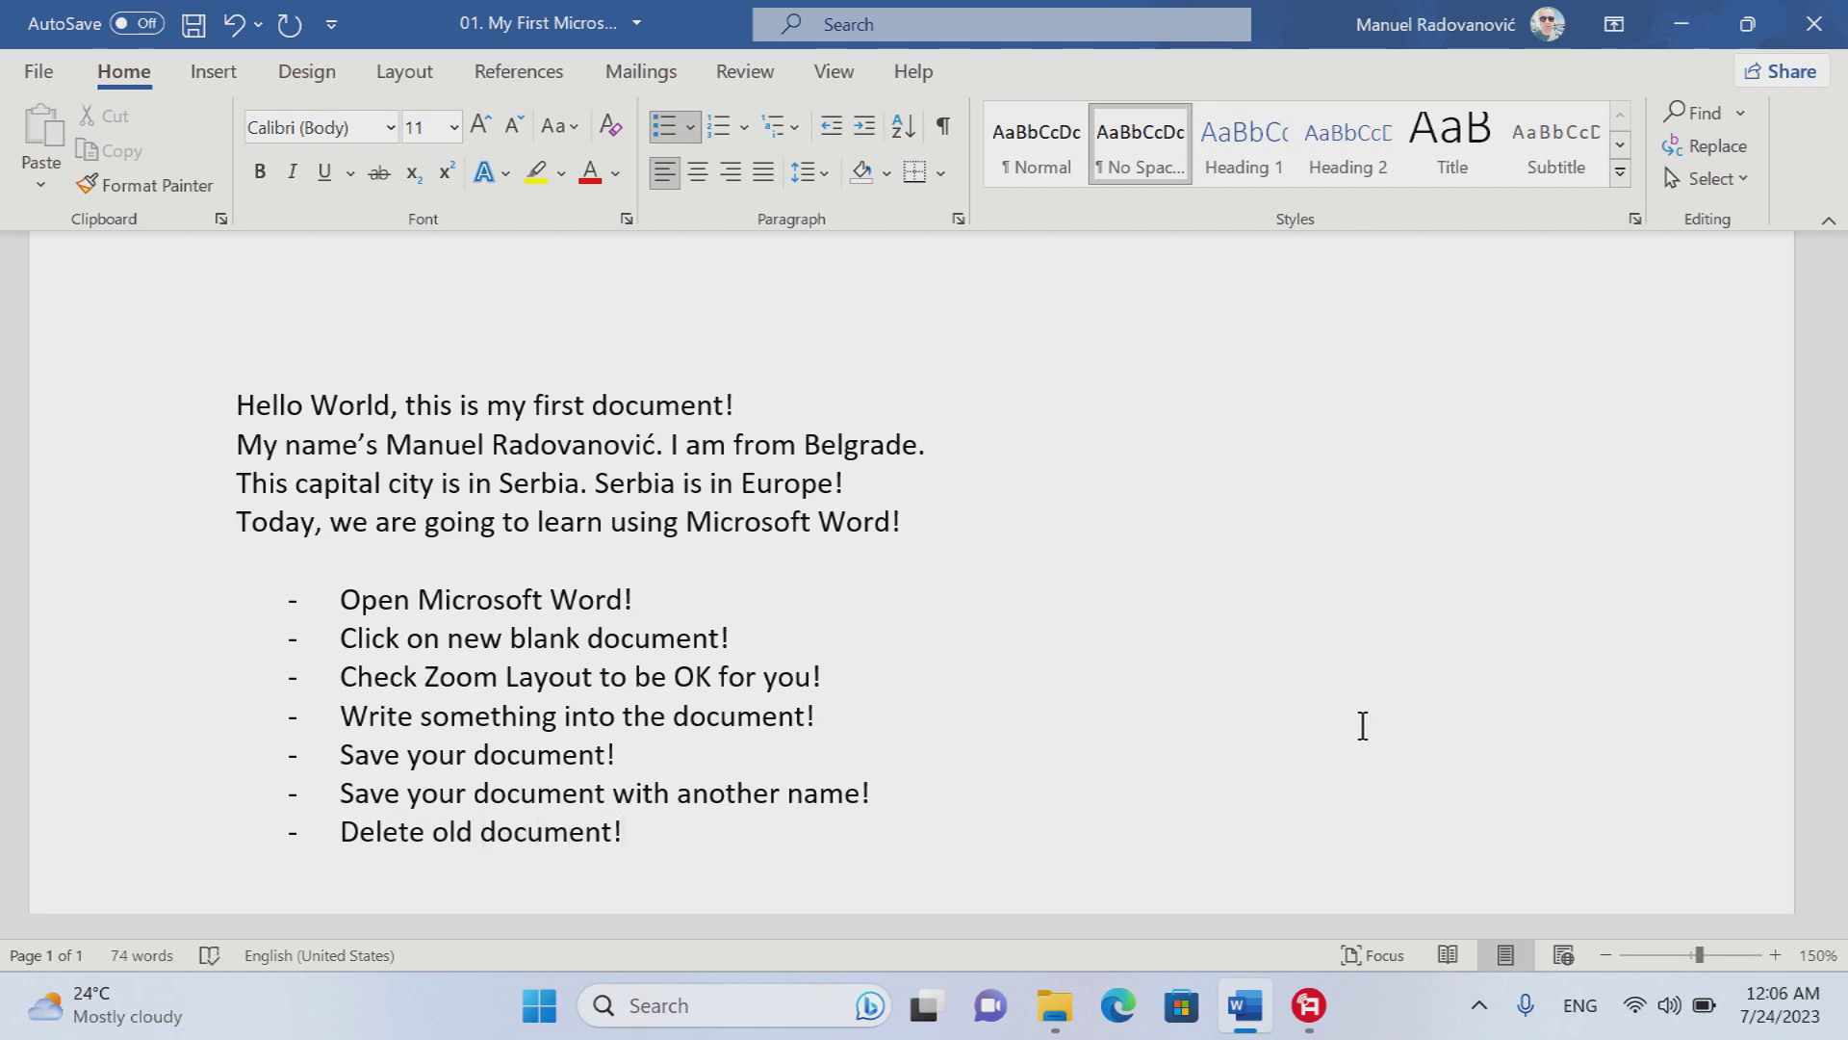
{"action": "type", "text": "the"}
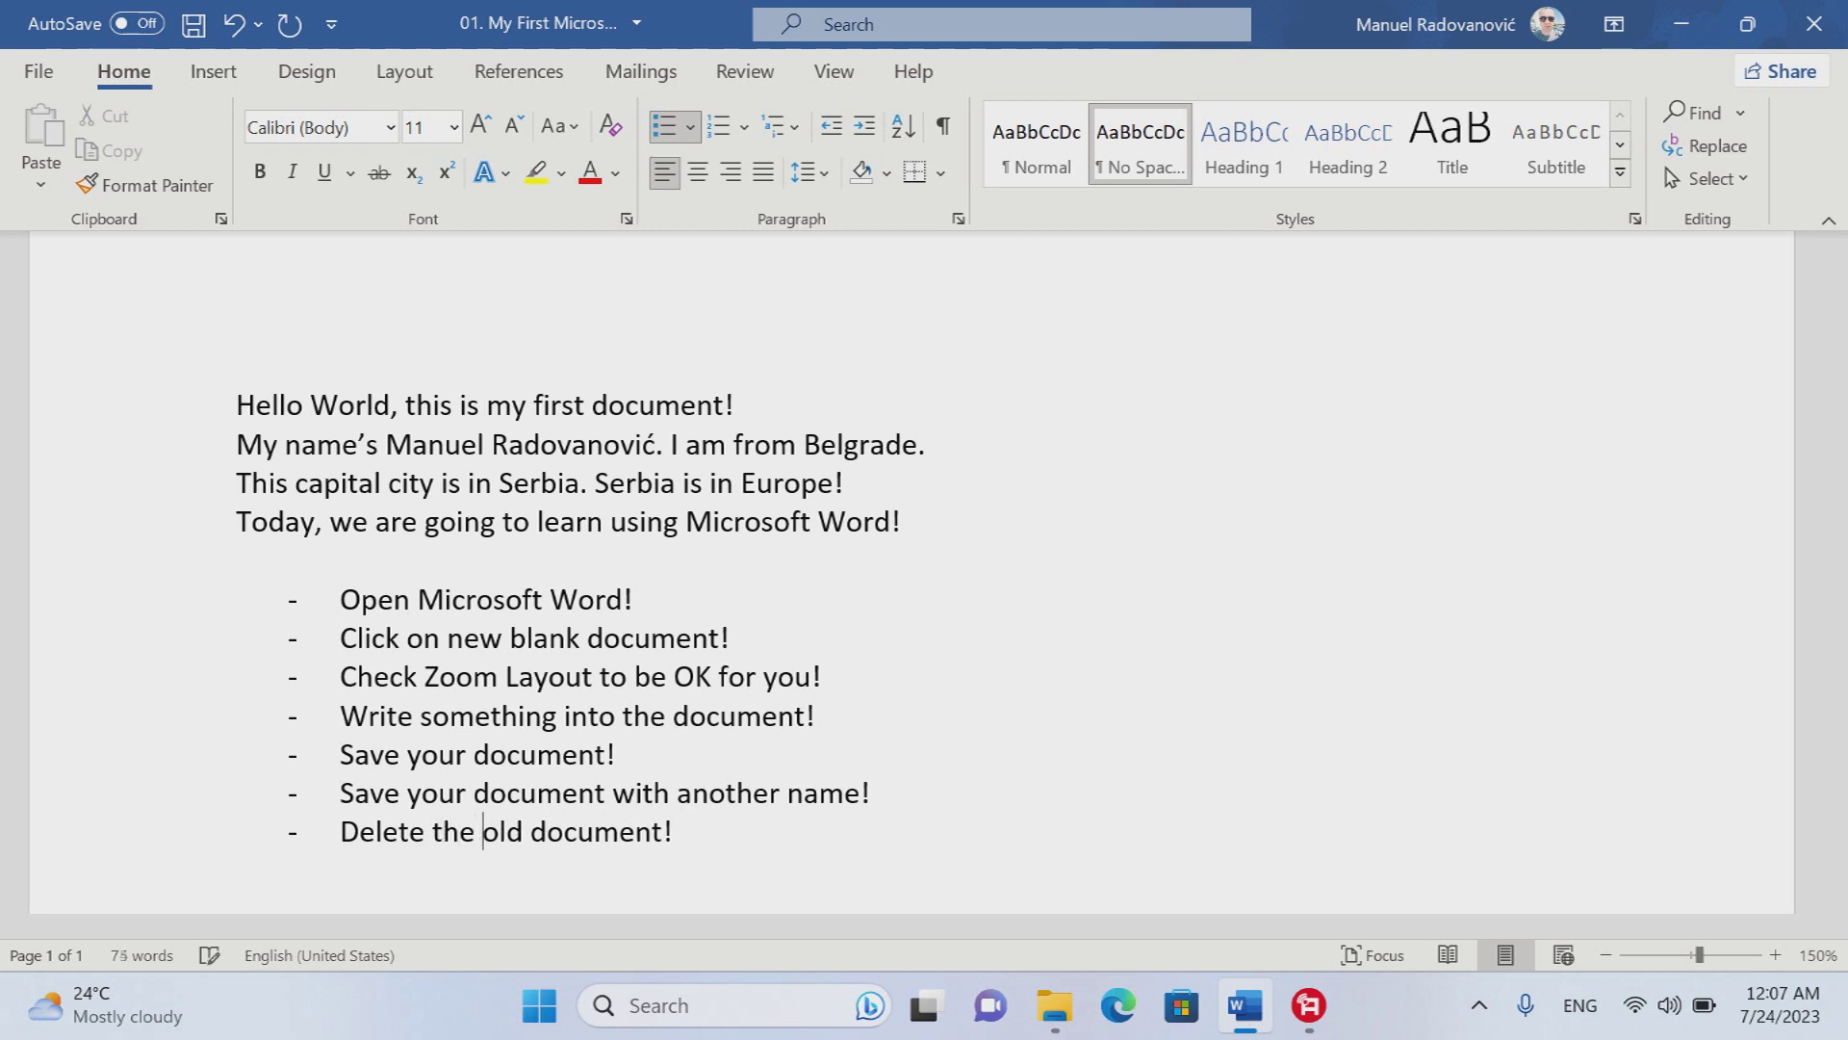
{"action": "key", "text": "End"}
{"action": "left_click", "coordinate": [193, 24]}
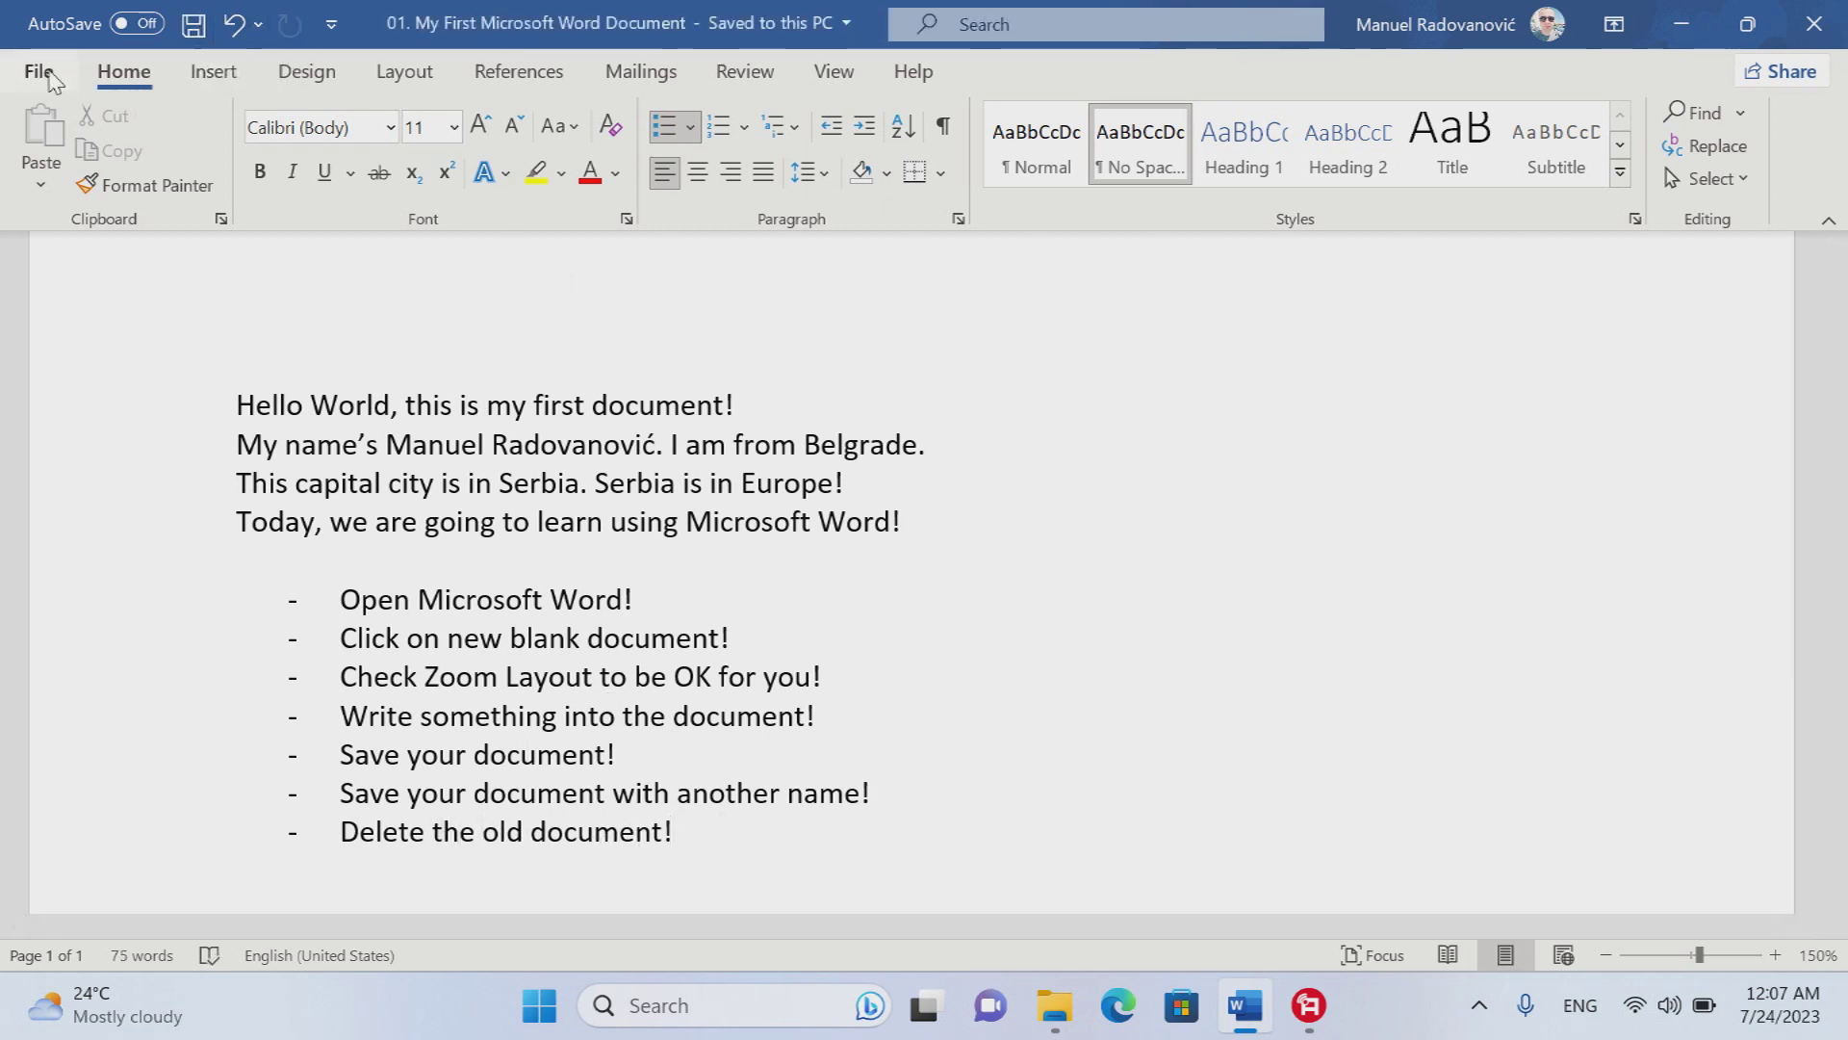
- Switch to File Explorer and delete "01. Hello World, my first Microsoft Word document" from the microsoft_word_tutorial folder
{"action": "left_click", "coordinate": [41, 72]}
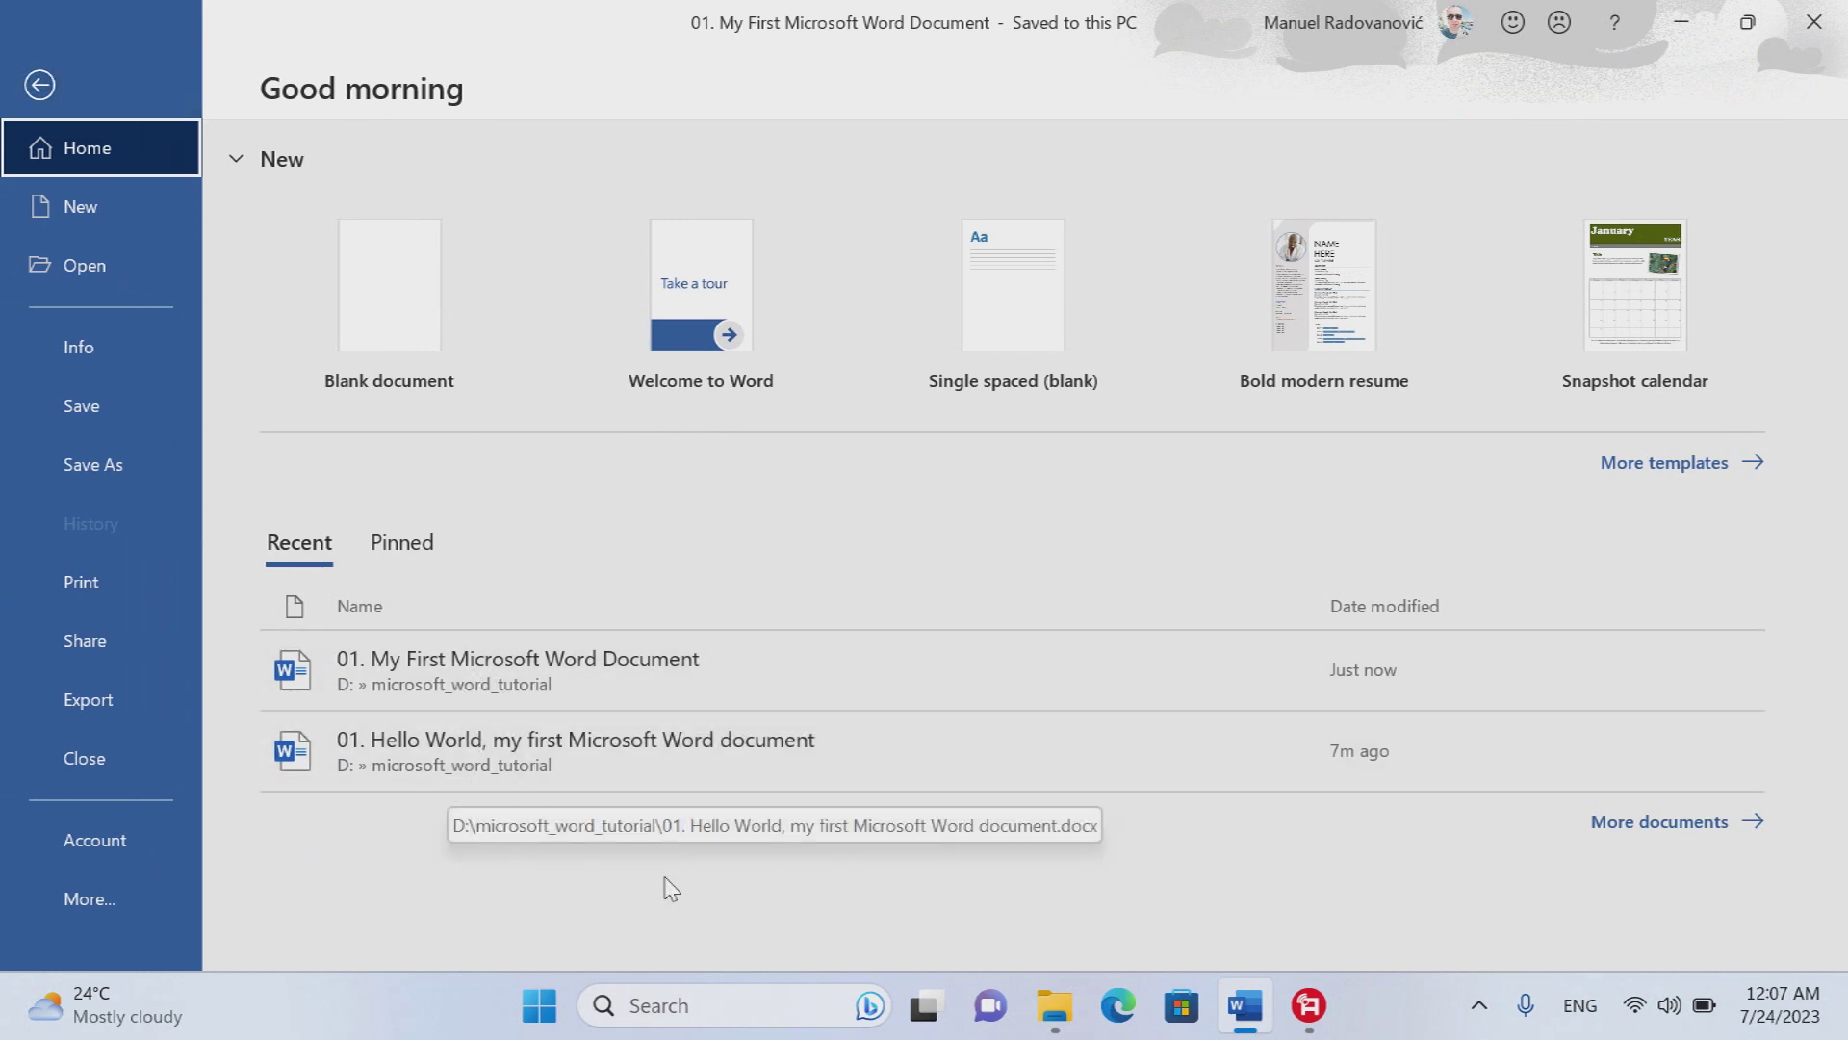
{"action": "left_click", "coordinate": [1055, 1005]}
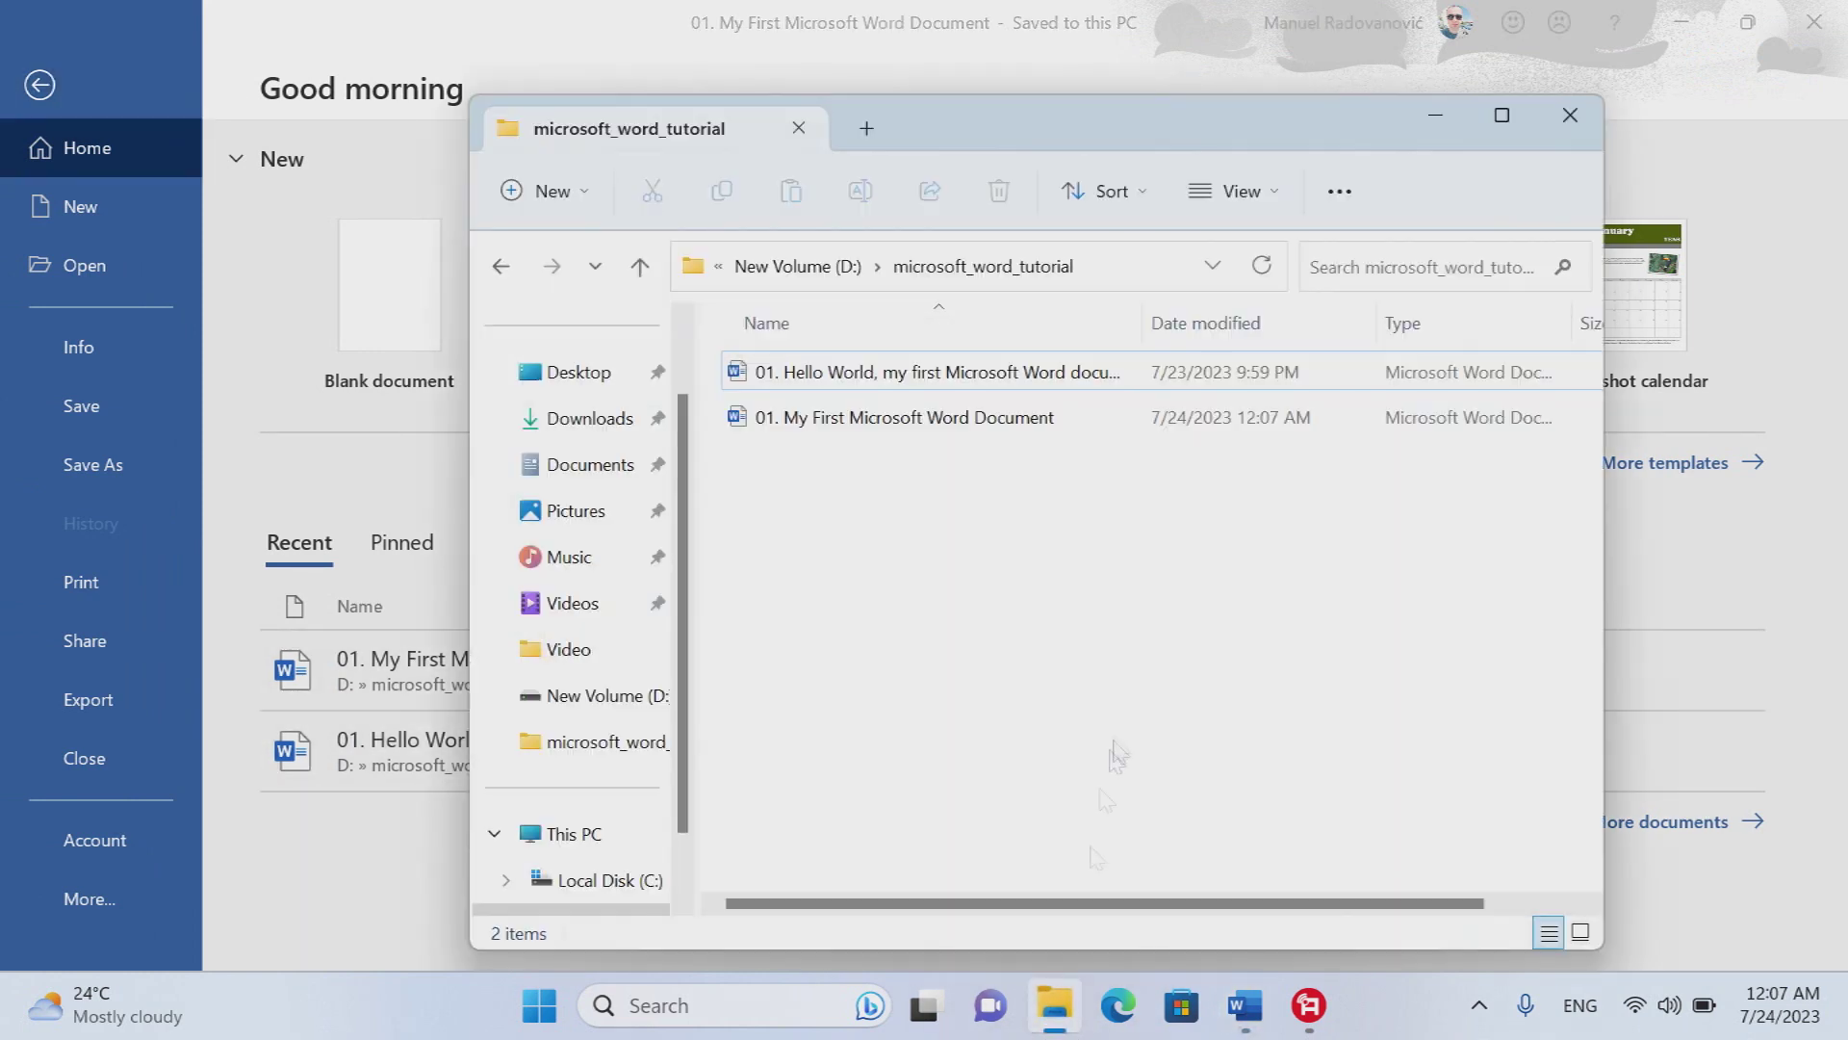
{"action": "left_click", "coordinate": [792, 382]}
{"action": "right_click", "coordinate": [792, 383]}
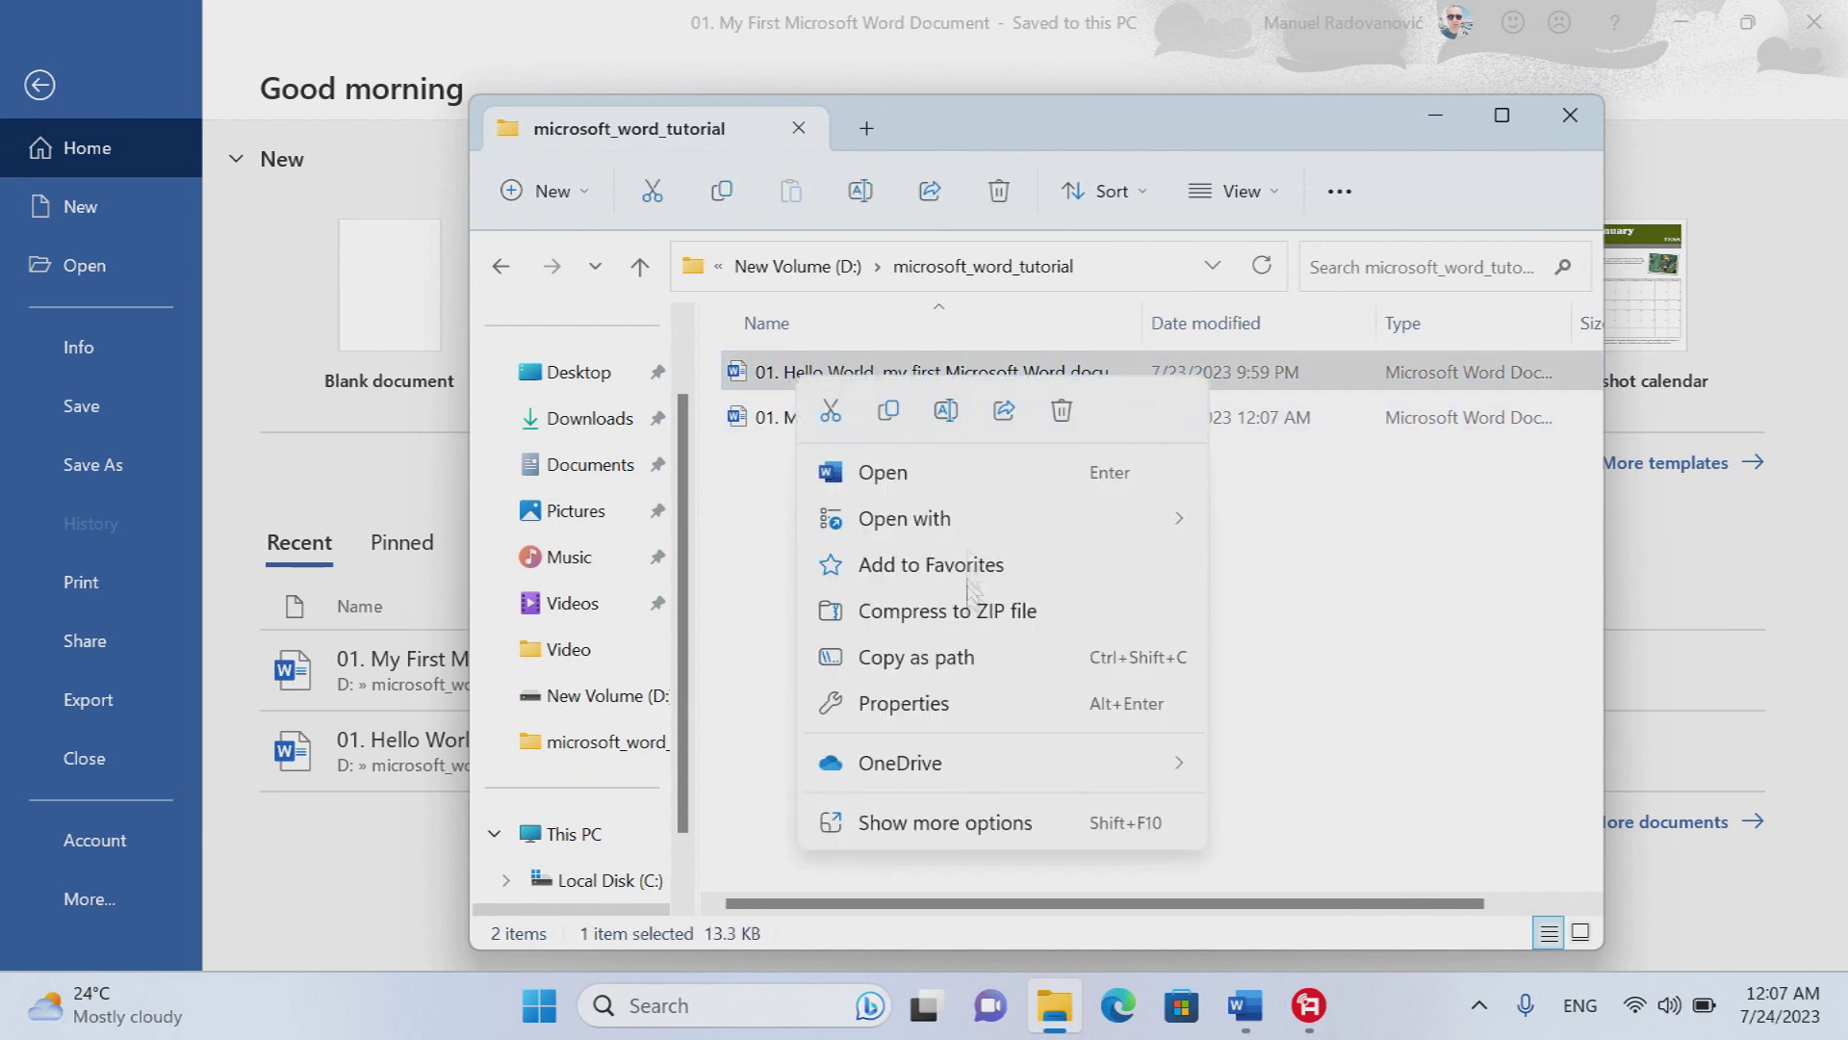
{"action": "left_click", "coordinate": [941, 823]}
{"action": "left_click", "coordinate": [1011, 726]}
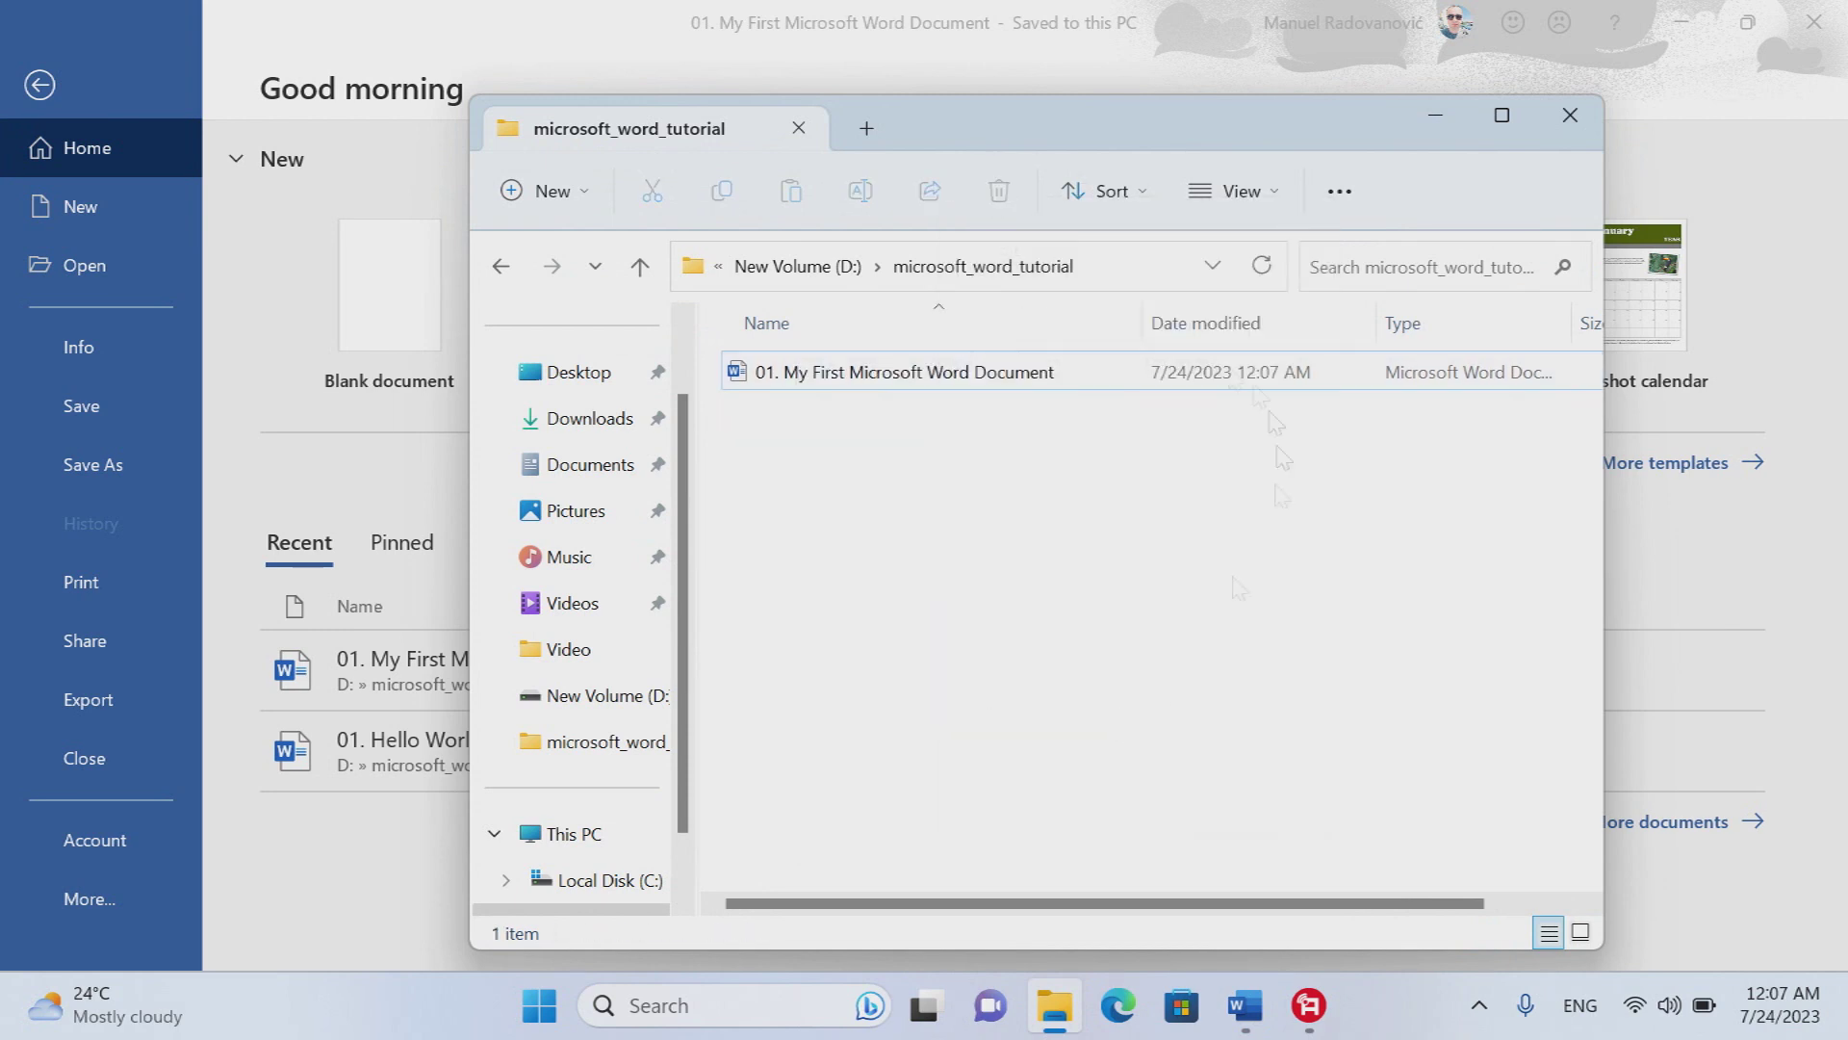
{"action": "left_click", "coordinate": [1435, 115]}
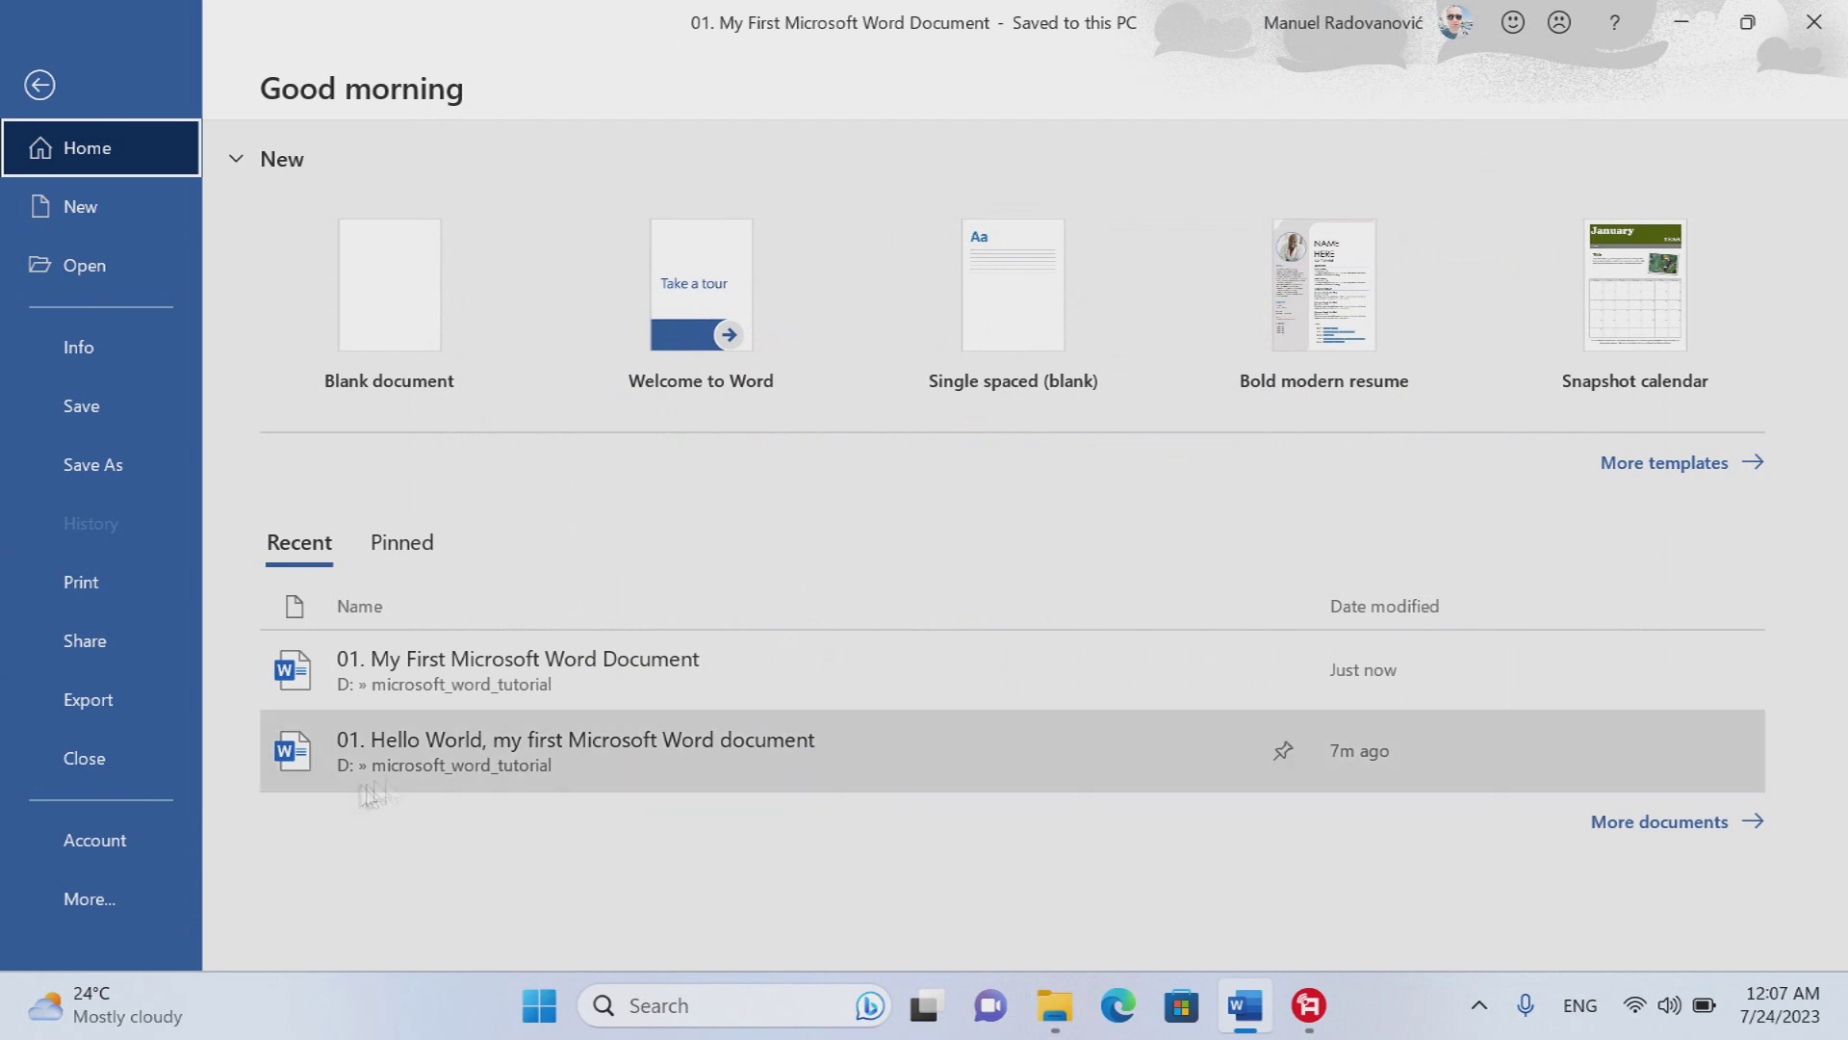
- Delete the old "01. Hello World, my first Microsoft Word document" file through Word's recent documents and return to the open document
{"action": "right_click", "coordinate": [1654, 753]}
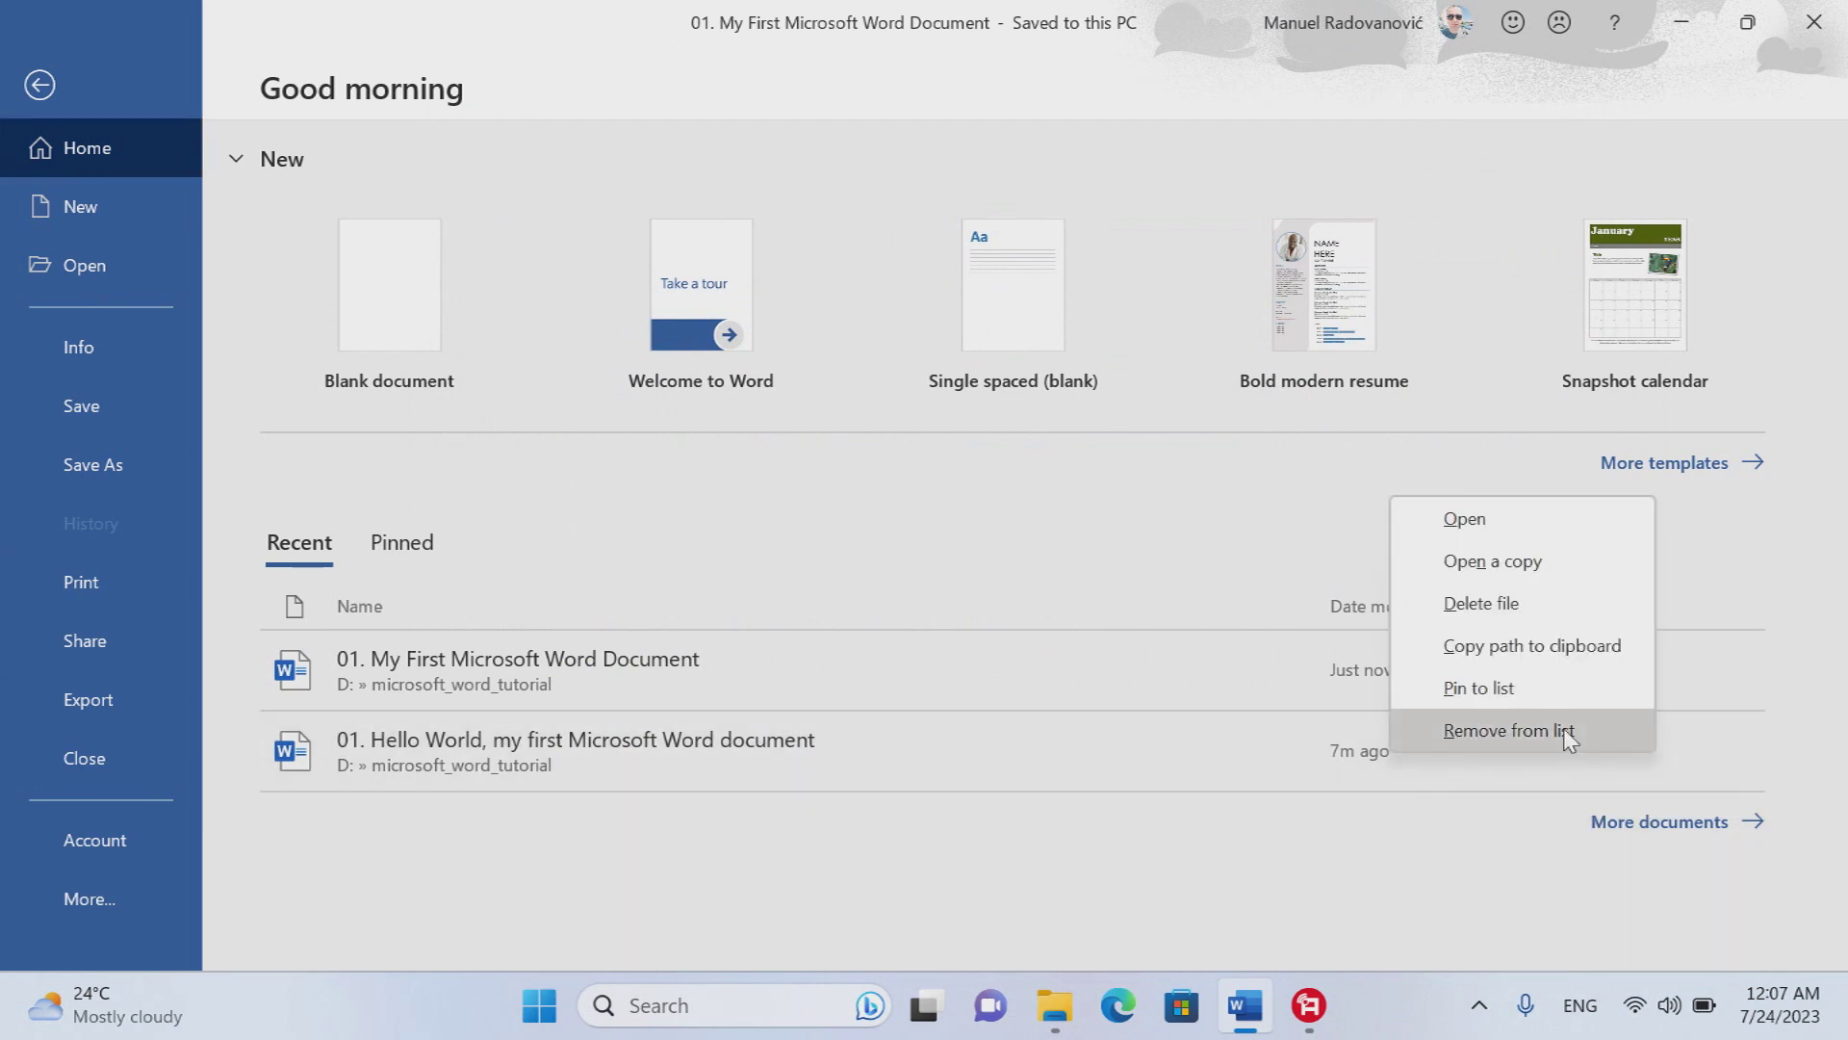
{"action": "left_click", "coordinate": [1442, 861]}
{"action": "right_click", "coordinate": [1695, 746]}
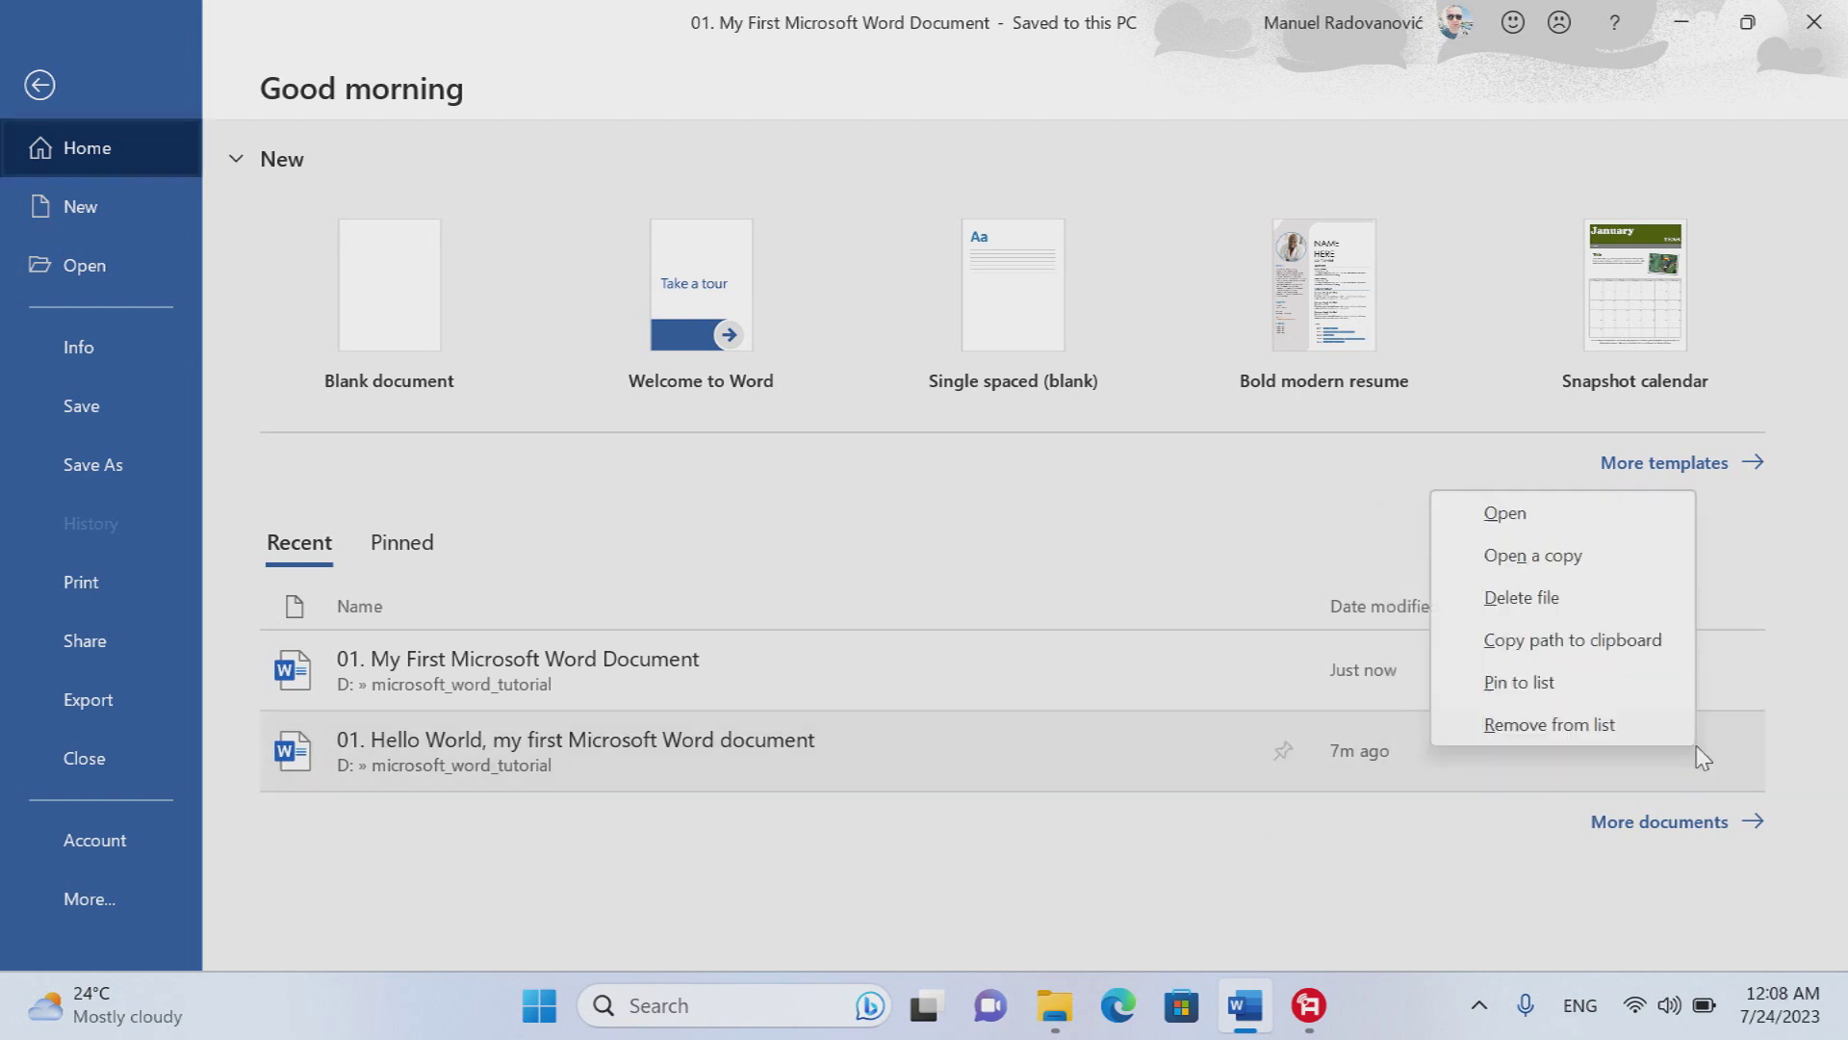
{"action": "left_click", "coordinate": [1564, 614]}
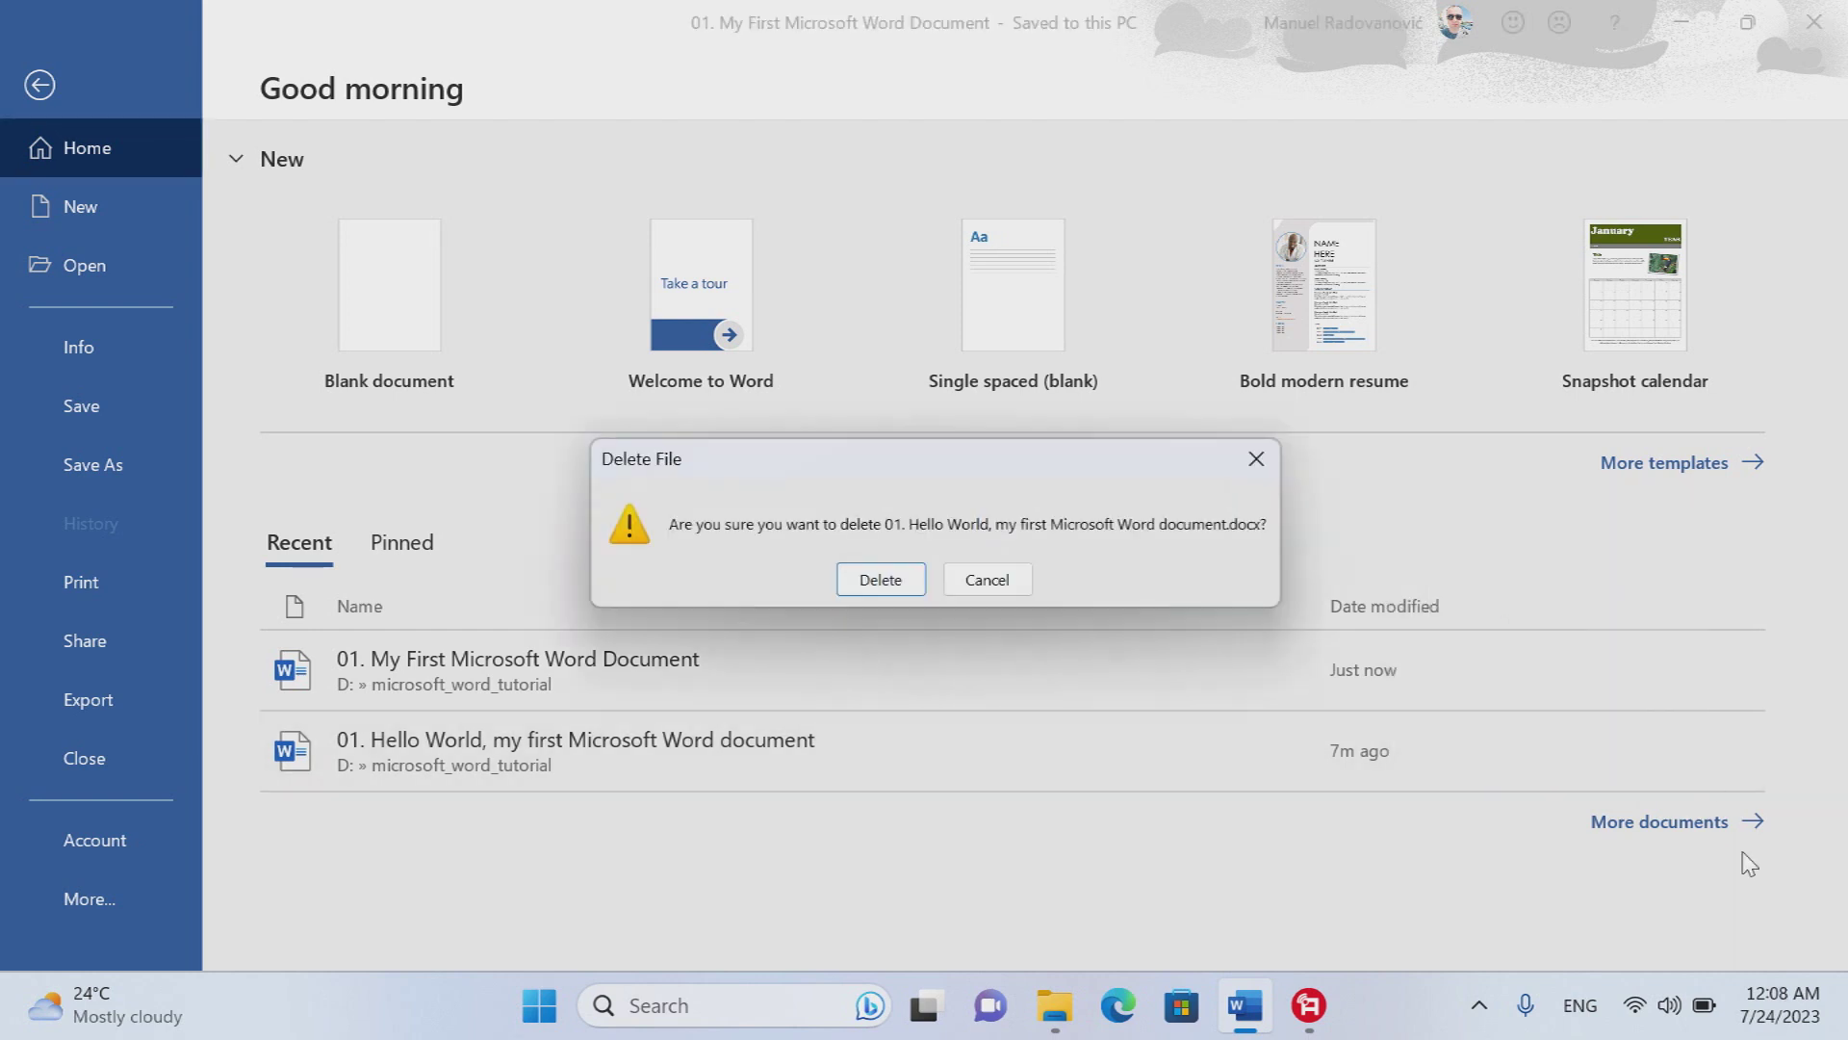
{"action": "left_click", "coordinate": [881, 581]}
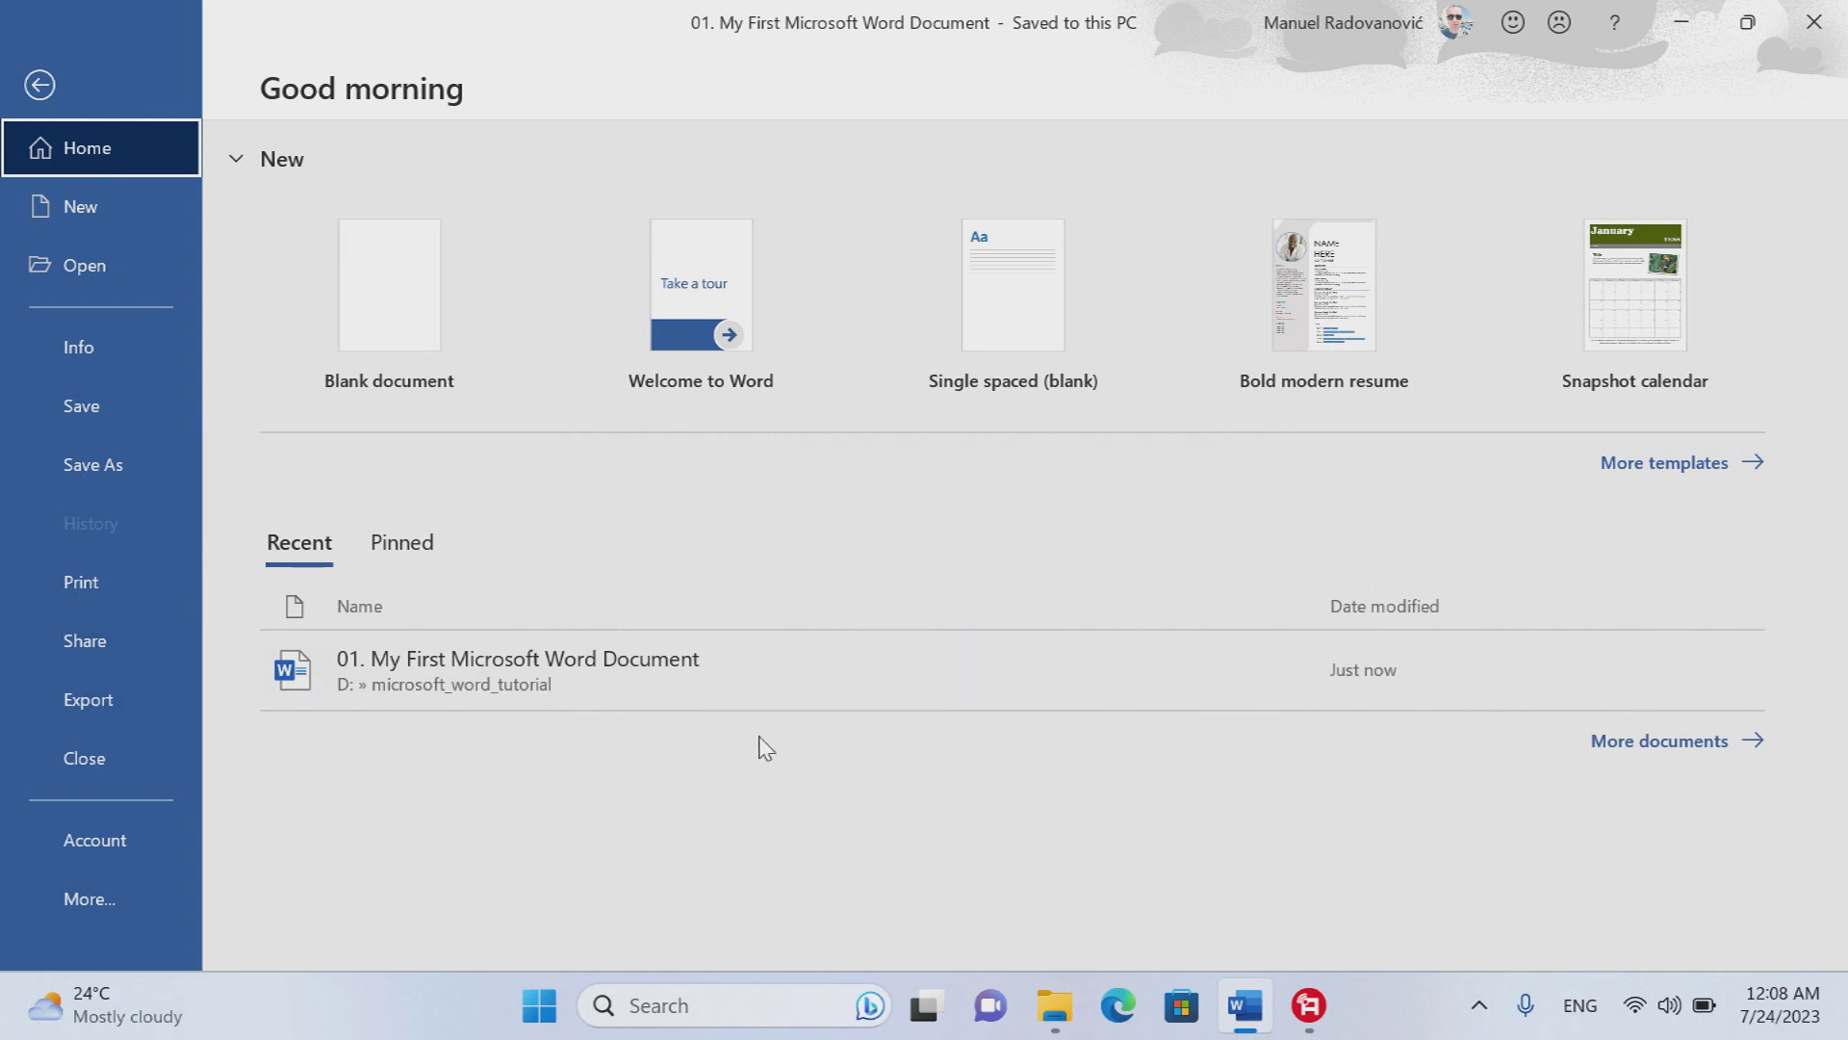
{"action": "left_click", "coordinate": [39, 91]}
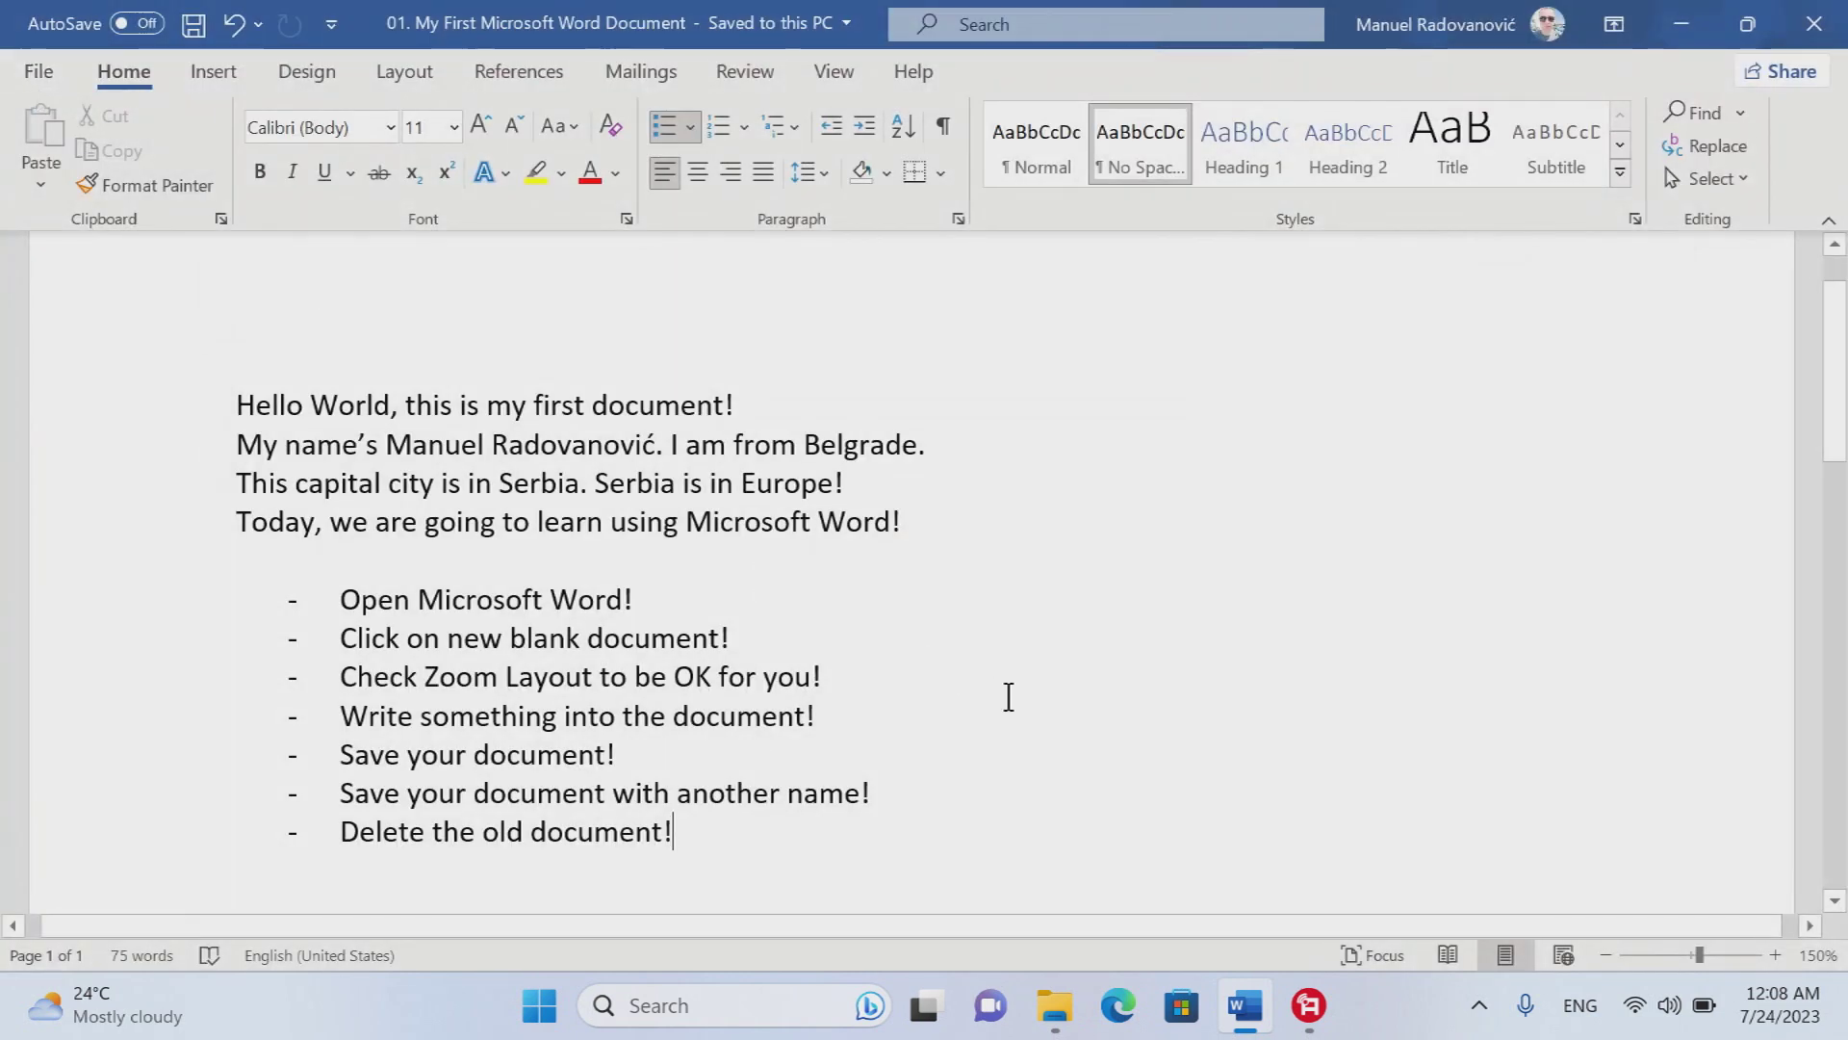
- Add an eighth list item reading "Close and open the document!"
{"action": "key", "text": "Return"}
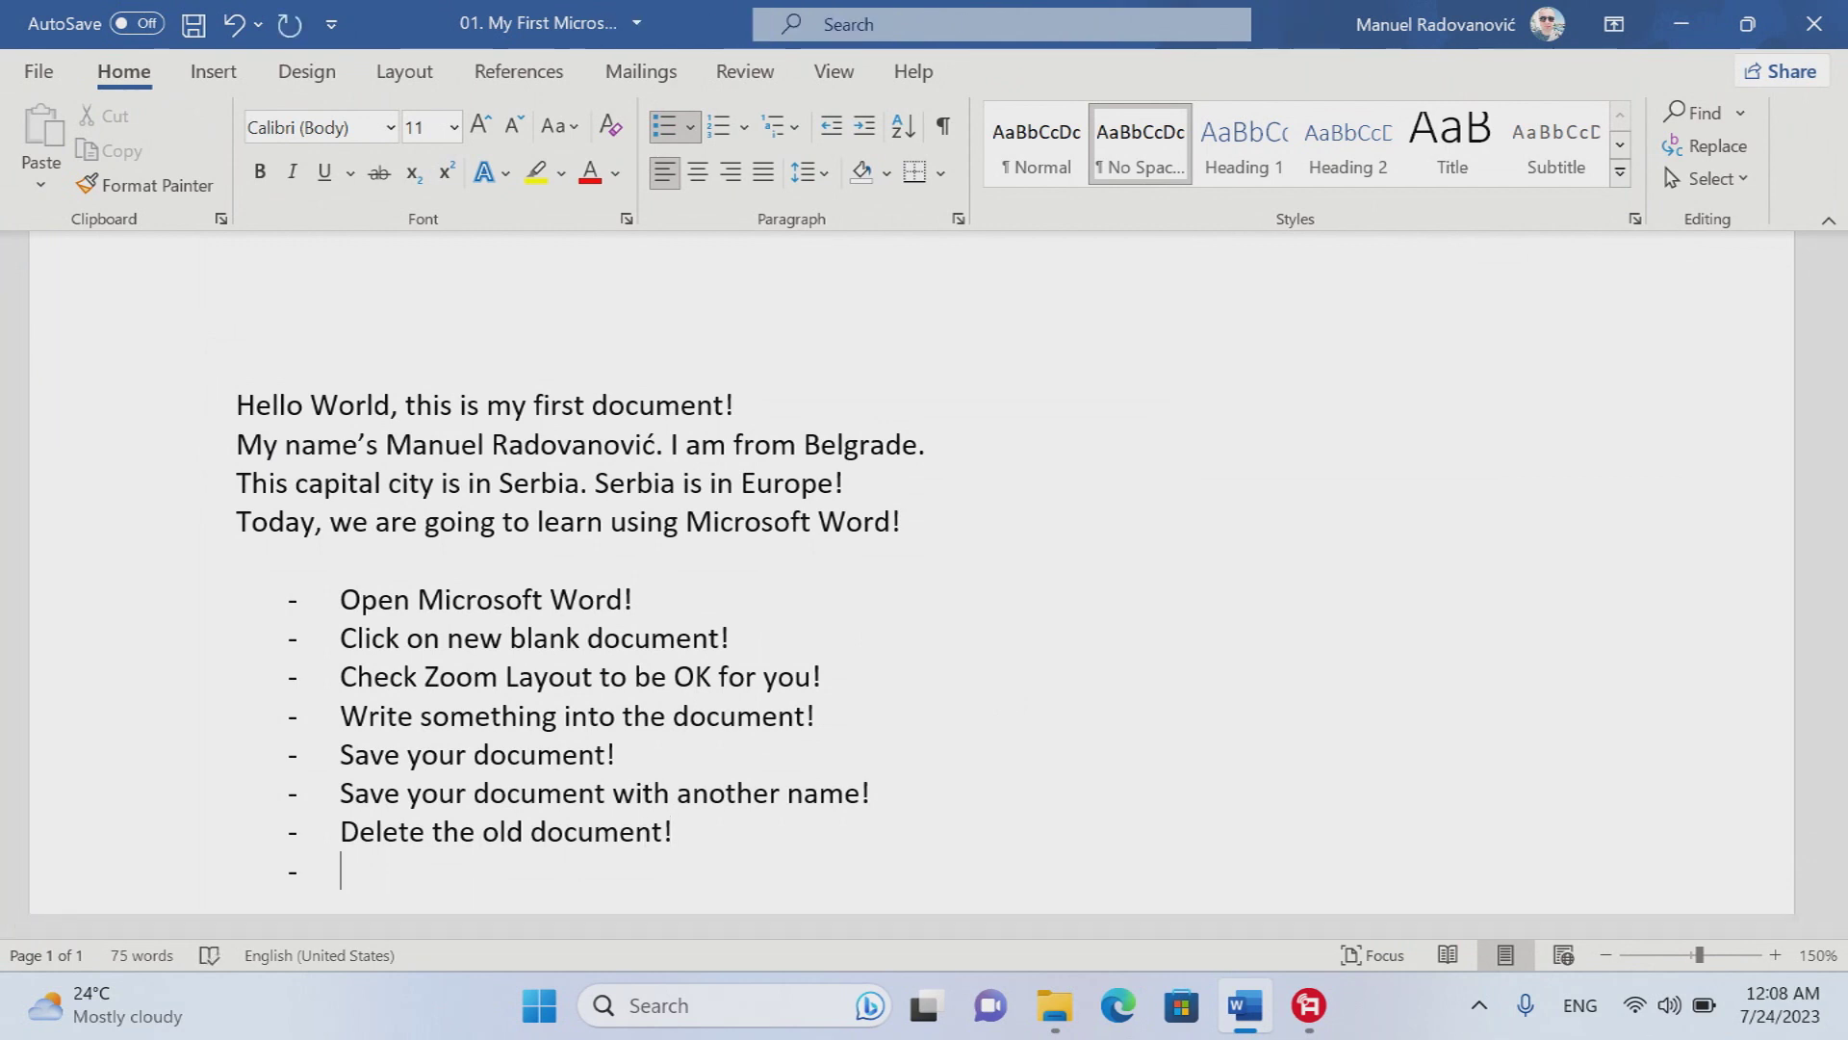
{"action": "type", "text": "Close and open th"}
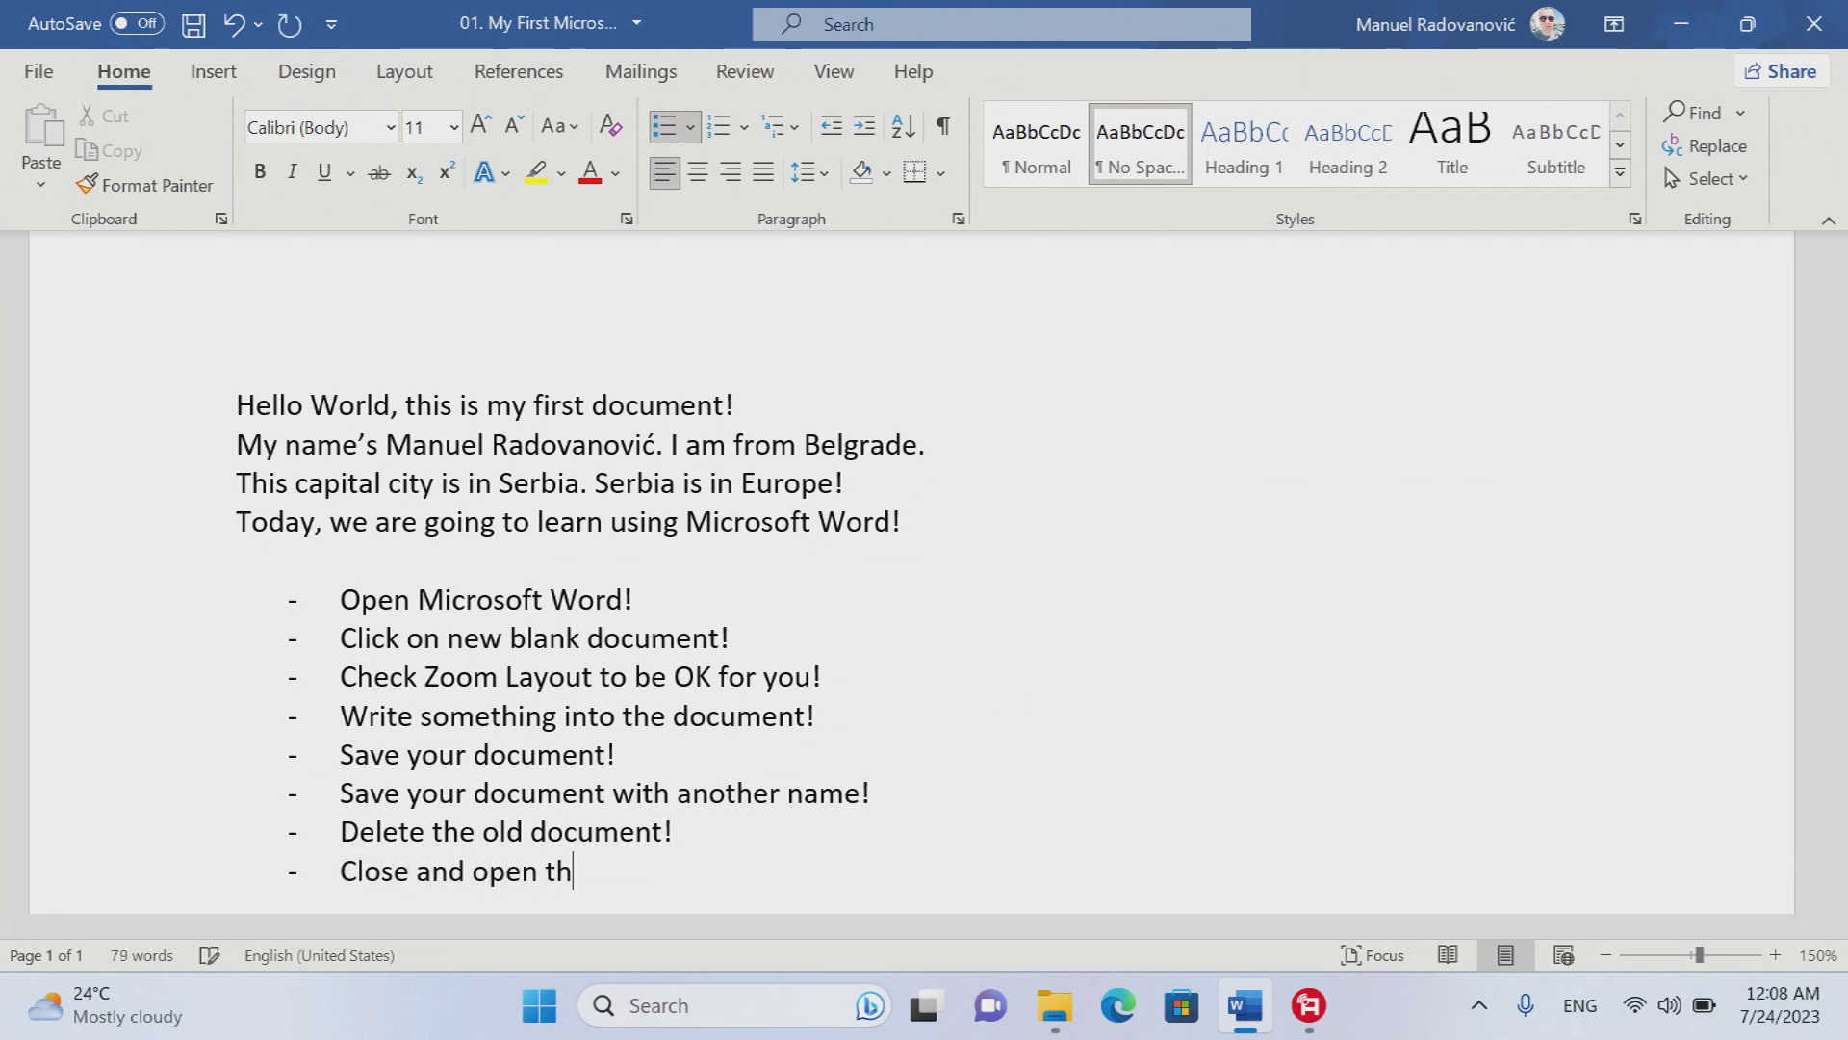
{"action": "type", "text": "e document!"}
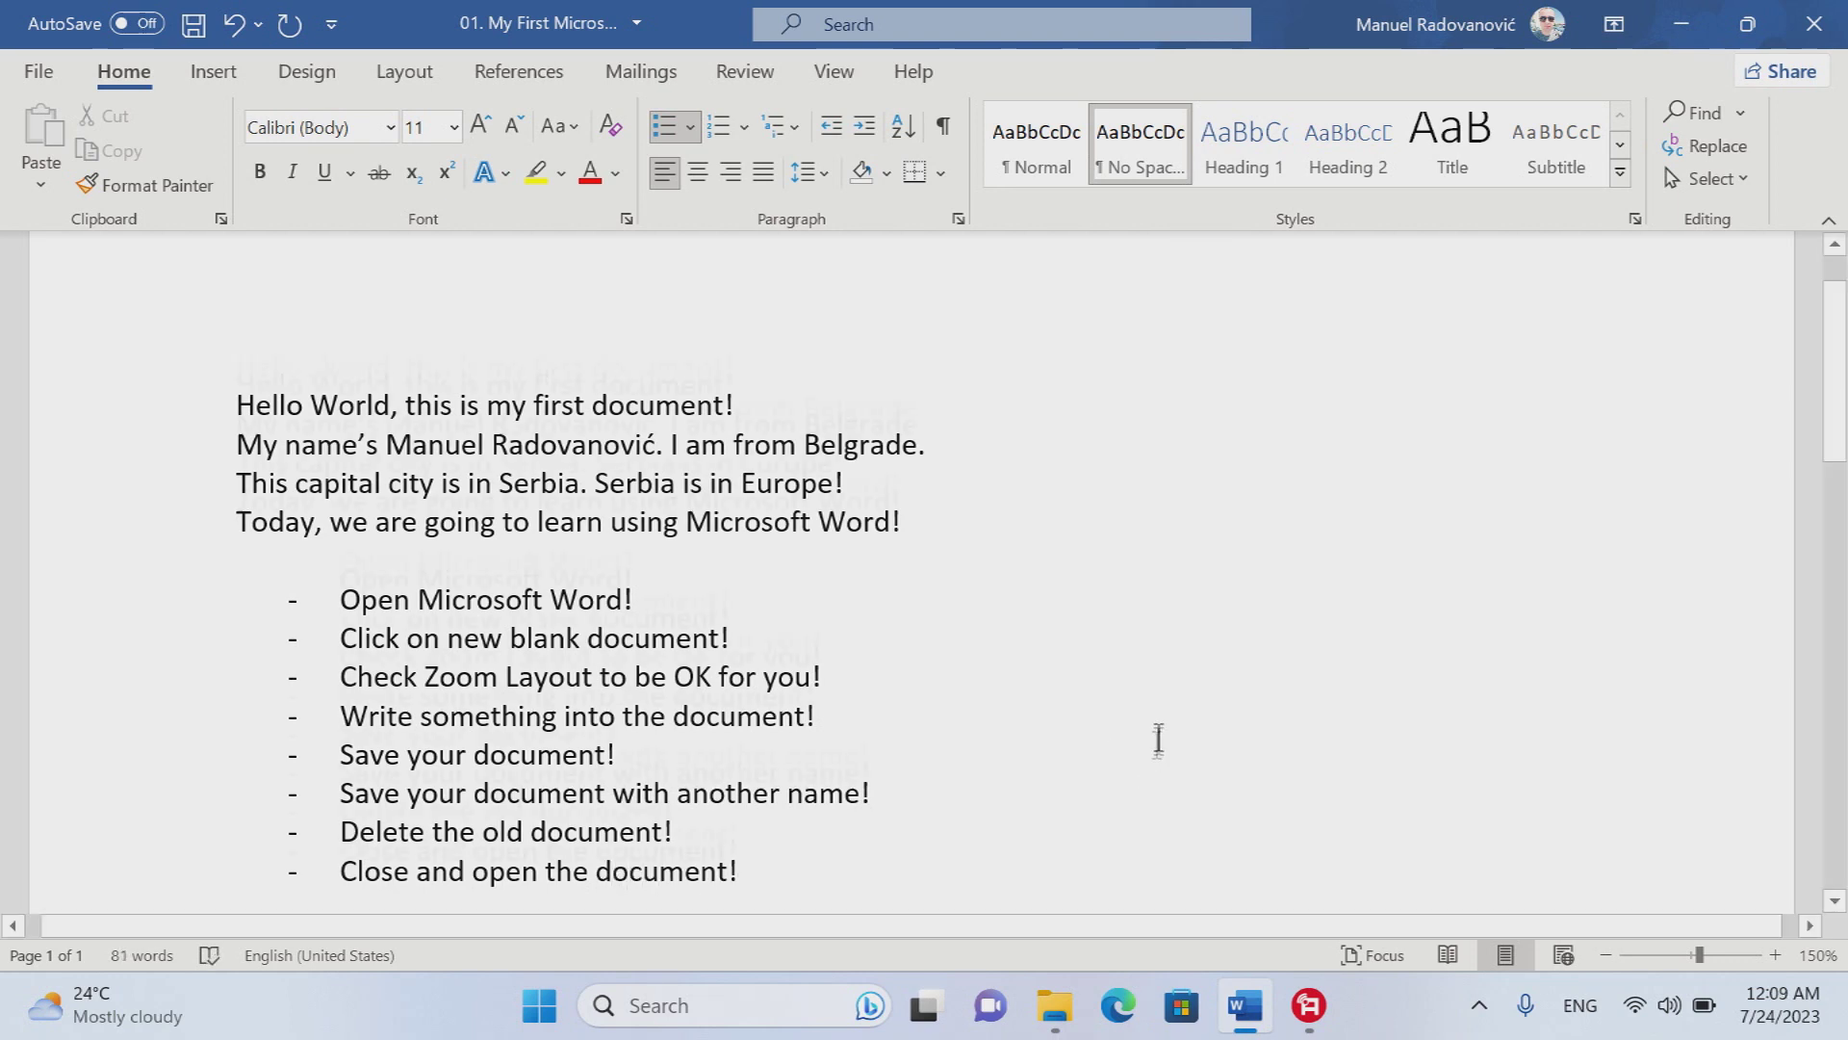
- Close the document with its changes saved and exit Word
{"action": "scroll", "coordinate": [1159, 722], "scroll_direction": "down", "scroll_amount": 1}
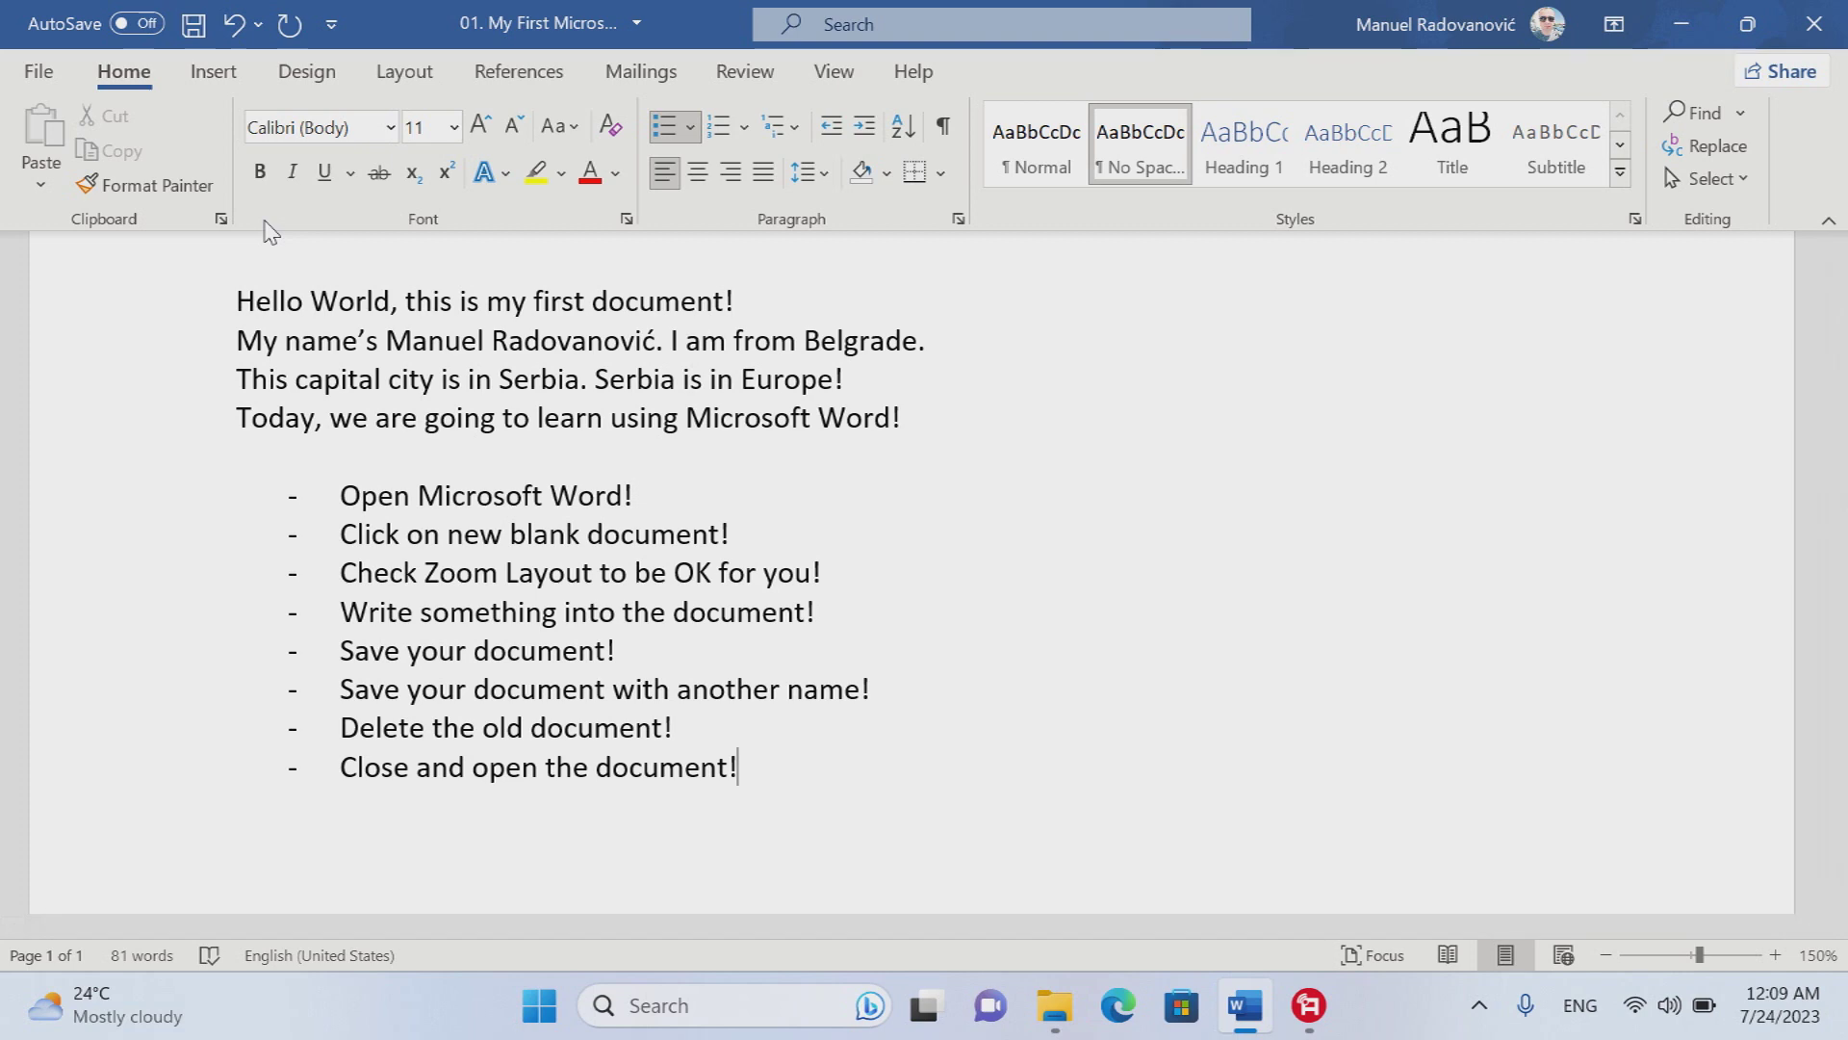
{"action": "left_click", "coordinate": [38, 73]}
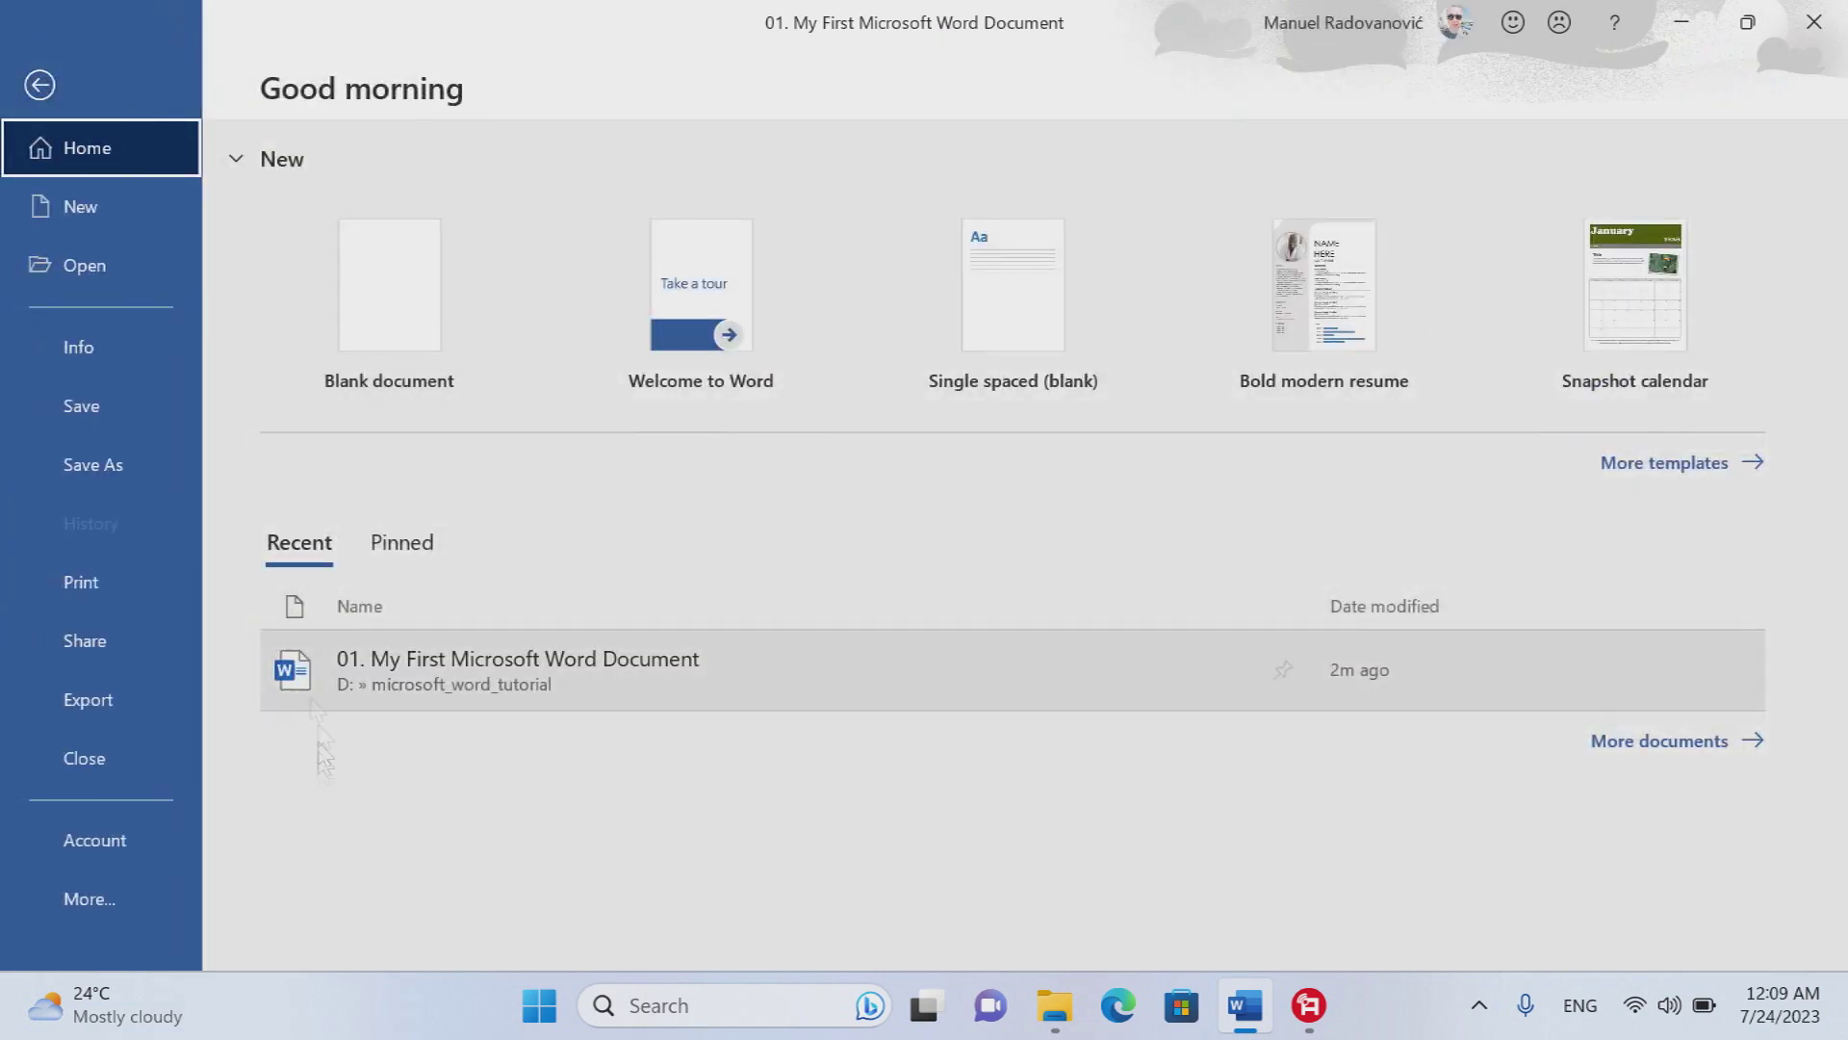
{"action": "left_click", "coordinate": [89, 761]}
{"action": "left_click", "coordinate": [799, 573]}
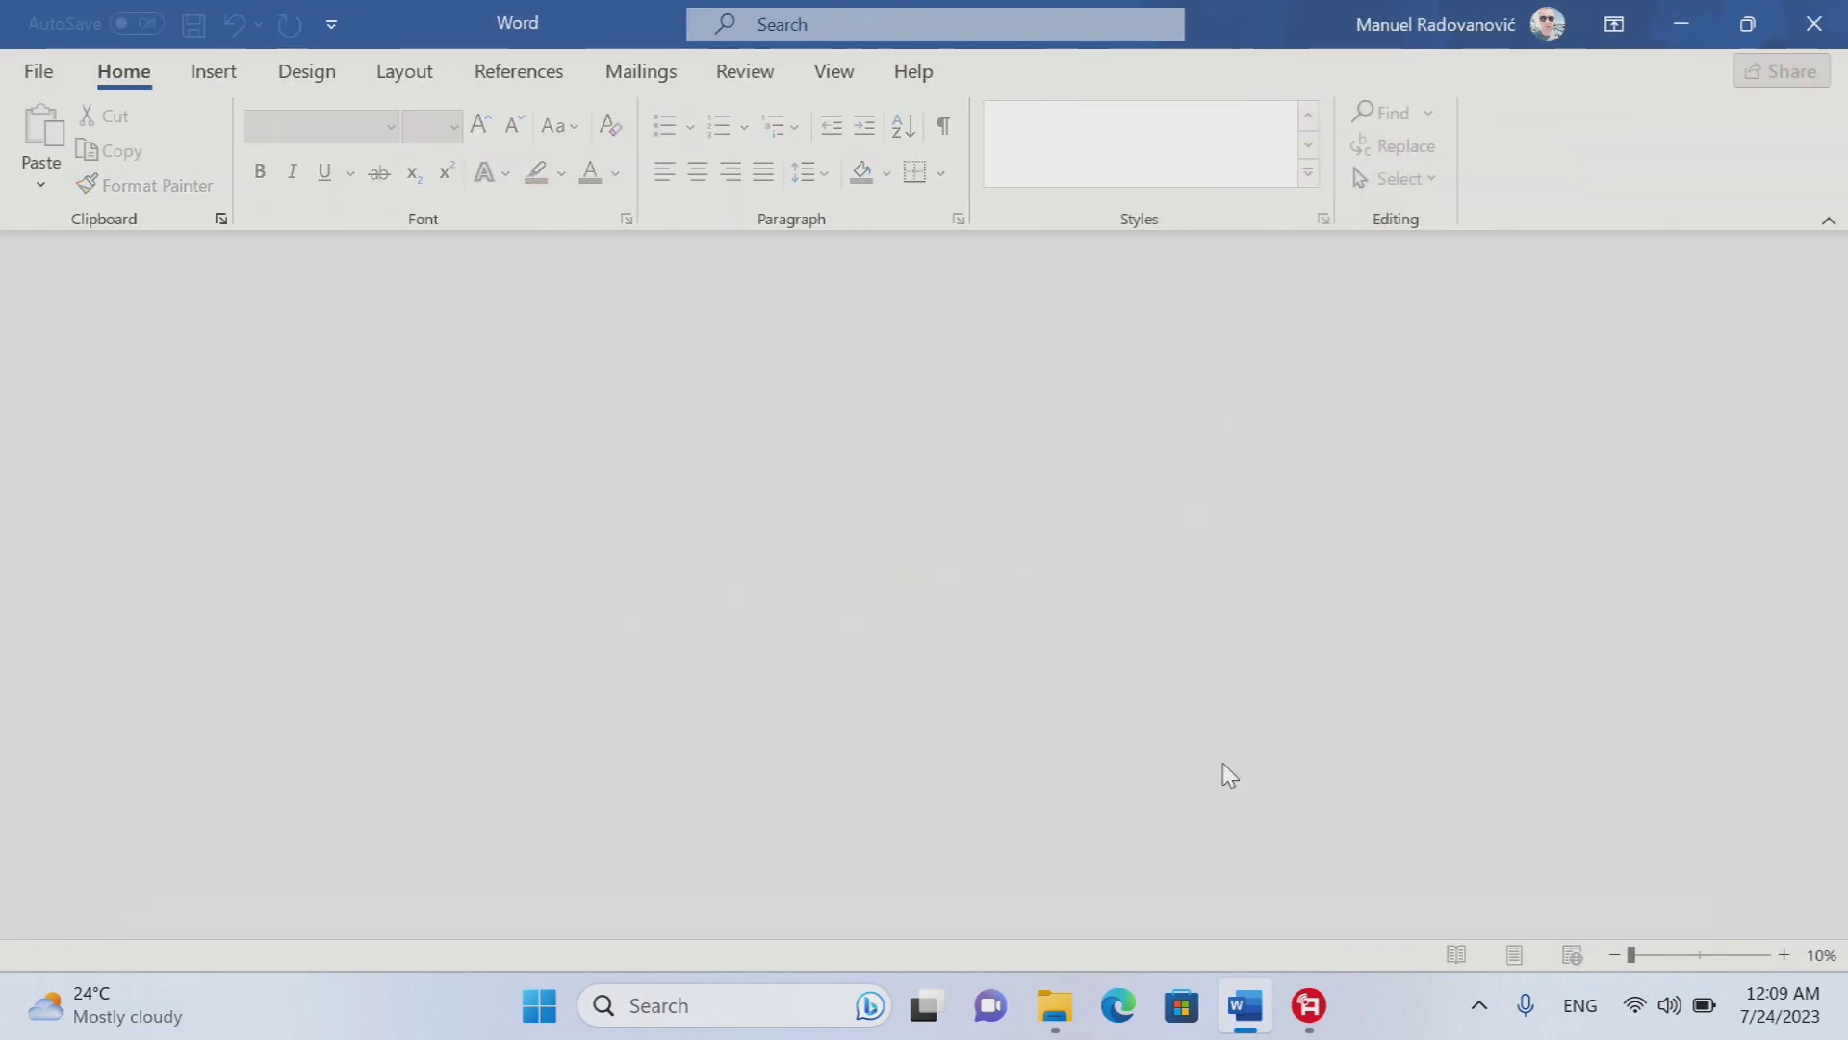
{"action": "left_click", "coordinate": [1814, 23]}
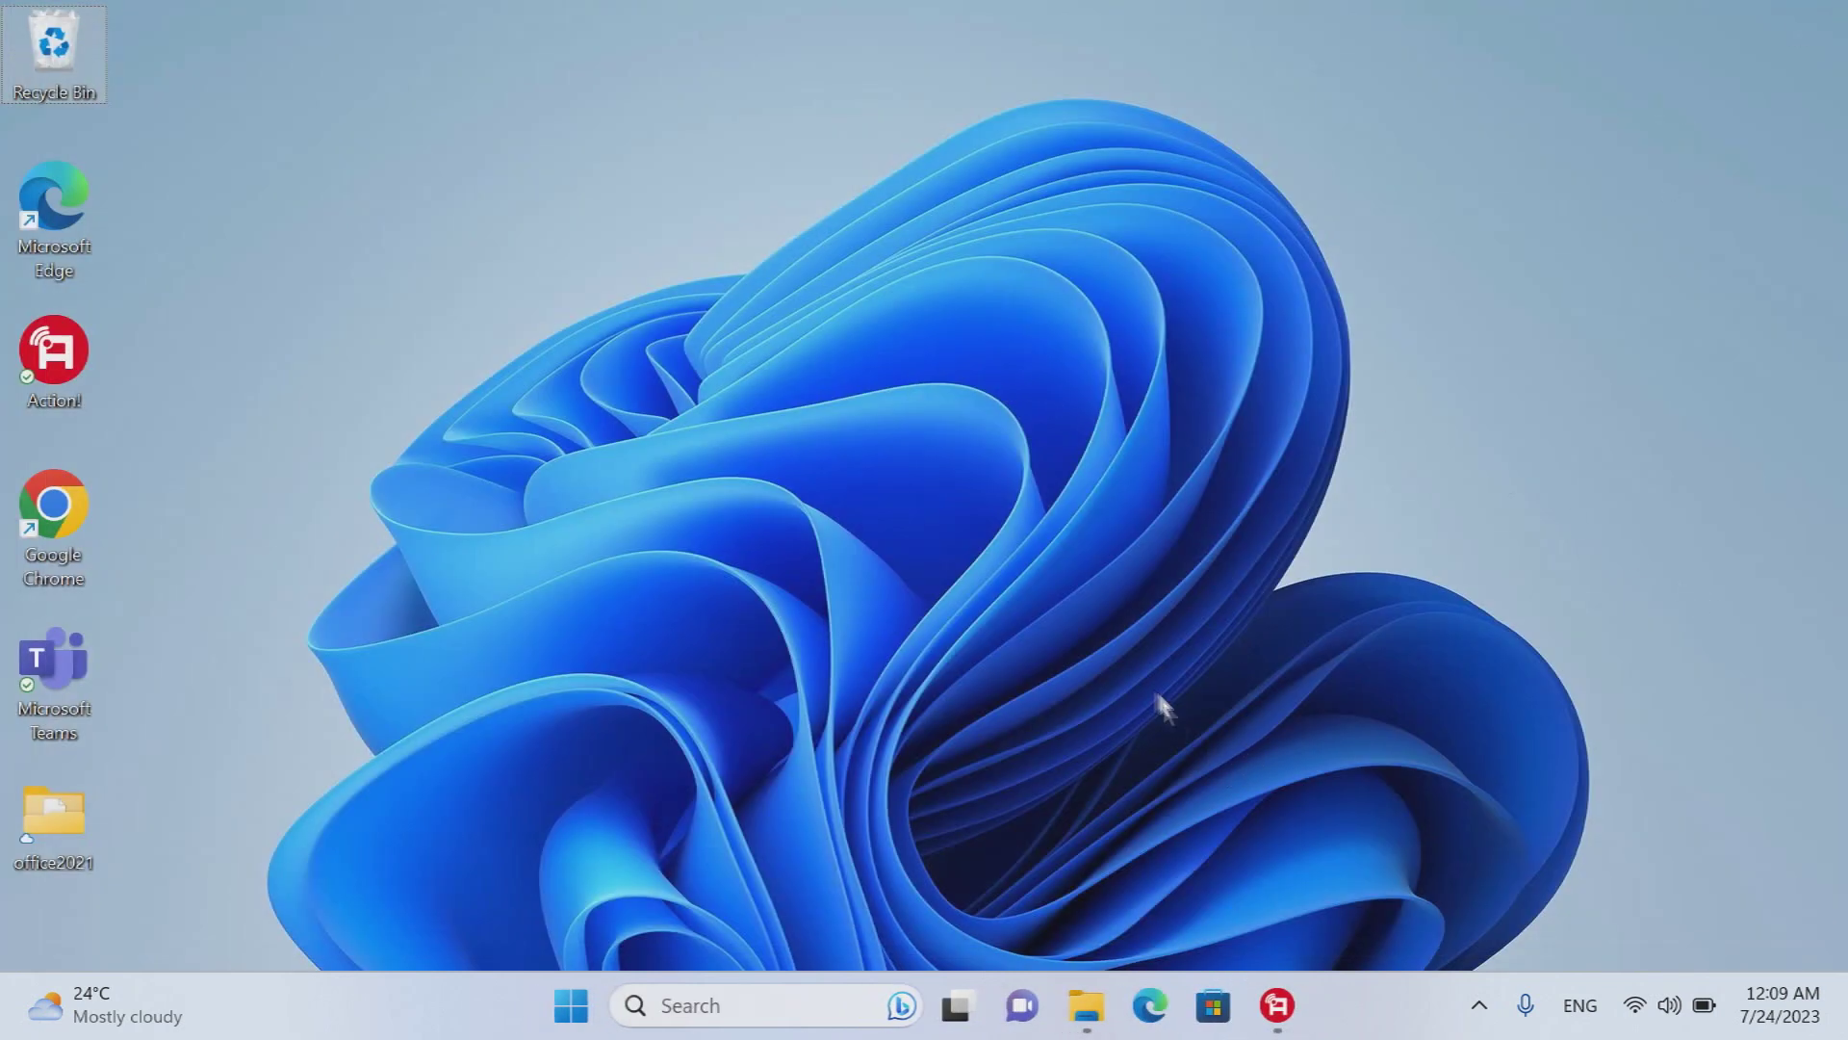
- Start Word again and open "01. My First Microsoft Word Document" from the microsoft_word_tutorial folder on the D: drive
{"action": "left_click", "coordinate": [685, 1006]}
{"action": "left_click", "coordinate": [747, 211]}
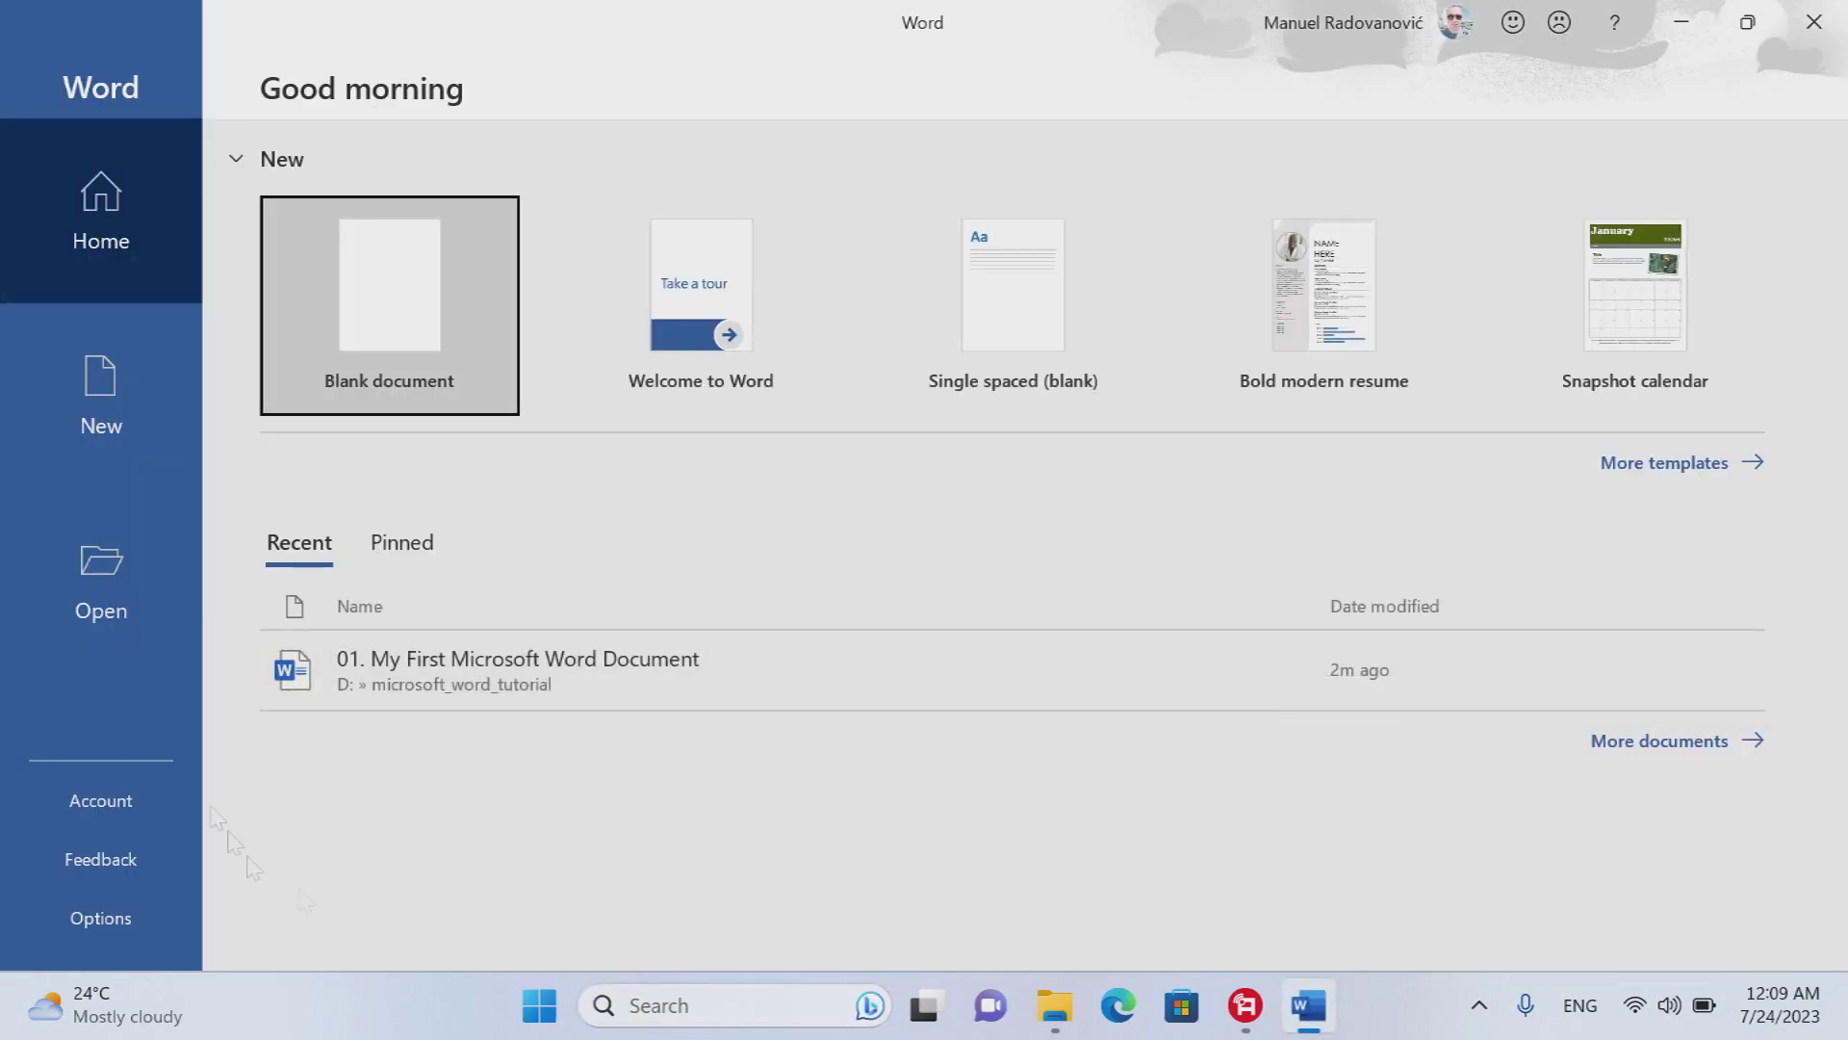
{"action": "left_click", "coordinate": [102, 573]}
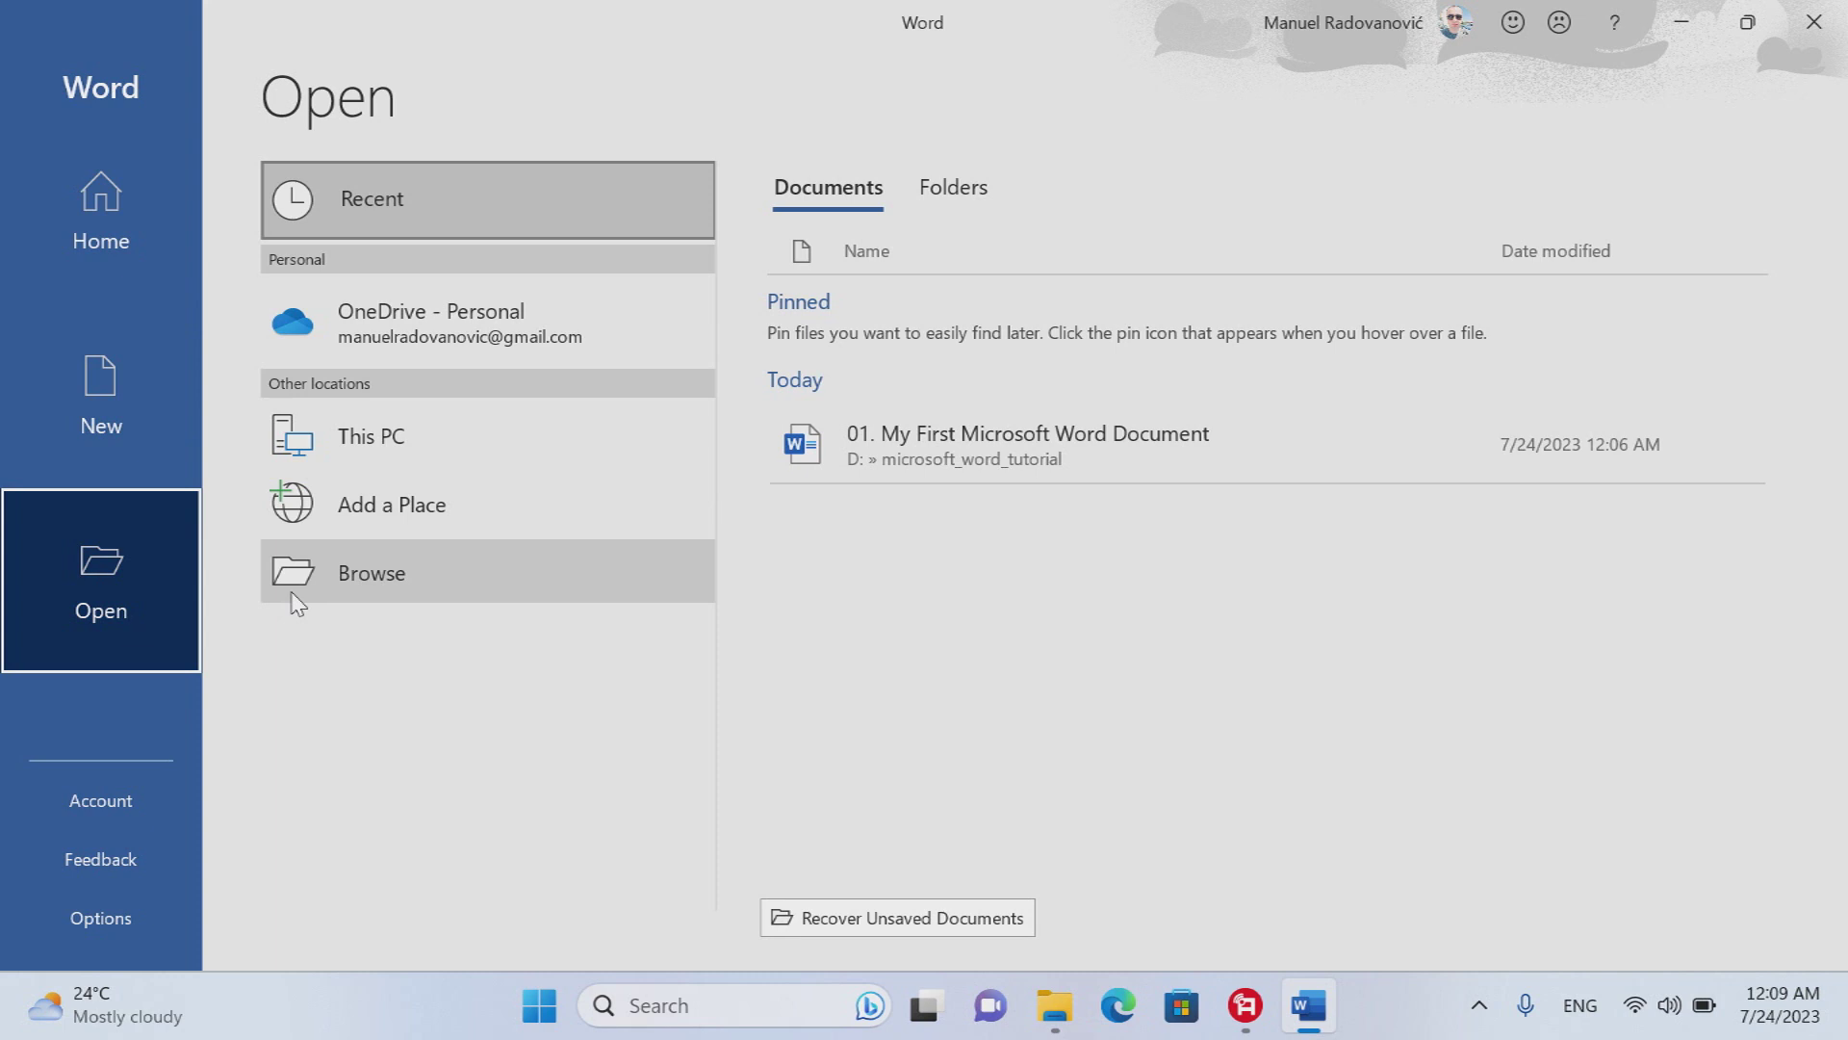
{"action": "left_click", "coordinate": [346, 573]}
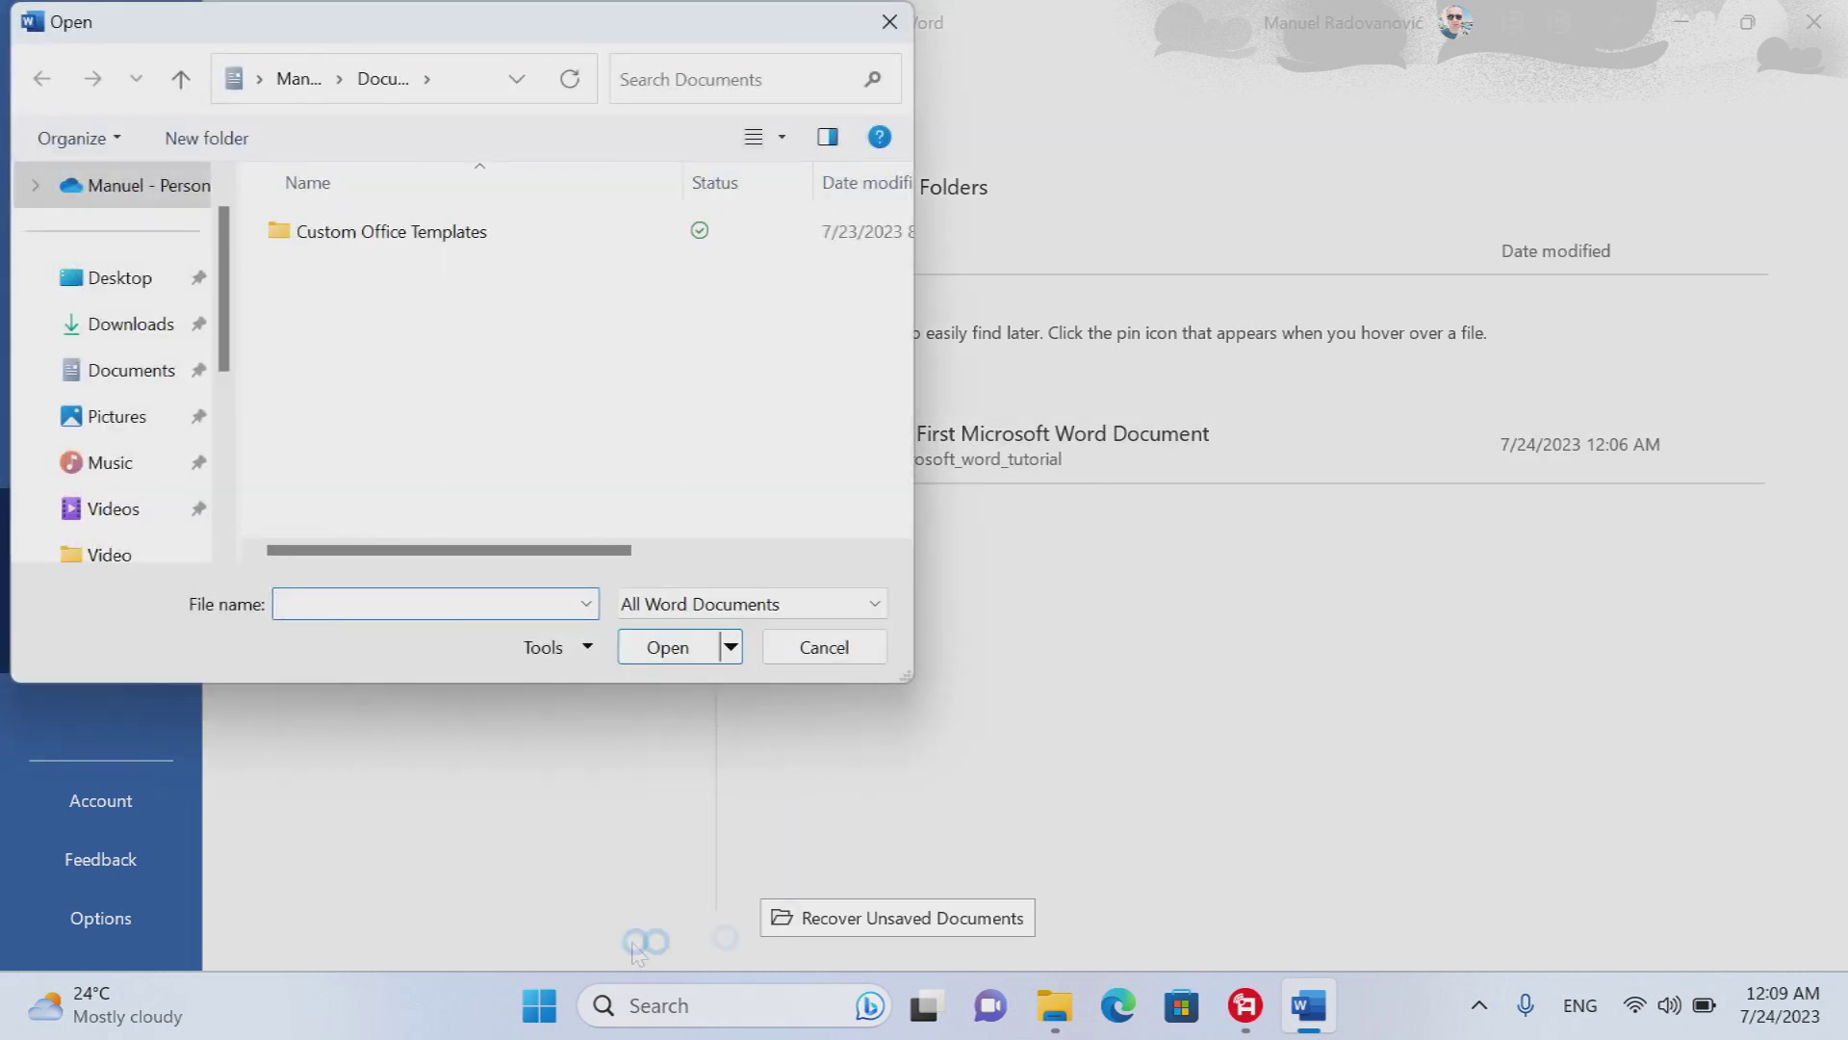
{"action": "scroll", "coordinate": [228, 375], "scroll_direction": "down", "scroll_amount": 3}
{"action": "left_click", "coordinate": [149, 416]}
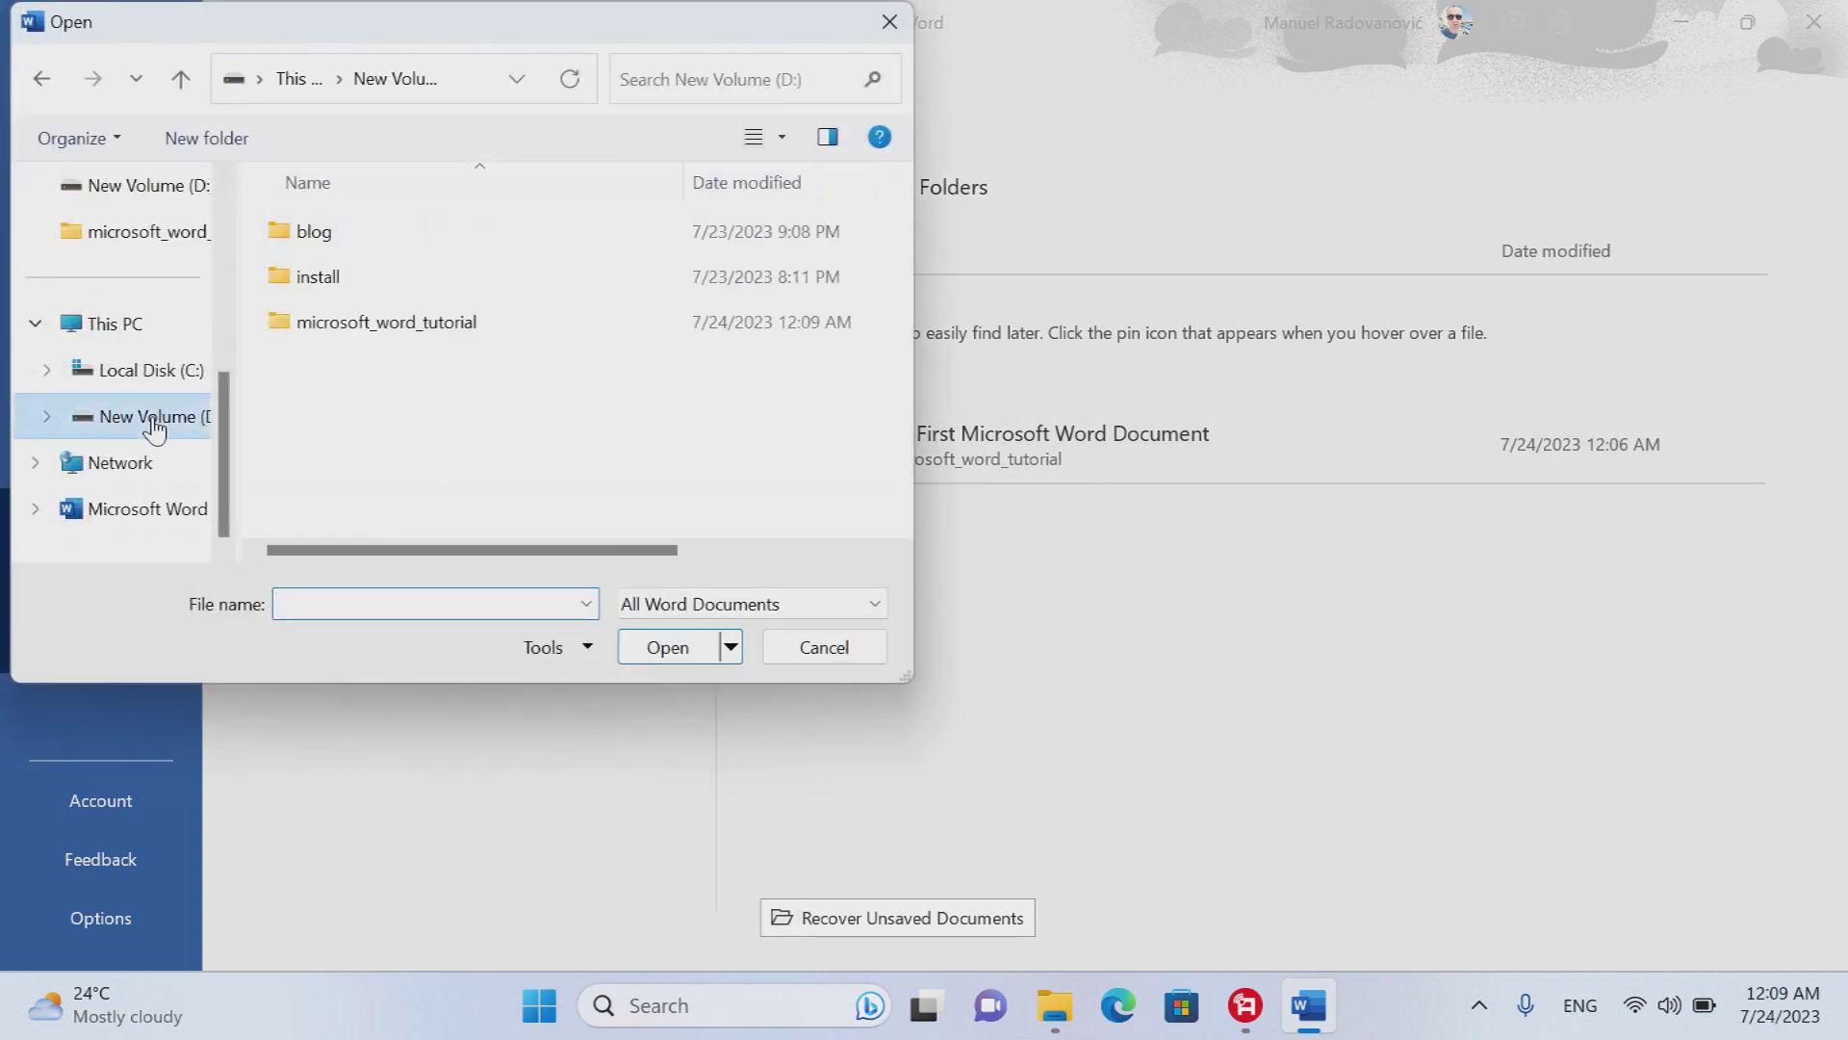
{"action": "double_click", "coordinate": [293, 324]}
{"action": "left_click", "coordinate": [472, 232]}
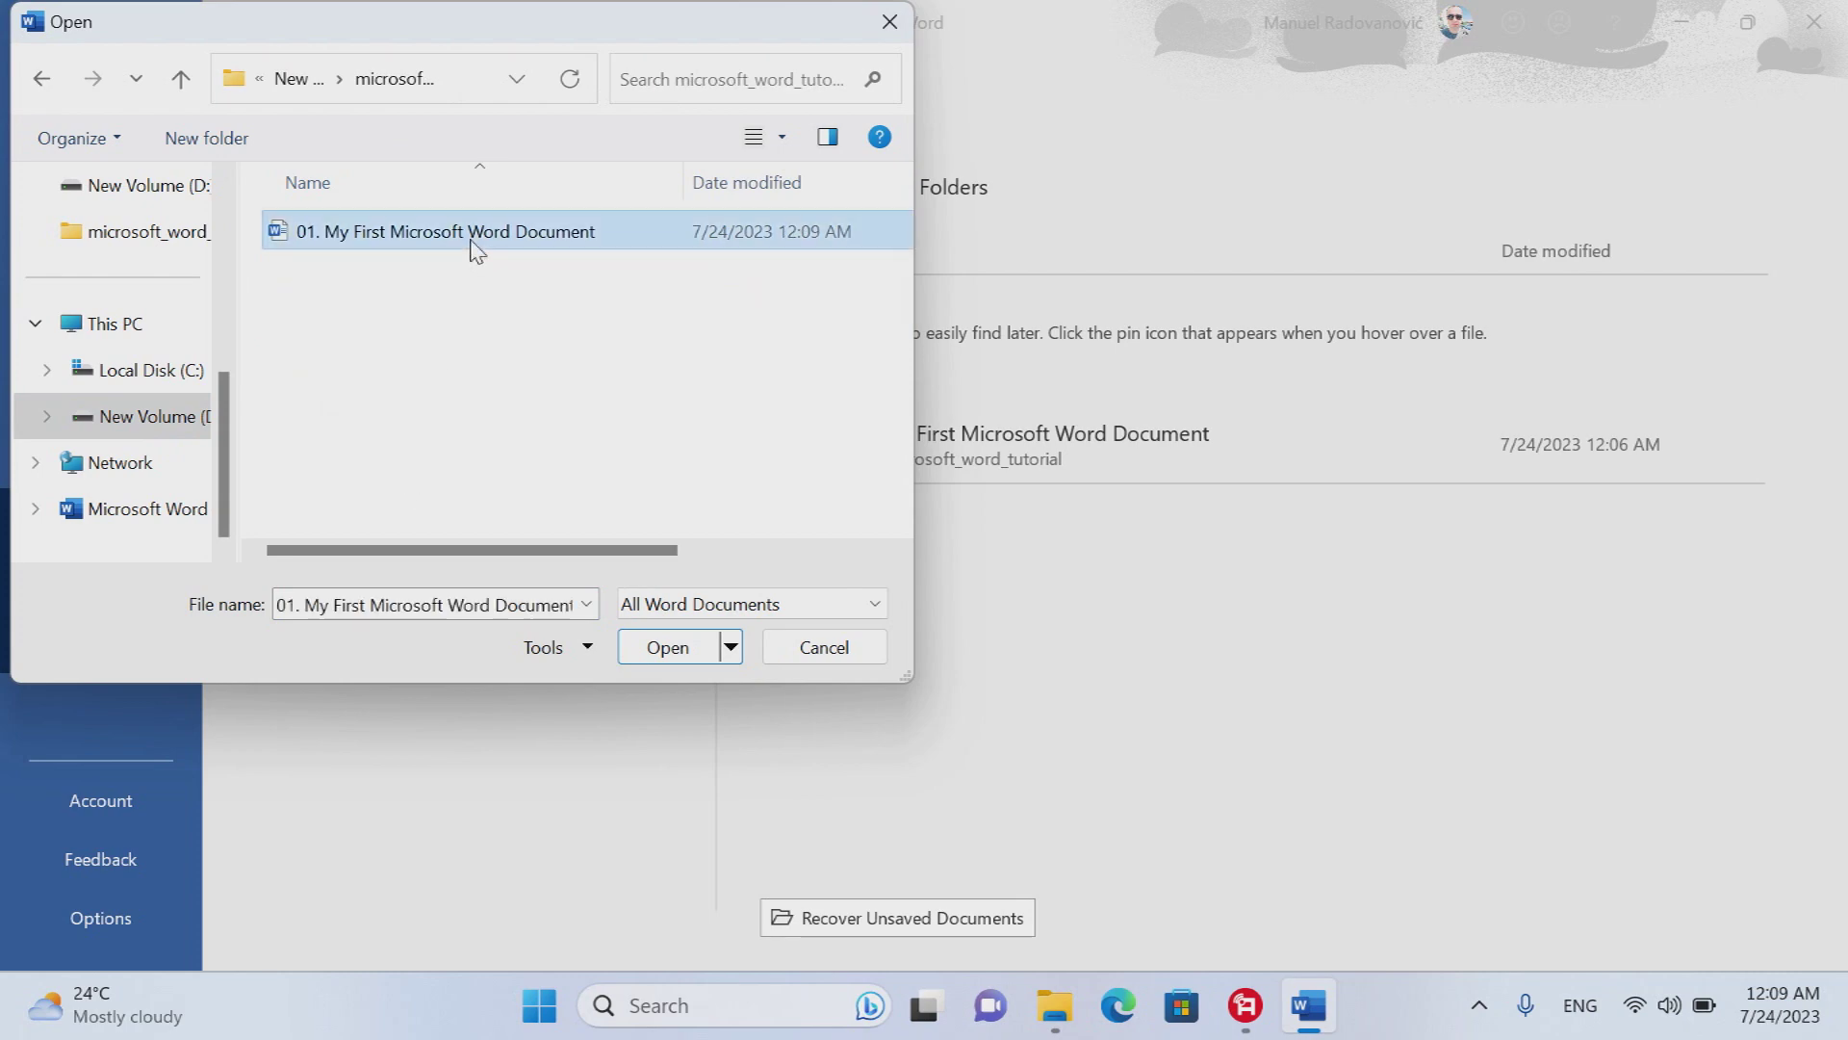
{"action": "left_click", "coordinate": [669, 648]}
- End the list after its last item and, below a blank line, write "What to do to use another key layout and another language?"
{"action": "scroll", "coordinate": [1613, 631], "scroll_direction": "down", "scroll_amount": 3}
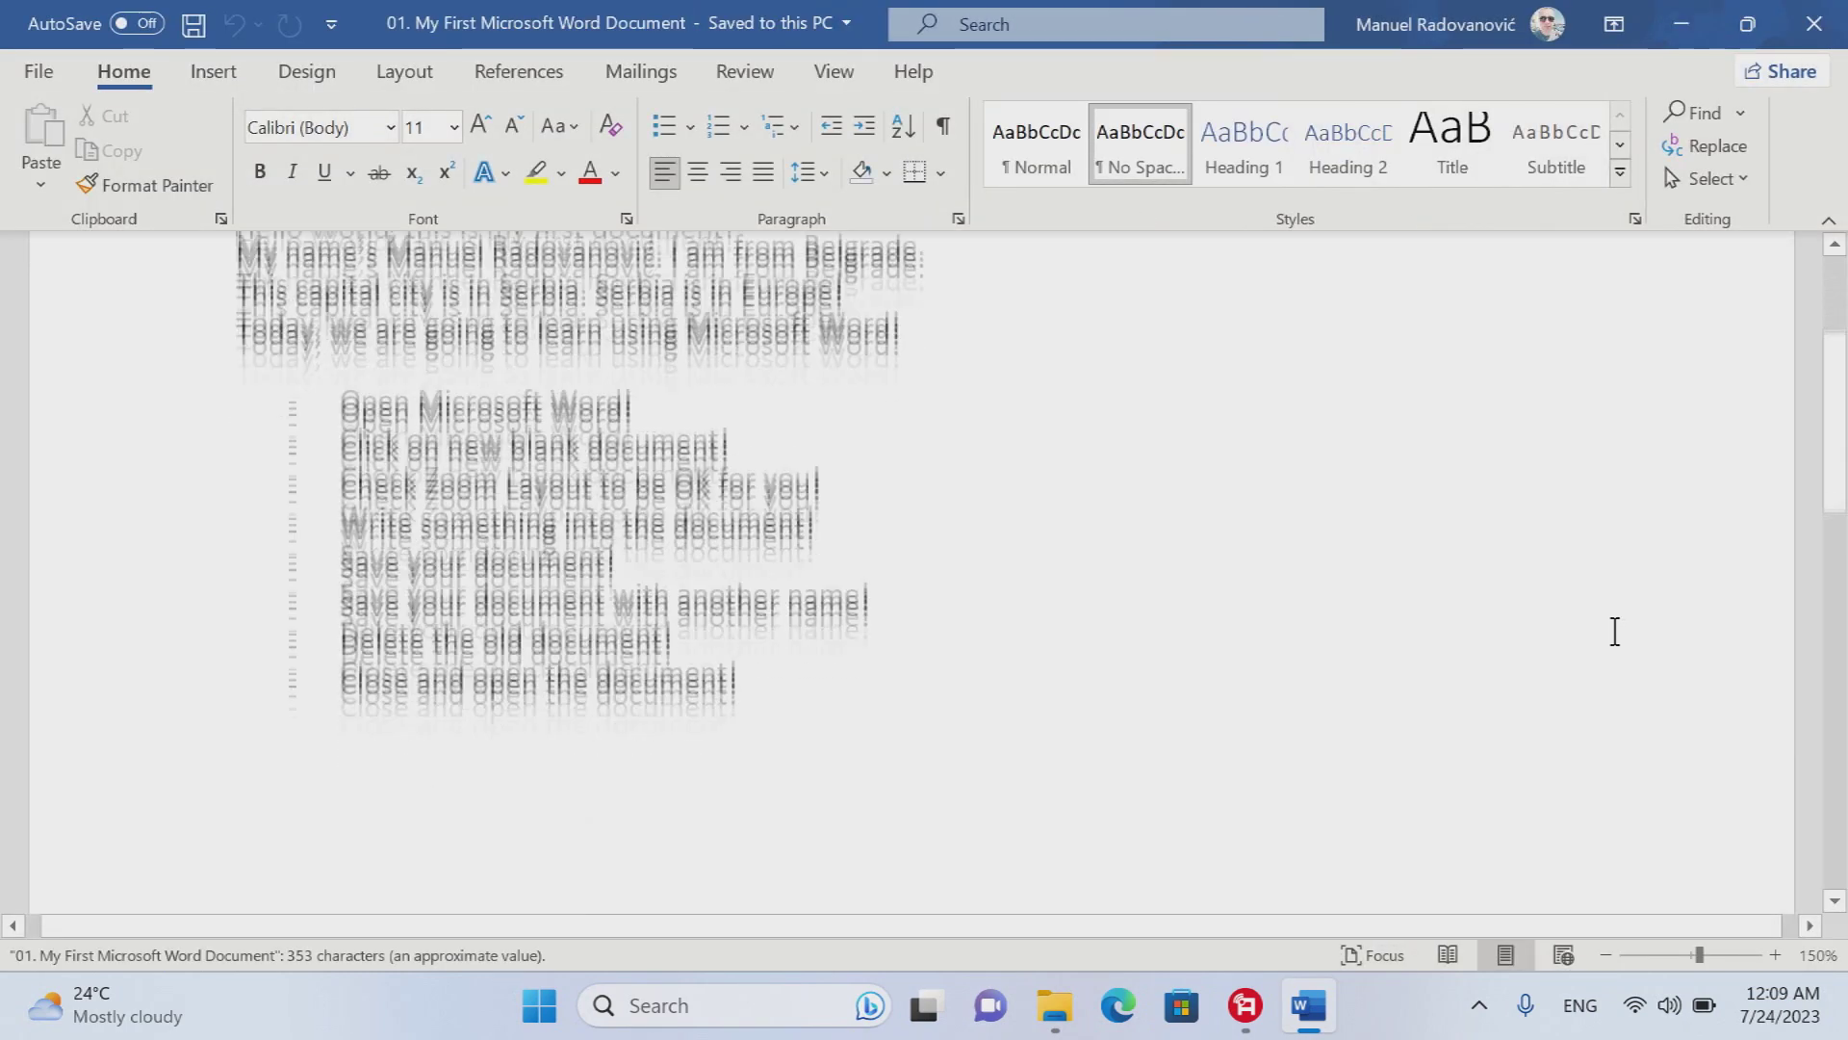
{"action": "left_click", "coordinate": [766, 658]}
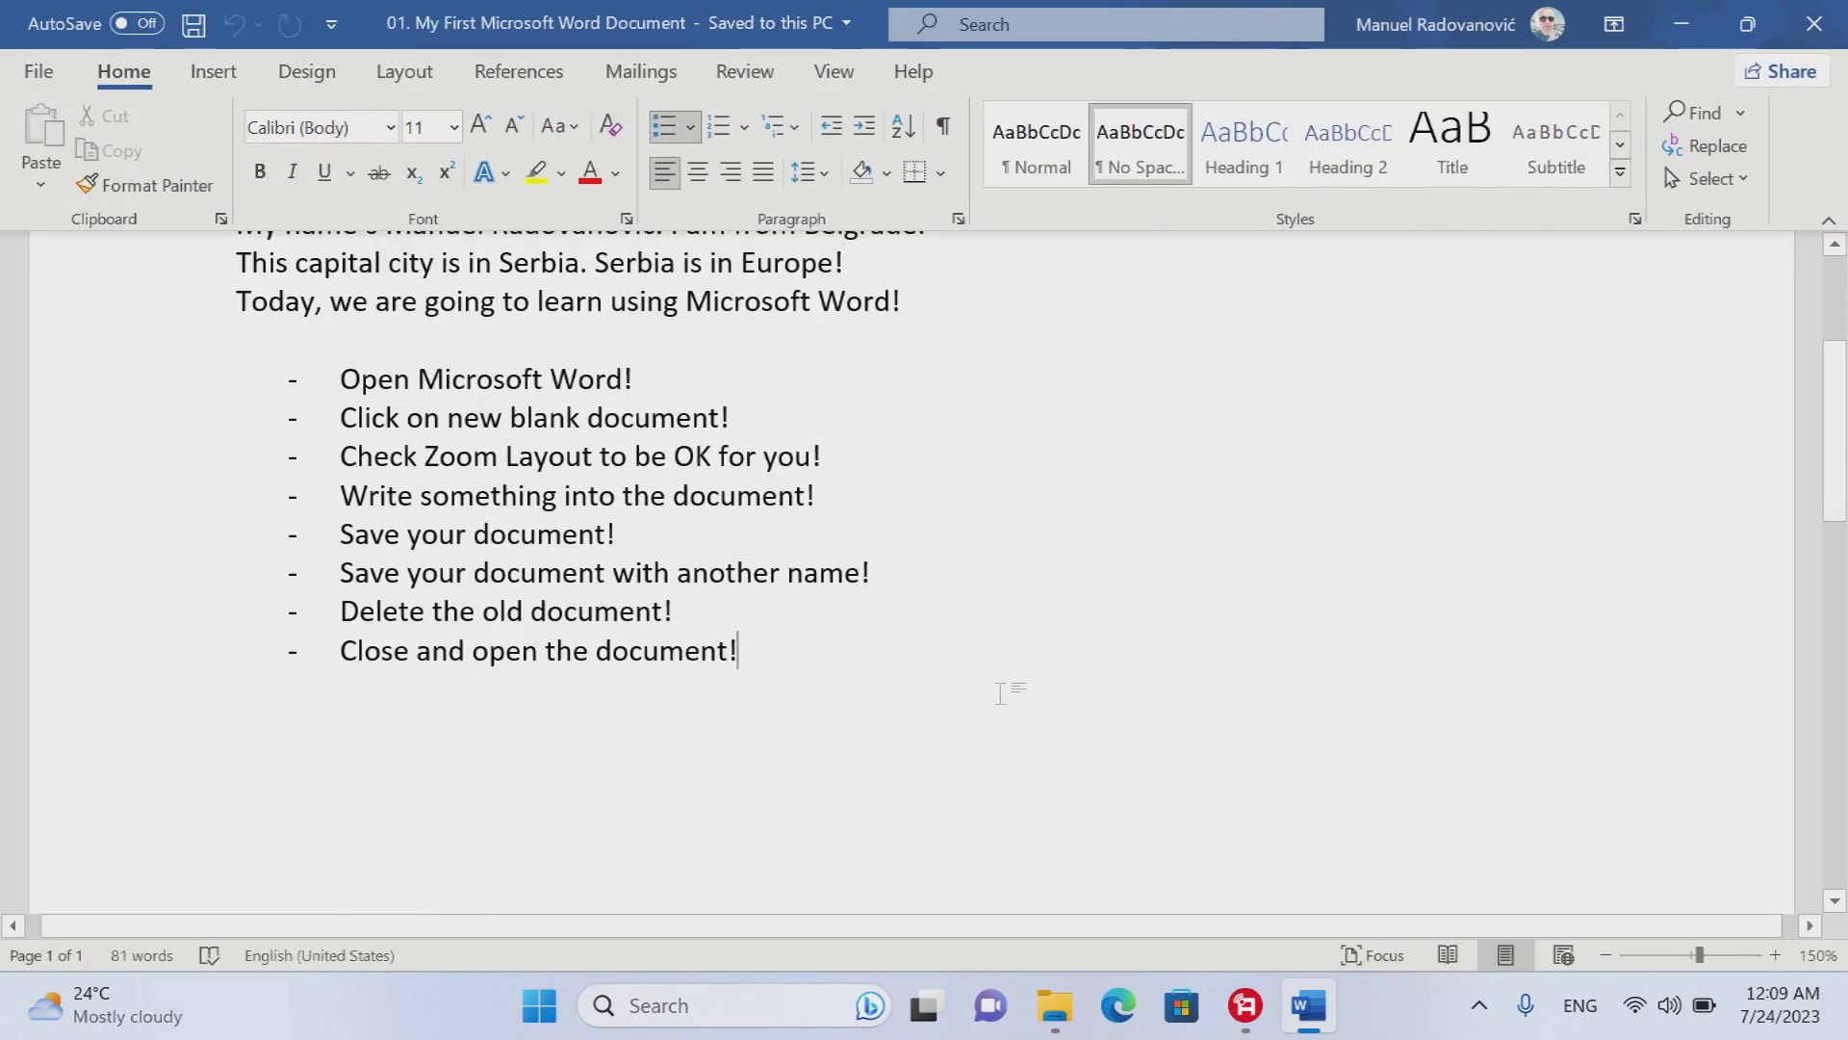
{"action": "key", "text": "Return"}
{"action": "key", "text": "Return"}
{"action": "key", "text": "Return"}
{"action": "type", "text": "What to do to us"}
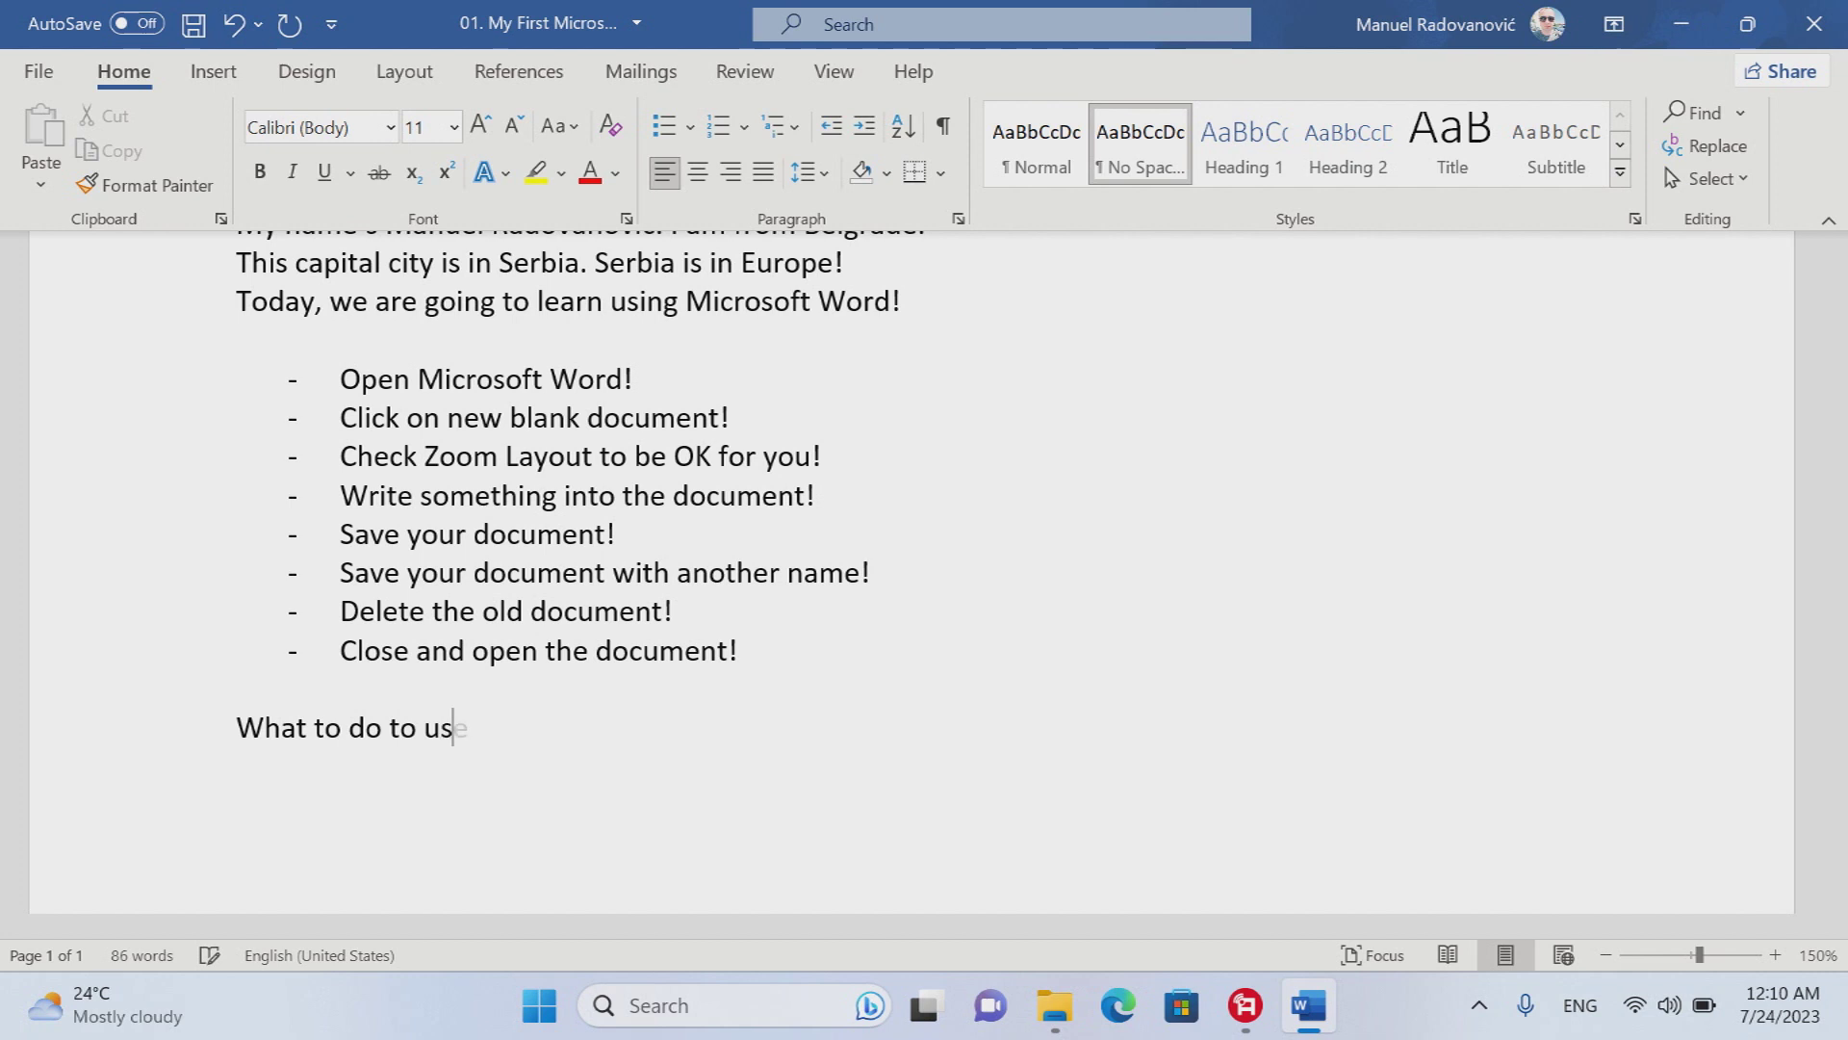
{"action": "type", "text": "e another"}
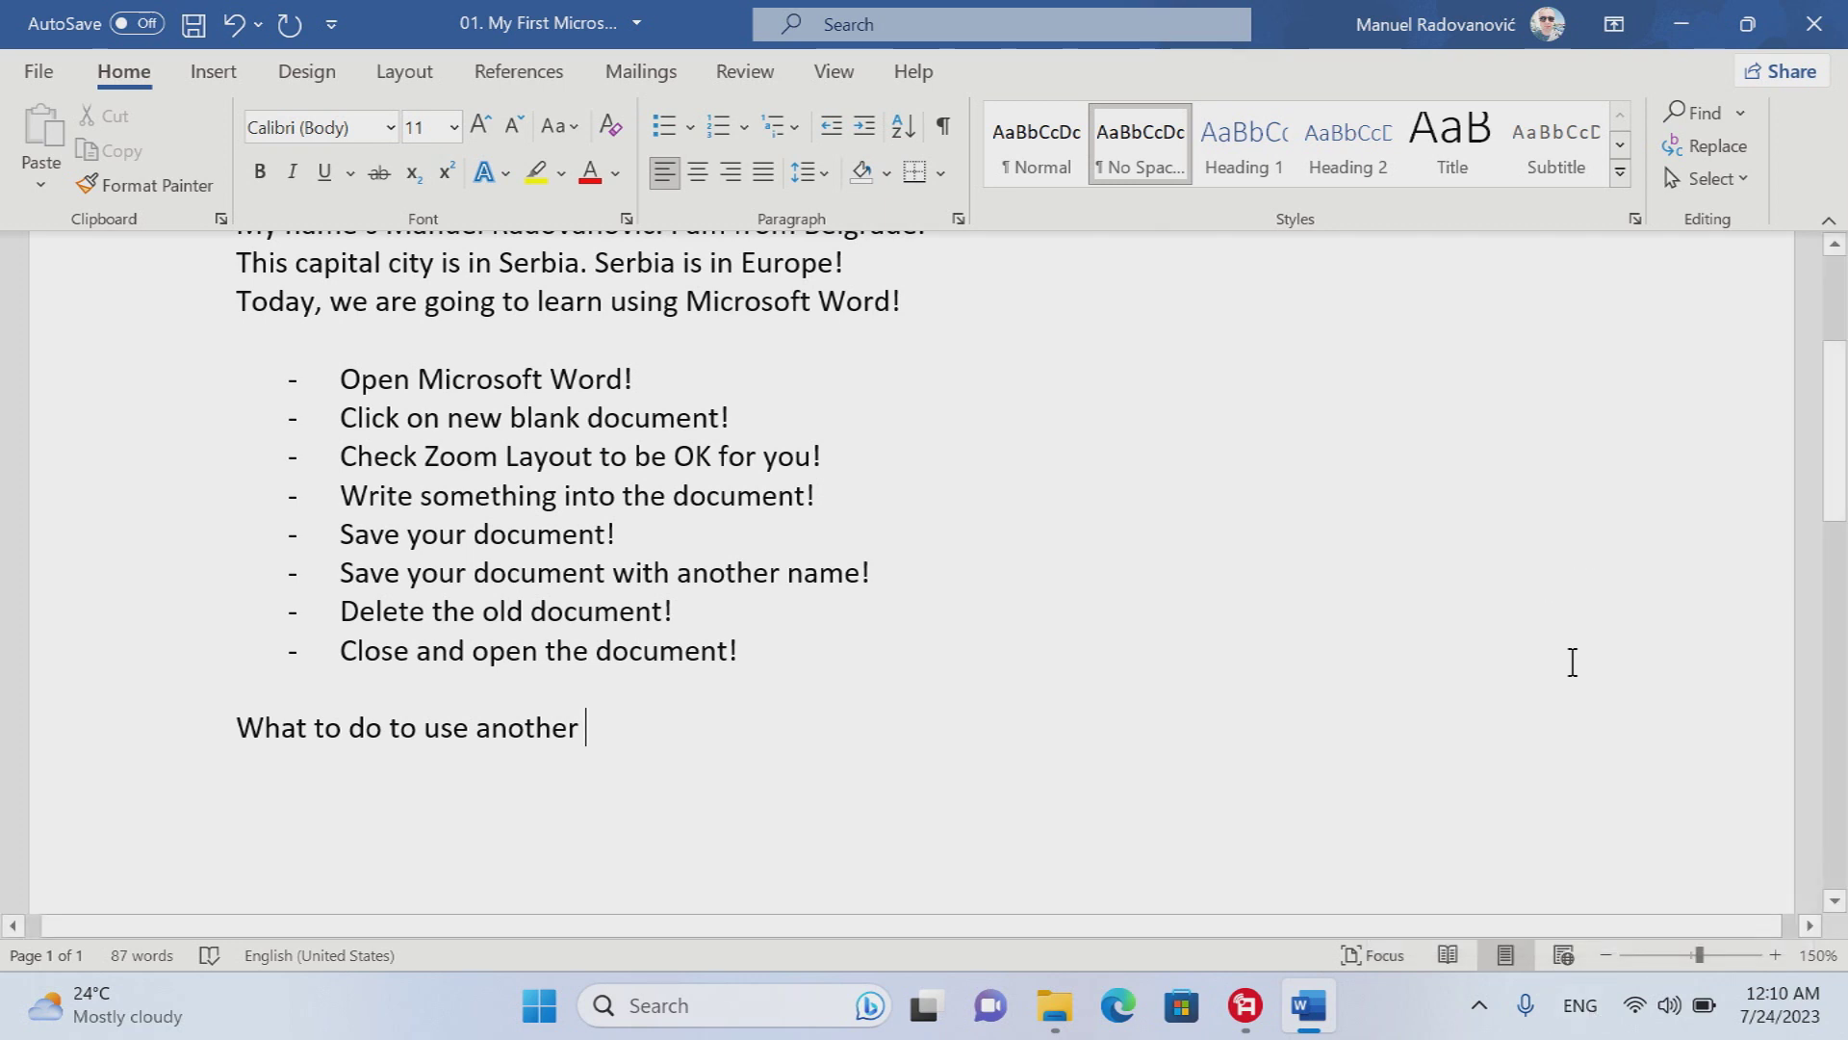
{"action": "type", "text": "key lay"}
{"action": "type", "text": "out"}
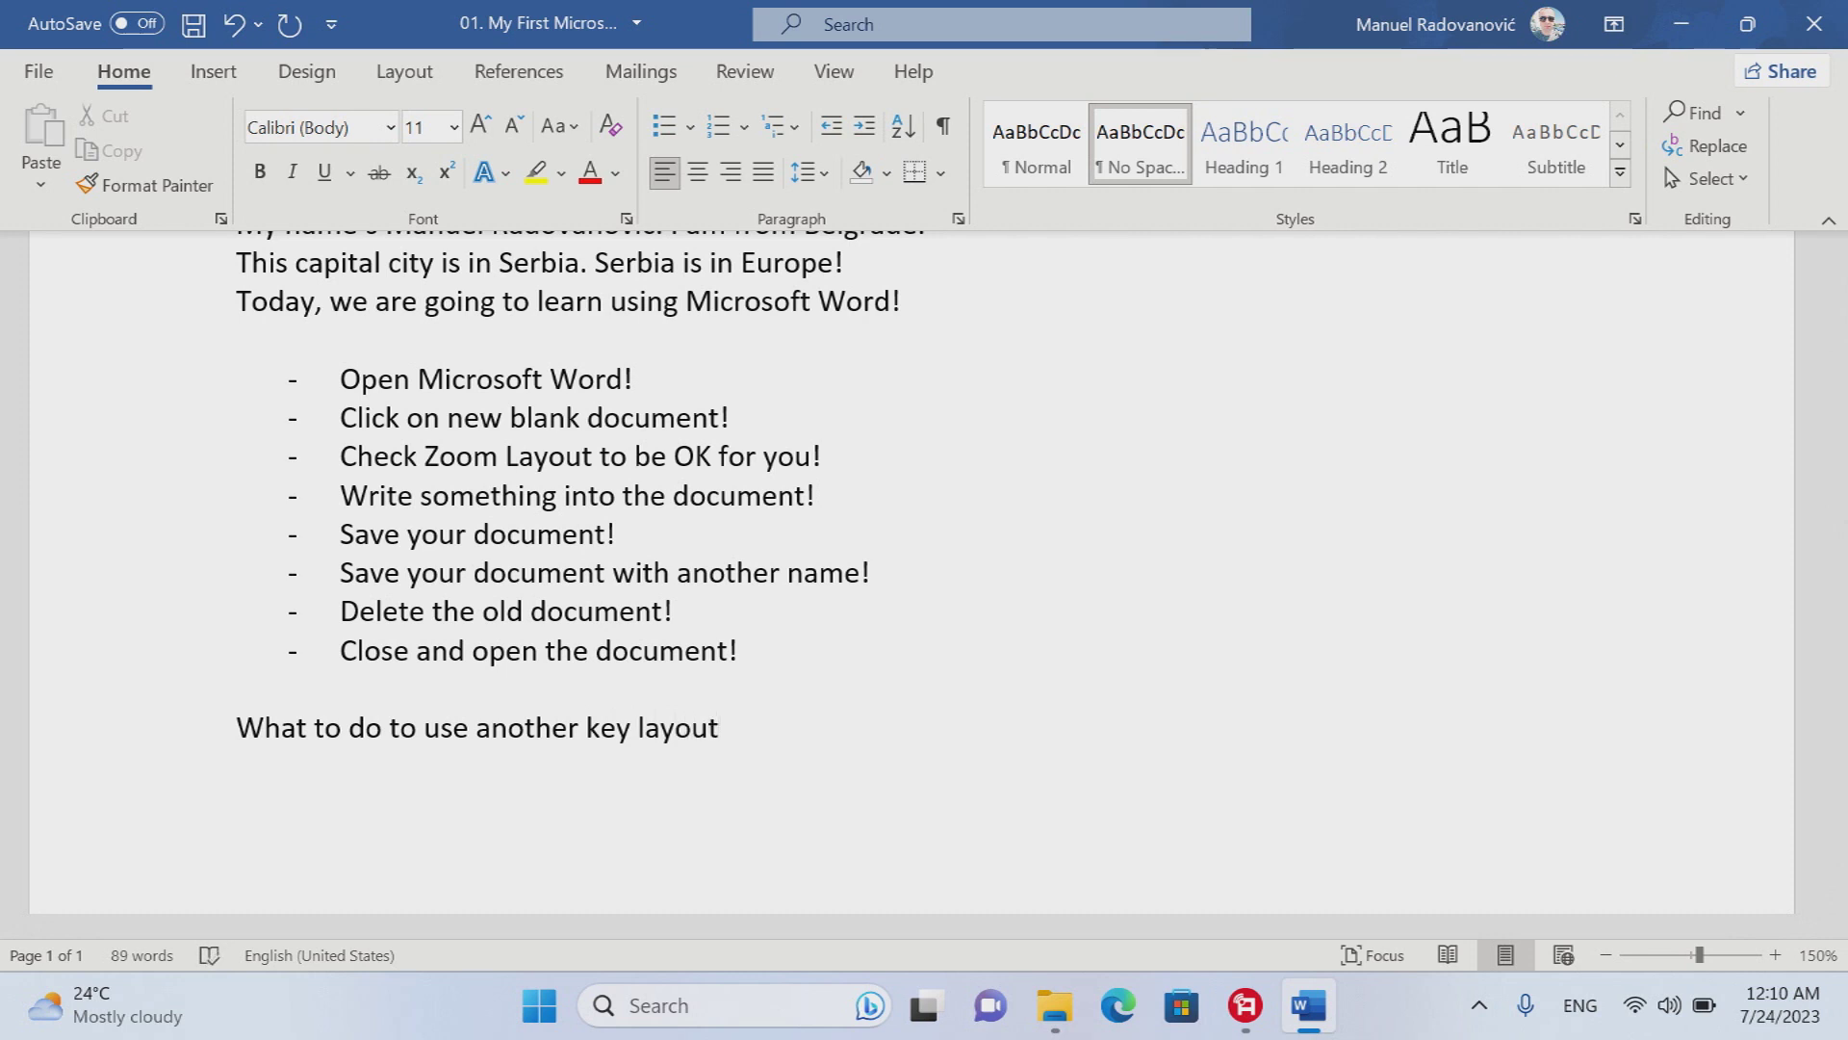
{"action": "type", "text": " and another language?"}
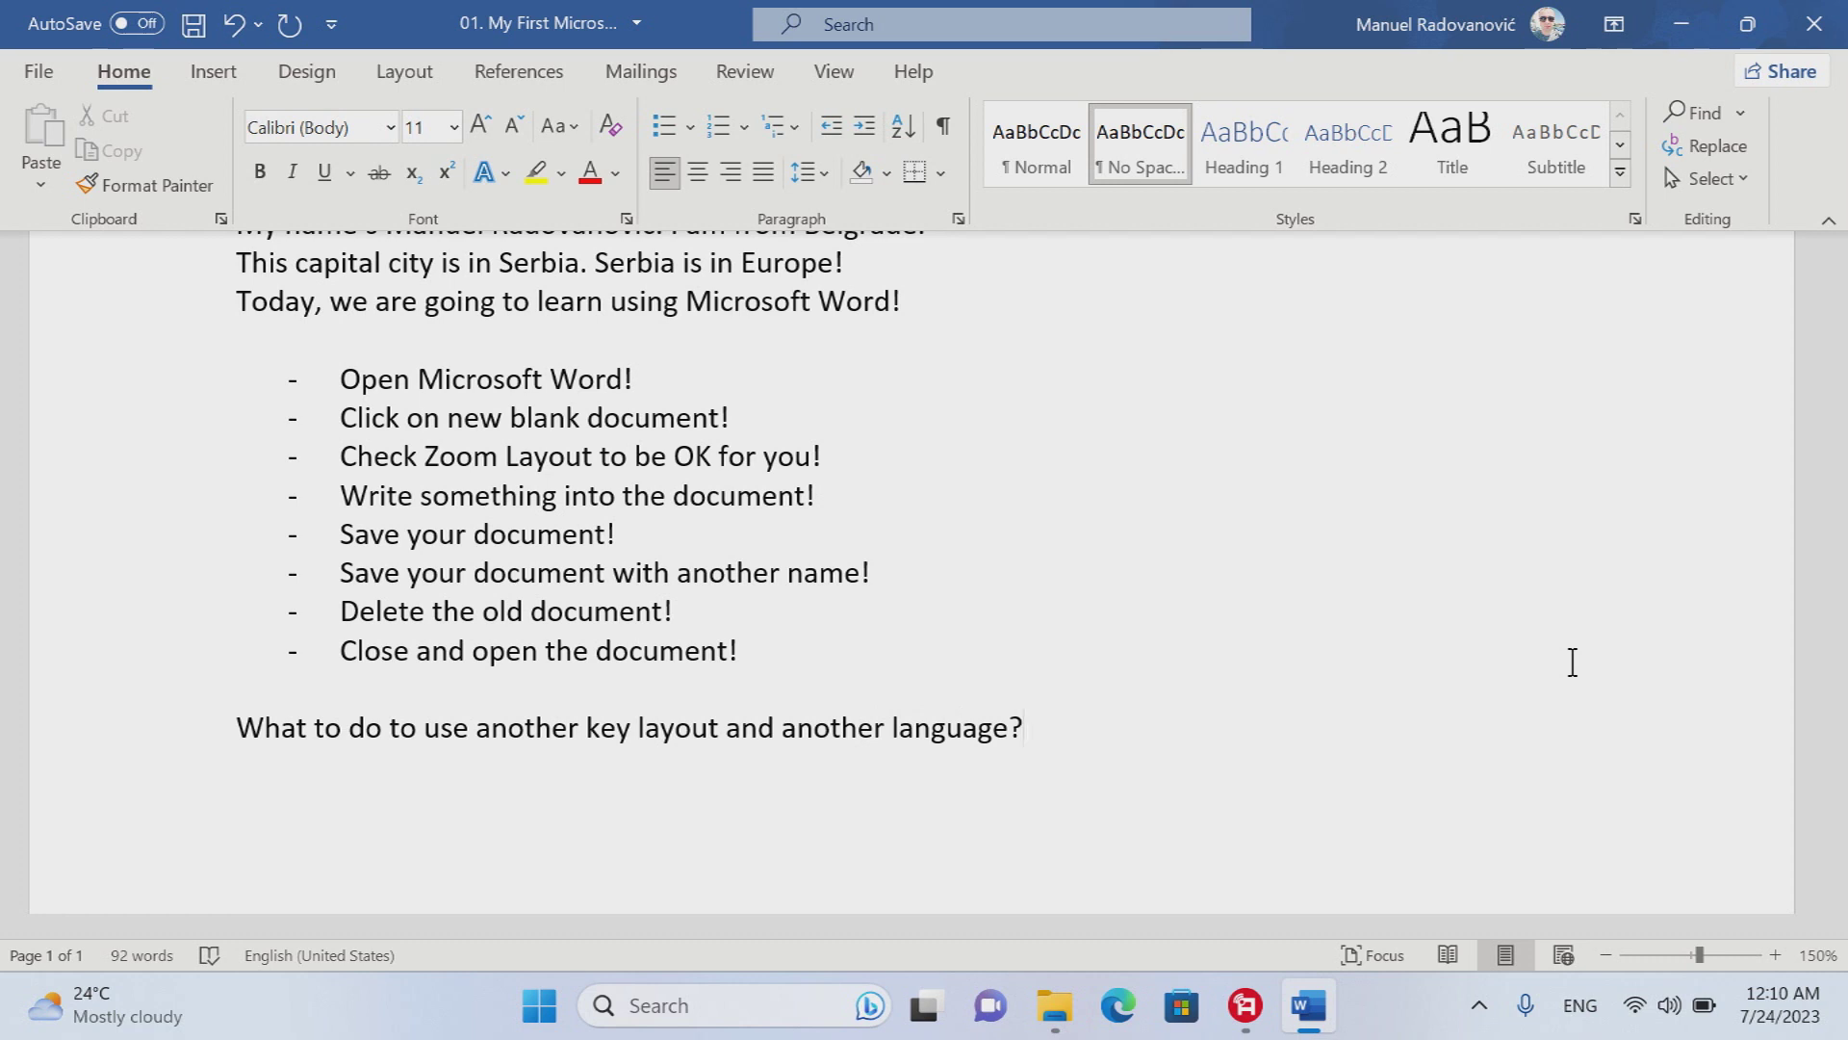
- Below a blank line after the question, write "First you have to have installed the key layout which you want to use."
{"action": "key", "text": "Return"}
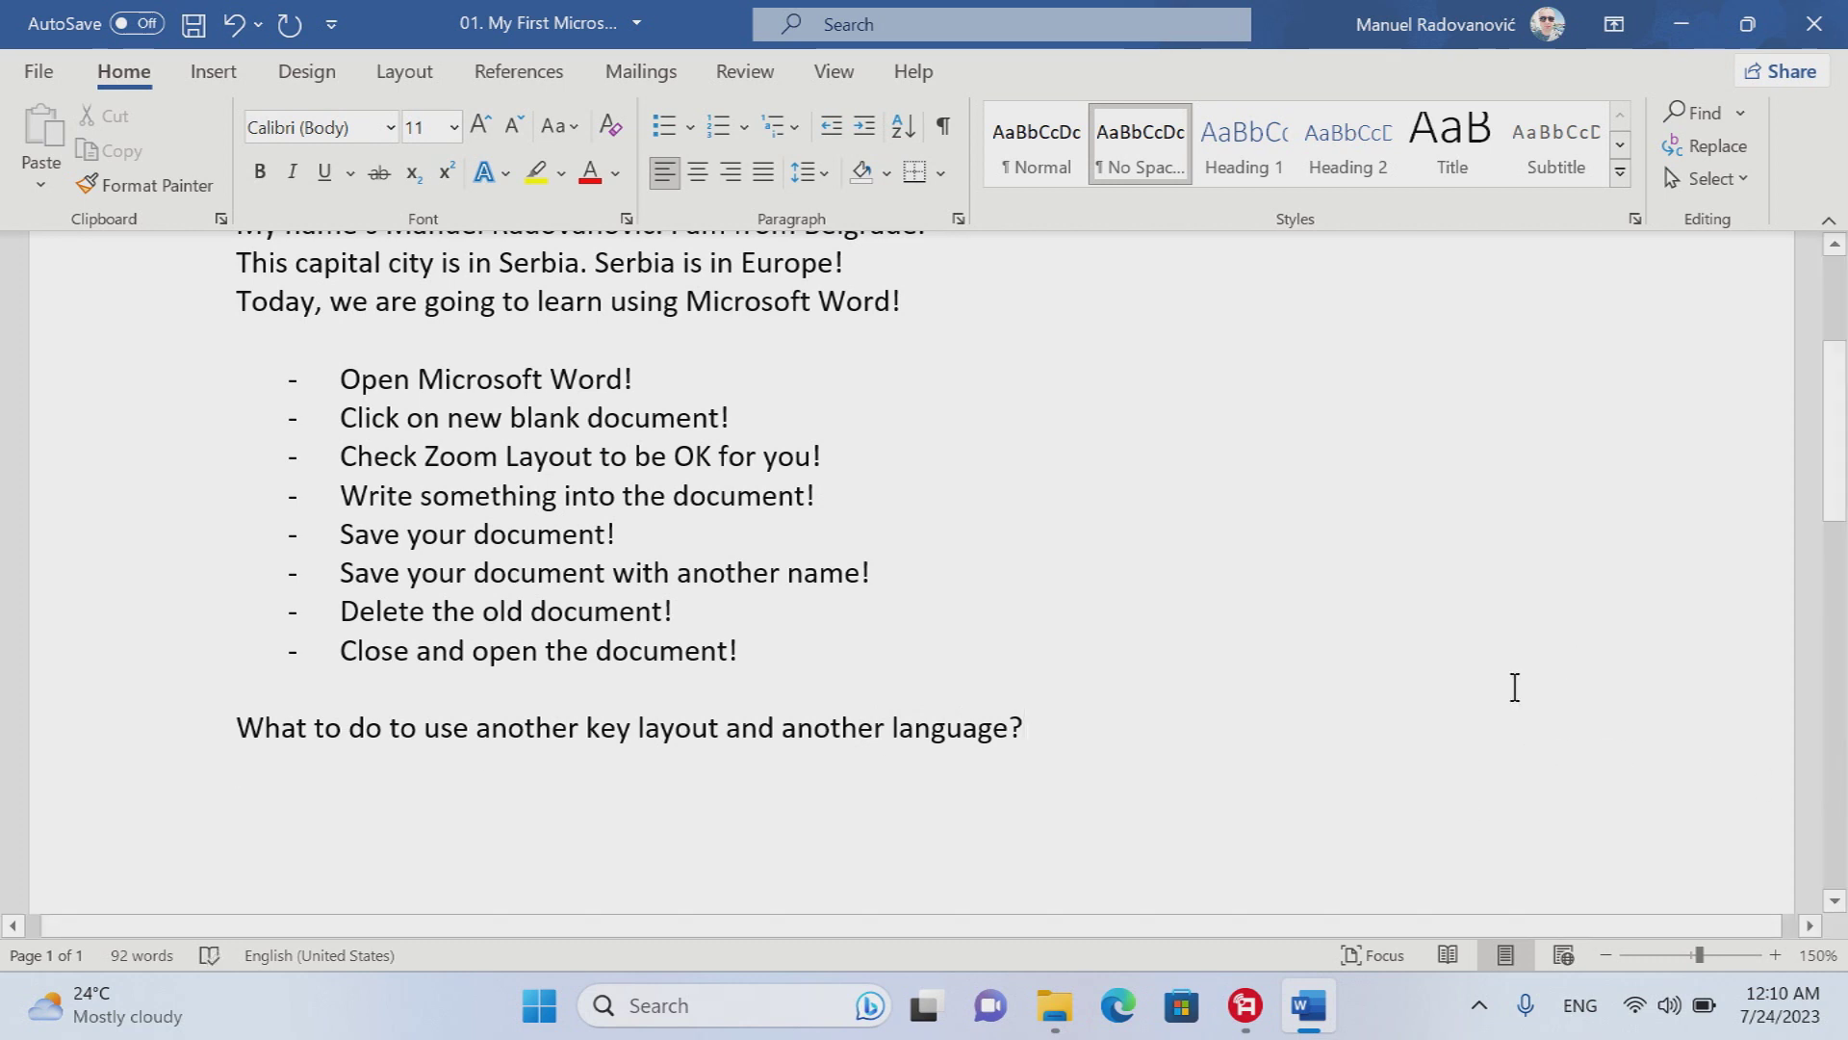
{"action": "key", "text": "Return"}
{"action": "type", "text": "Firs"}
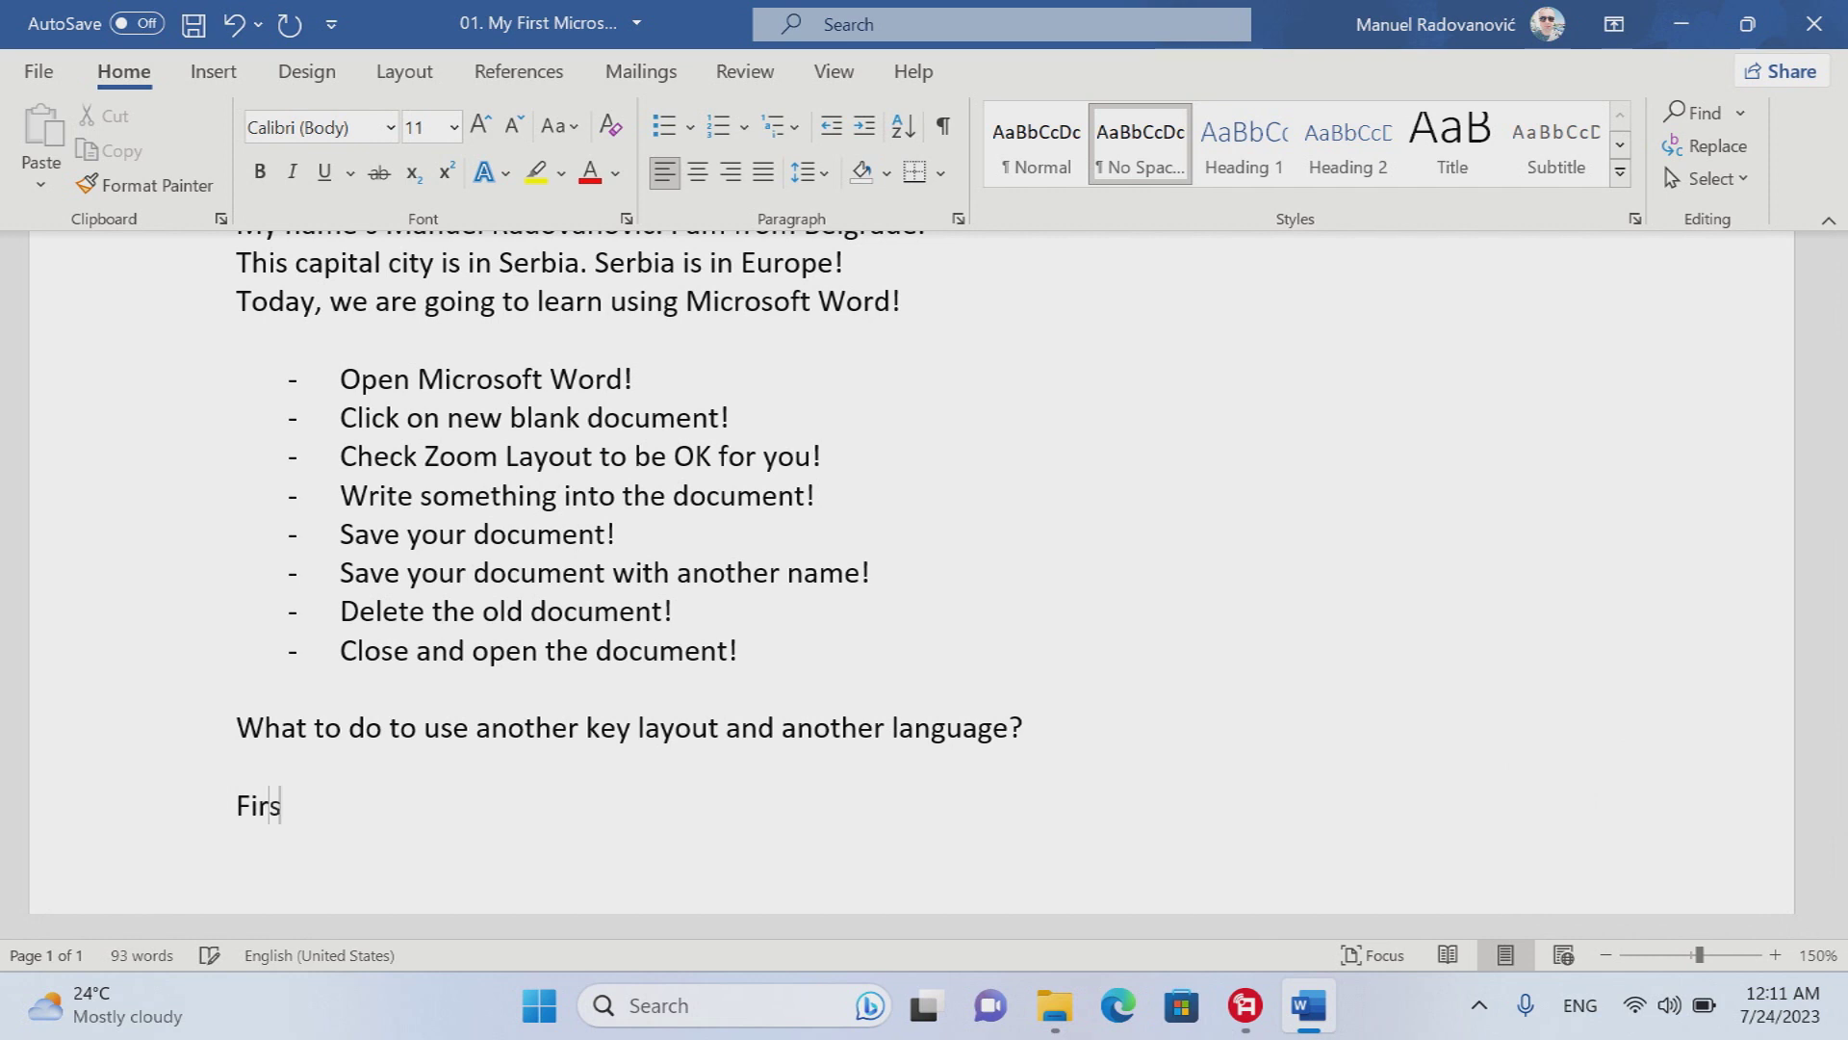
{"action": "type", "text": "t you ha"}
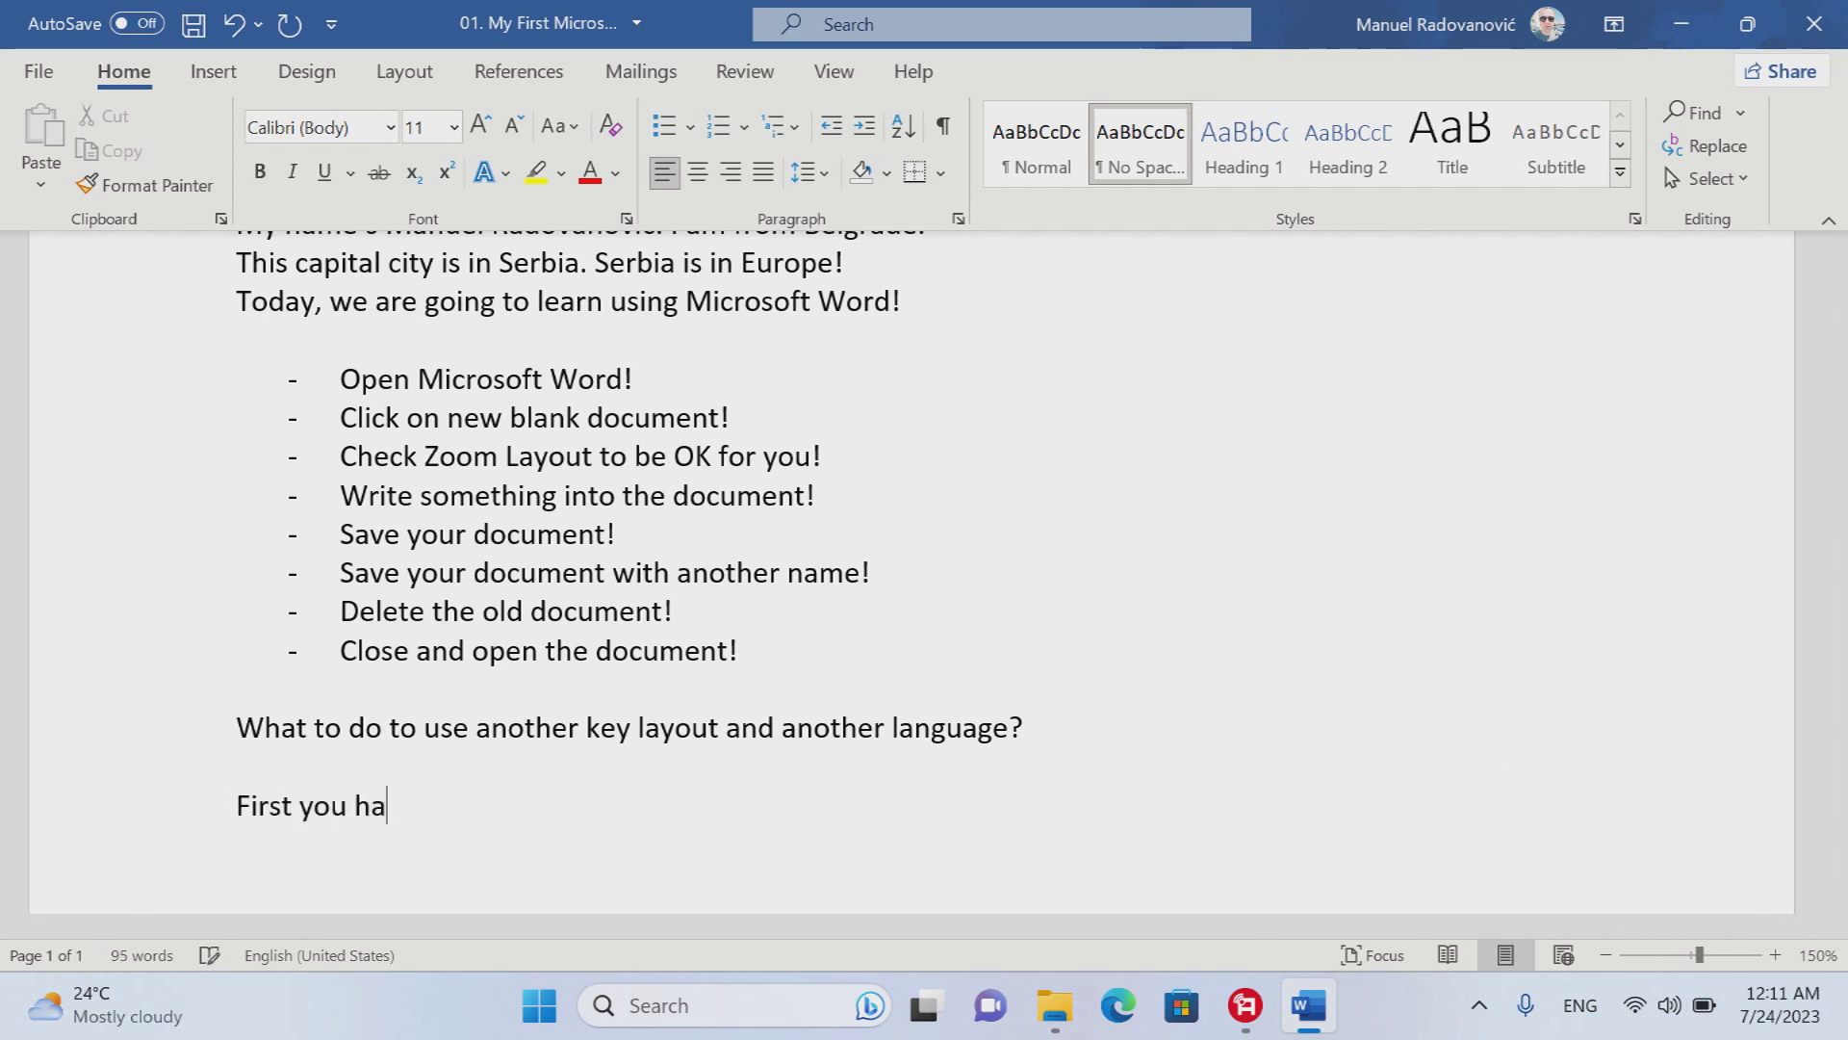
{"action": "type", "text": "ve to have"}
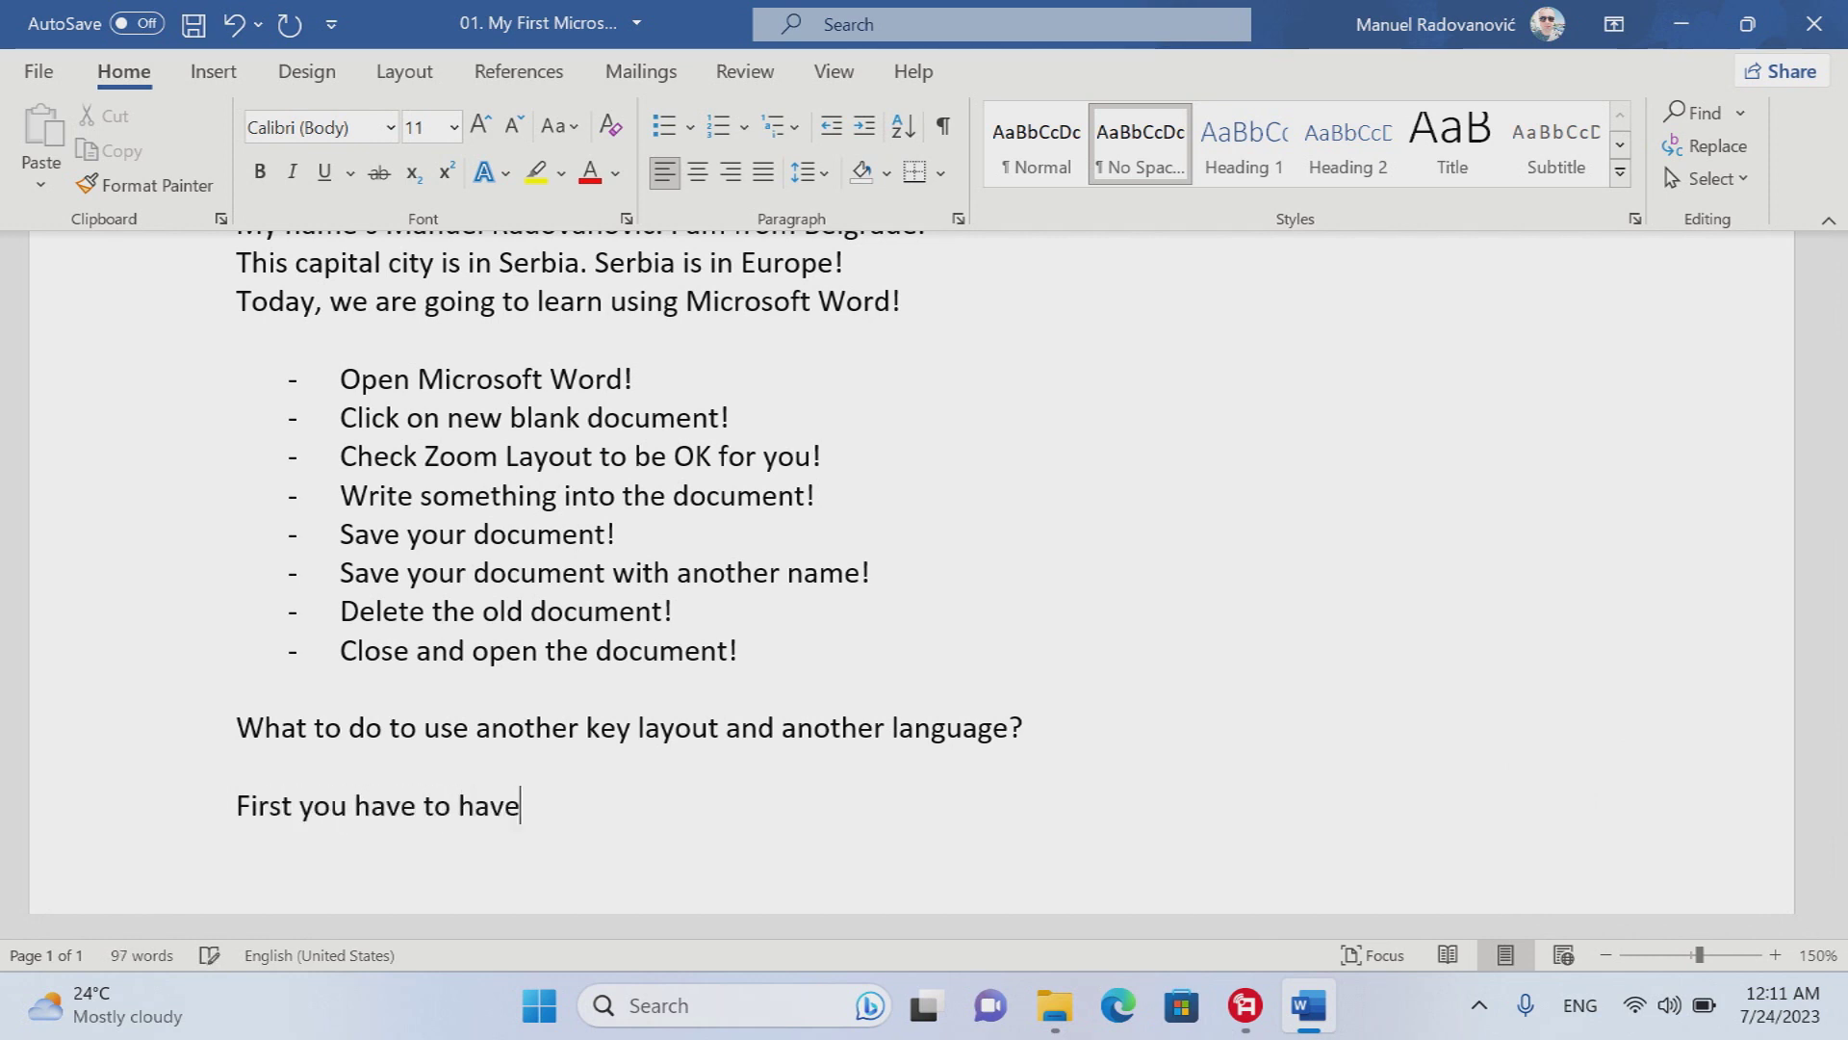
{"action": "type", "text": " installes"}
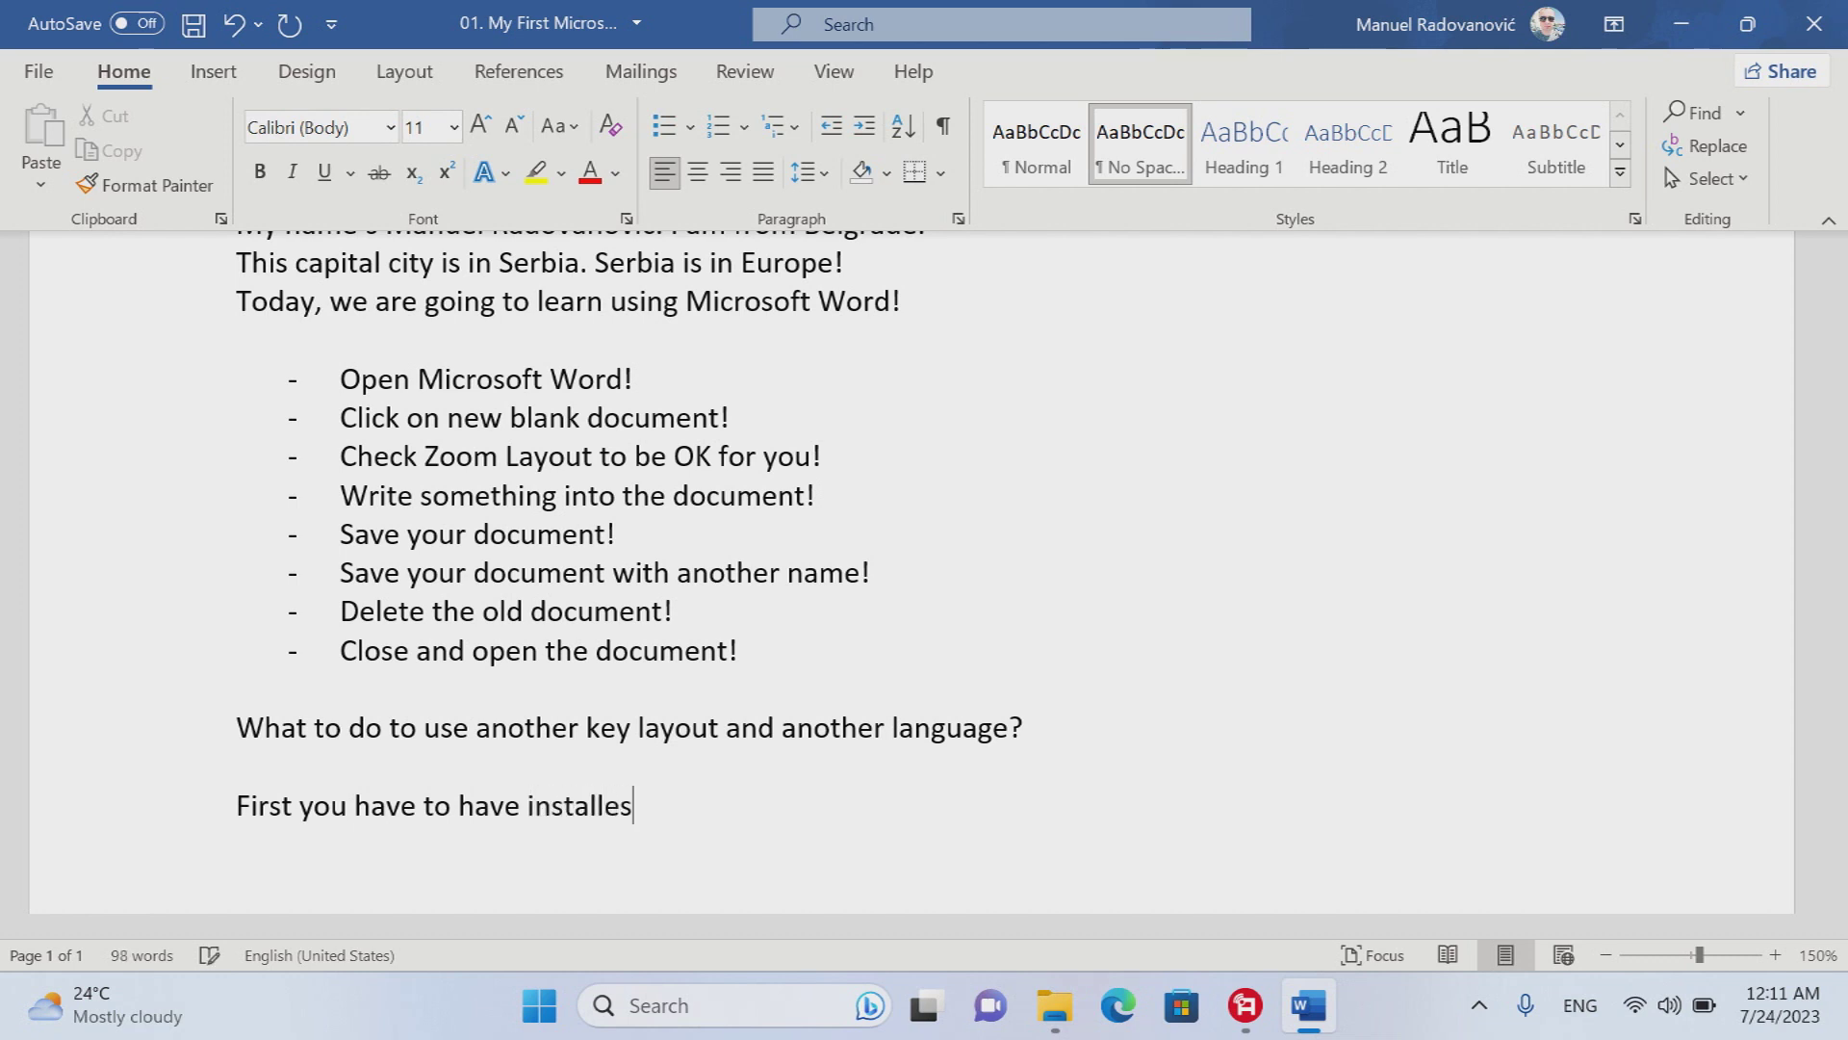
{"action": "key", "text": "BackSpace"}
{"action": "type", "text": "d the key layout."}
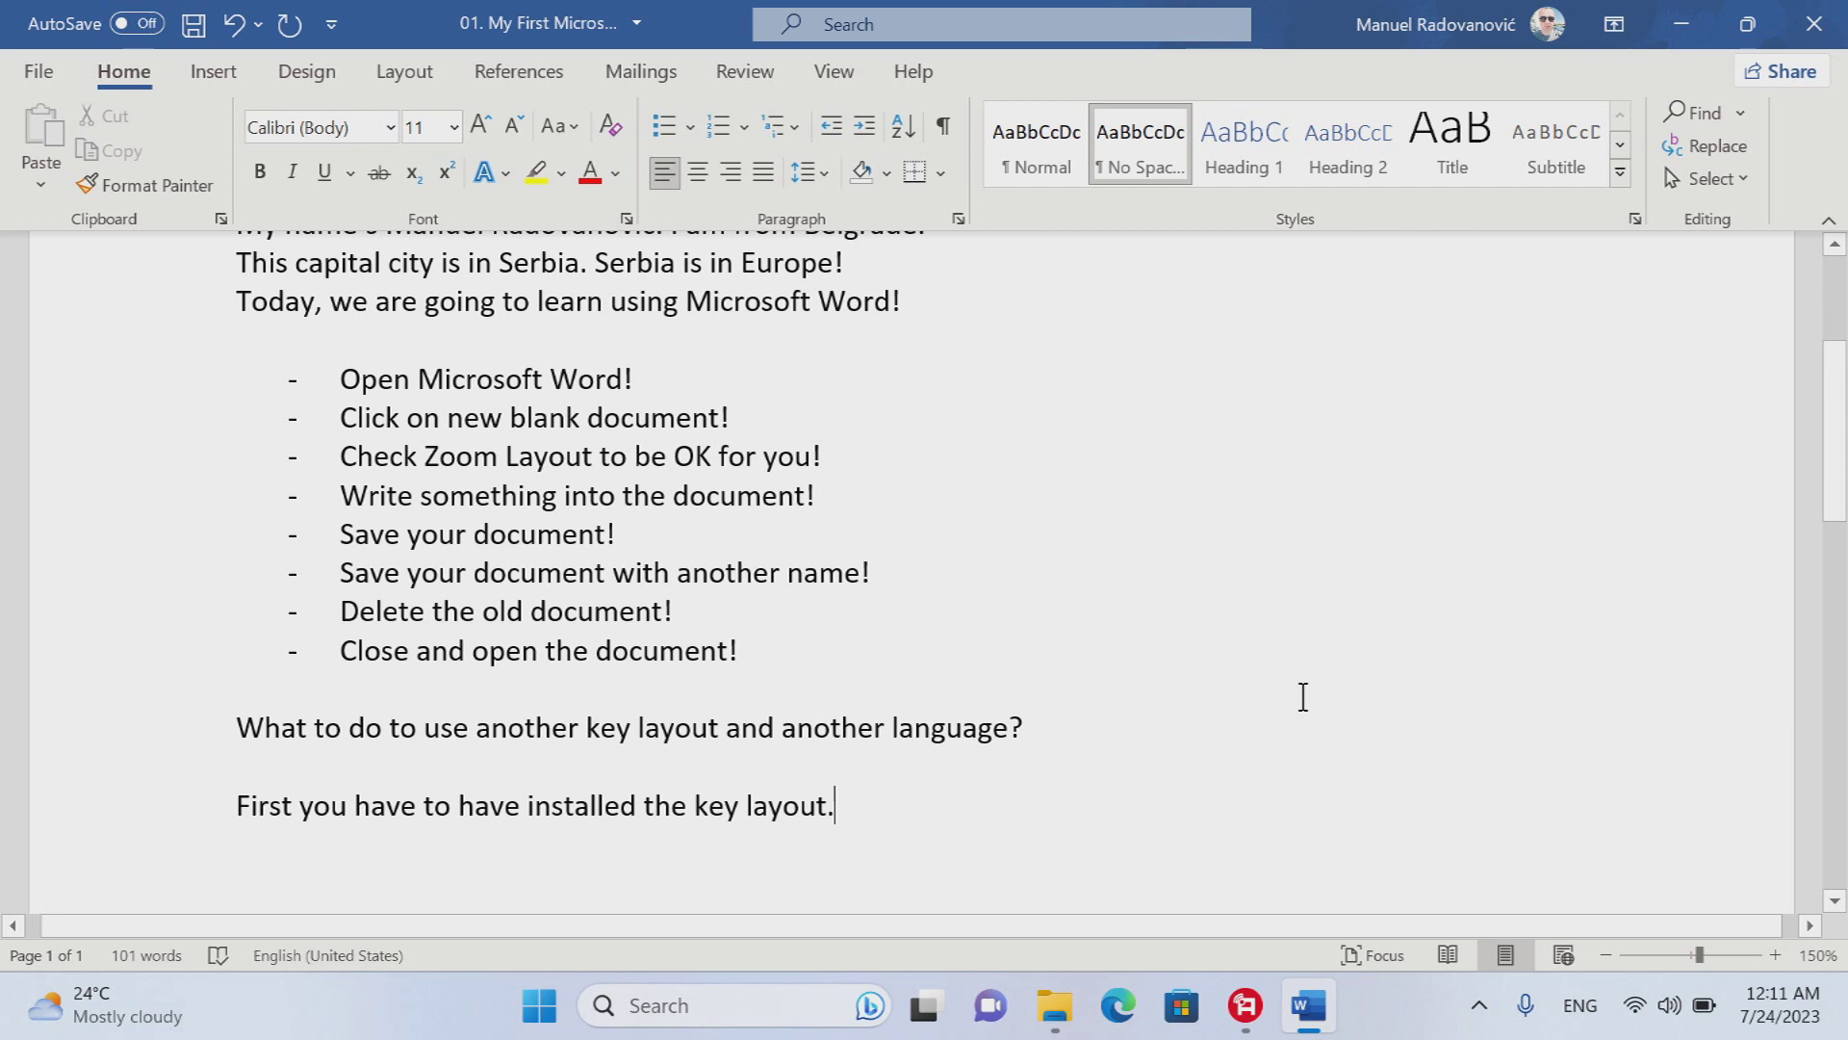
{"action": "key", "text": "BackSpace"}
{"action": "type", "text": "which yiu"}
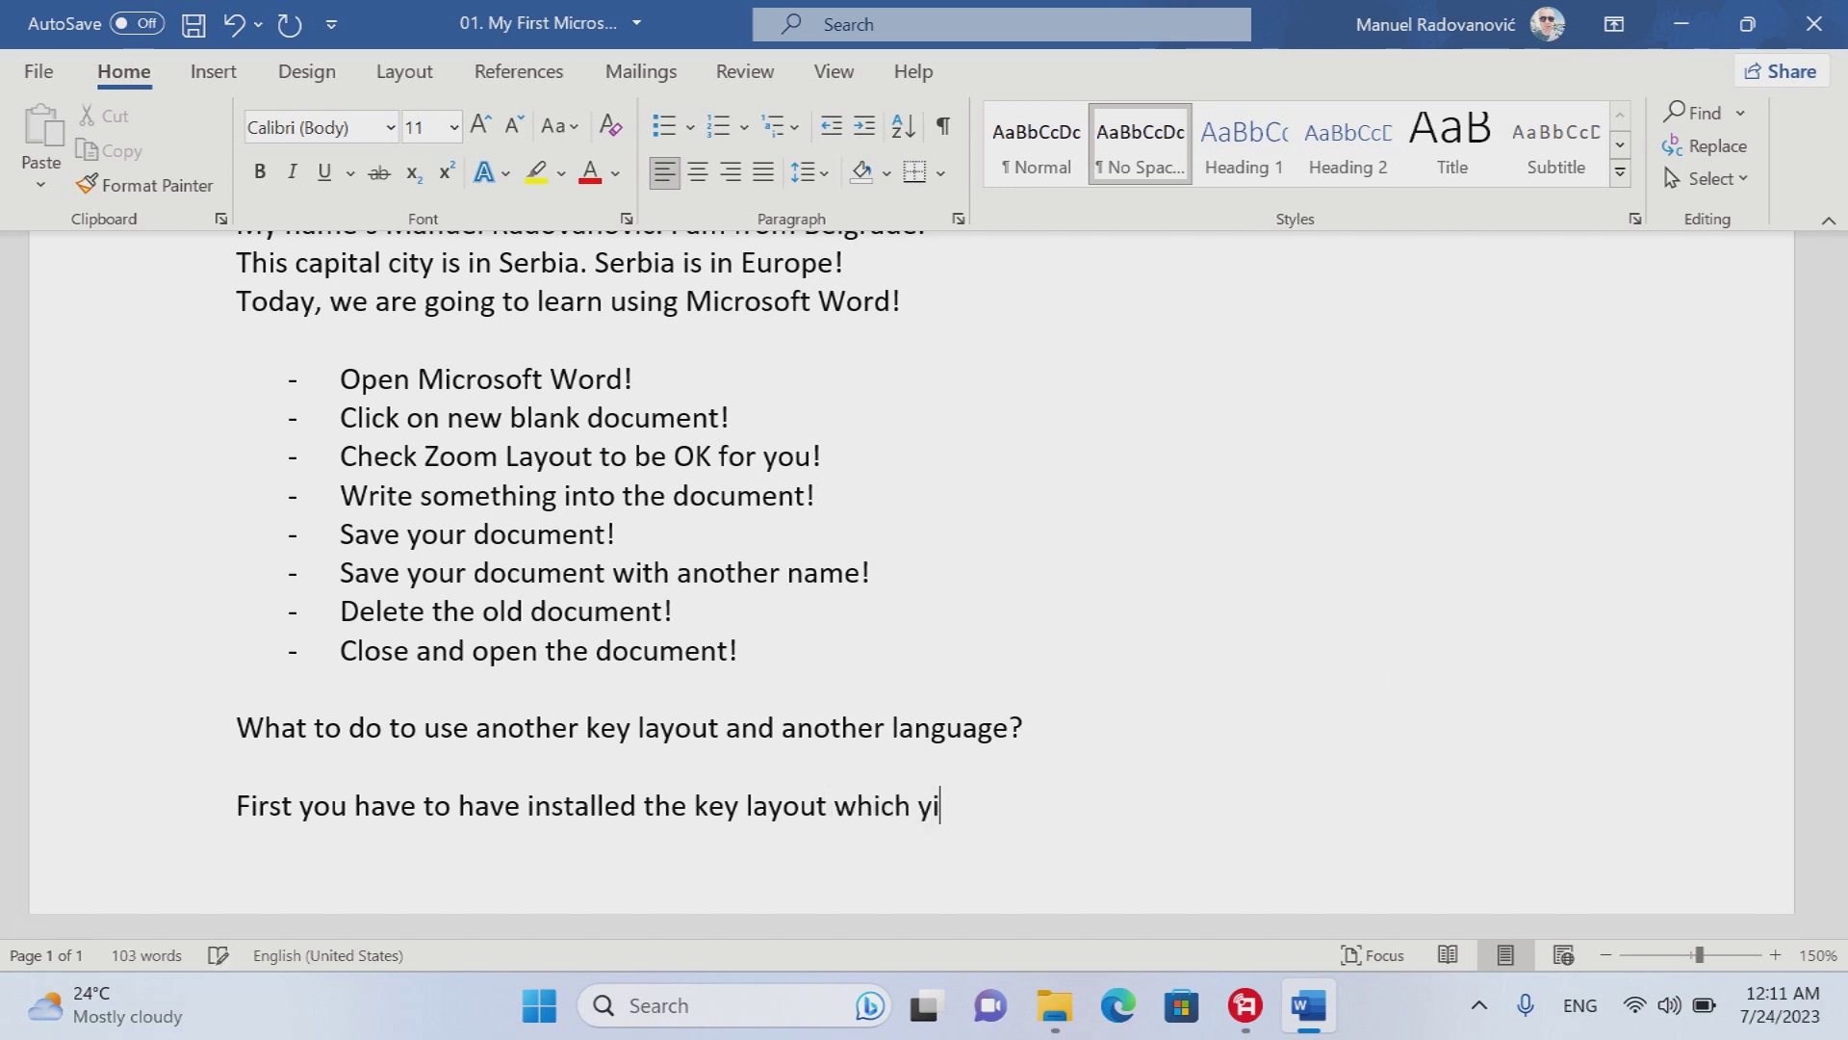
{"action": "key", "text": "BackSpace"}
{"action": "key", "text": "BackSpace"}
{"action": "type", "text": "ou want to"}
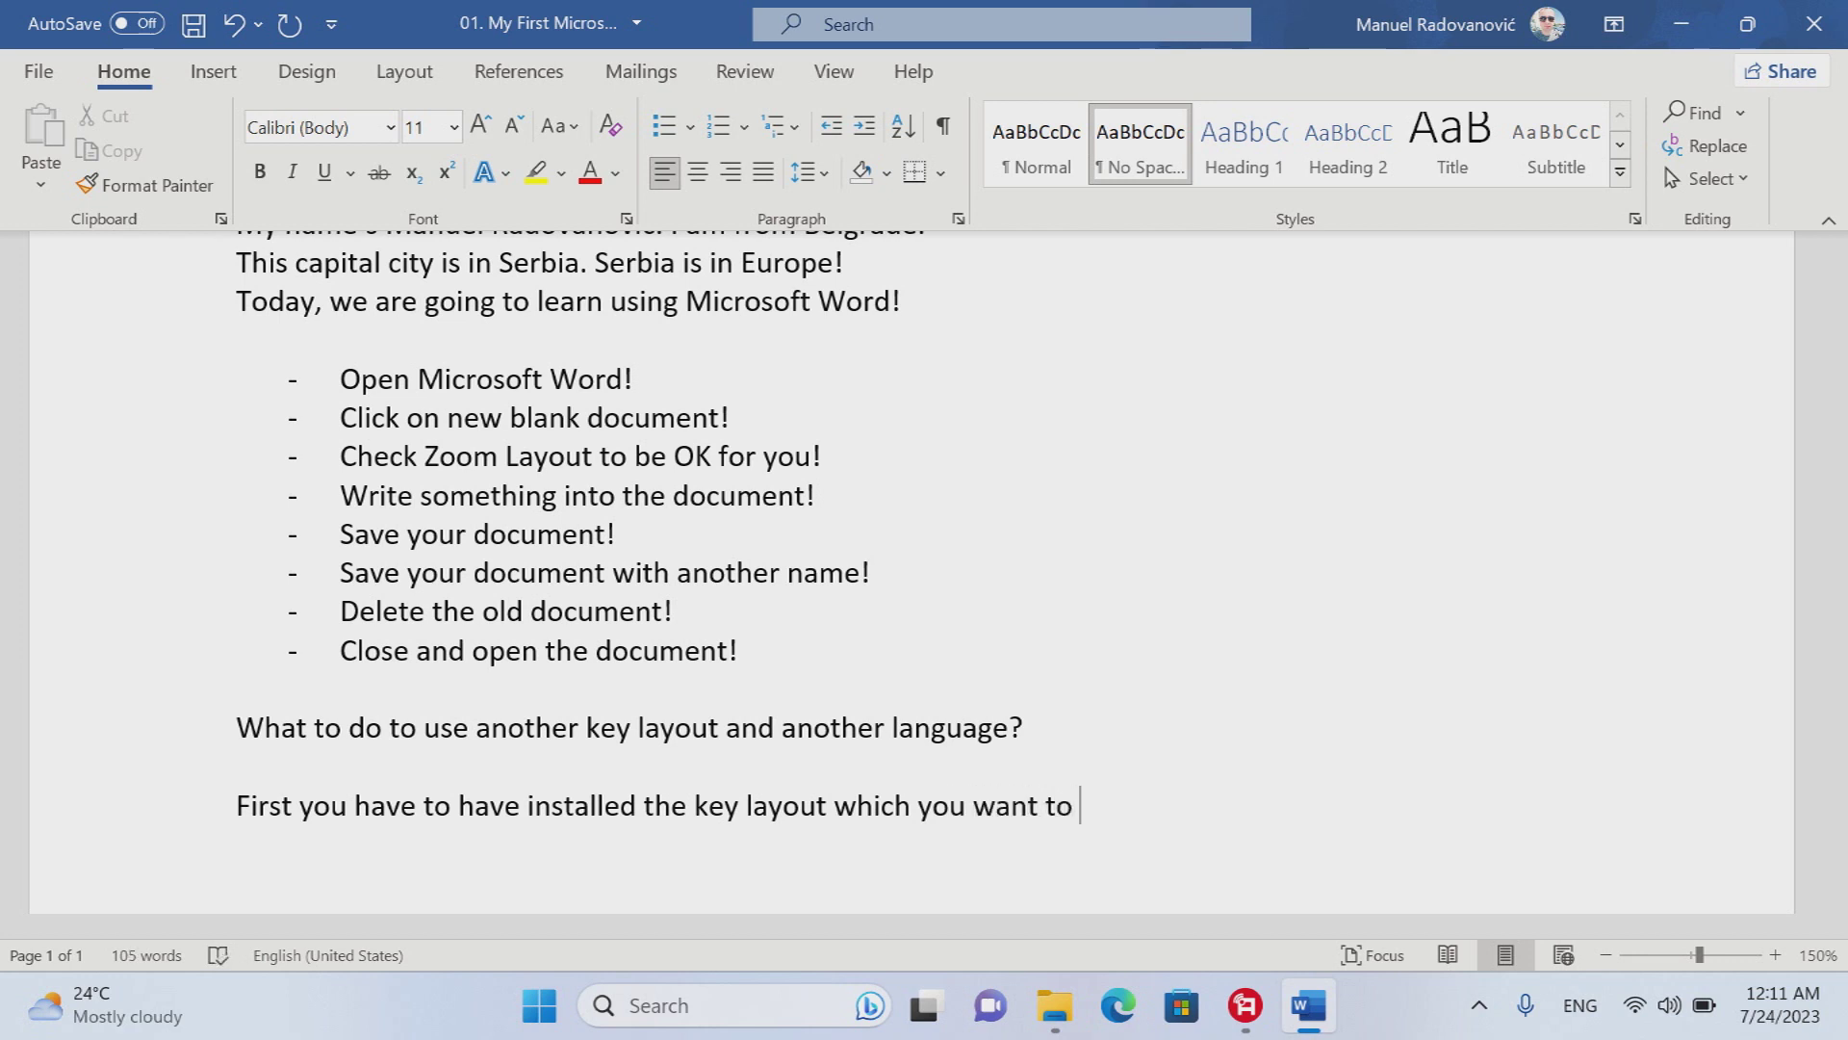
{"action": "type", "text": " use."}
- Add "For example: Serbian Latin" below another blank line, start a new paragraph with a blank line before it, and save the document
{"action": "key", "text": "Return"}
{"action": "key", "text": "Return"}
{"action": "type", "text": "F"}
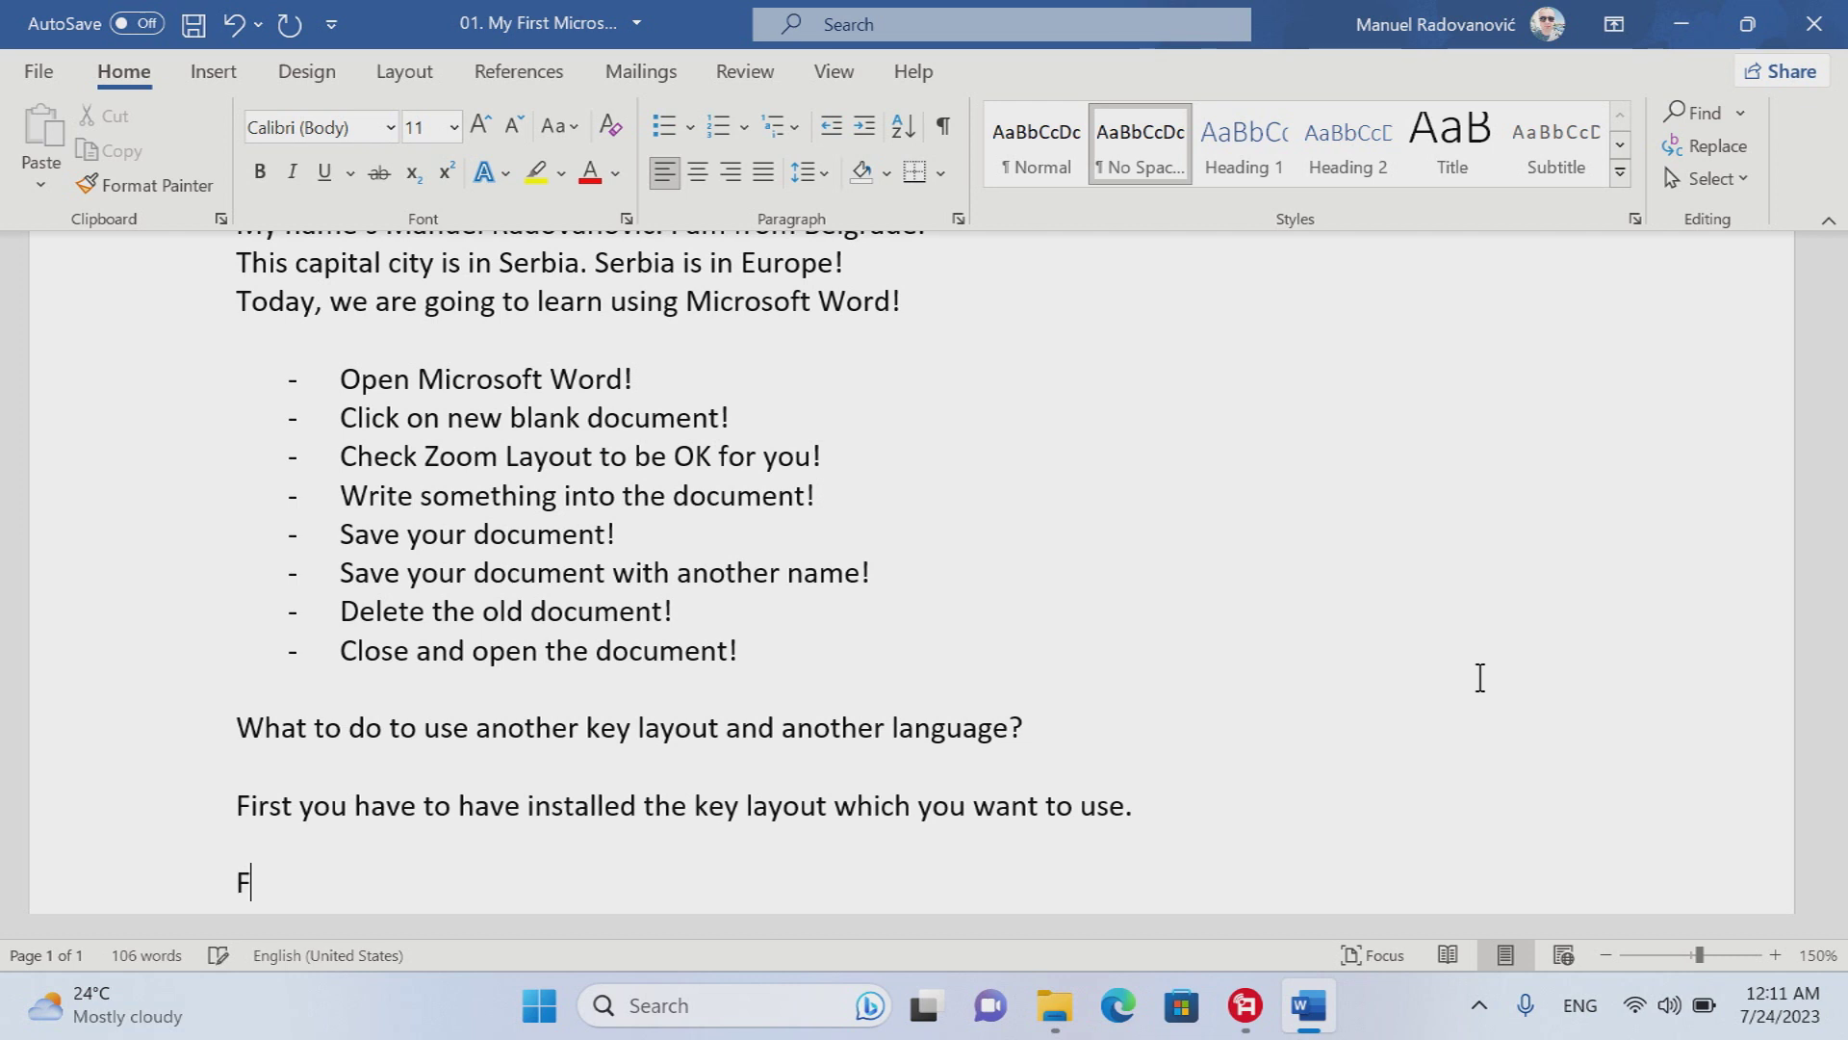
{"action": "type", "text": "or example"}
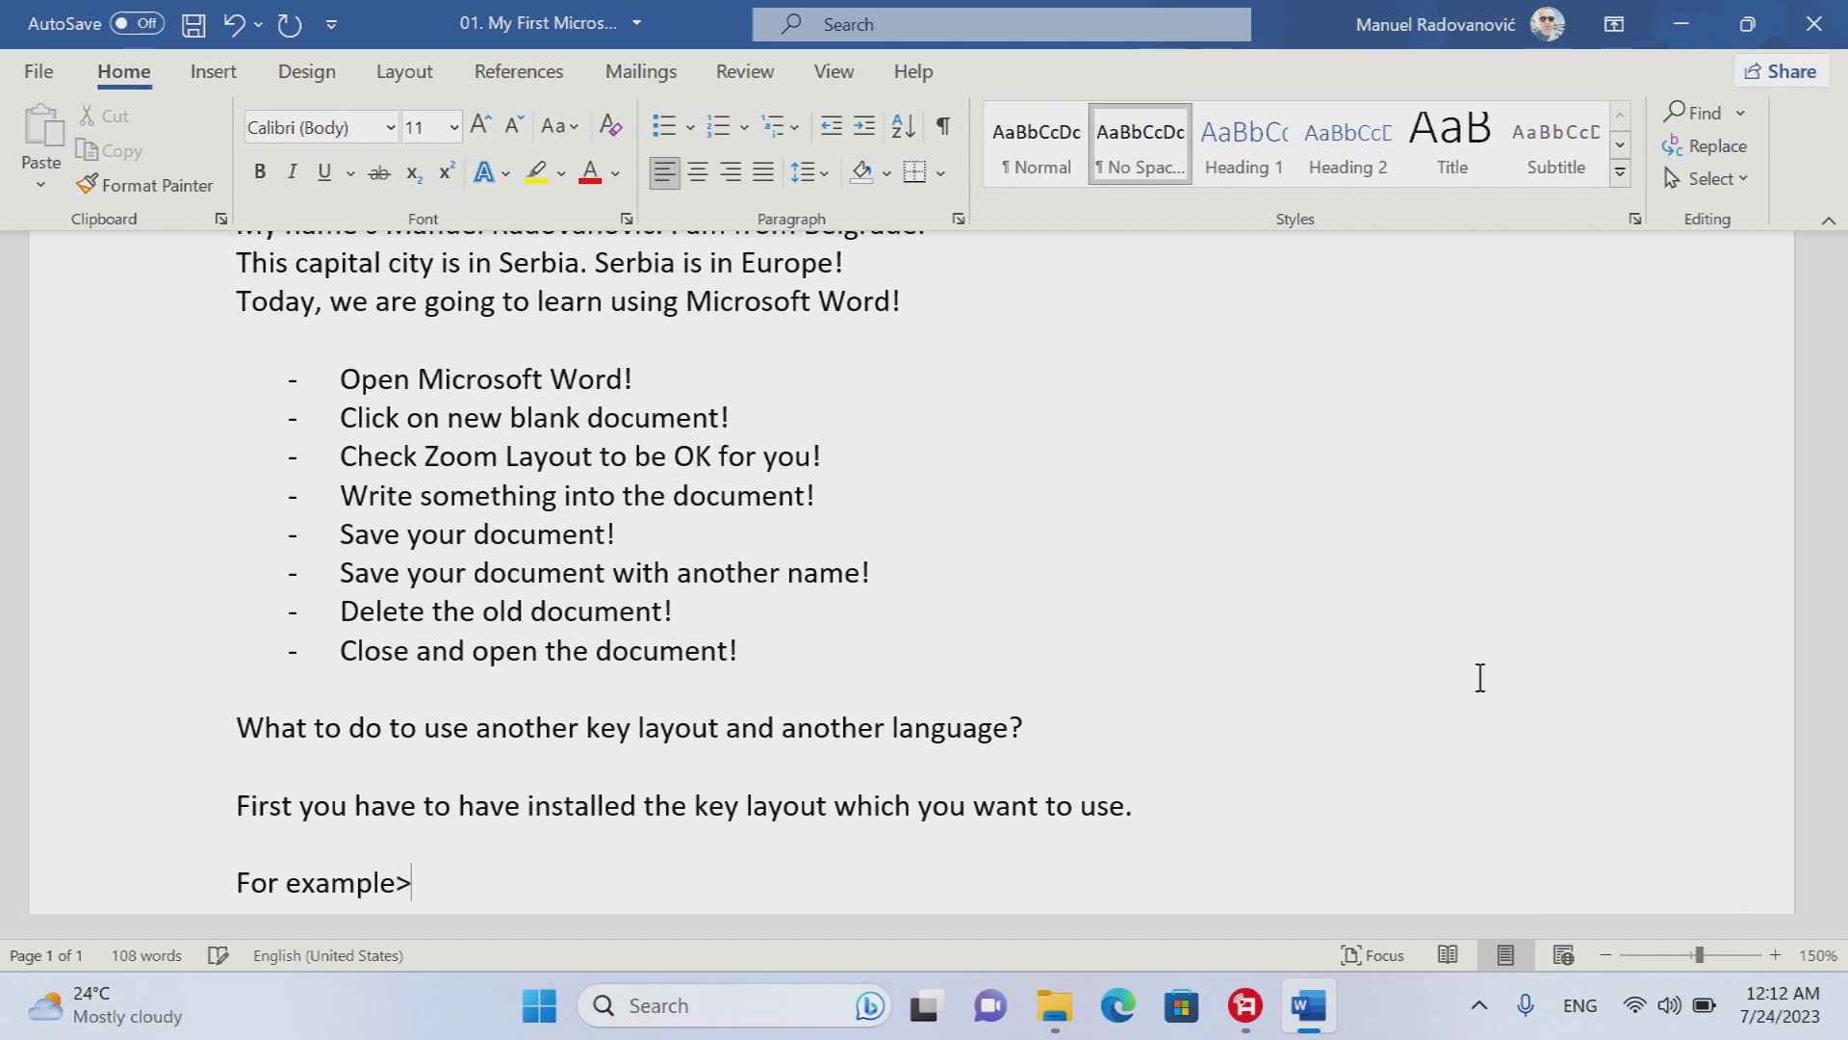
{"action": "type", "text": ">"}
{"action": "key", "text": "BackSpace"}
{"action": "type", "text": ":"}
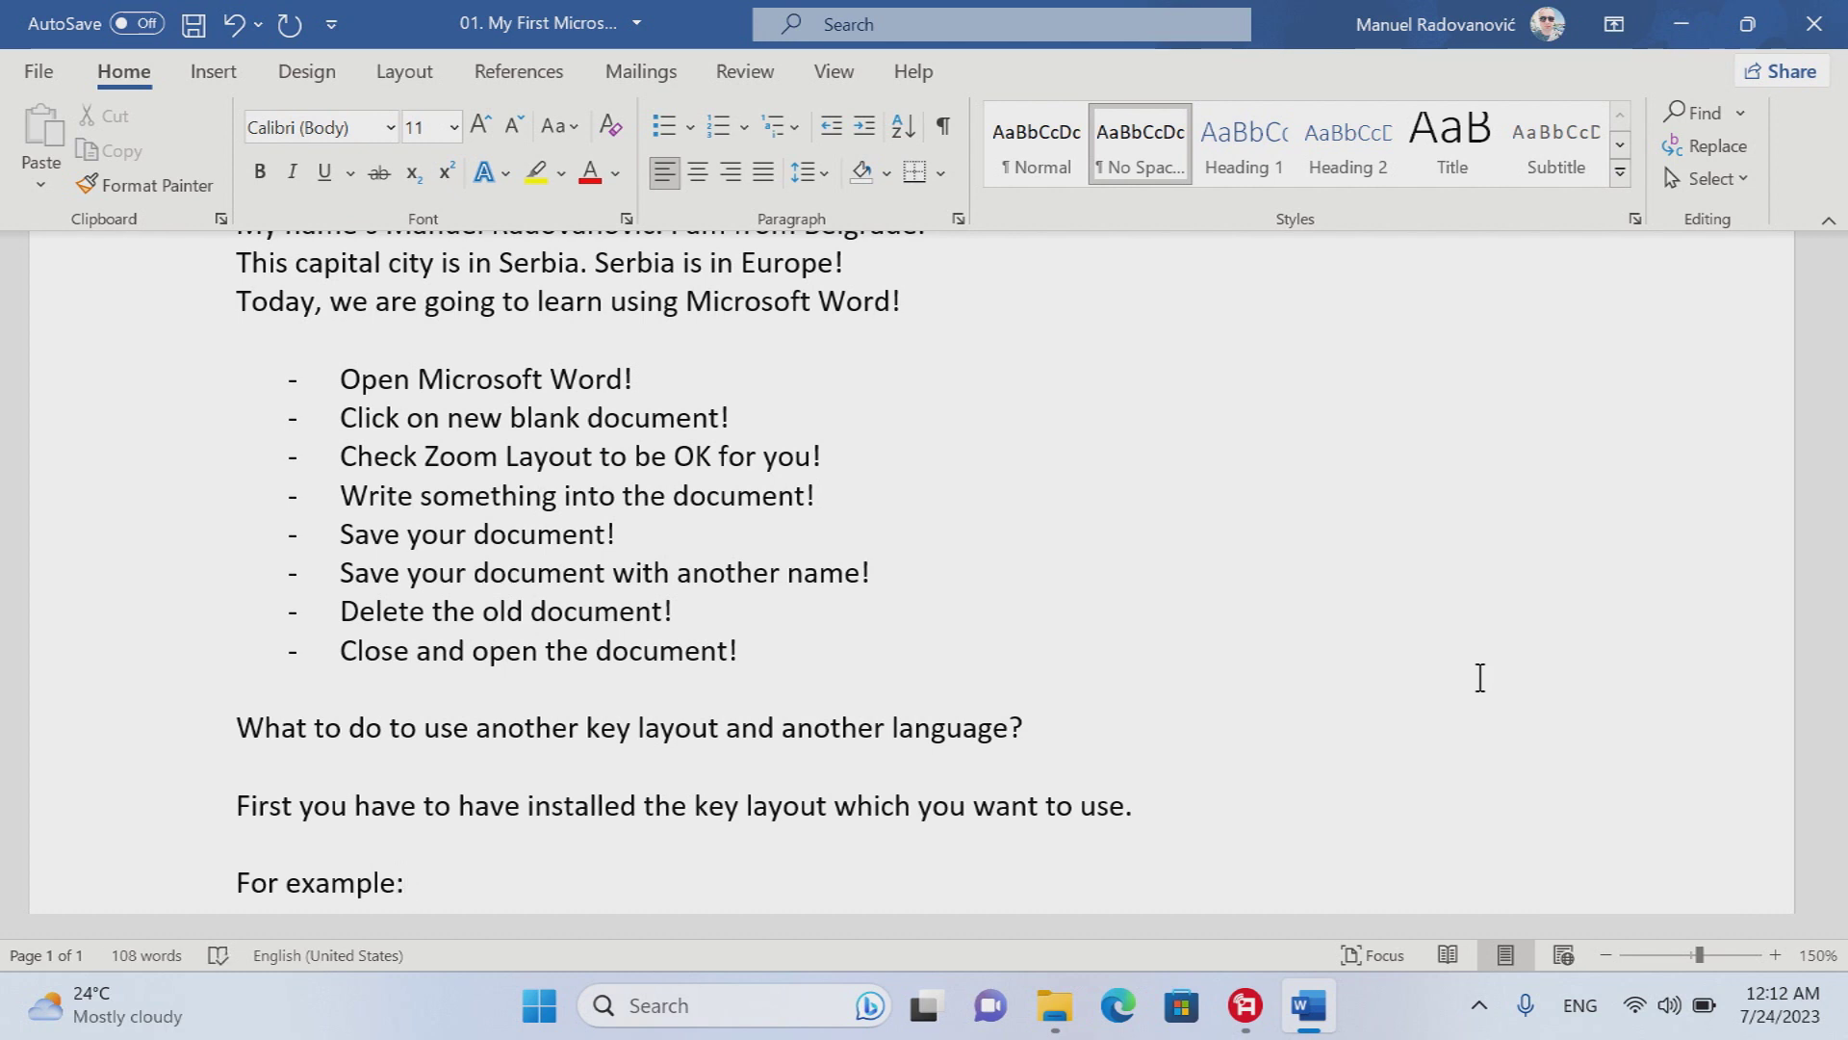
{"action": "type", "text": " Serbian Latin"}
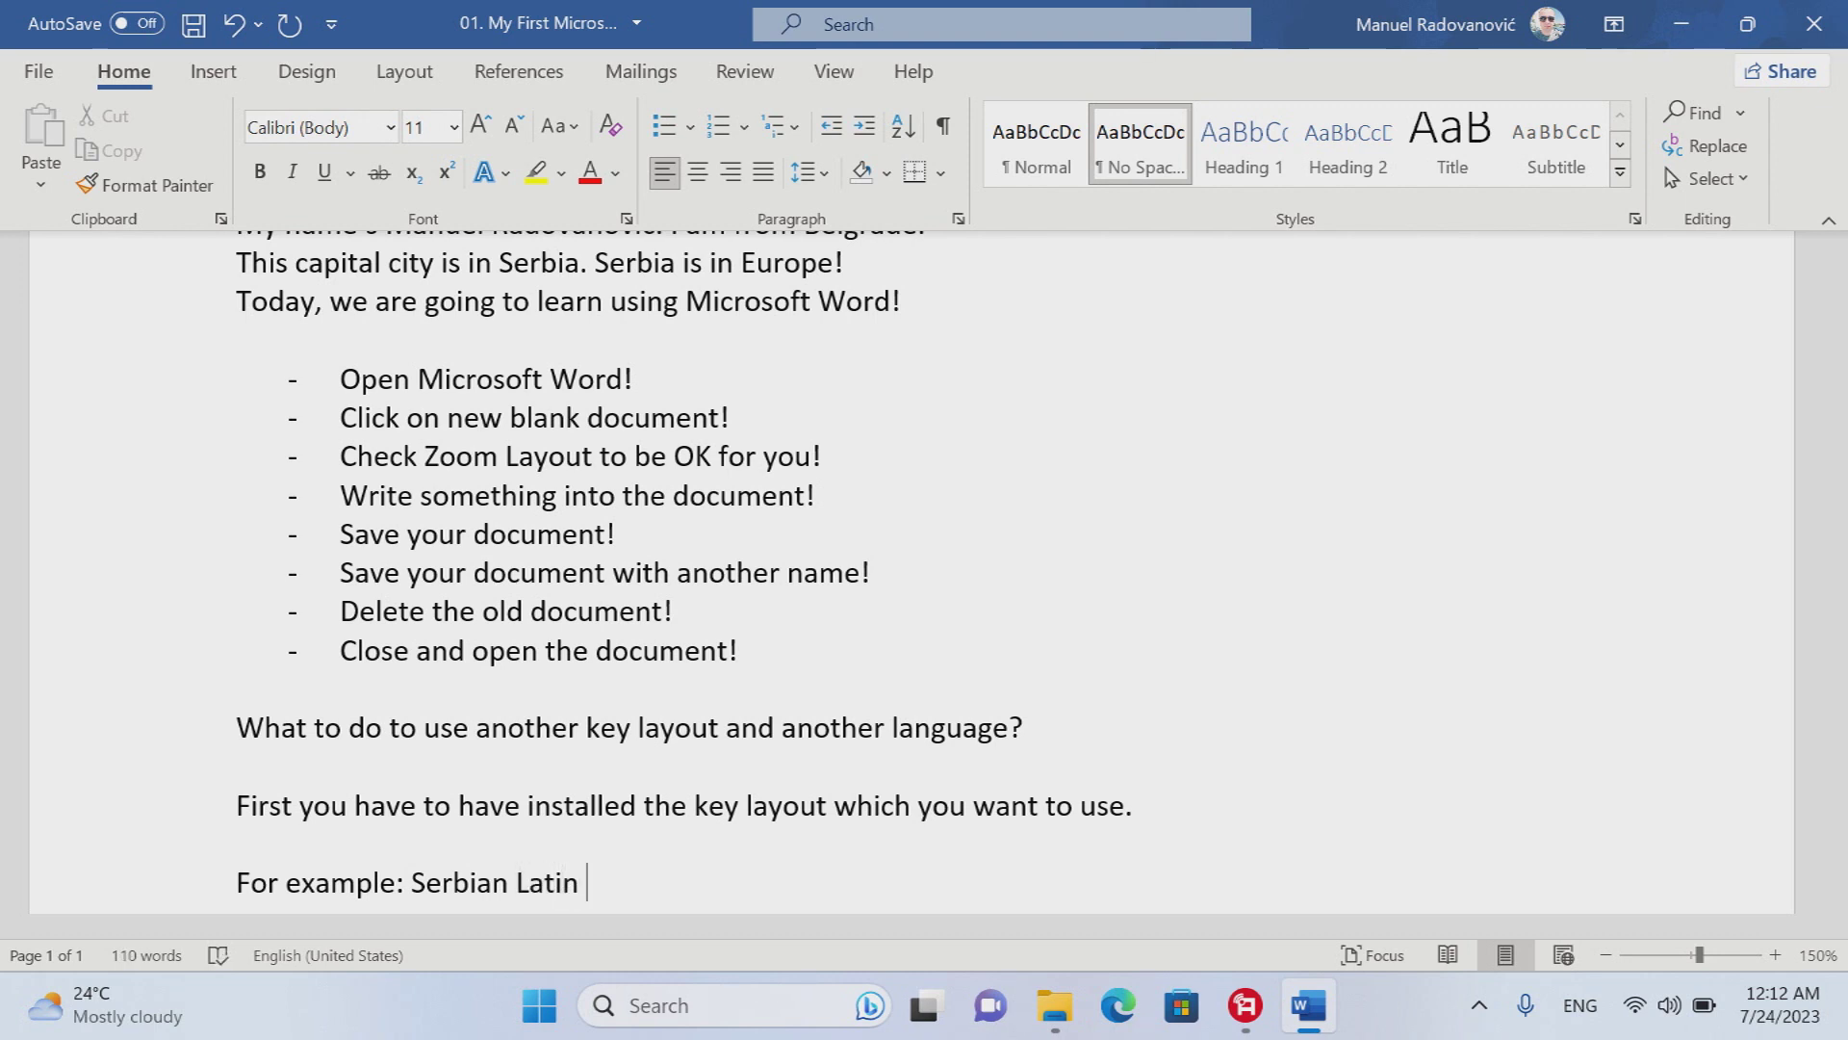
{"action": "key", "text": "Return"}
{"action": "key", "text": "Return"}
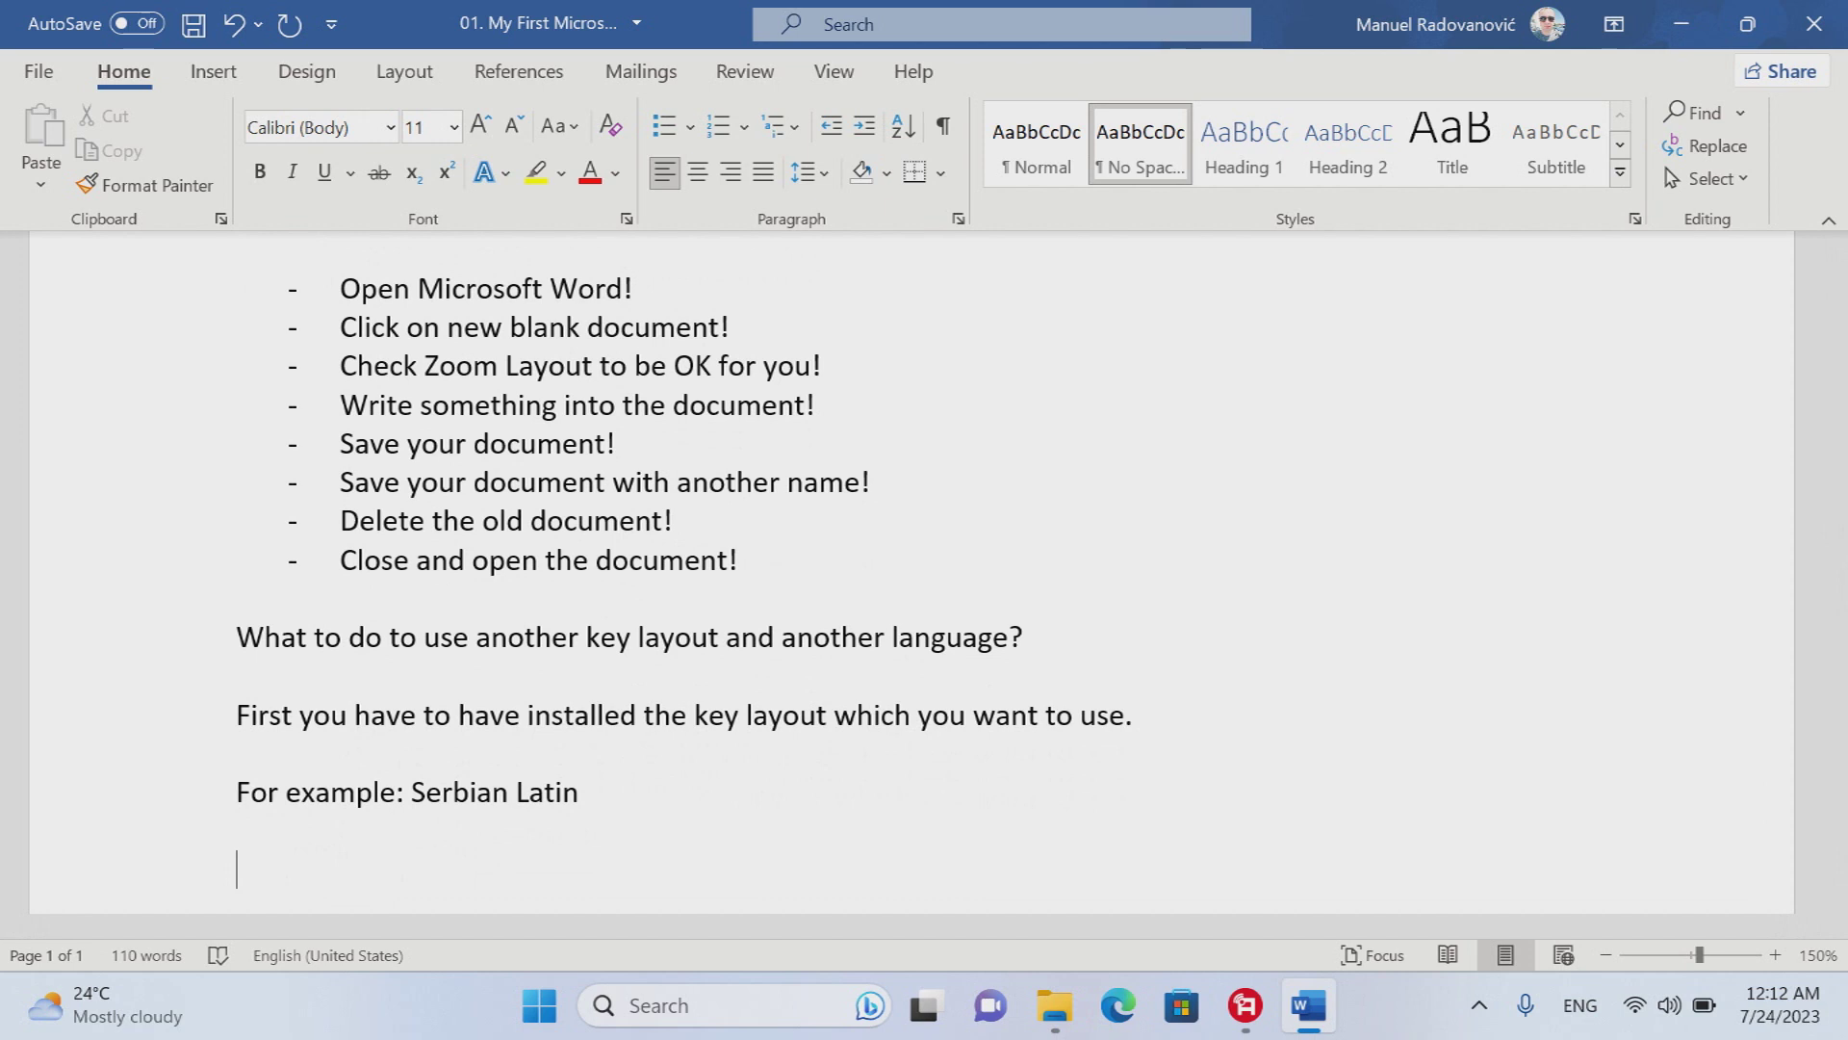
{"action": "key", "text": "ctrl+s"}
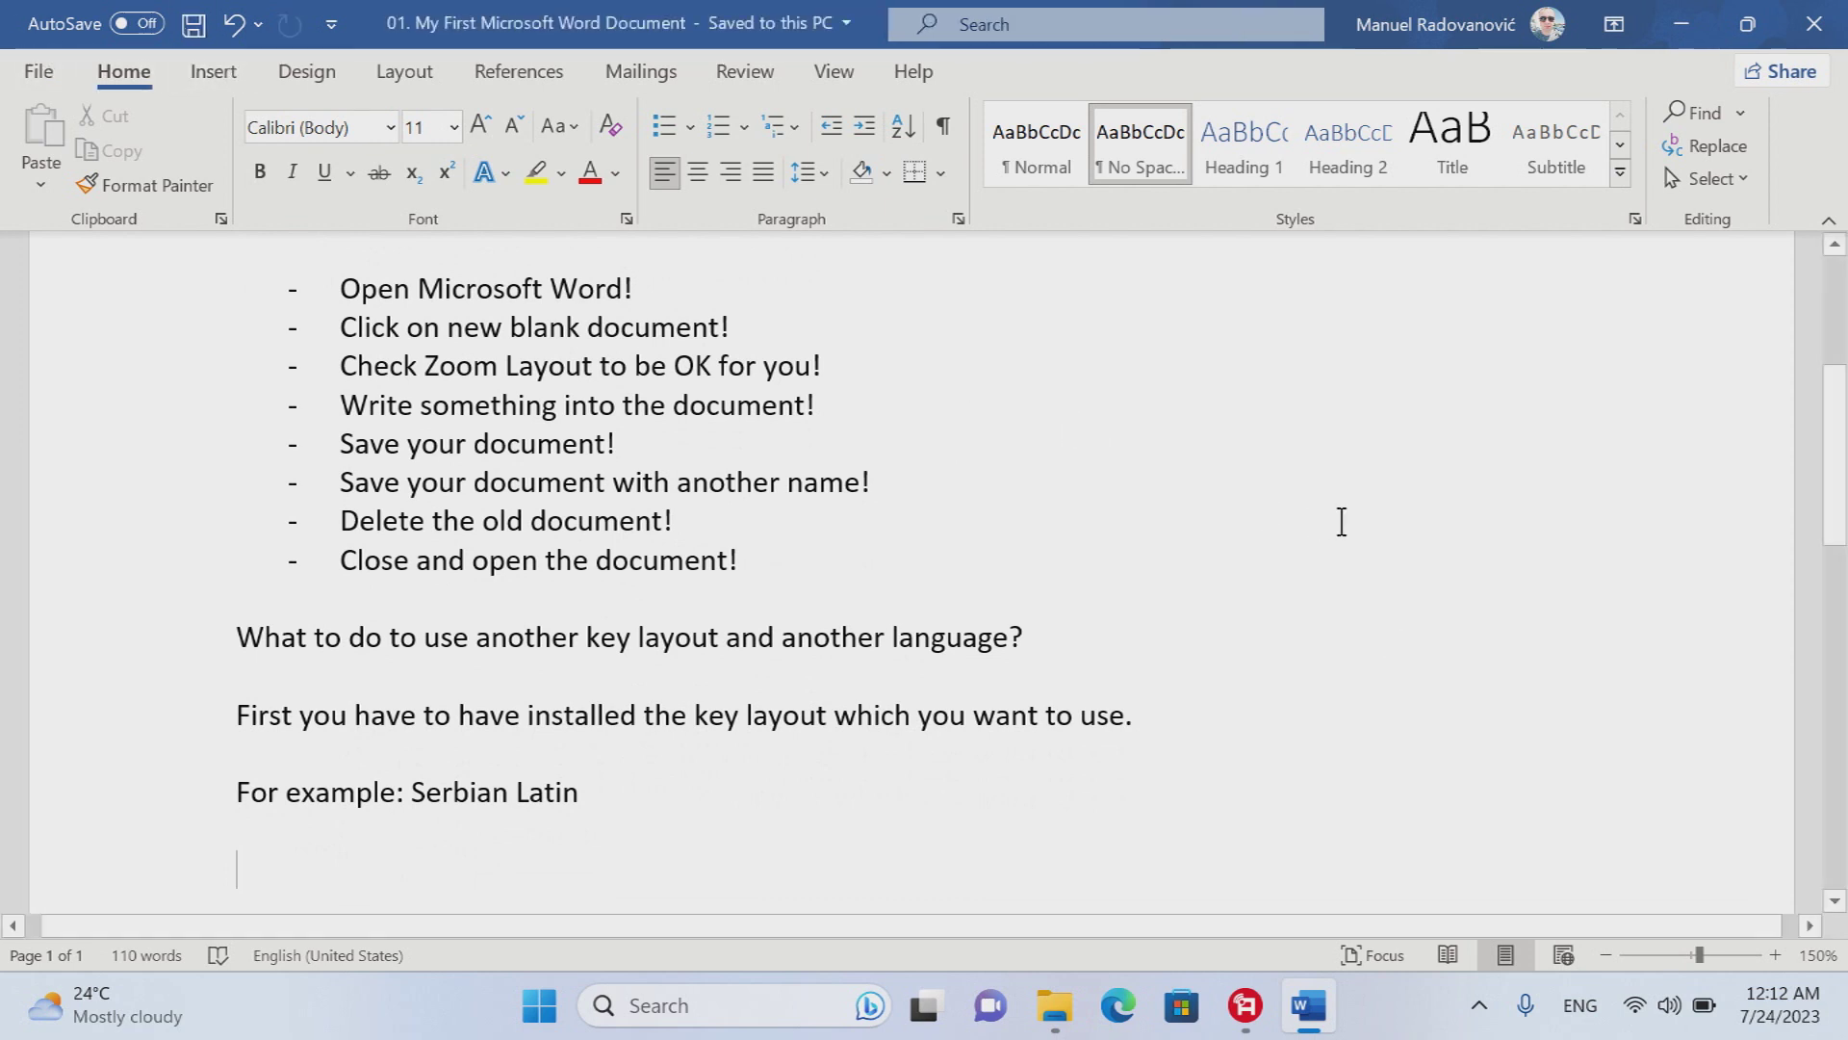
- Switch the keyboard input to Serbian Latin and set the text's proofing language to Serbian (Latin, Bosnia and Herzegovina)
{"action": "left_click", "coordinate": [1580, 1006]}
{"action": "left_click", "coordinate": [1556, 839]}
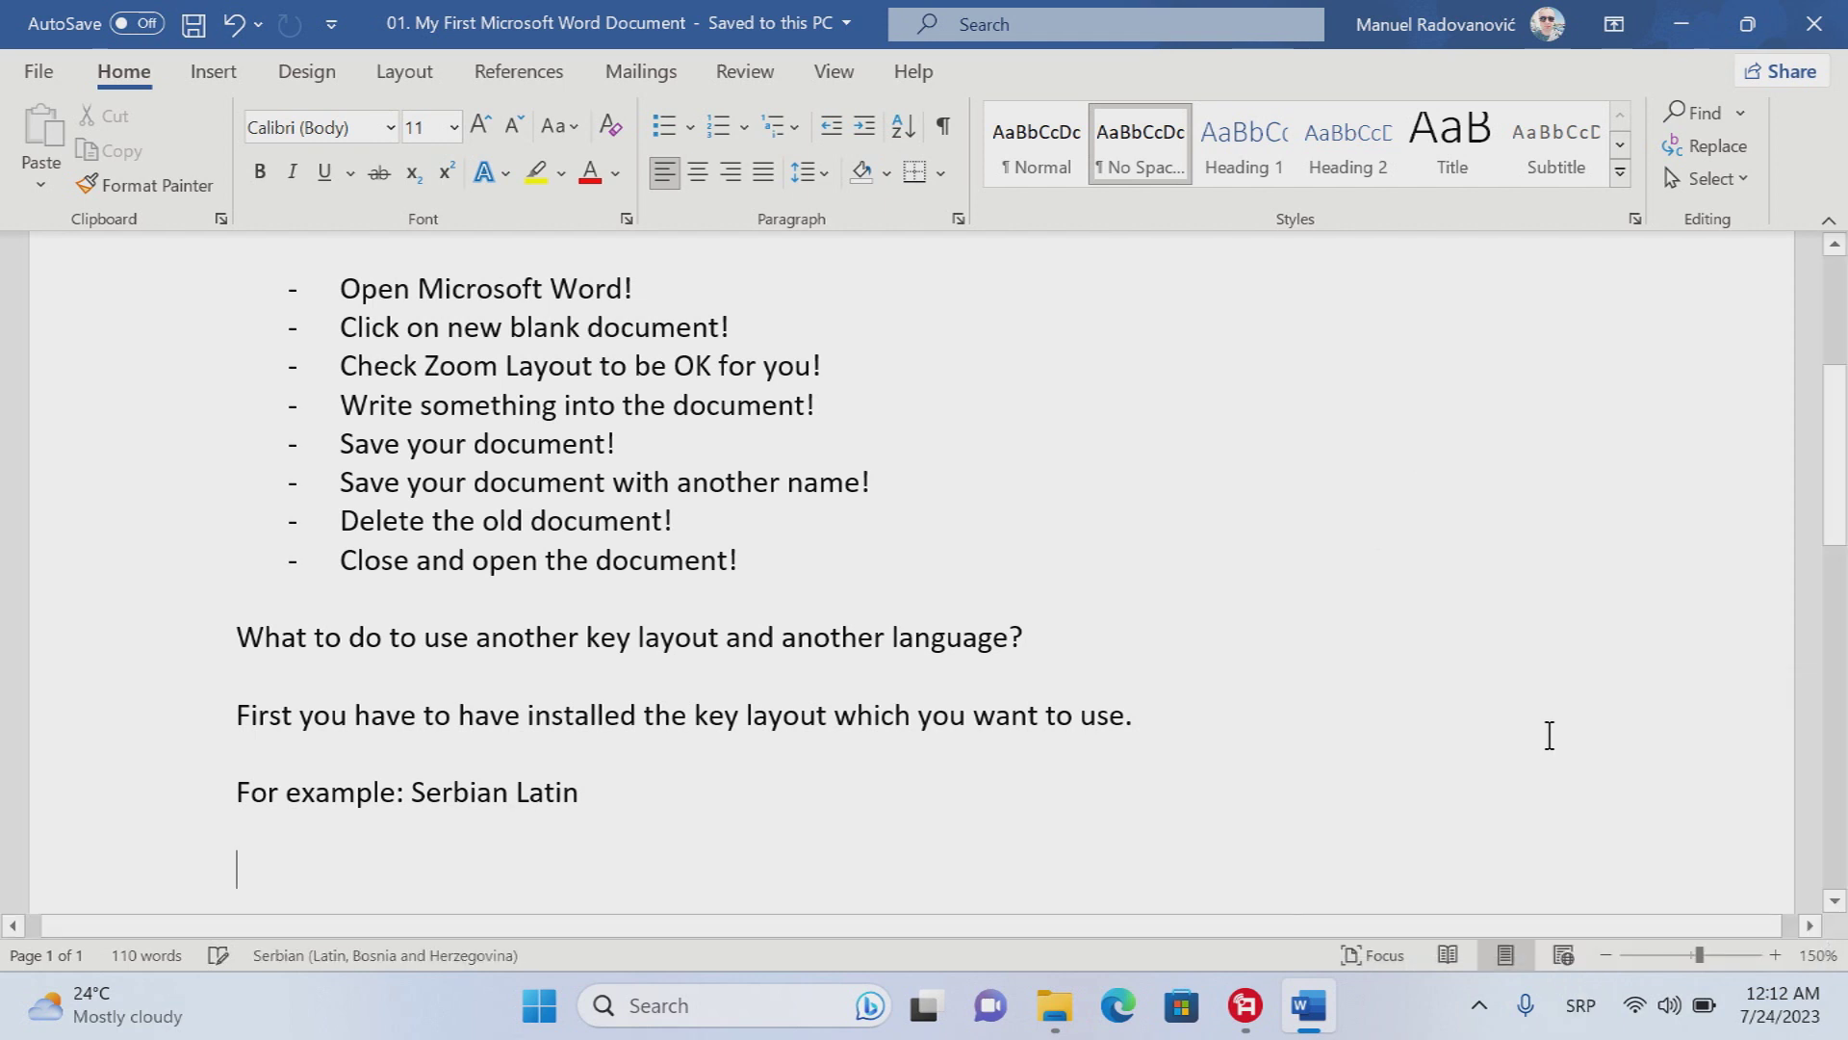
{"action": "left_click", "coordinate": [371, 955]}
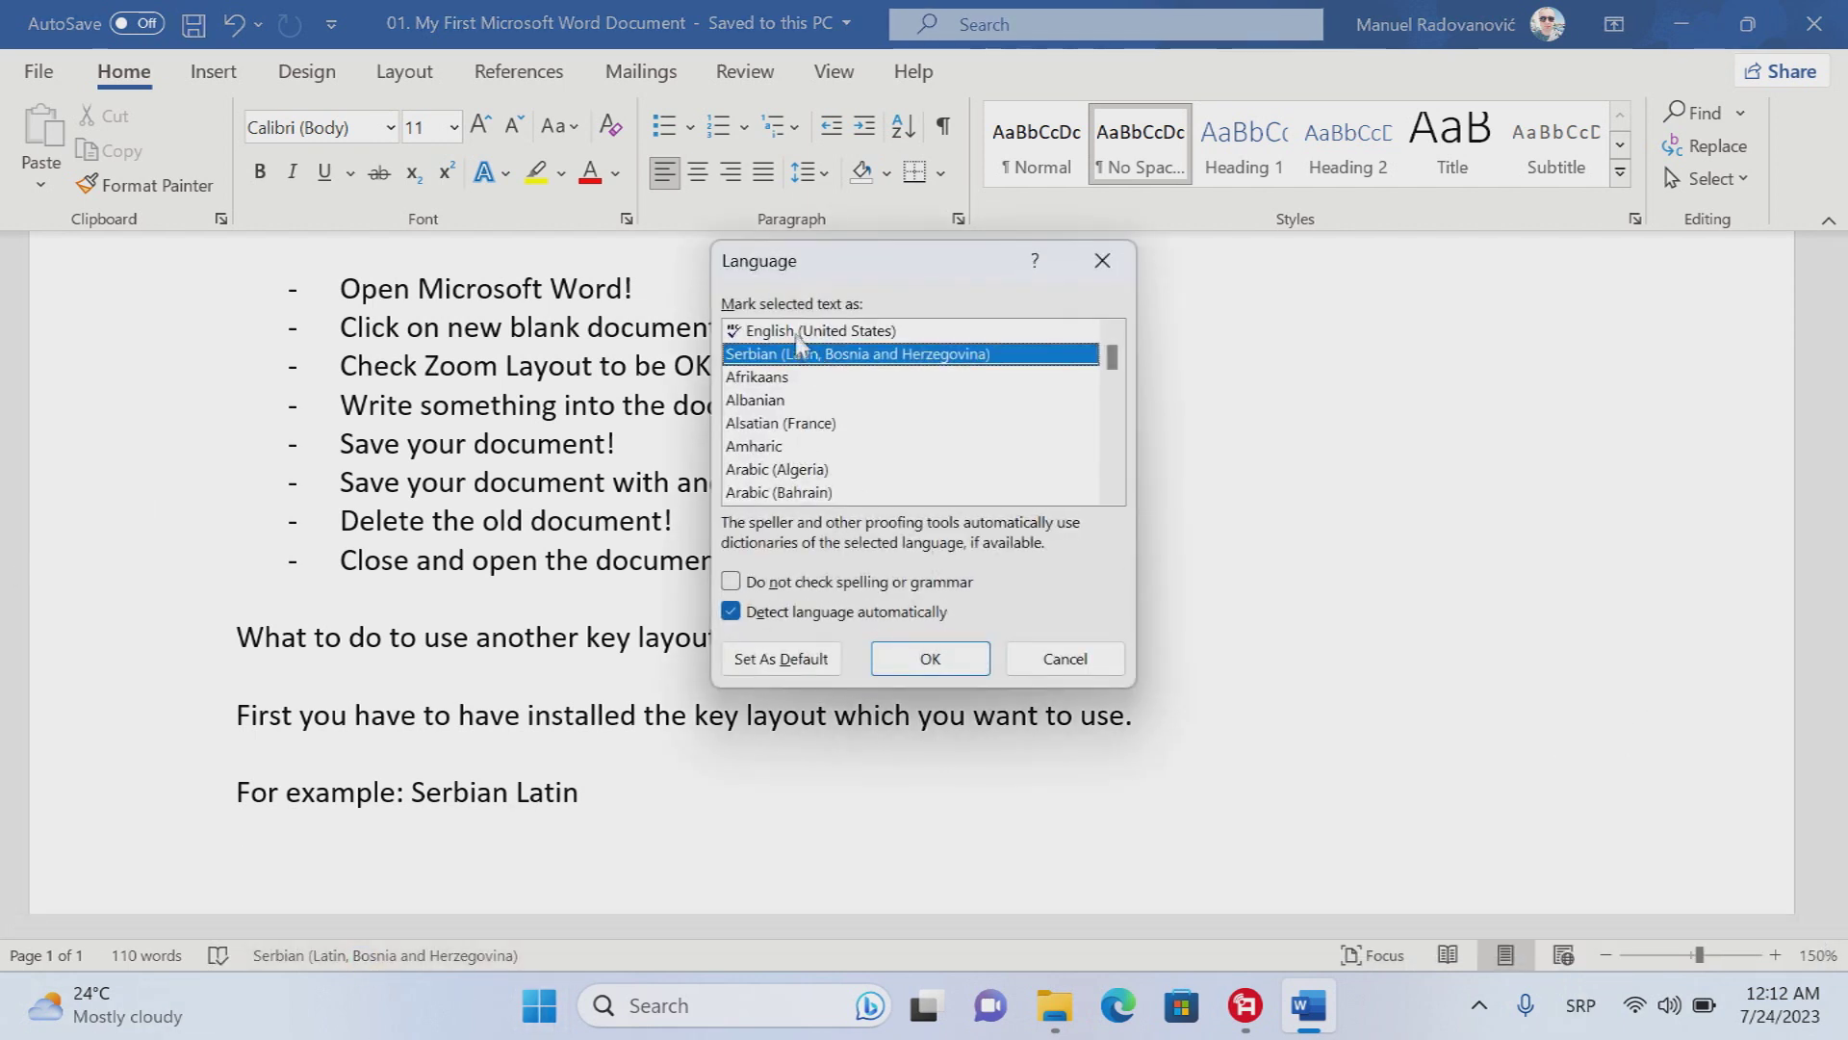
{"action": "left_click", "coordinate": [804, 331]}
{"action": "left_click", "coordinate": [804, 355]}
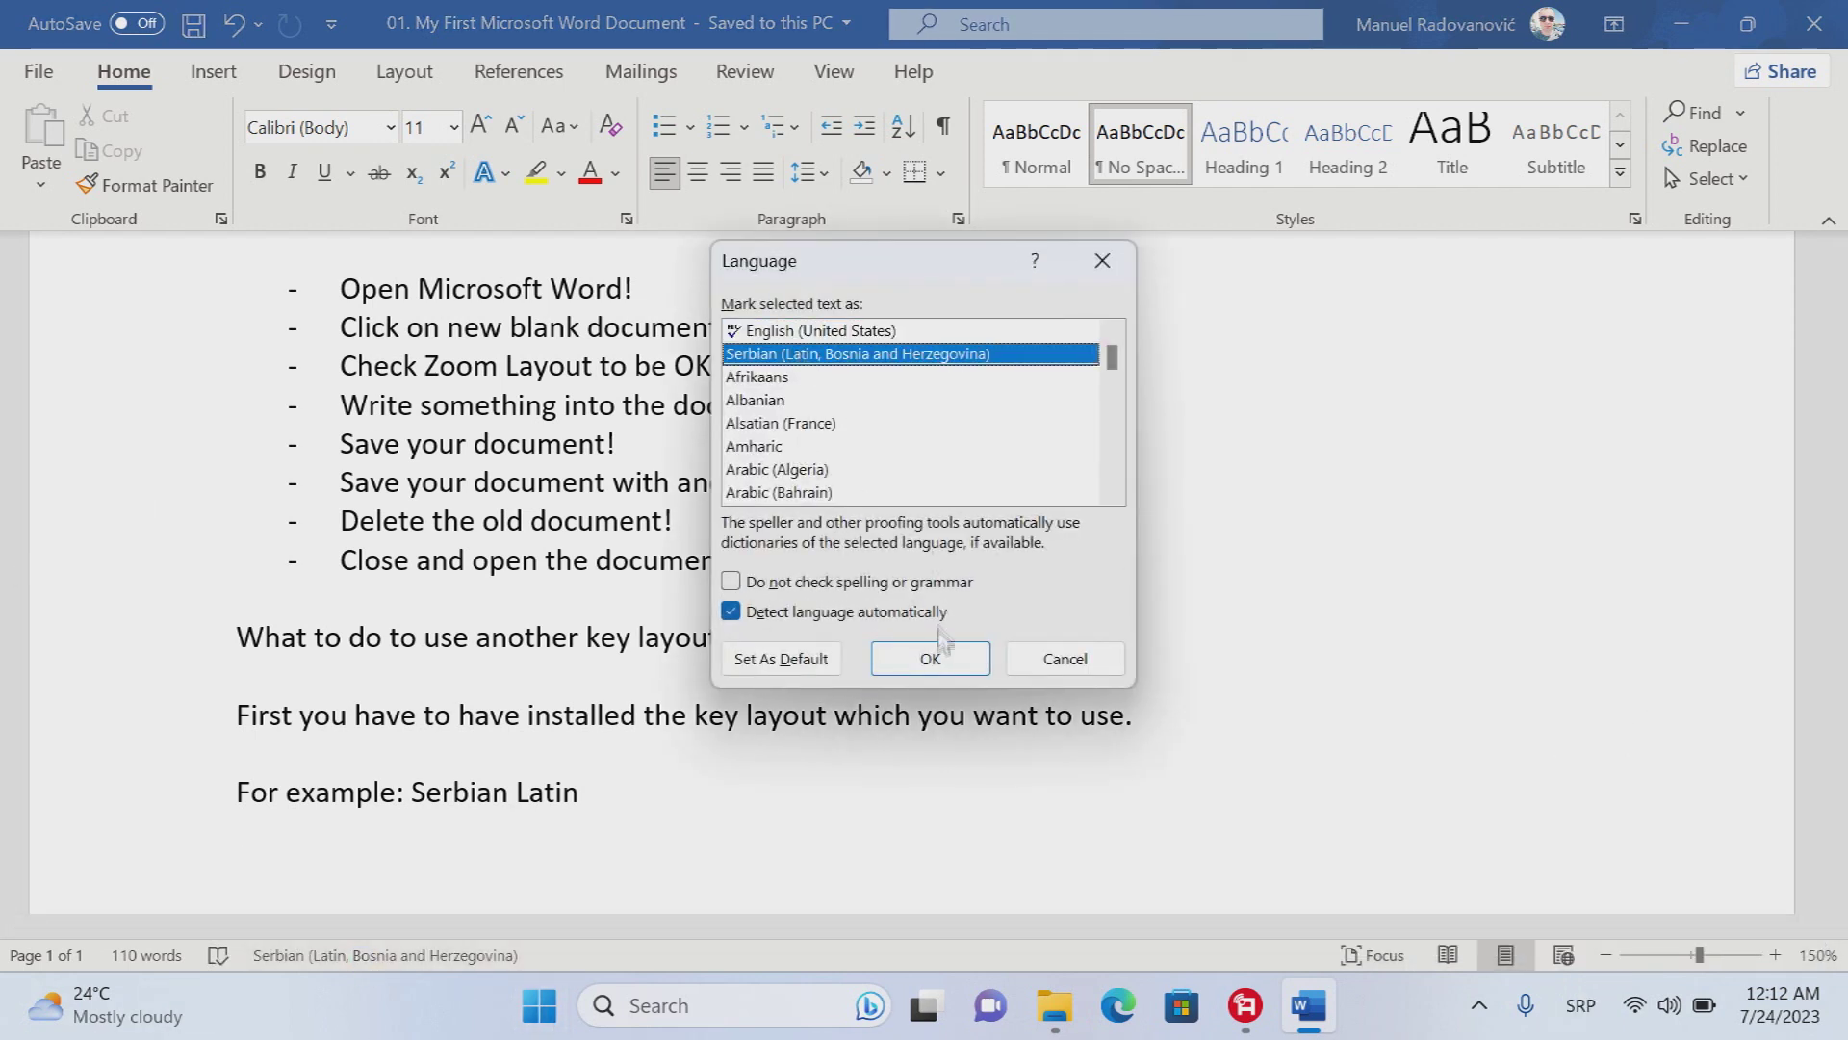
{"action": "left_click", "coordinate": [930, 659]}
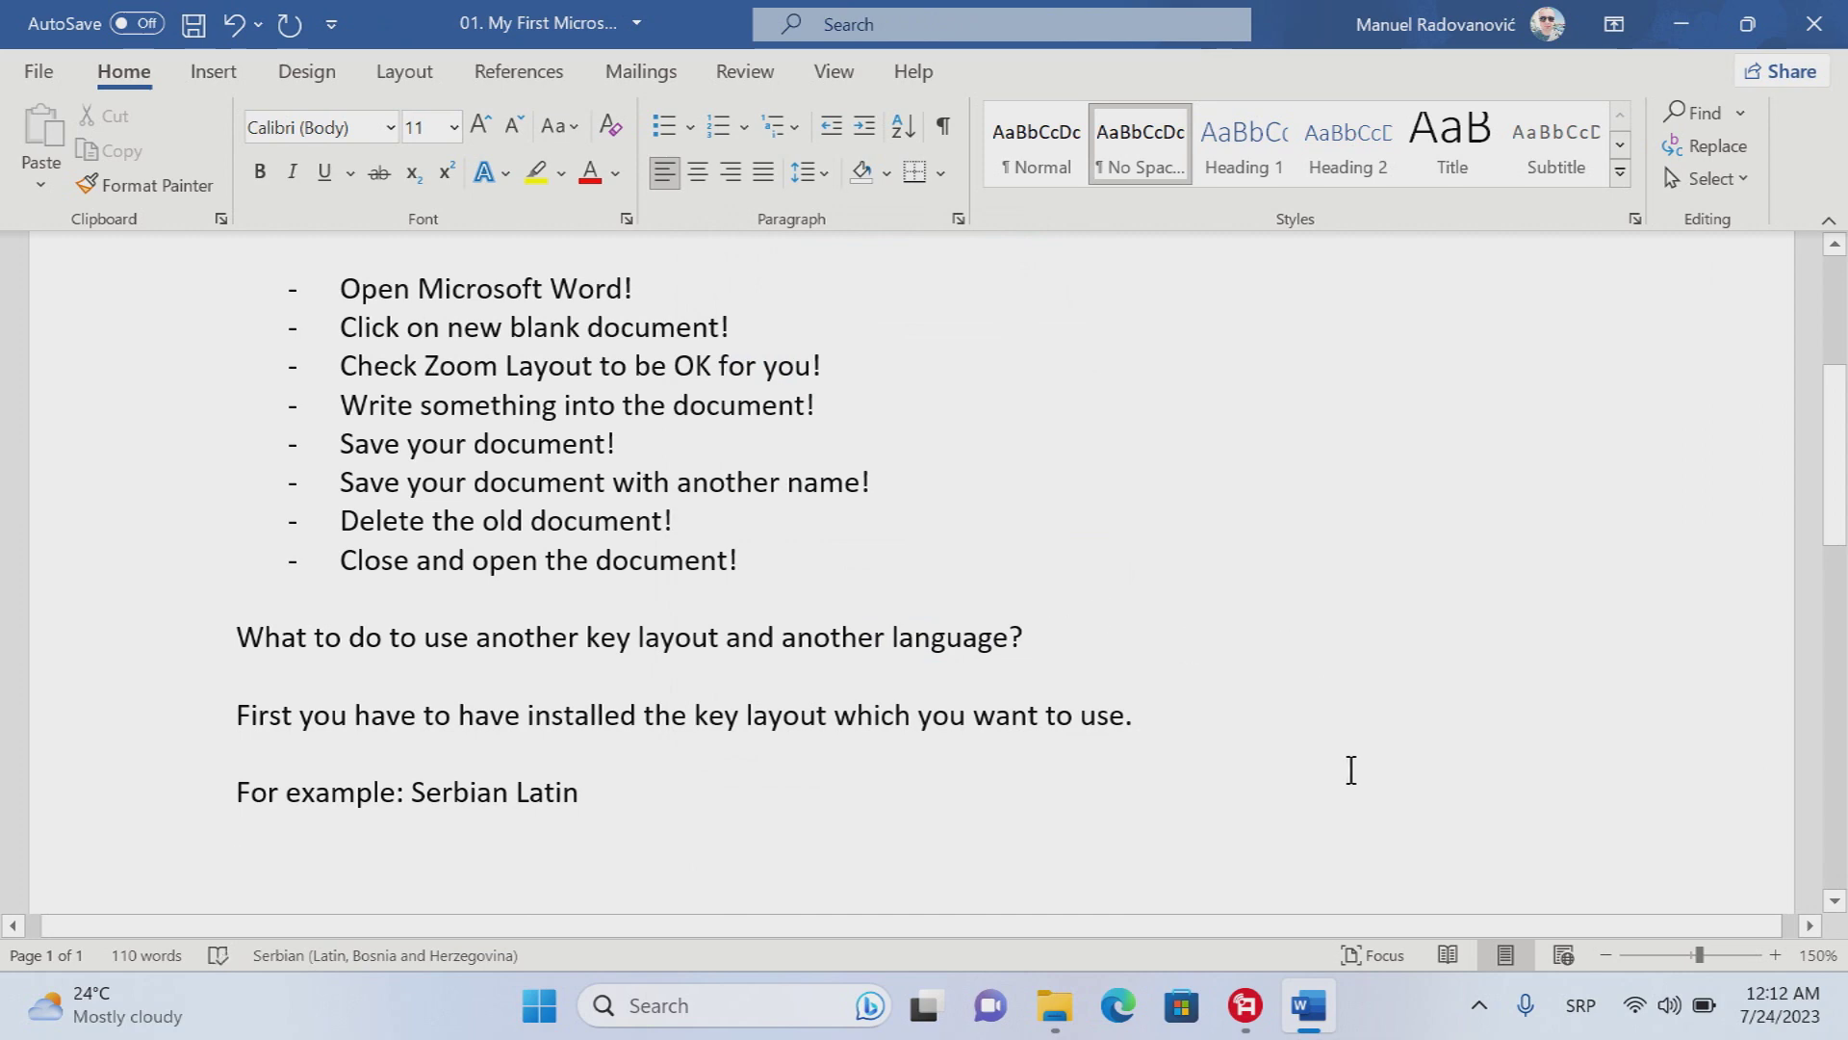
- Write "Pišemo na srpskom jeziku!" in the new paragraph at the end of the document
{"action": "type", "text": "Piš"}
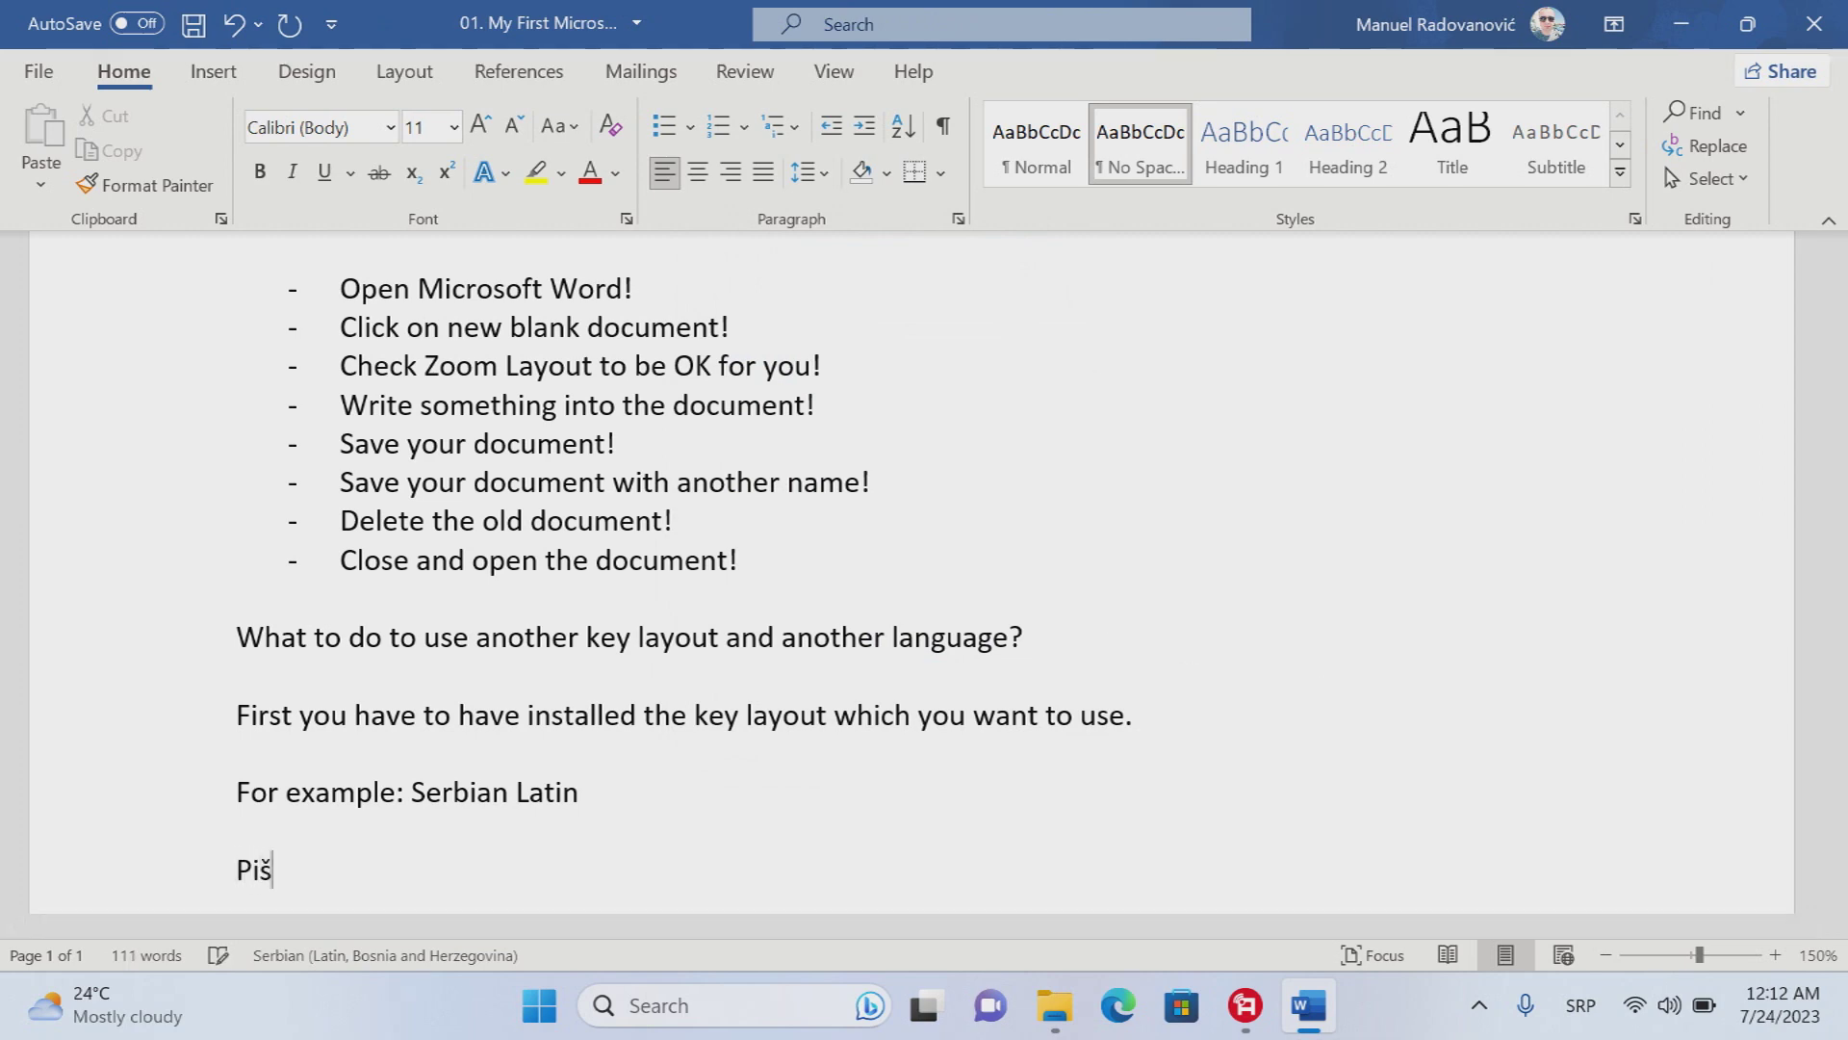
{"action": "type", "text": "emo s"}
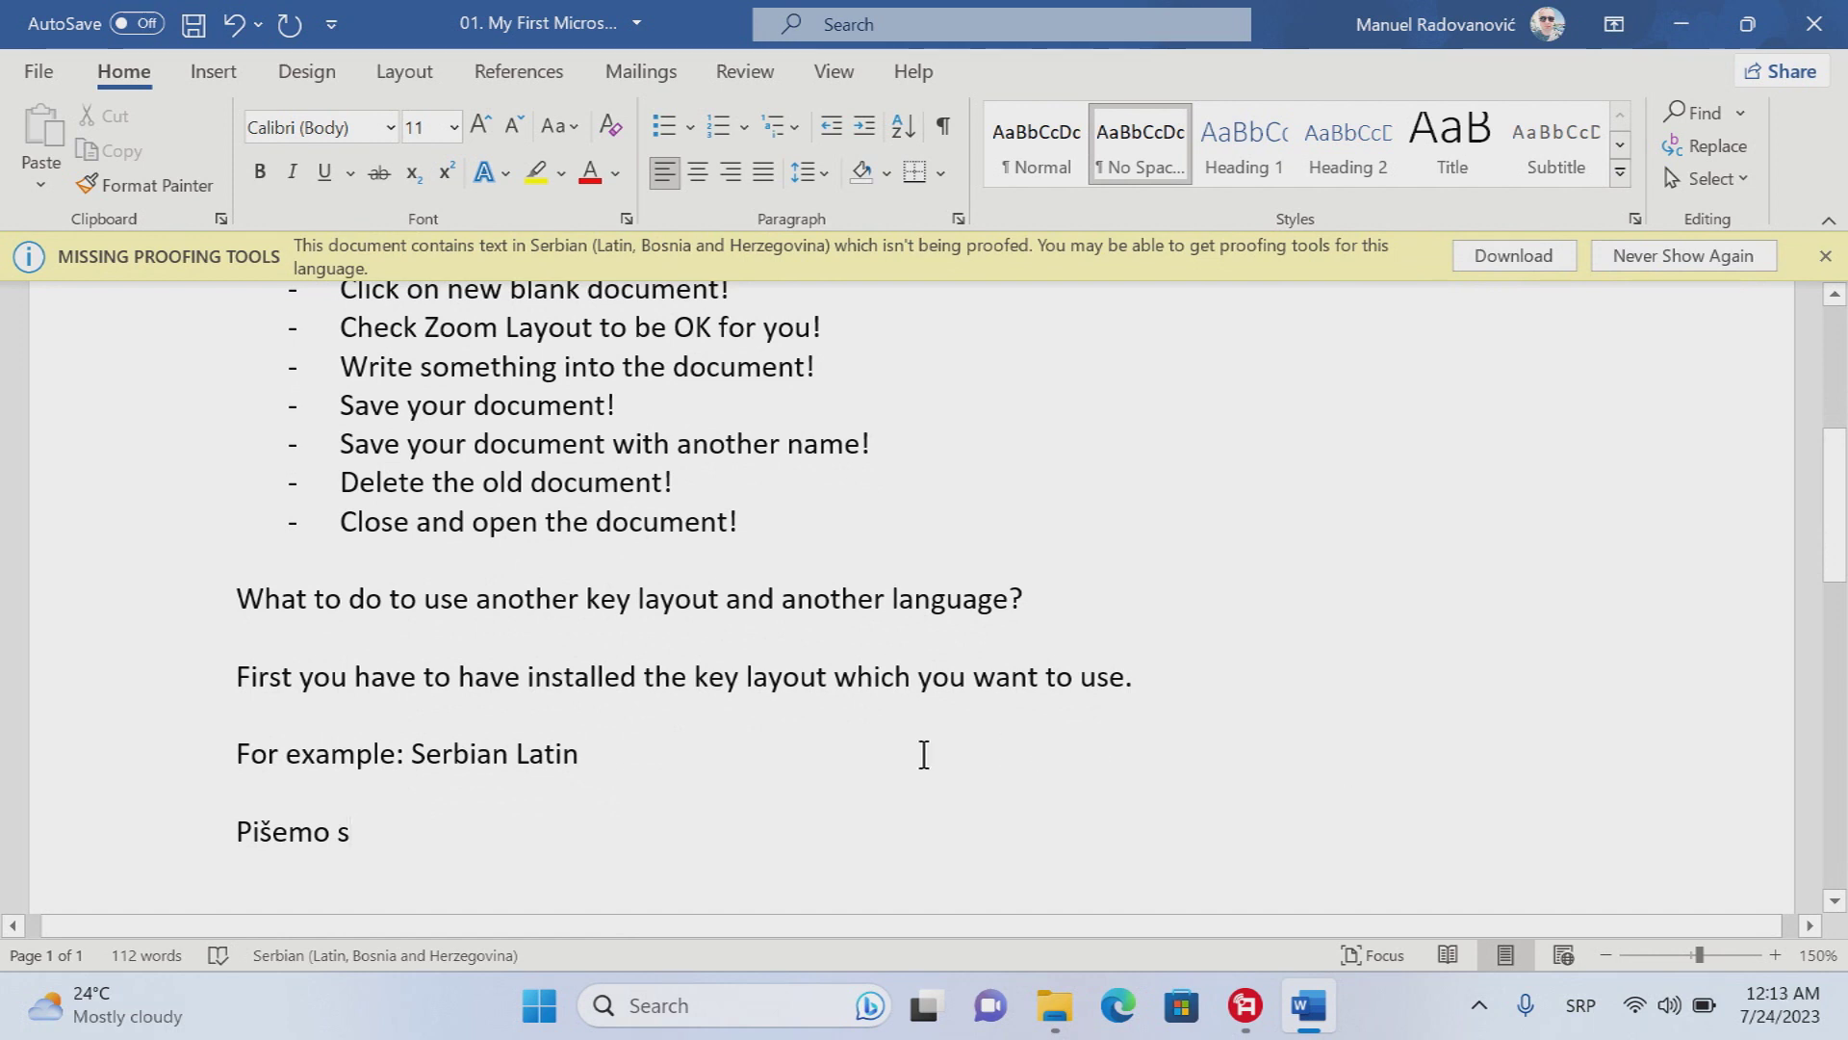
{"action": "type", "text": "r"}
{"action": "key", "text": "BackSpace"}
{"action": "key", "text": "BackSpace"}
{"action": "type", "text": "n"}
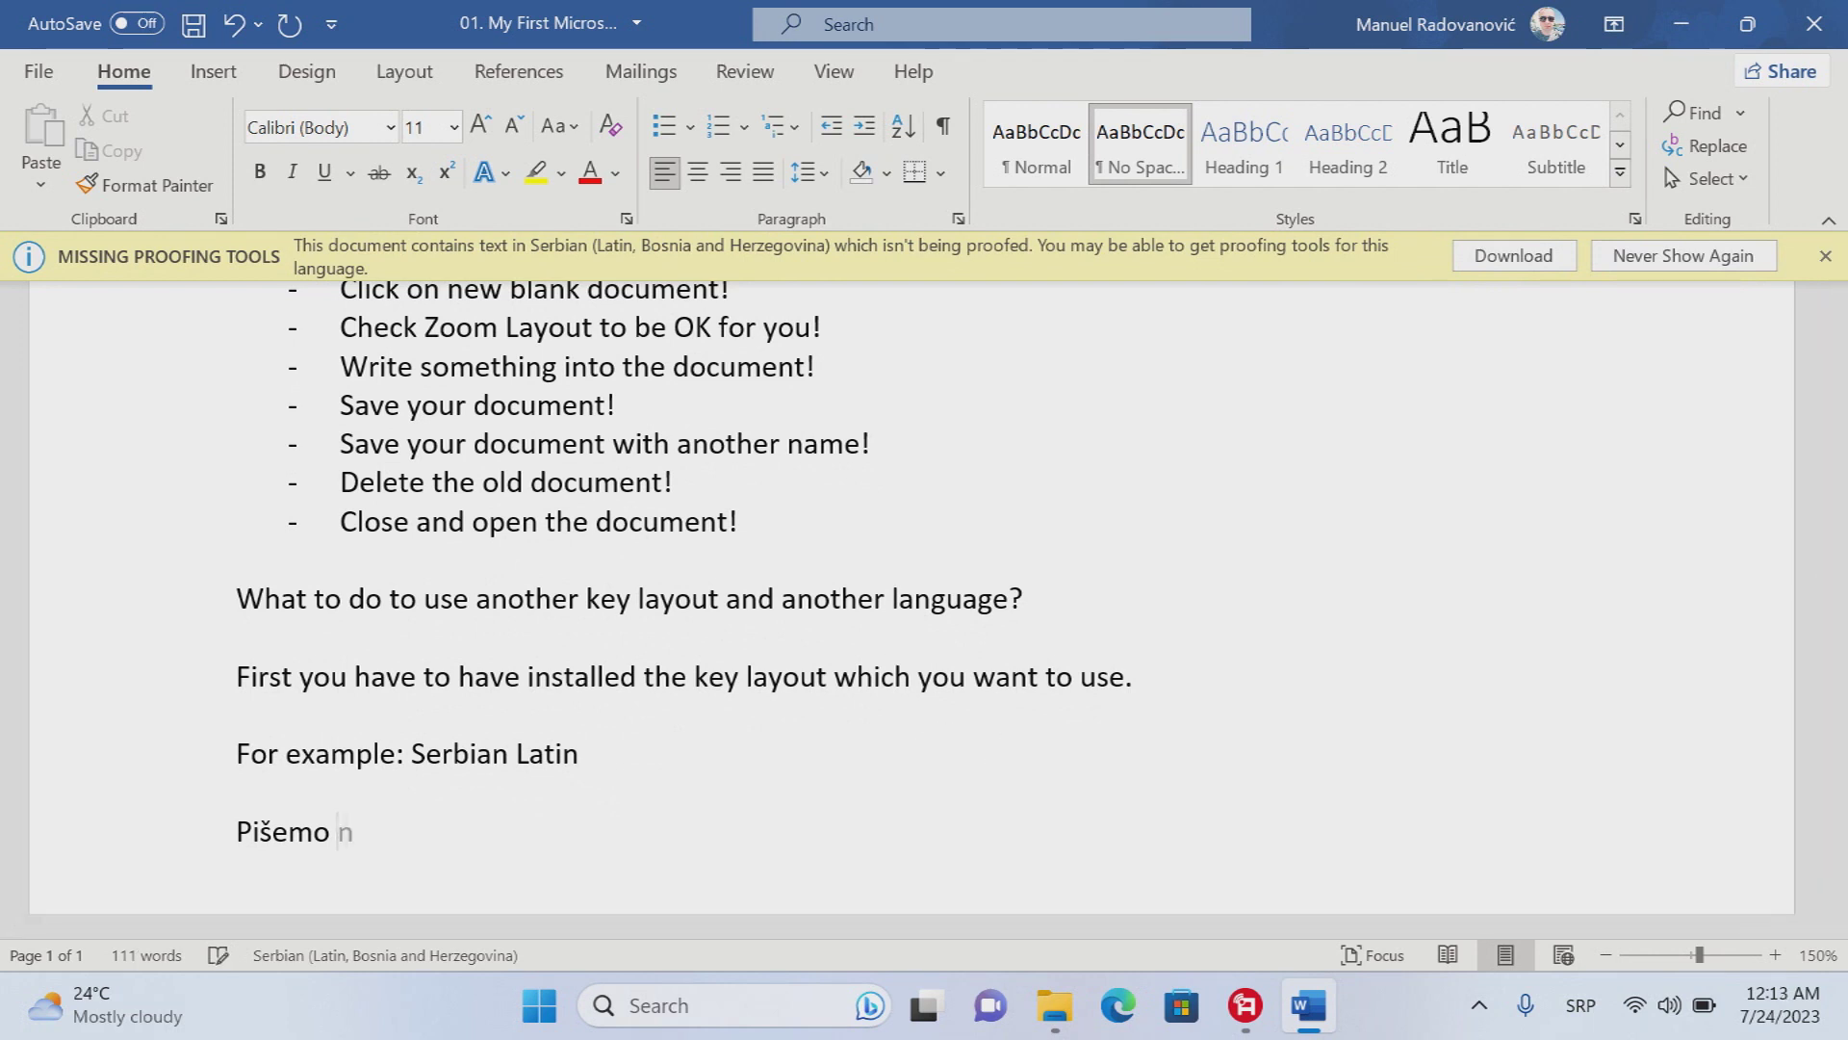
{"action": "type", "text": "a srpskom j"}
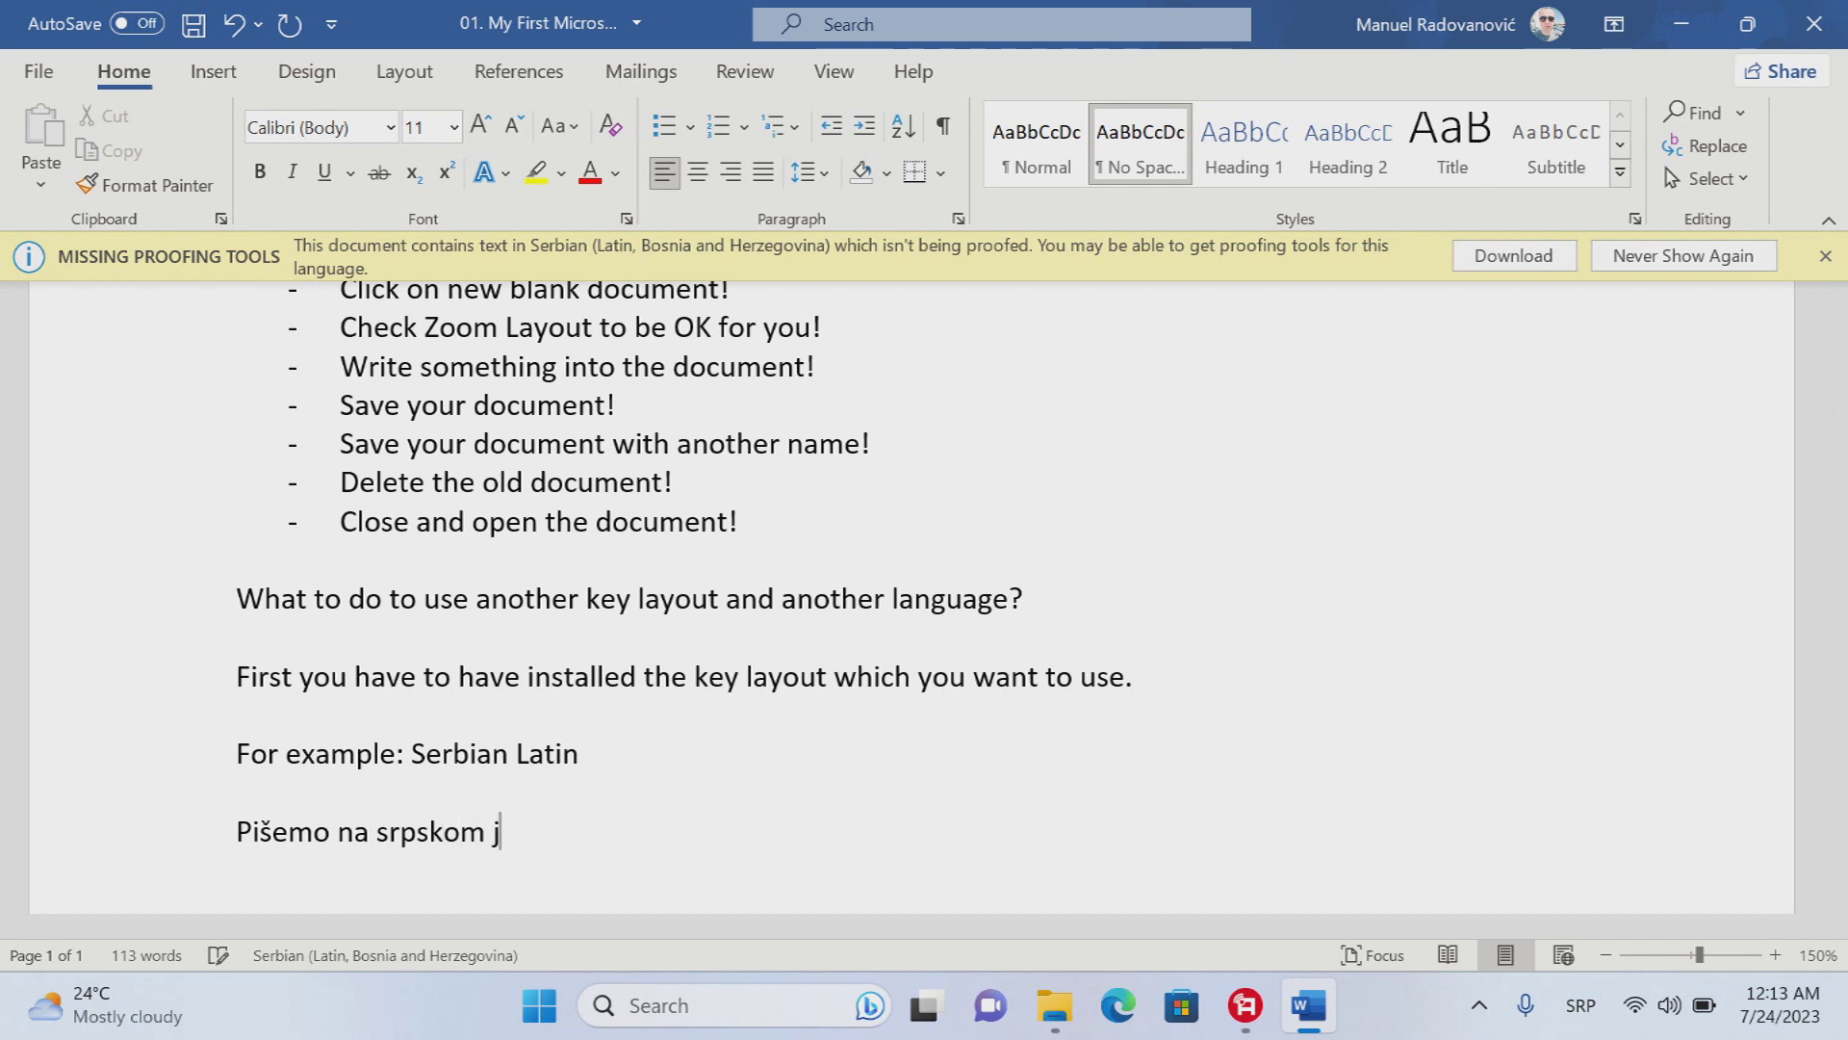
{"action": "type", "text": "eziku!"}
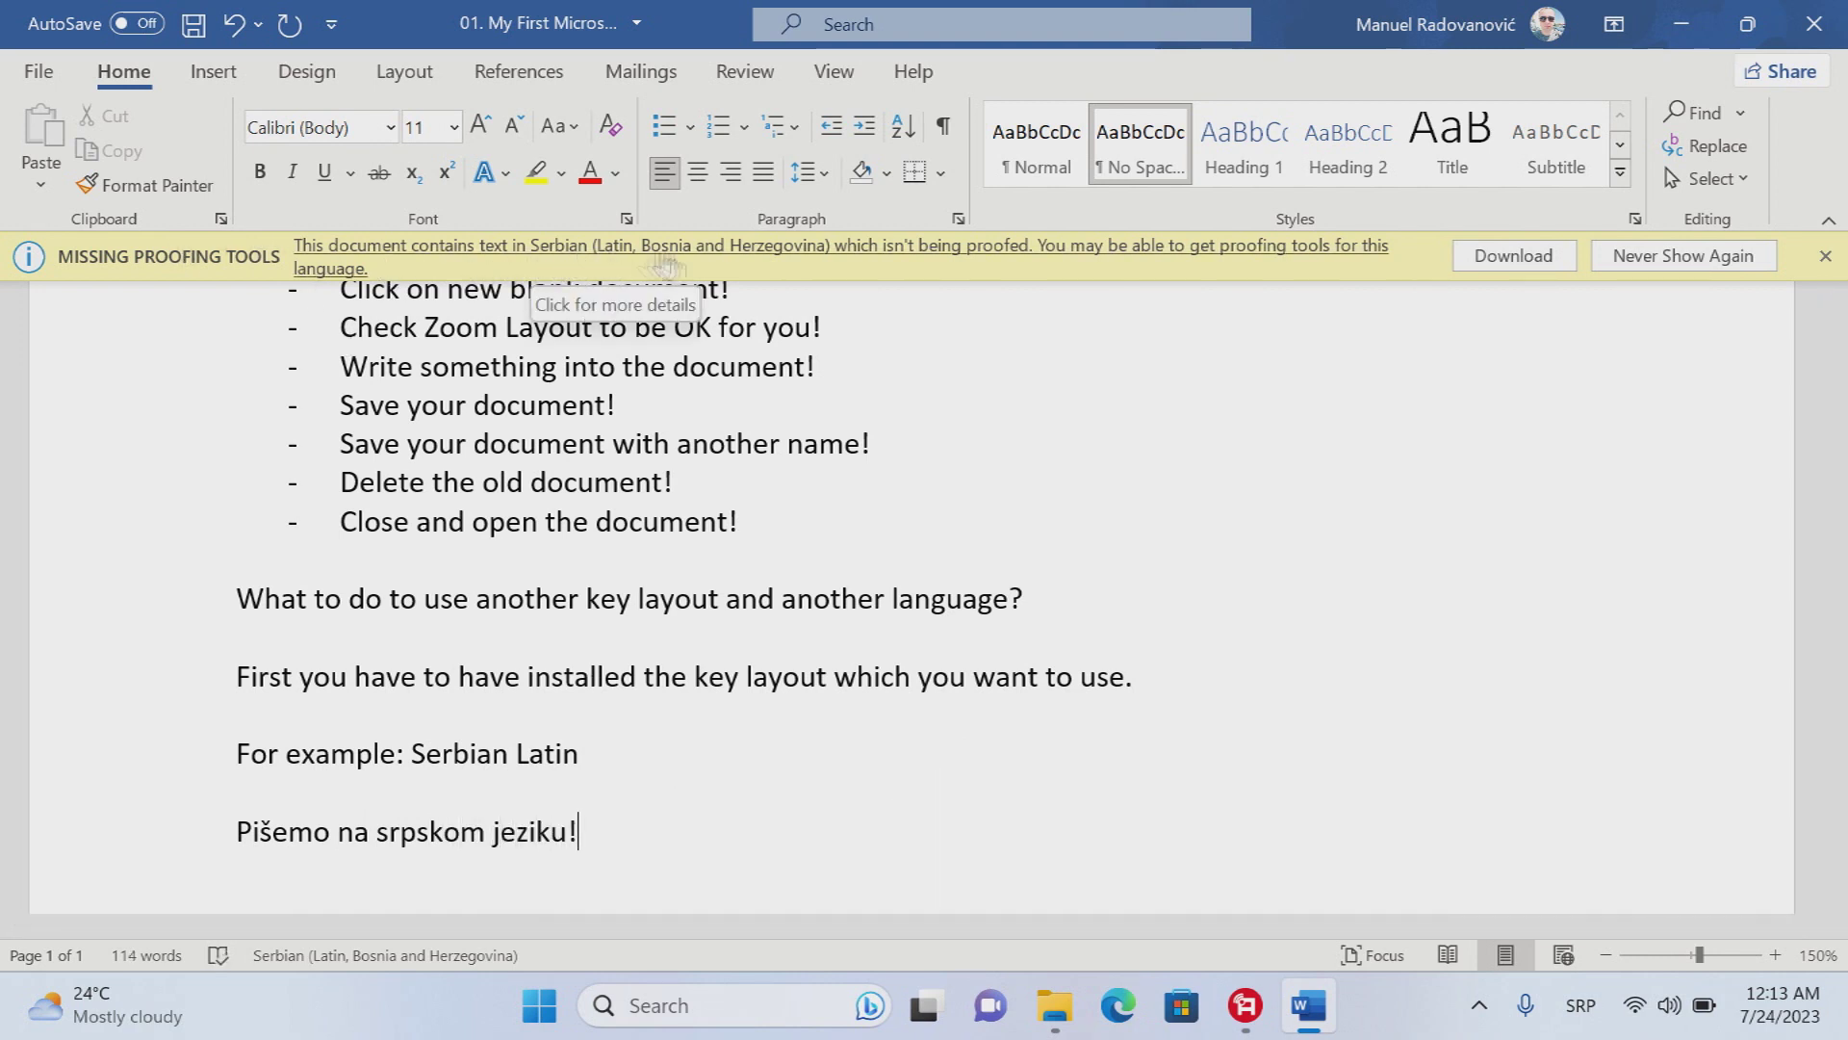
- Request the missing proofing tools and download the Serbian (Latin, Serbia) language pack for 64-bit Office from the Microsoft support page
{"action": "left_click", "coordinate": [1514, 256]}
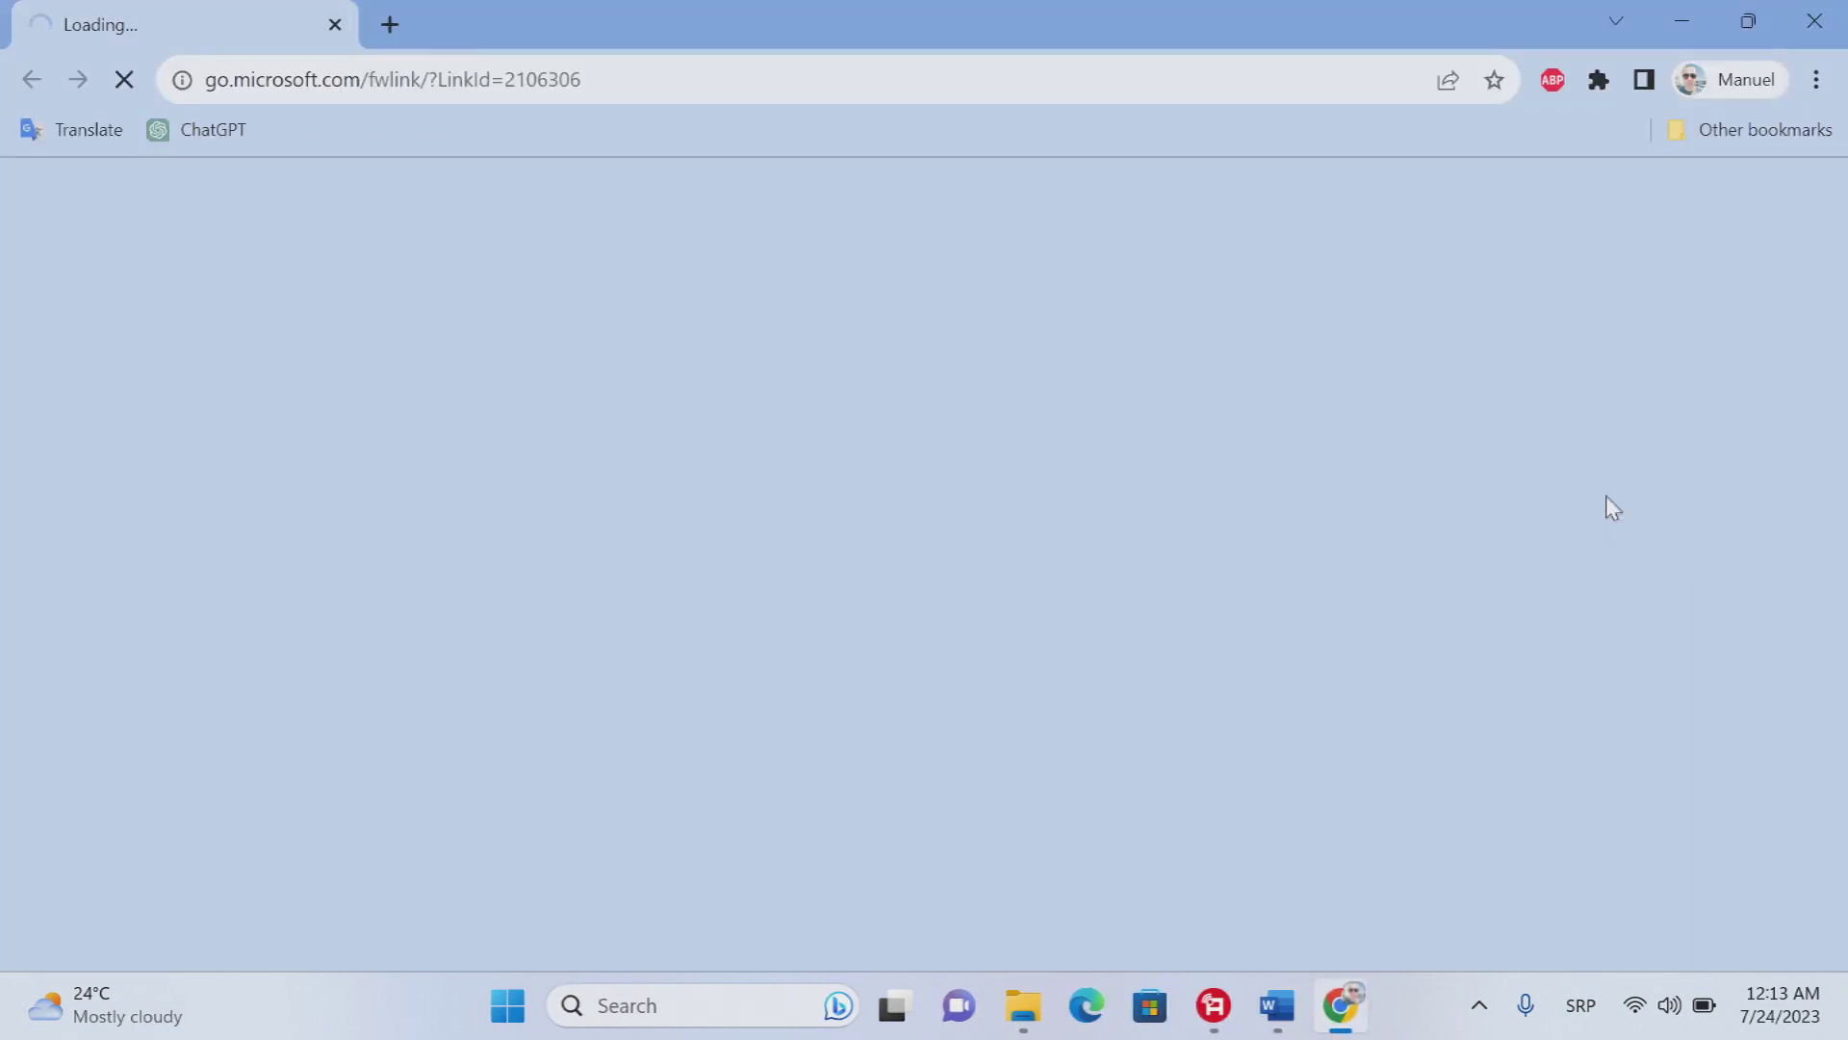
{"action": "scroll", "coordinate": [1152, 507], "scroll_direction": "down", "scroll_amount": 4}
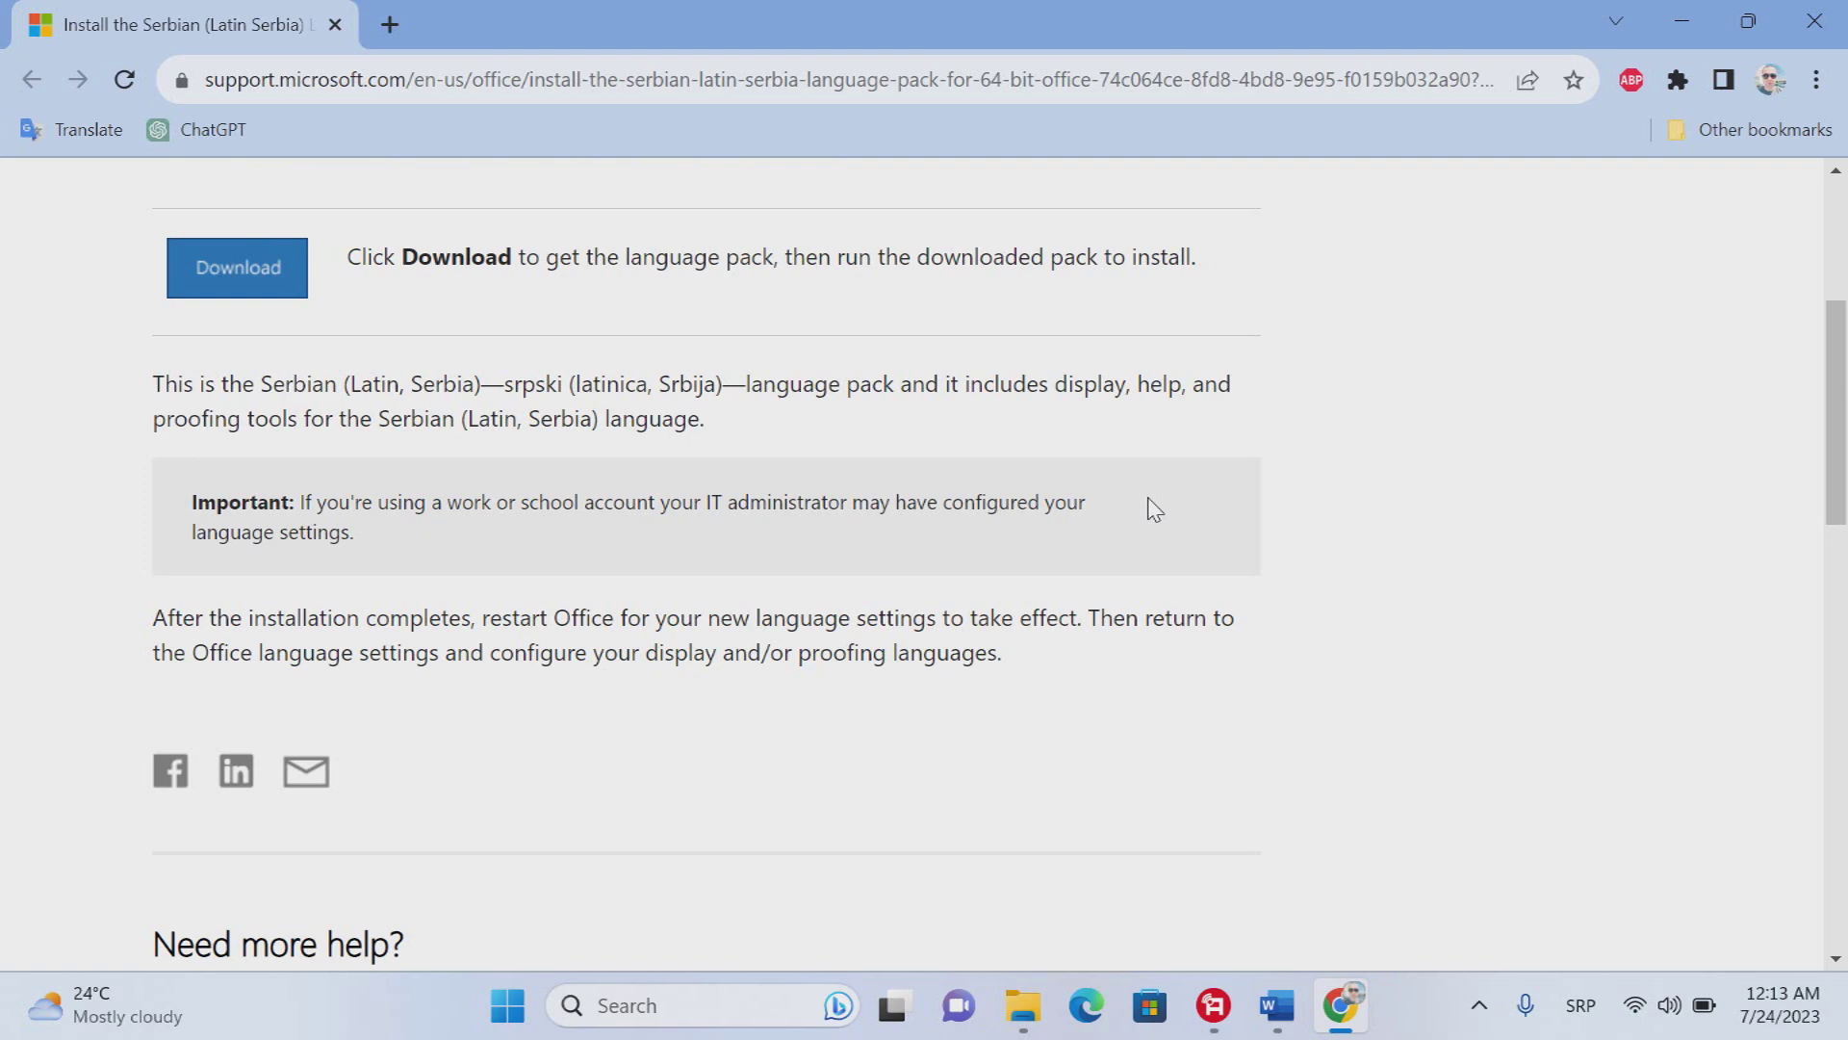
{"action": "scroll", "coordinate": [1152, 507], "scroll_direction": "up", "scroll_amount": 1}
{"action": "left_click", "coordinate": [213, 430]}
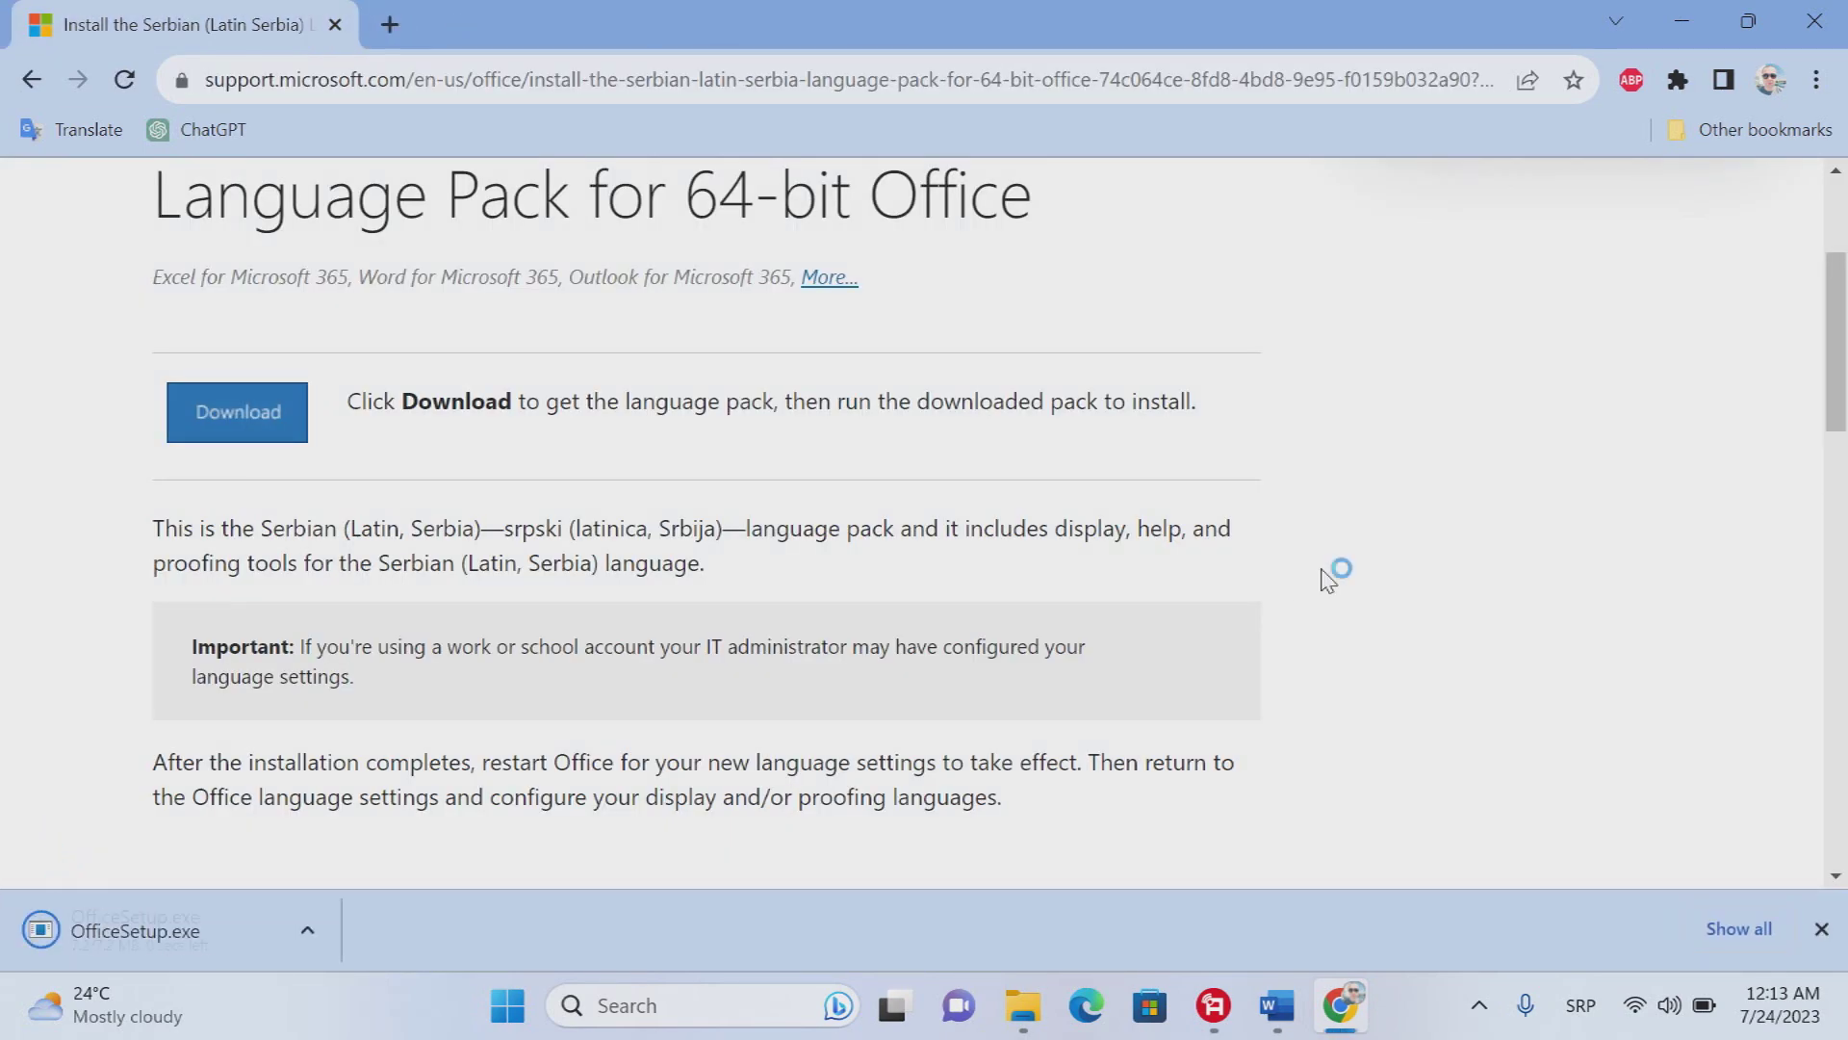
- Run OfficeSetup.exe from the Downloads folder, allow its changes and the closing of Word, and dismiss the installation notification
{"action": "left_click", "coordinate": [307, 928]}
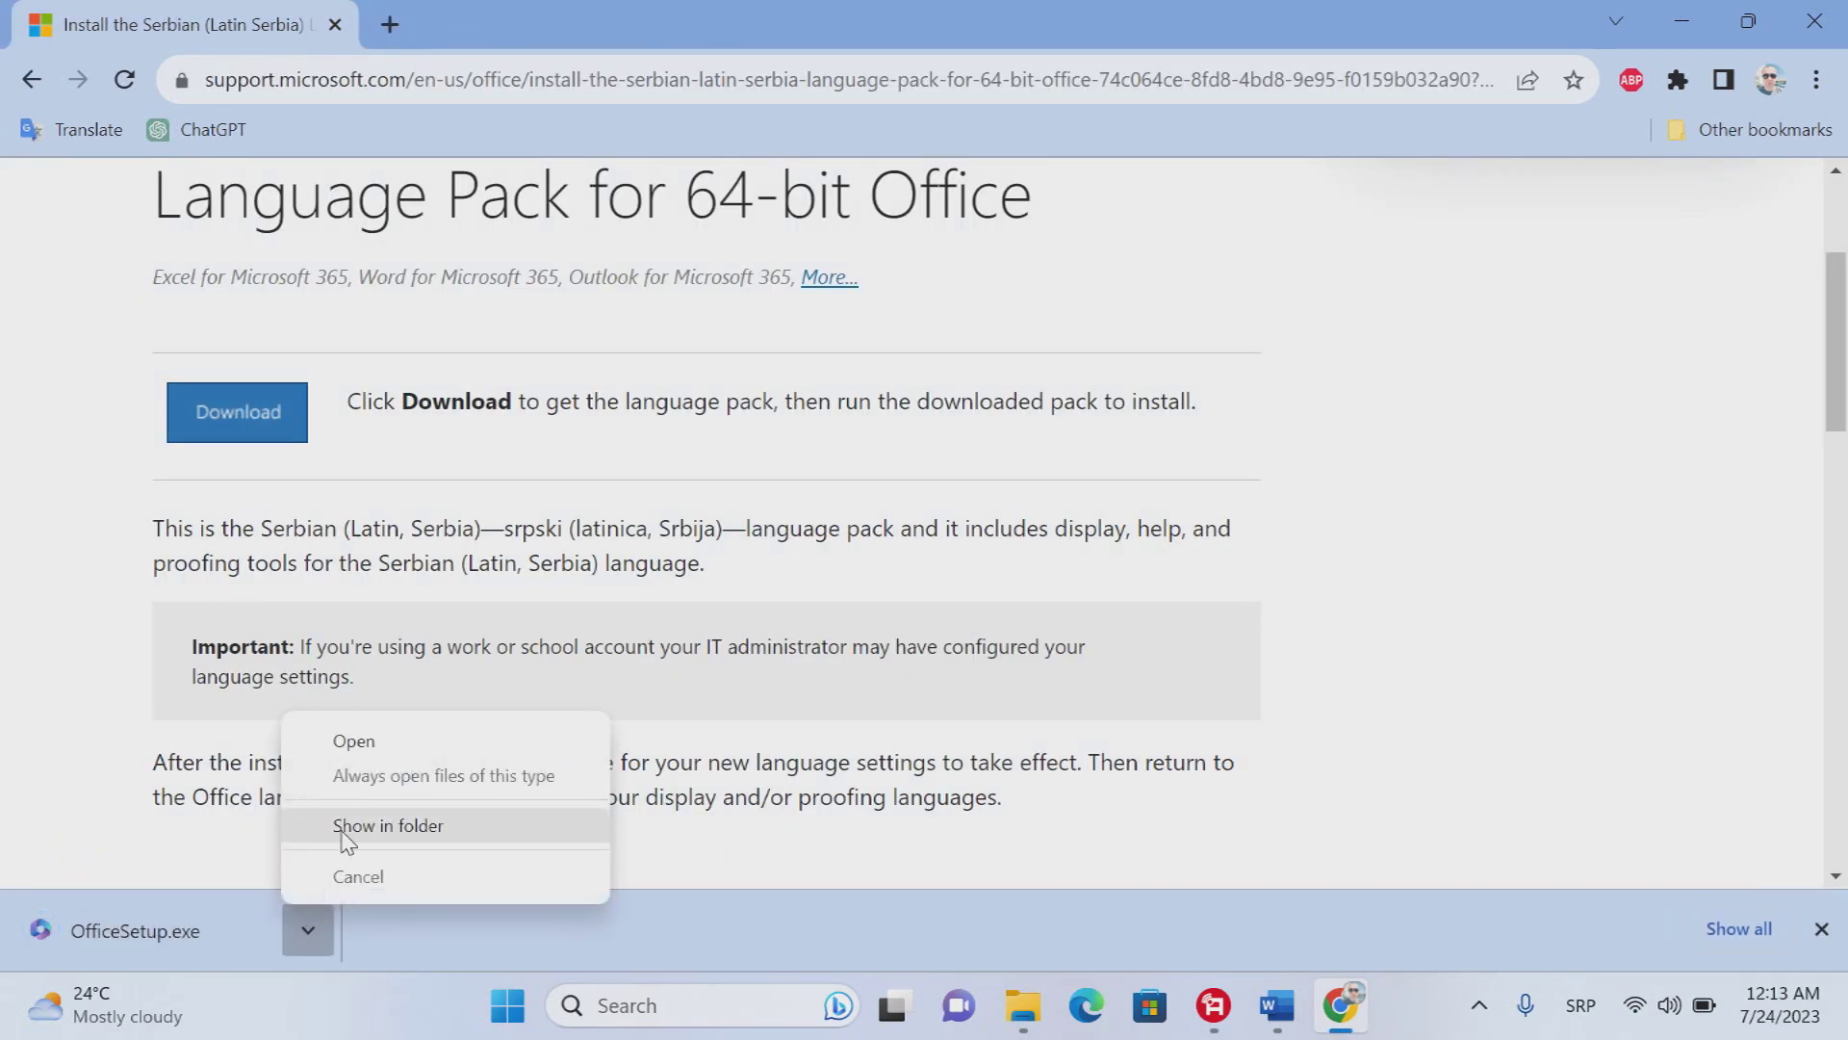
{"action": "left_click", "coordinate": [347, 827]}
{"action": "double_click", "coordinate": [816, 358]}
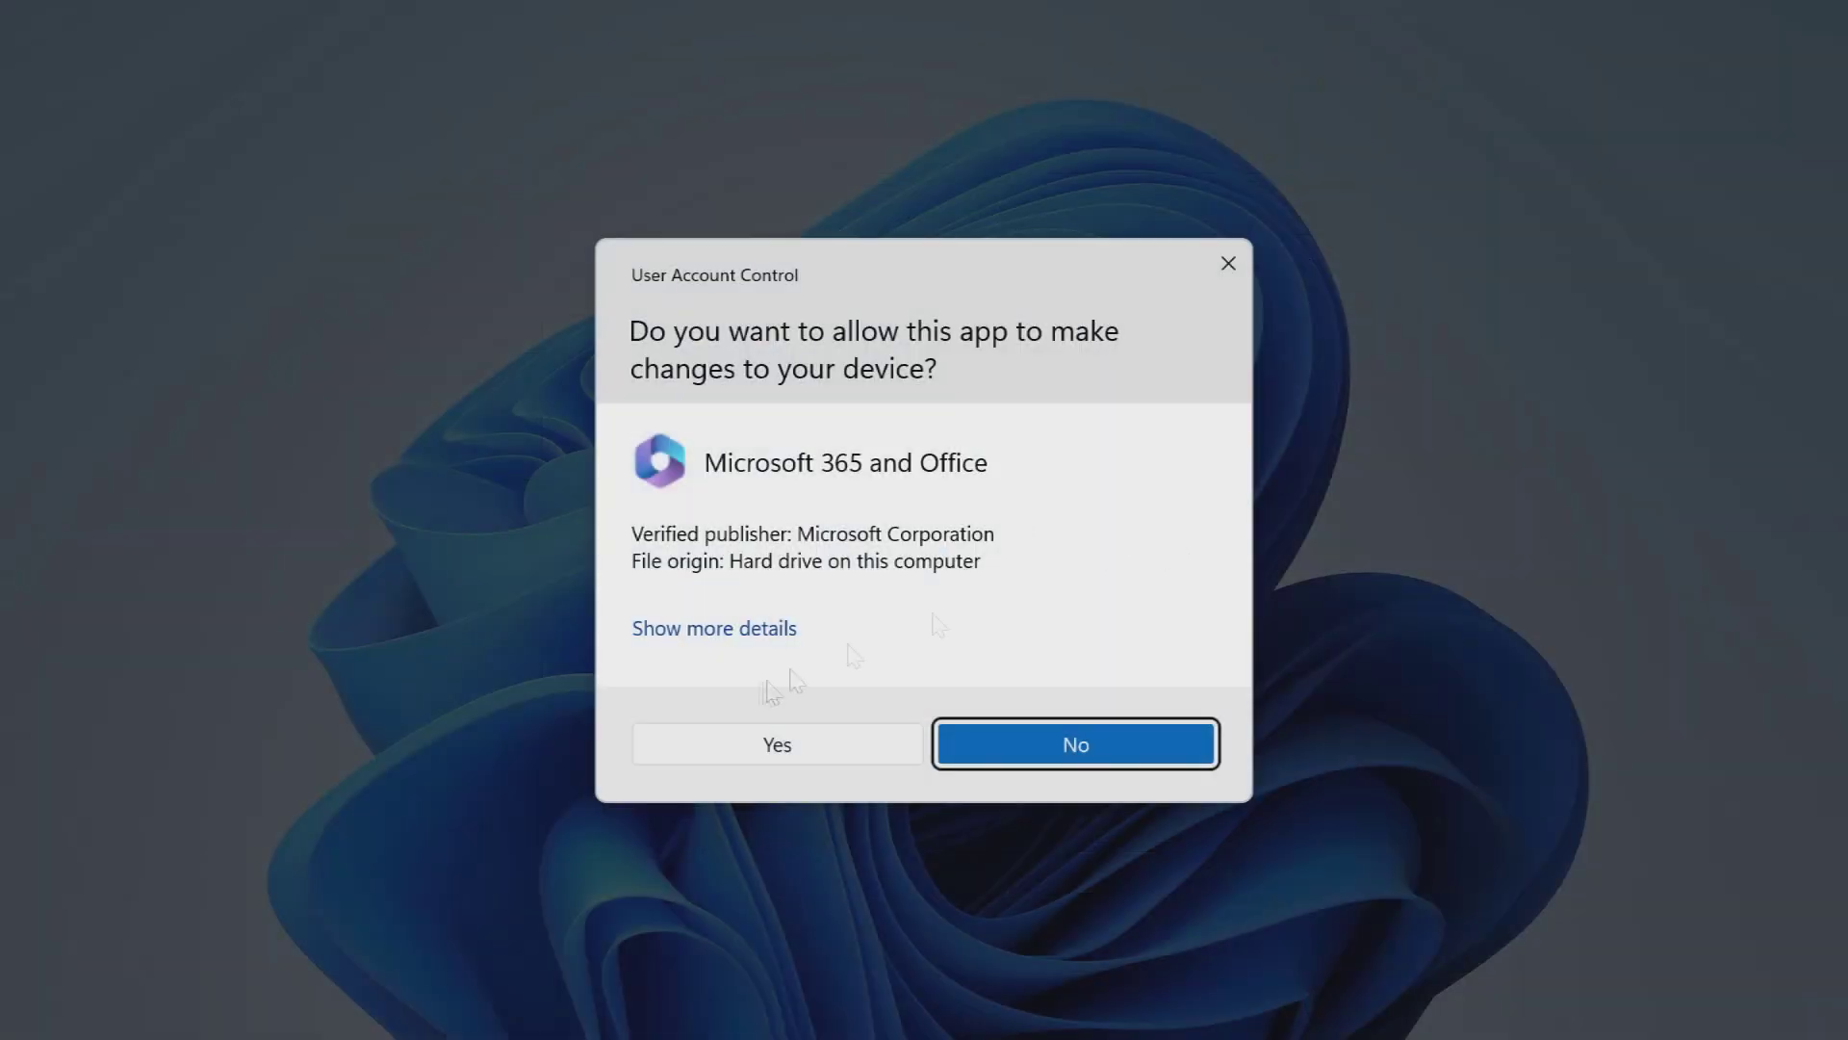
{"action": "left_click", "coordinate": [770, 746]}
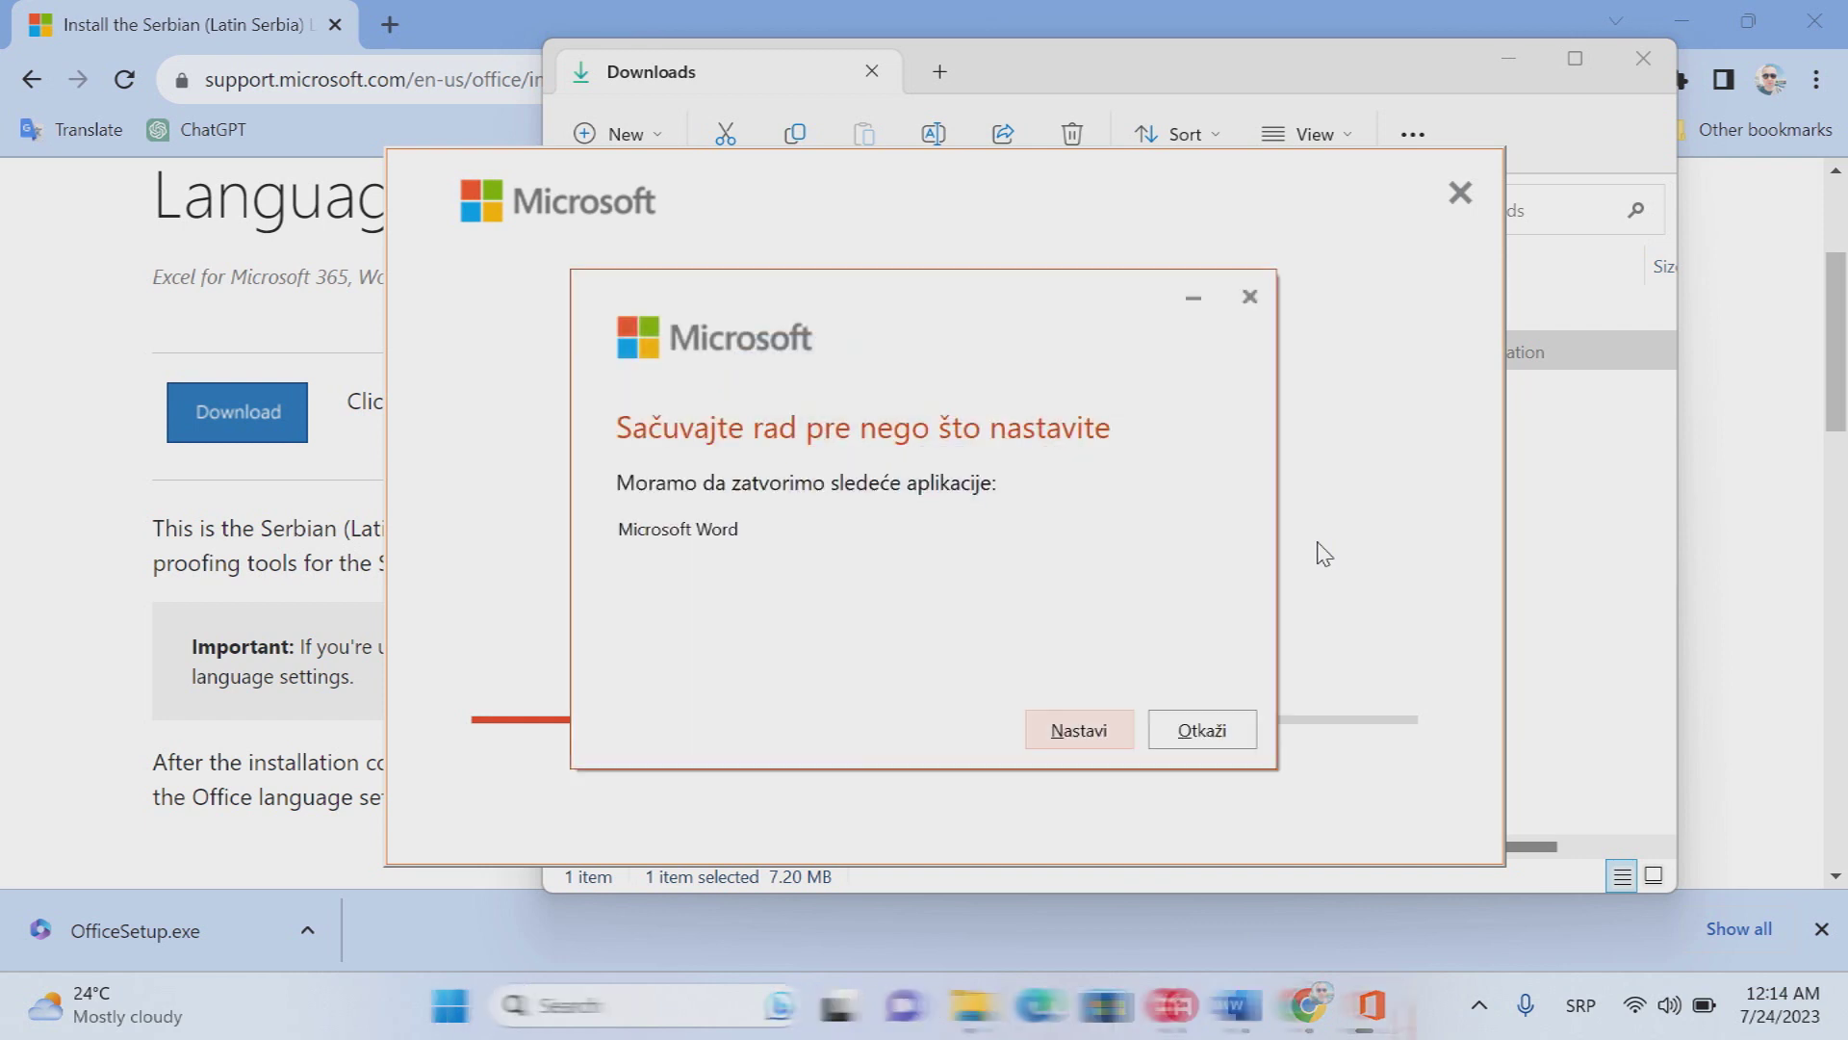
{"action": "left_click", "coordinate": [1080, 736]}
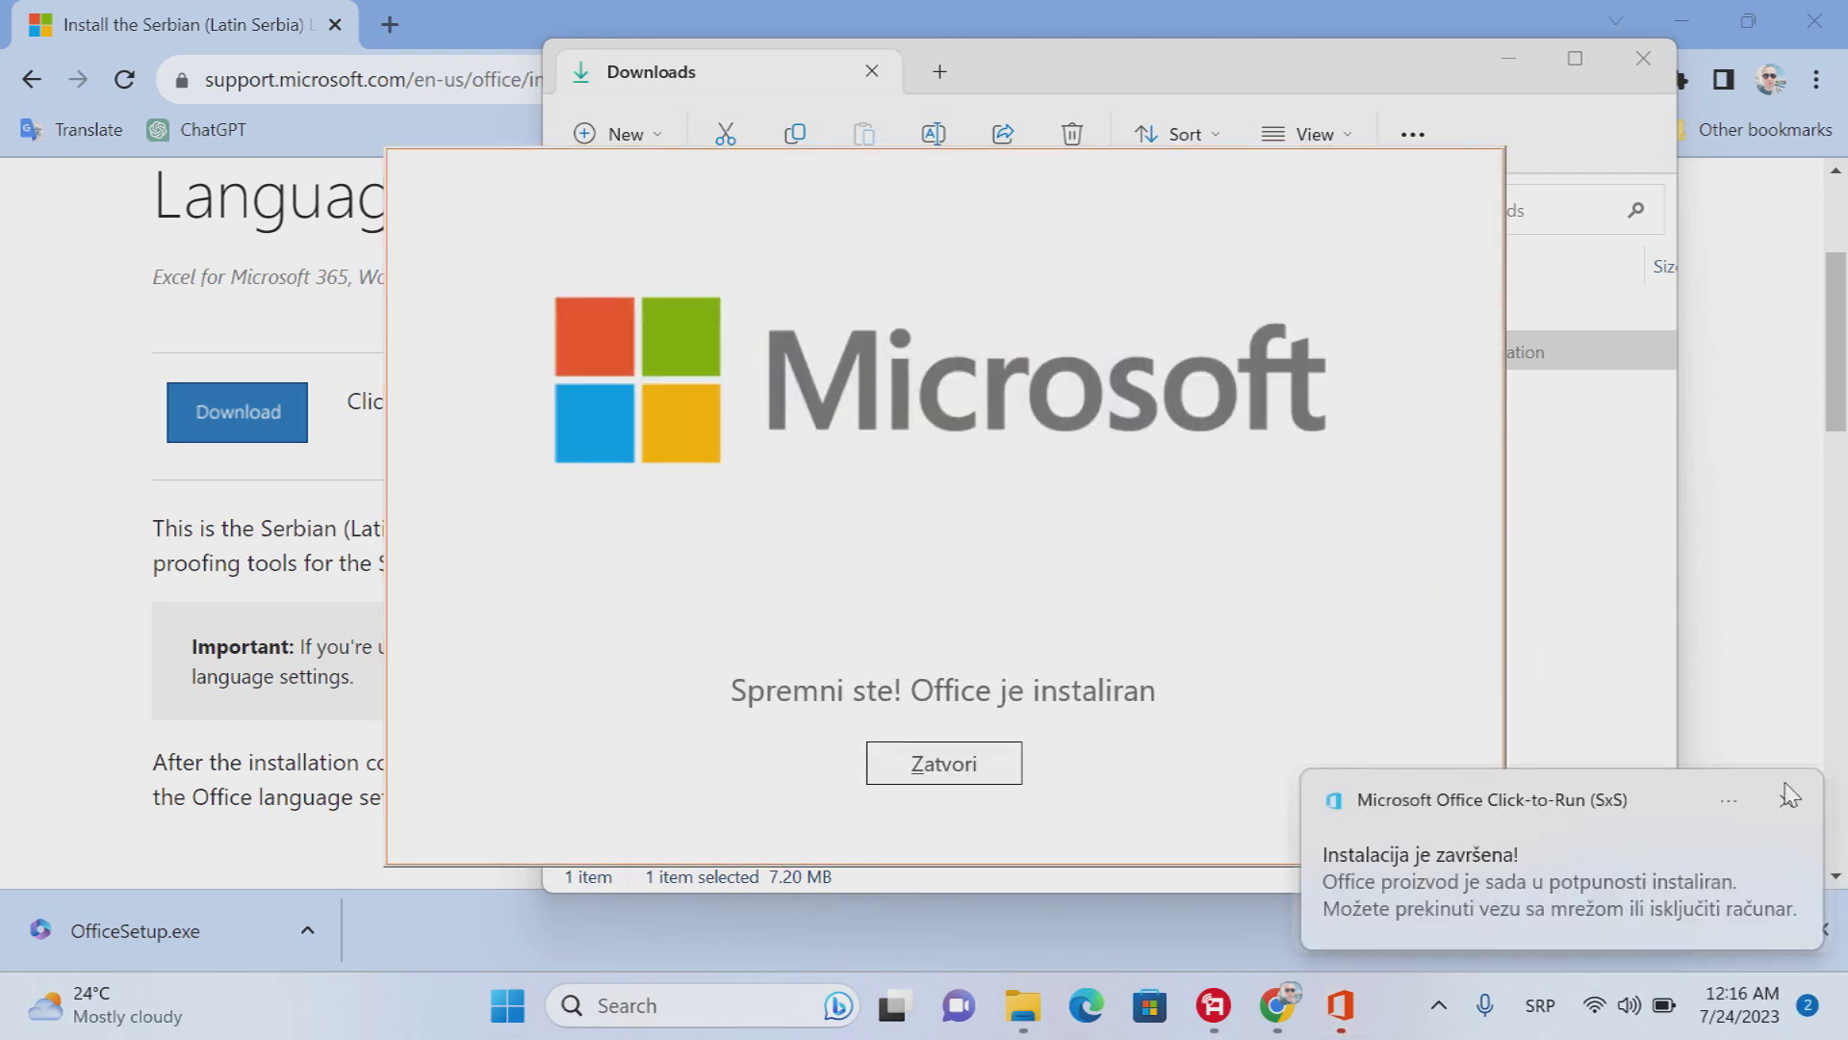
{"action": "left_click", "coordinate": [1788, 791]}
- Minimize the browser and empty the Recycle Bin, permanently deleting the old Word document
{"action": "left_click", "coordinate": [1309, 1022]}
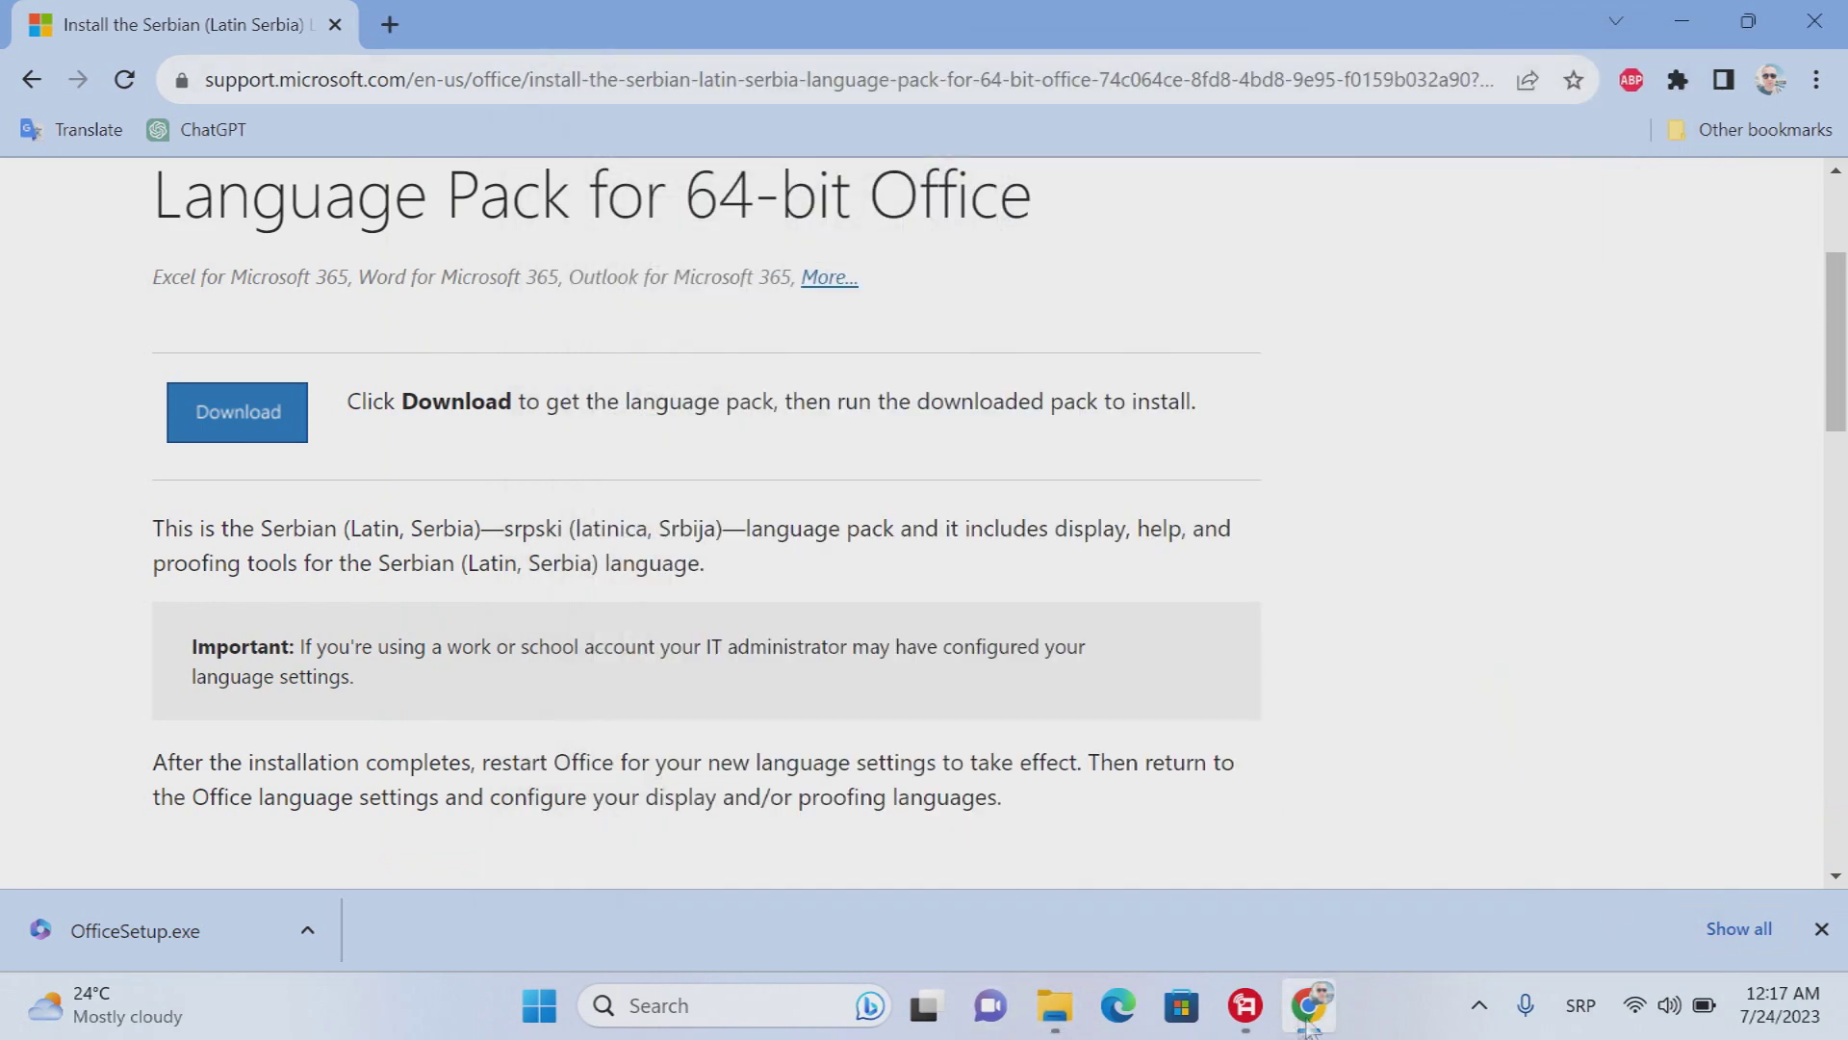
{"action": "left_click", "coordinate": [1309, 1022]}
{"action": "right_click", "coordinate": [54, 30]}
{"action": "left_click", "coordinate": [206, 170]}
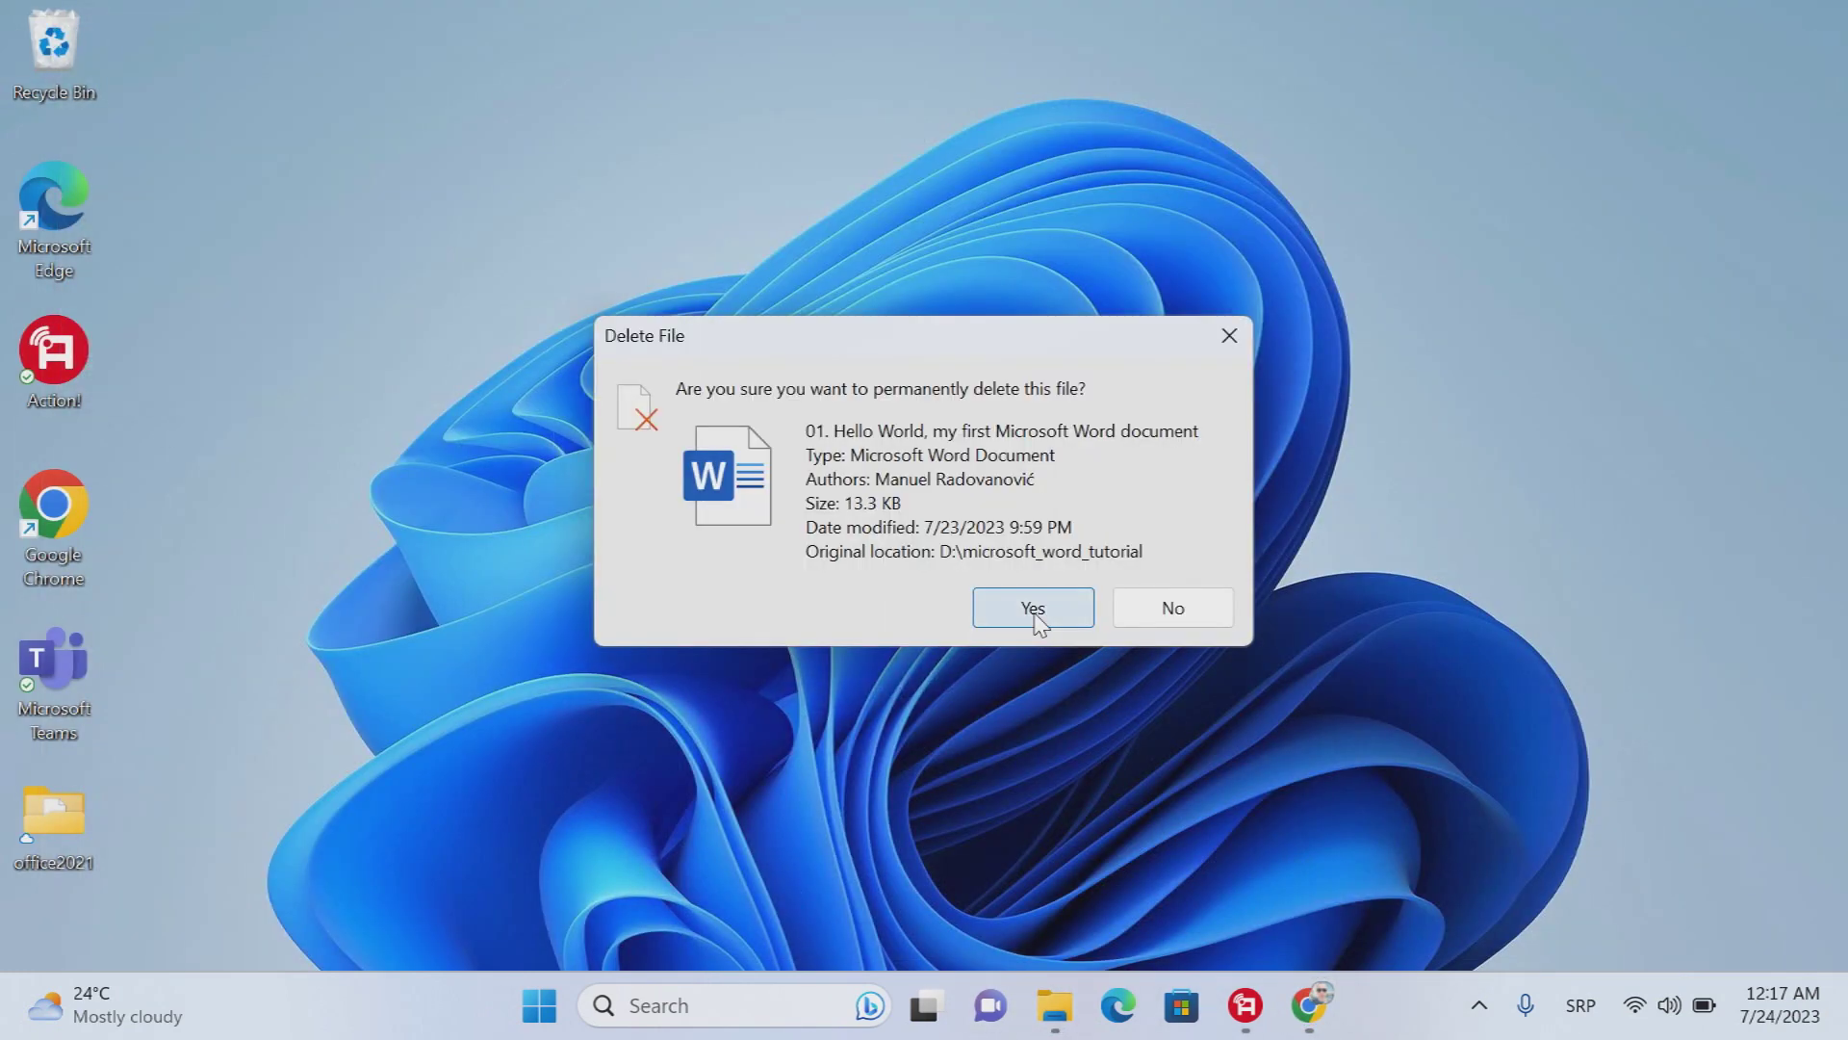
{"action": "left_click", "coordinate": [1032, 608]}
- Start Word, reopen "01. My First Microsoft Word Document" and open its autosaved version from the recovered files
{"action": "left_click", "coordinate": [672, 1011]}
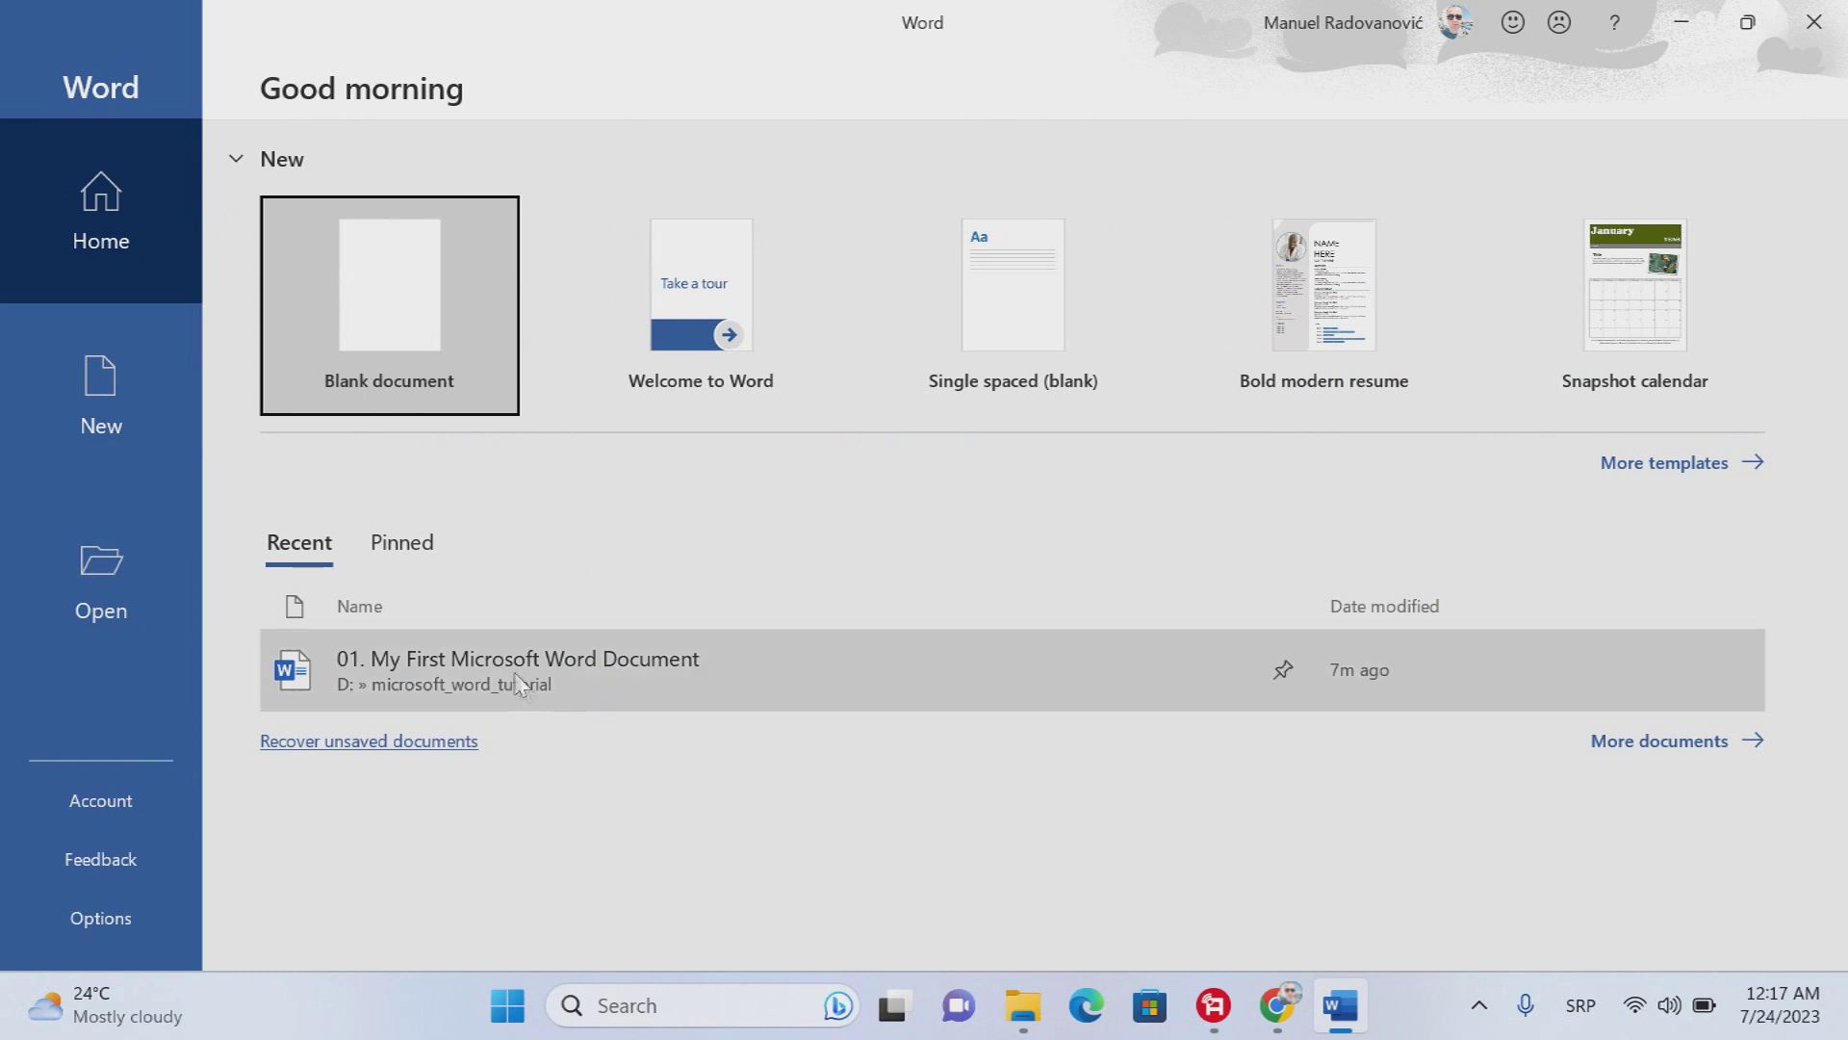
{"action": "left_click", "coordinate": [1059, 674]}
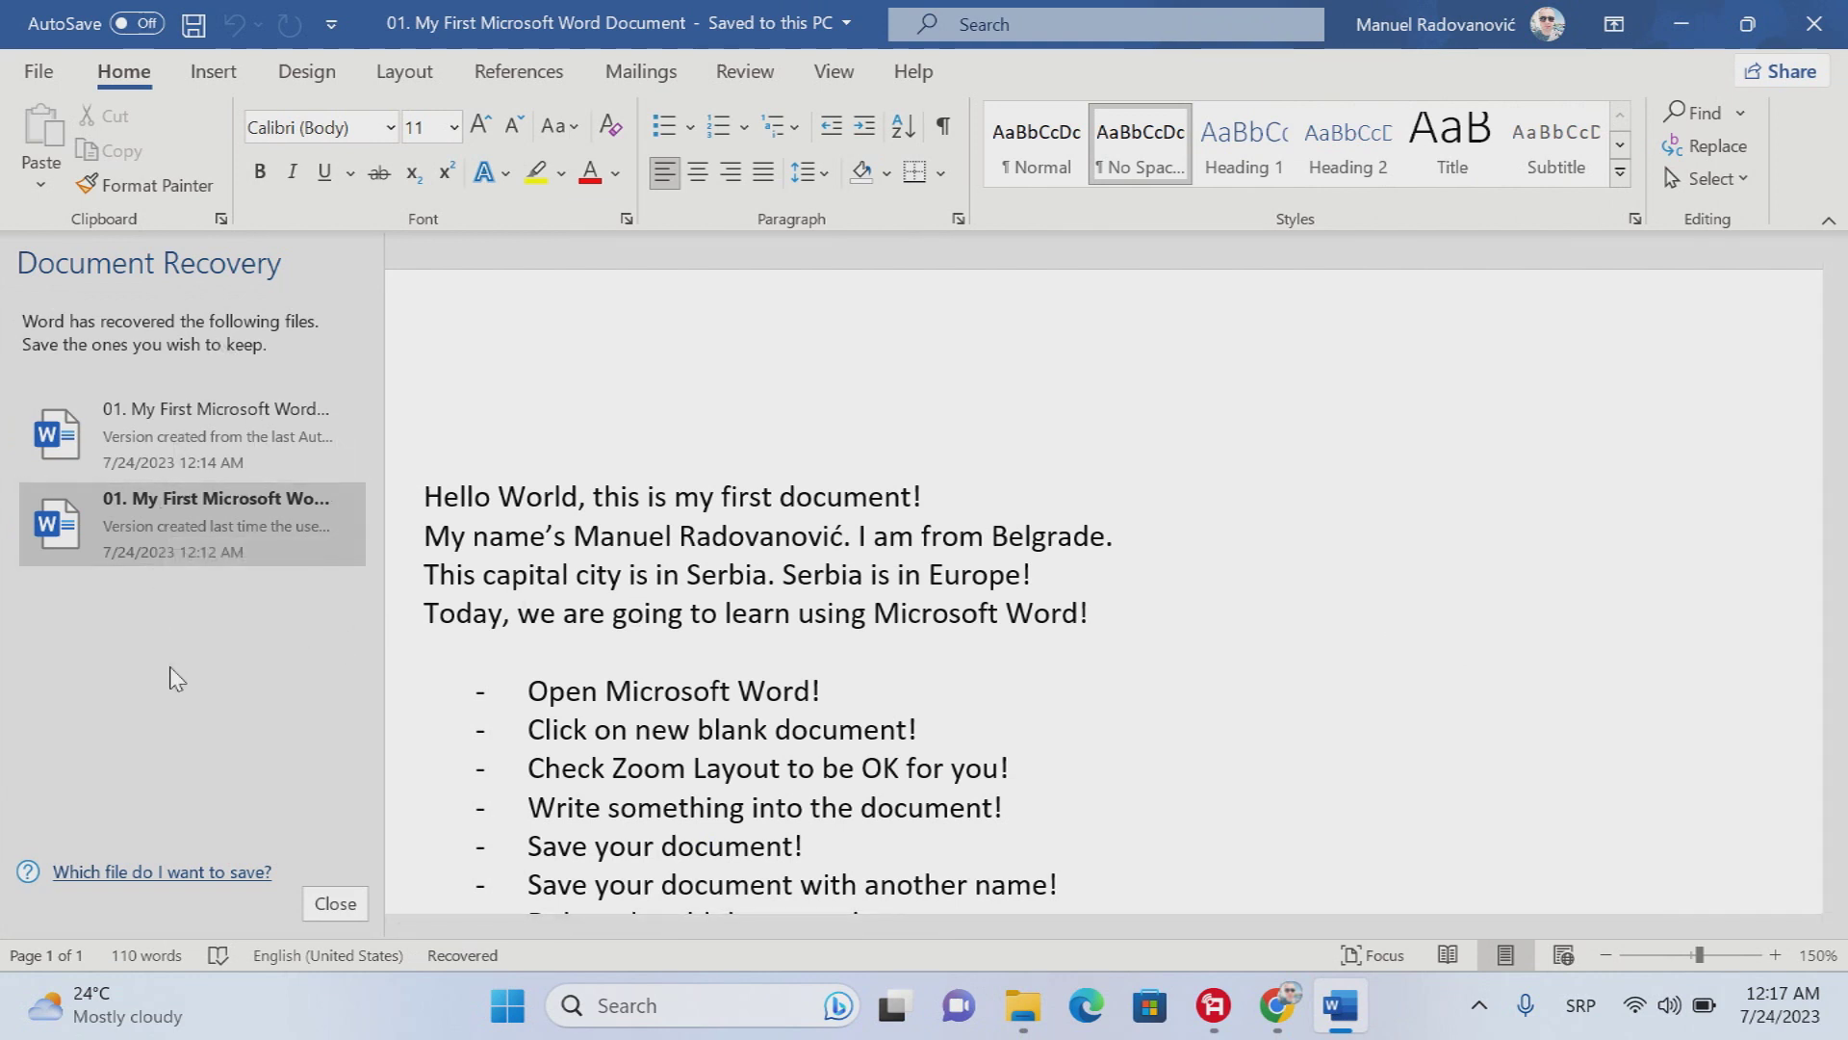
{"action": "left_click", "coordinate": [140, 443]}
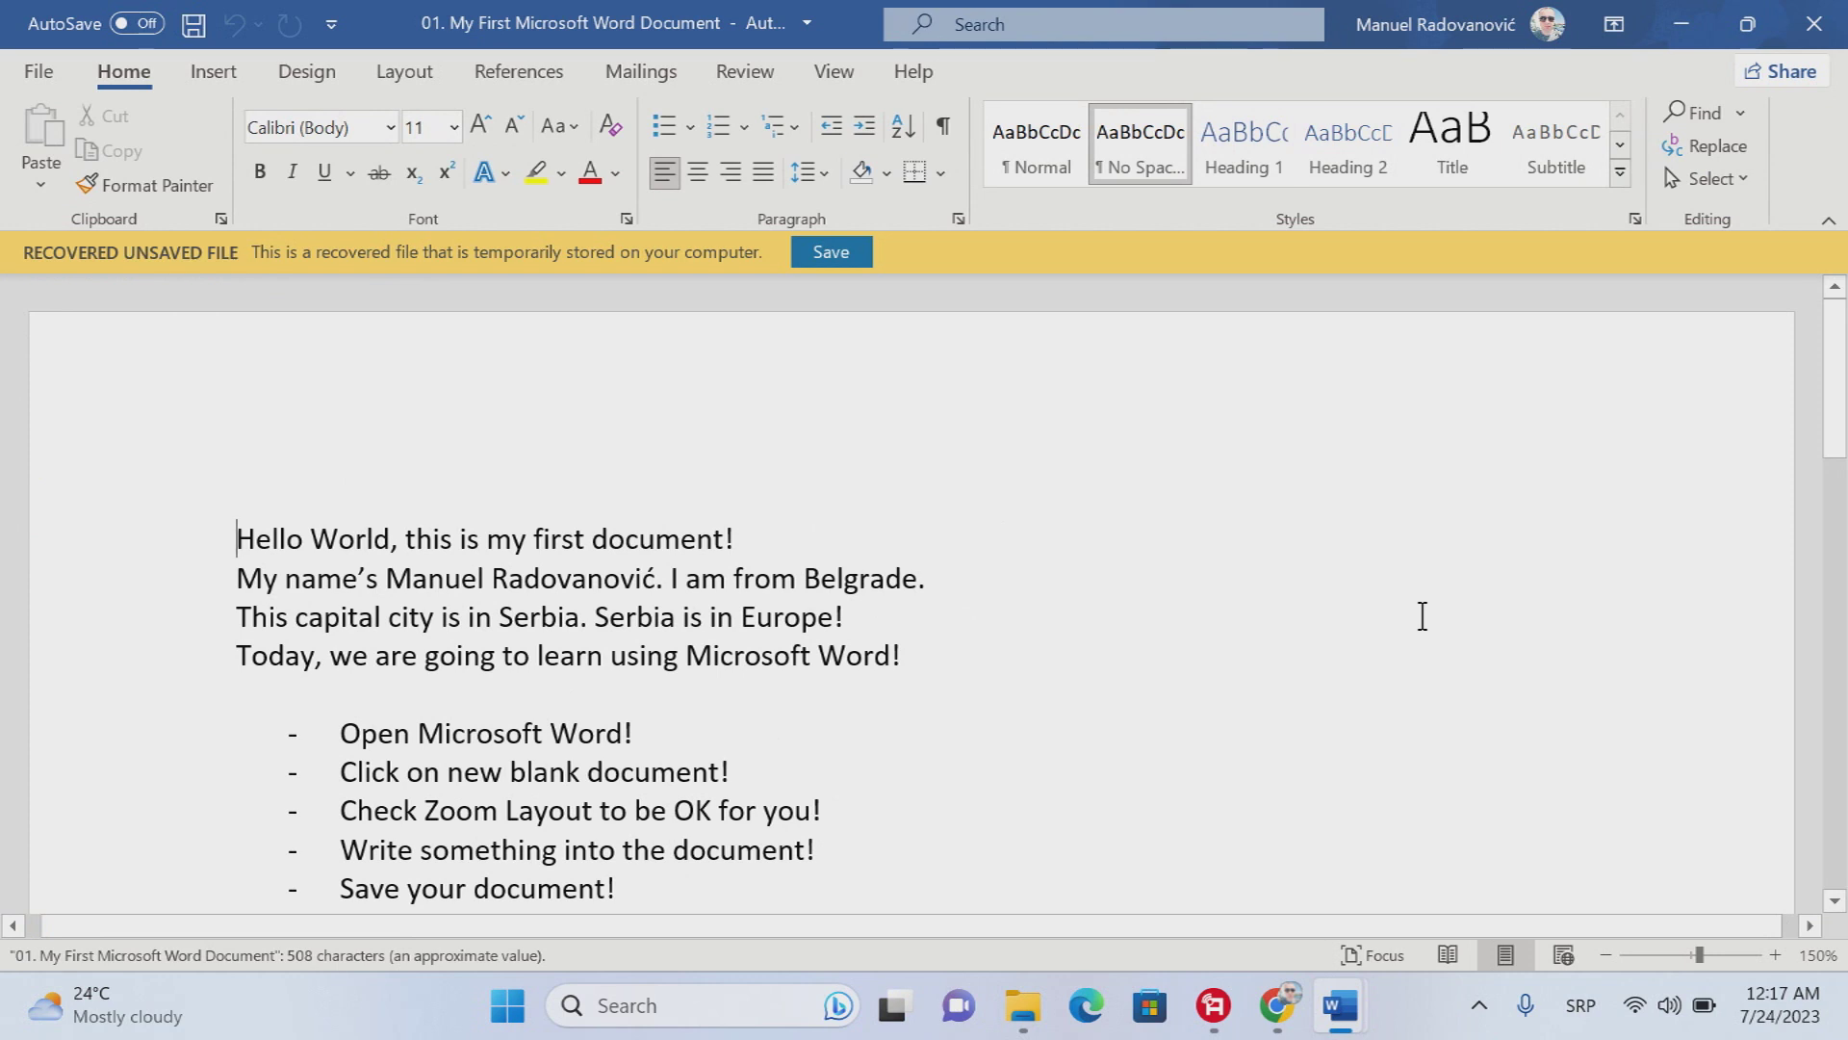
{"action": "key", "text": "ctrl+s"}
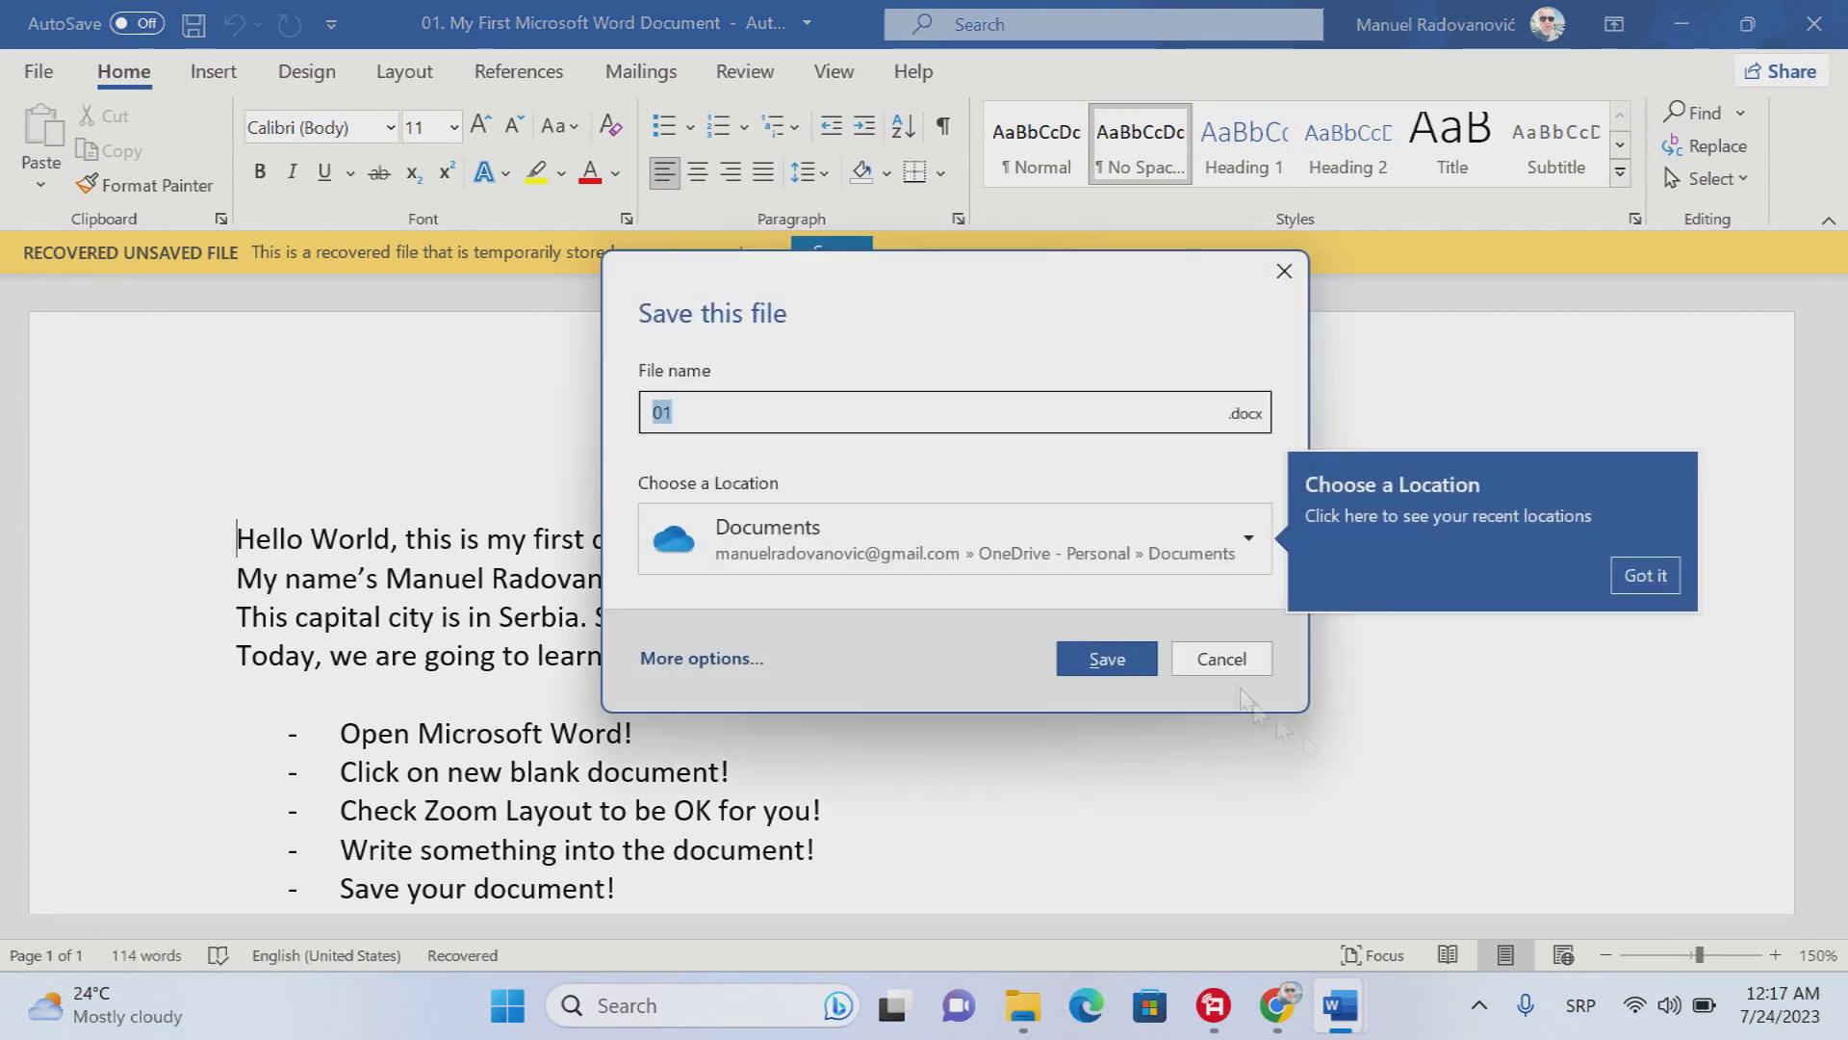
{"action": "left_click", "coordinate": [1214, 662]}
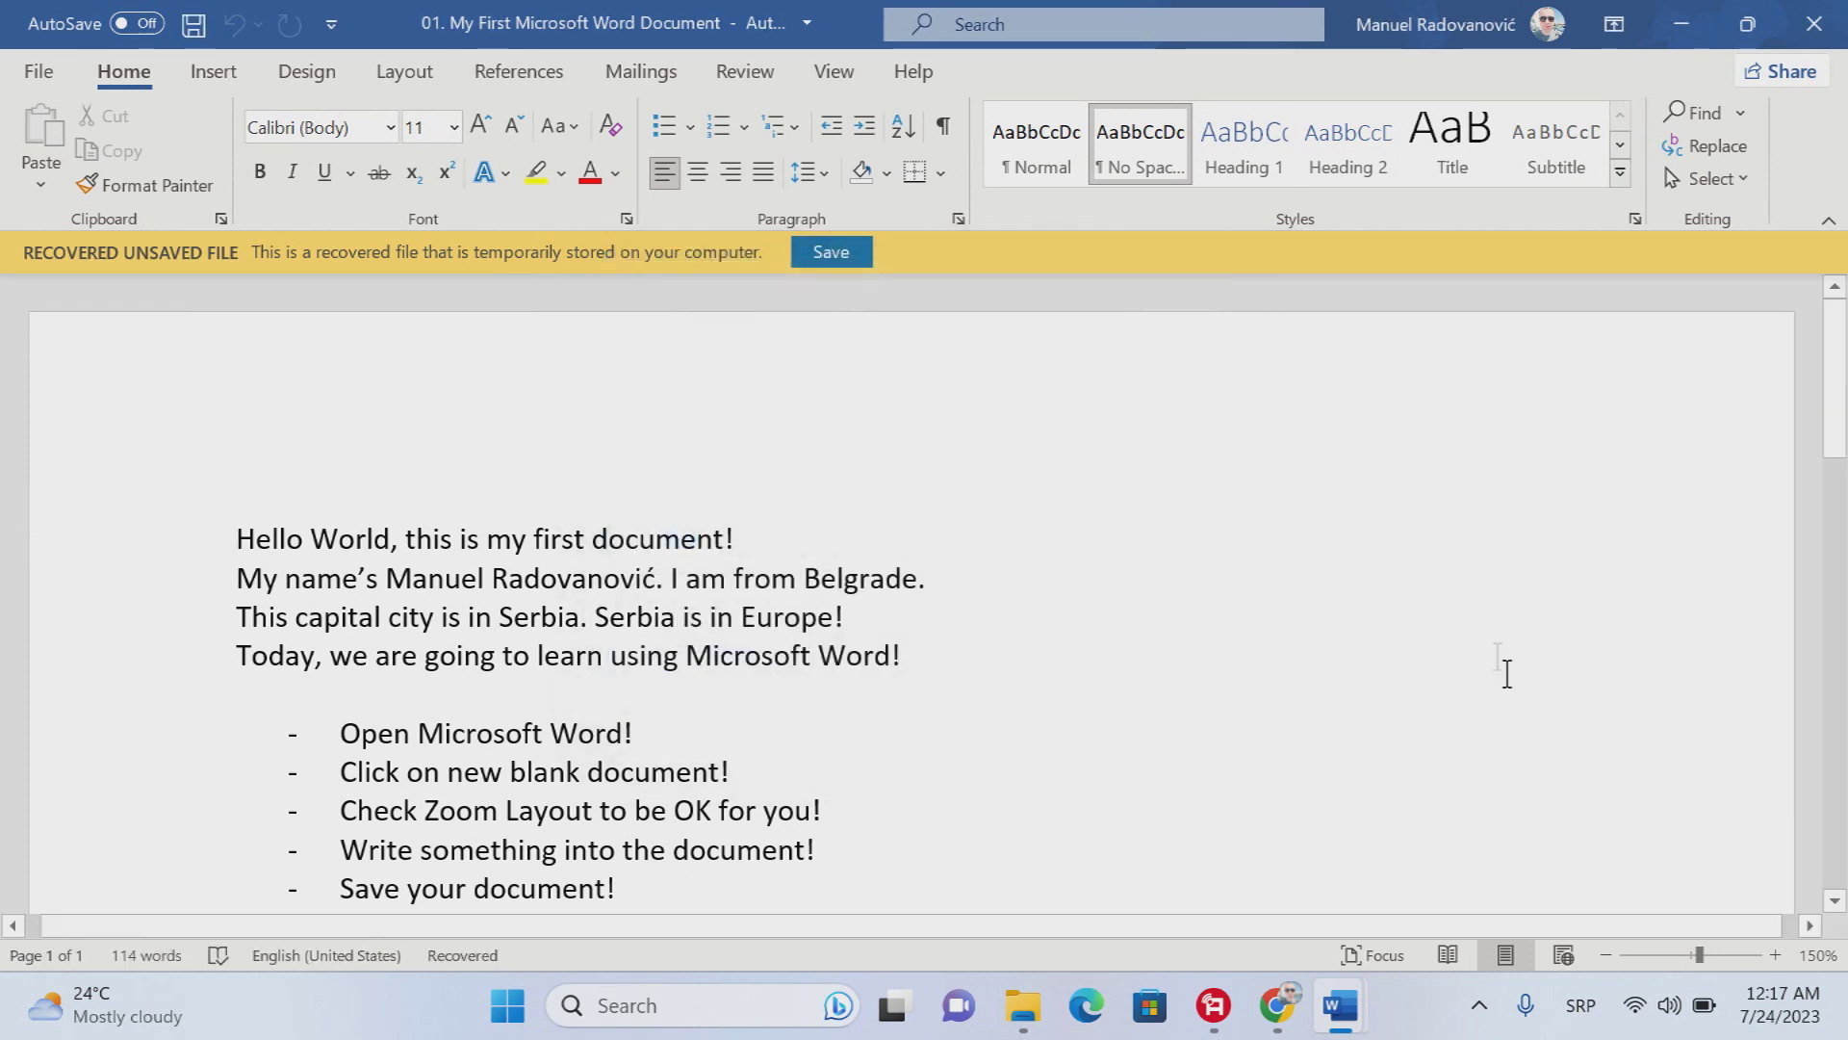
{"action": "left_click", "coordinate": [830, 253]}
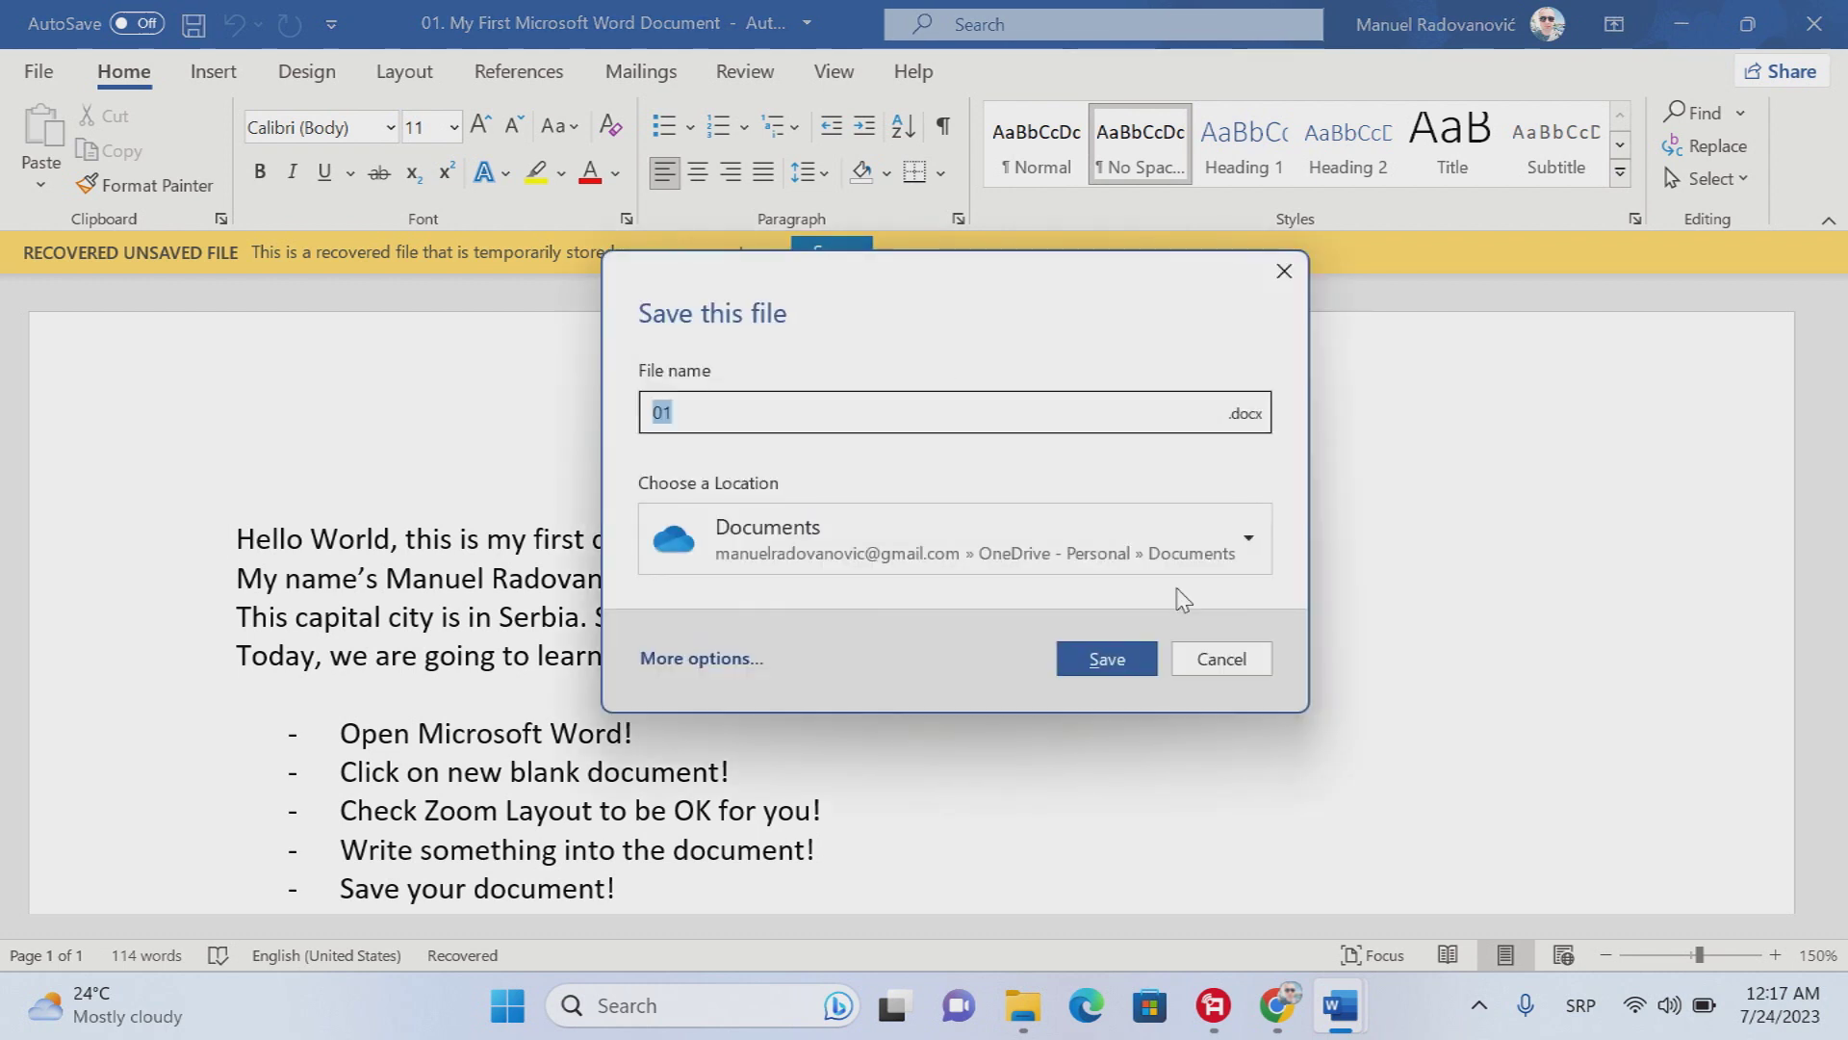
{"action": "left_click", "coordinate": [1259, 661]}
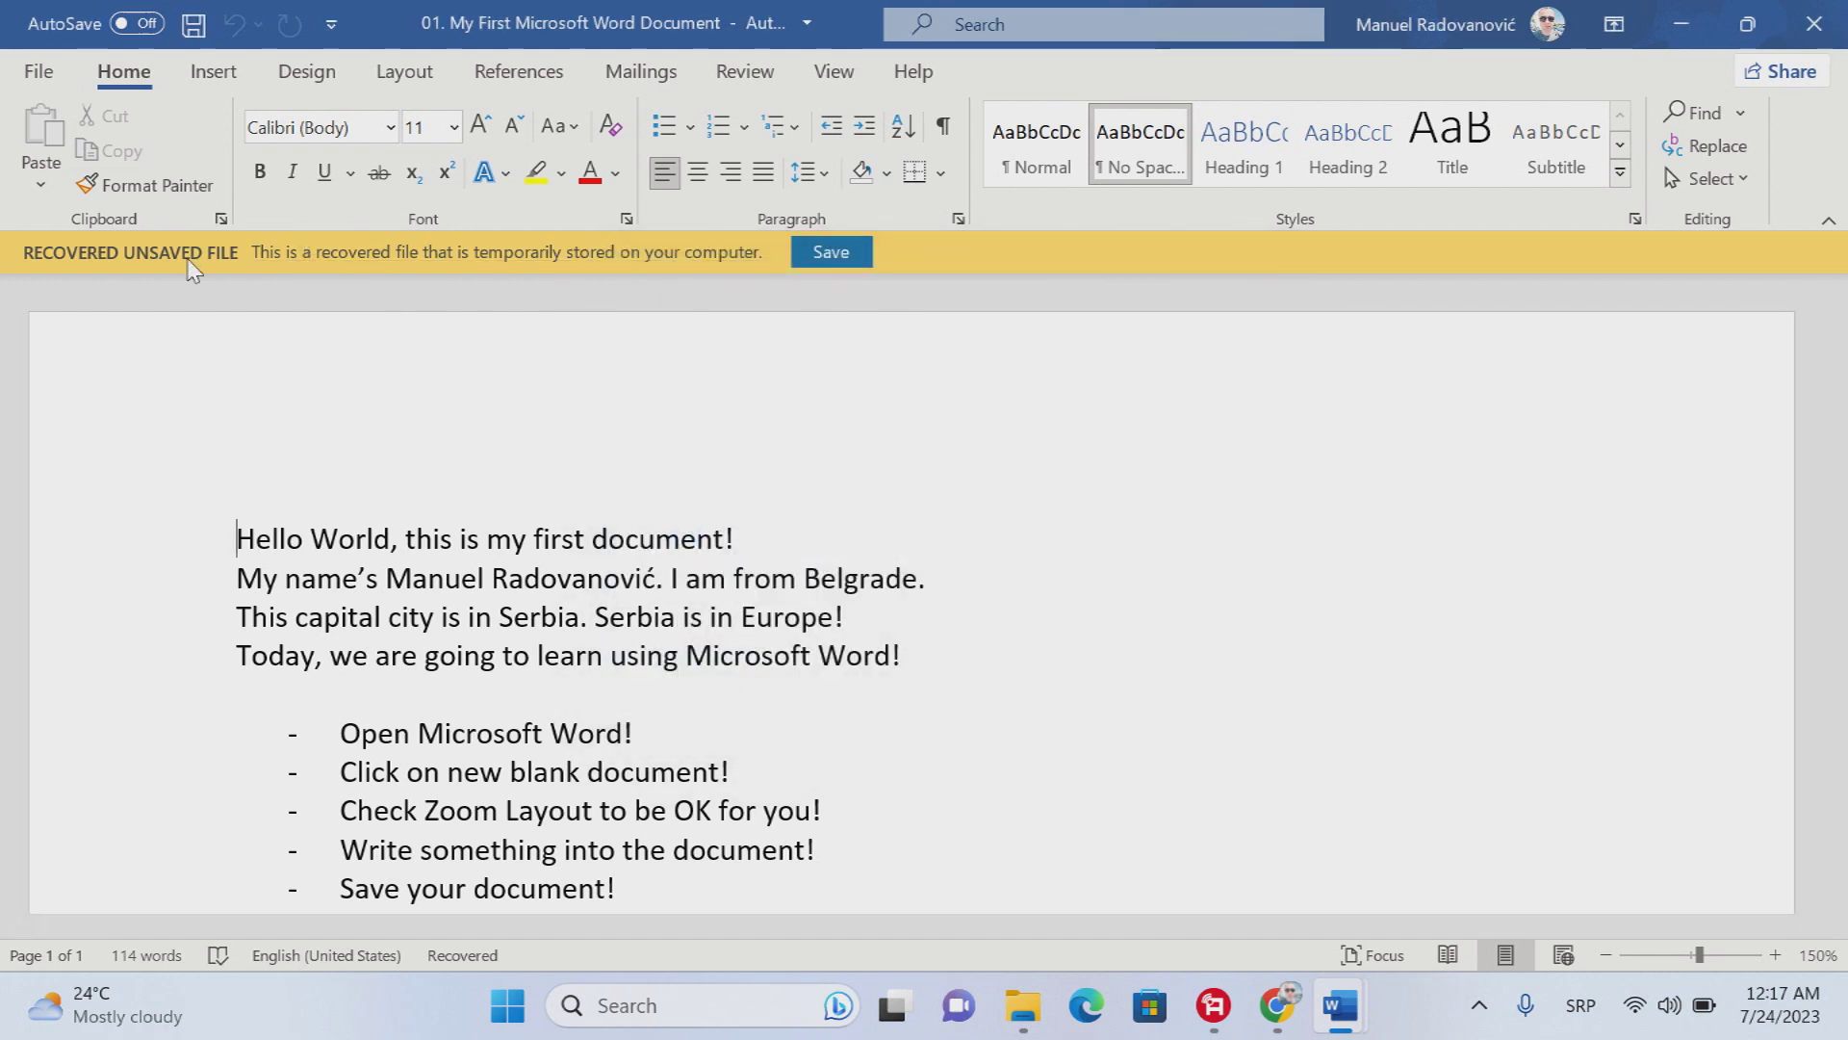
- Save the recovered file as a Word document named "01. My First Microsoft Word Documentt" in the microsoft_word_tutorial folder
{"action": "left_click", "coordinate": [830, 252]}
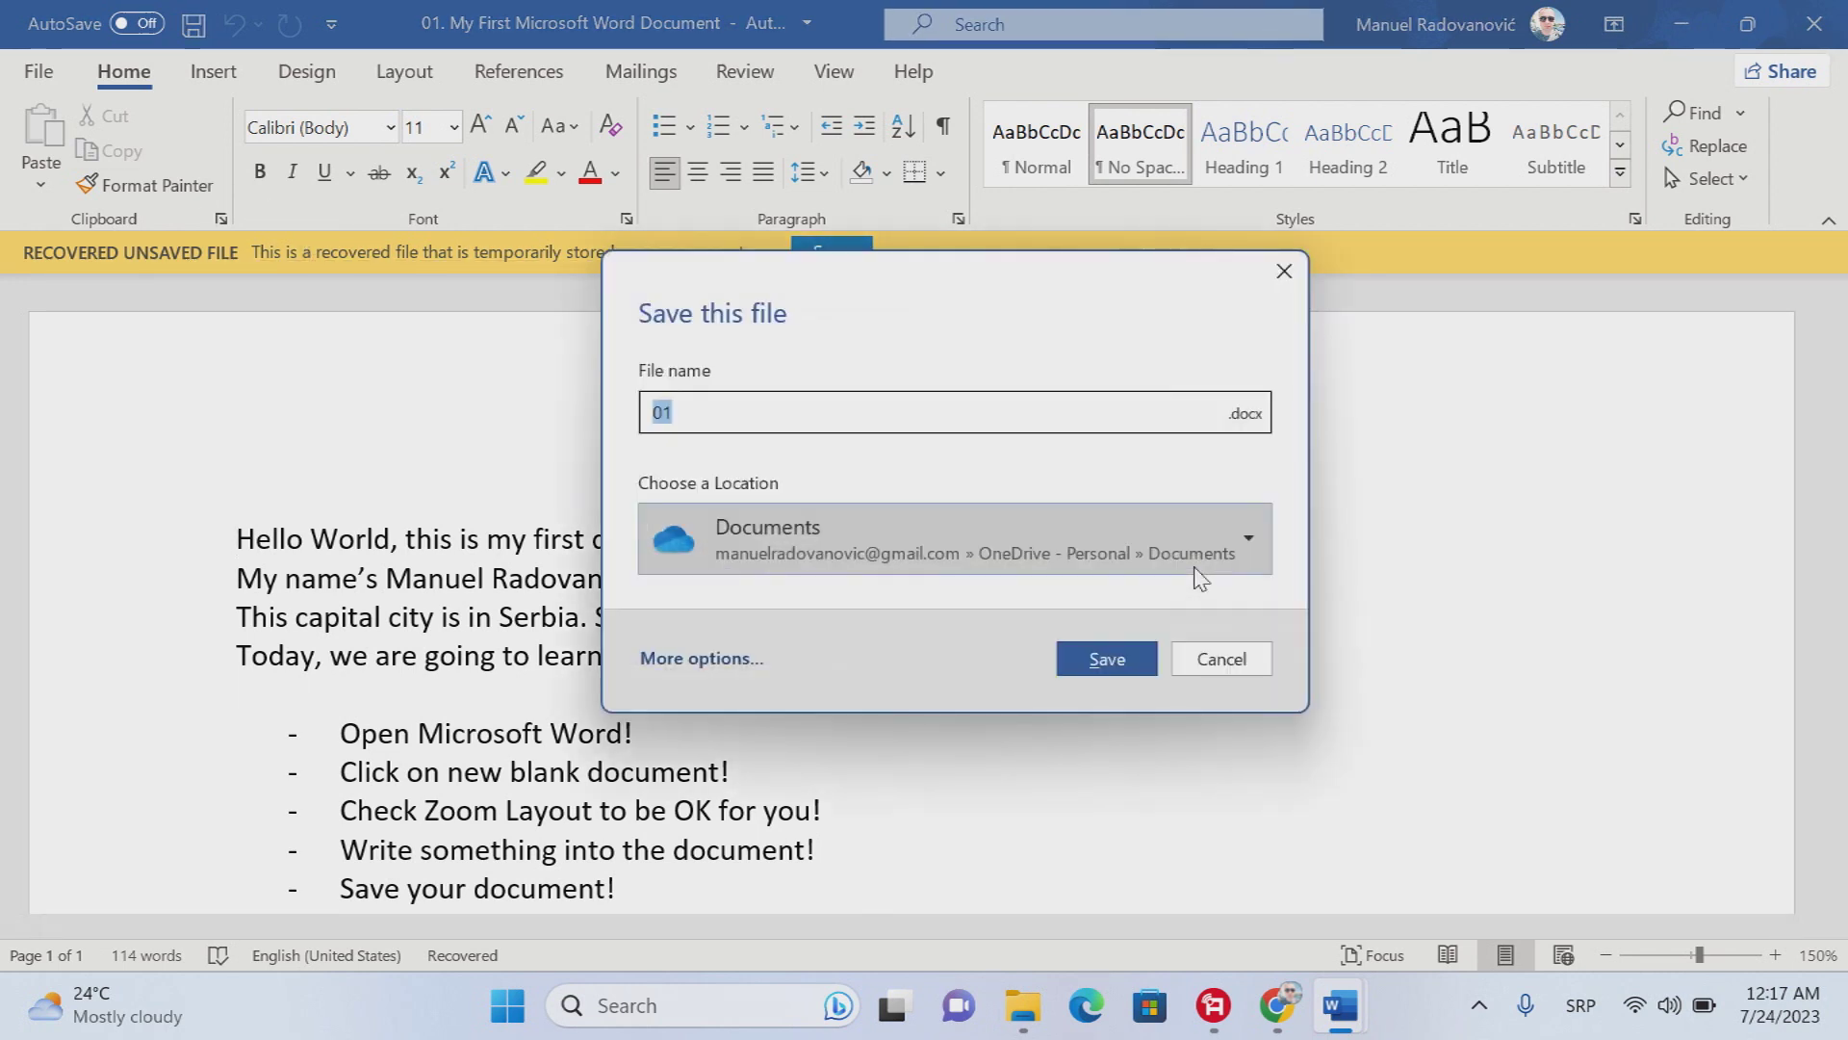
{"action": "left_click", "coordinate": [702, 658]}
{"action": "left_click", "coordinate": [879, 385]}
{"action": "left_click", "coordinate": [1088, 832]}
{"action": "left_click", "coordinate": [932, 587]}
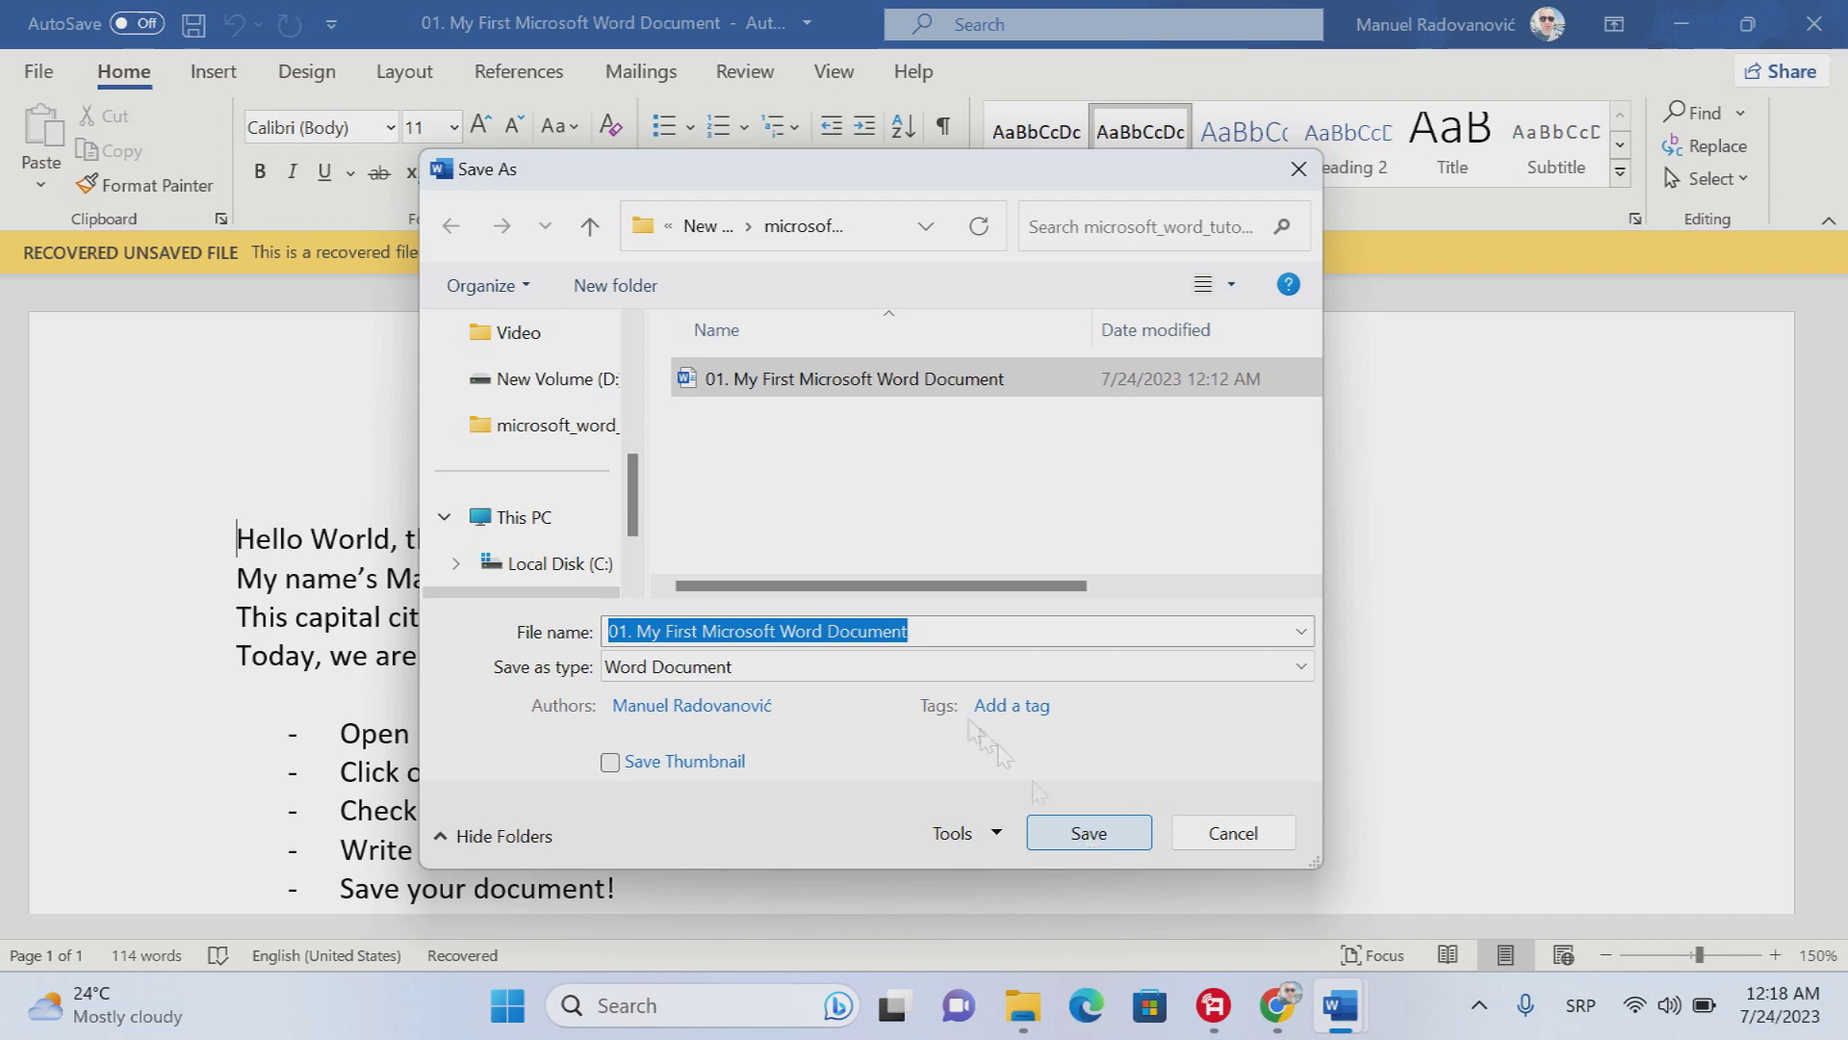
{"action": "left_click", "coordinate": [947, 625]}
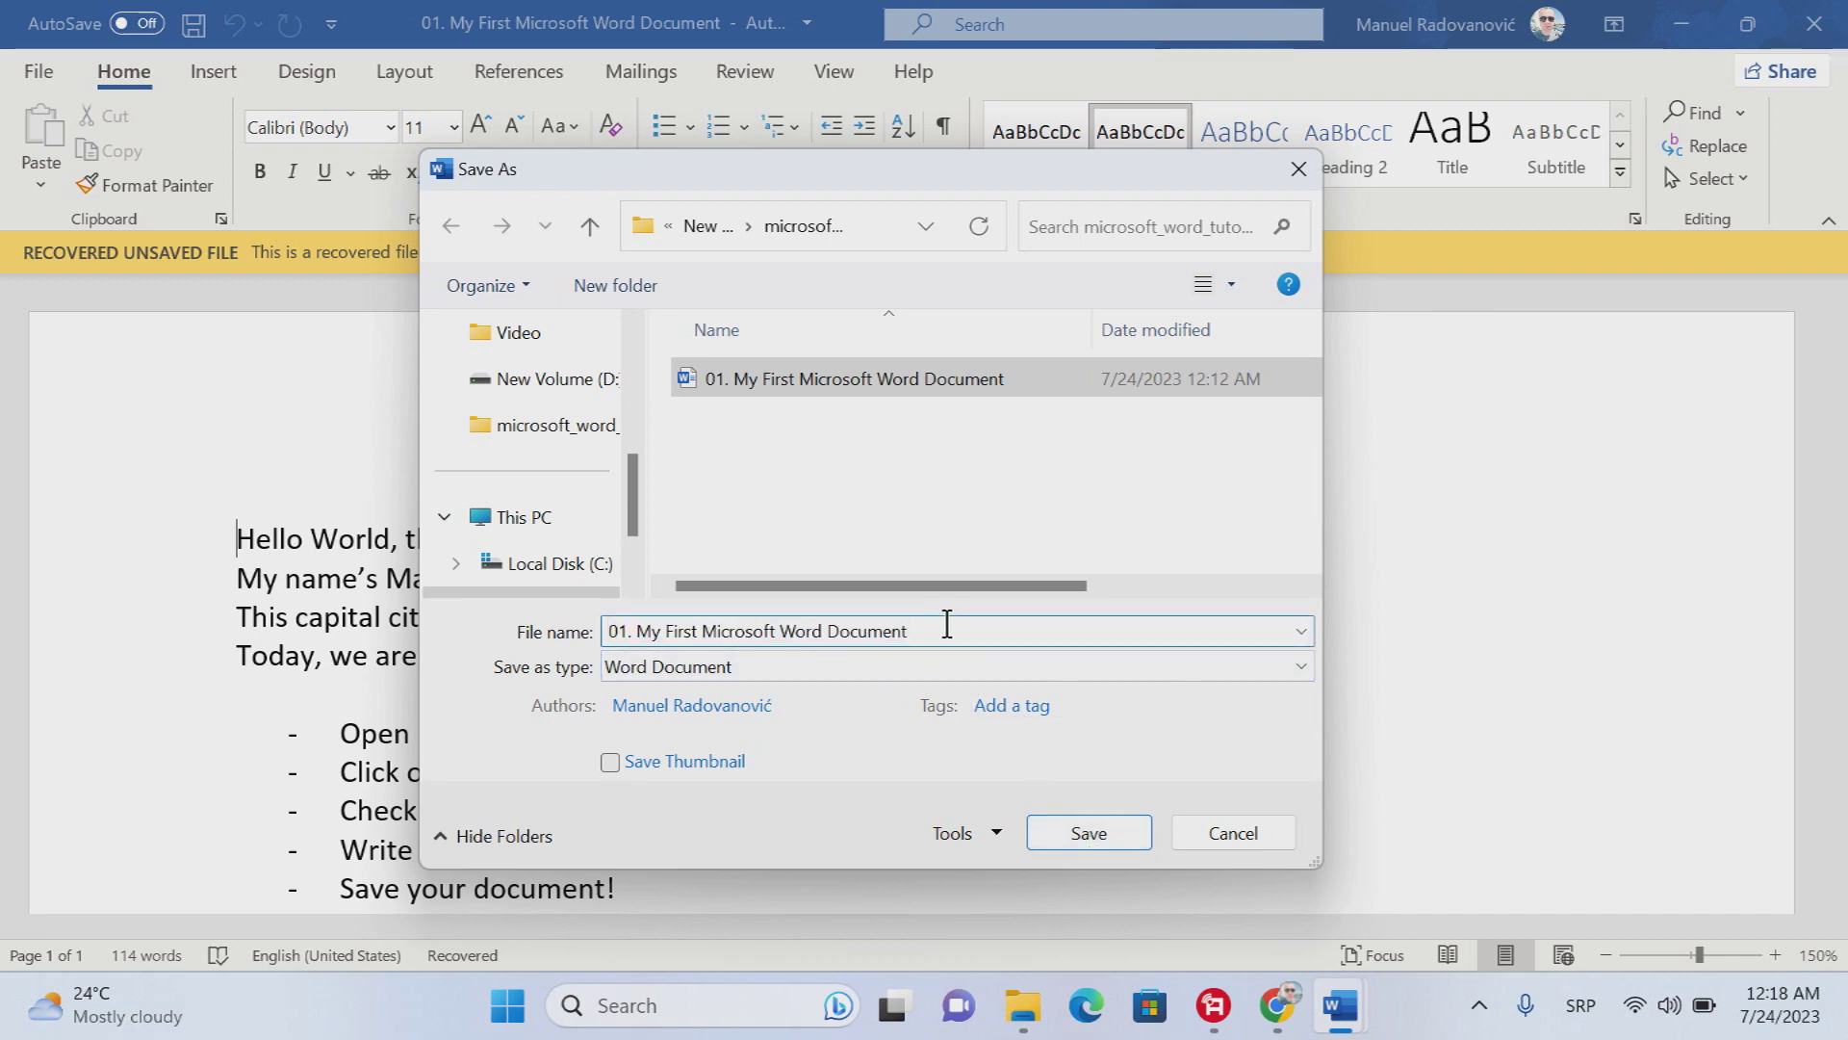
{"action": "type", "text": "t"}
{"action": "left_click", "coordinate": [1089, 832]}
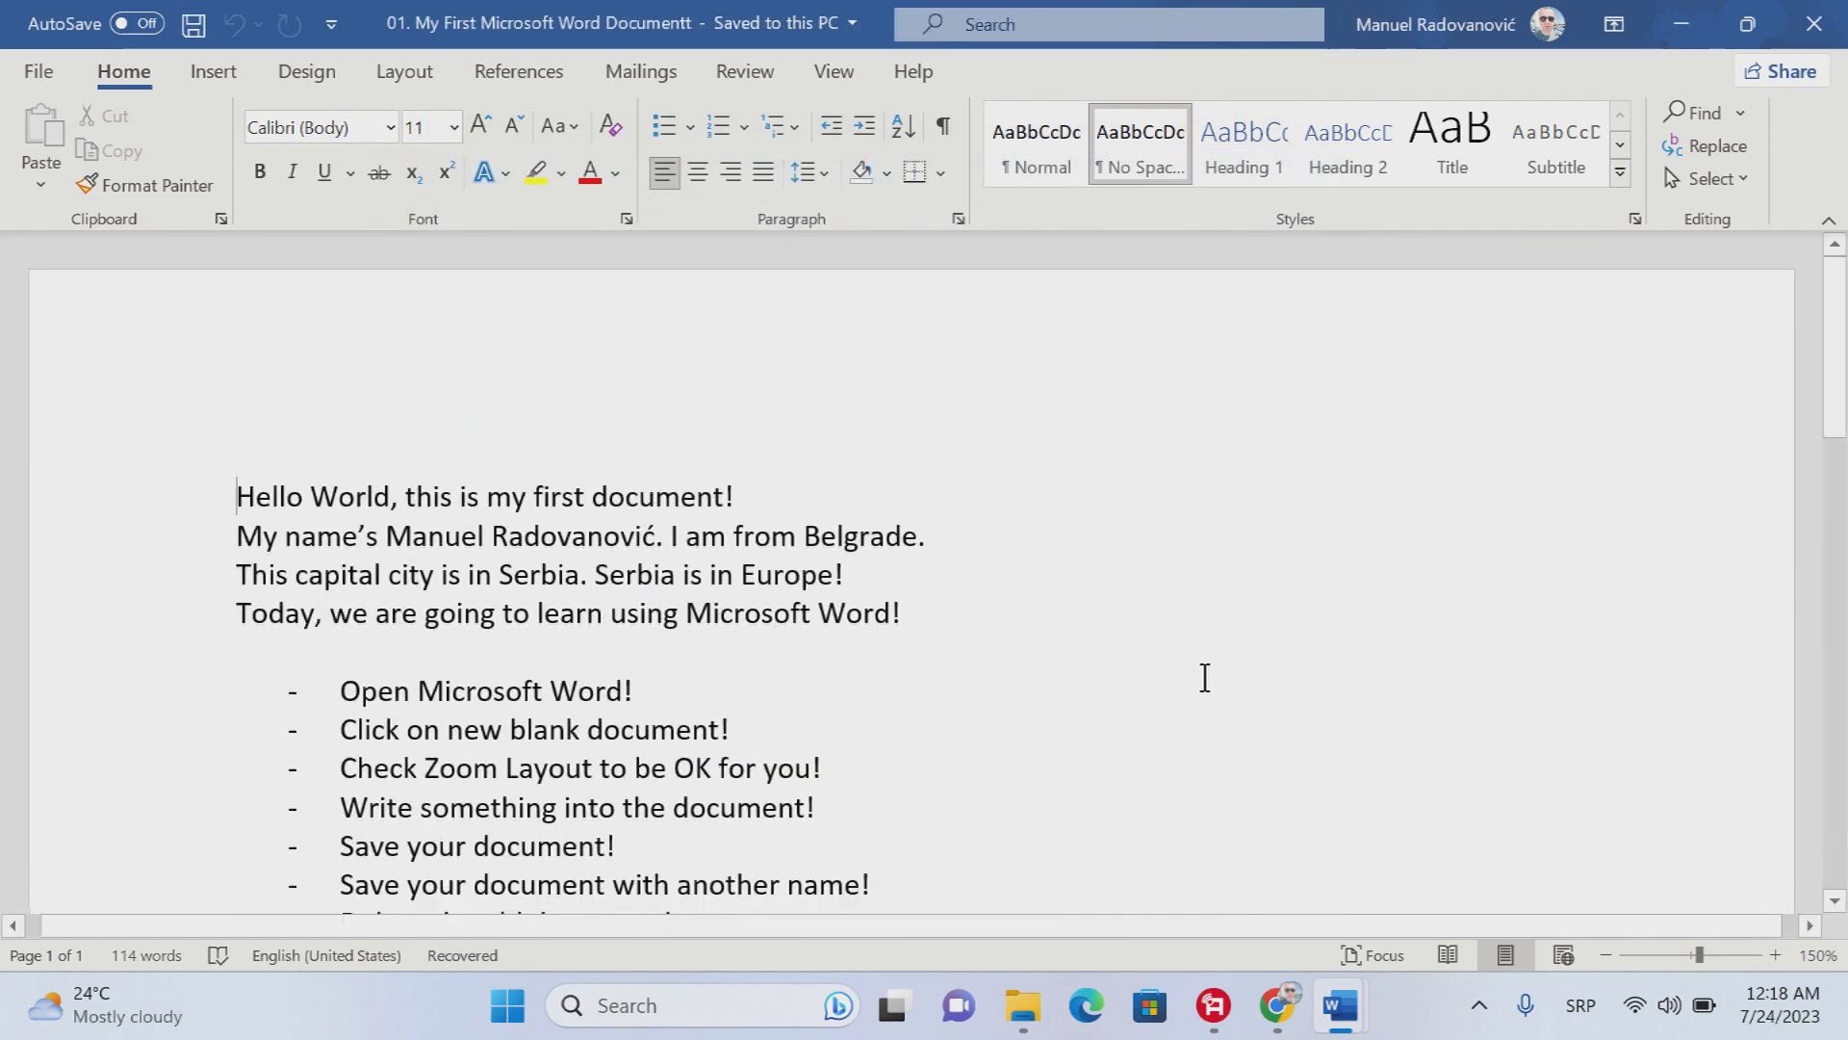
- Open "01. My First Microsoft Word Document" from the recent documents
{"action": "left_click", "coordinate": [39, 72]}
{"action": "left_click", "coordinate": [85, 264]}
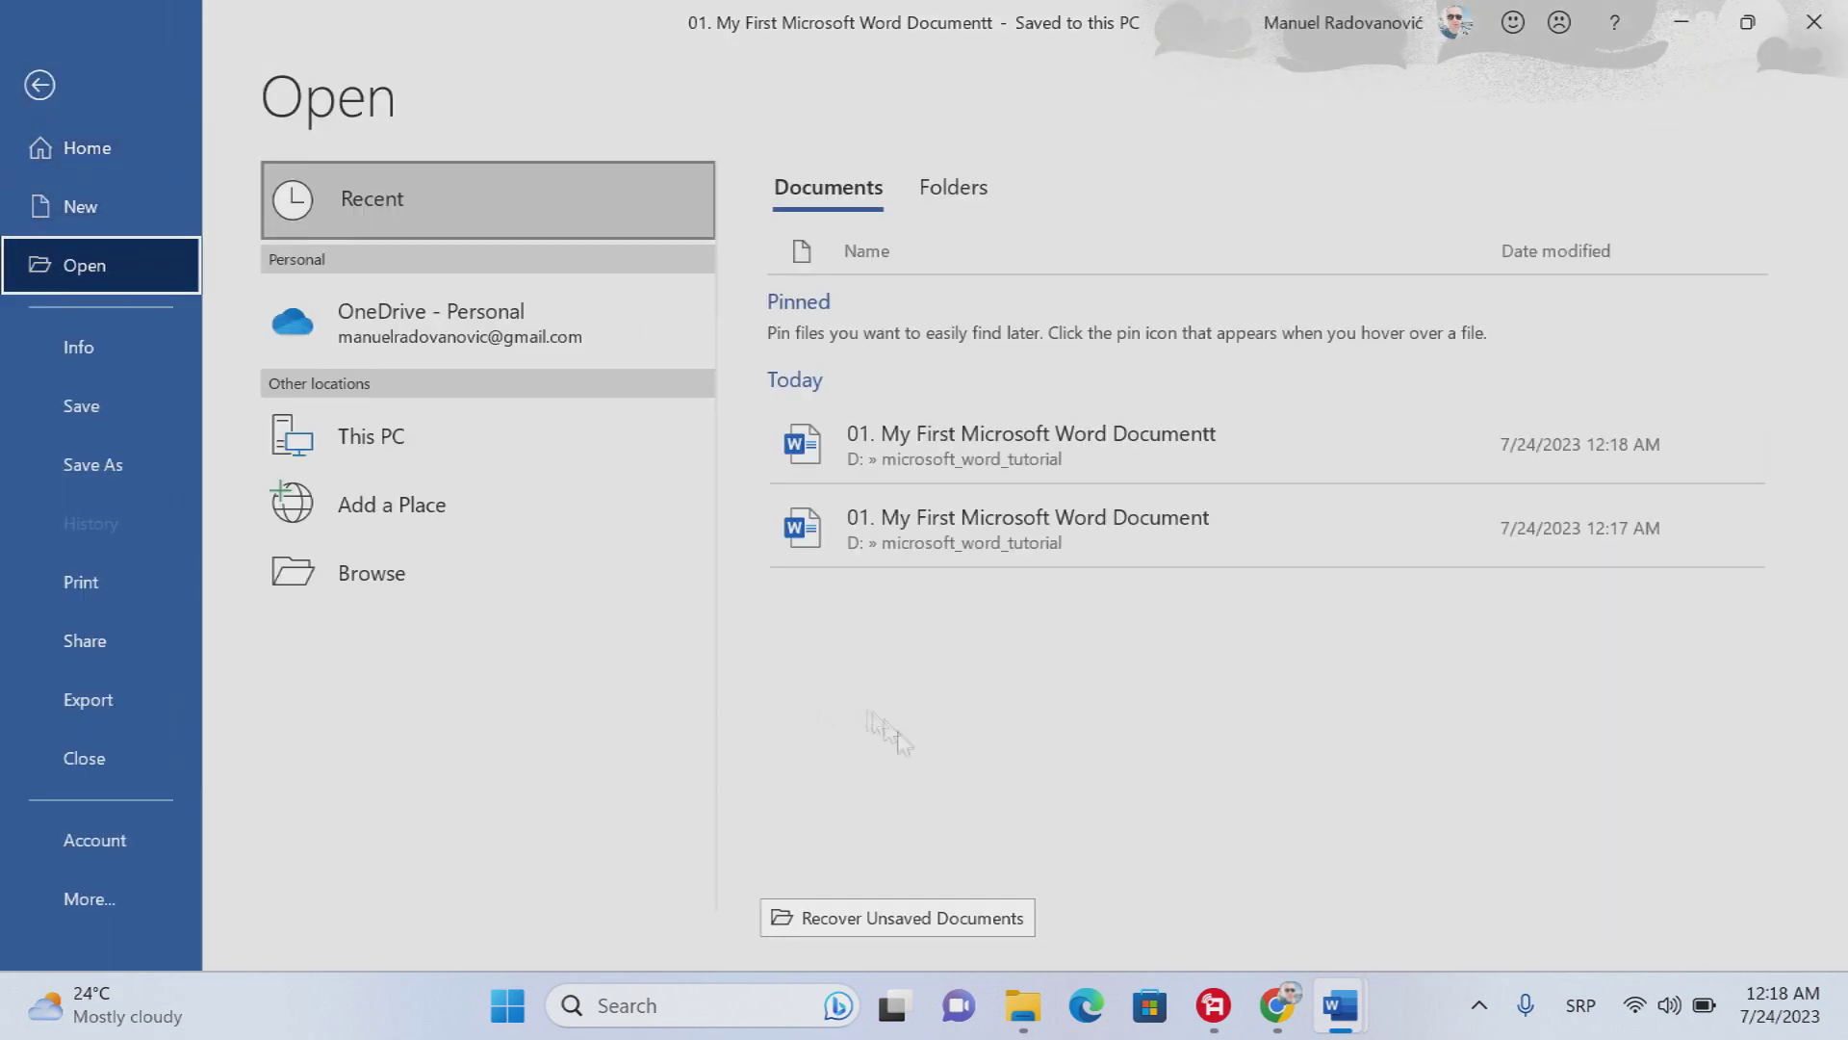
{"action": "left_click", "coordinate": [987, 528]}
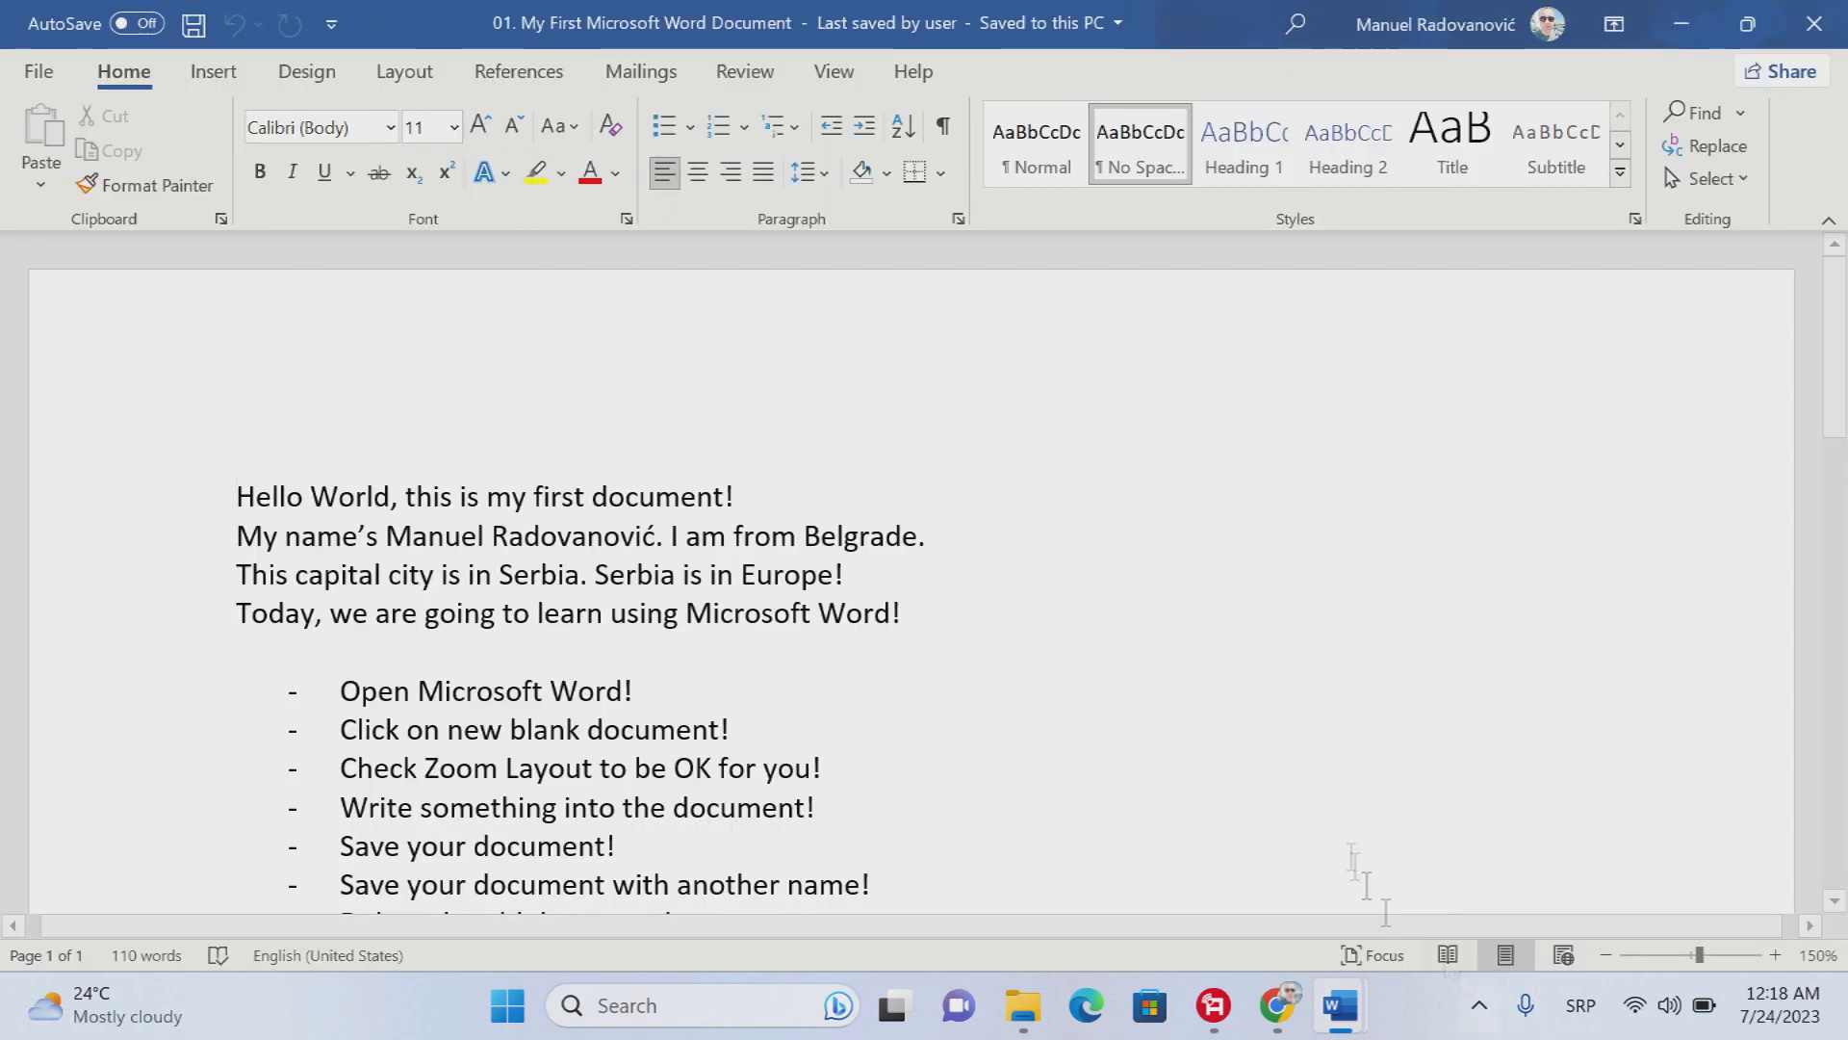
- Set the proofing language at the end of the "For example: Serbian Latin" line to Serbian (Latin, Bosnia and Herzegovina), matching the active keyboard layout
{"action": "scroll", "coordinate": [1352, 825], "scroll_direction": "down", "scroll_amount": 4}
{"action": "left_click", "coordinate": [825, 805]}
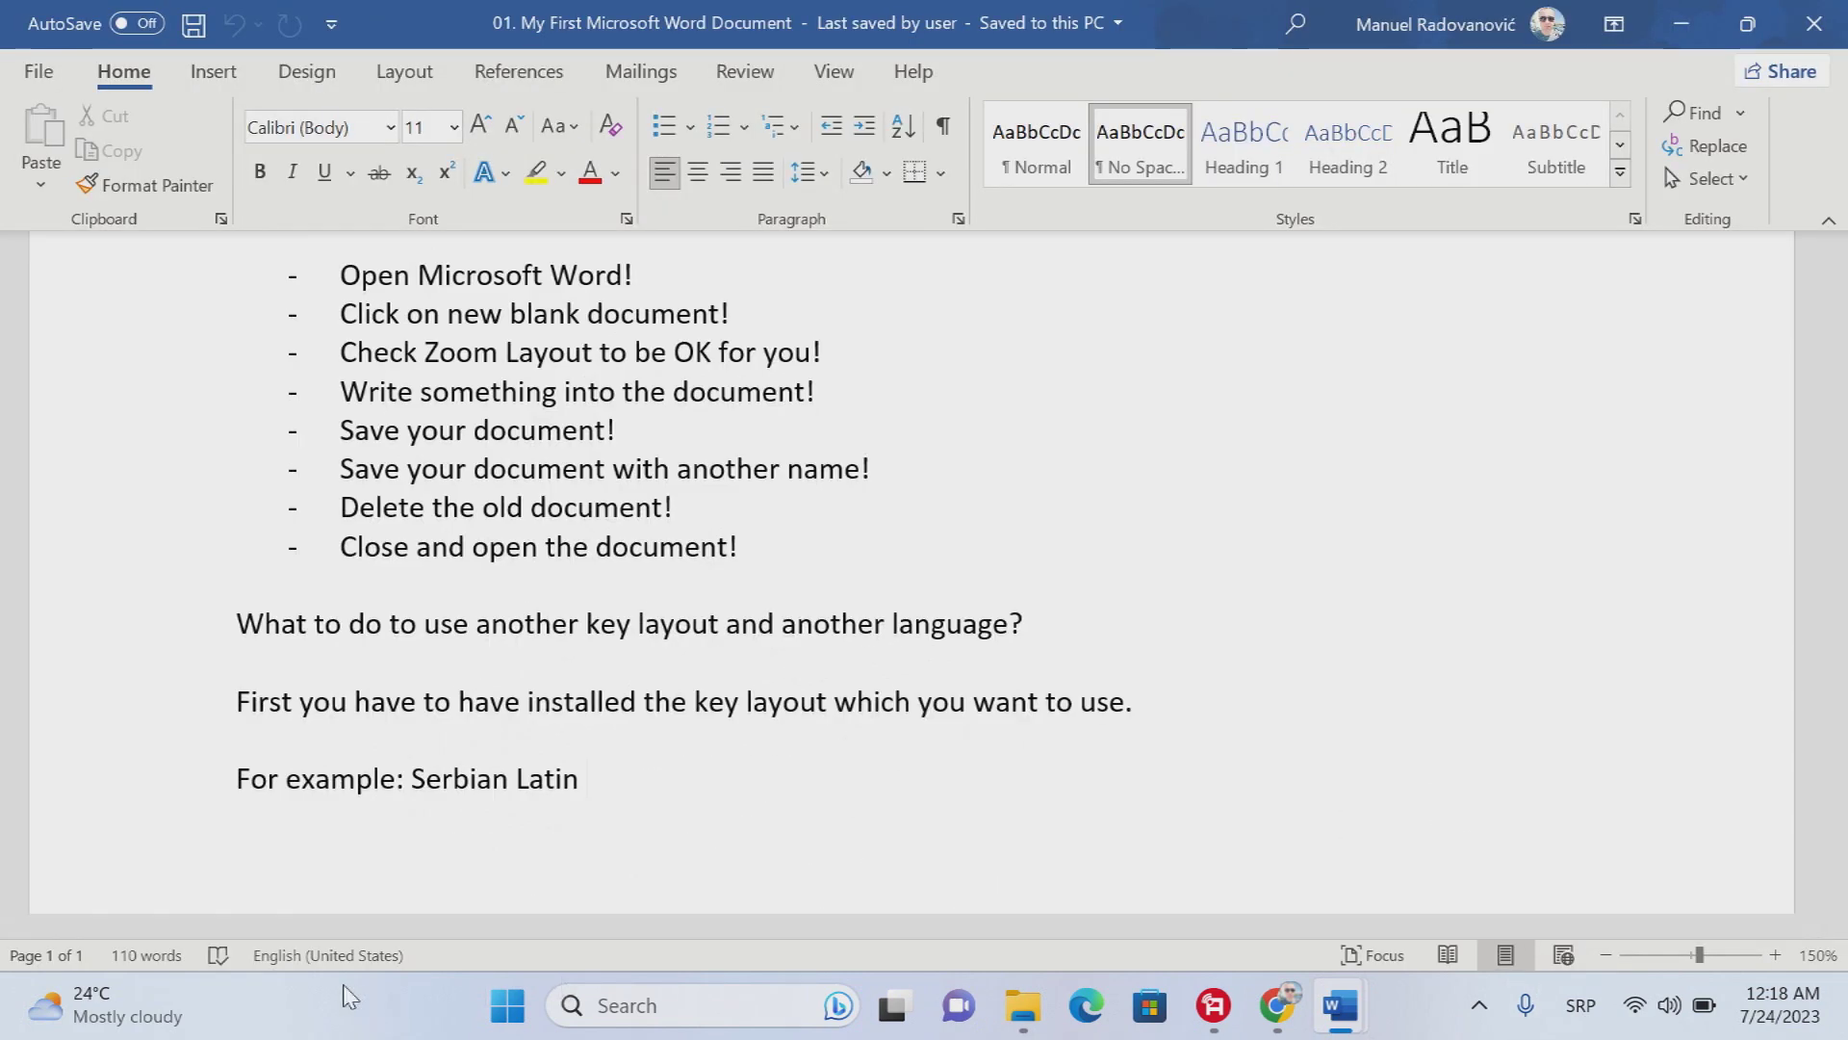
{"action": "left_click", "coordinate": [317, 955]}
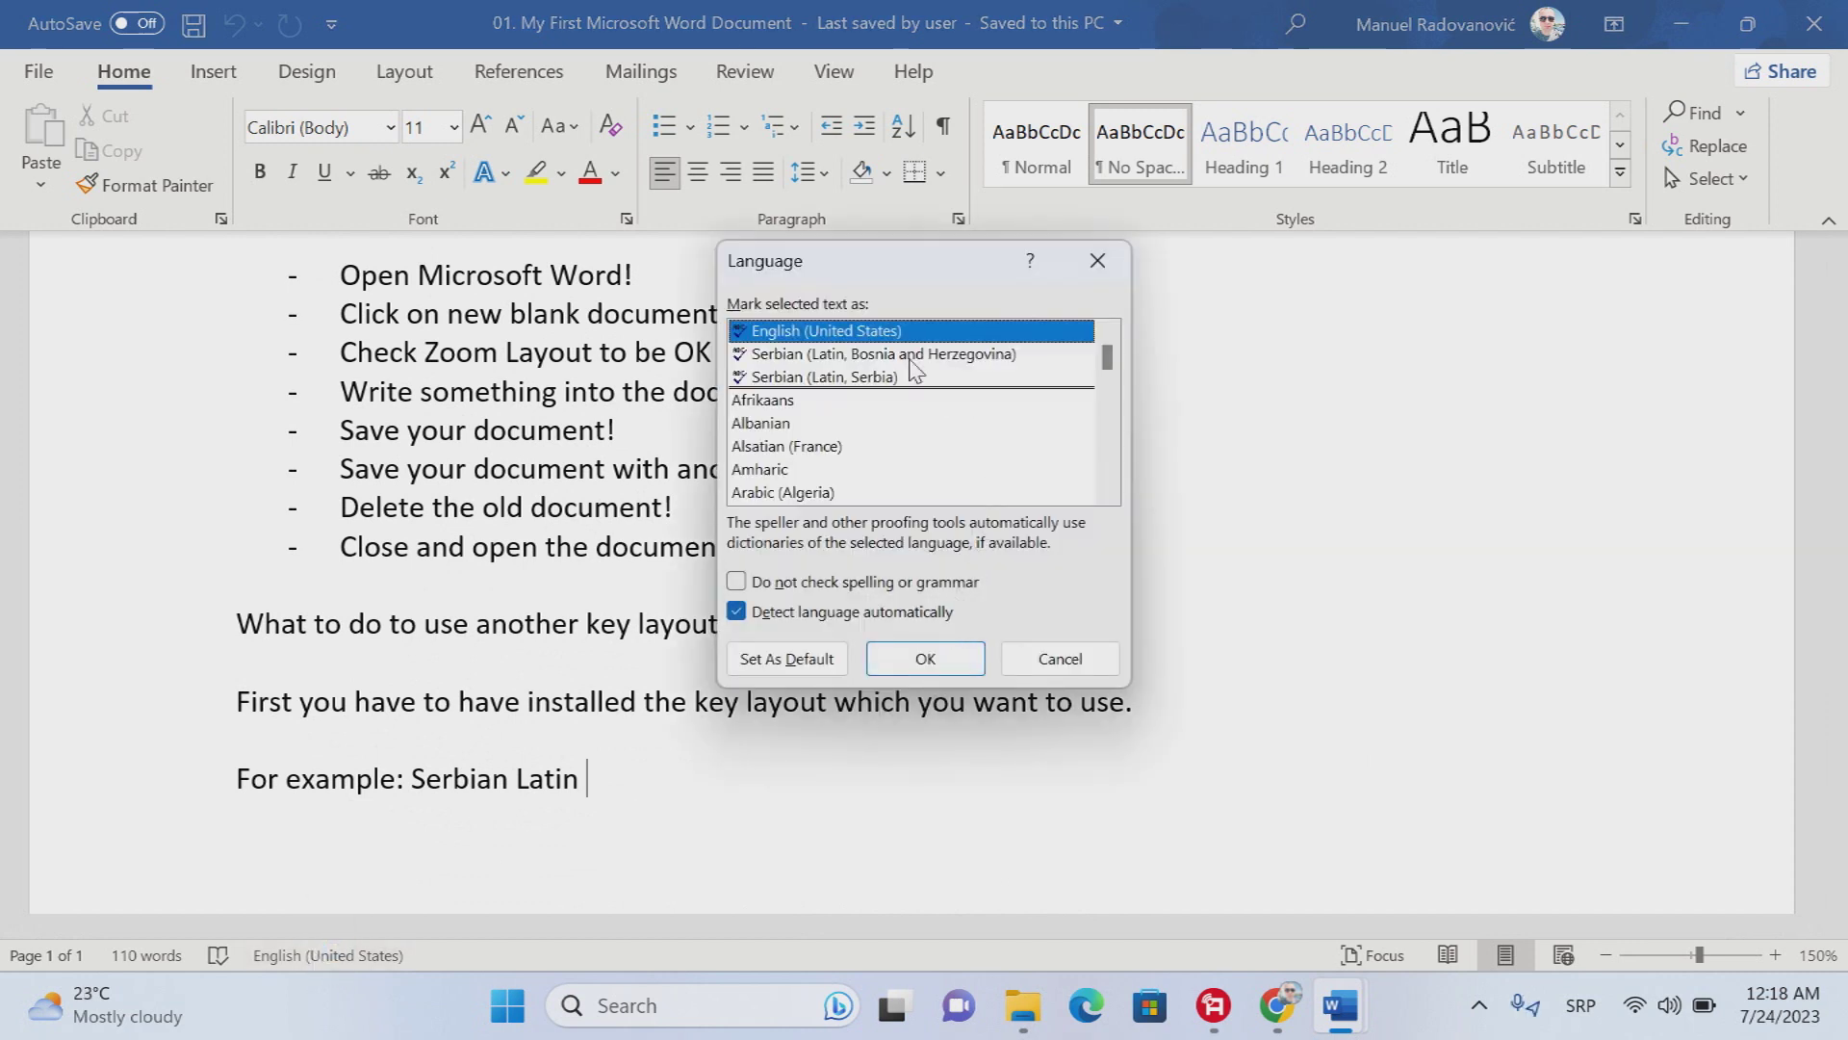
{"action": "left_click", "coordinate": [828, 377]}
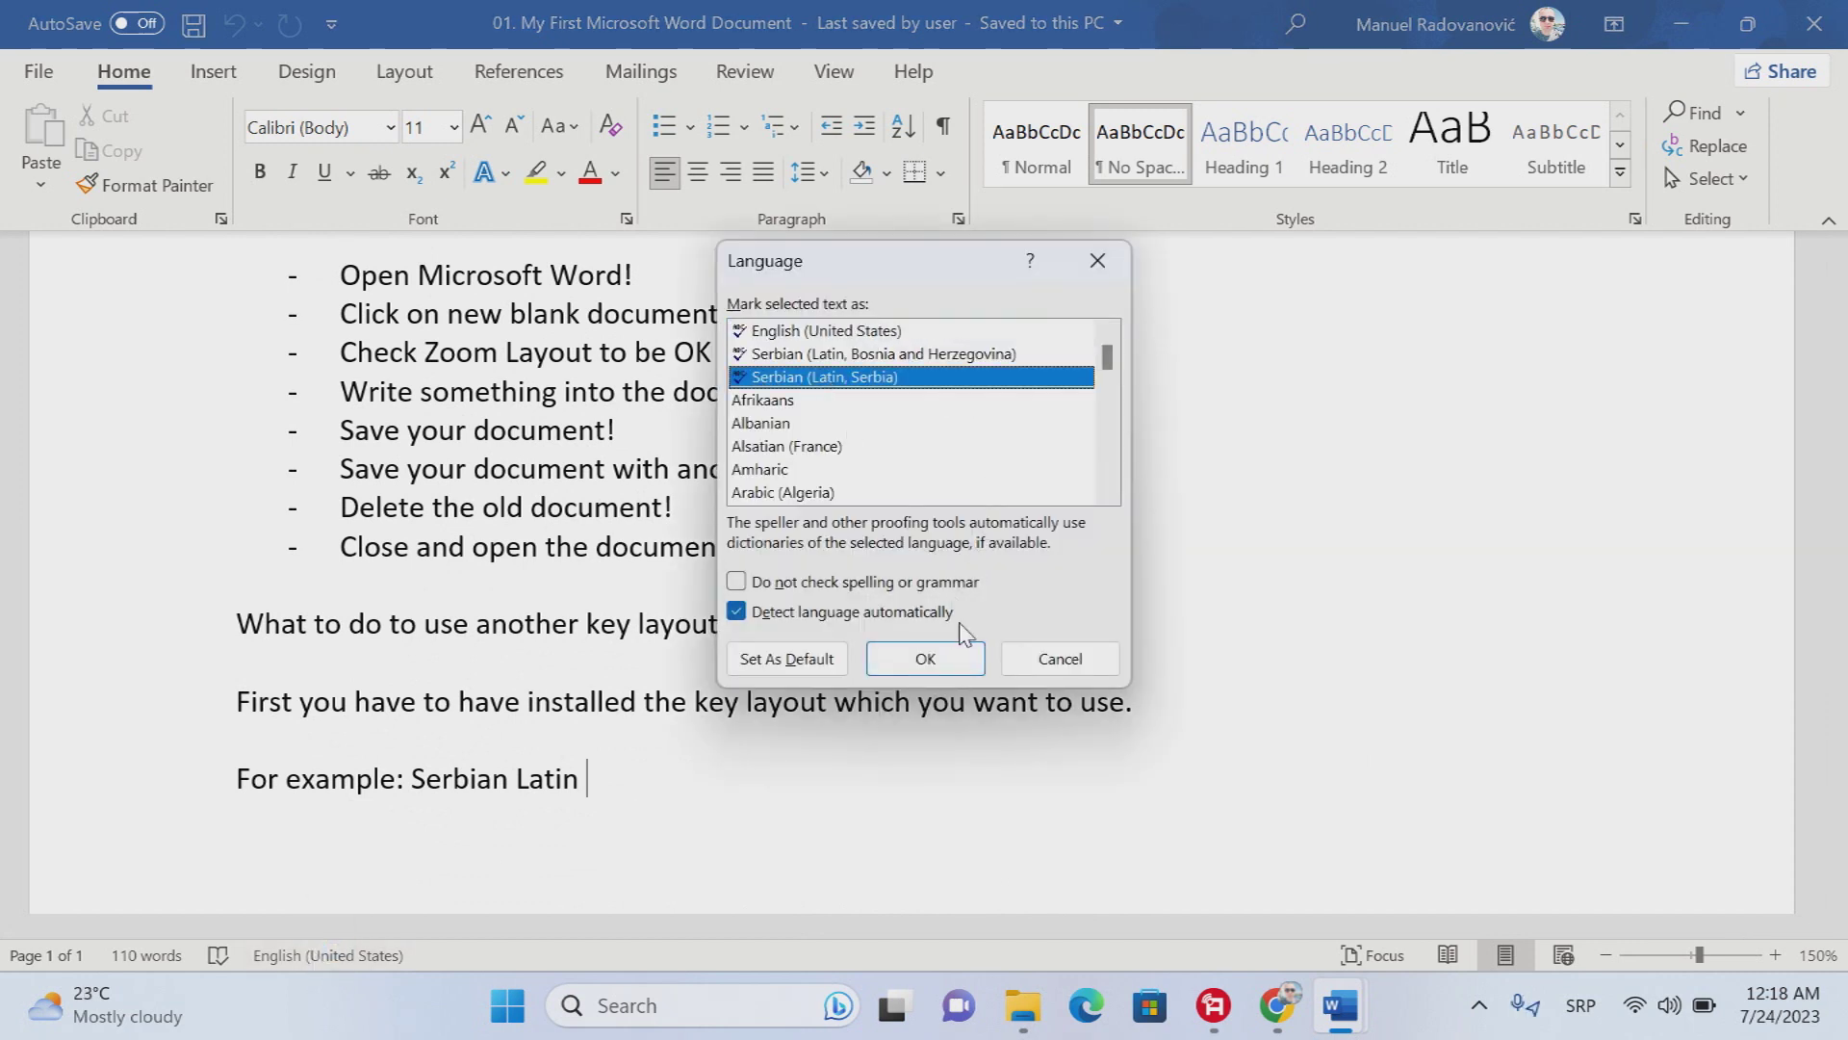
{"action": "left_click", "coordinate": [929, 355]}
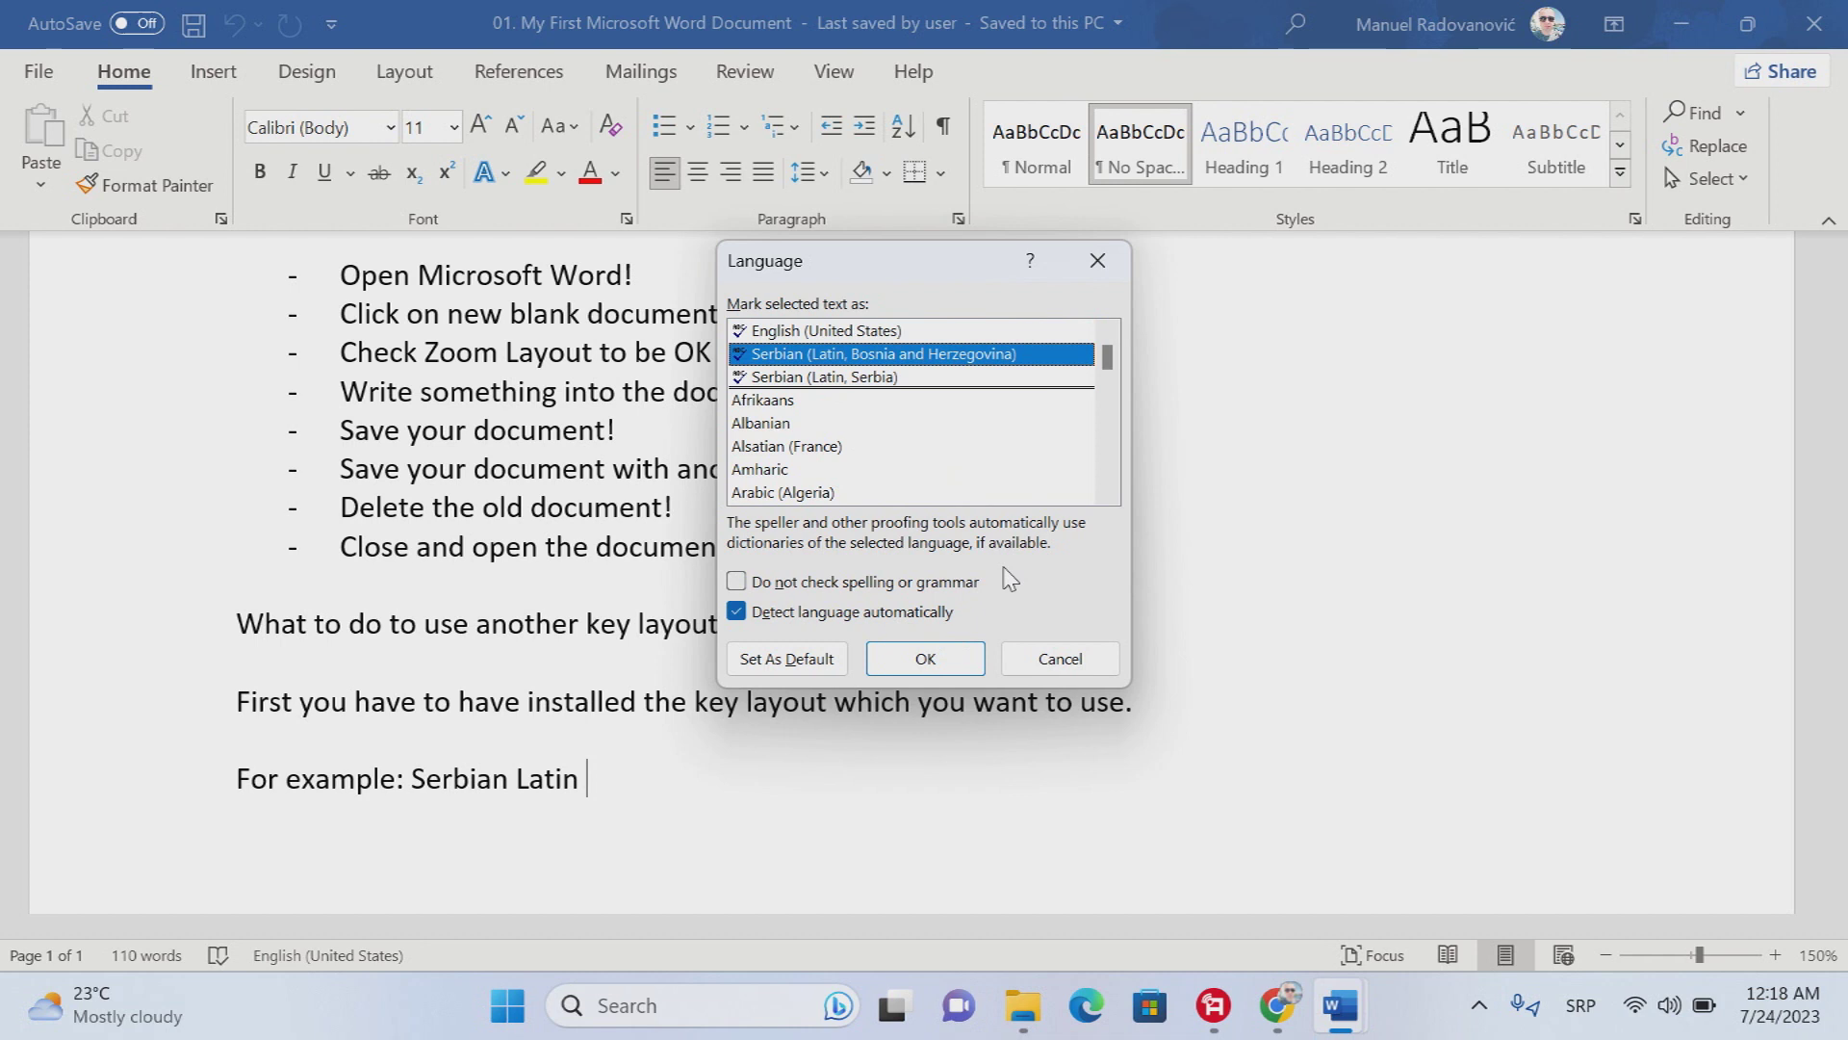
{"action": "left_click", "coordinate": [1584, 1012]}
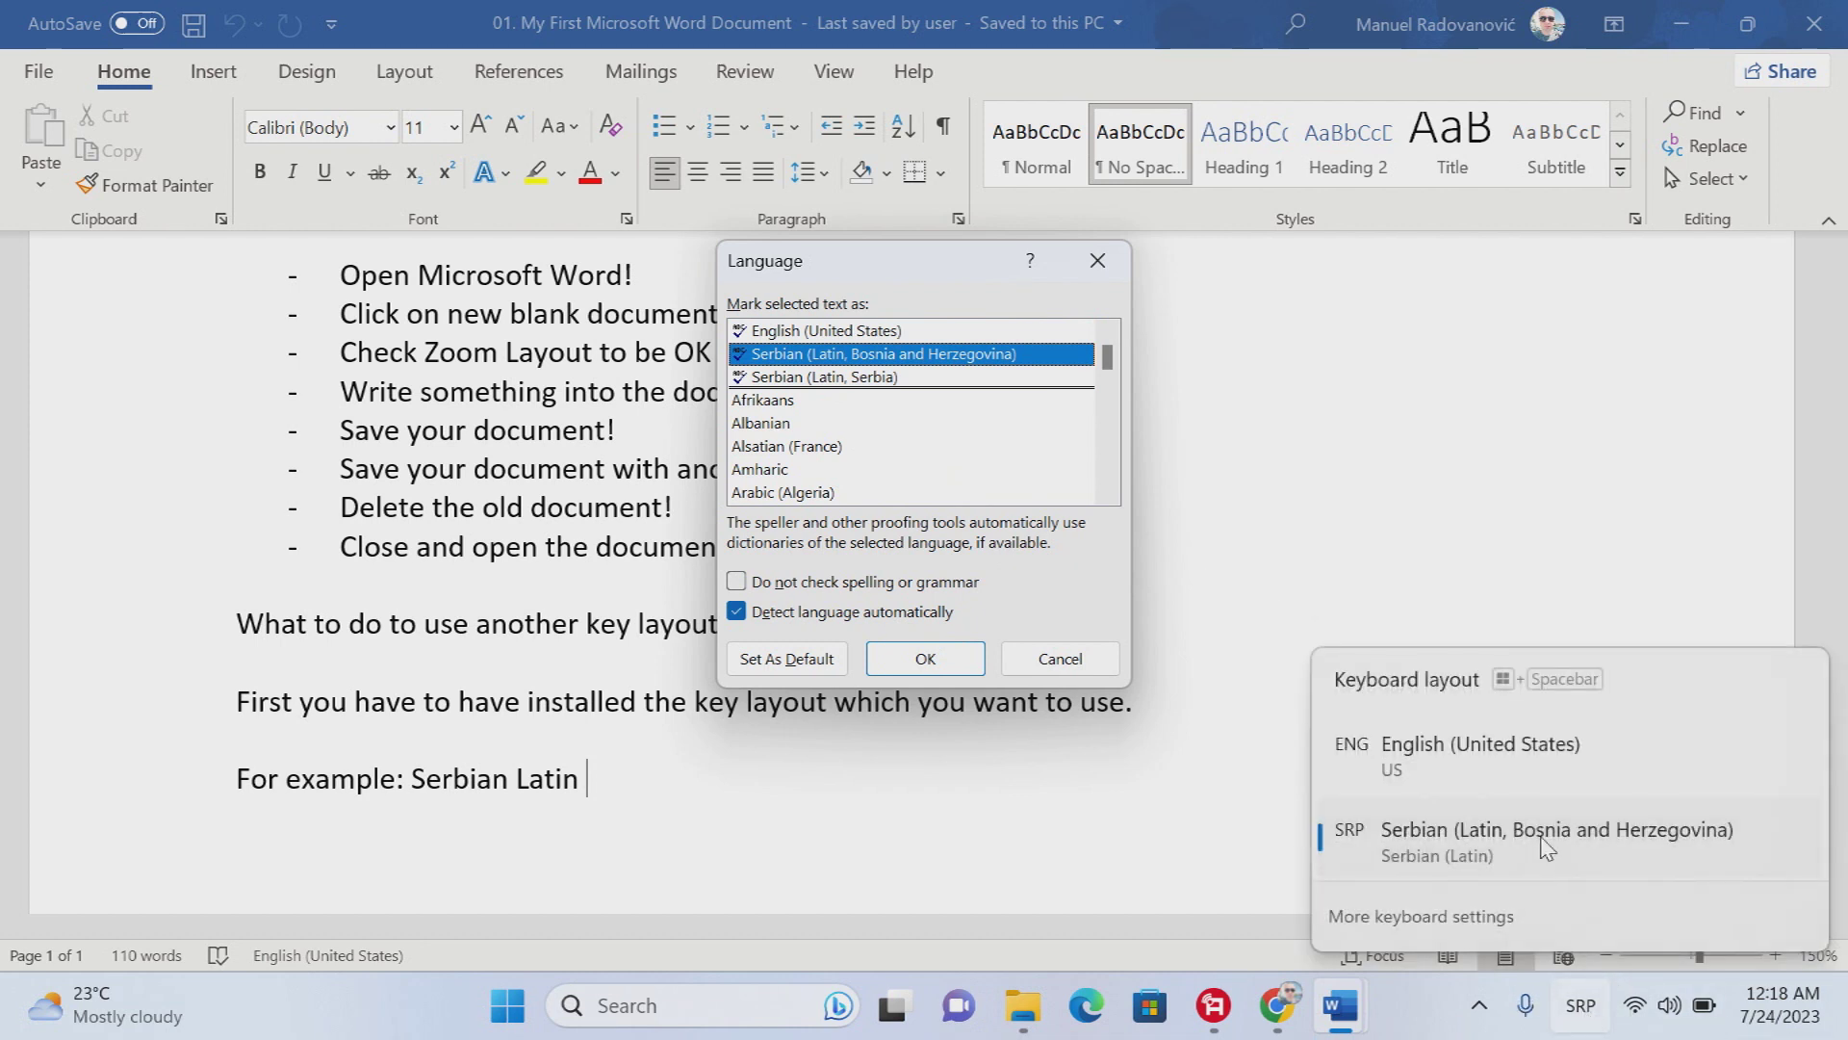
{"action": "left_click", "coordinate": [924, 659]}
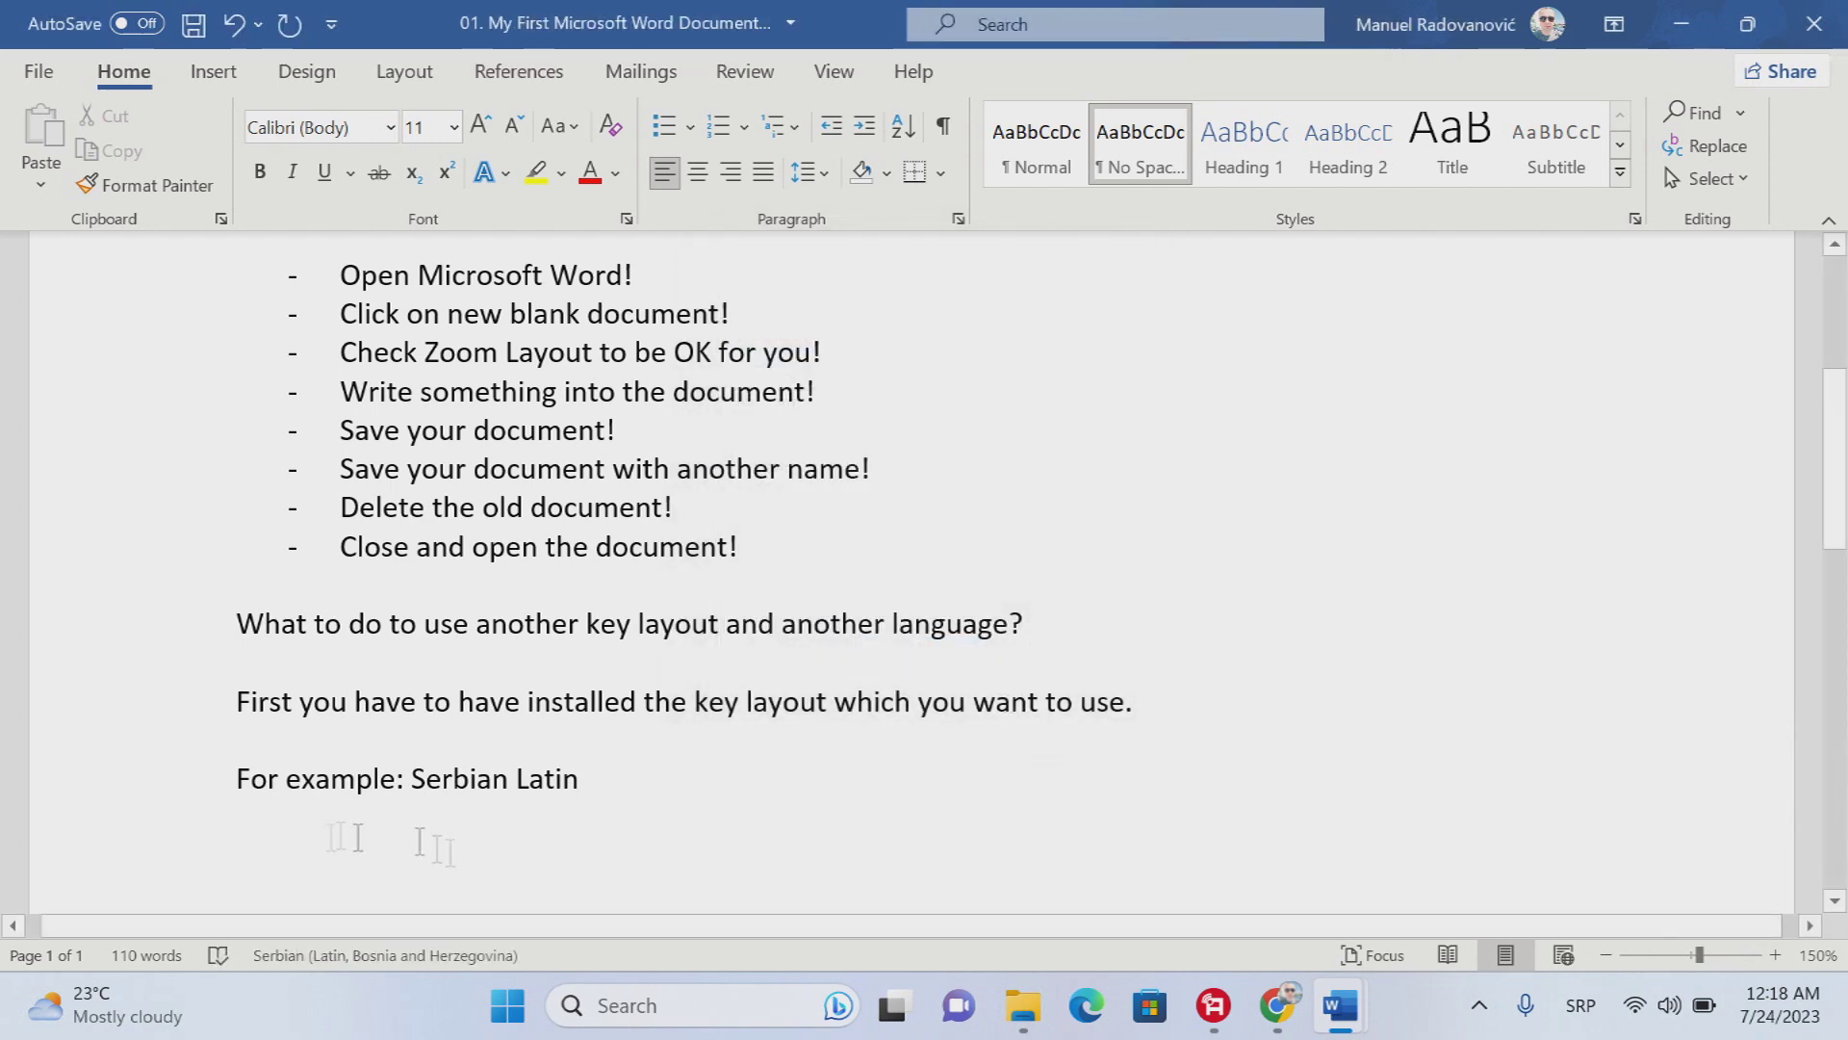
- Write "Zdravo i poštovanje svima!" as a new paragraph below the "For example: Serbian Latin" line
{"action": "scroll", "coordinate": [1230, 698], "scroll_direction": "down", "scroll_amount": 2}
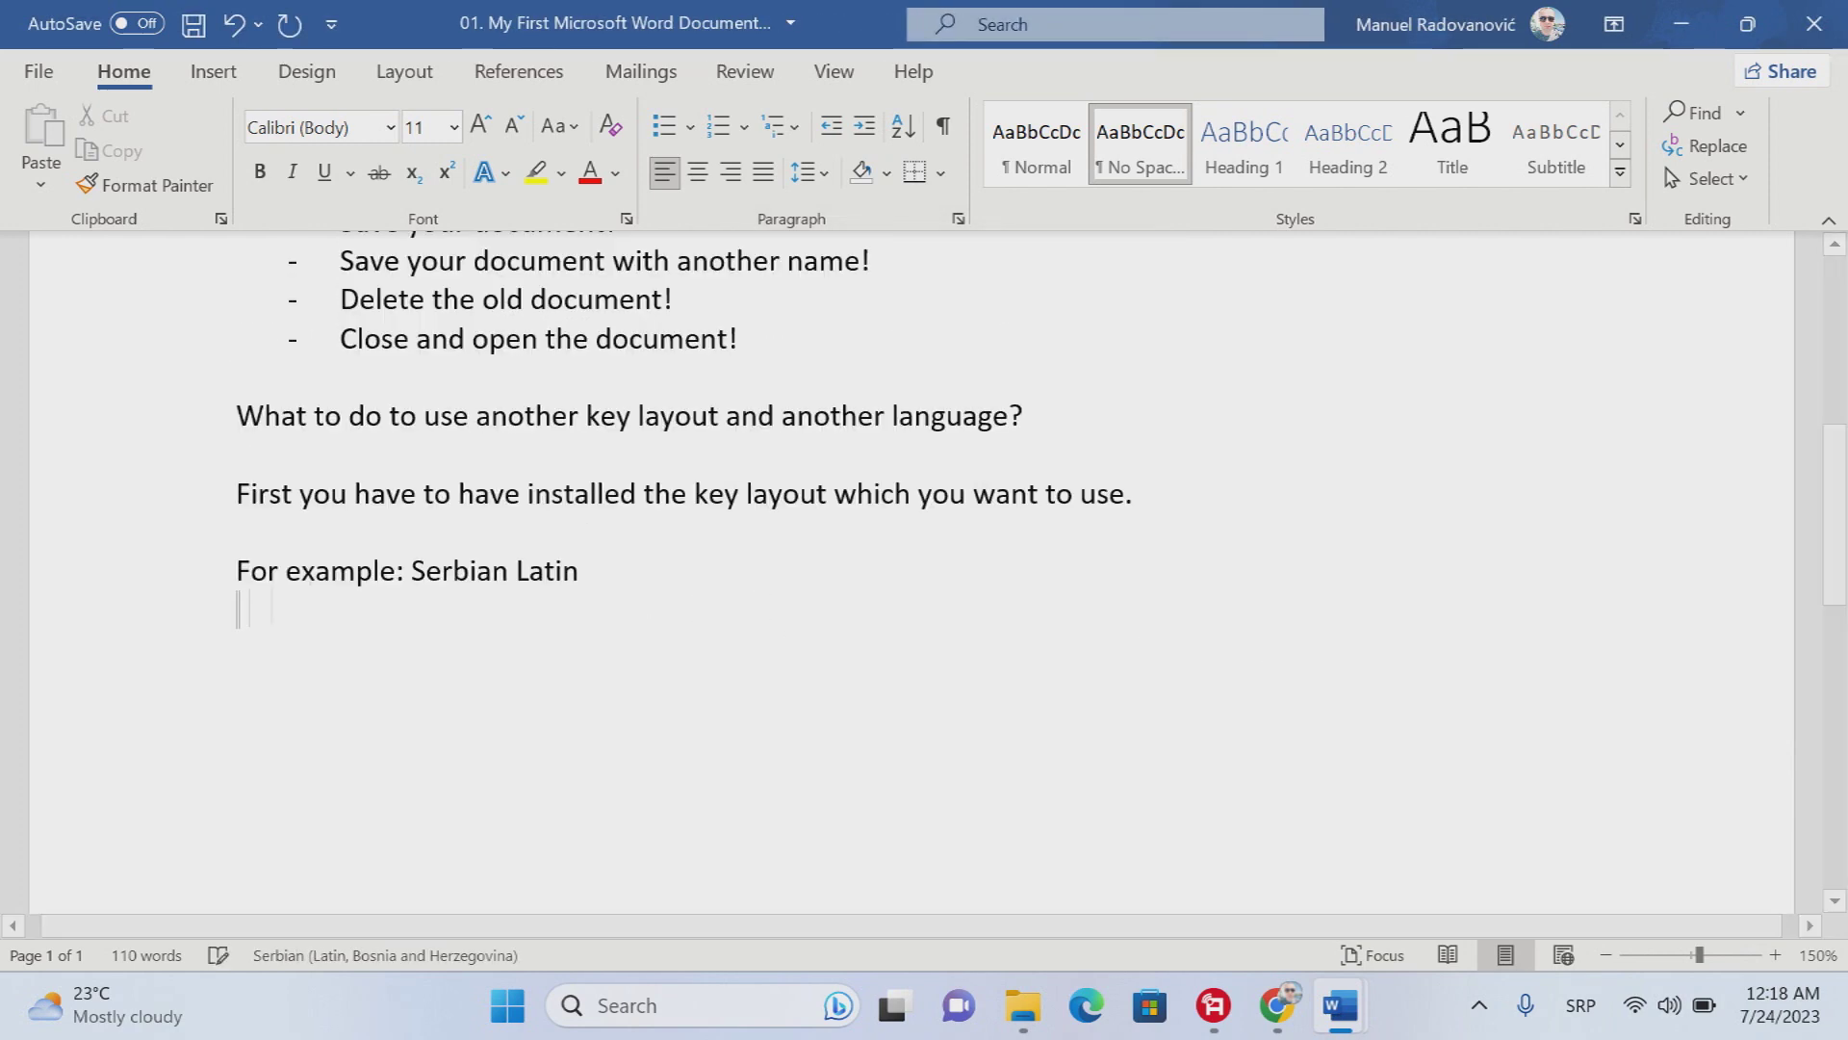
{"action": "key", "text": "Return"}
{"action": "type", "text": "Zdravo "}
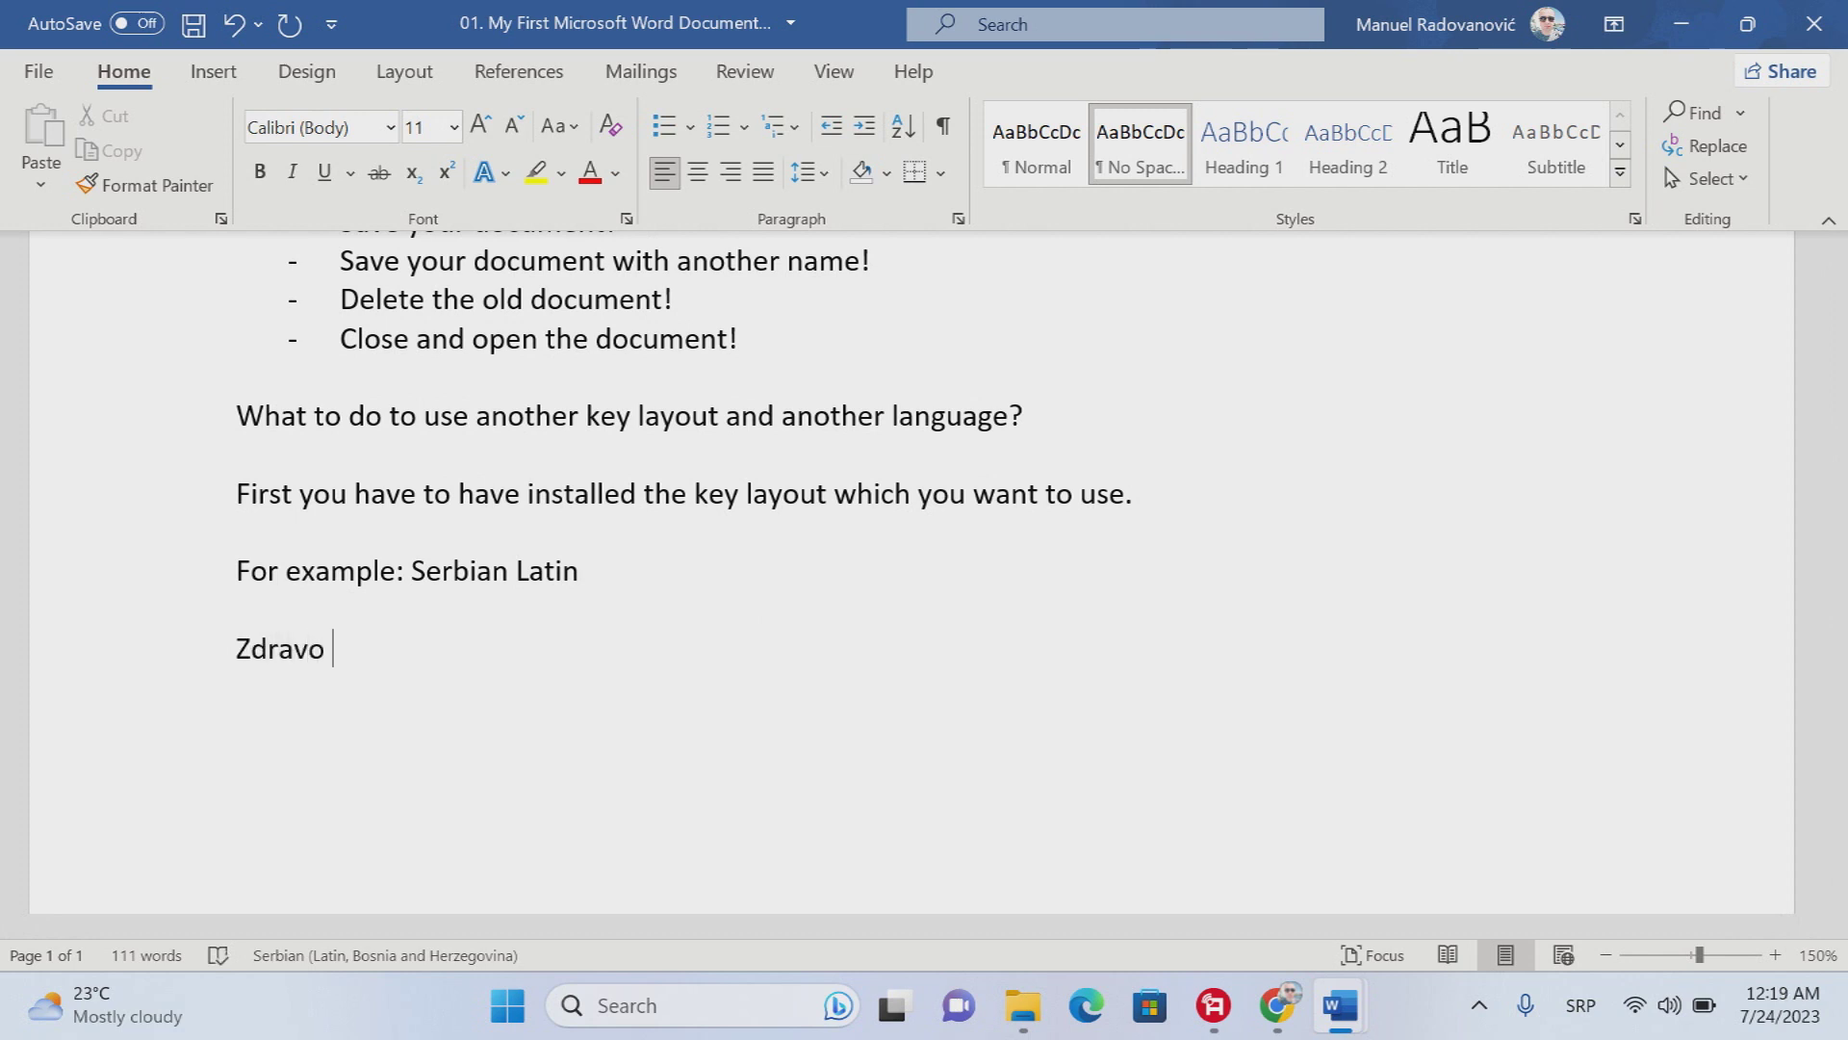
{"action": "type", "text": "i poštovanje svima!"}
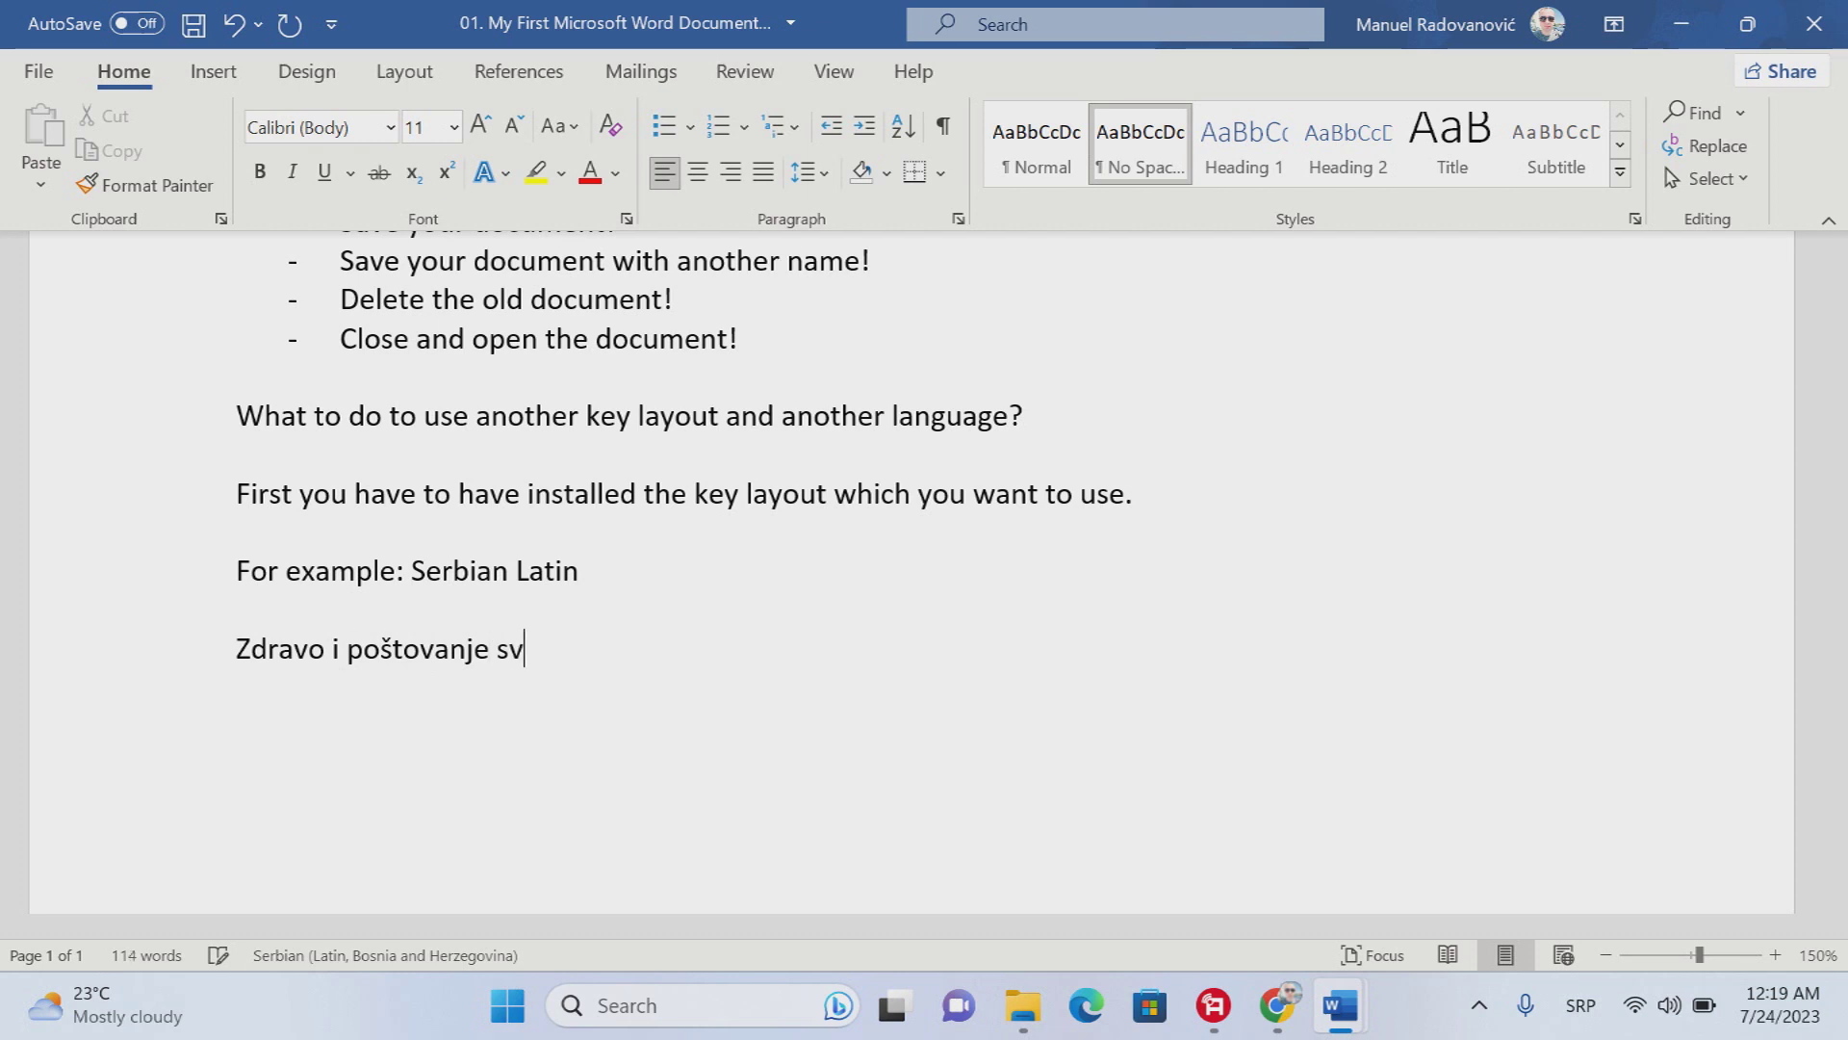
- Test the Serbian spell check by changing "poštovanje" to "postovanje" and correcting it with the suggested spelling
{"action": "left_click", "coordinate": [393, 650]}
{"action": "key", "text": "BackSpace"}
{"action": "type", "text": "s"}
{"action": "key", "text": "Up"}
{"action": "key", "text": "Up"}
{"action": "key", "text": "Up"}
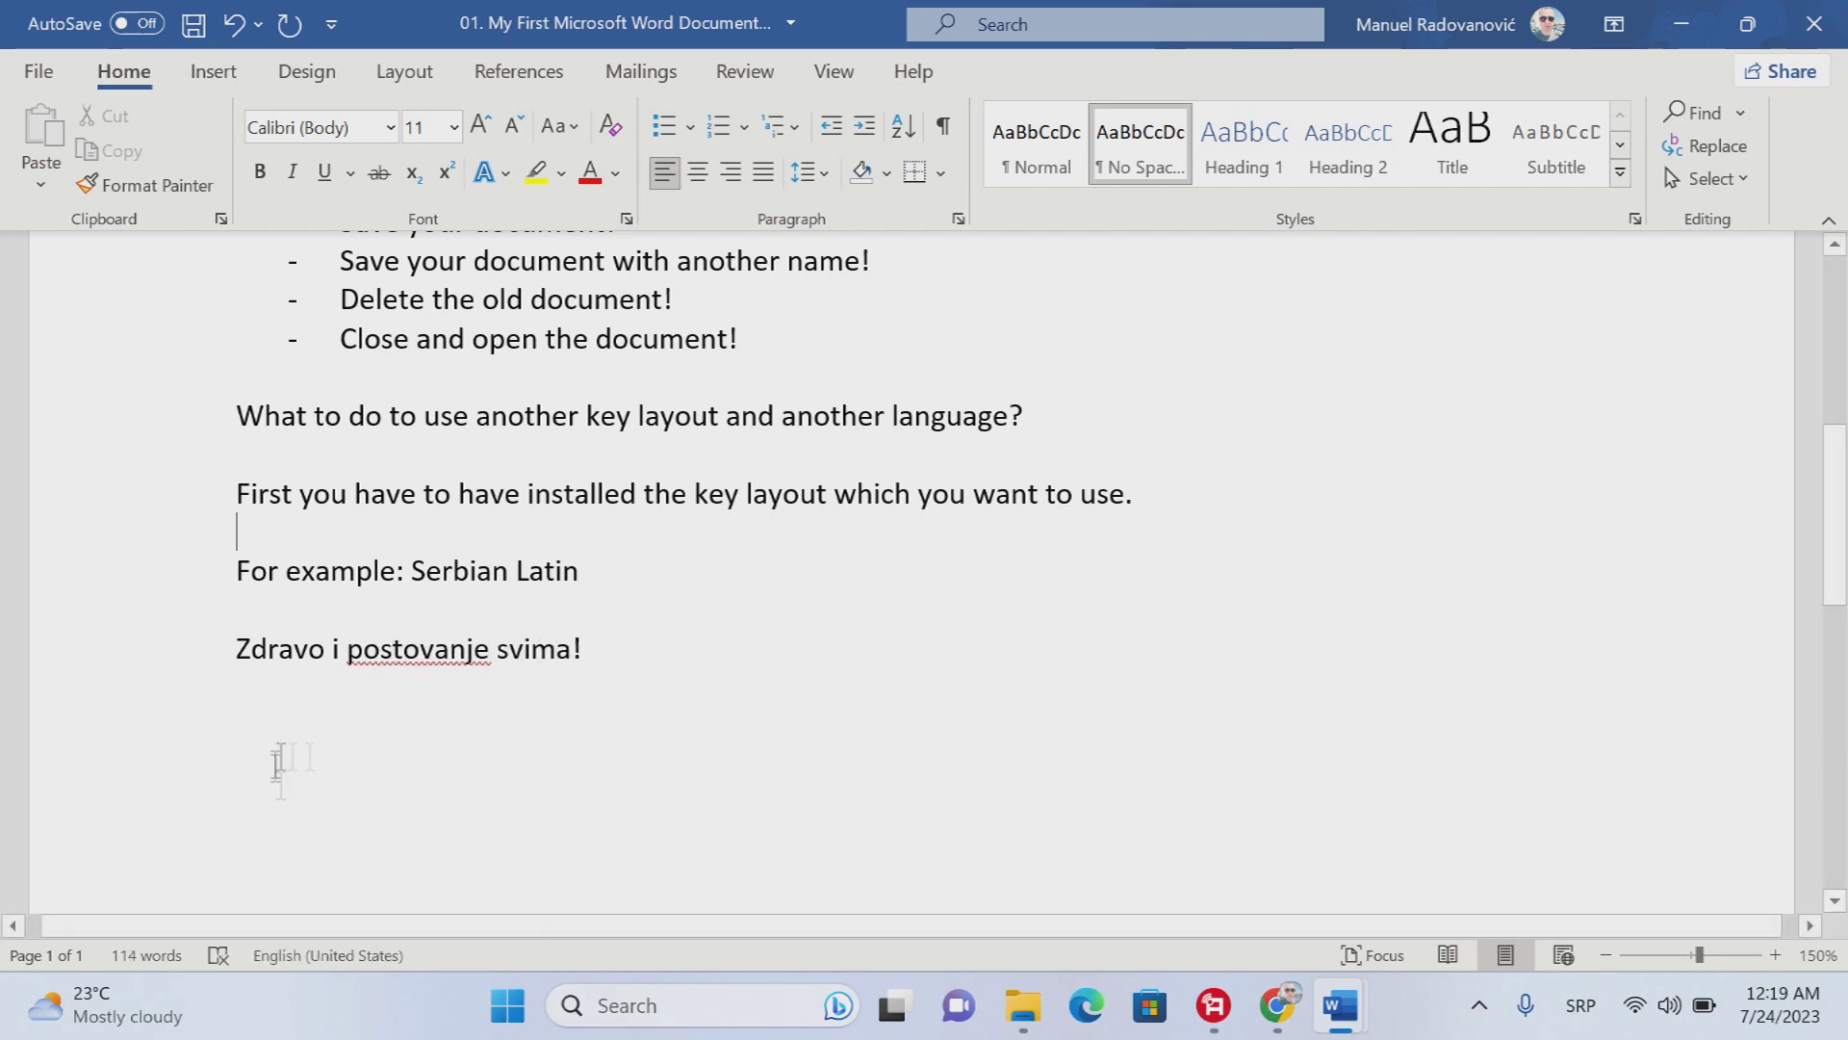
{"action": "right_click", "coordinate": [430, 658]}
{"action": "left_click", "coordinate": [208, 340]}
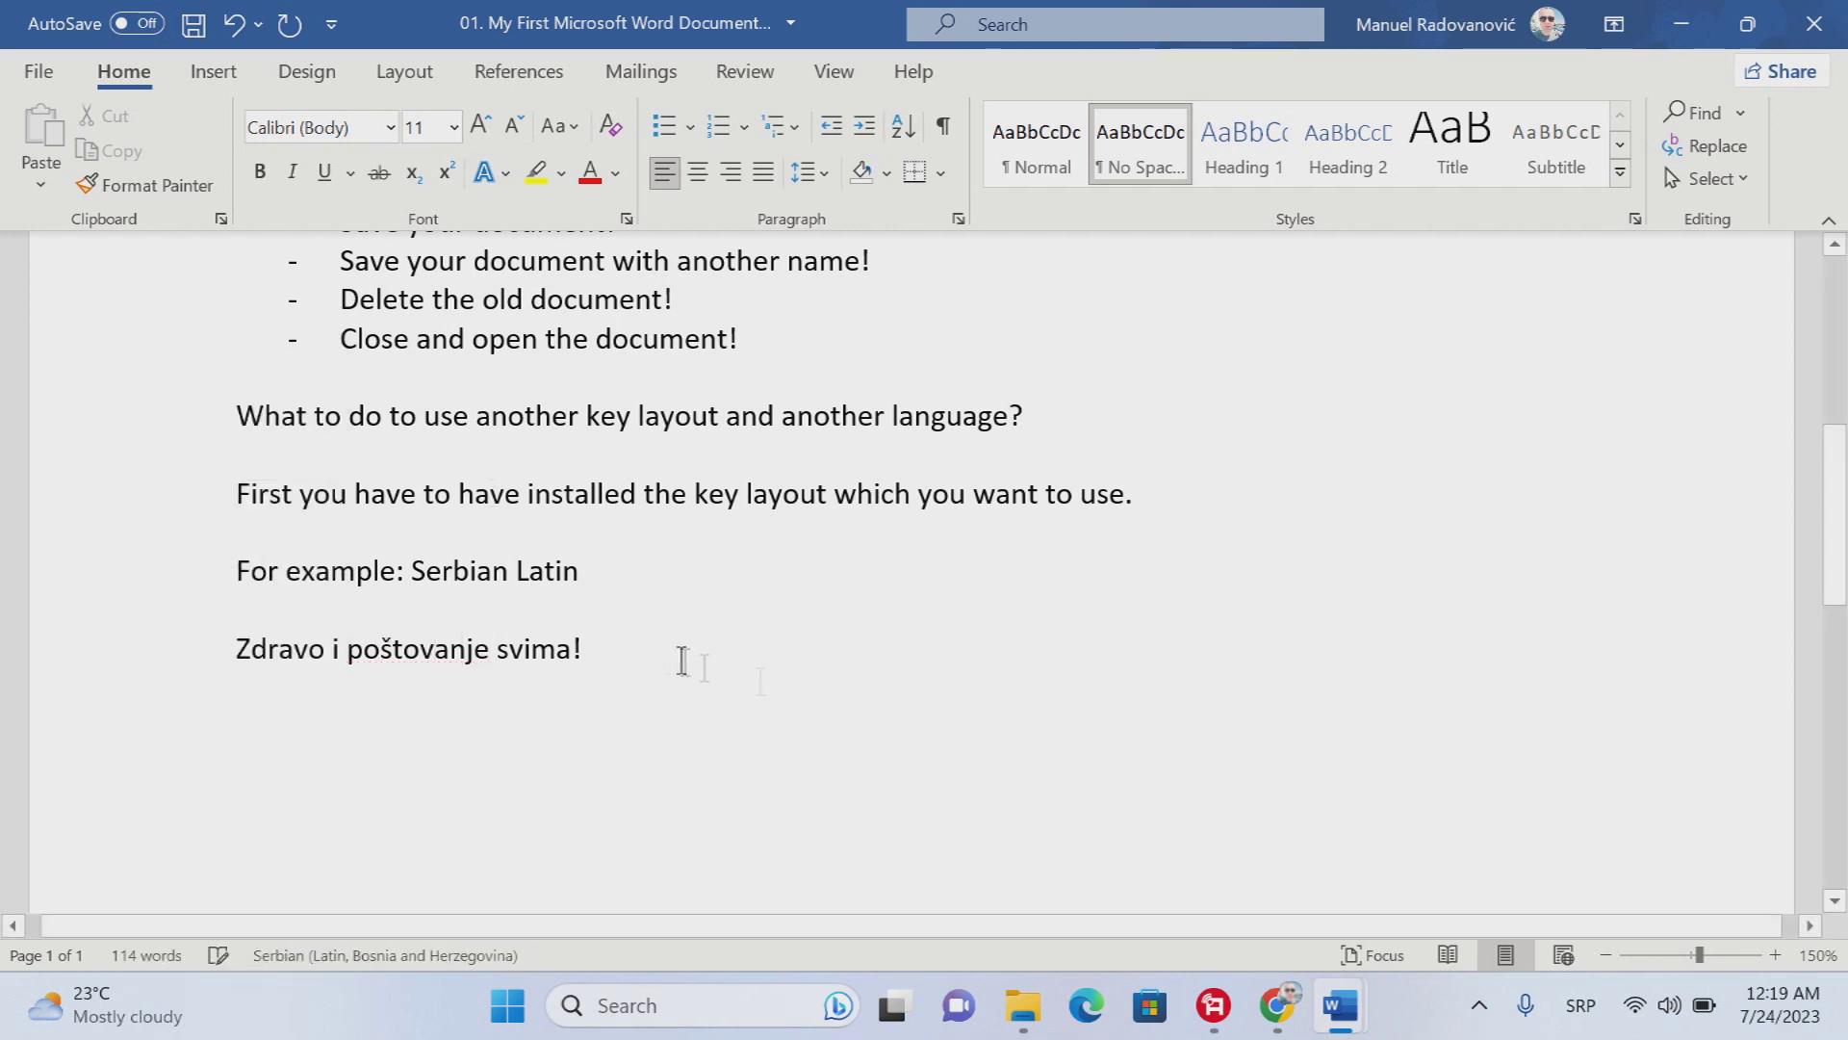
- Start a new paragraph below the Serbian greeting and switch its proofing language and the keyboard layout to English (United States)
{"action": "left_click", "coordinate": [1277, 687]}
{"action": "key", "text": "Return"}
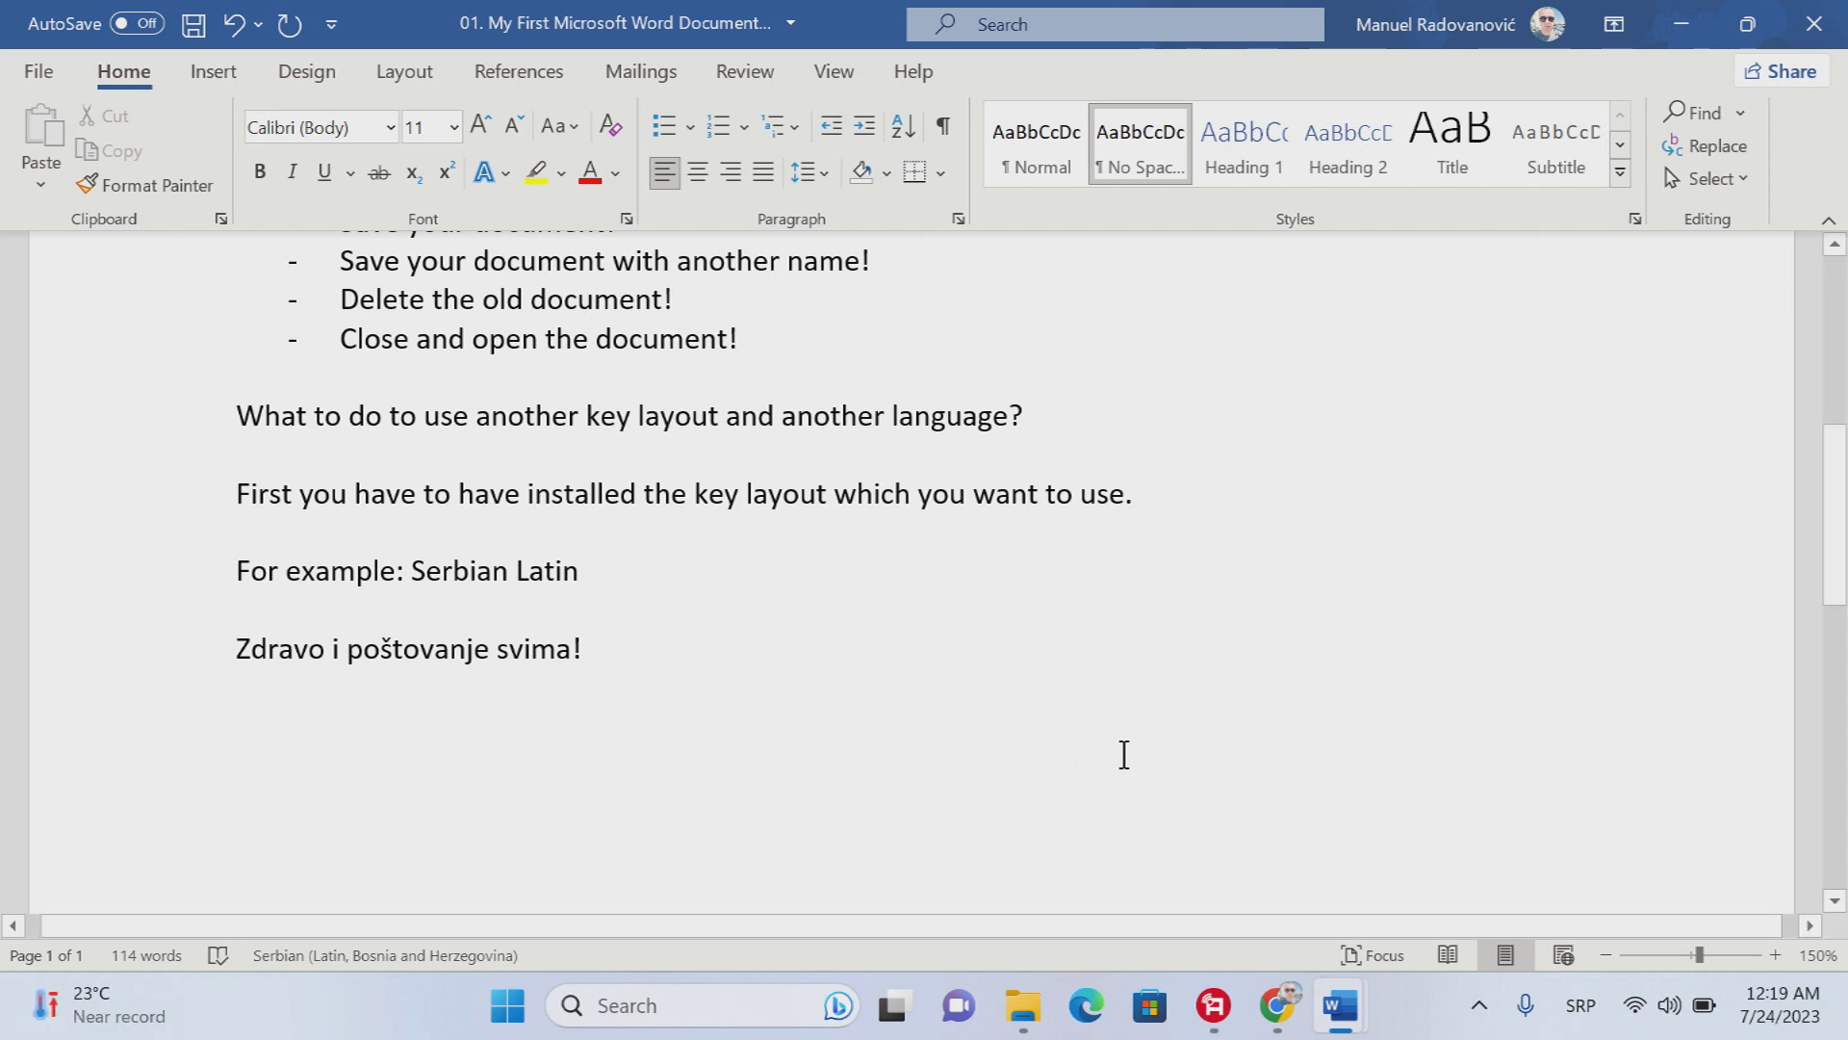
{"action": "left_click", "coordinate": [381, 956]}
{"action": "left_click", "coordinate": [878, 333]}
{"action": "left_click", "coordinate": [939, 658]}
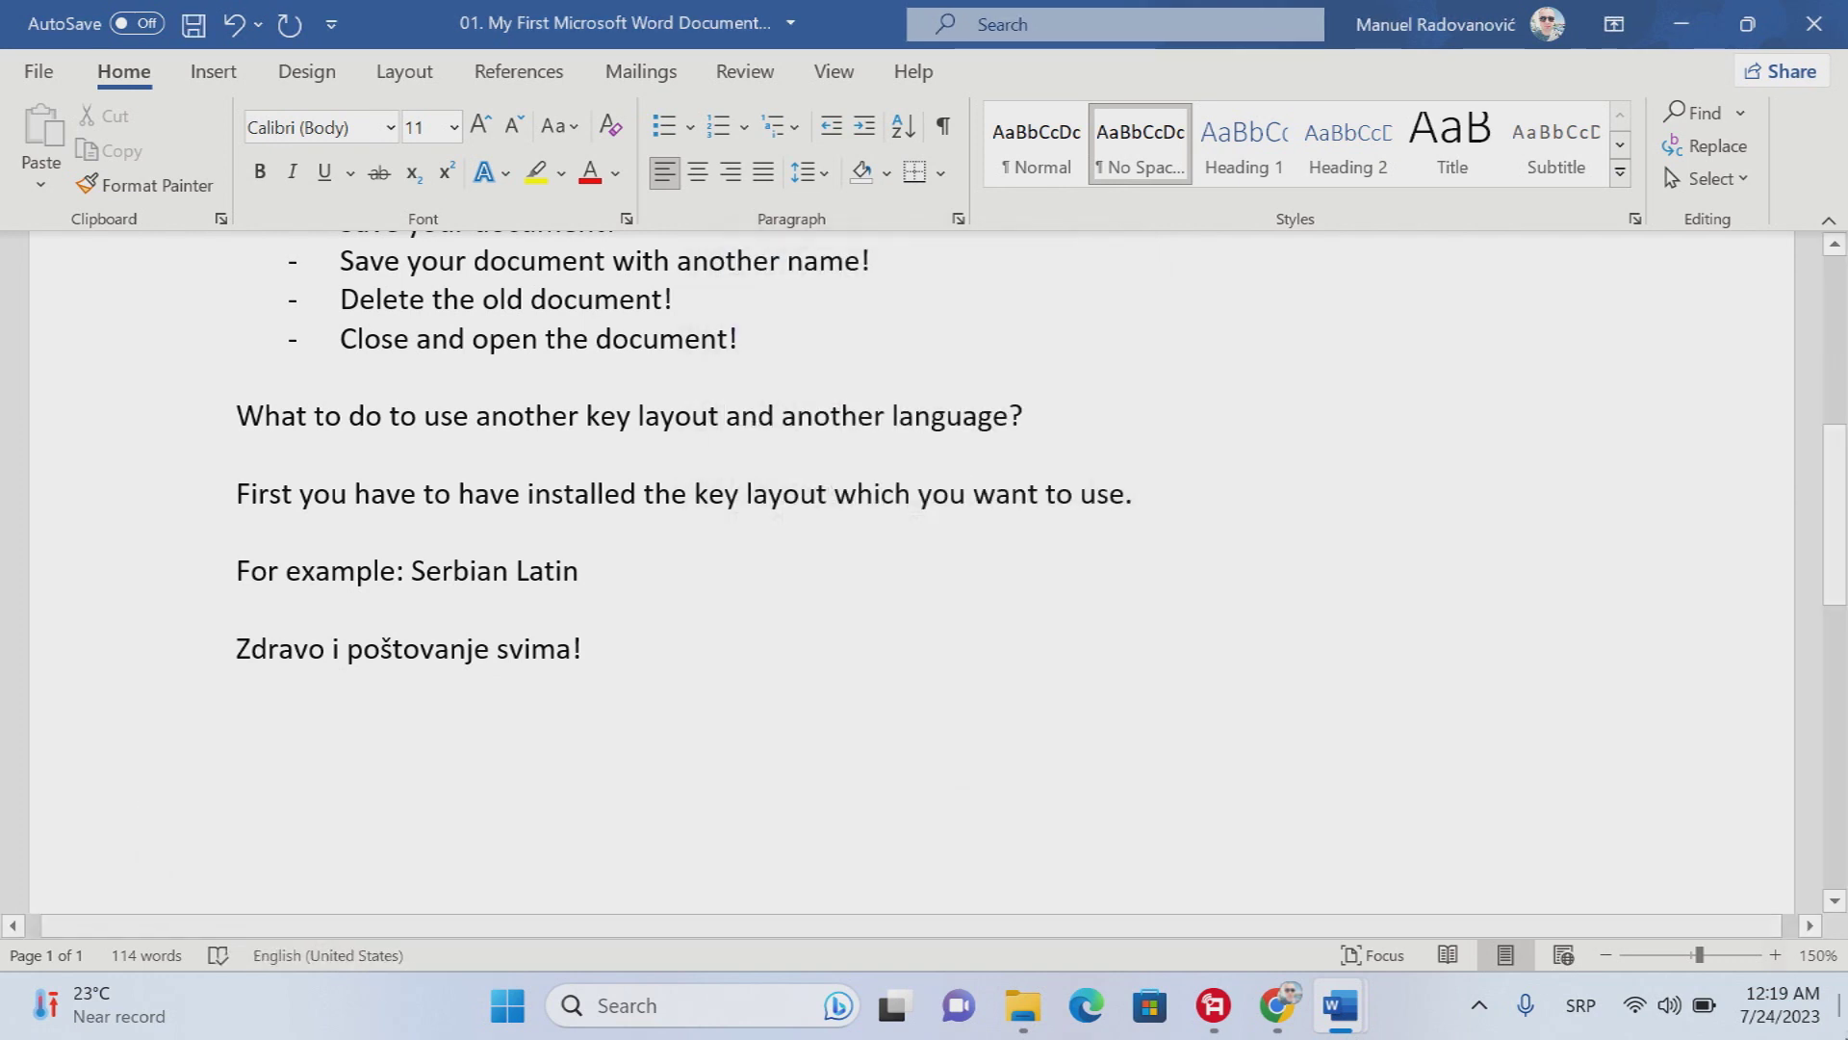
{"action": "left_click", "coordinate": [1588, 1018]}
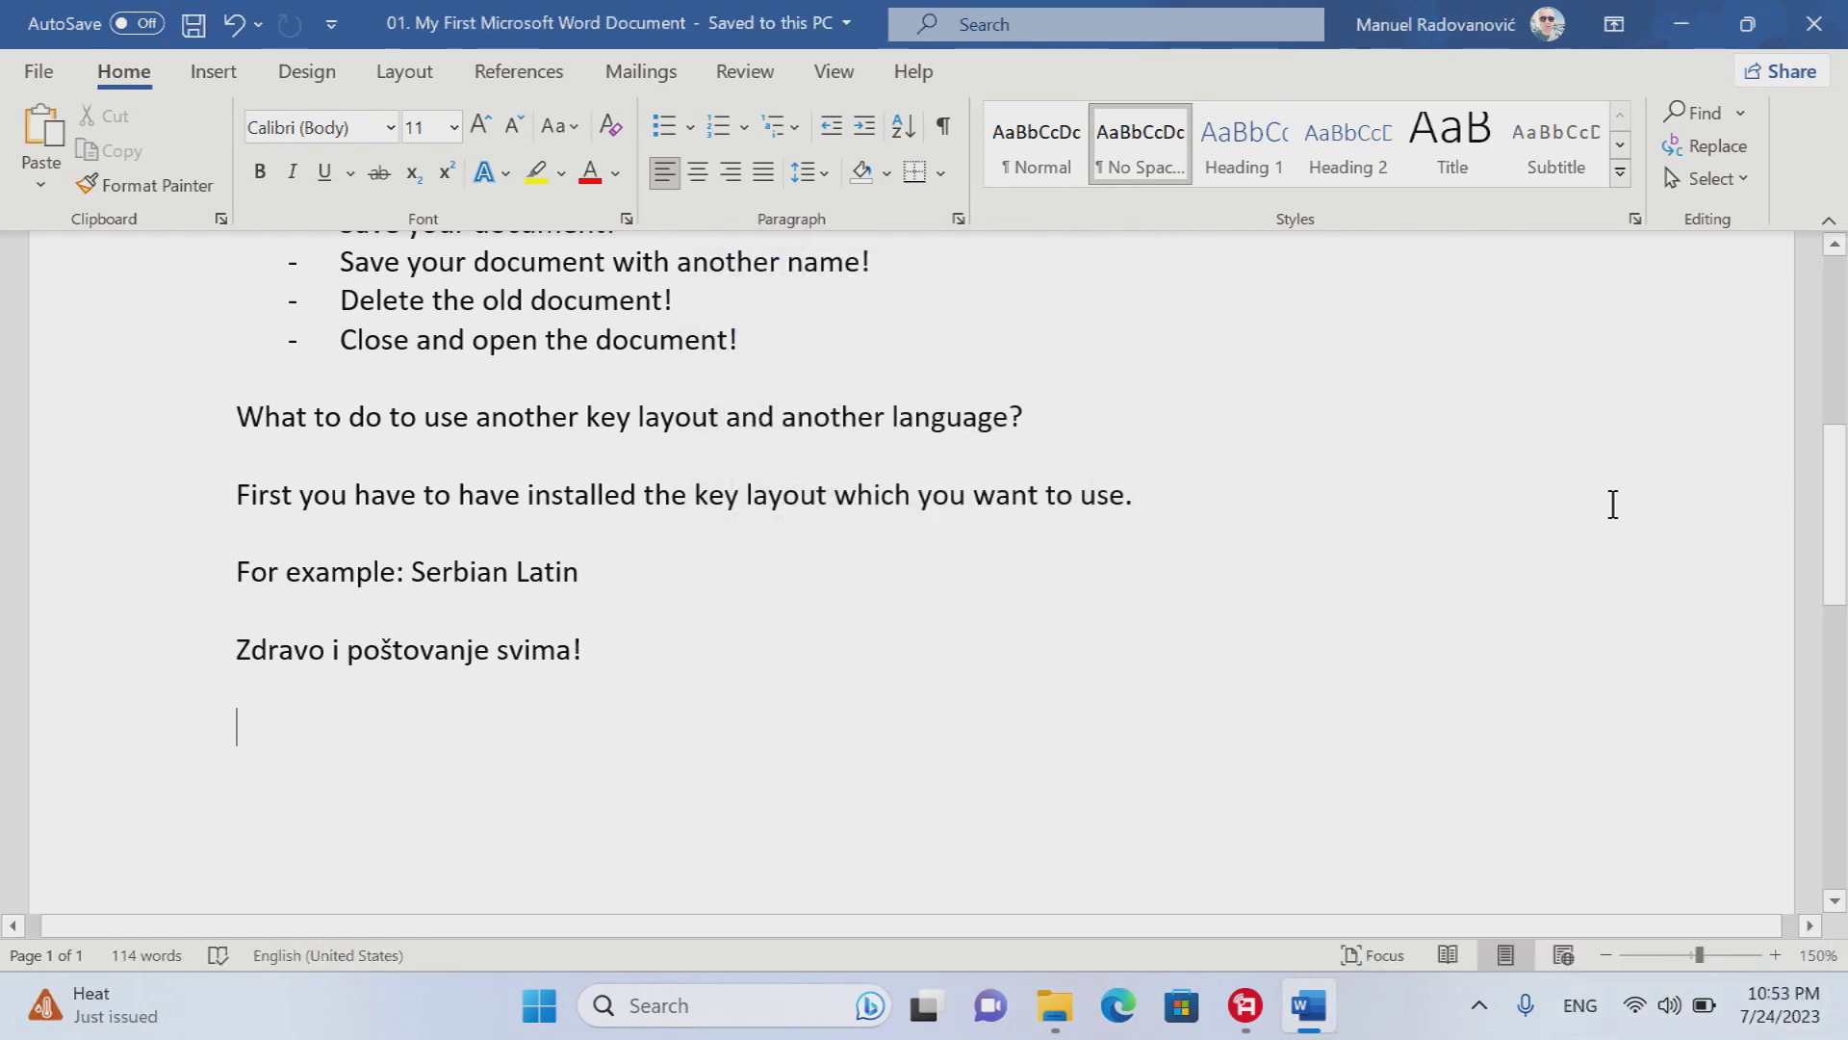
- Write "See we can use other languages and spell check for them!", correcting the misspelled "uther" with the spelling suggestion "other"
{"action": "type", "text": "See we can use uther"}
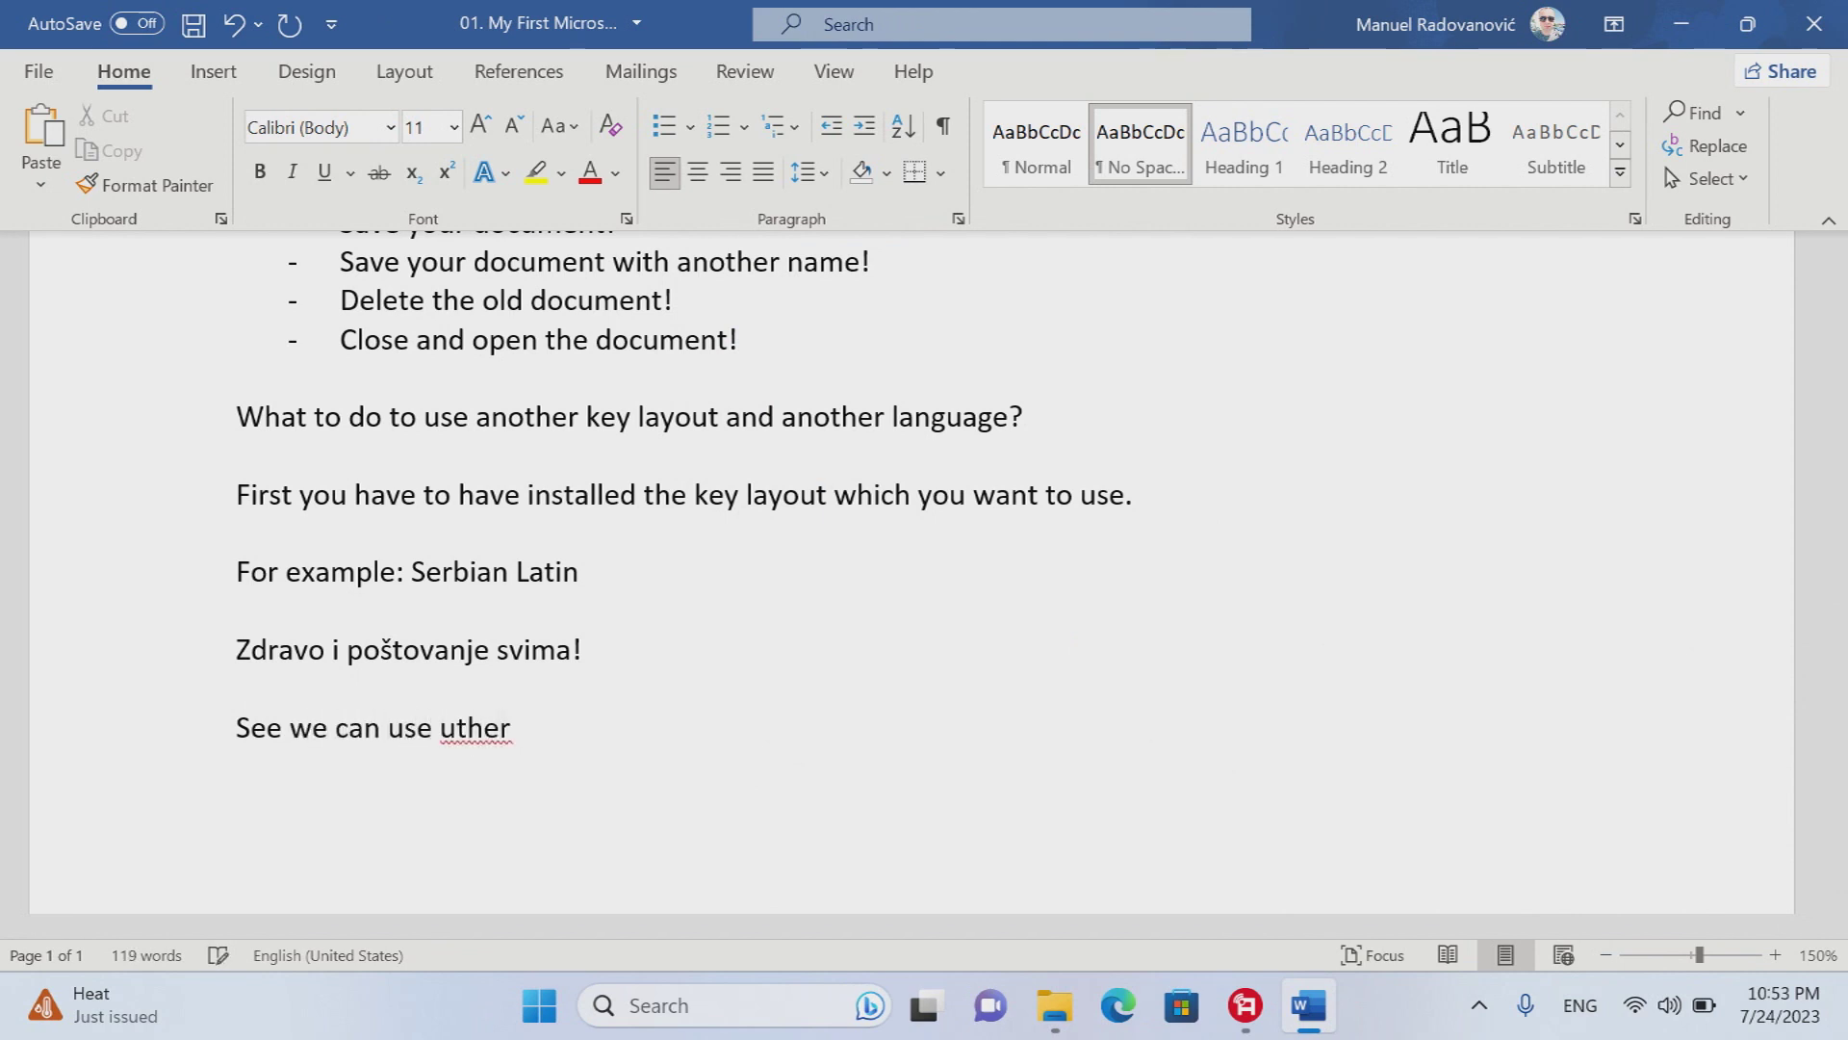
{"action": "right_click", "coordinate": [466, 731]}
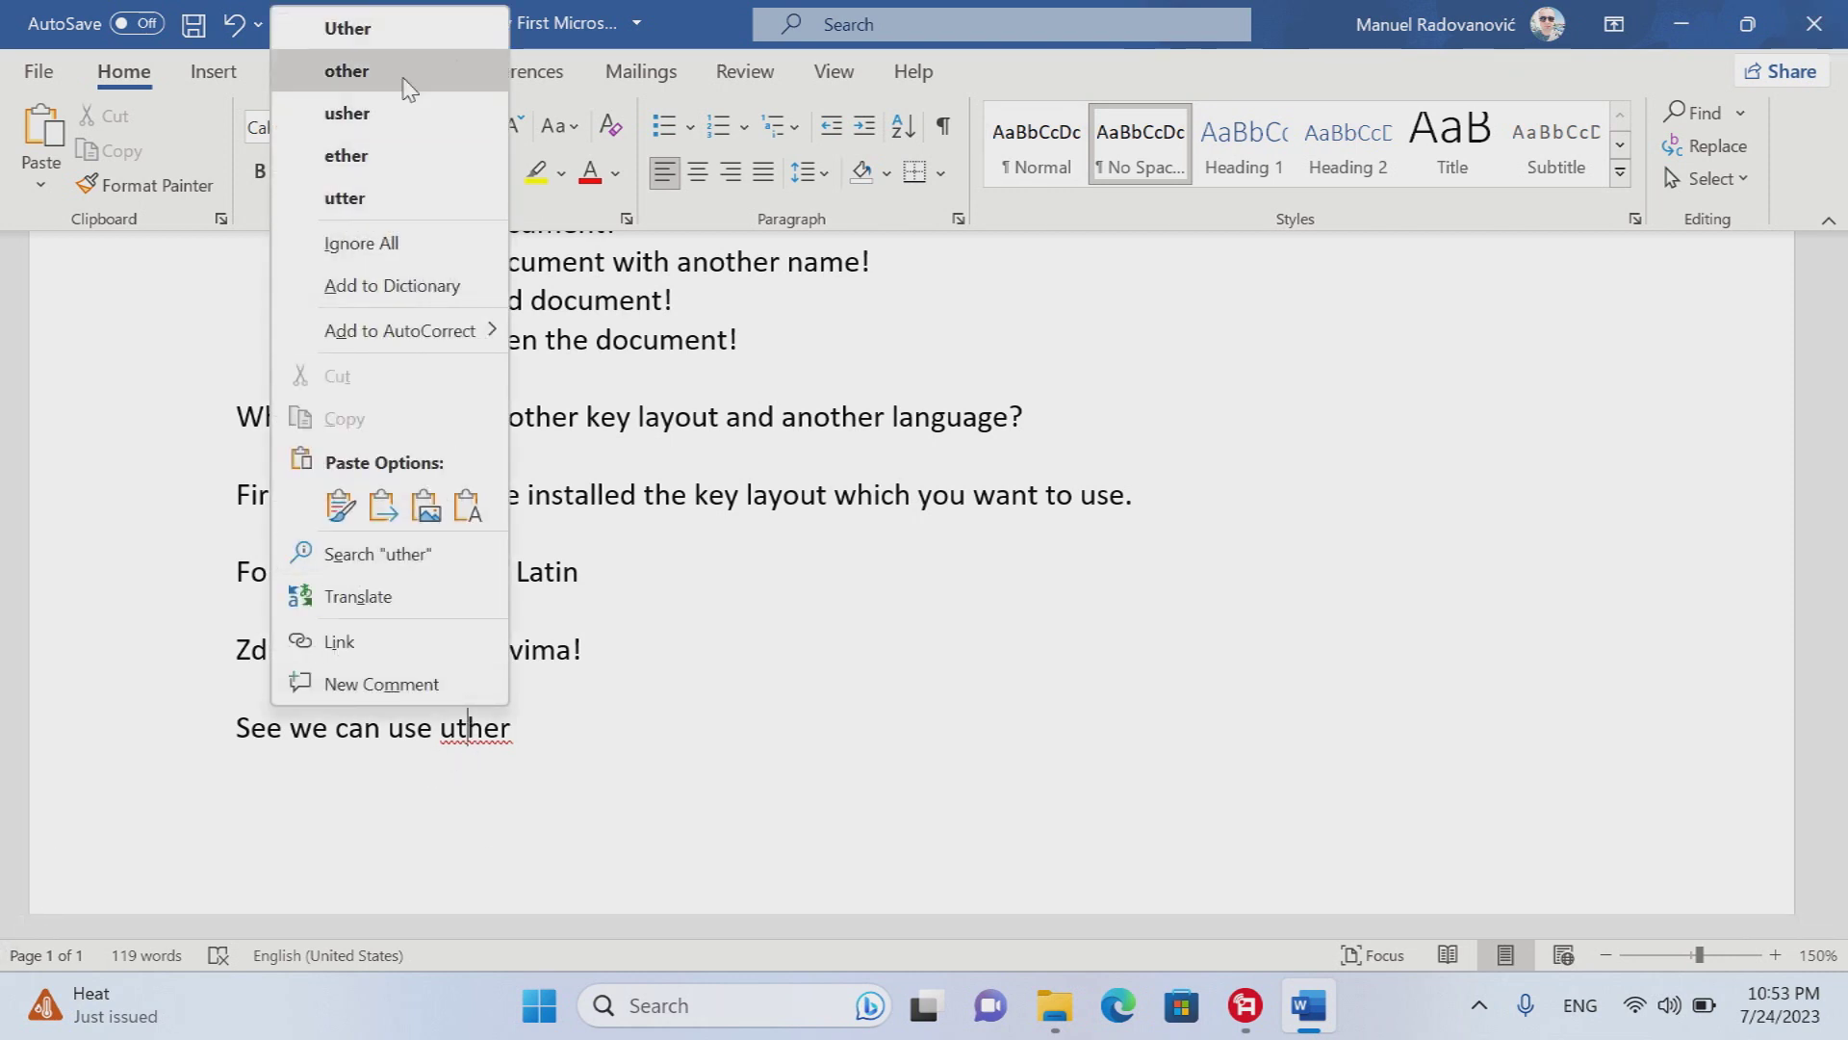
{"action": "left_click", "coordinate": [452, 70]}
{"action": "type", "text": "la"}
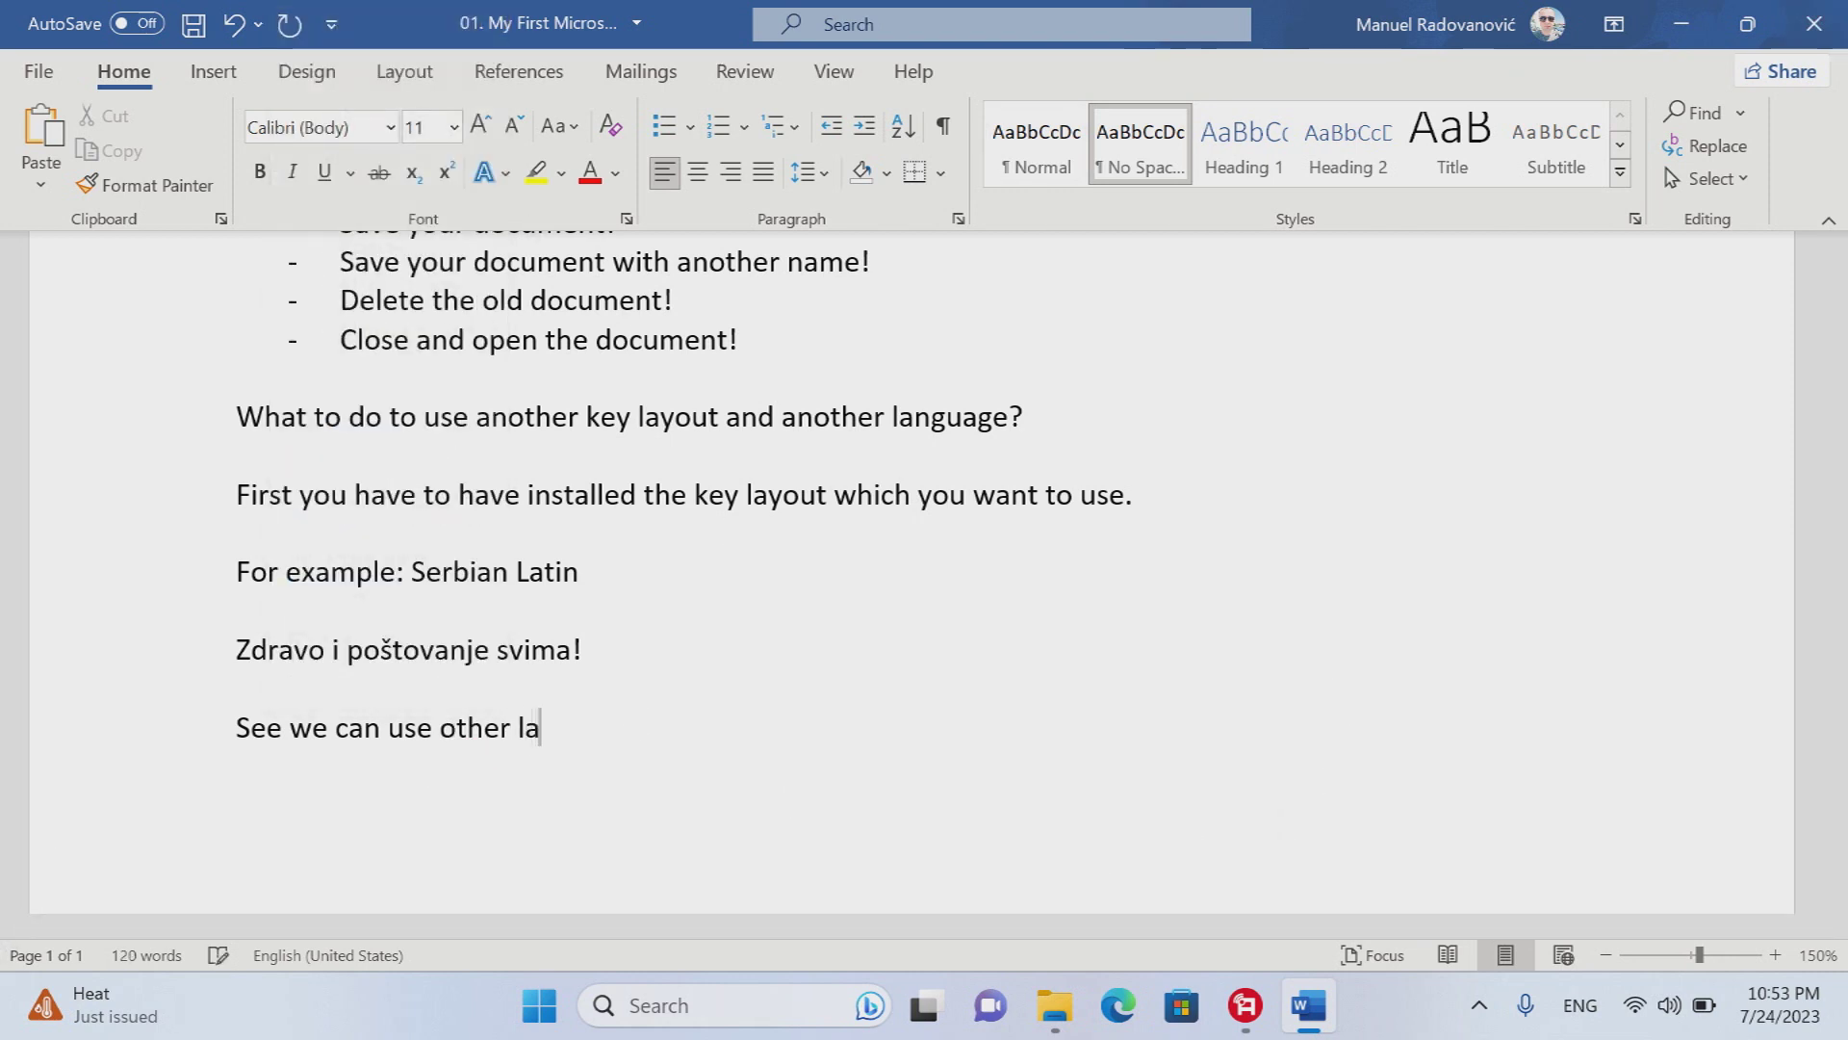
{"action": "type", "text": "nguages"}
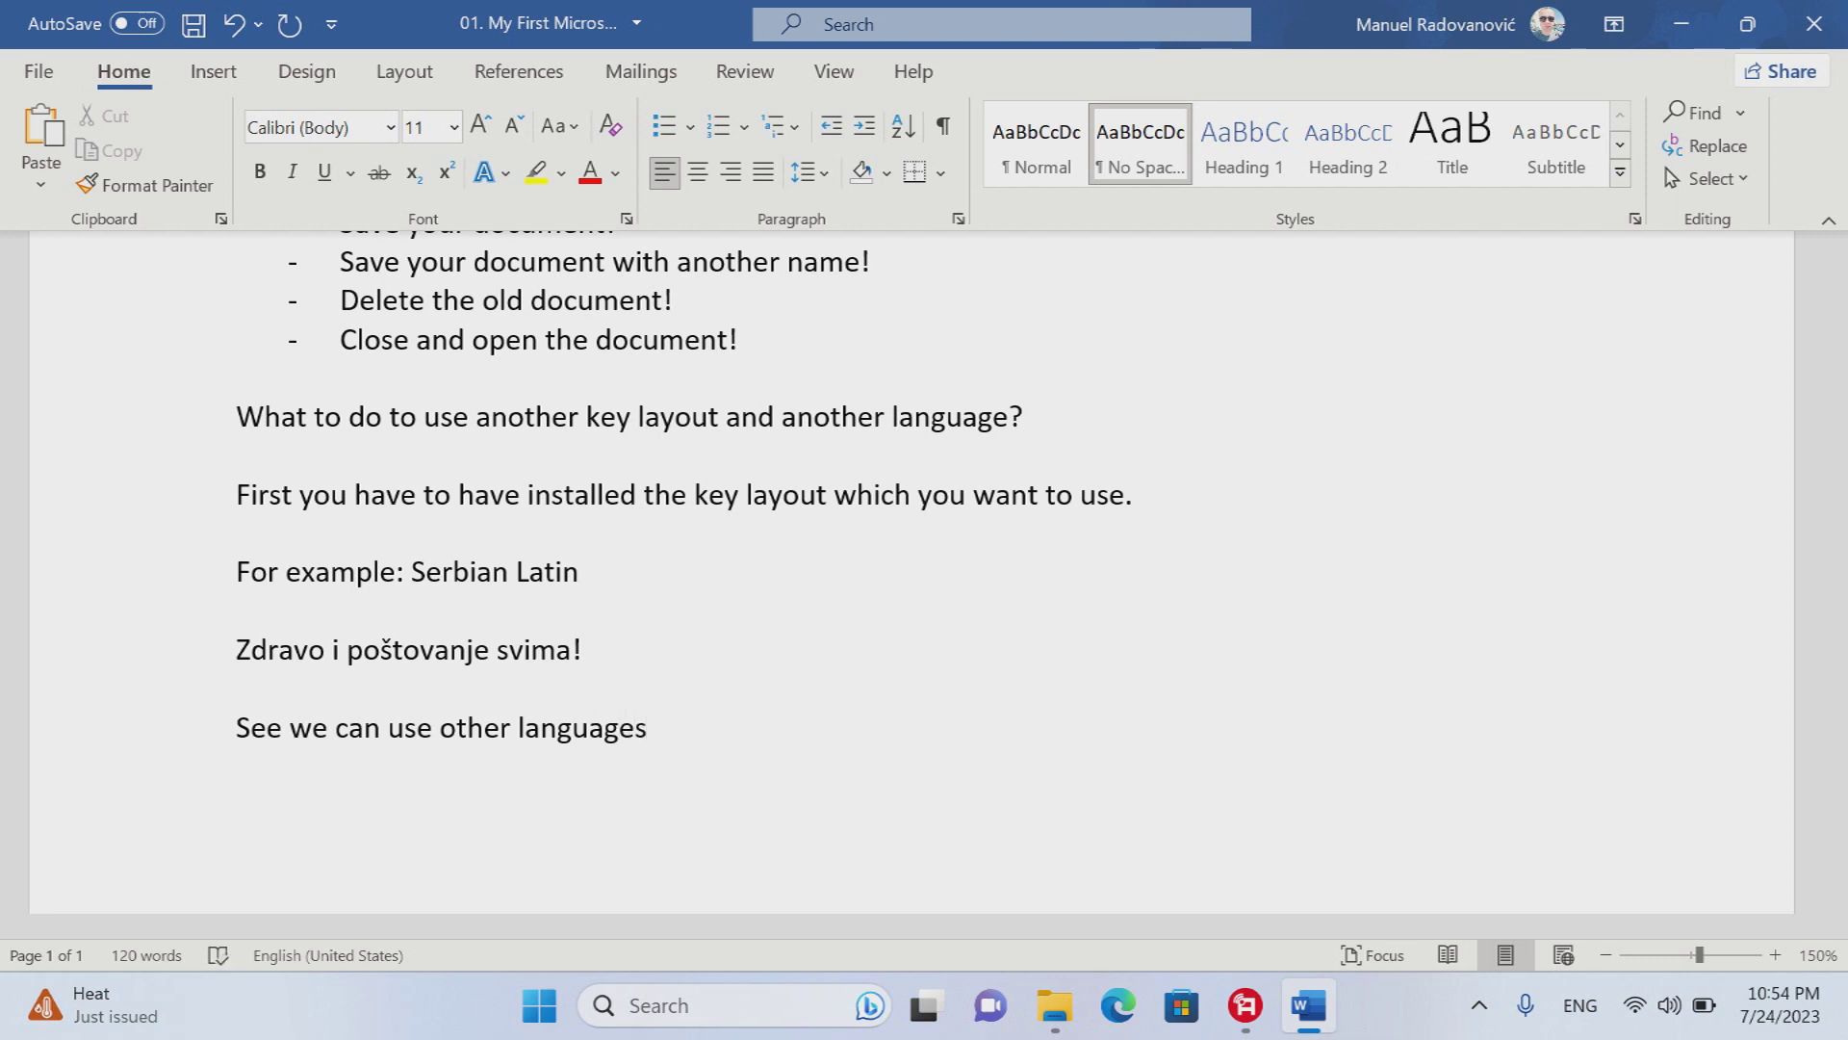
{"action": "type", "text": " and spell check "}
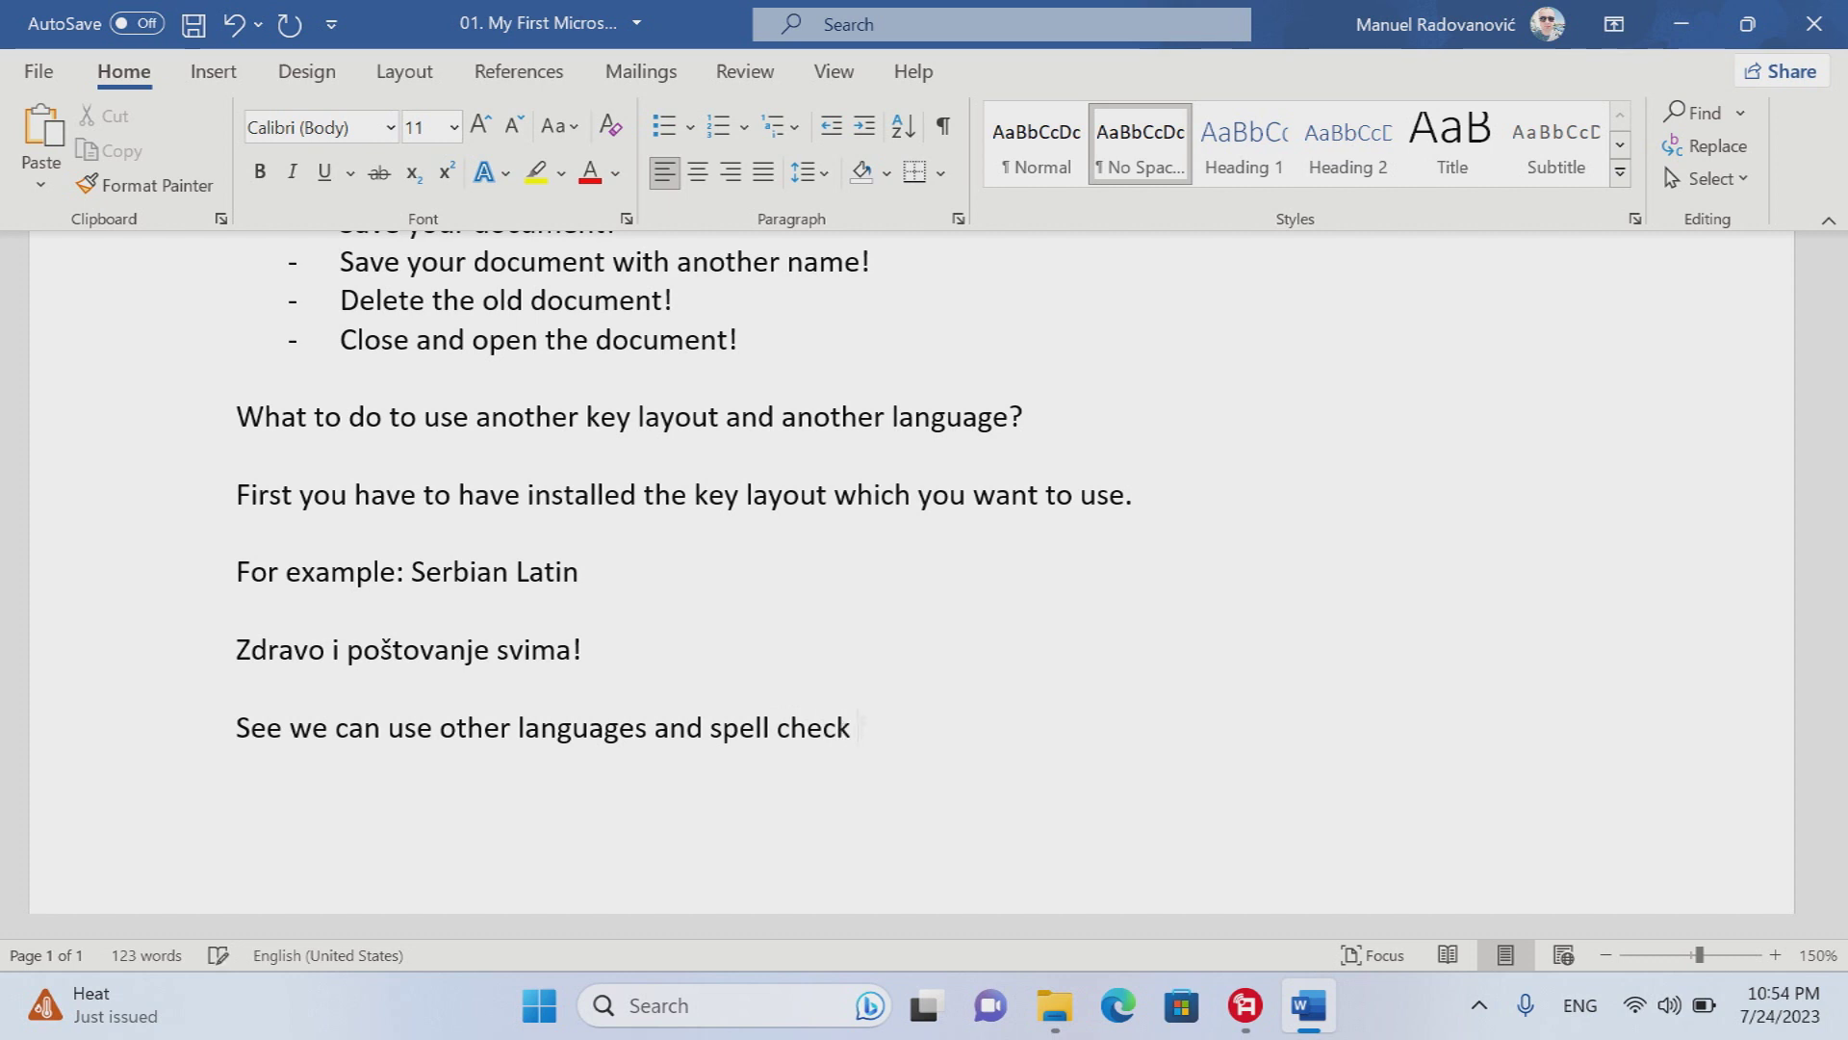
{"action": "type", "text": "for them!"}
- Add a new paragraph reading "Even though Spelling and Grammar check works great, it won't pick the the right phrases"
{"action": "key", "text": "Return"}
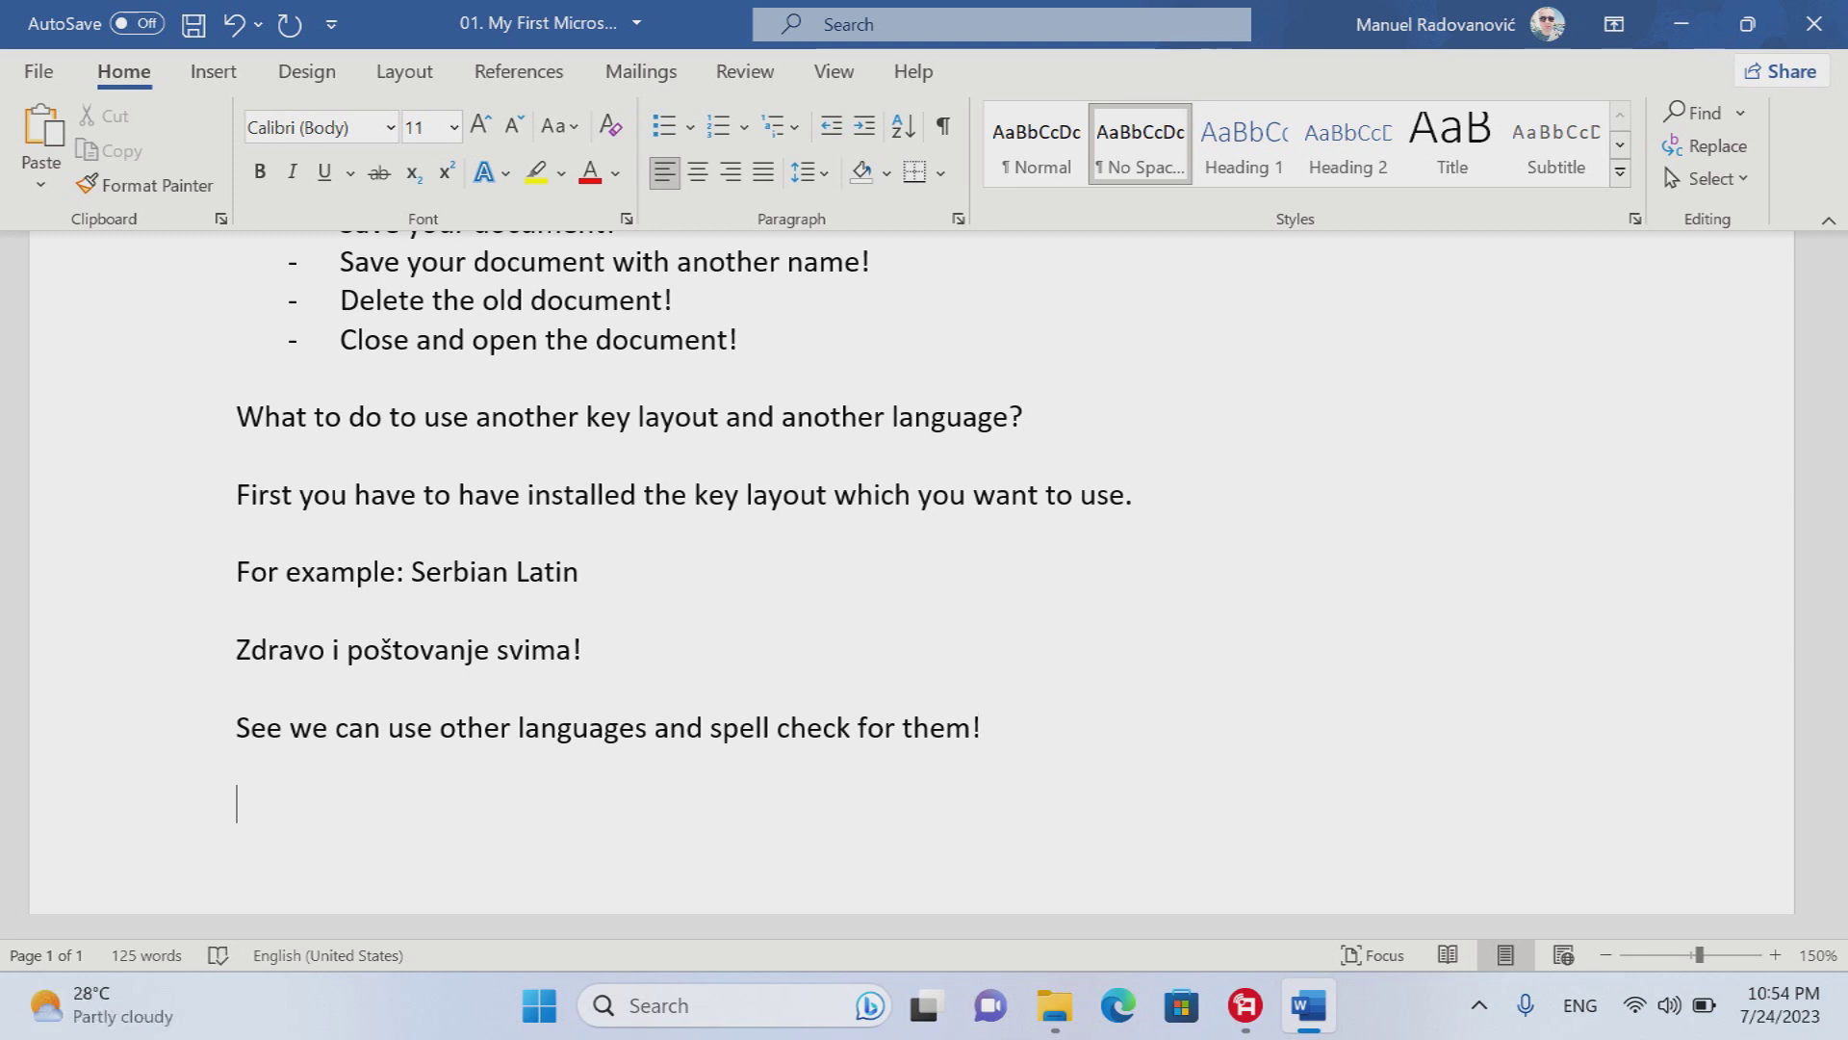
{"action": "type", "text": "Even though"}
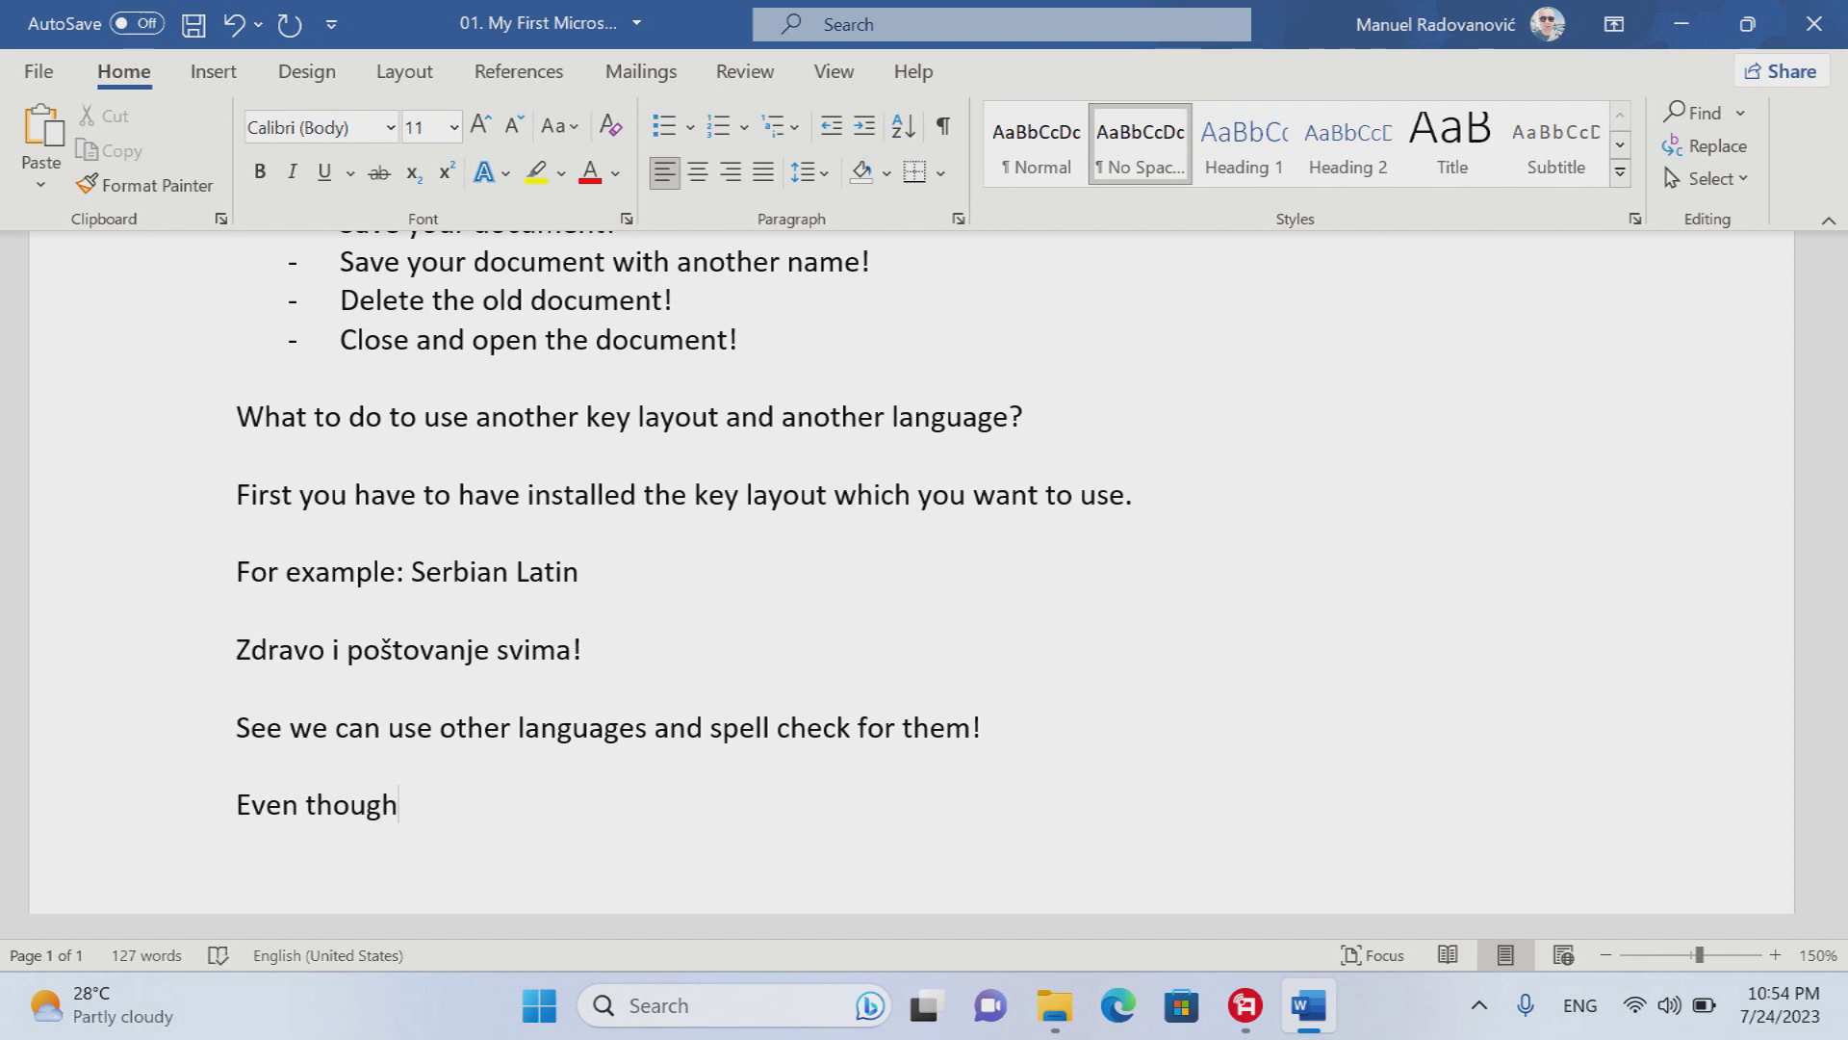
{"action": "type", "text": " Spelling and "}
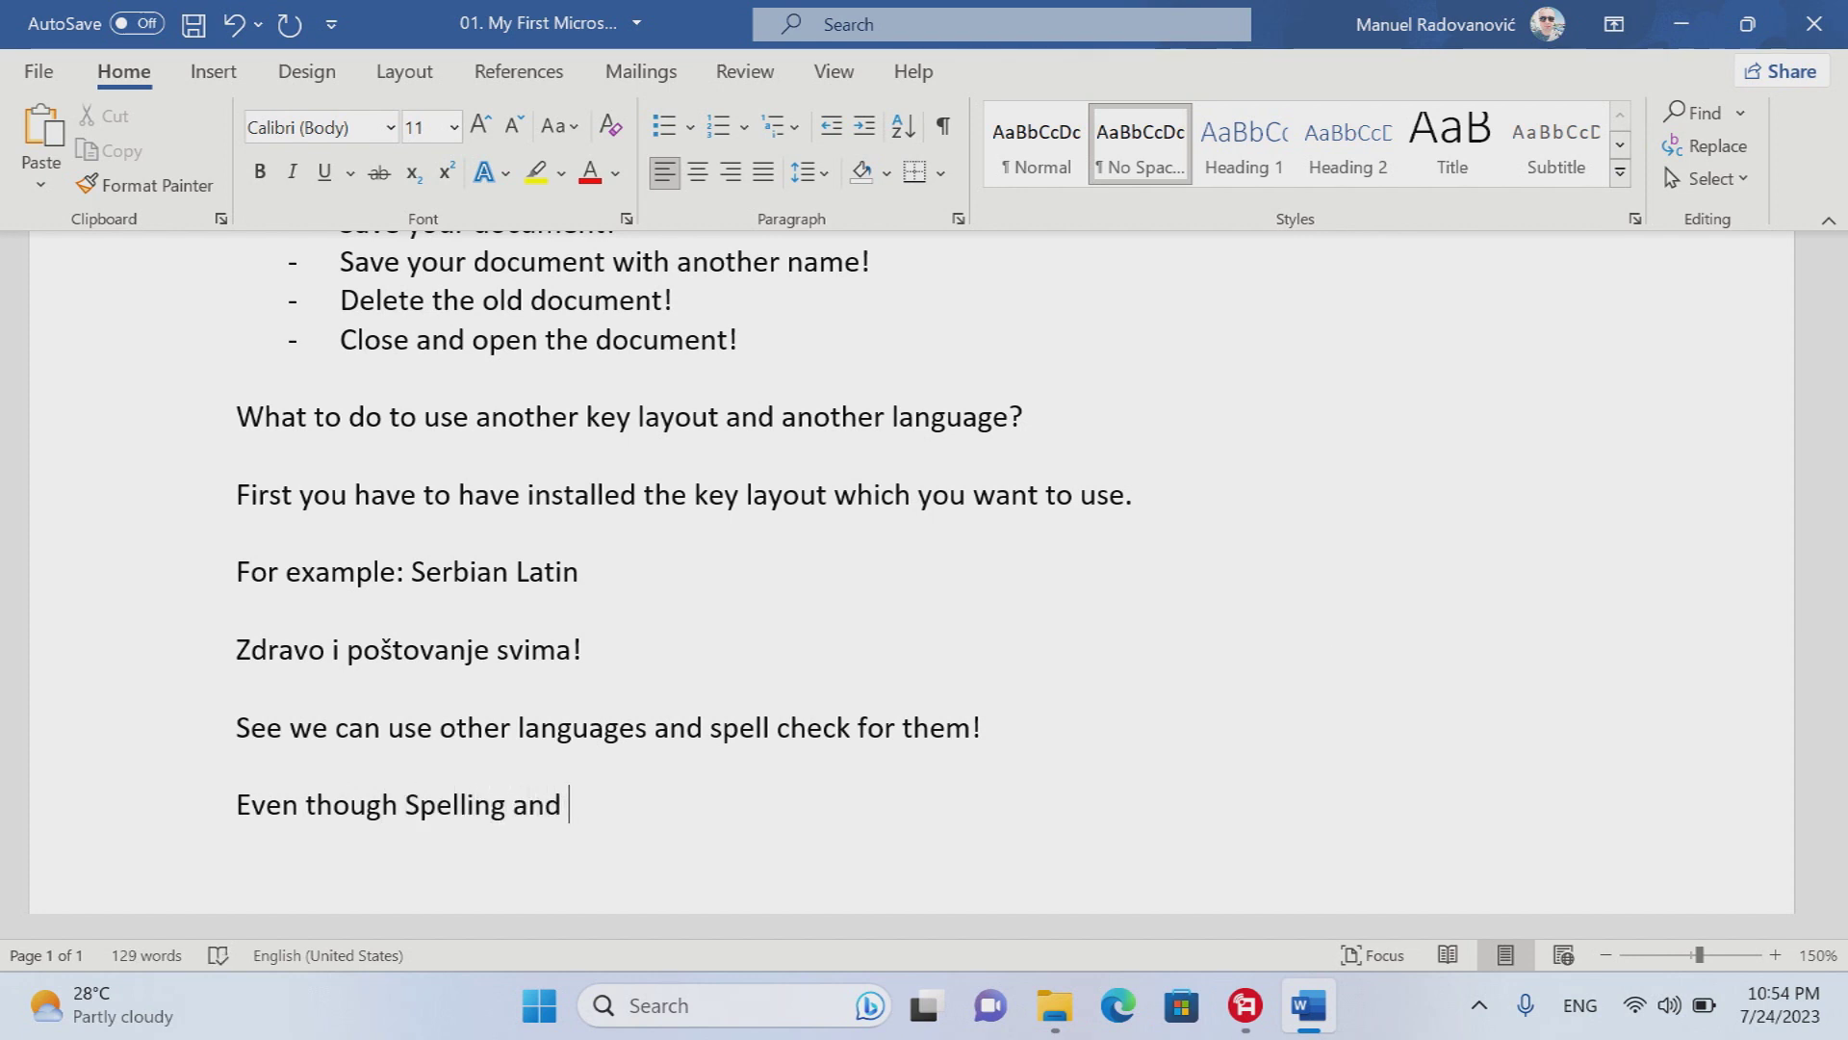
{"action": "type", "text": "Grammar check works gre"}
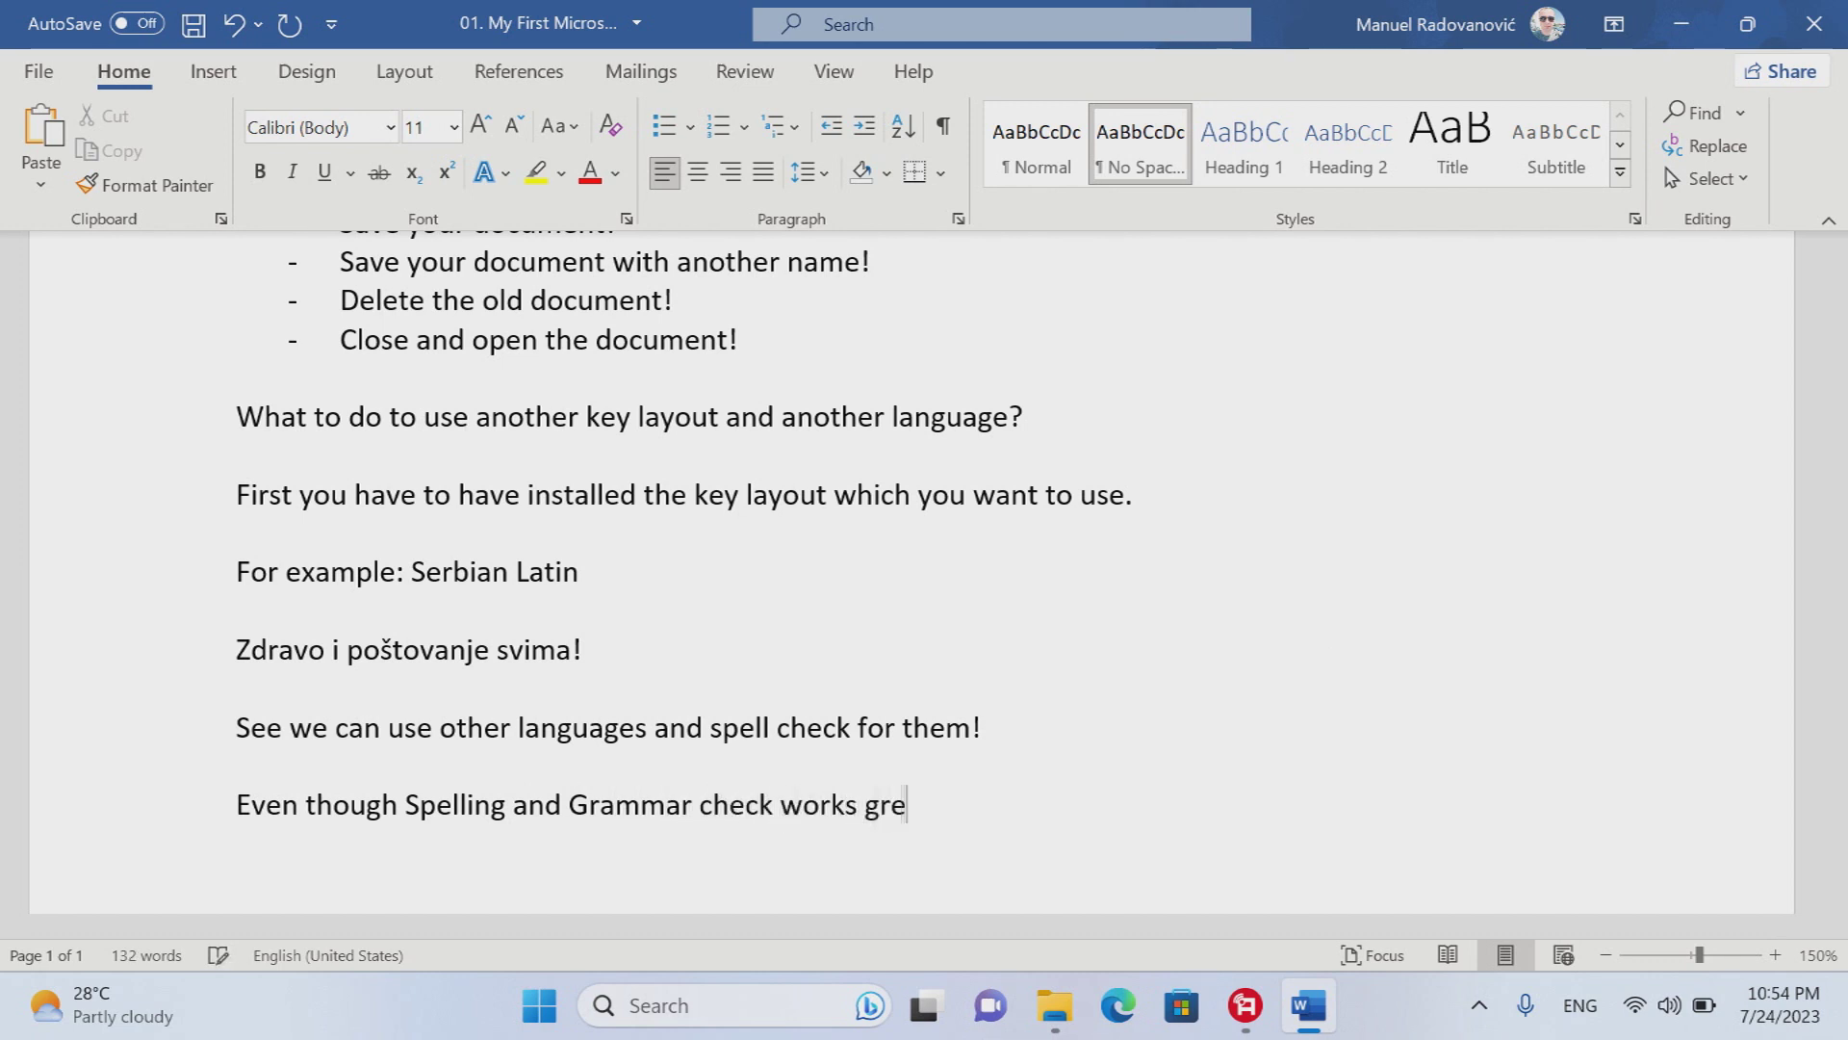
{"action": "type", "text": "at, it won"}
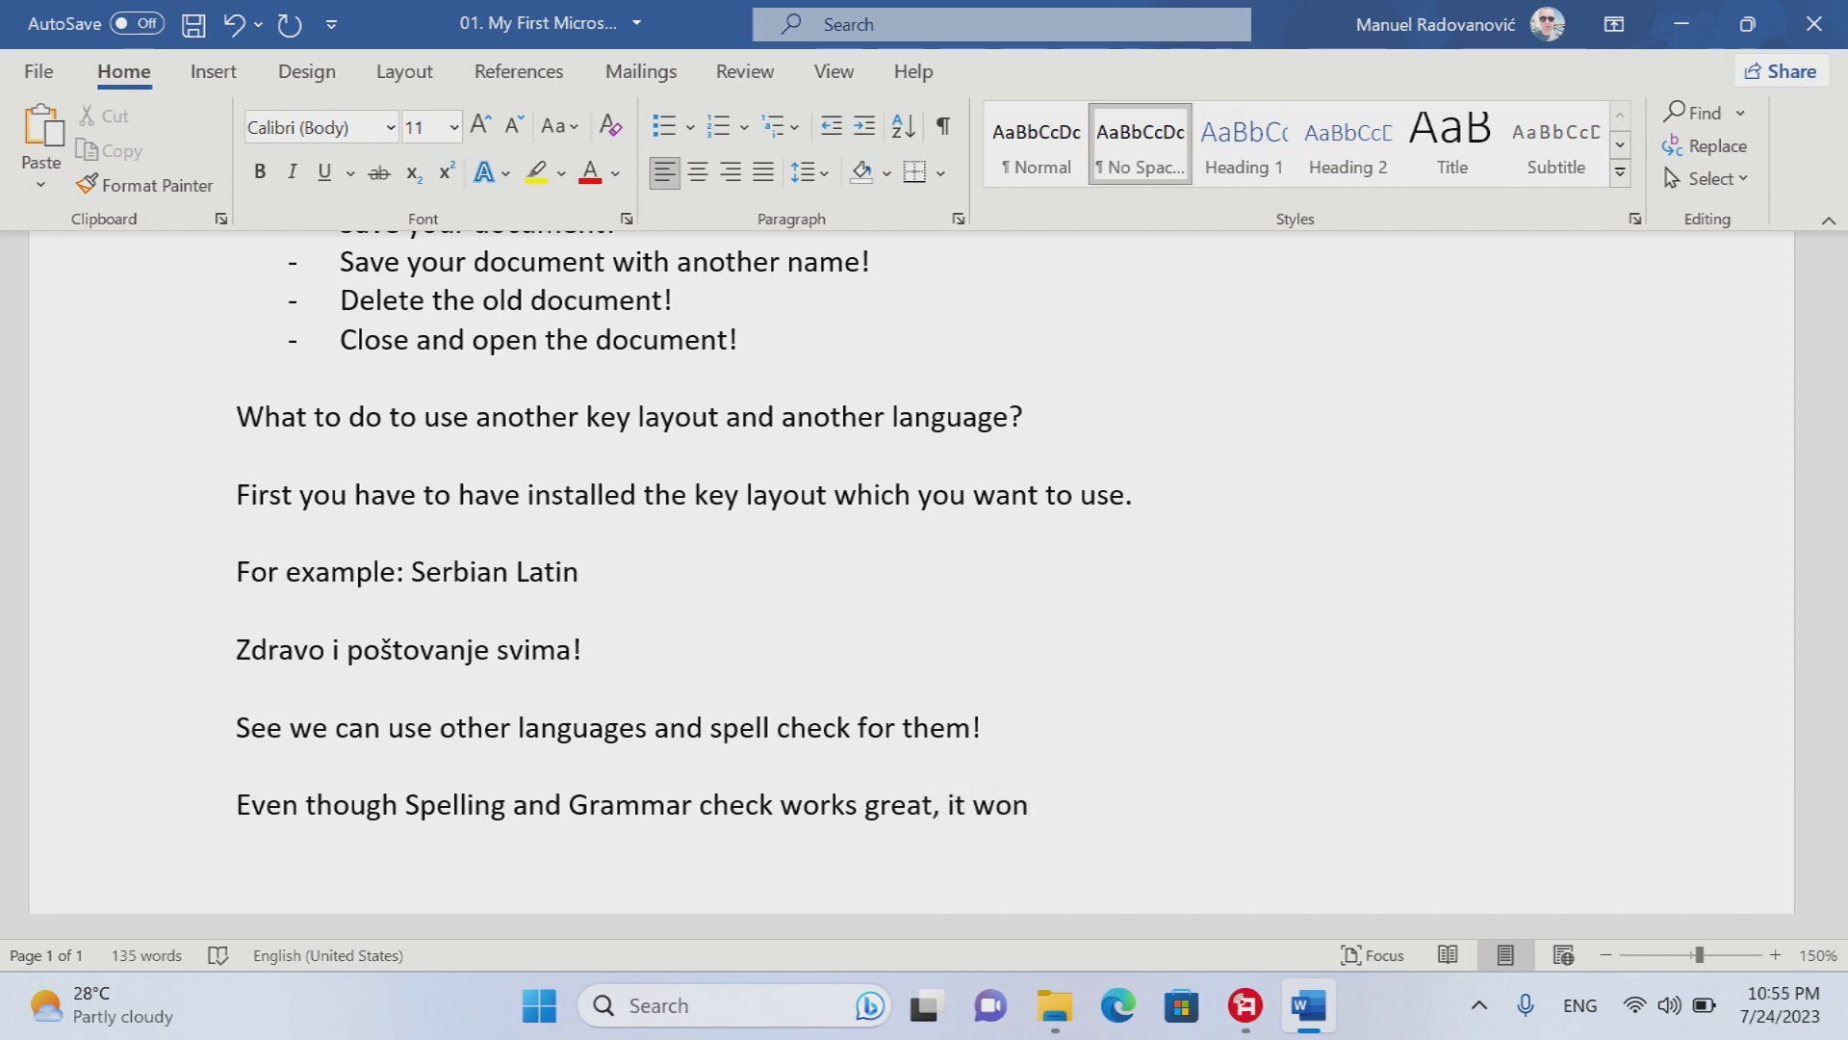
{"action": "type", "text": "'t pick the the right phrases"}
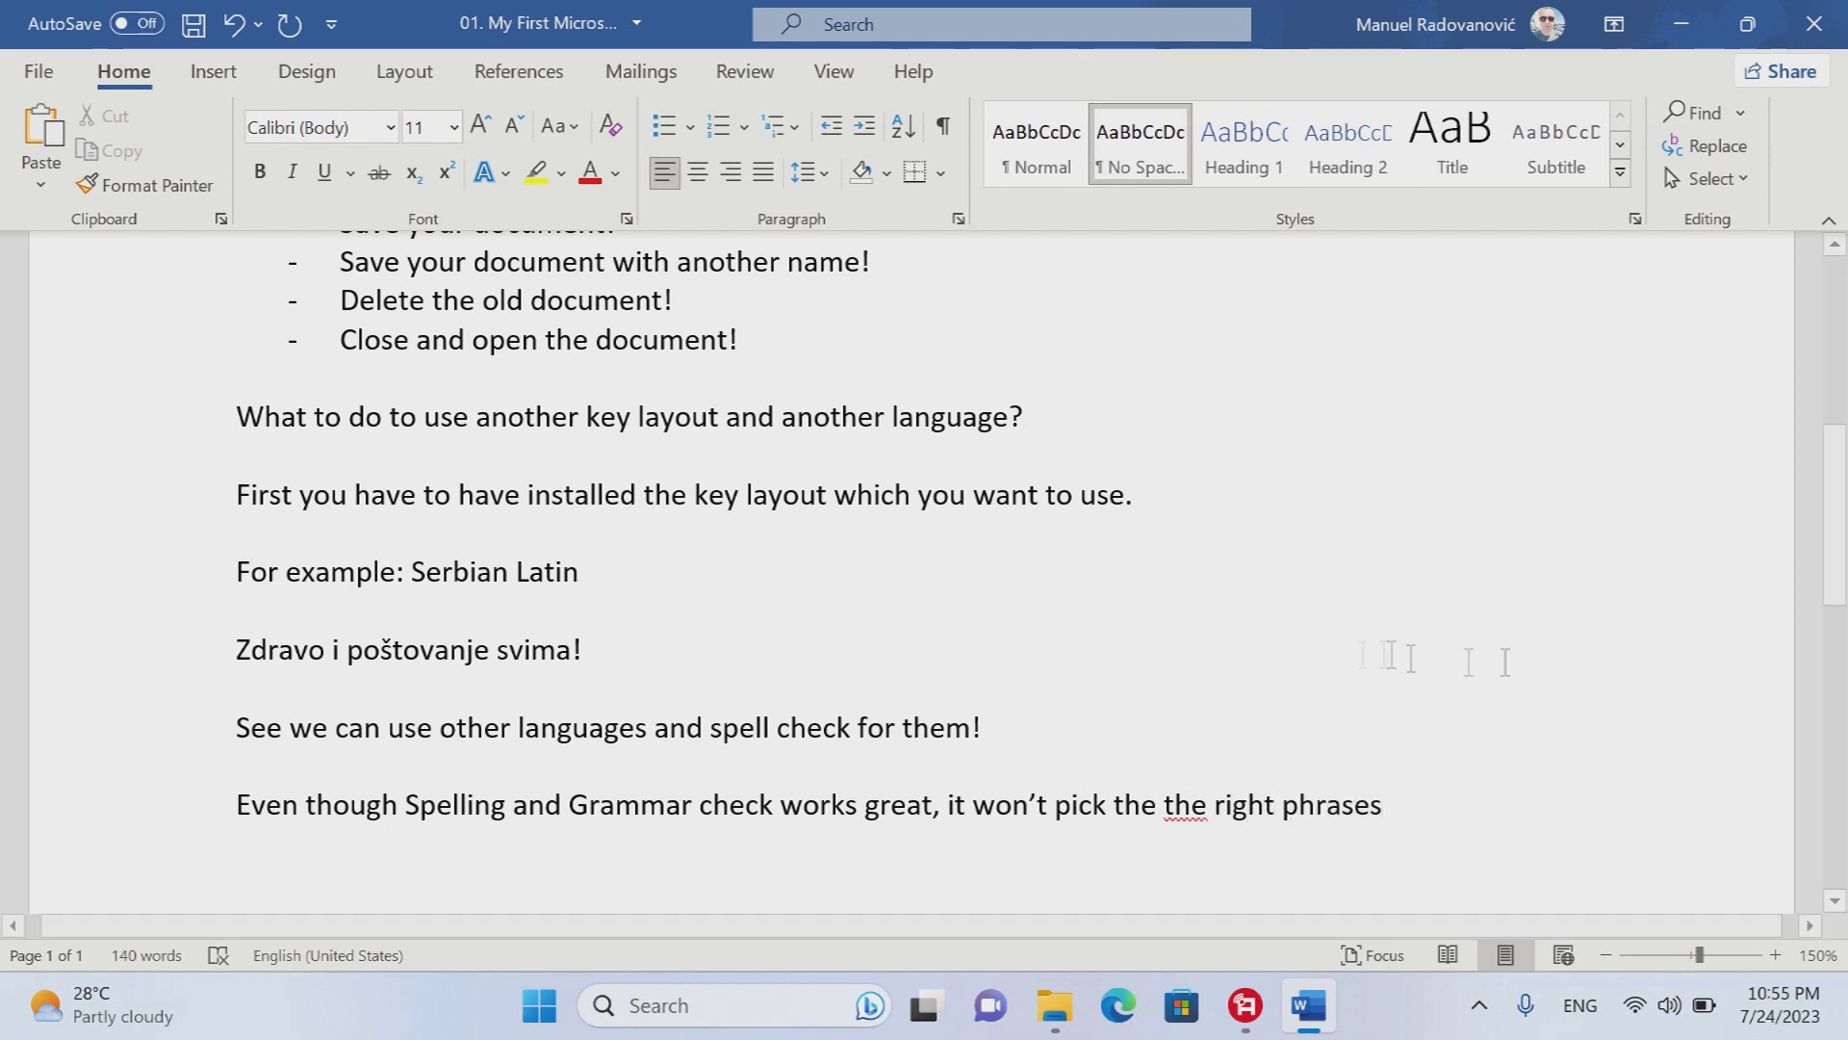
- Delete the repeated "the" through the spelling suggestion and finish the sentence with "for you."
{"action": "right_click", "coordinate": [1175, 807]}
{"action": "left_click", "coordinate": [1121, 371]}
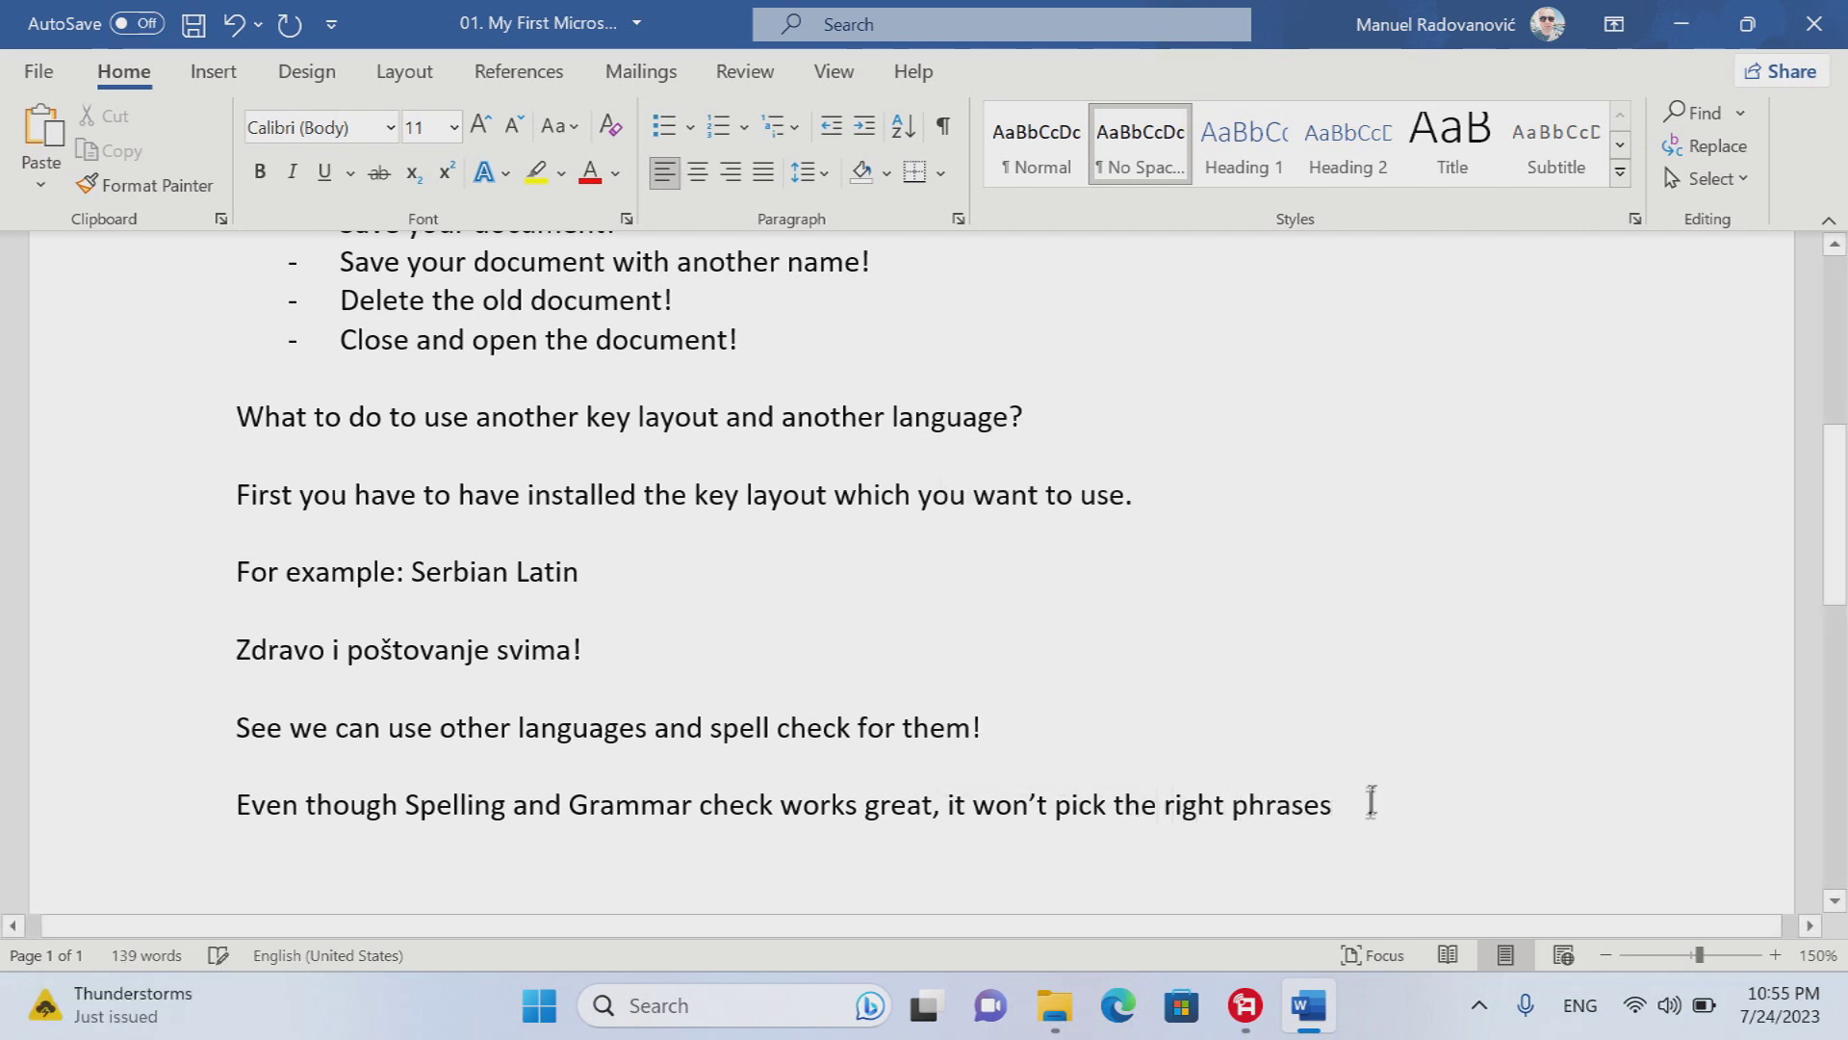
{"action": "type", "text": "f"}
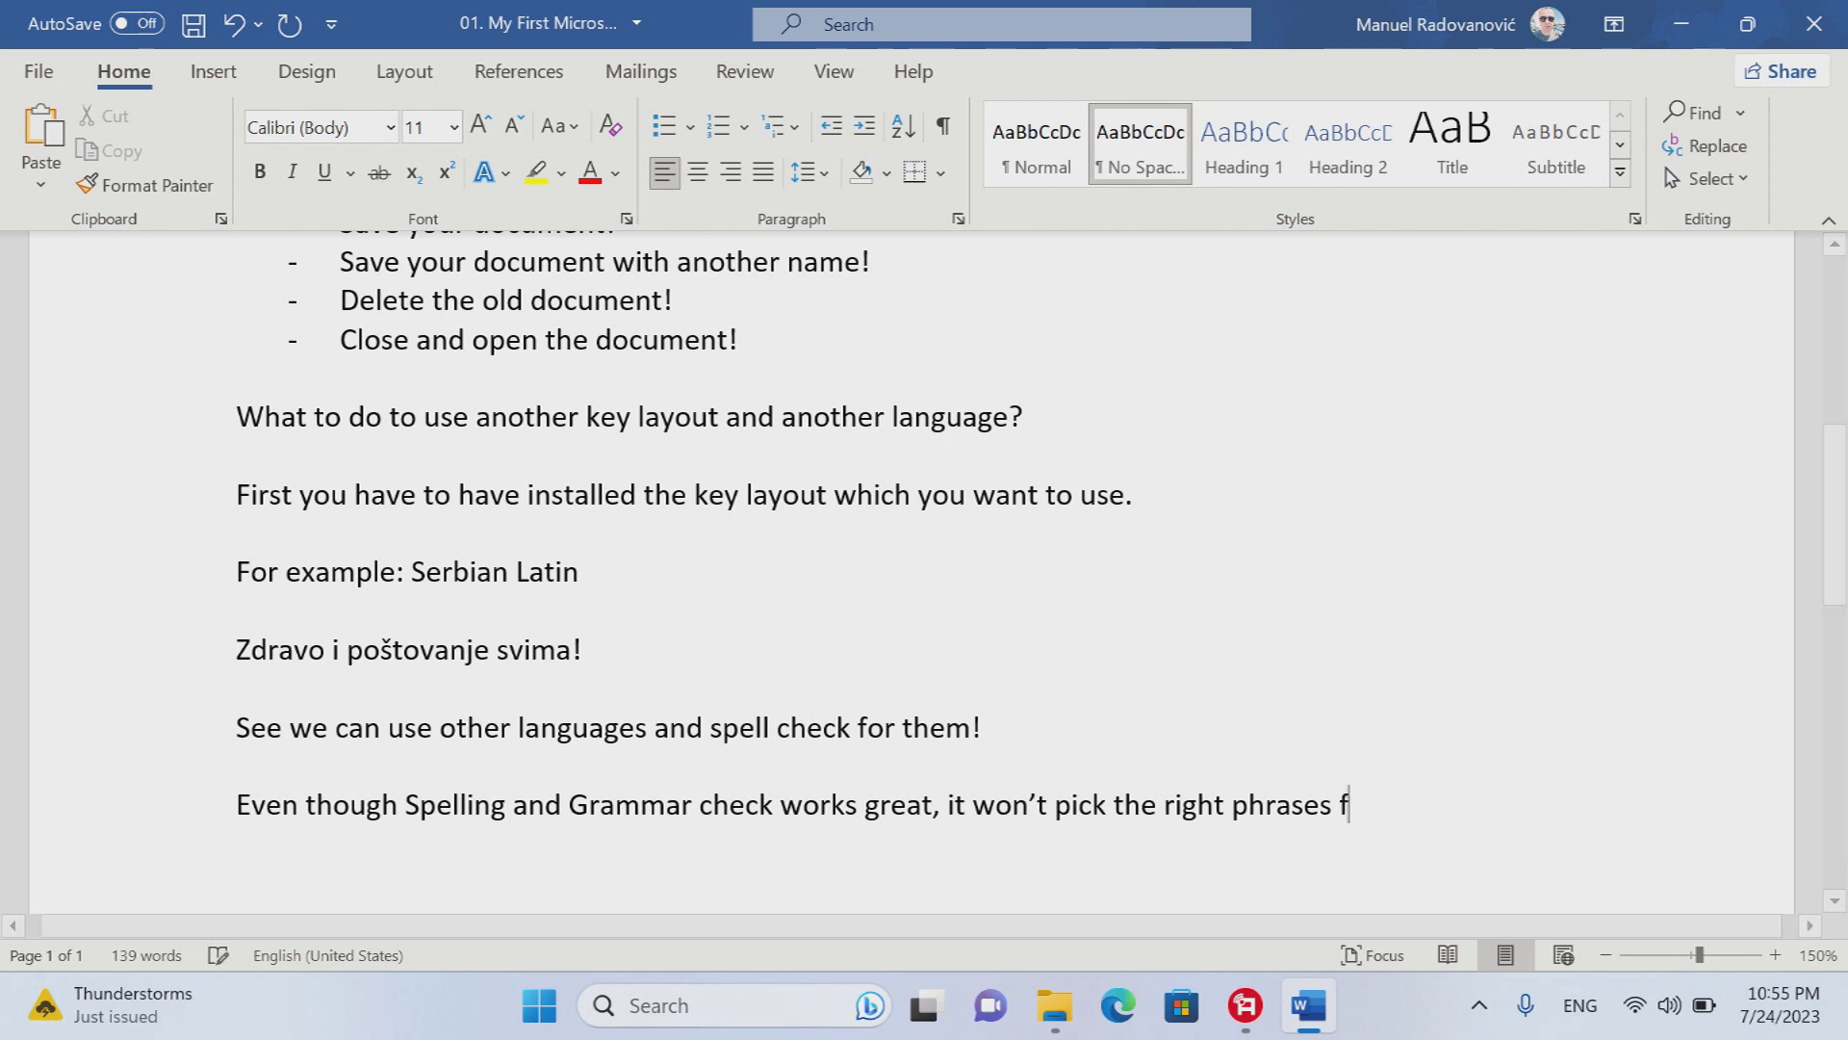
{"action": "type", "text": "or you"}
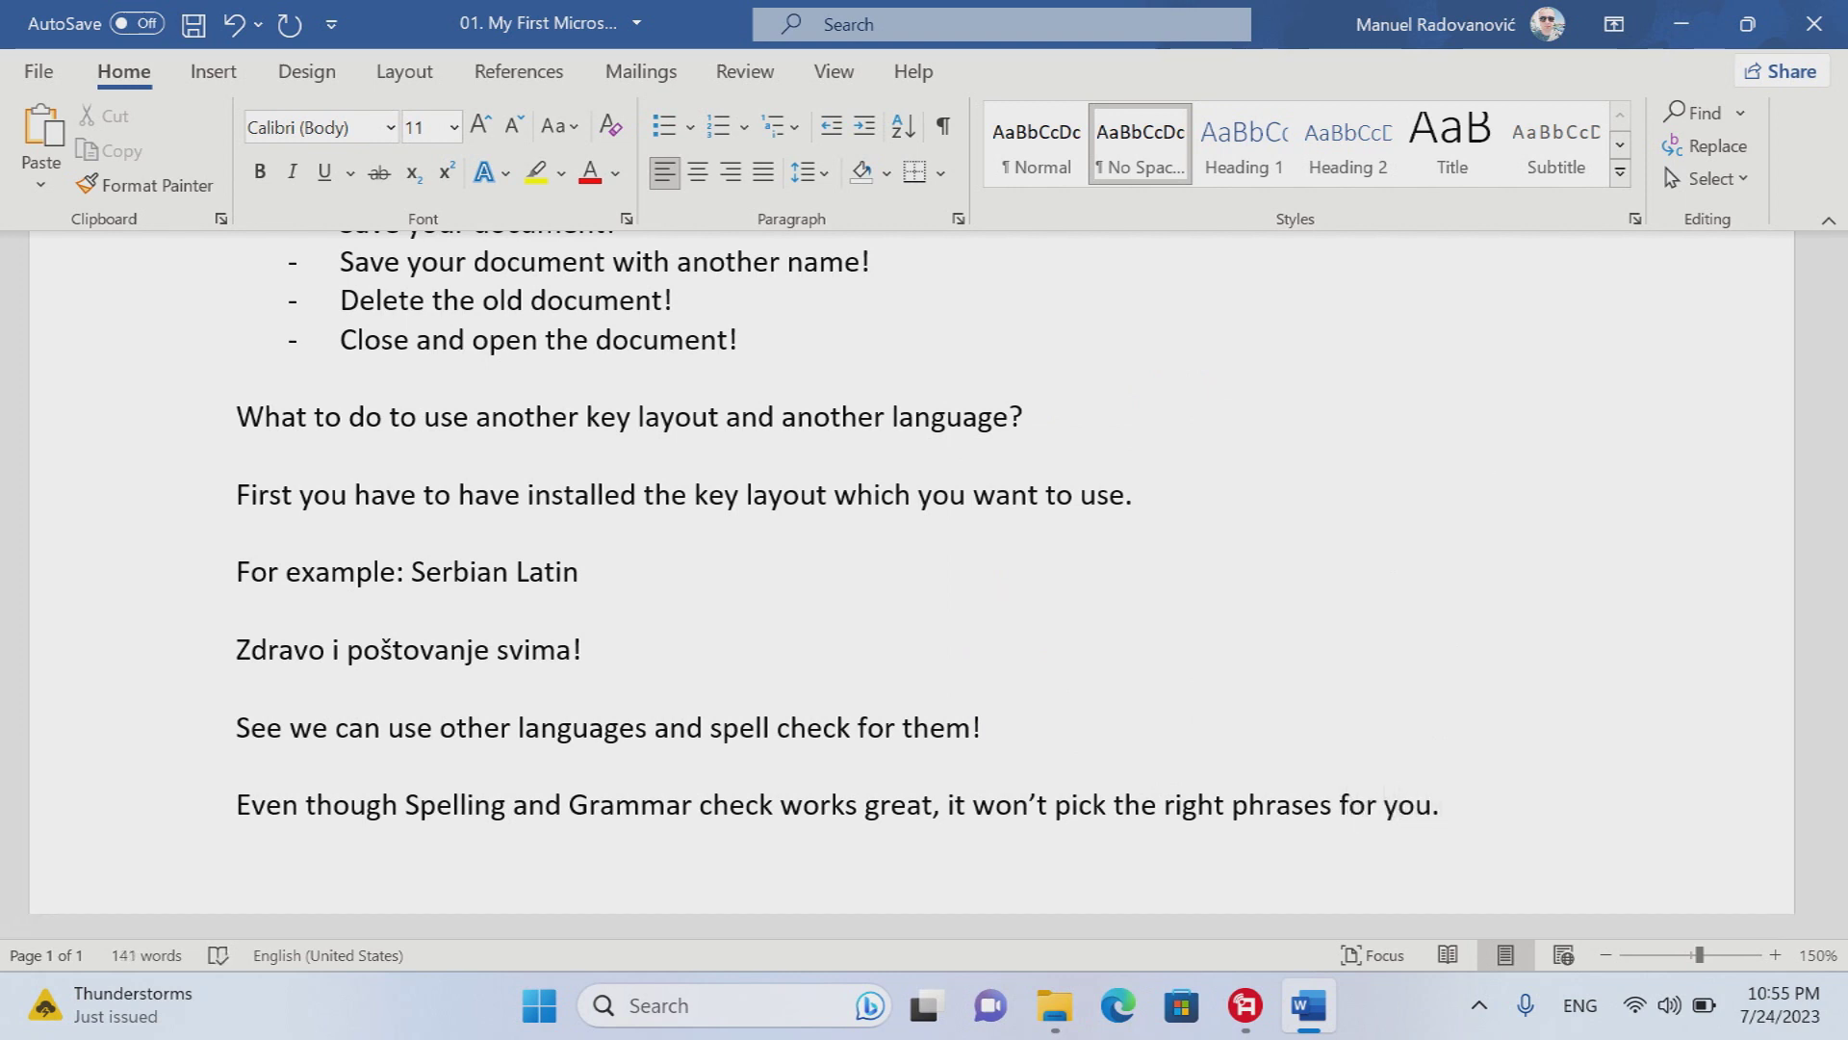
{"action": "type", "text": "."}
- Write "Therefore, you have to correct some words yourself." on a new line below the spelling and grammar sentence
{"action": "key", "text": "Return"}
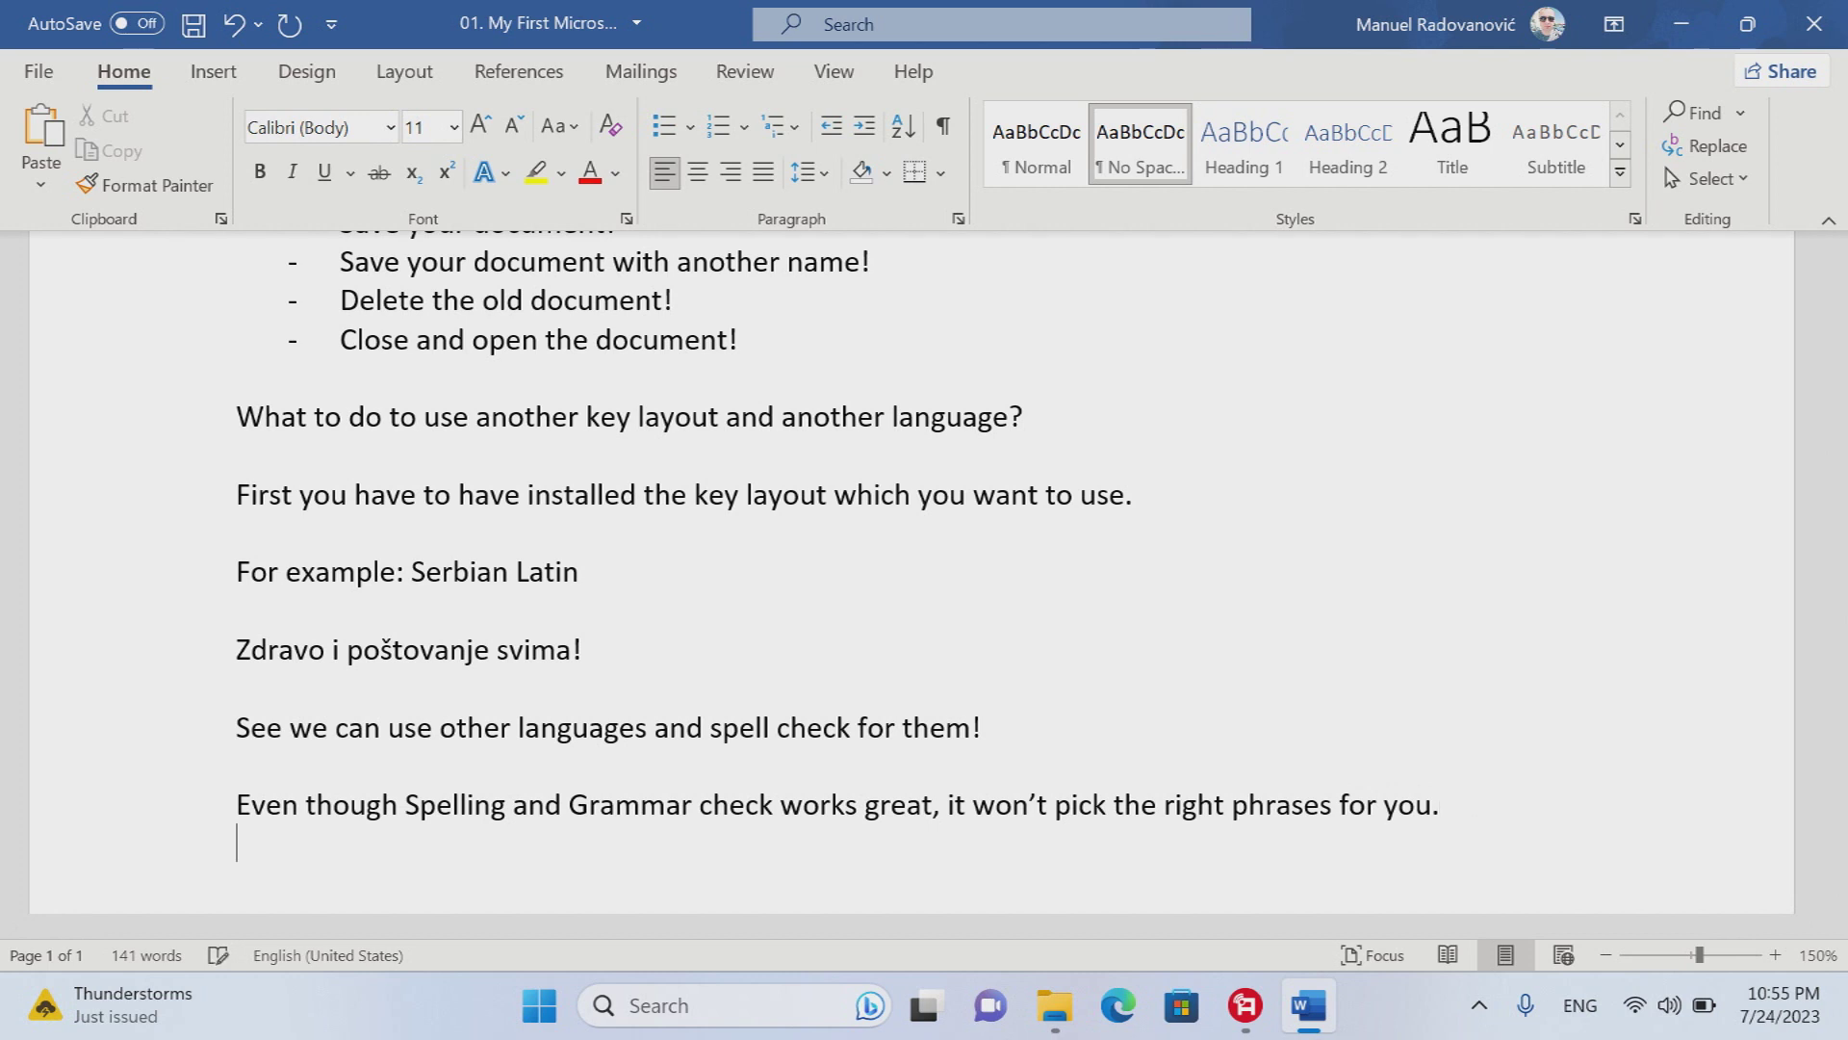
{"action": "type", "text": "Therefore, you have to correct"}
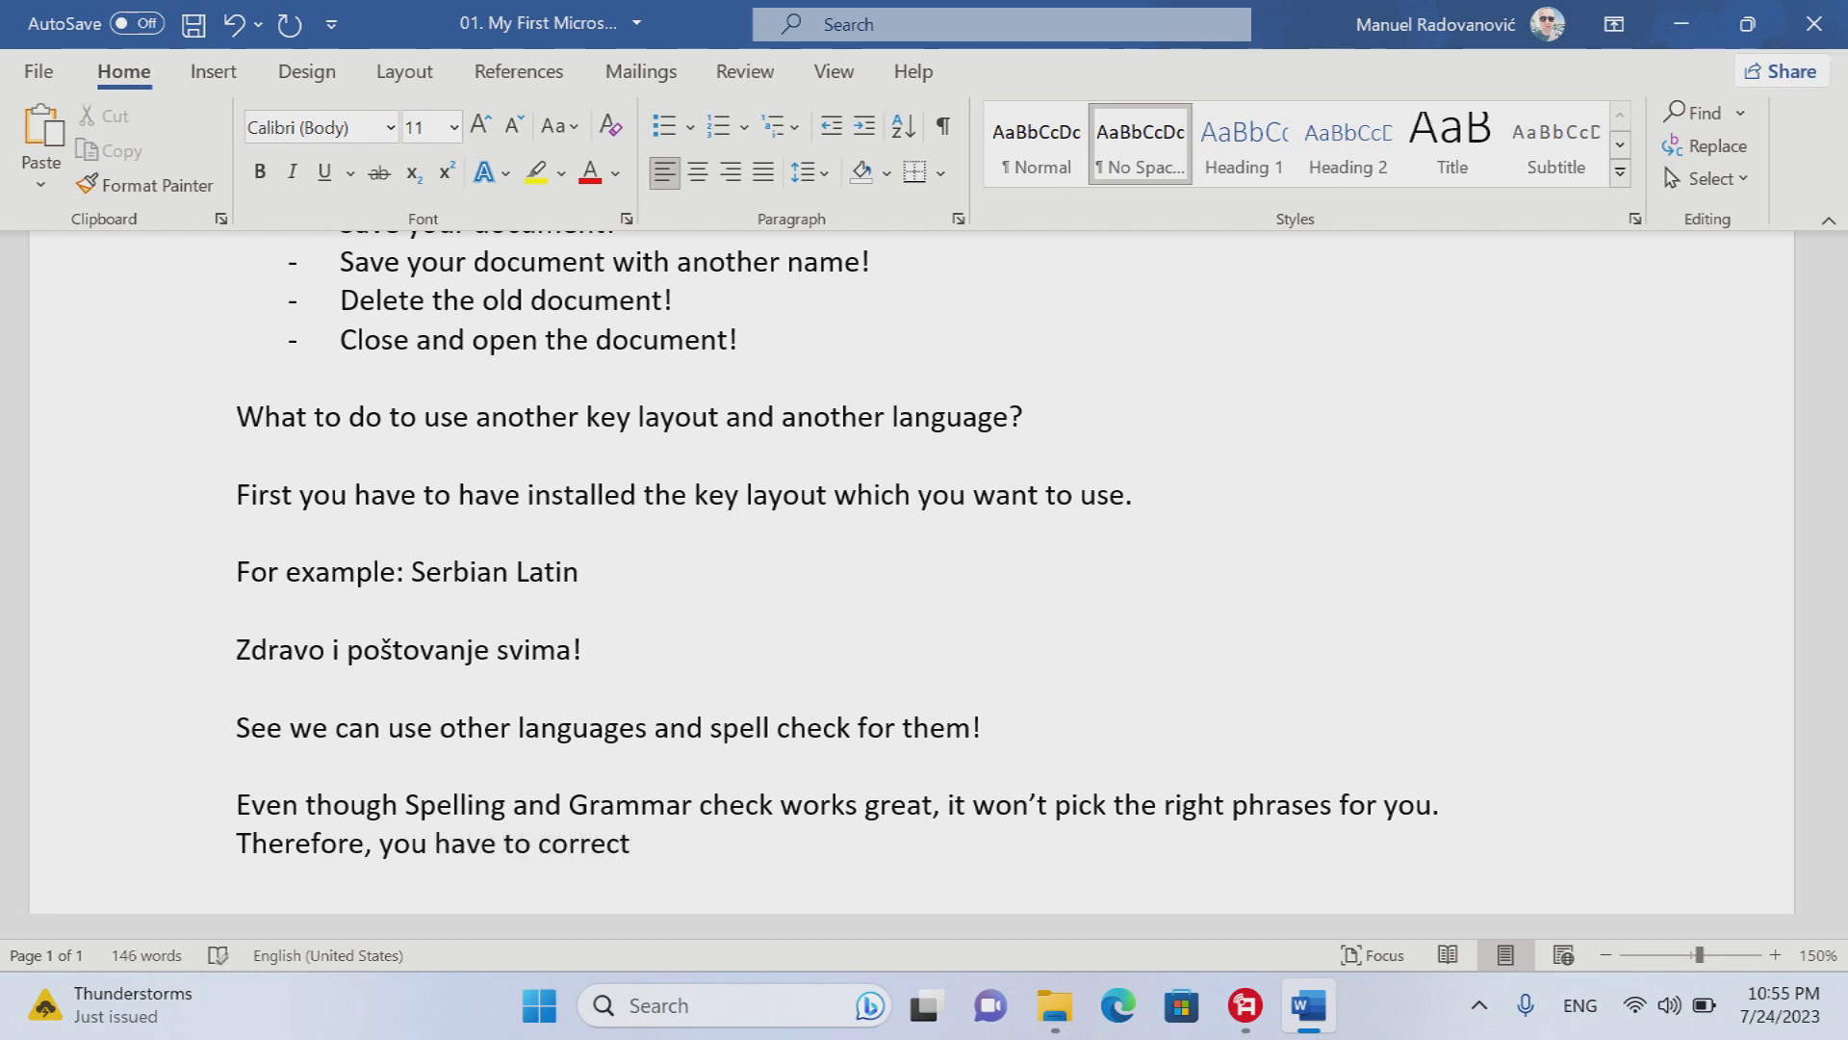
{"action": "type", "text": " some words yourself."}
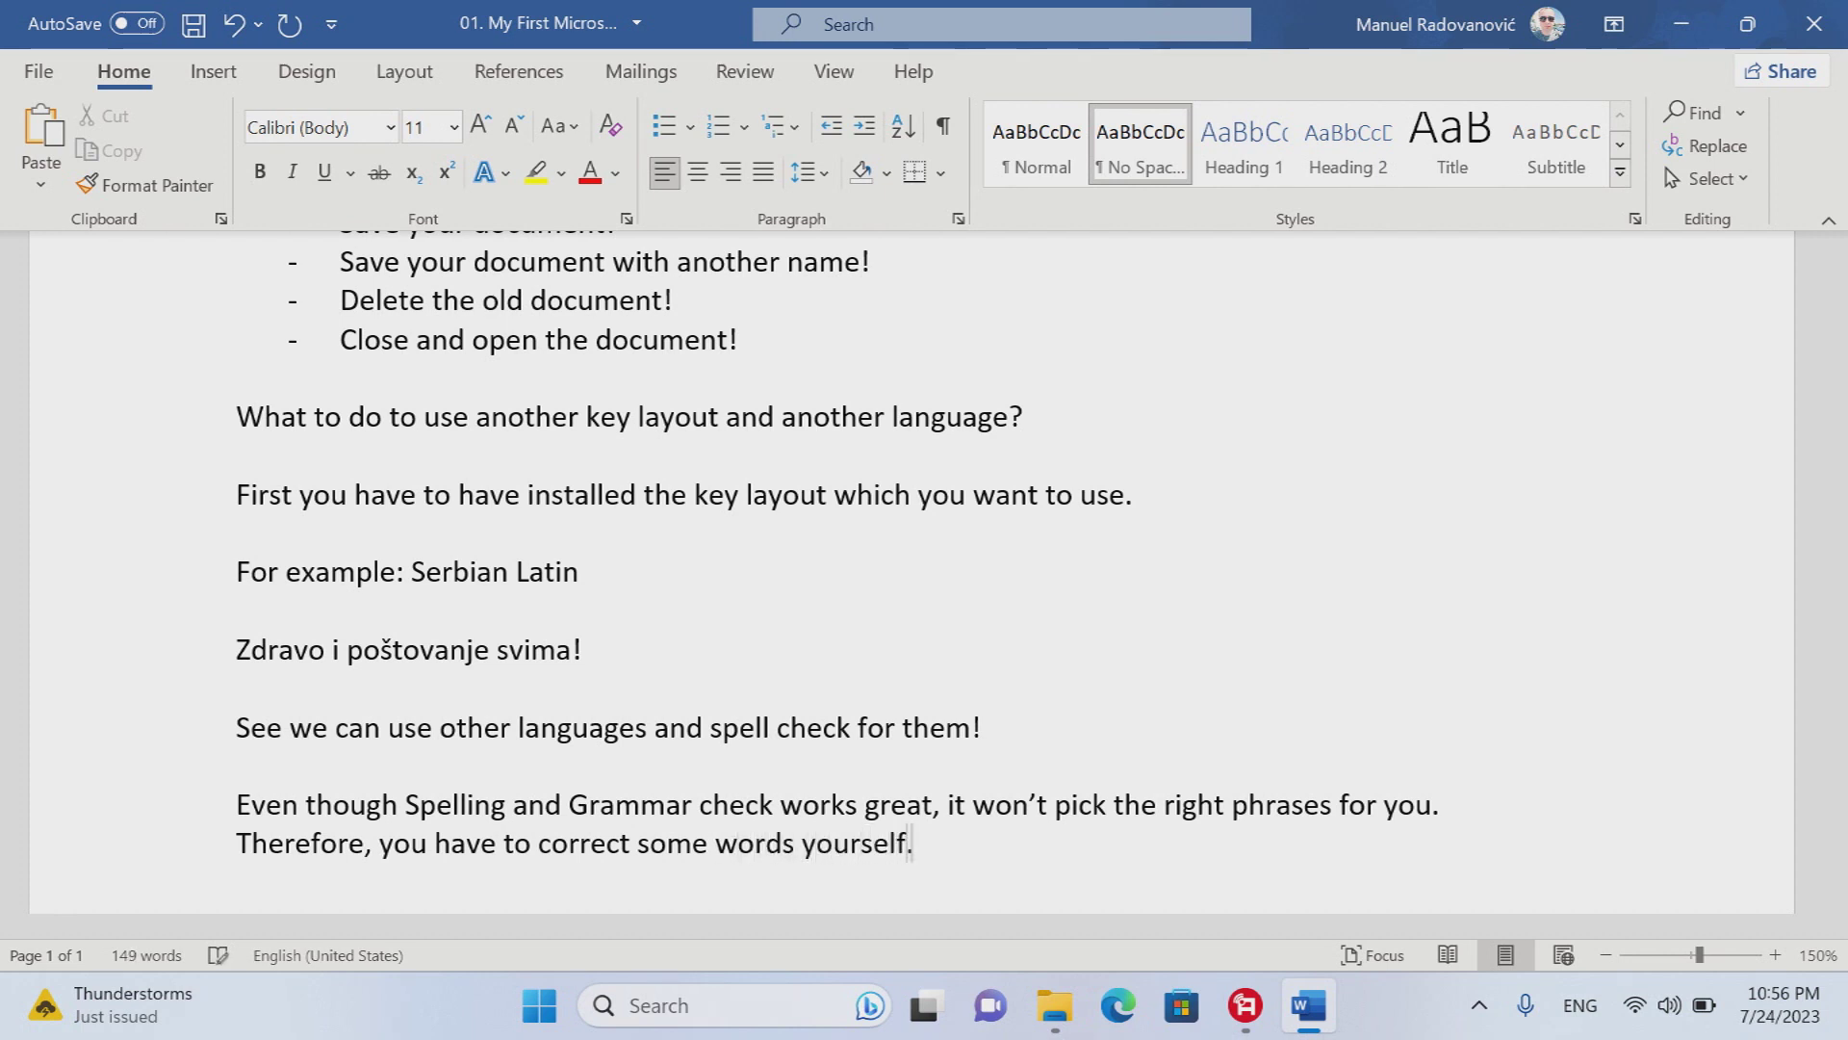
- Continue the line with "Deleting words or correct them is easy. Correct the specified text!"
{"action": "type", "text": " Delete"}
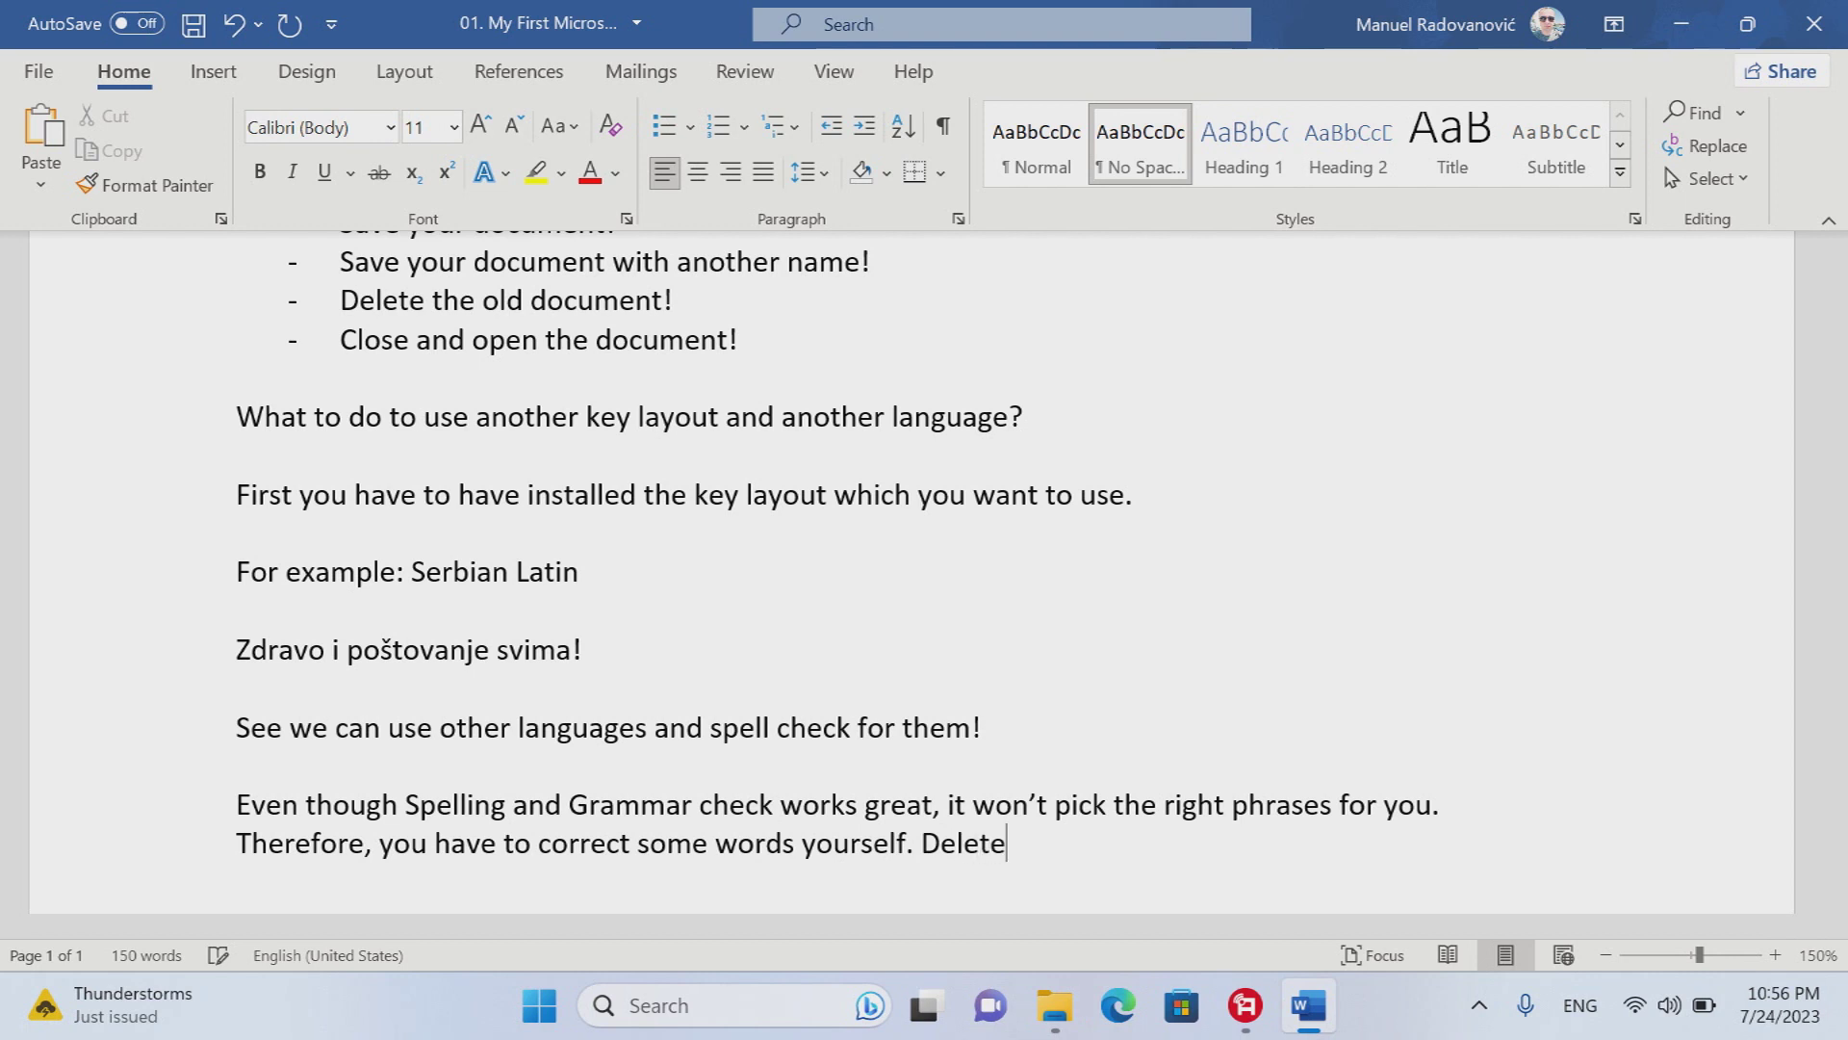
{"action": "key", "text": "BackSpace"}
{"action": "type", "text": "ing "}
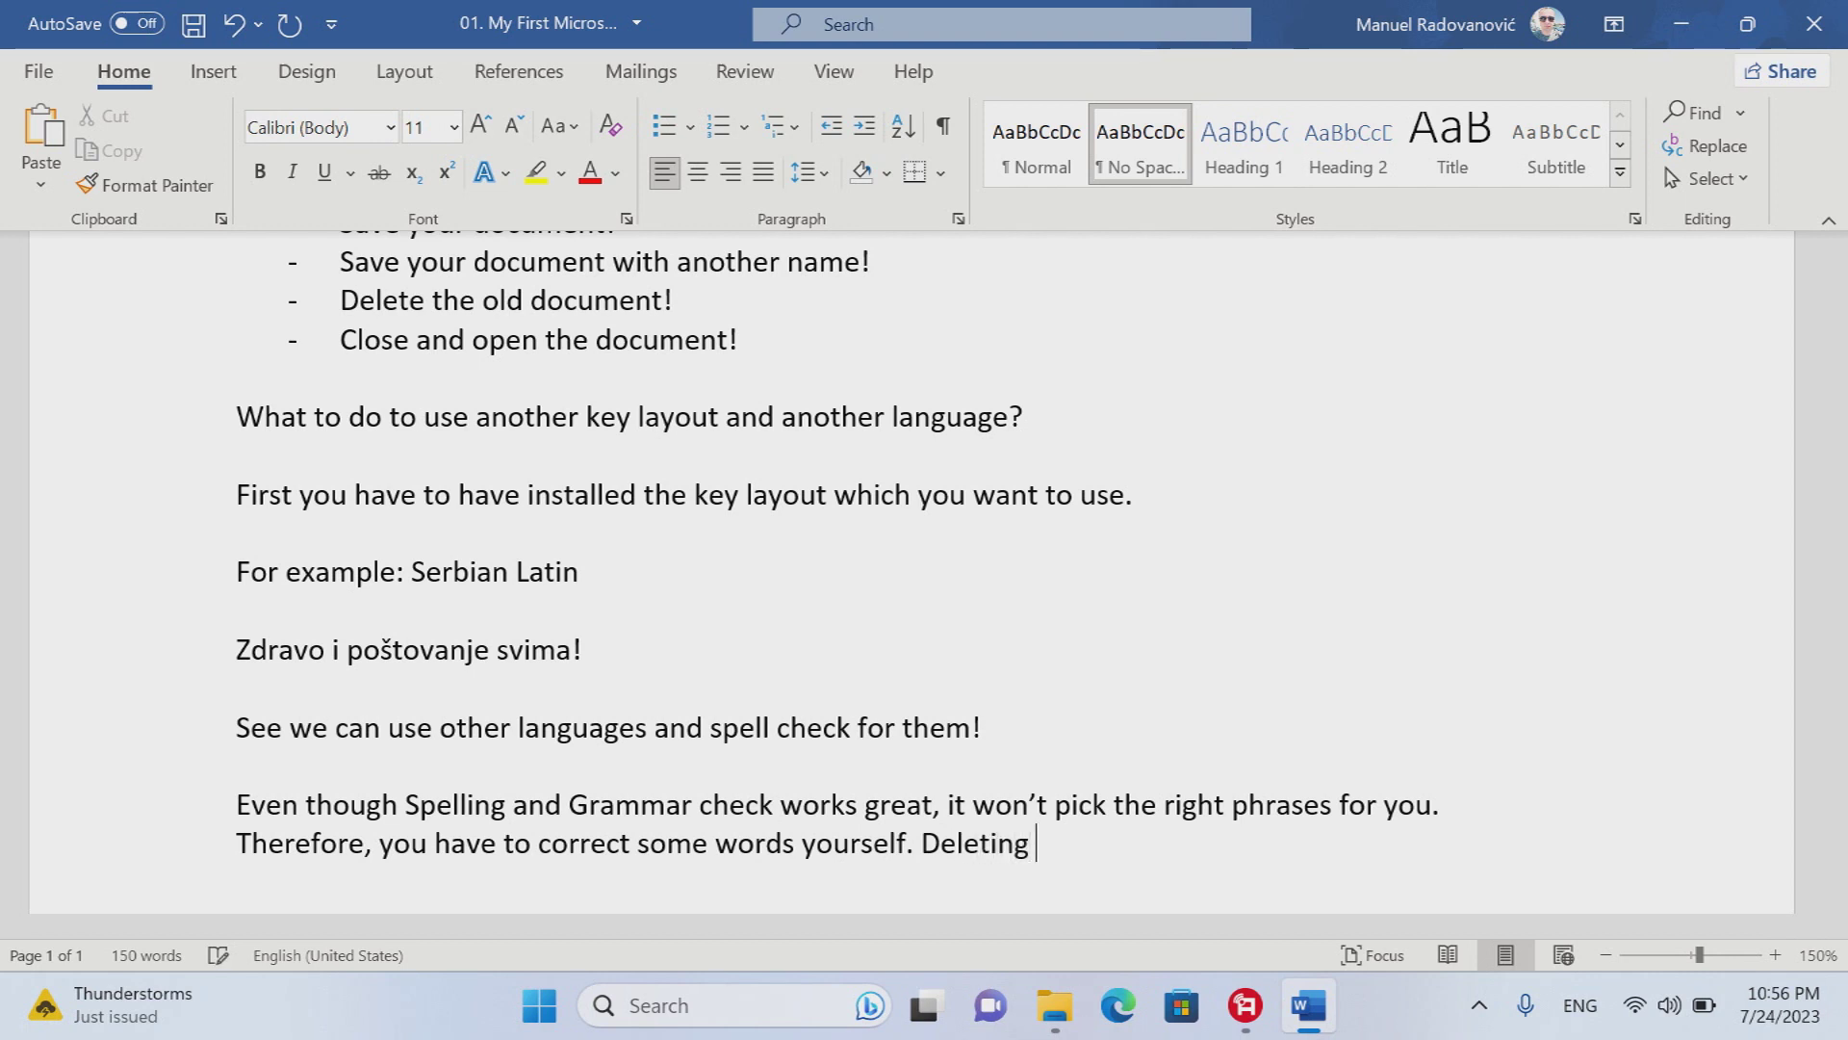
{"action": "type", "text": "words ords o"}
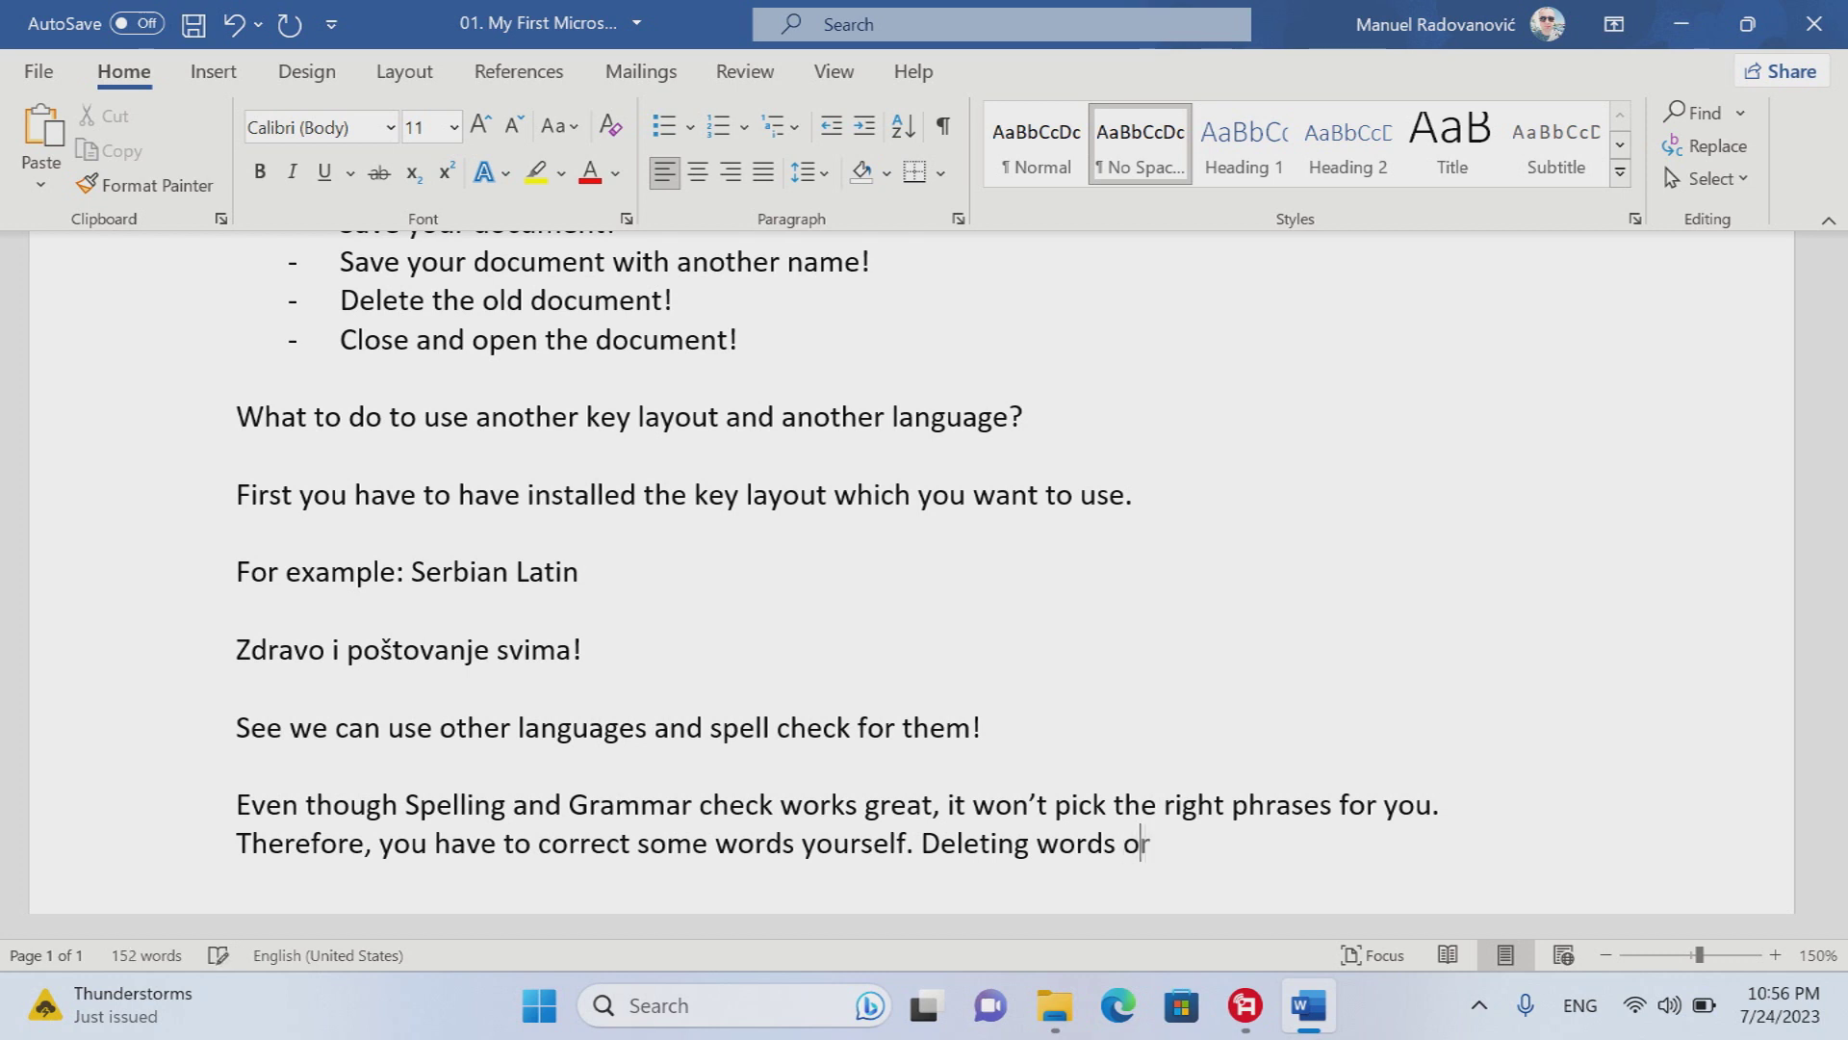
{"action": "type", "text": "r co"}
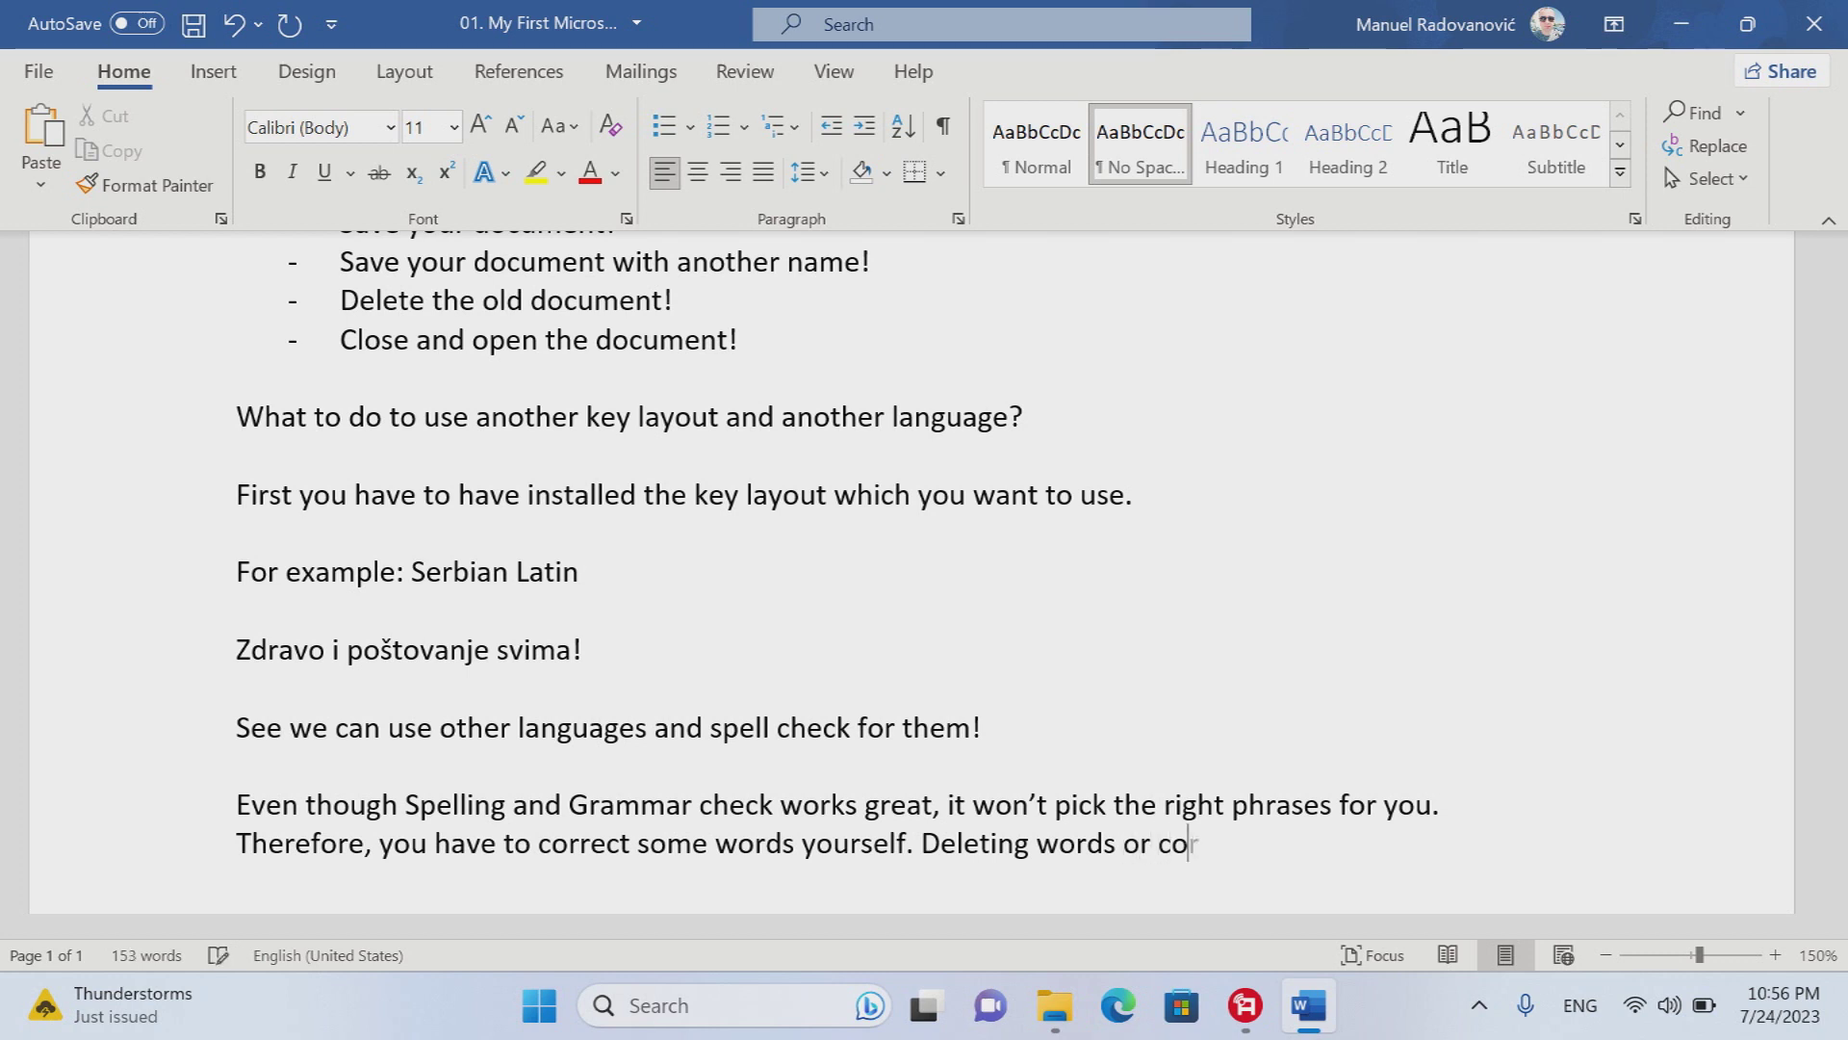
{"action": "type", "text": "rrect them is easy"}
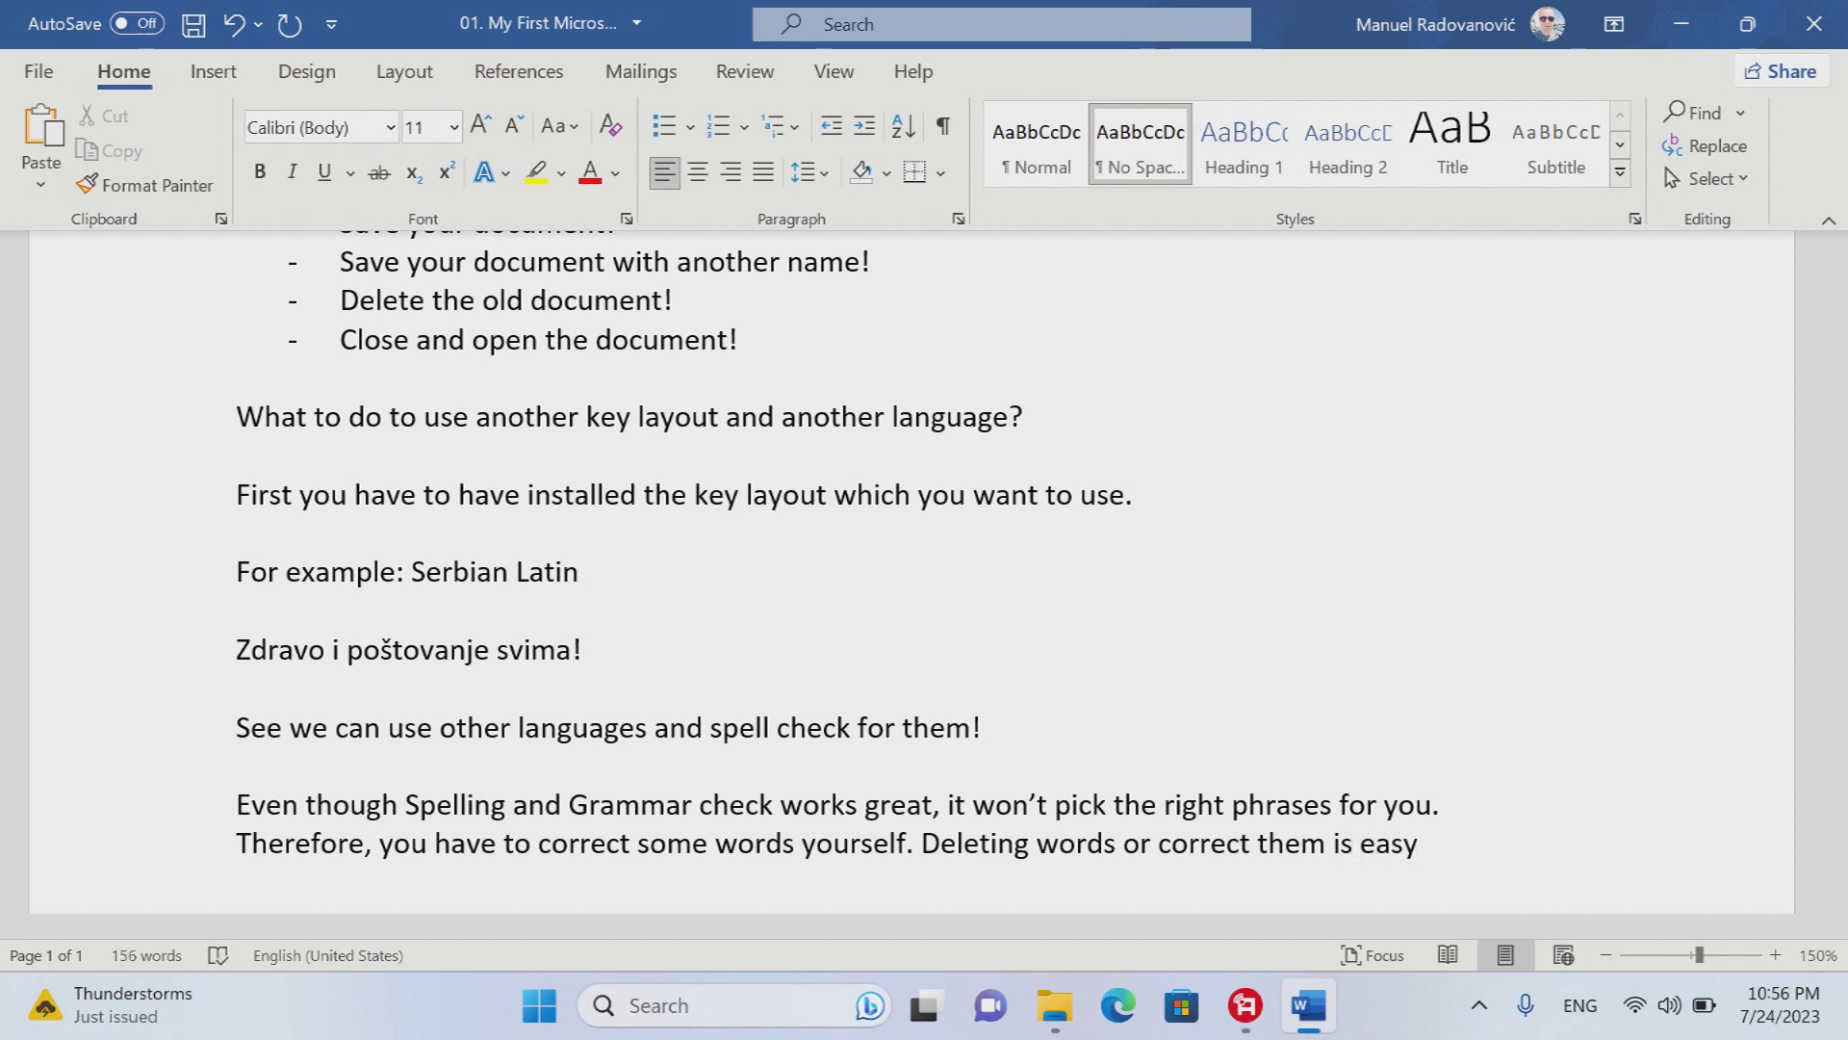
{"action": "type", "text": ". Correct the "}
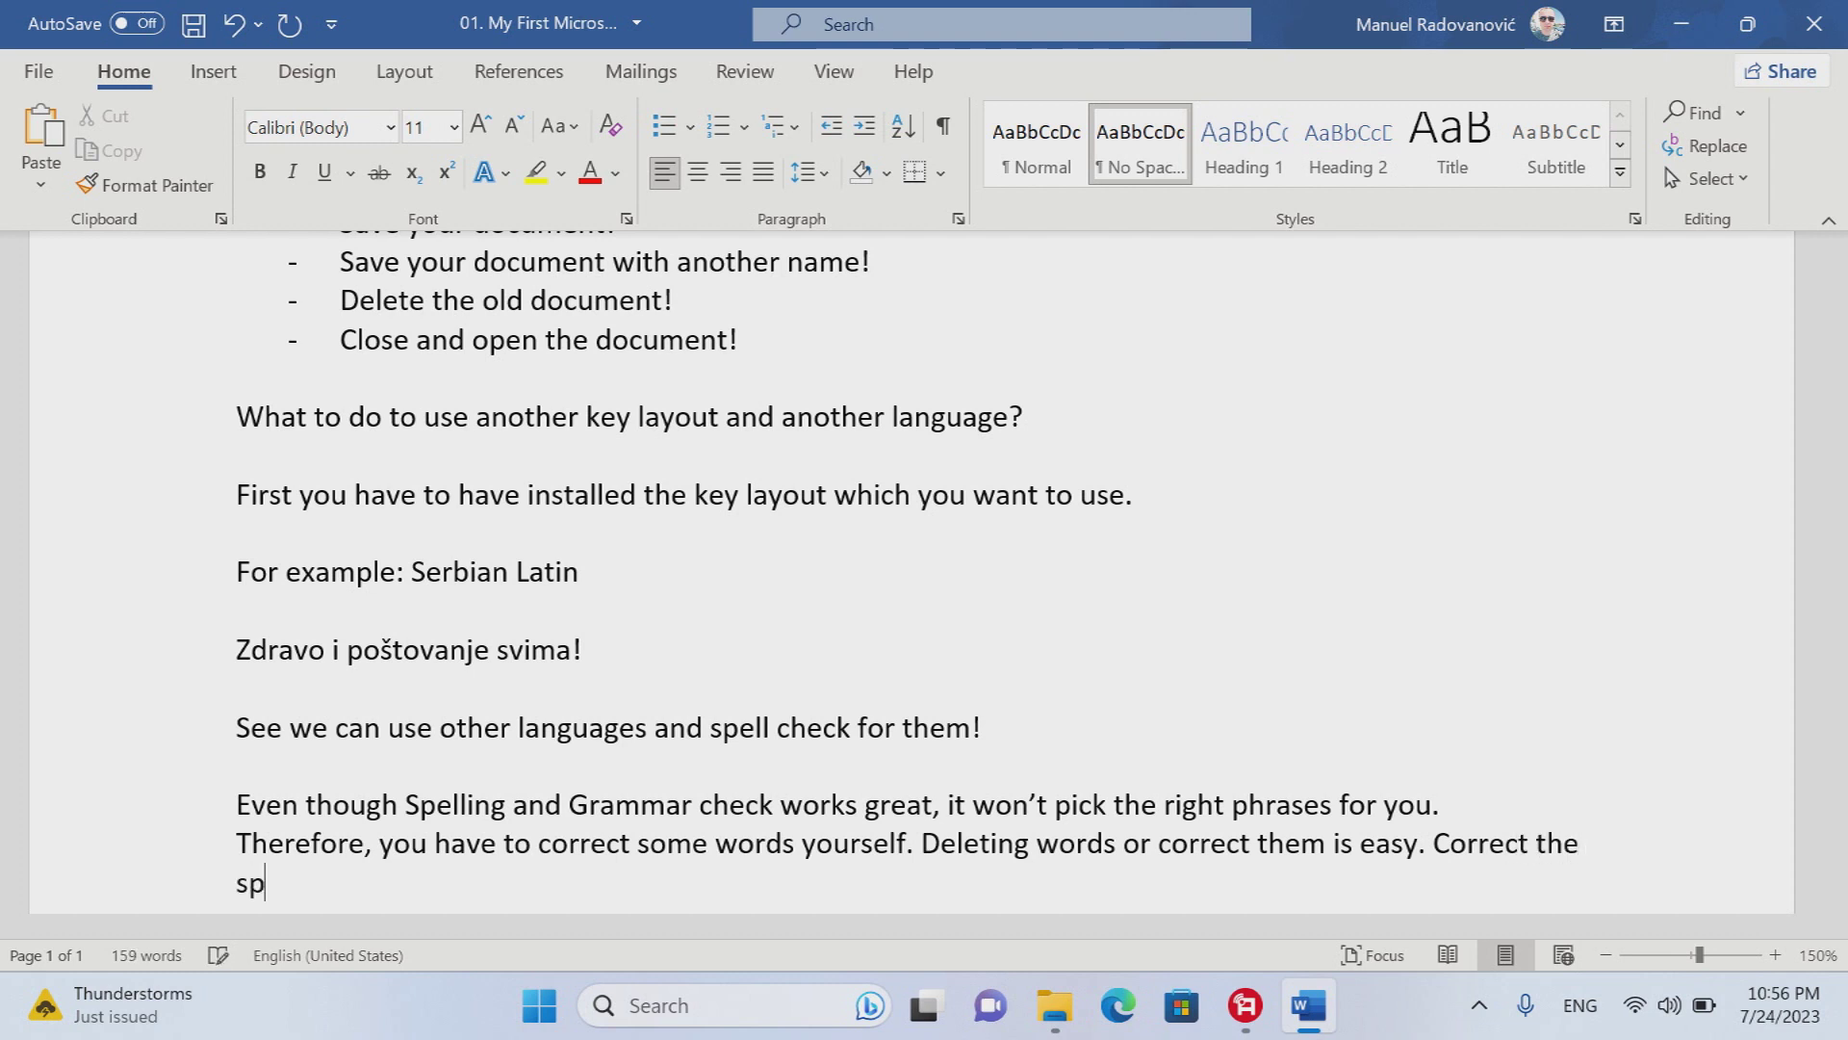
{"action": "type", "text": "specifiesd"}
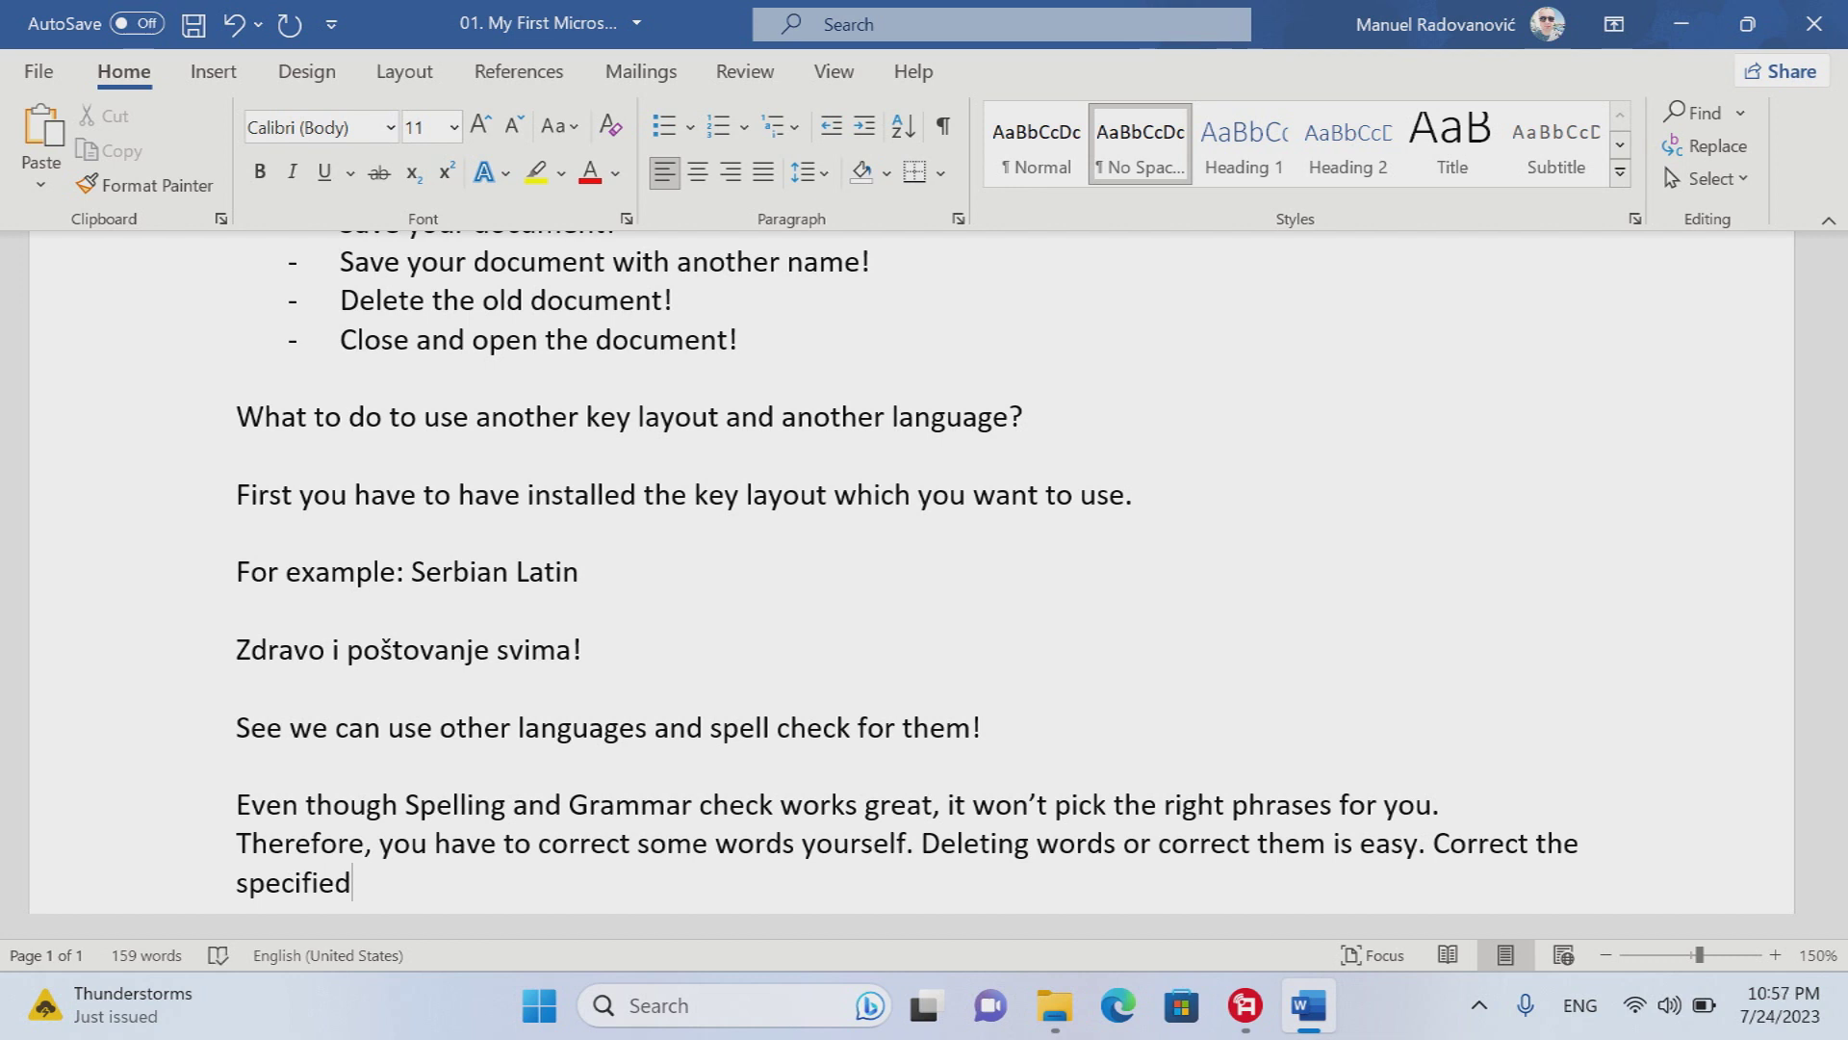
{"action": "type", "text": " text!"}
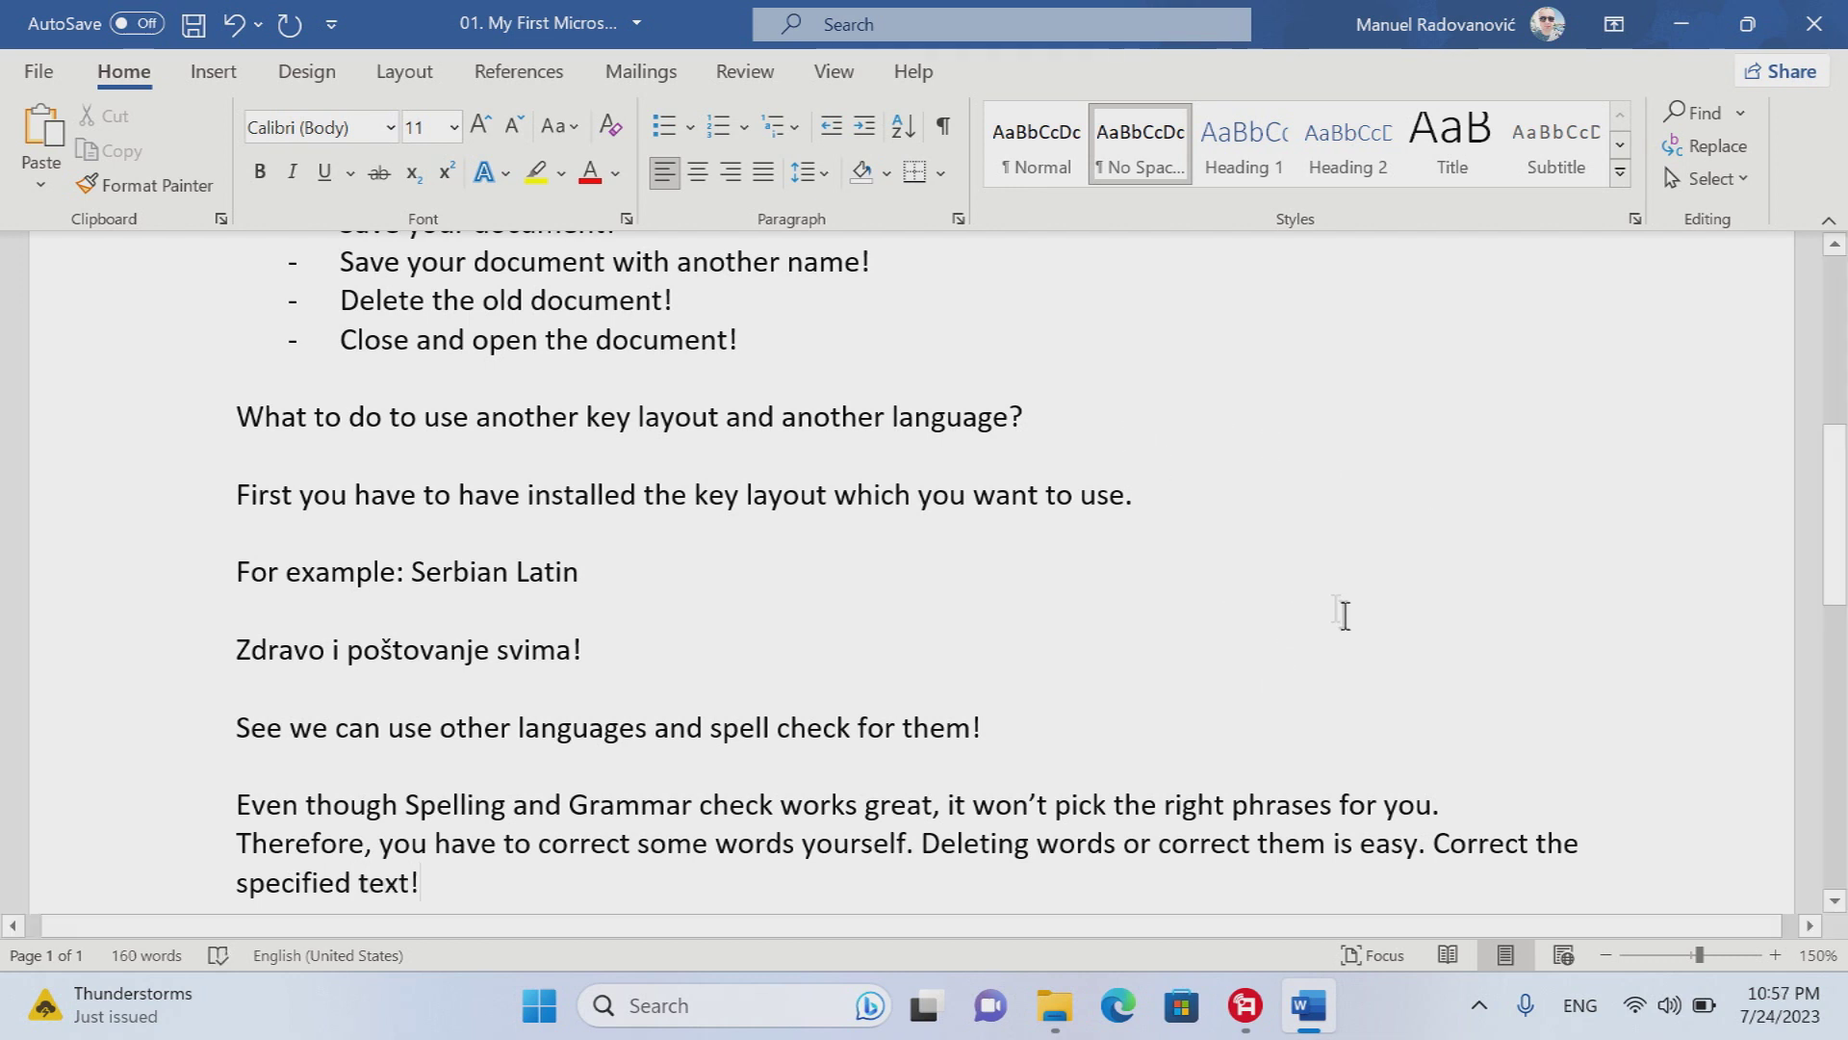
- Insert "a" before "new blank document" in the second list item
{"action": "scroll", "coordinate": [1357, 619], "scroll_direction": "up", "scroll_amount": 6}
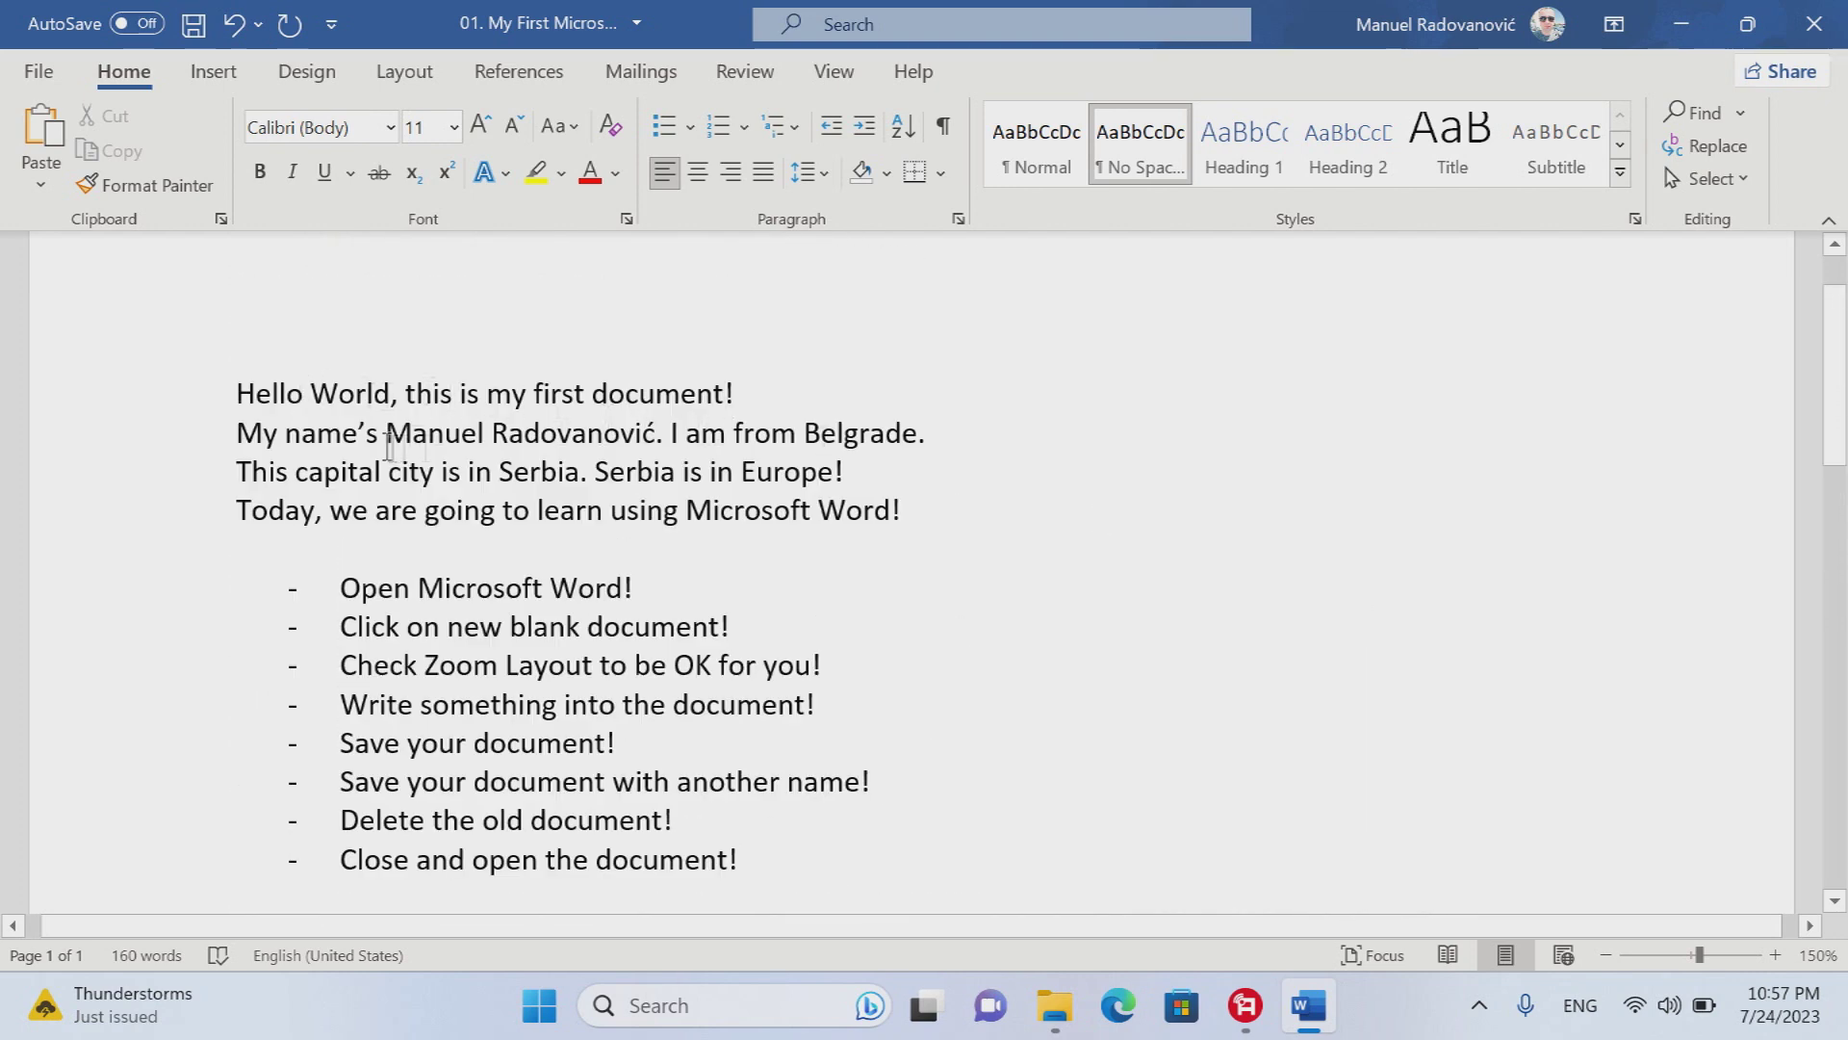
{"action": "scroll", "coordinate": [1048, 462], "scroll_direction": "down", "scroll_amount": 2}
{"action": "left_click", "coordinate": [450, 420]}
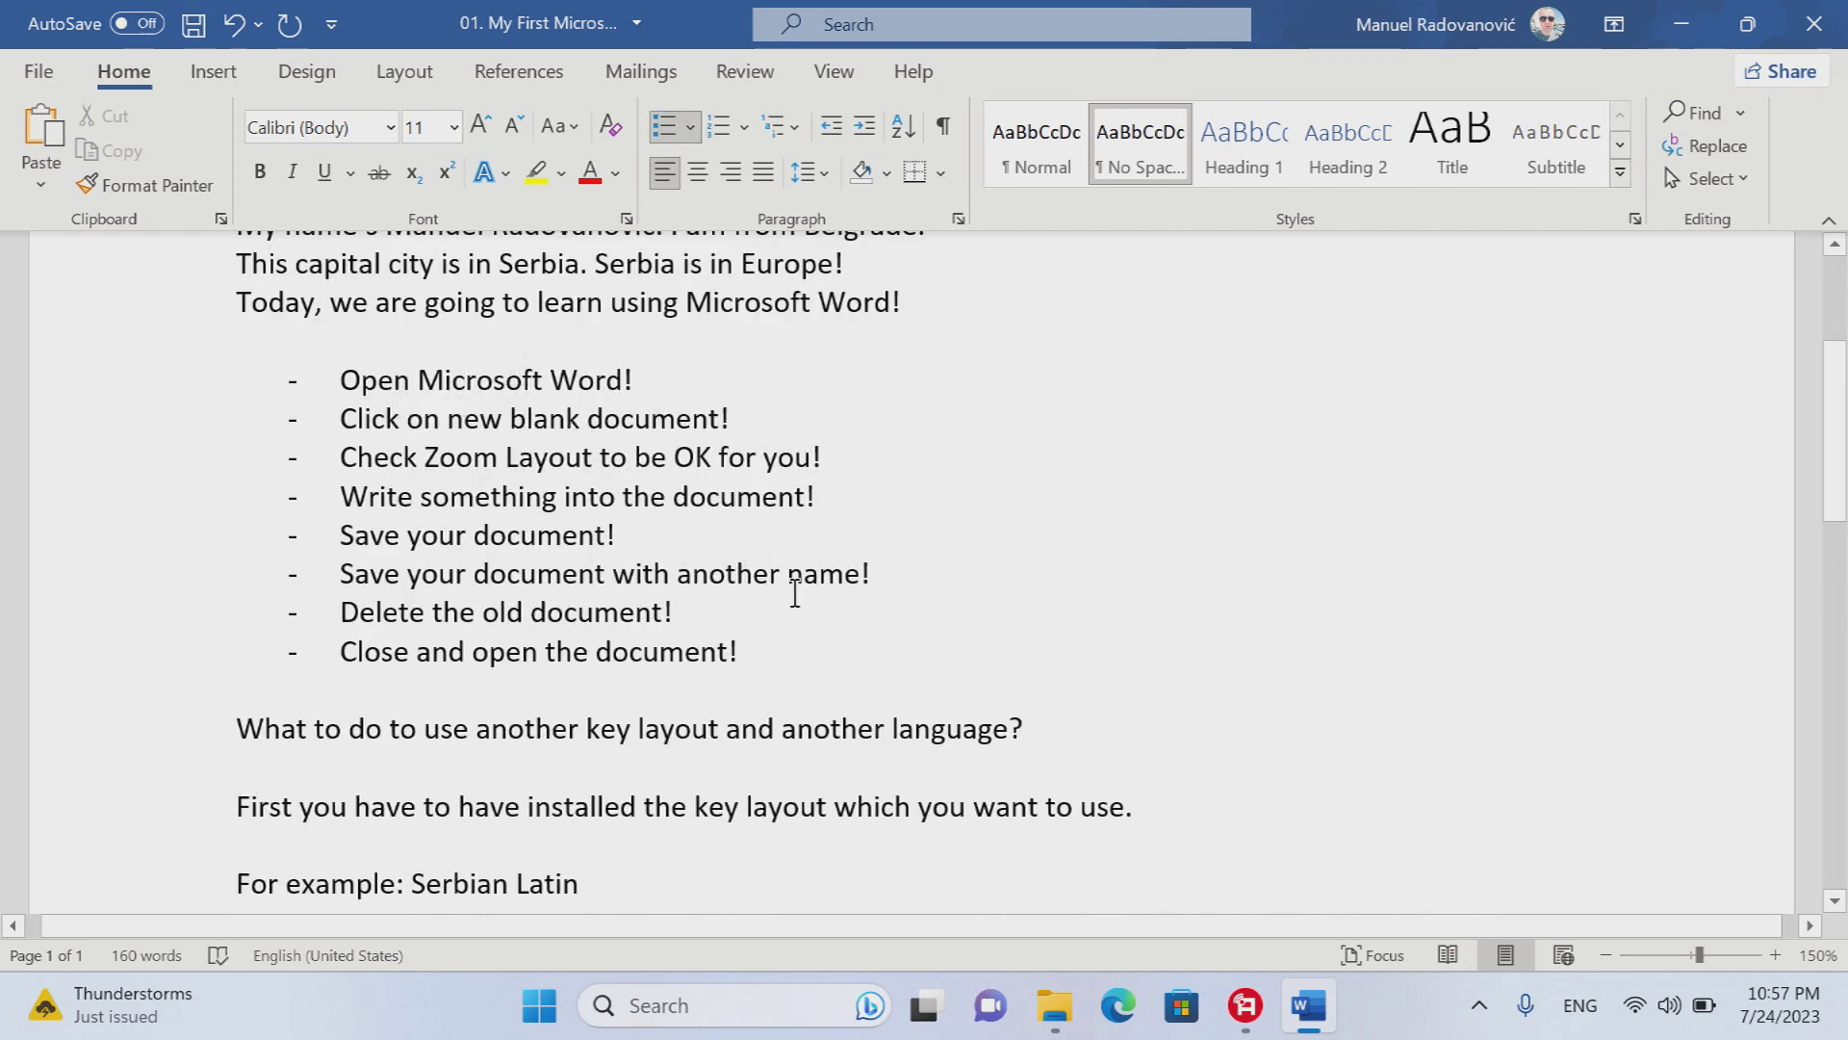
{"action": "type", "text": "a"}
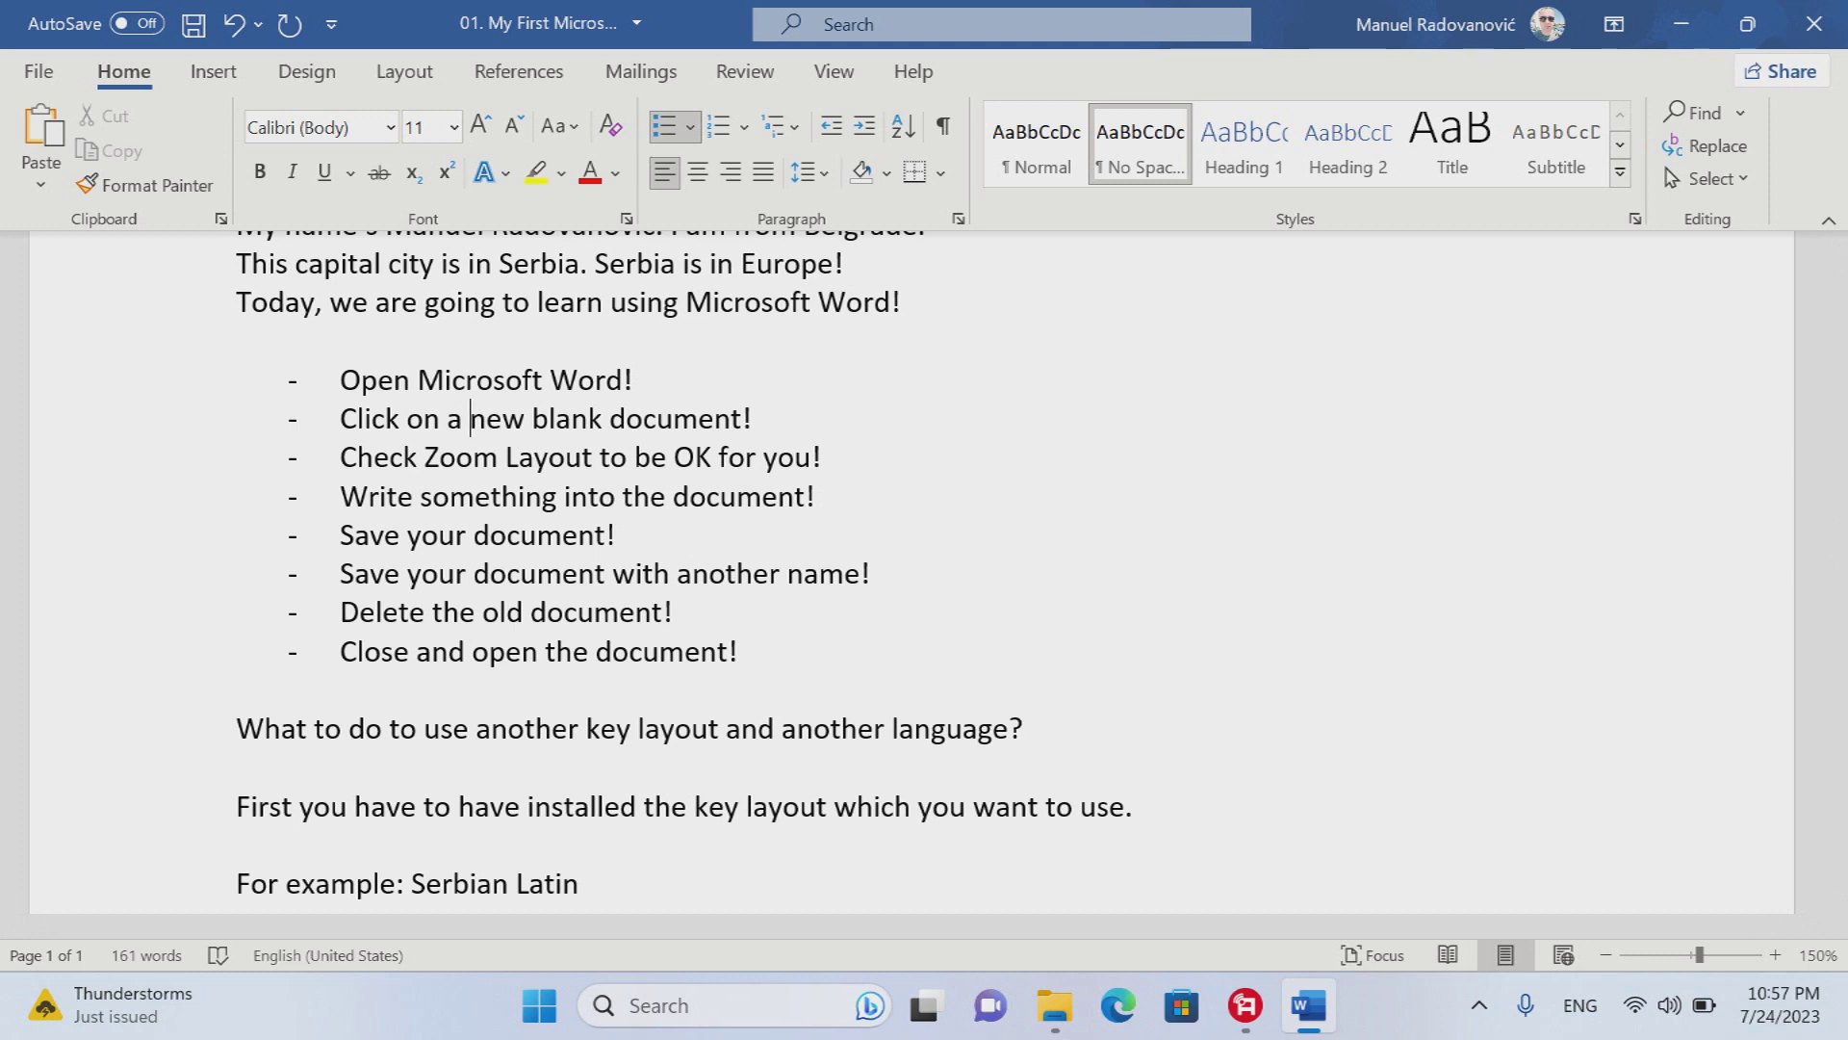
- Replace "to be OK" in the Zoom Layout list item with "to make sure it's right"
{"action": "left_click_drag", "start_coordinate": [599, 458], "coordinate": [718, 458]}
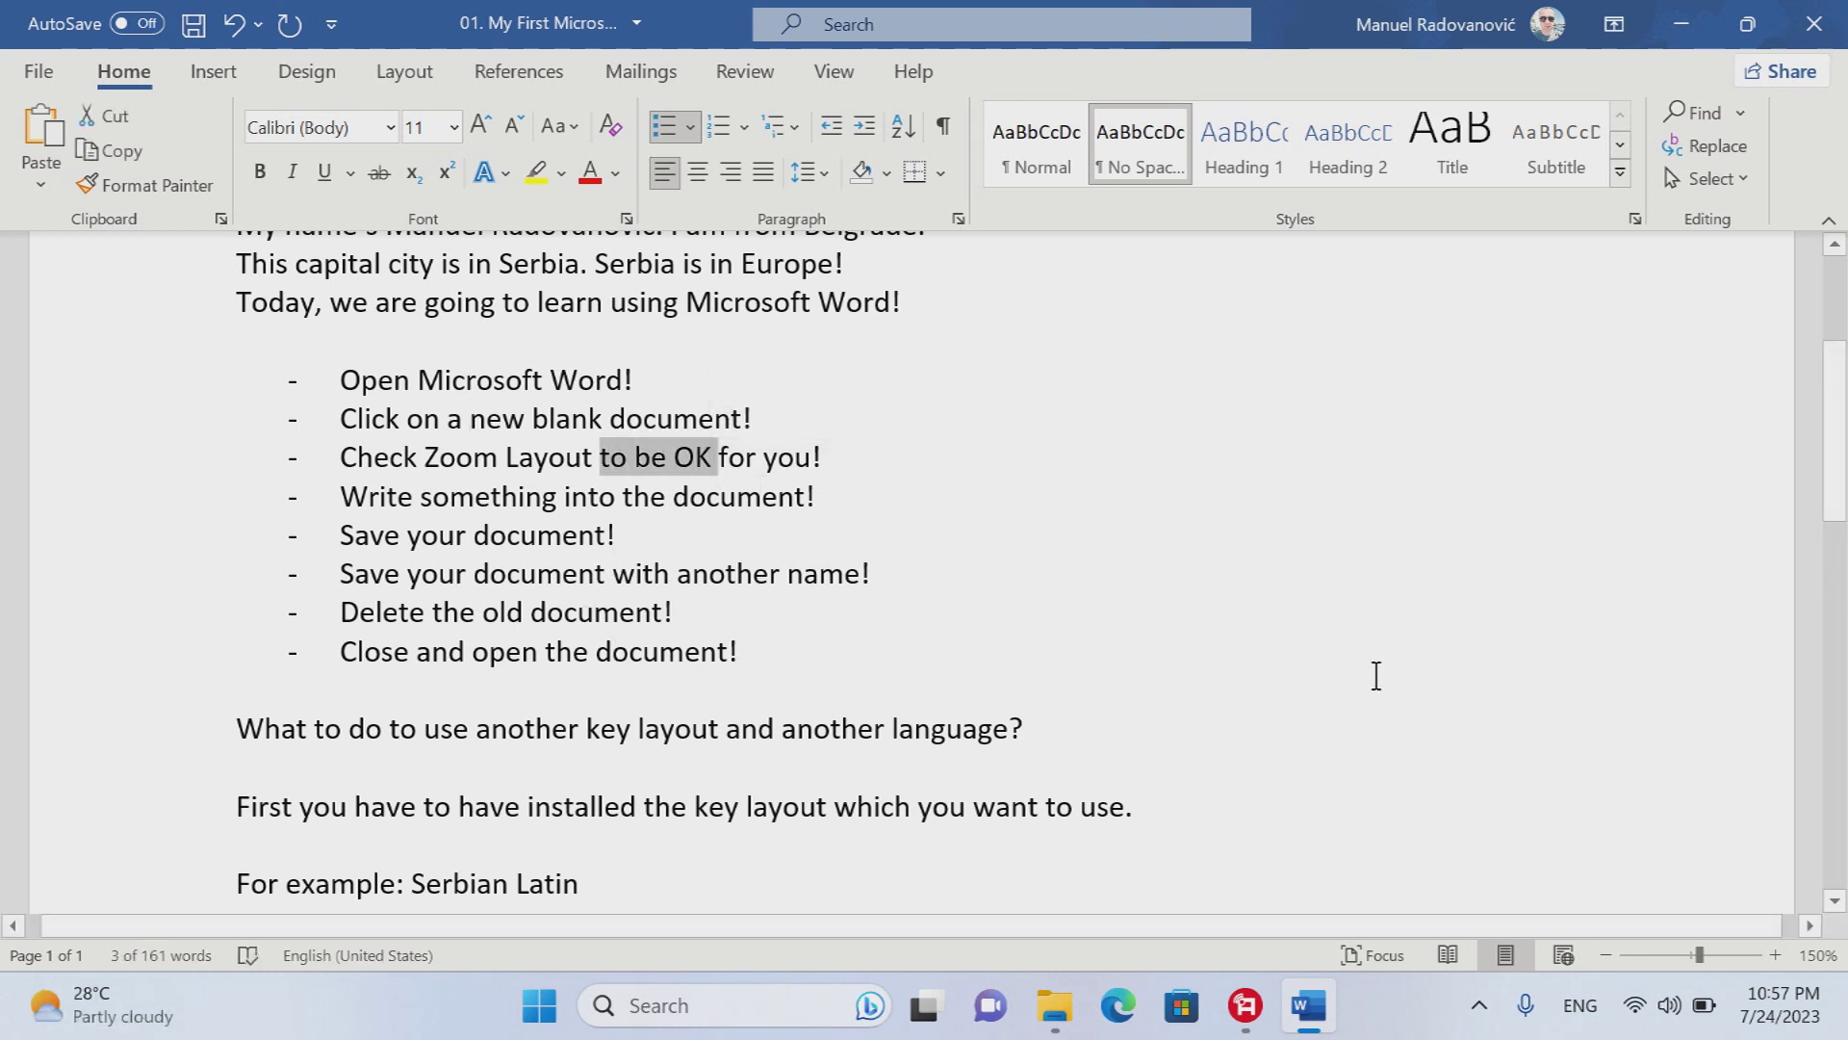
{"action": "type", "text": "to ma"}
{"action": "type", "text": " for"}
{"action": "key", "text": "BackSpace"}
{"action": "type", "text": "make sureit's right"}
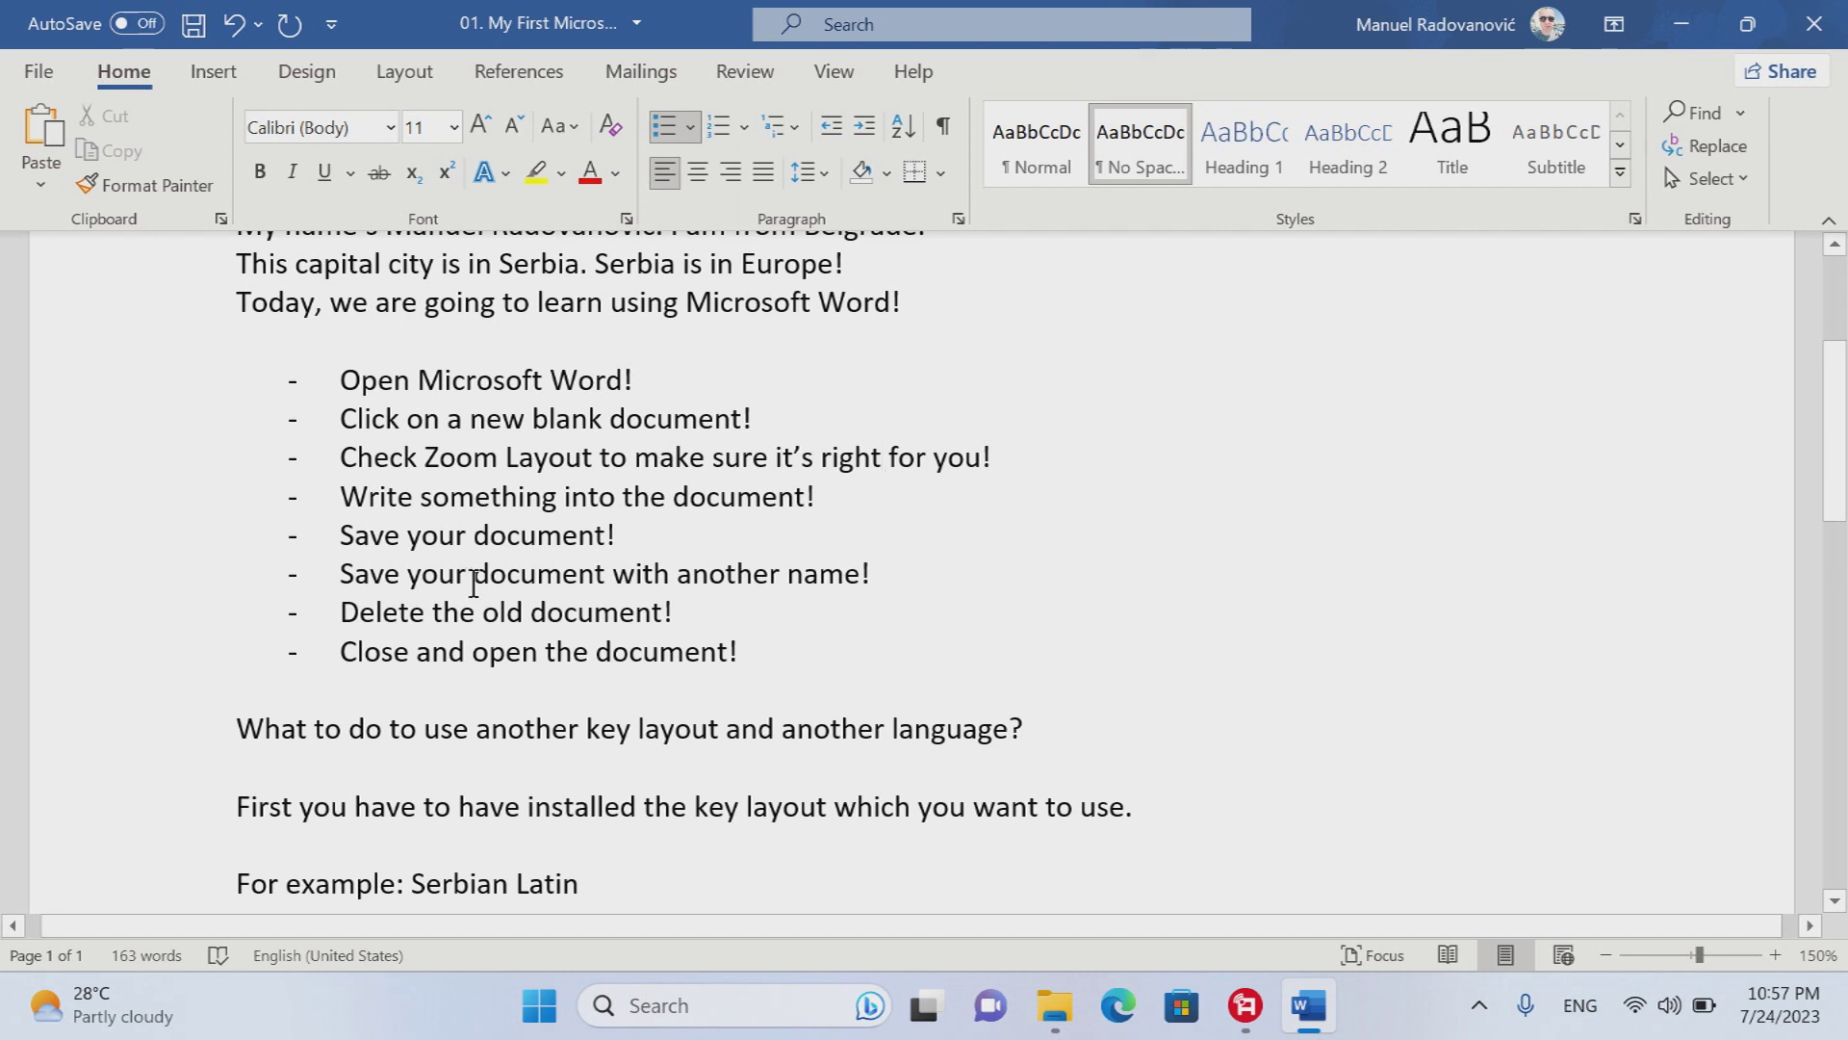
- Reword the list item about saving with another name to "Save the document under different name!"
{"action": "left_click_drag", "start_coordinate": [473, 570], "coordinate": [407, 568]}
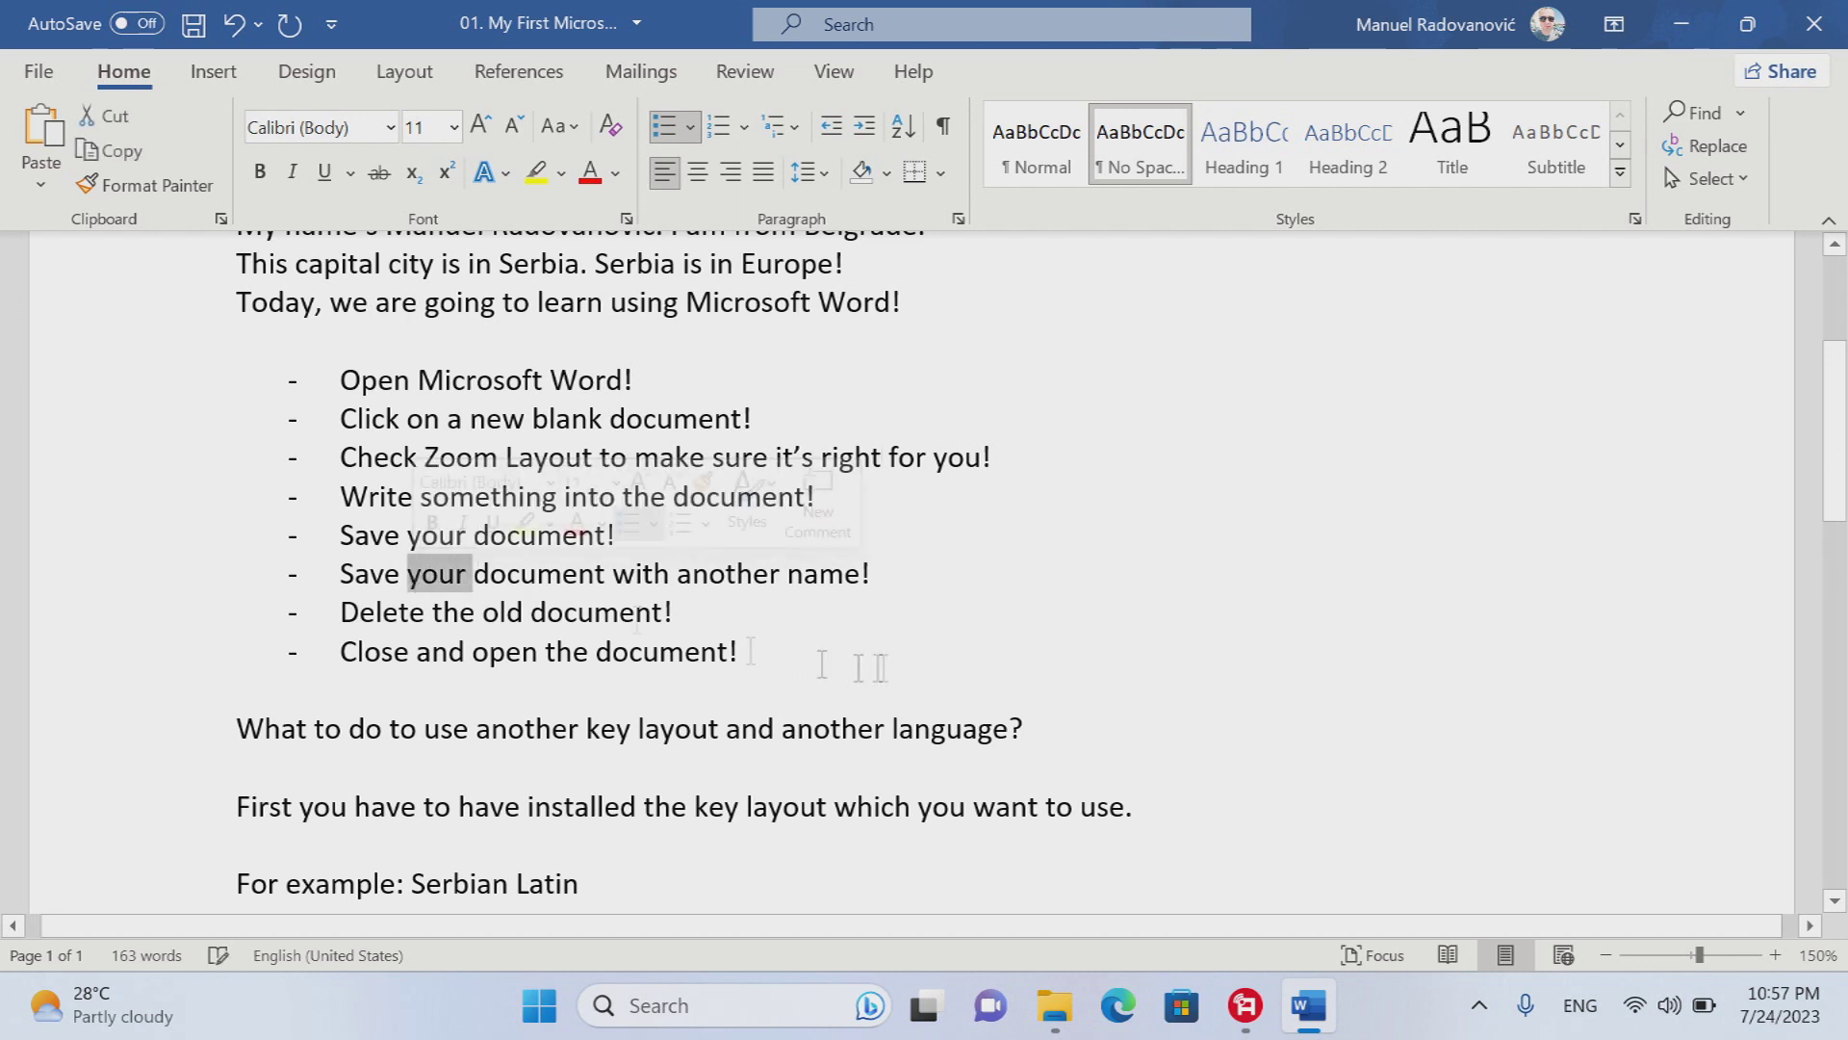
{"action": "type", "text": "the"}
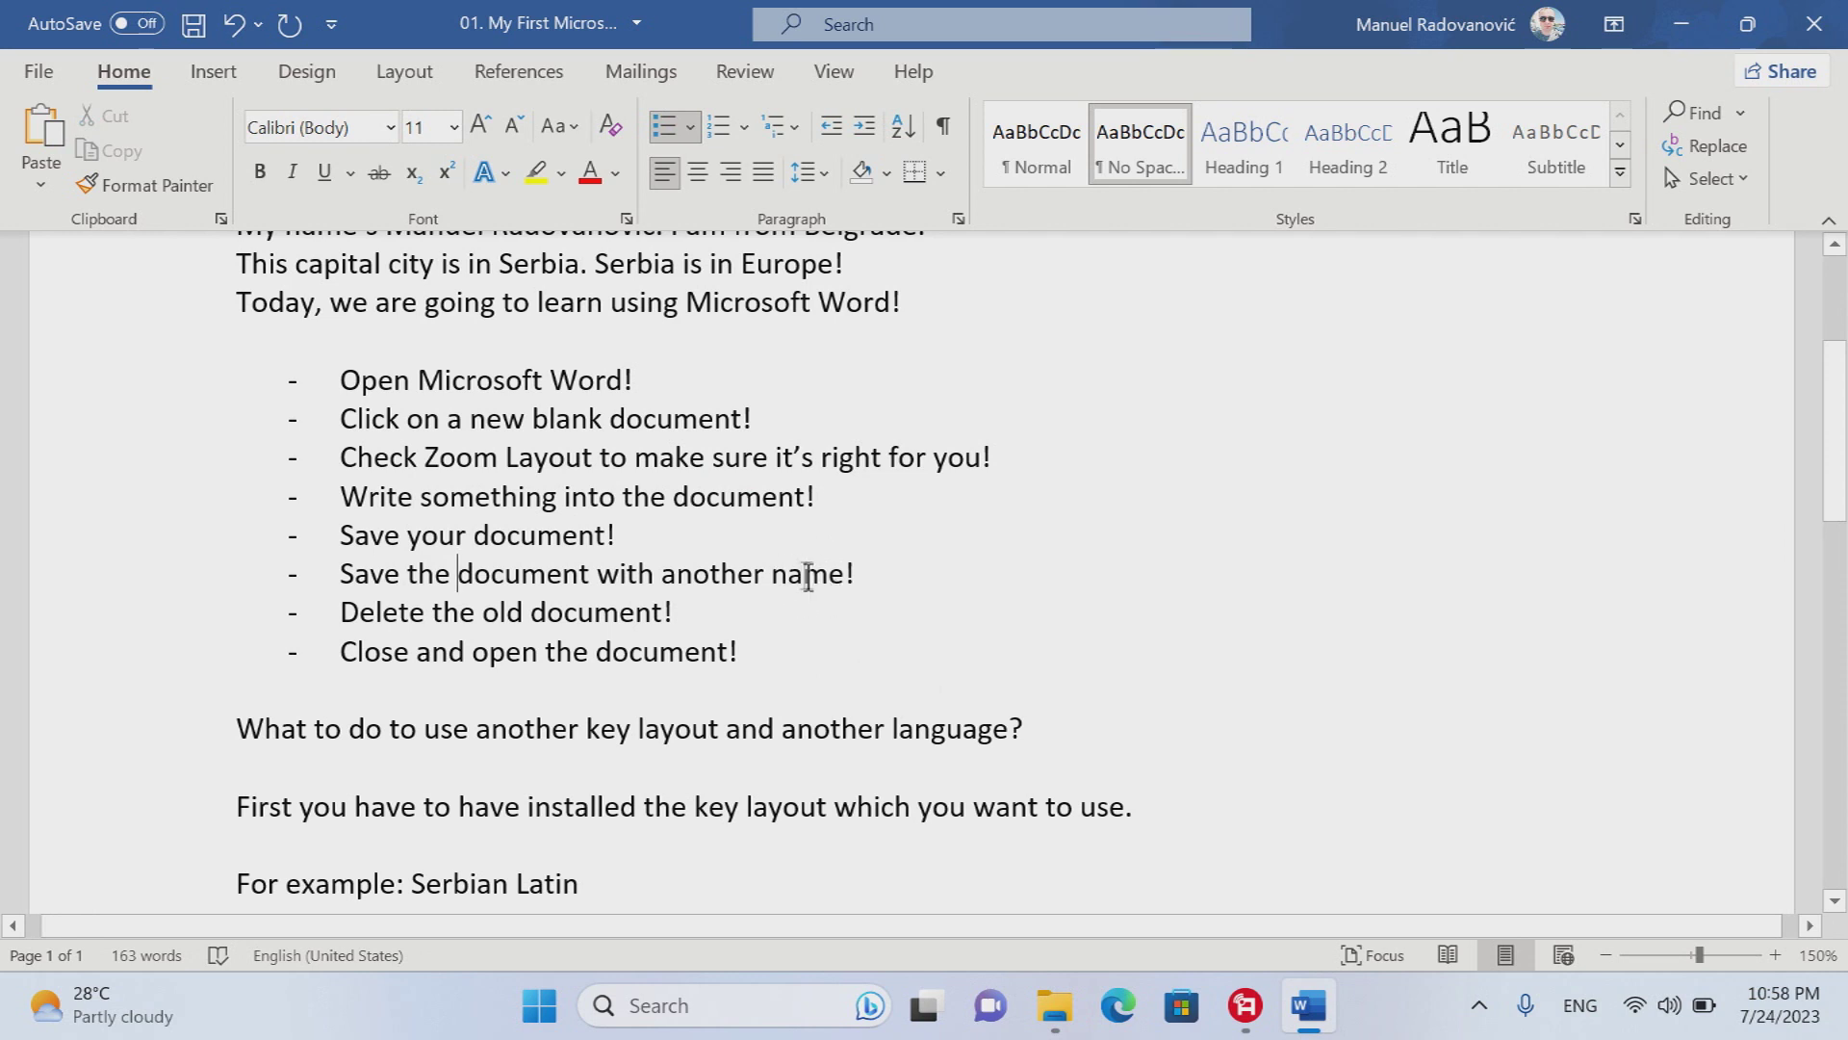
{"action": "left_click_drag", "start_coordinate": [770, 571], "coordinate": [596, 571]}
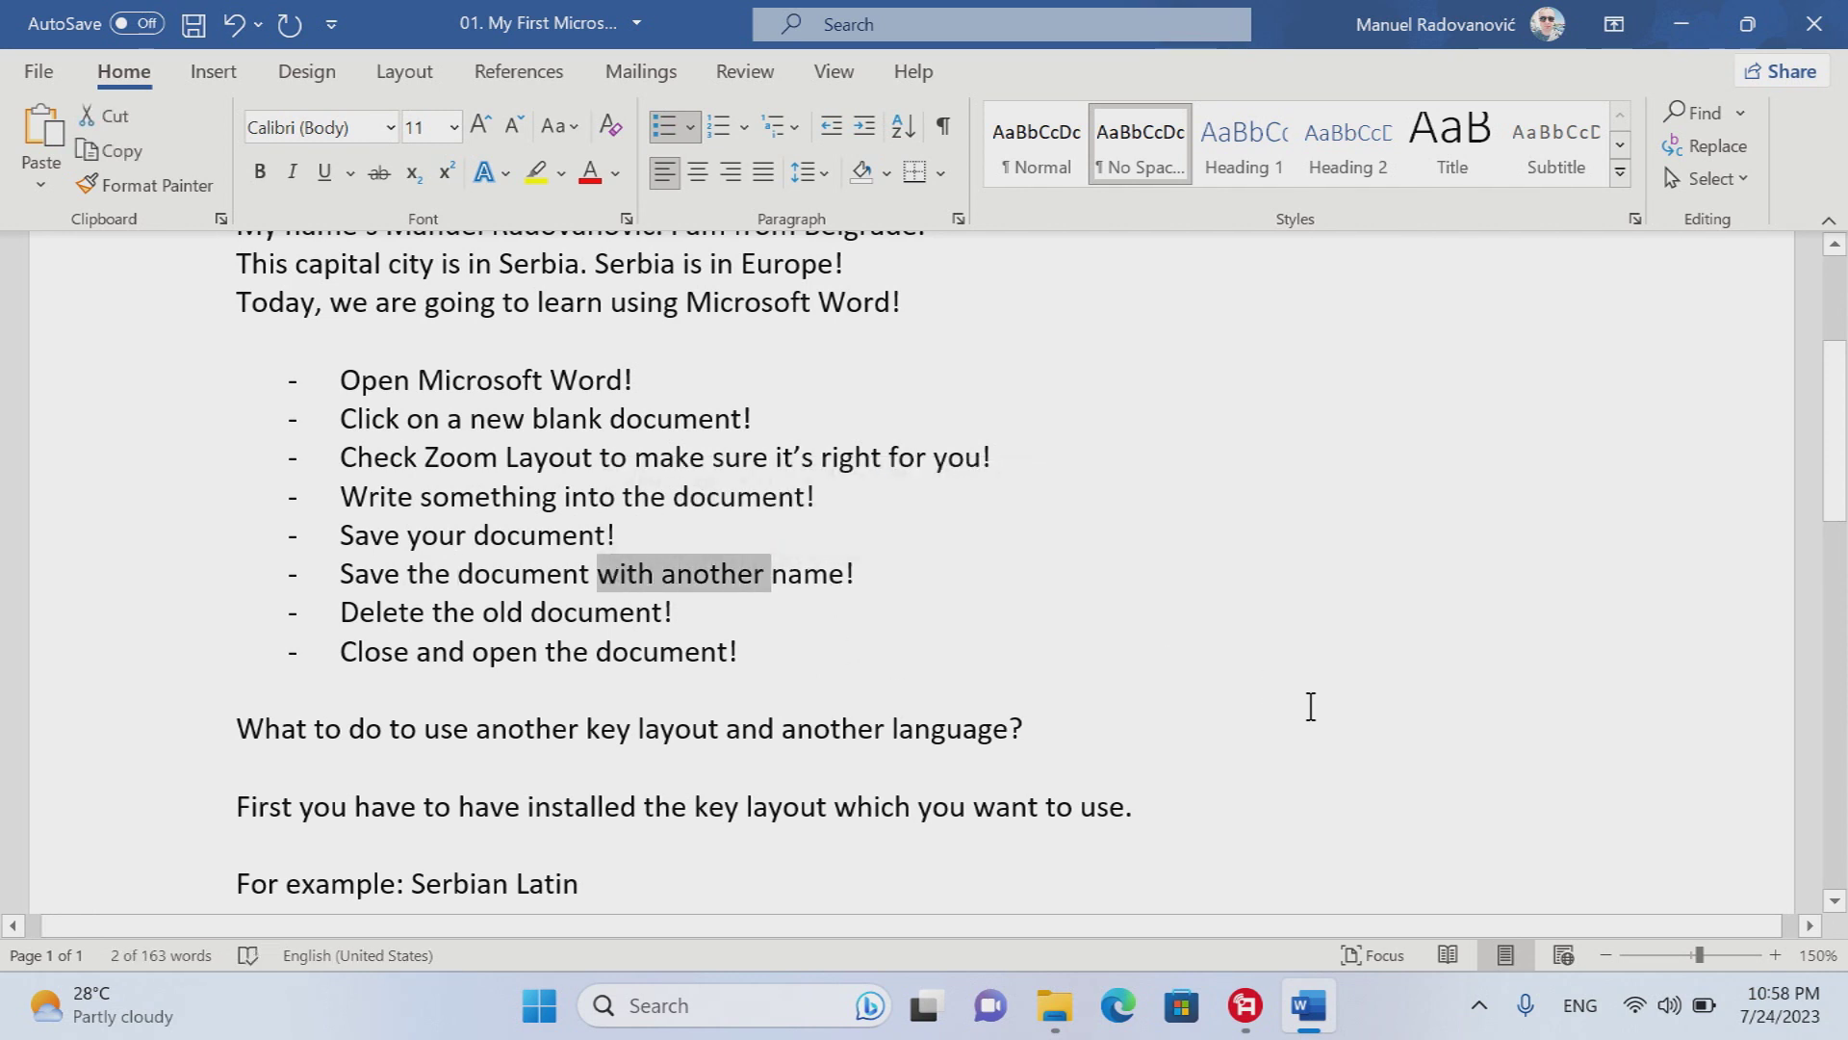
{"action": "type", "text": "under different"}
{"action": "left_click", "coordinate": [1276, 621]}
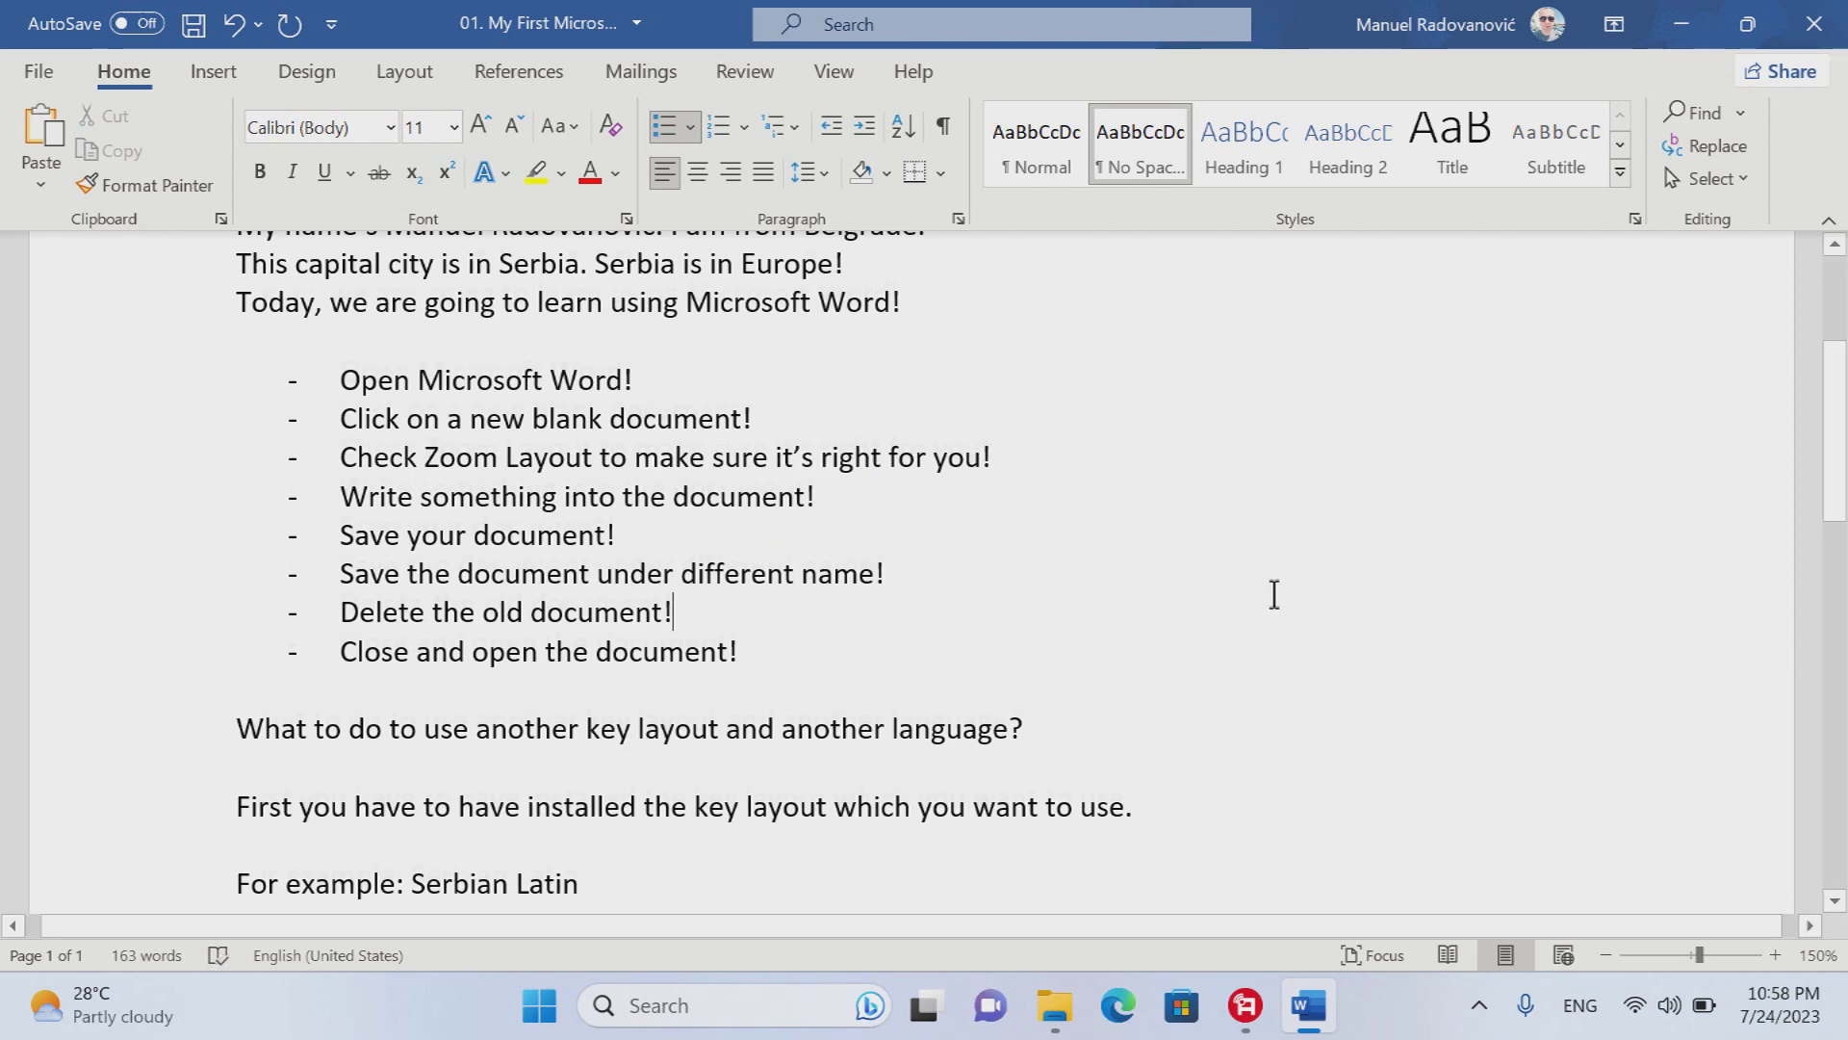
- Add a closing paragraph after a blank line at the document's end reading "This is enough for the first lesson, thank you!"
{"action": "scroll", "coordinate": [1272, 592], "scroll_direction": "down", "scroll_amount": 5}
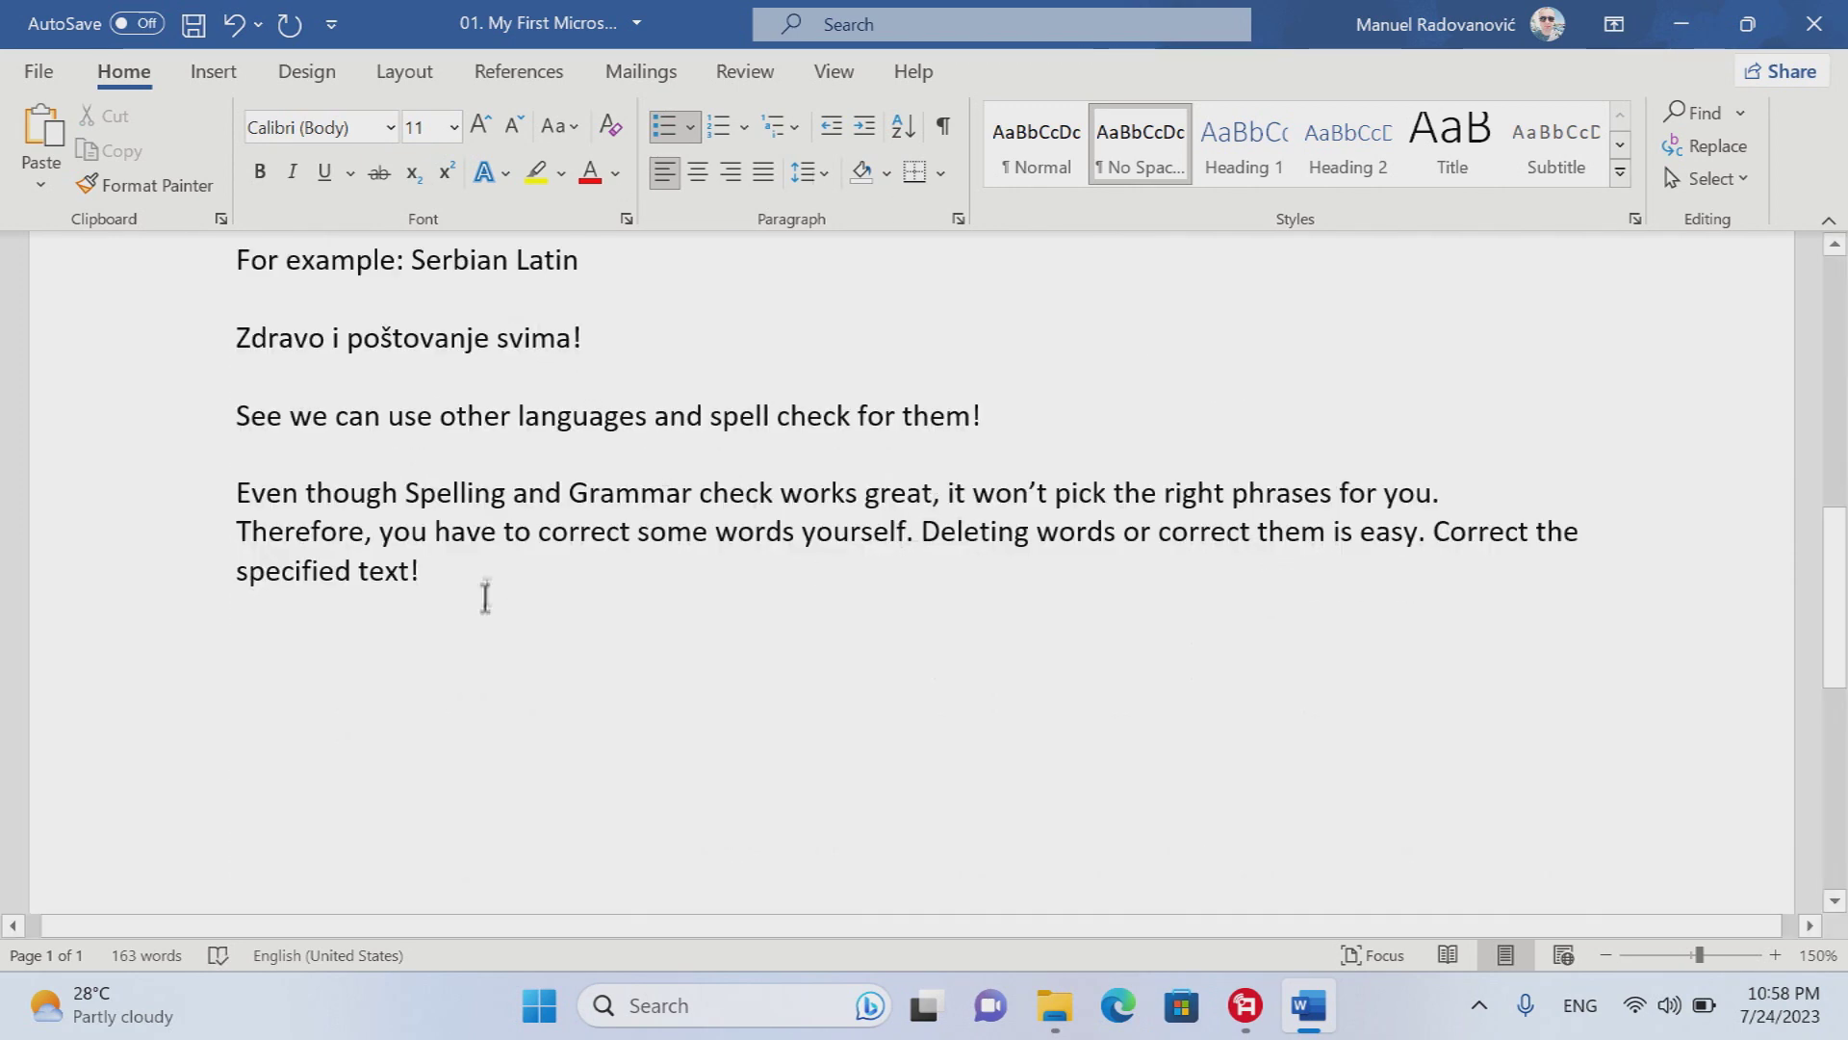
{"action": "left_click", "coordinate": [489, 592]}
{"action": "key", "text": "Return"}
{"action": "key", "text": "Return"}
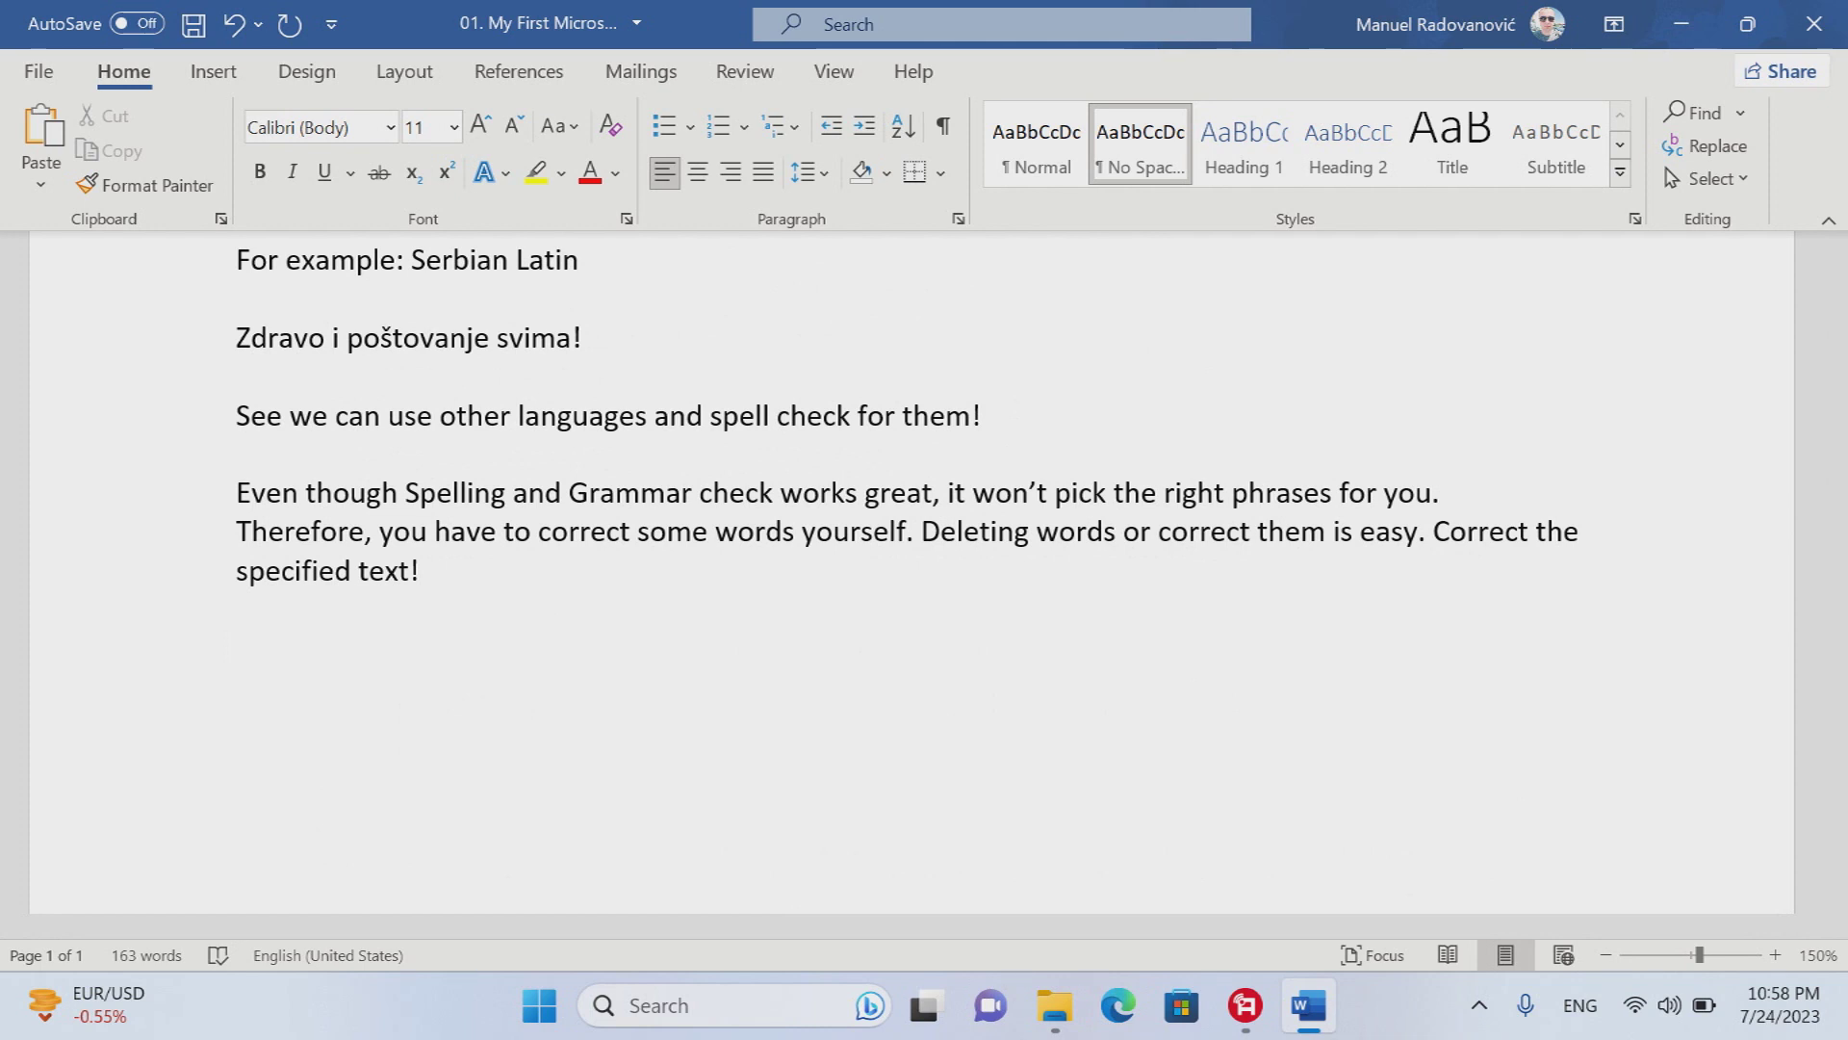
{"action": "type", "text": "This"}
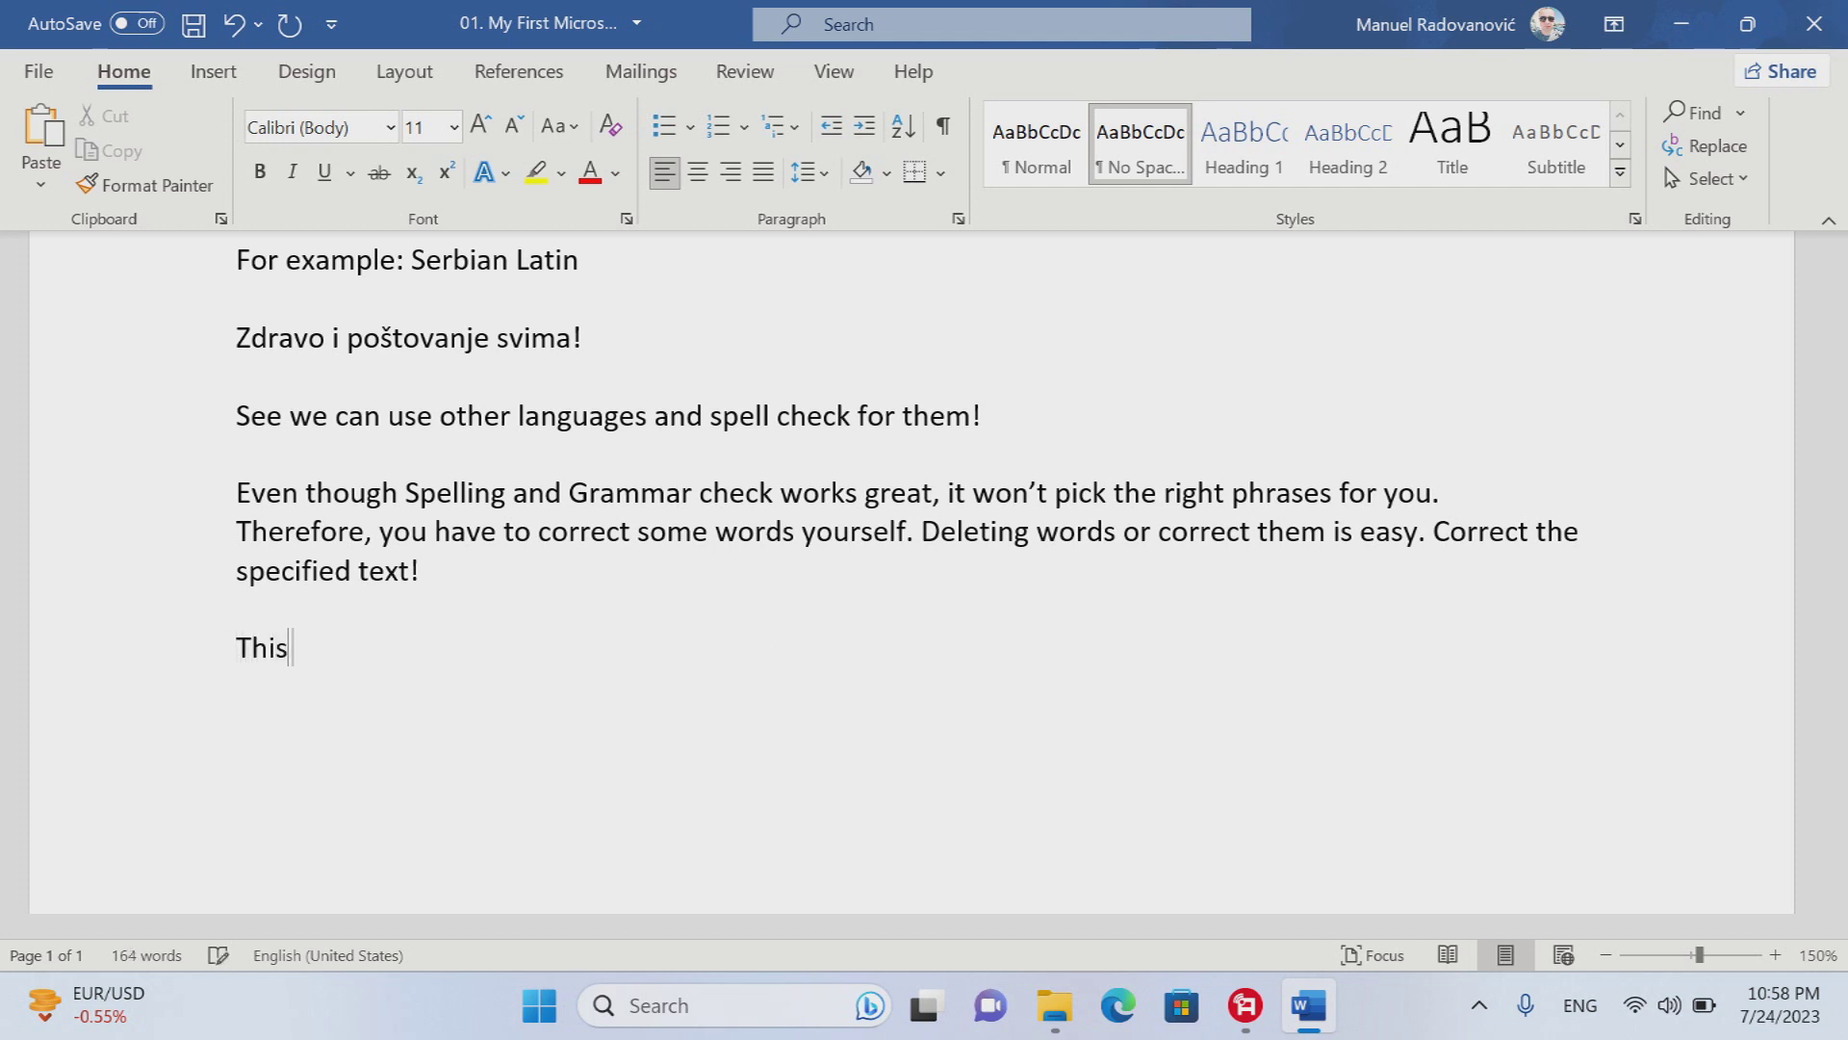
{"action": "type", "text": " is enoug"}
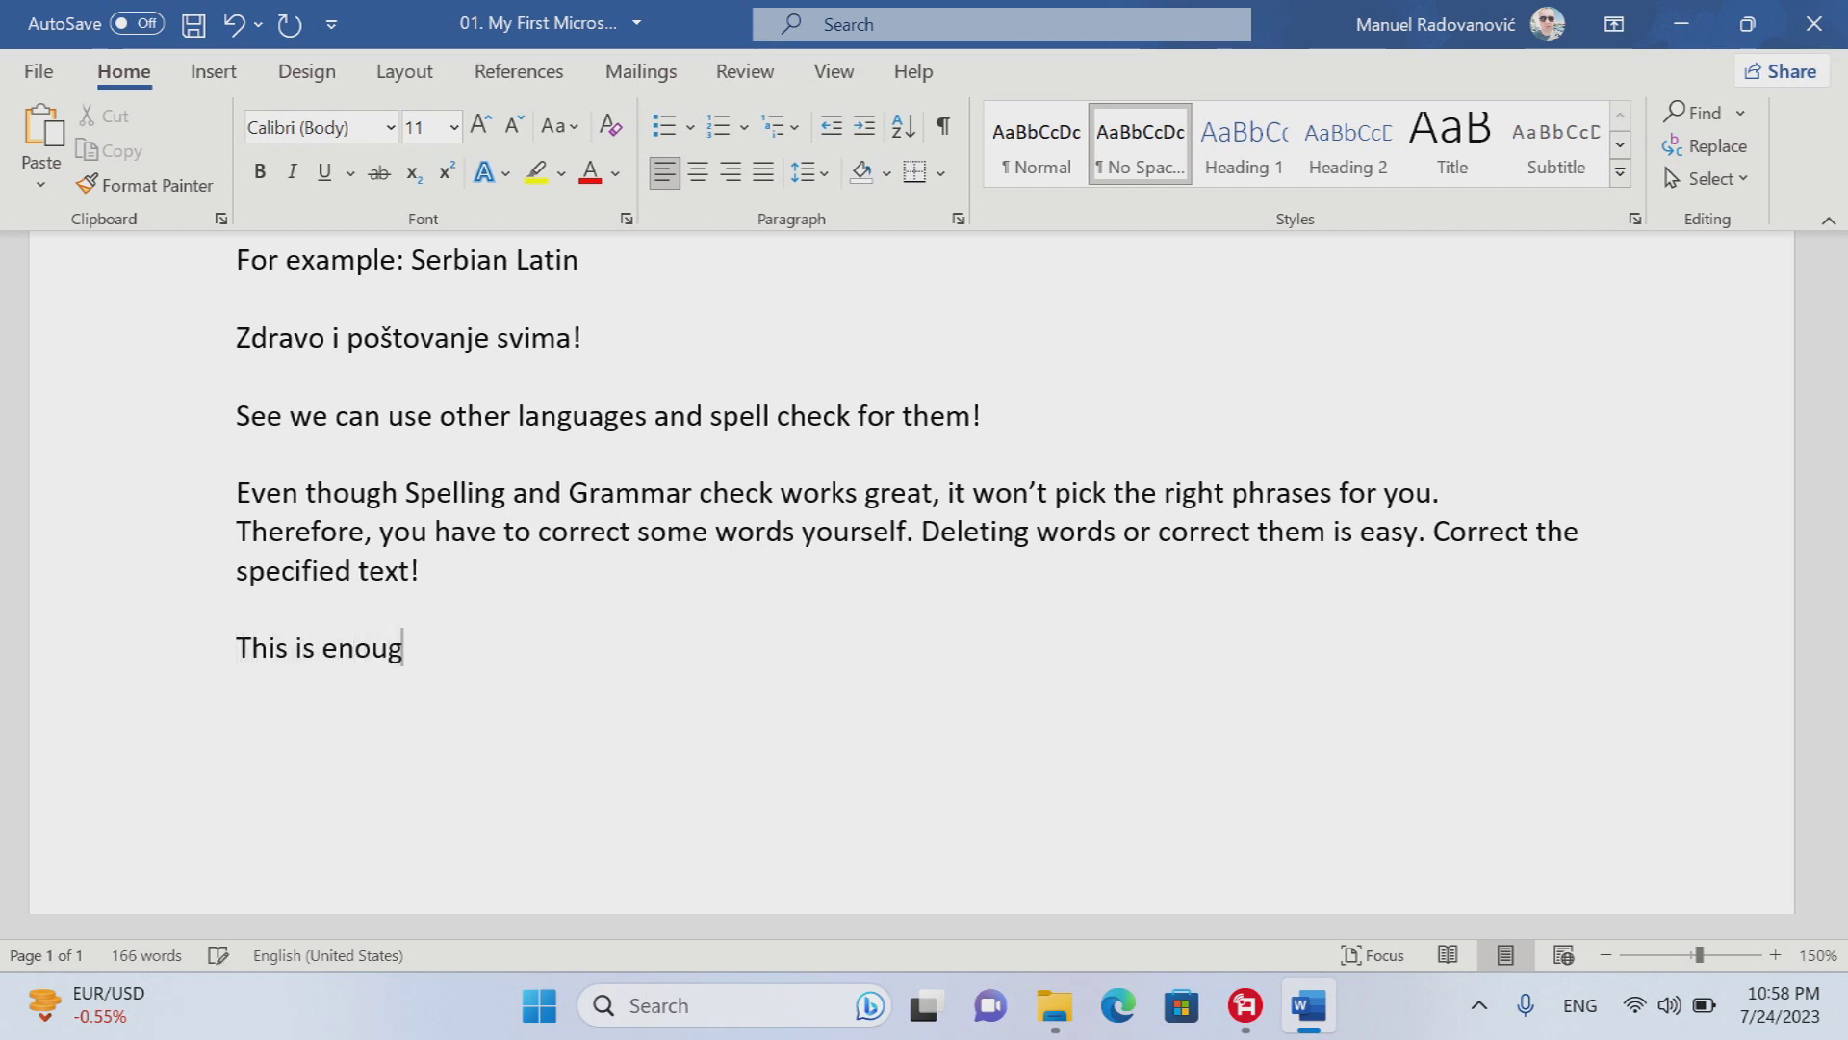
{"action": "type", "text": "h for the first less"}
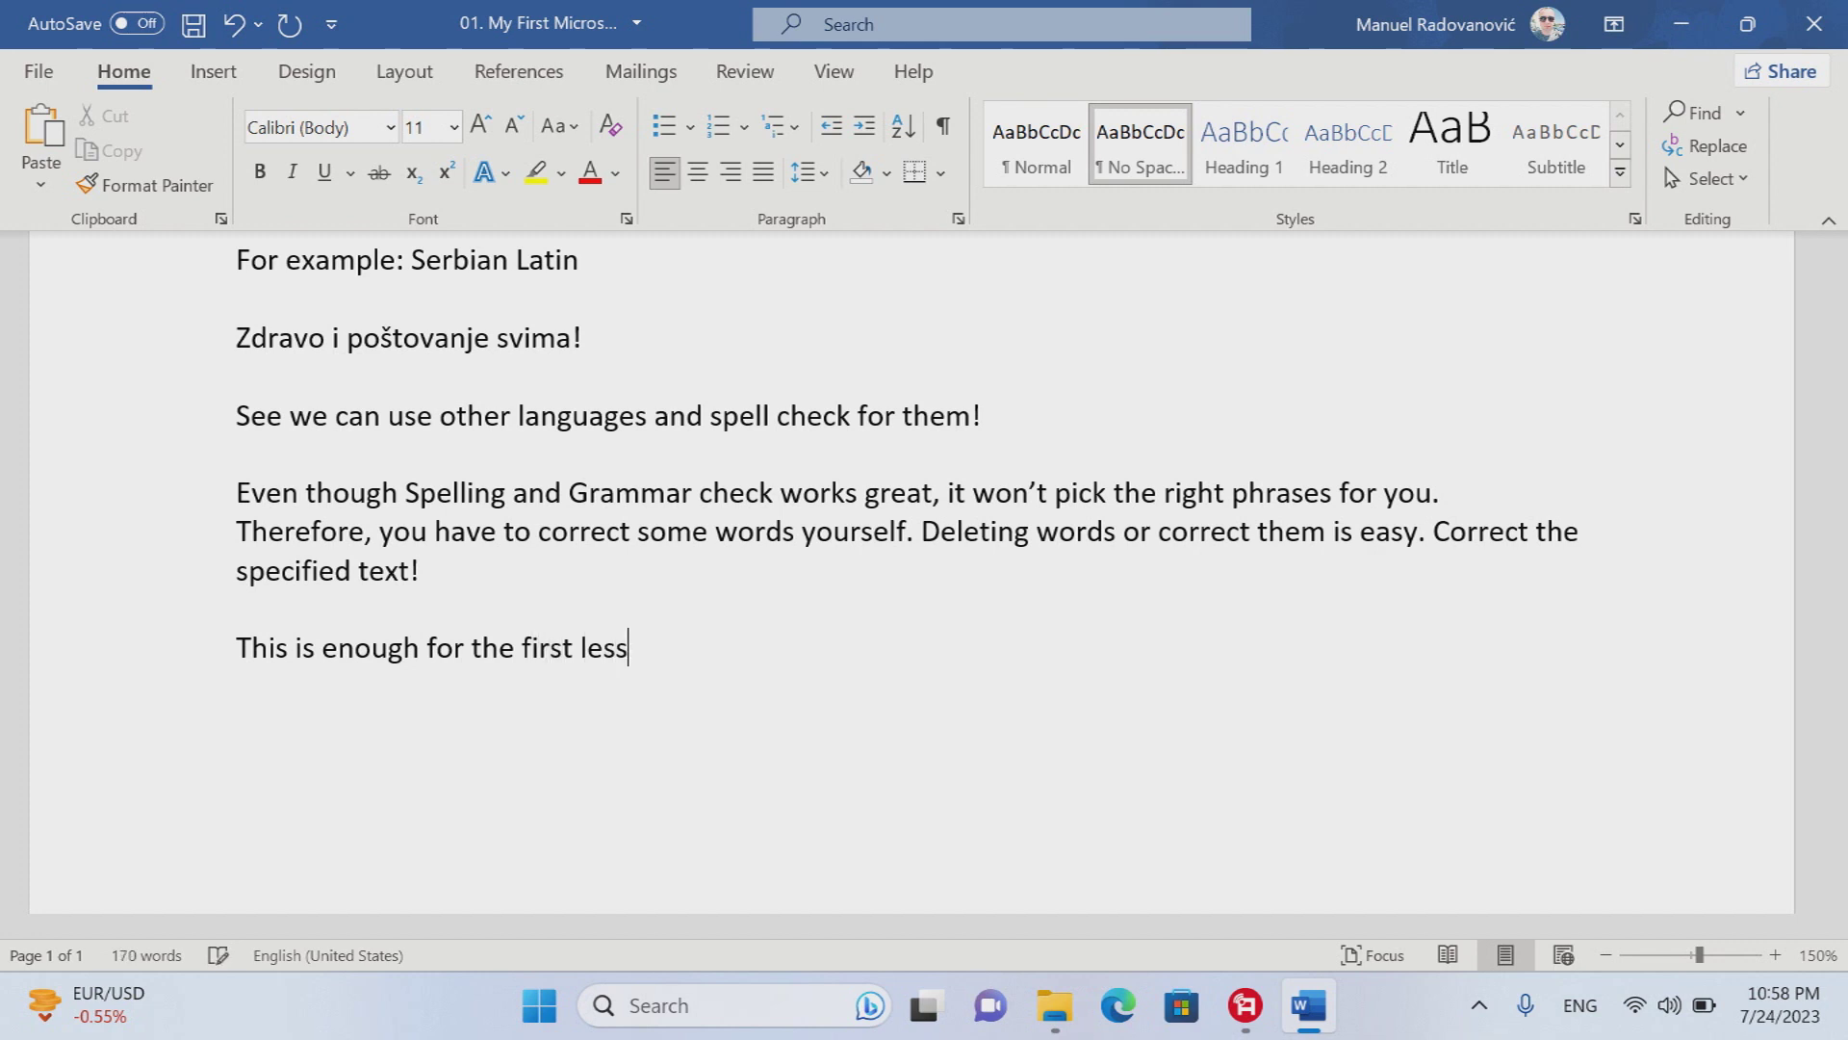
{"action": "type", "text": "on, thank you!"}
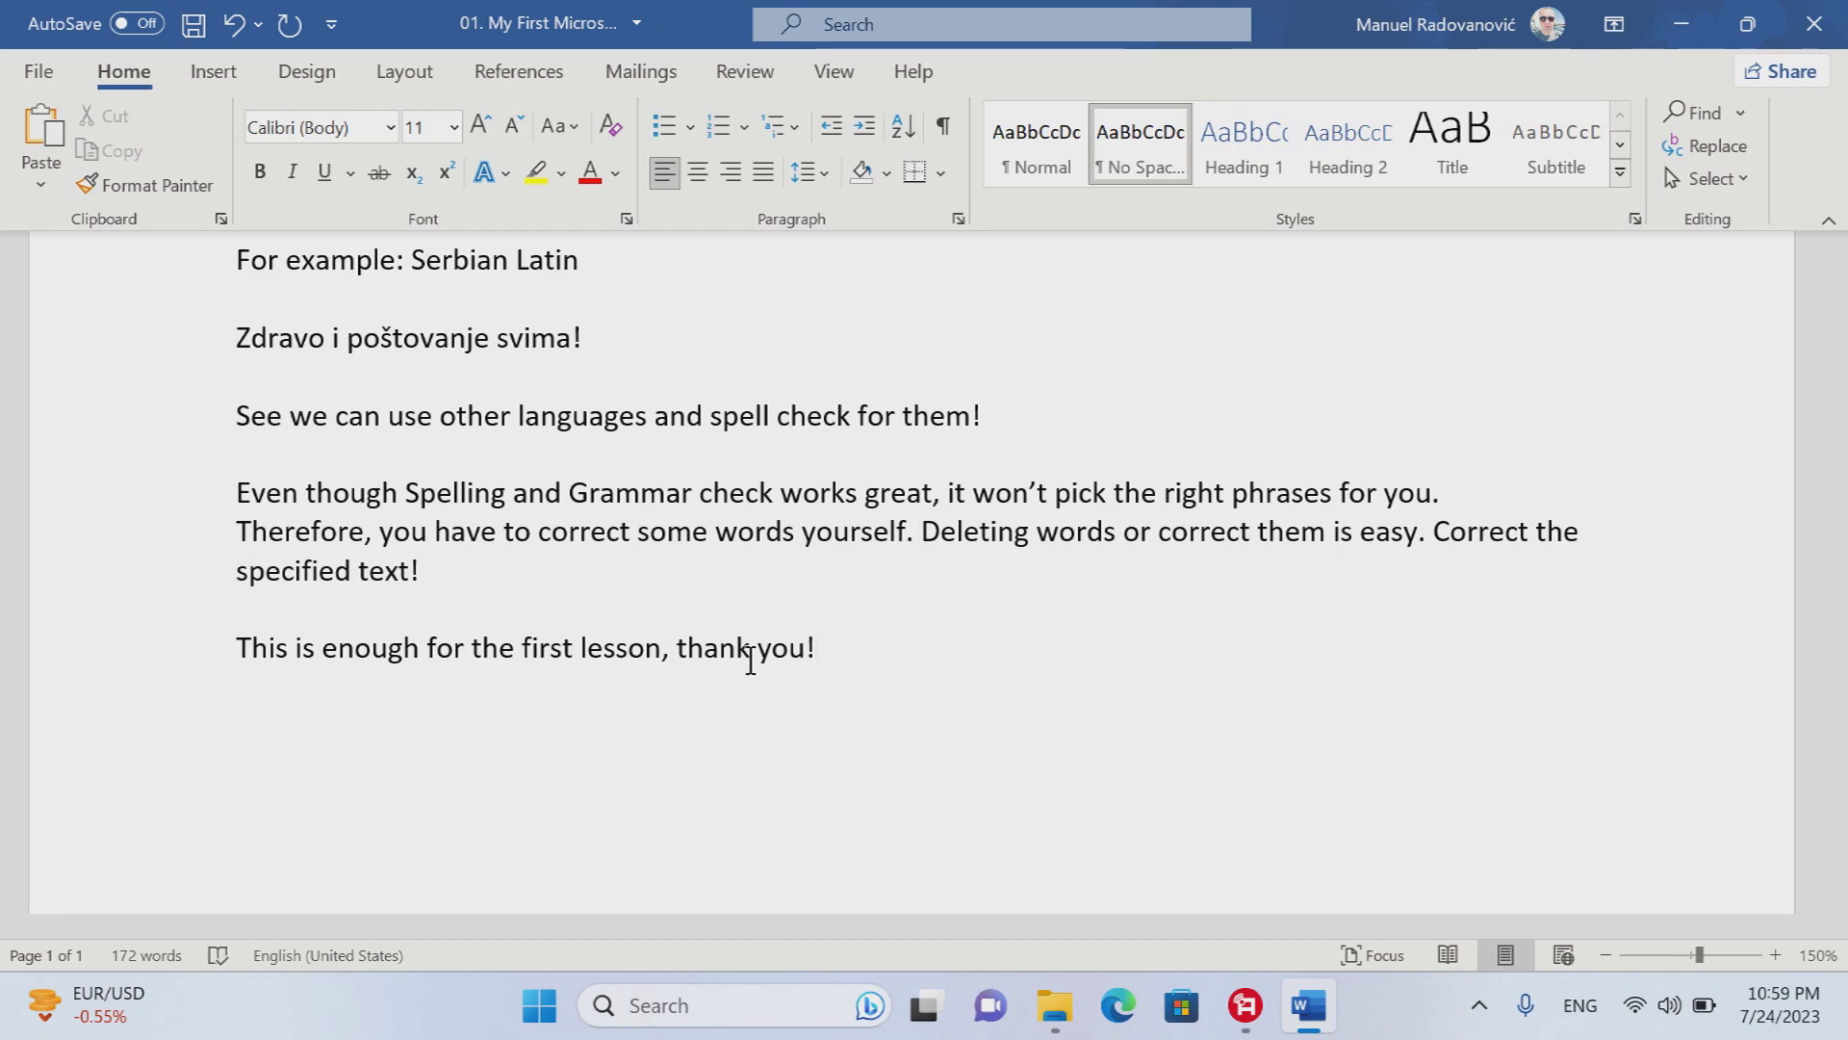
- Save the finished document under its existing name and look through its text
{"action": "scroll", "coordinate": [1232, 679], "scroll_direction": "up", "scroll_amount": 2}
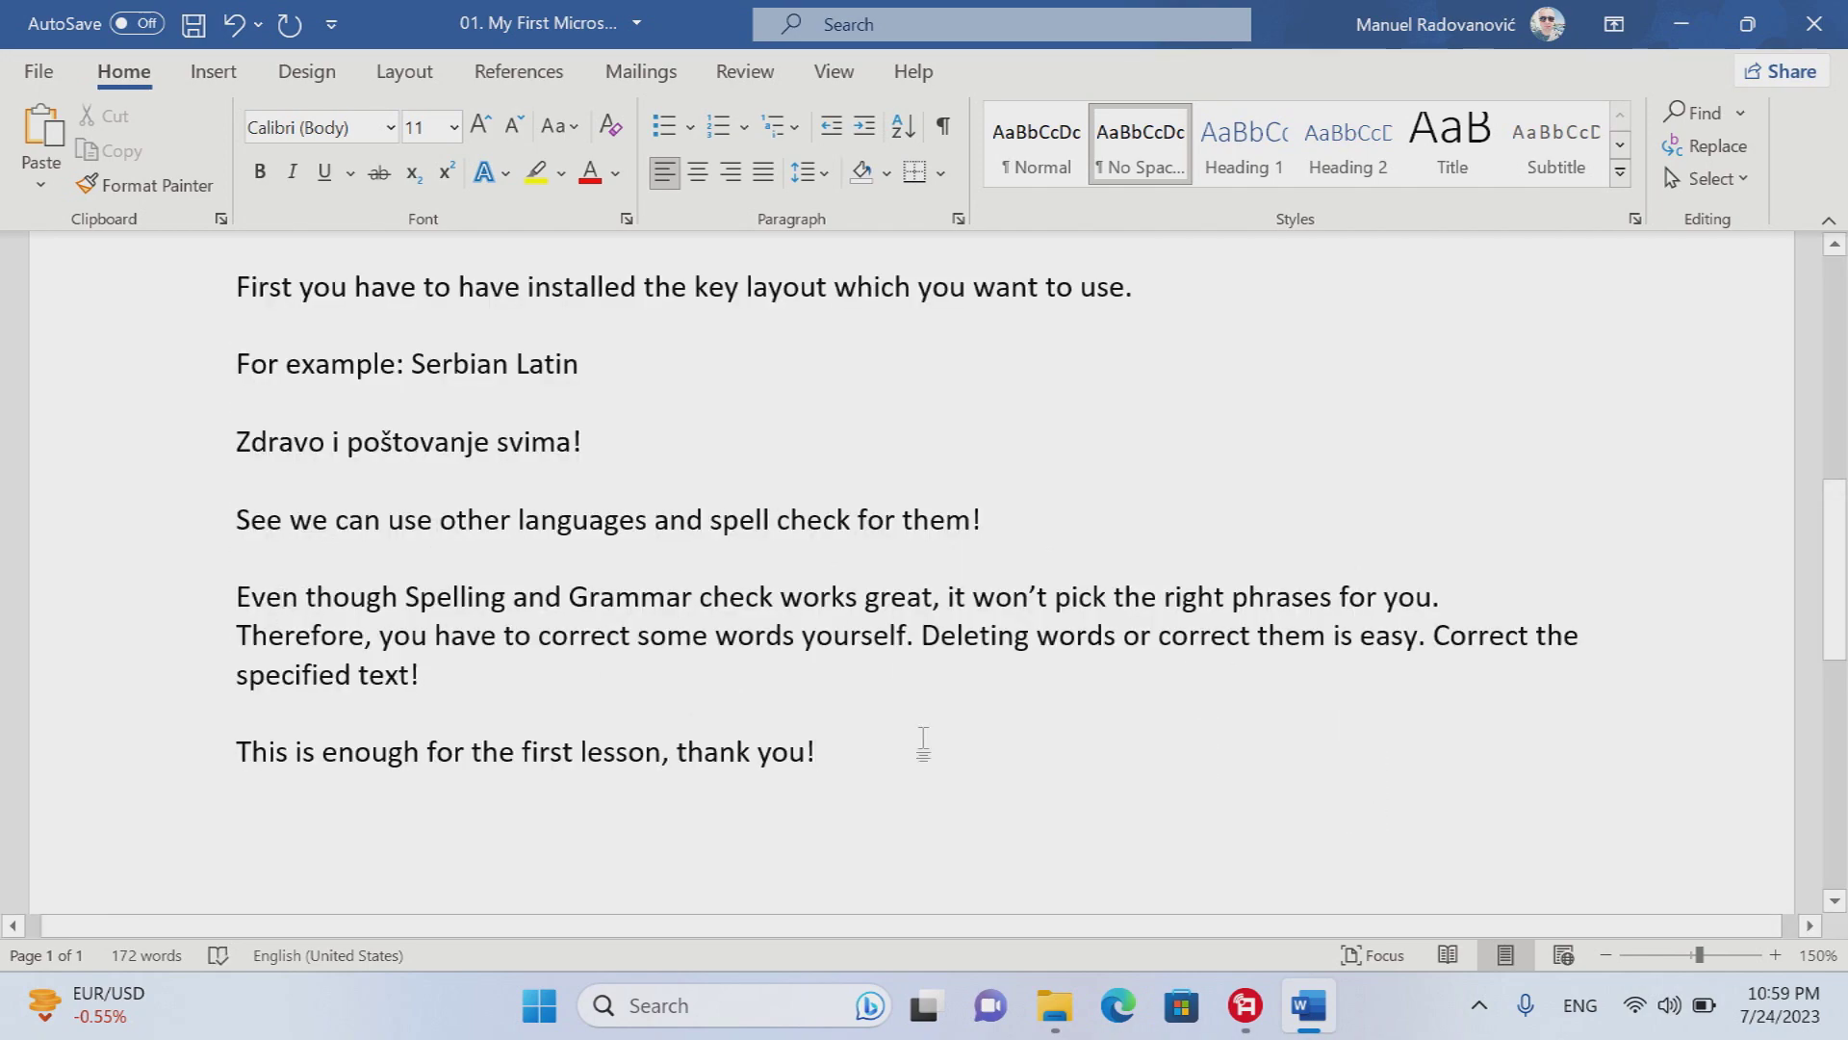
{"action": "left_click", "coordinate": [196, 26]}
{"action": "scroll", "coordinate": [1065, 726], "scroll_direction": "up", "scroll_amount": 15}
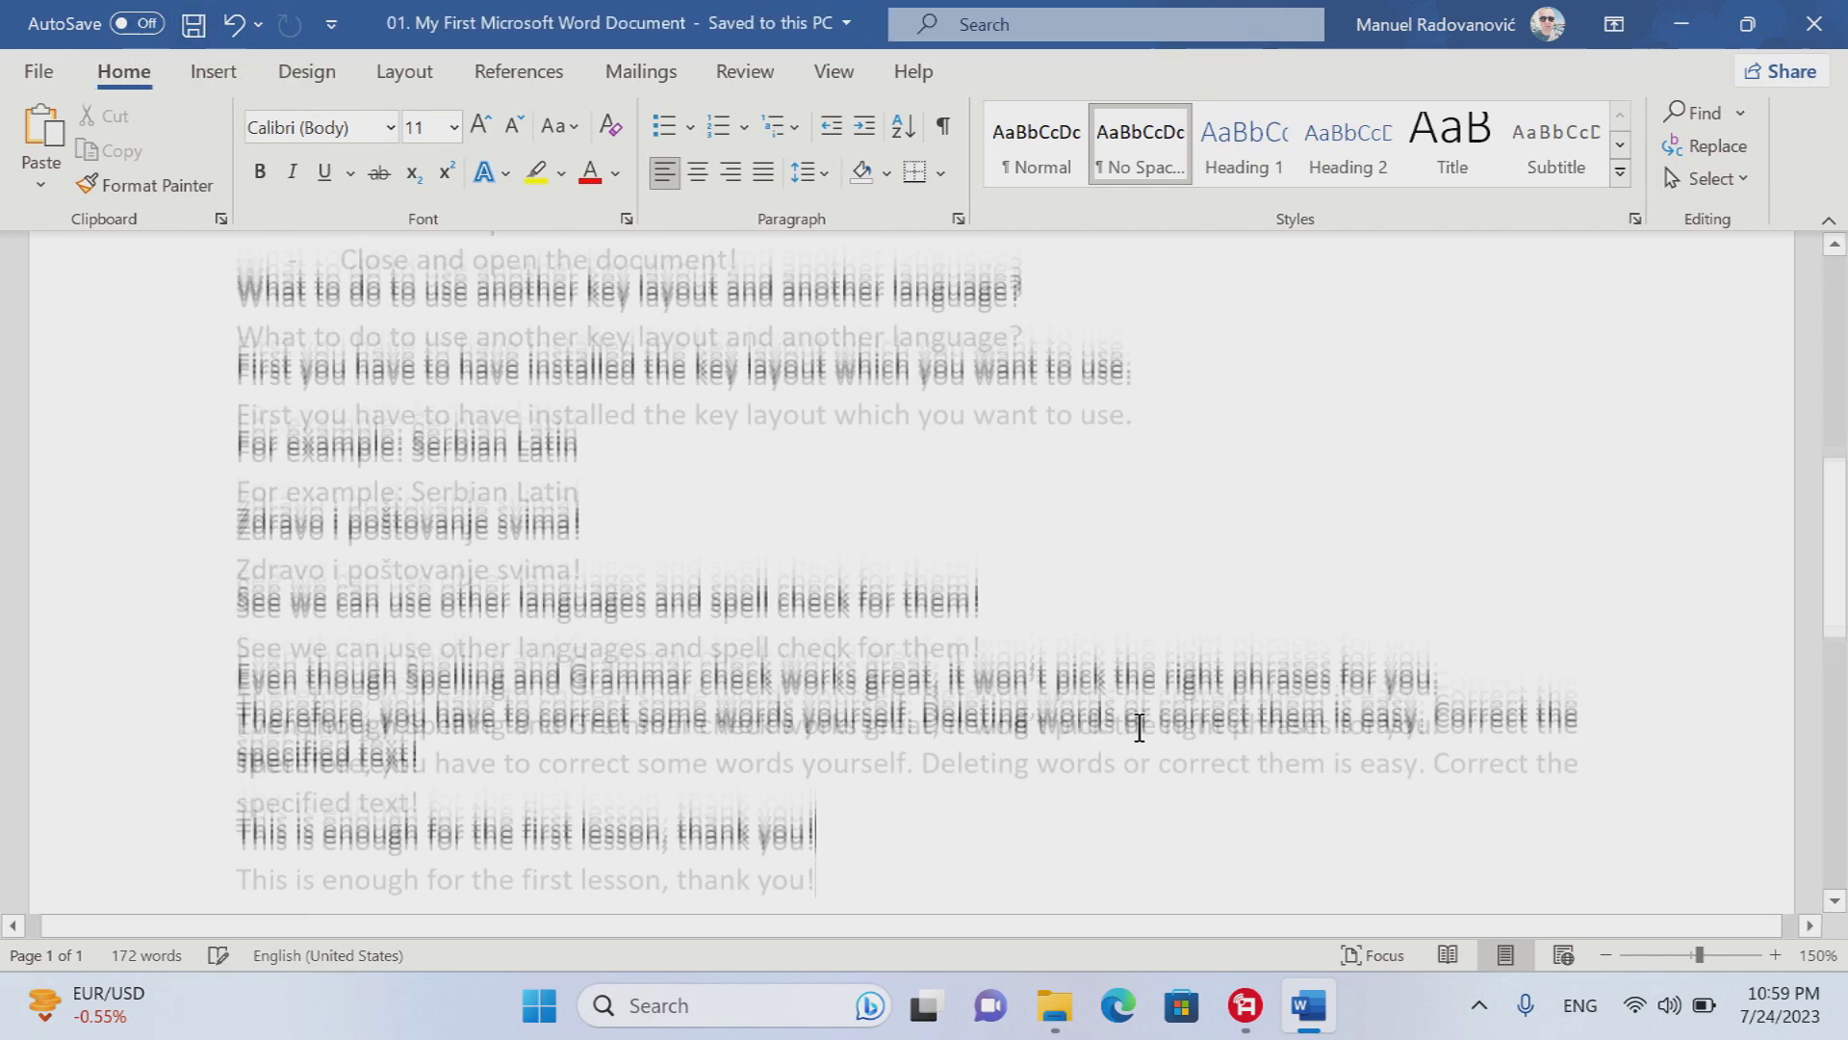
{"action": "scroll", "coordinate": [1296, 689], "scroll_direction": "down", "scroll_amount": 15}
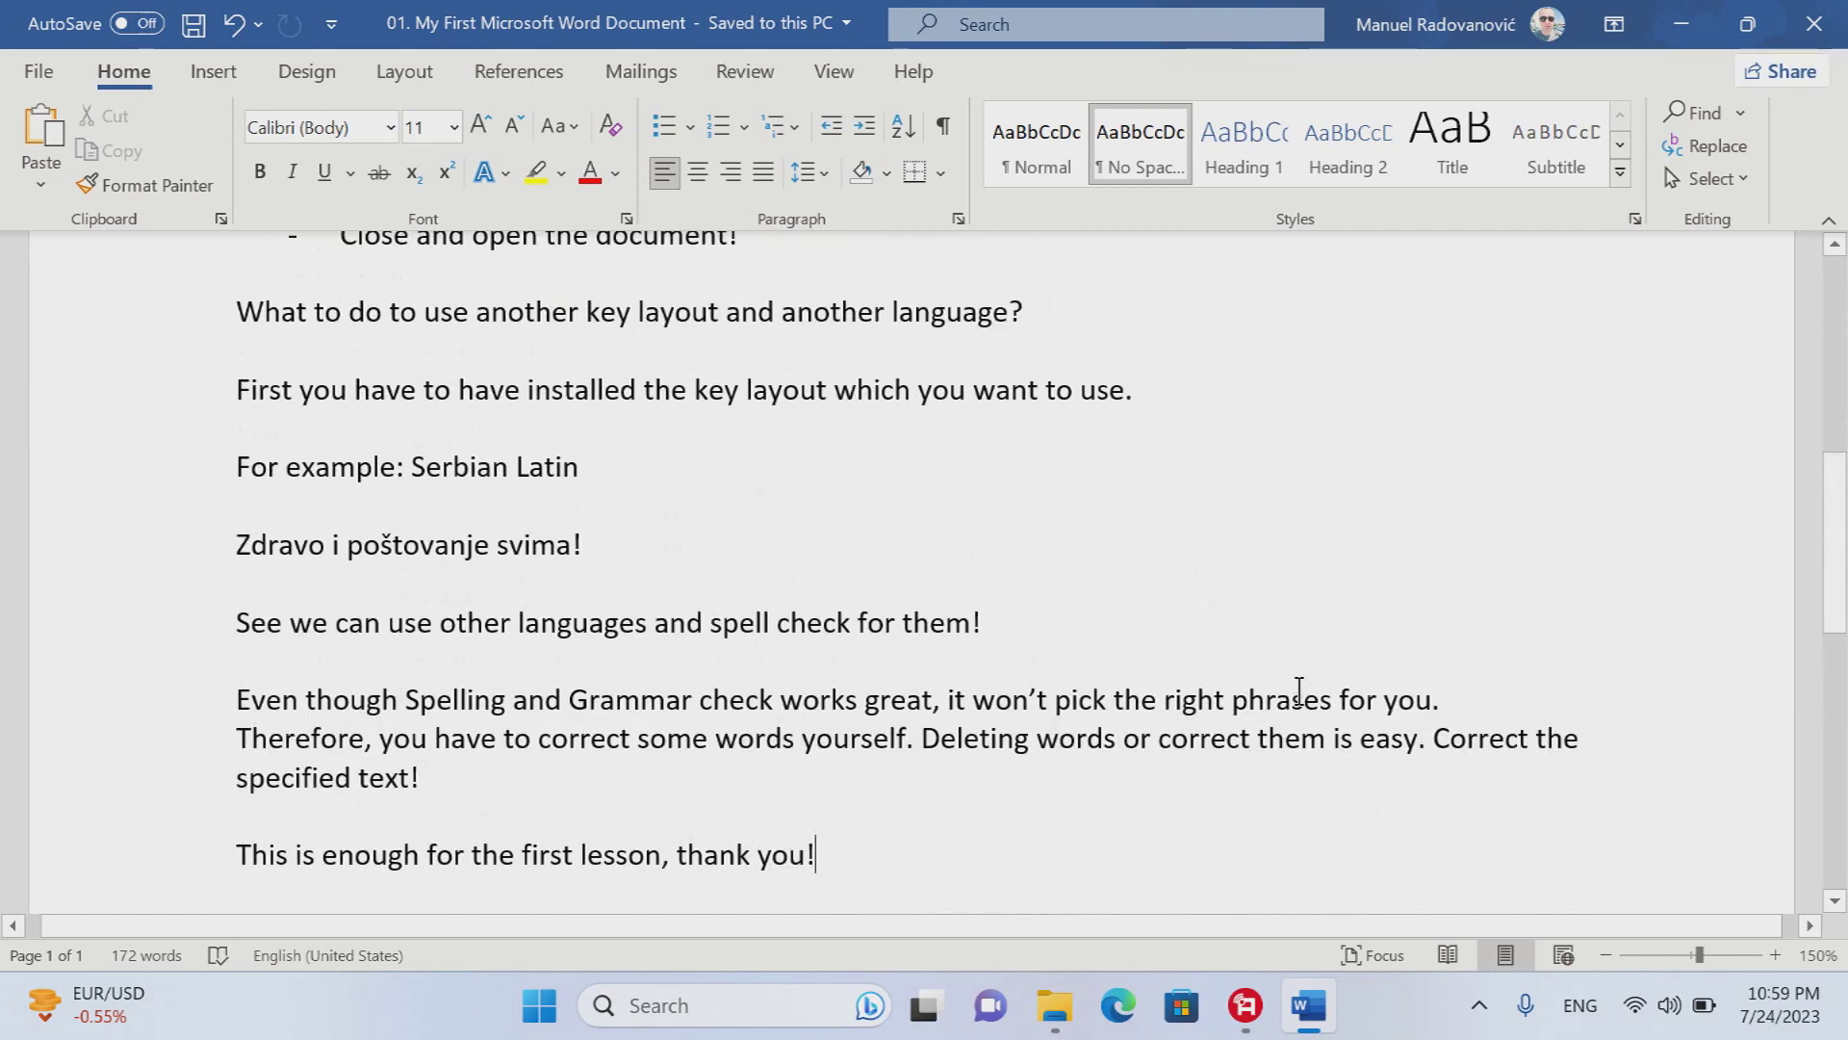